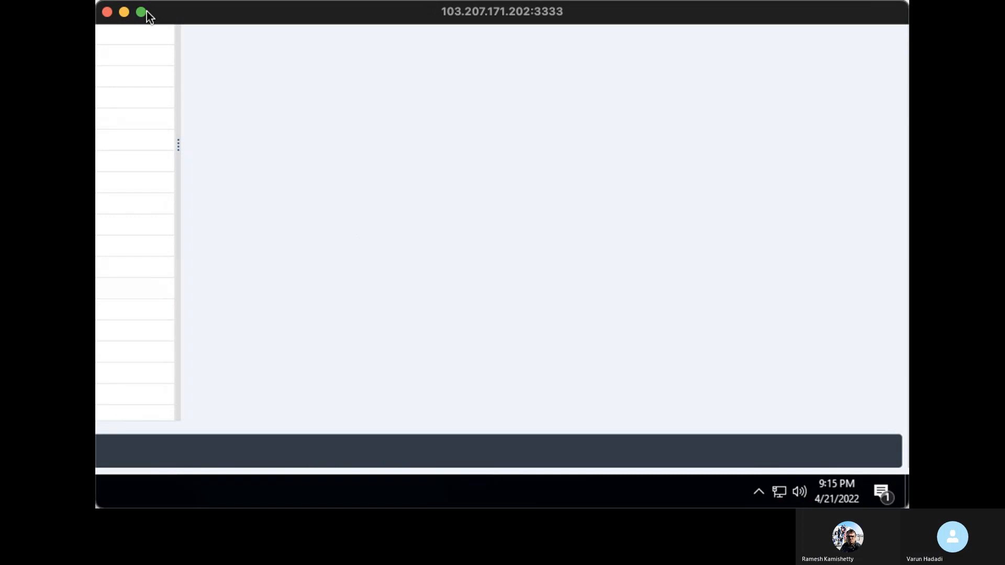
Maximize the remote session and start customizing transaction SPRO
left_click(141, 12)
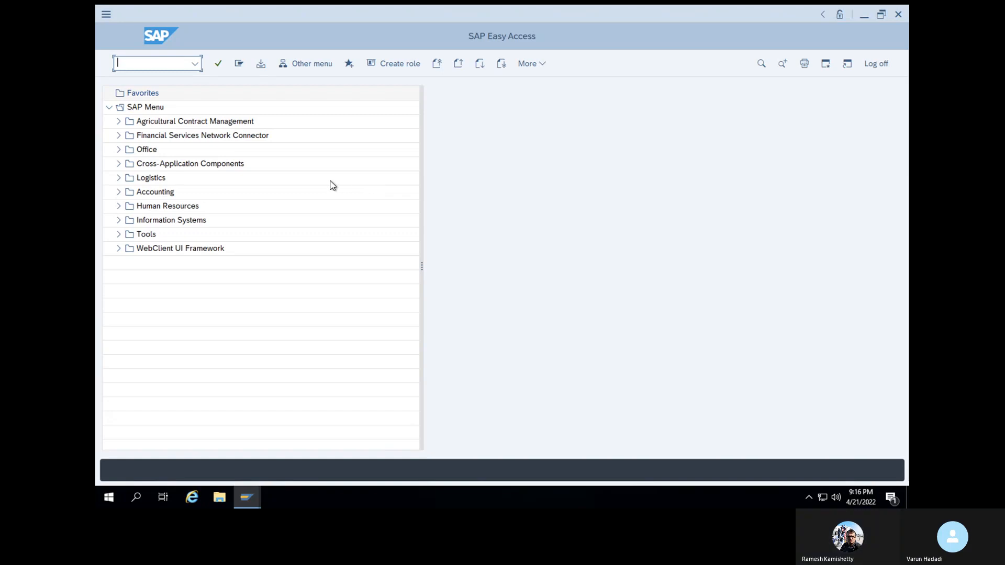
type("spro")
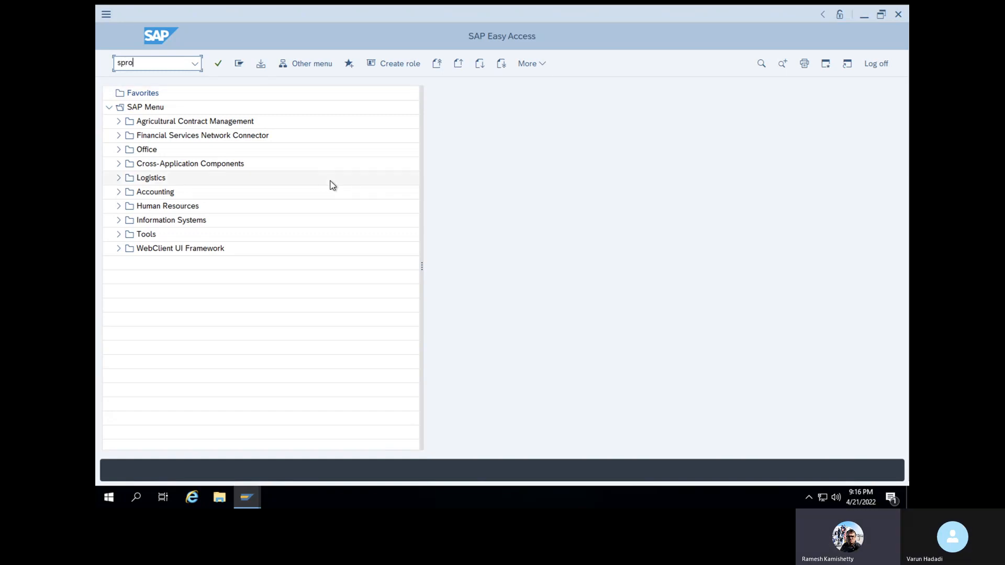
key("Return")
Open SAP Reference IMG and expand Materials Management down to Account Determination Without Wizard
left_click(296, 68)
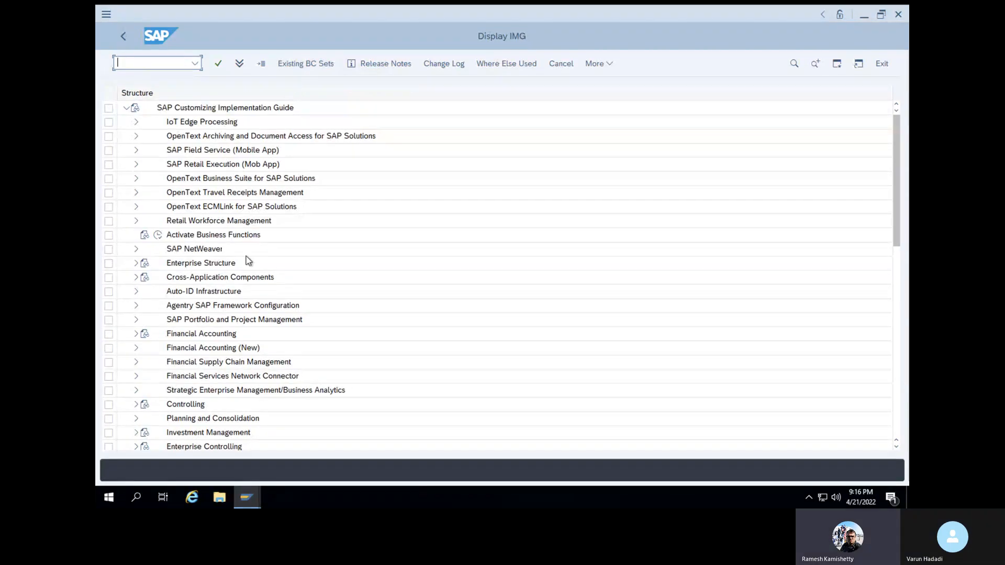
scroll(235, 294, "down", 5)
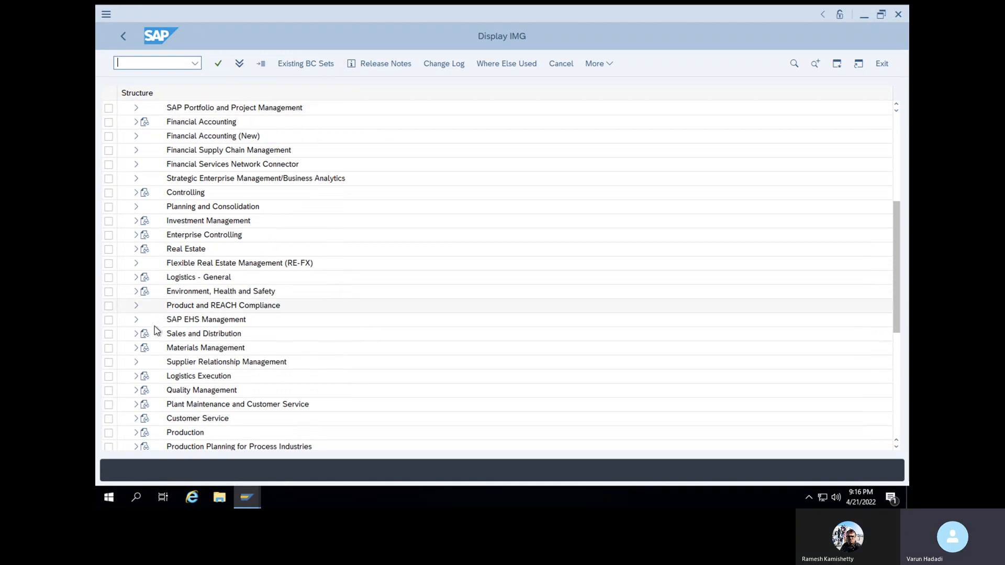
left_click(137, 348)
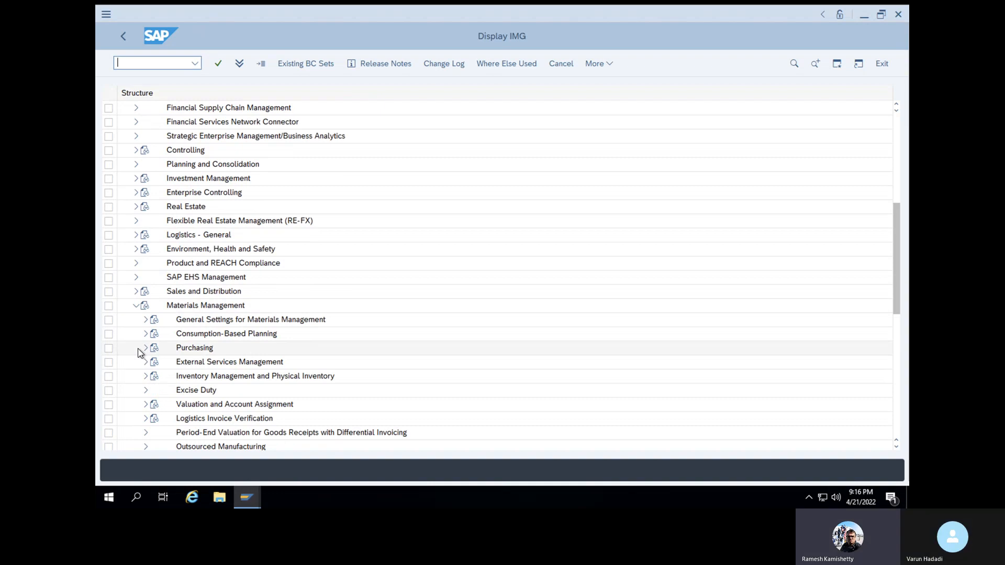
left_click(145, 404)
scroll(146, 408, "down", 6)
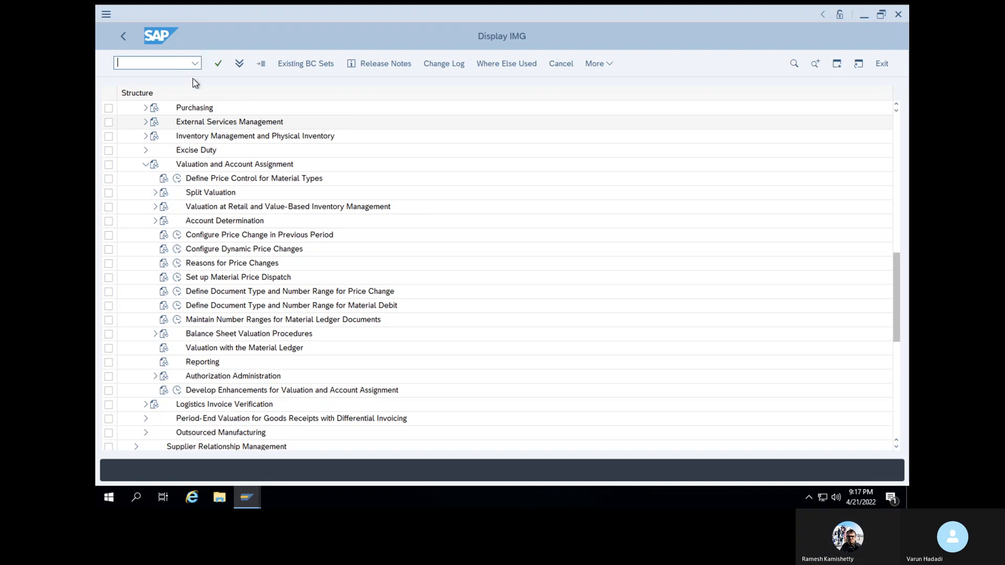
left_click(156, 222)
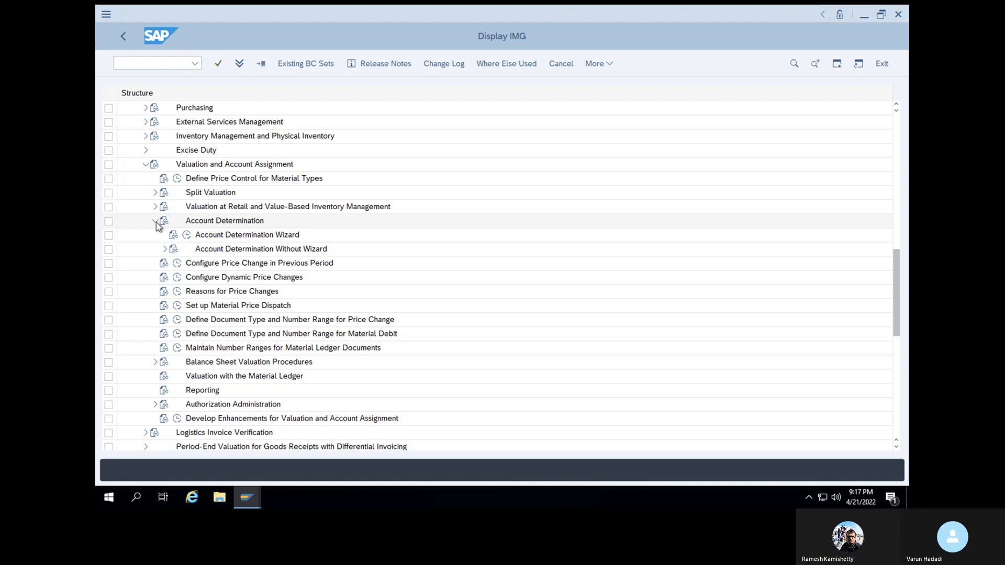
left_click(165, 249)
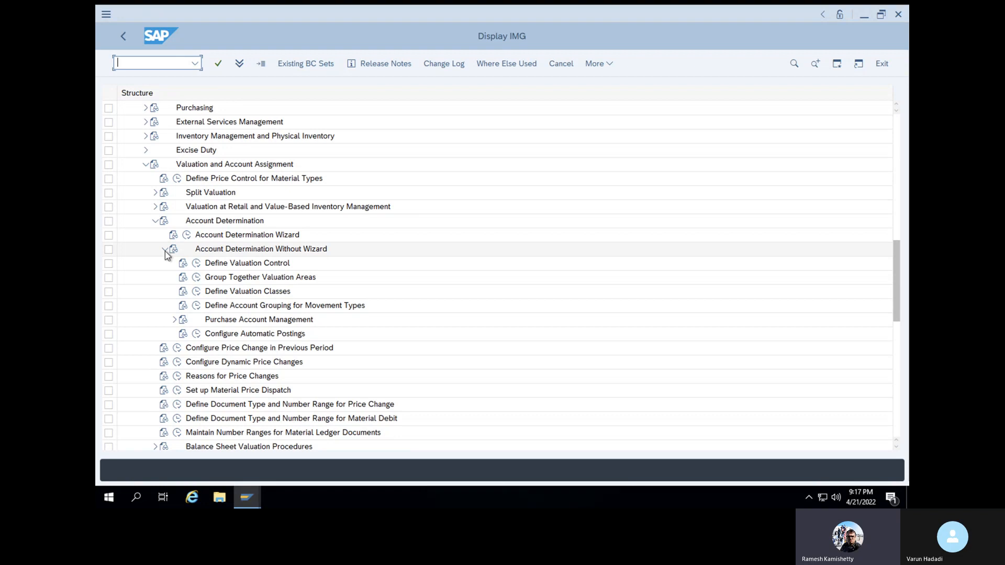
Check the grouping-code setting in Define Valuation Control, then open Group Together Valuation Areas
left_click(198, 264)
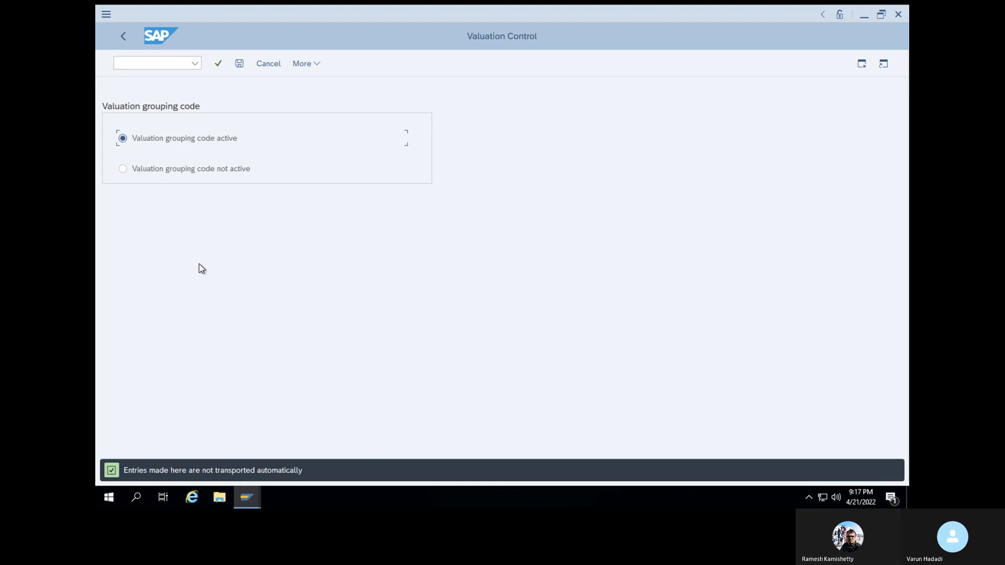
left_click(128, 41)
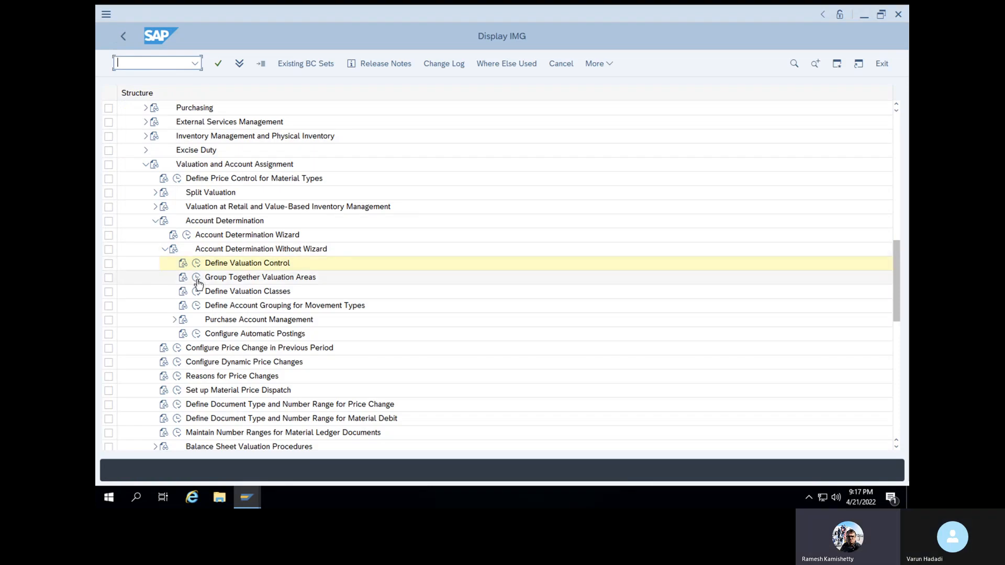
left_click(197, 279)
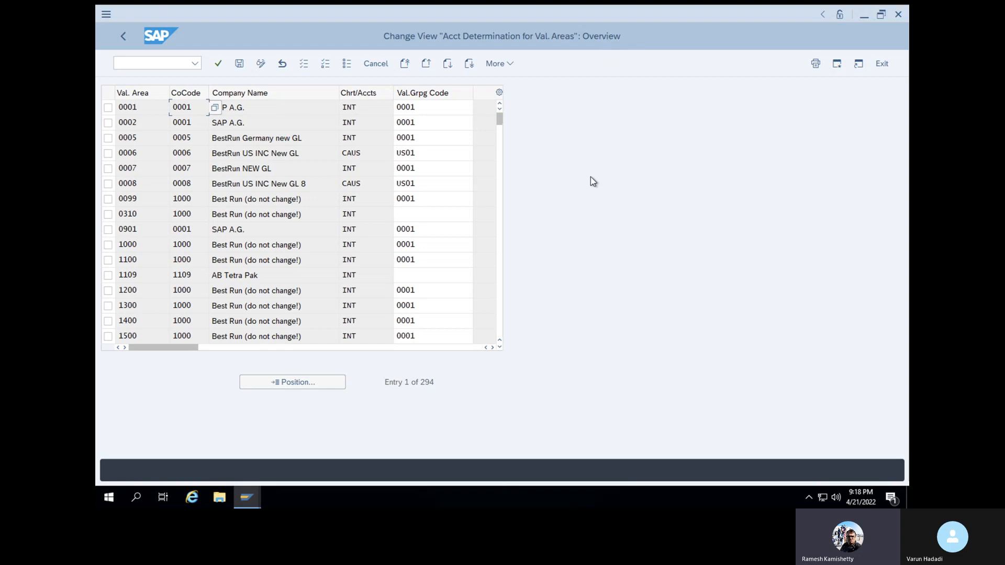
Position the table at valuation area 1000 to see grouping code 0001, then return to the IMG
left_click(321, 388)
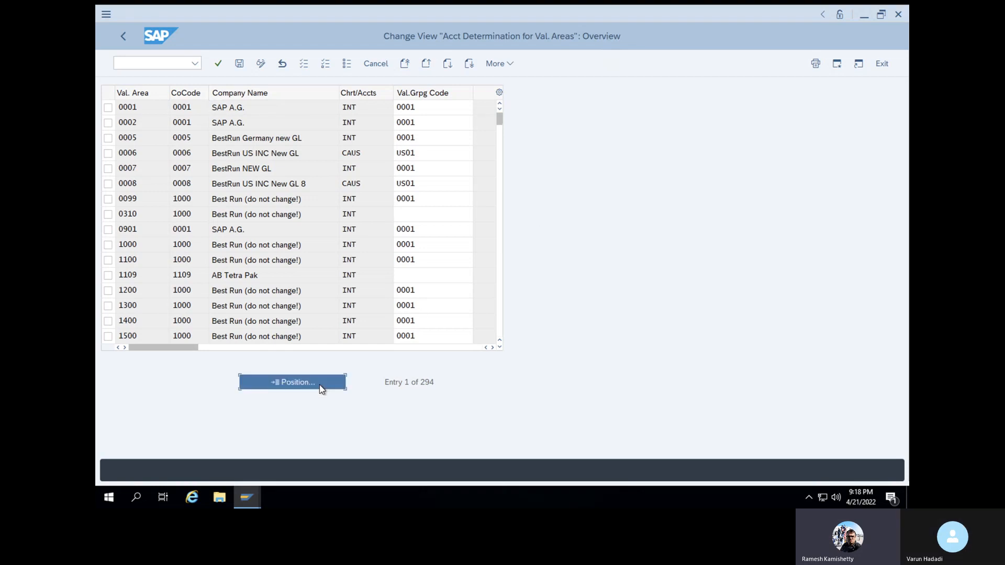
type("1000")
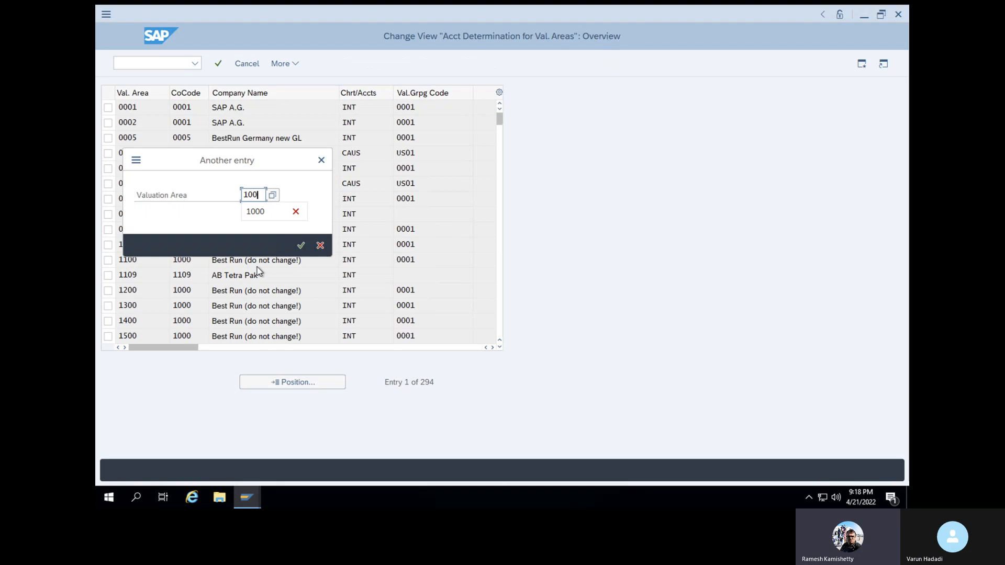
left_click(301, 245)
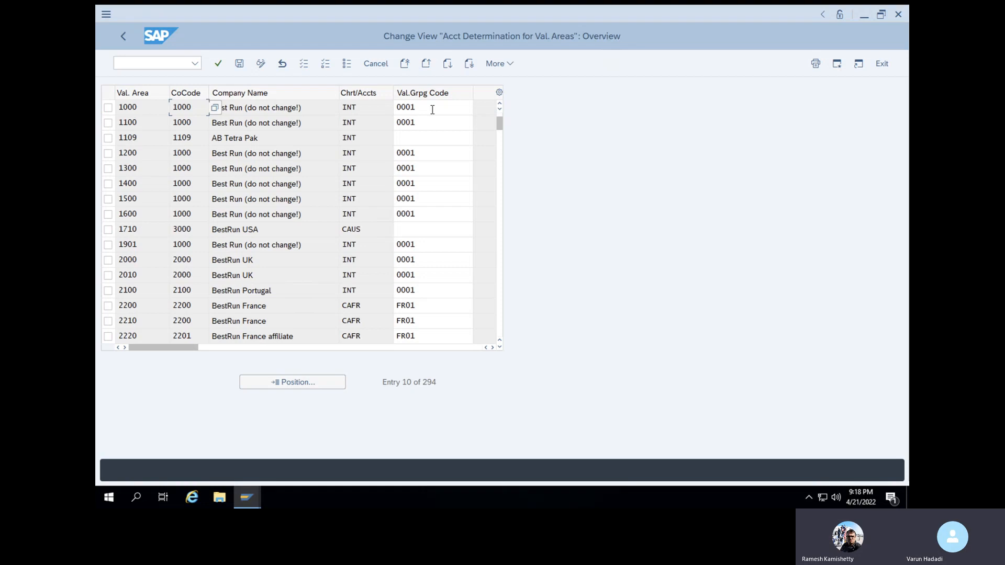
left_click(127, 40)
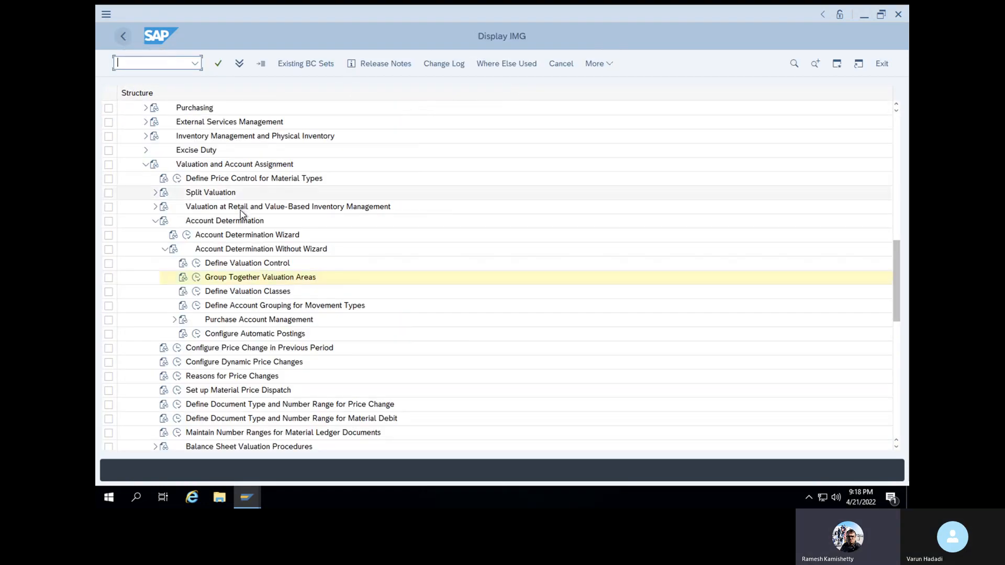
Open Define Valuation Classes and show the Account category reference list
left_click(198, 292)
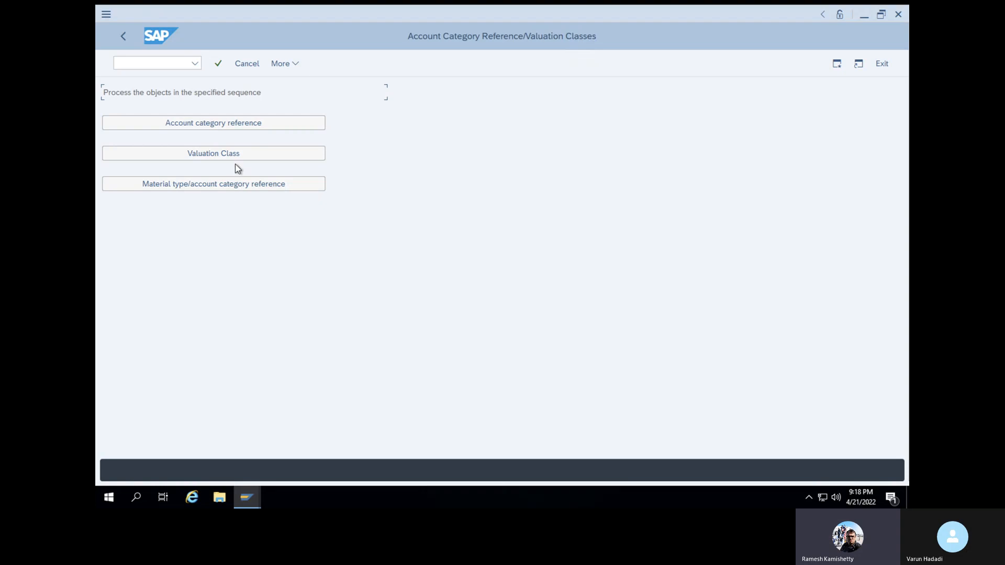
left_click(233, 122)
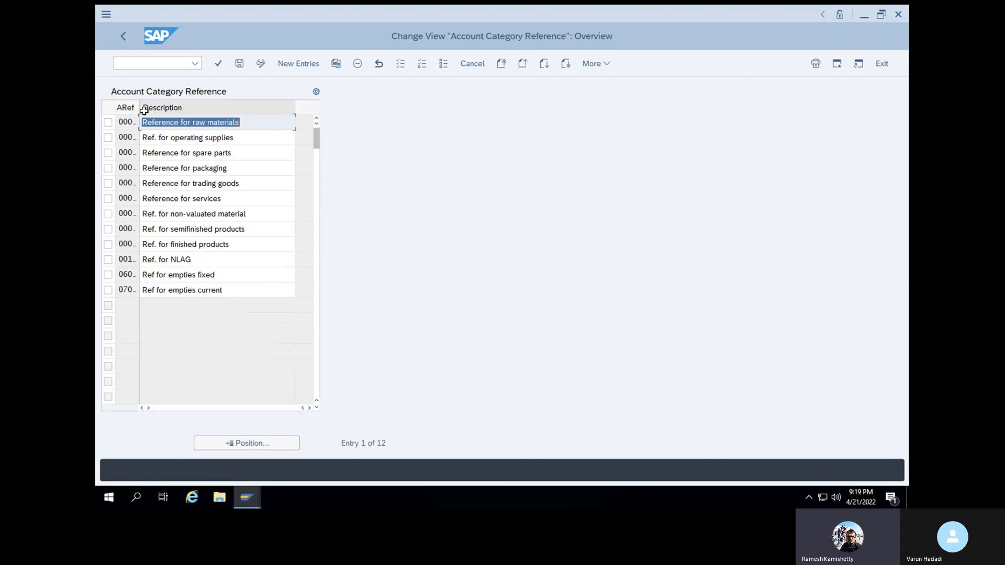
Add a new account category reference with a personalised description, save it to a customizing request, and go back
left_click(291, 65)
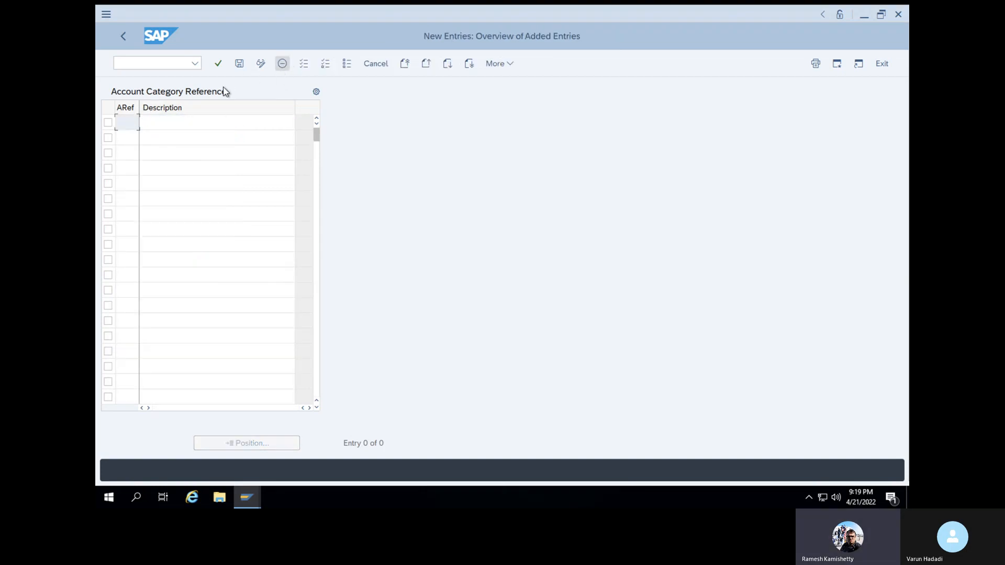
left_click(129, 124)
type("0001")
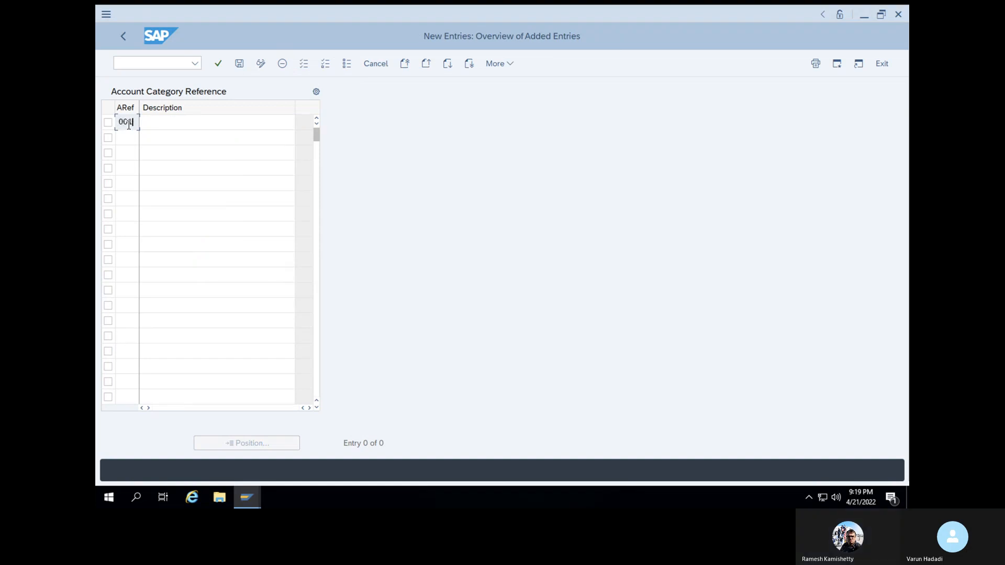
left_click(181, 124)
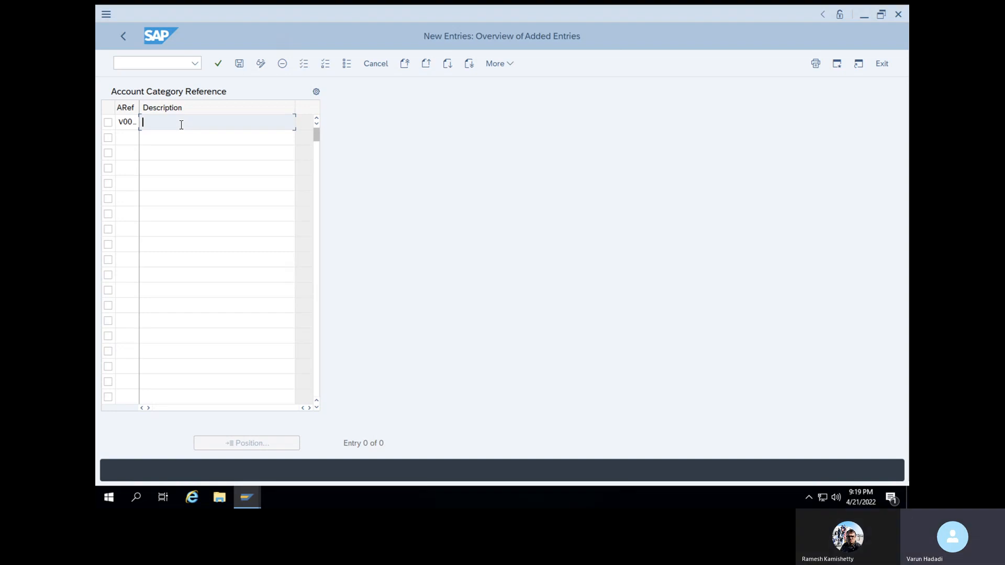
type("Varun account")
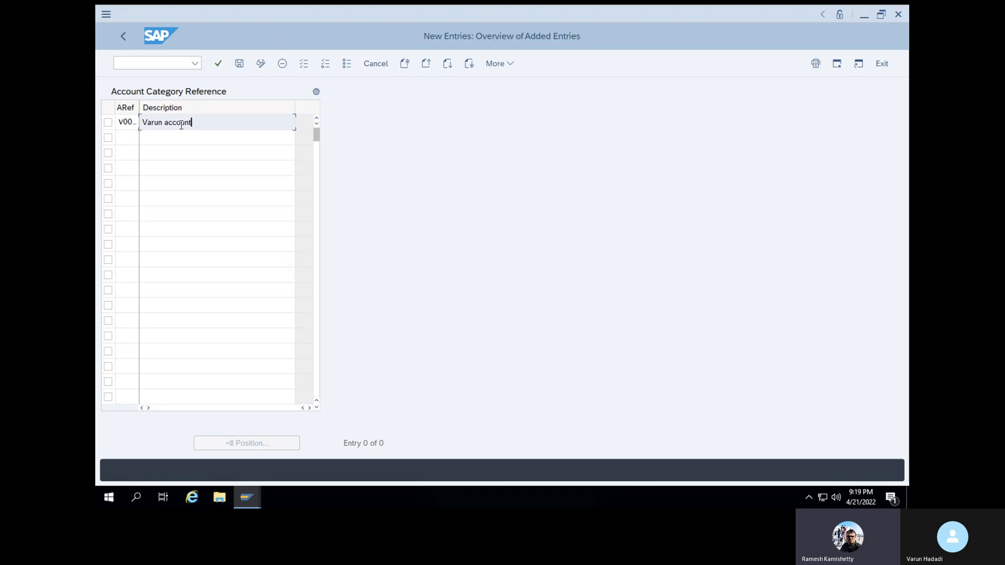
left_click(219, 65)
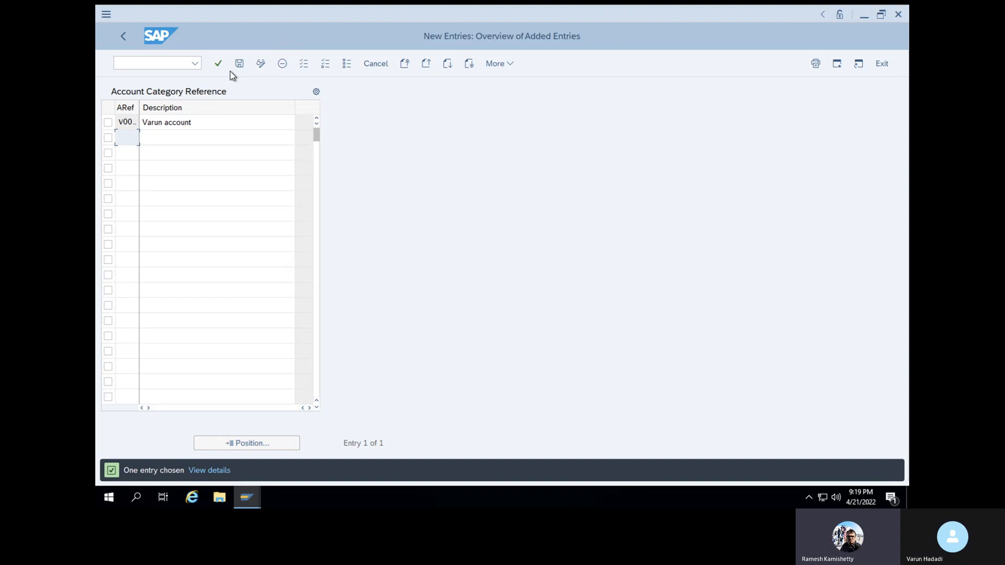
left_click(240, 64)
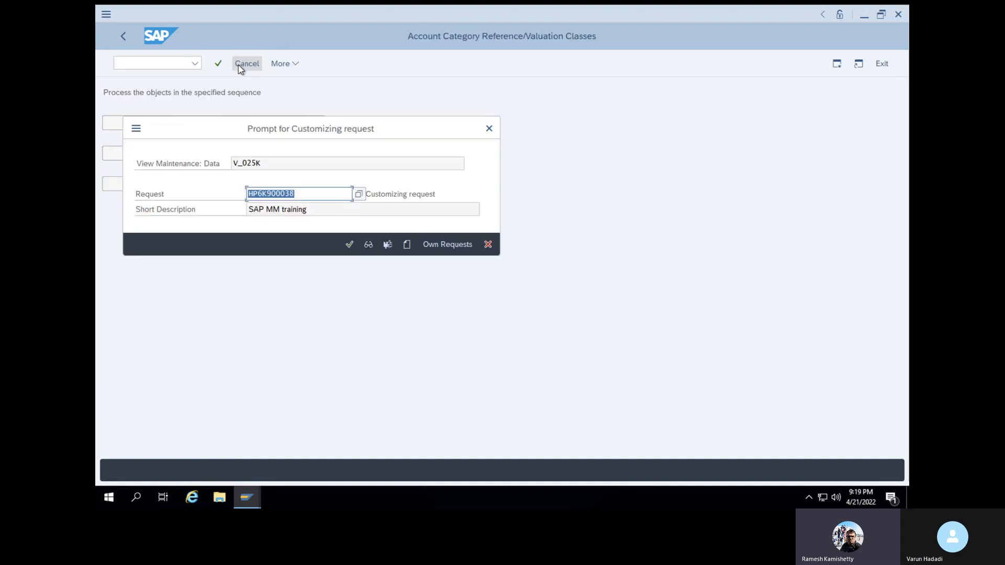
left_click(348, 244)
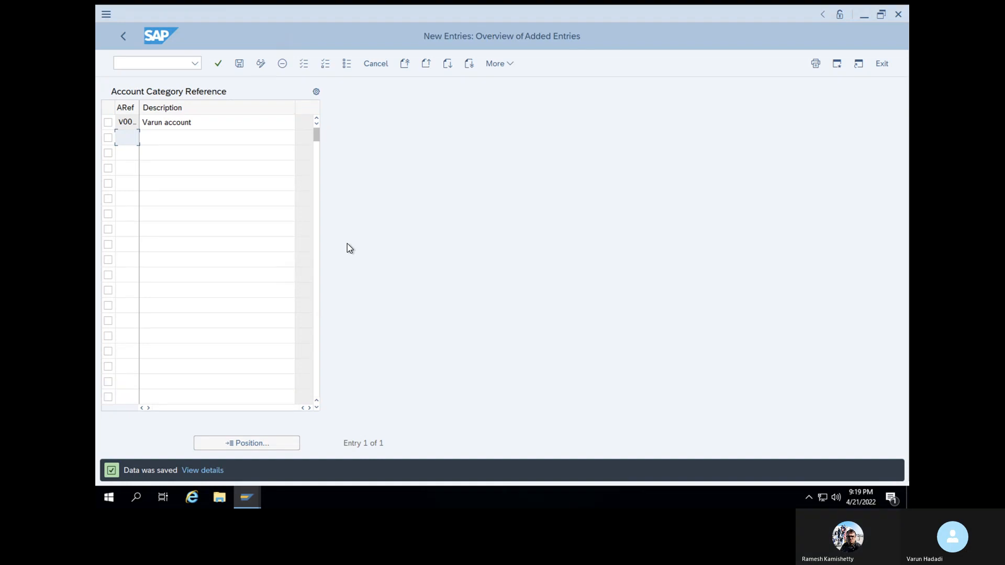
left_click(120, 39)
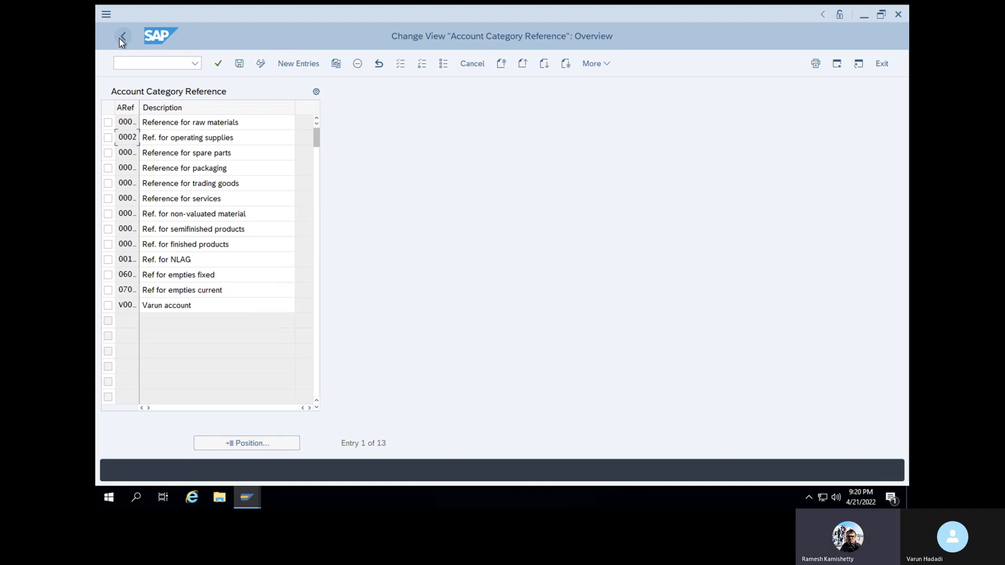
left_click(122, 38)
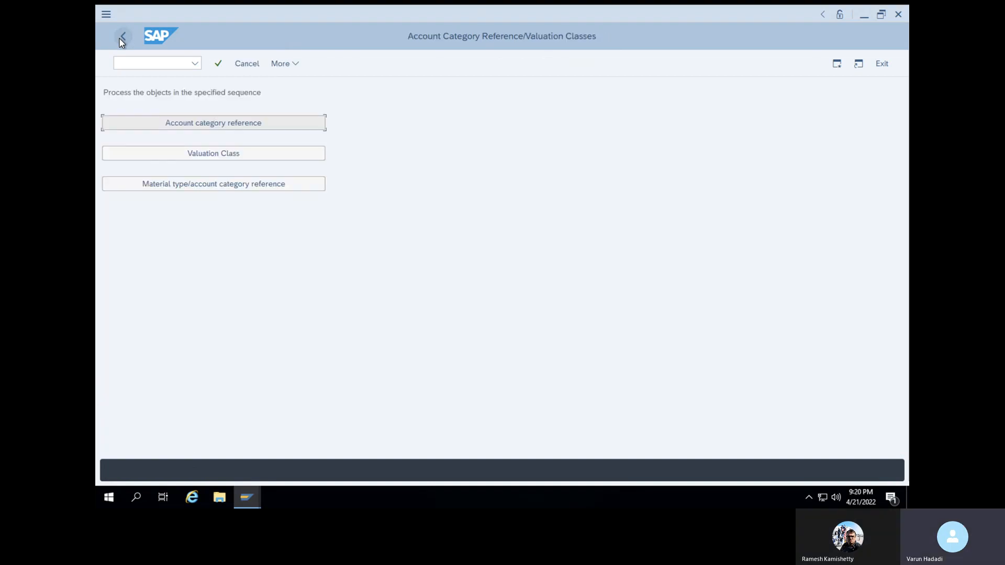
Start new valuation classes V001, V002 and V003, giving V001 account category reference V001
left_click(184, 153)
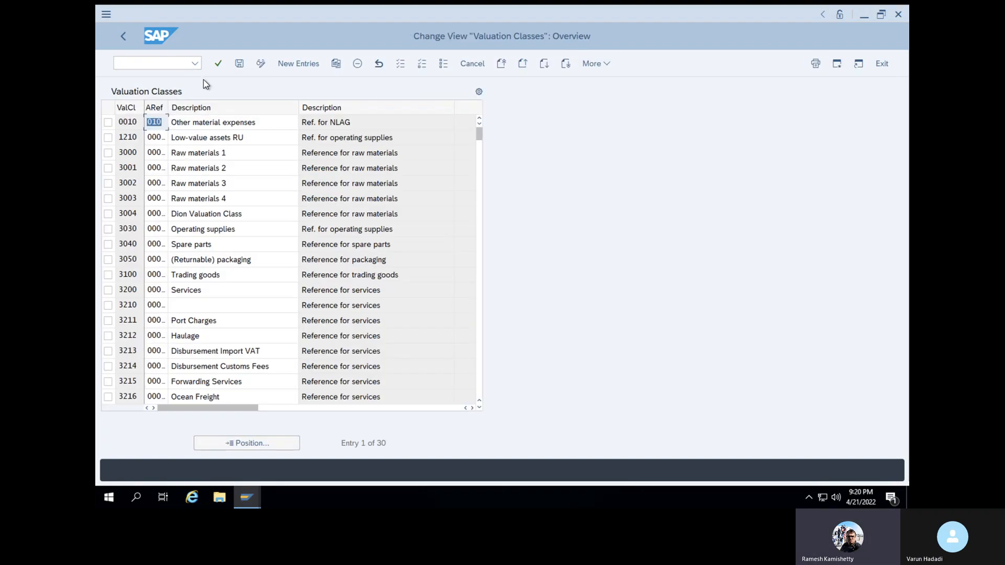
left_click(303, 66)
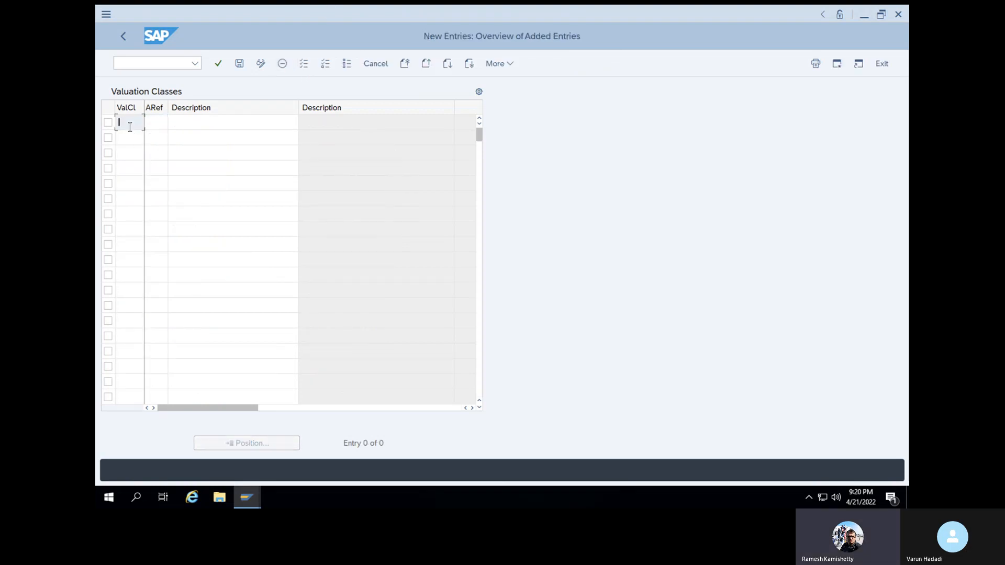
type("V")
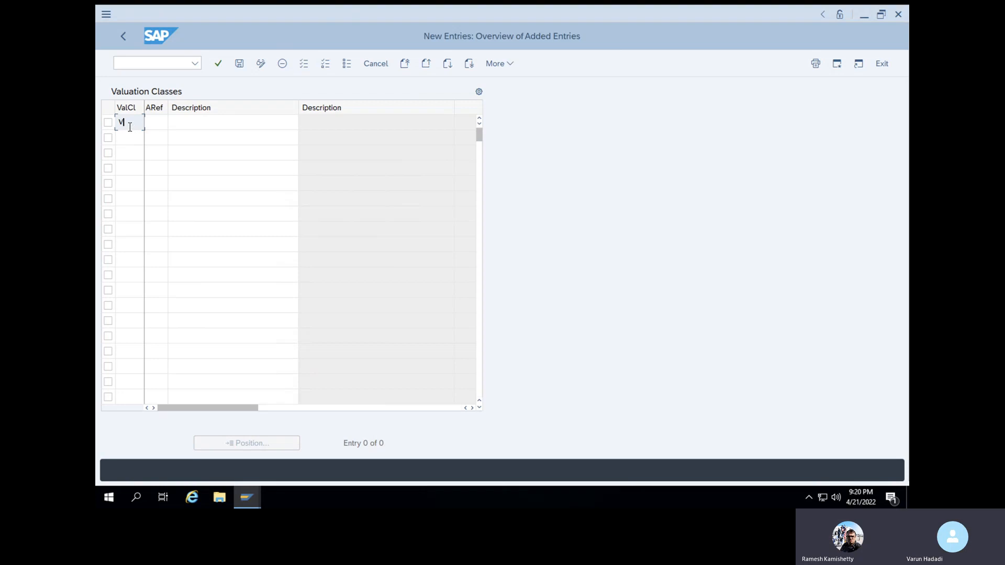
type("001")
left_click(157, 122)
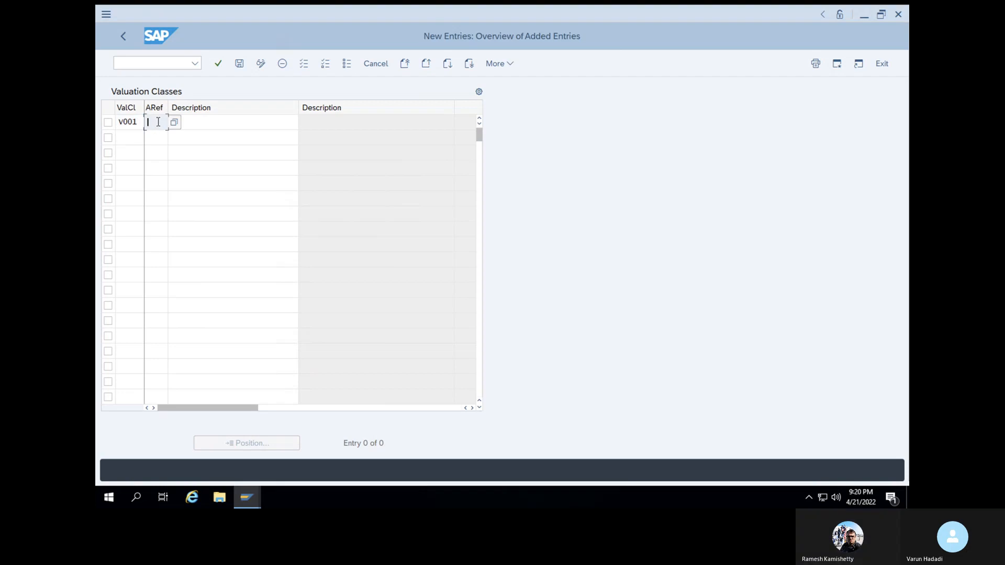
left_click(176, 123)
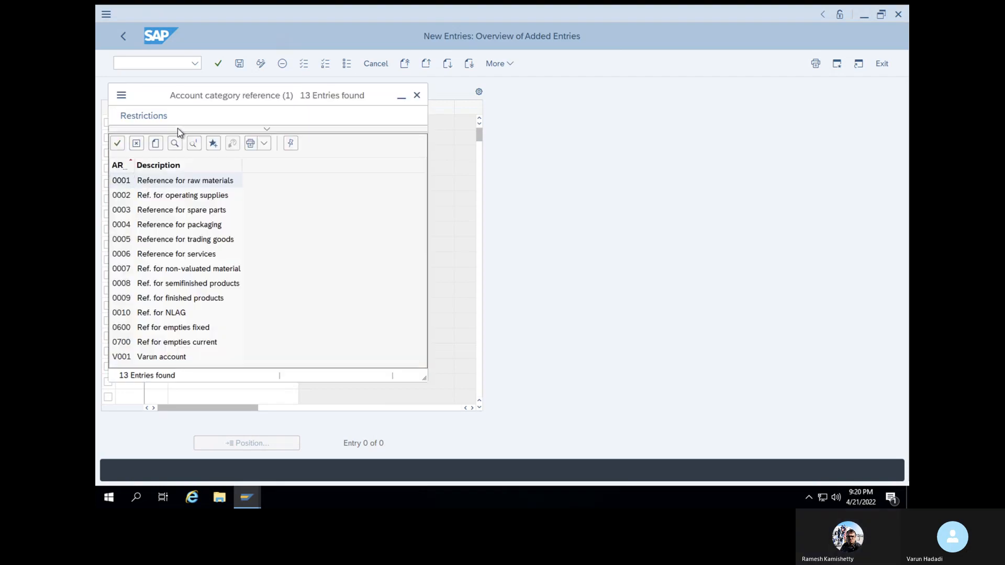
left_click(156, 356)
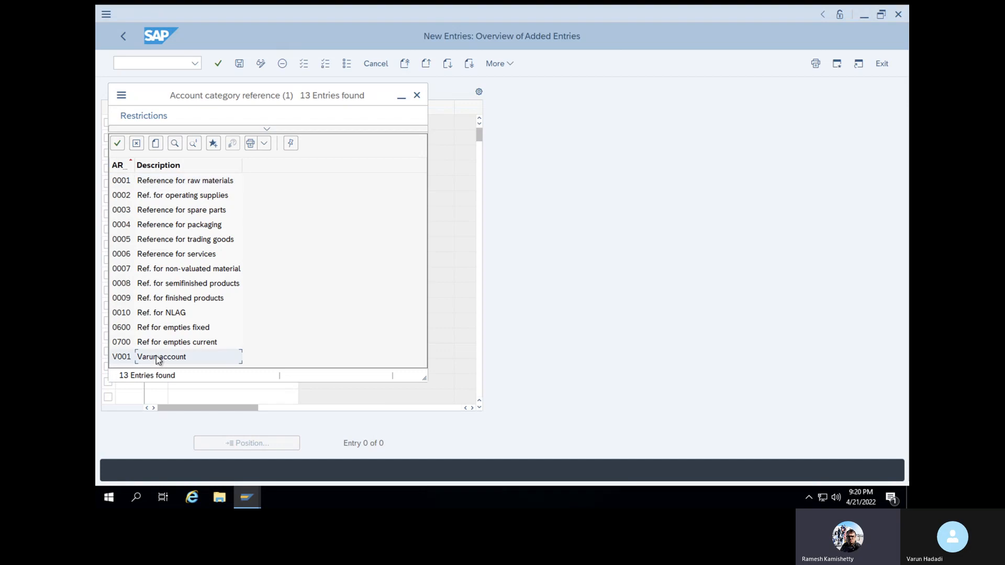
left_click(115, 143)
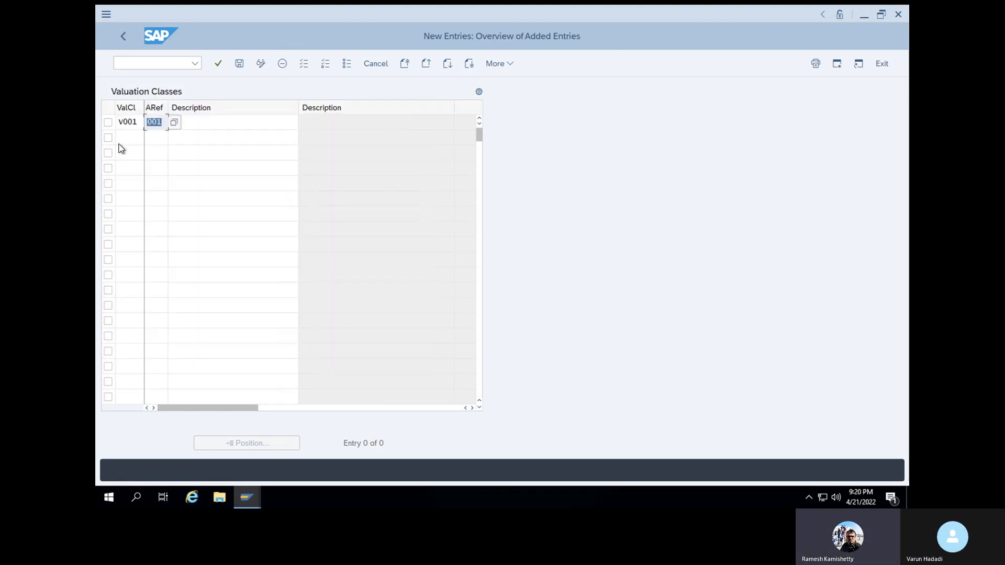
left_click(224, 119)
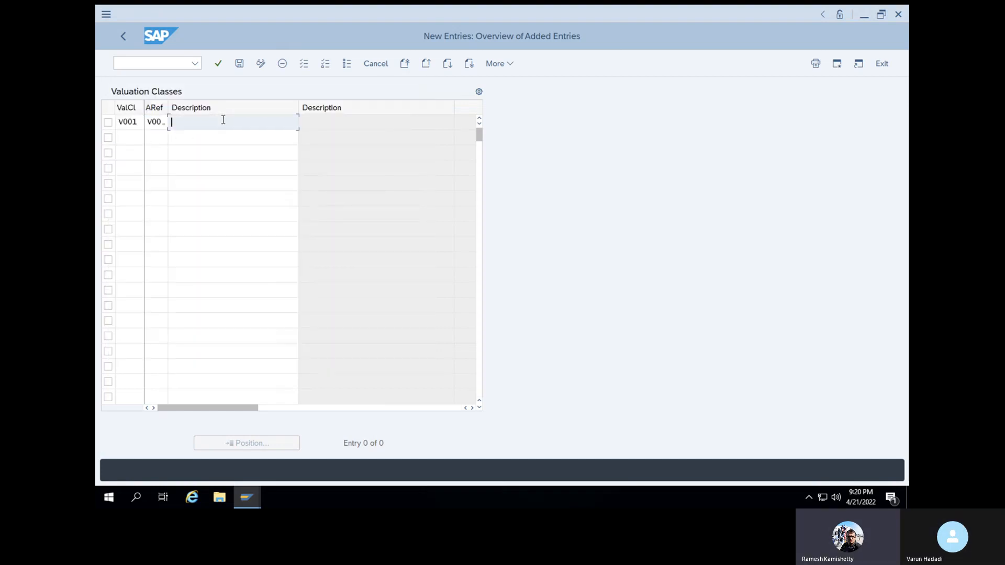
left_click(136, 139)
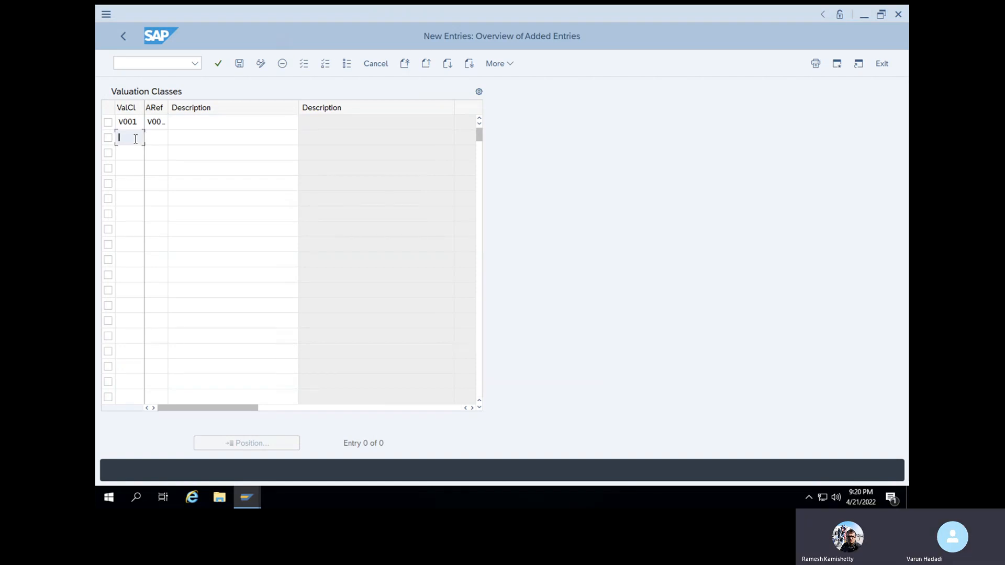
type("V002")
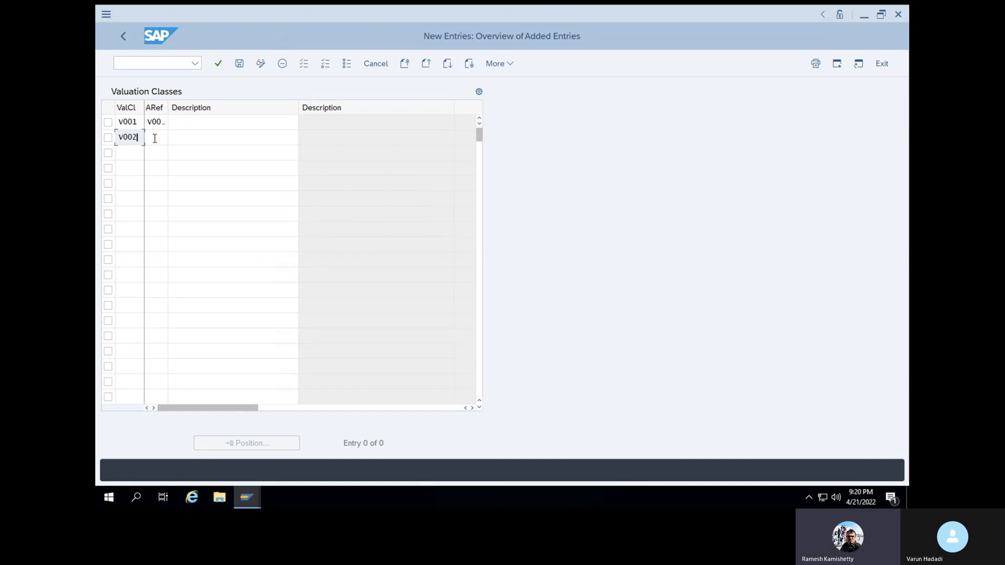
left_click(134, 152)
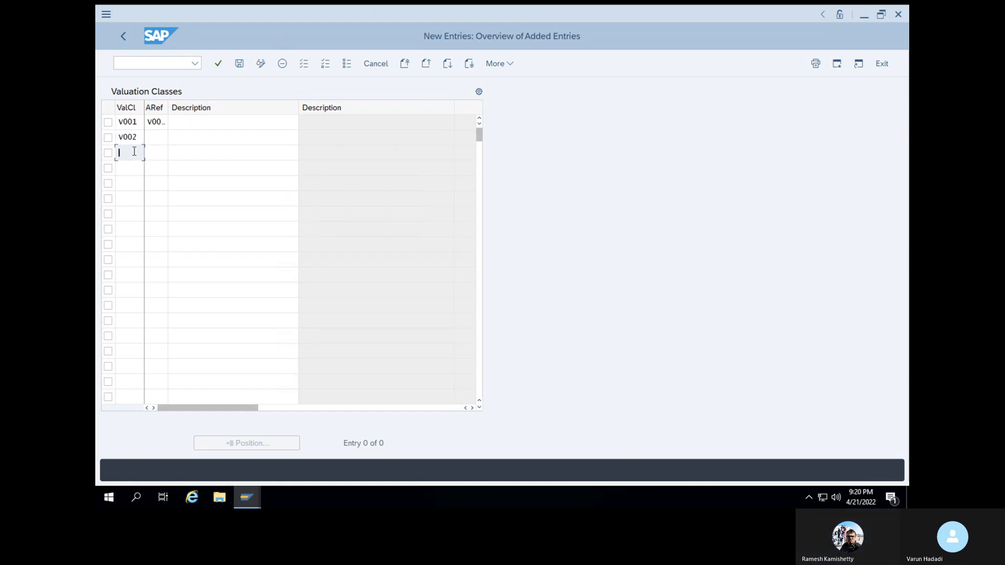
type("V003")
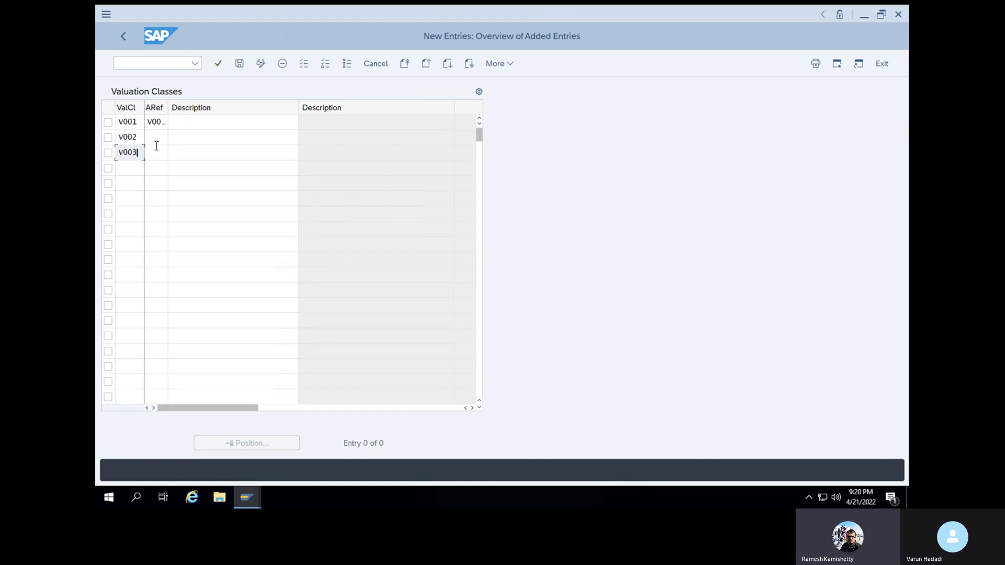
Assign account category reference V001 to valuation classes V002 and V003
left_click(156, 140)
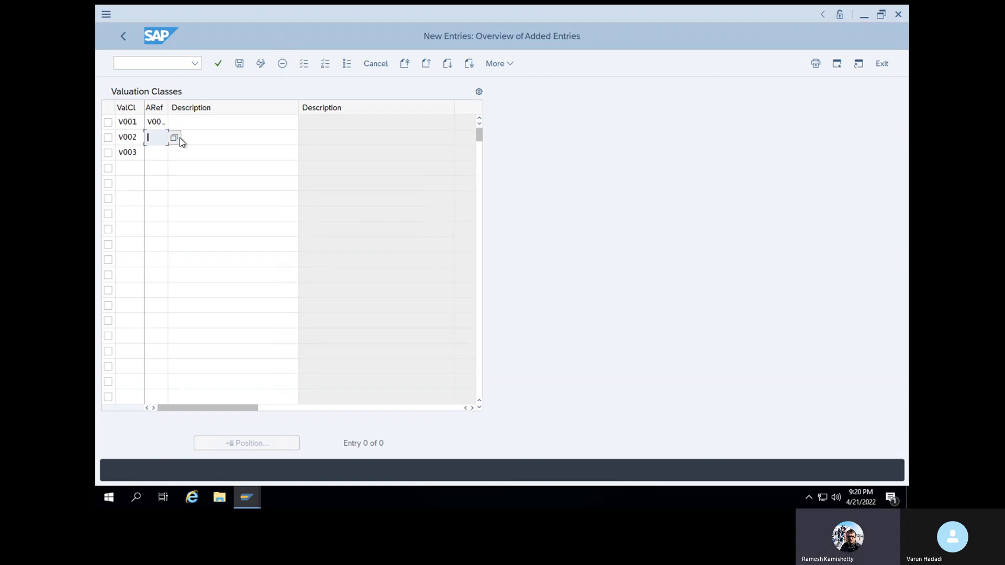
key("F4")
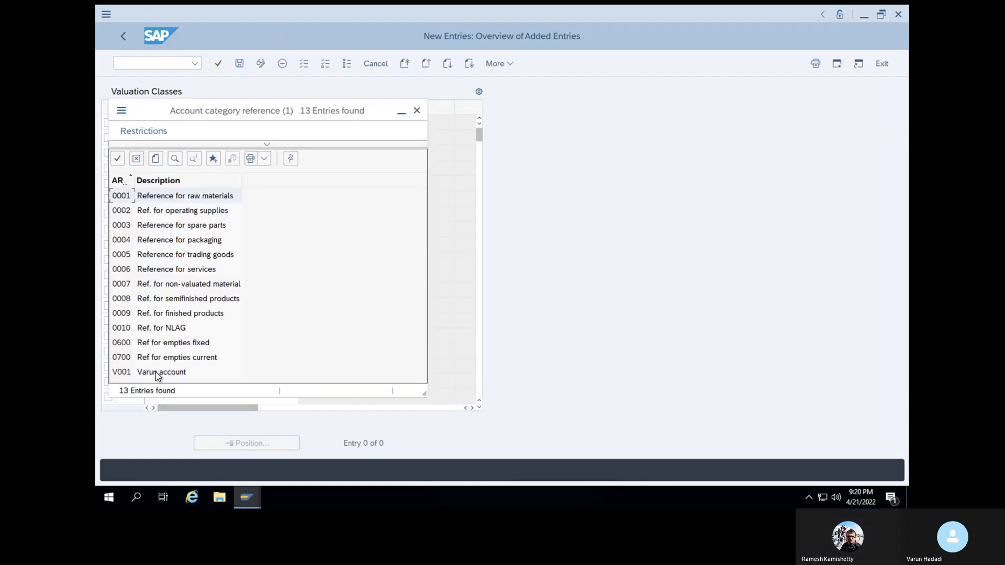
left_click(156, 372)
left_click(117, 158)
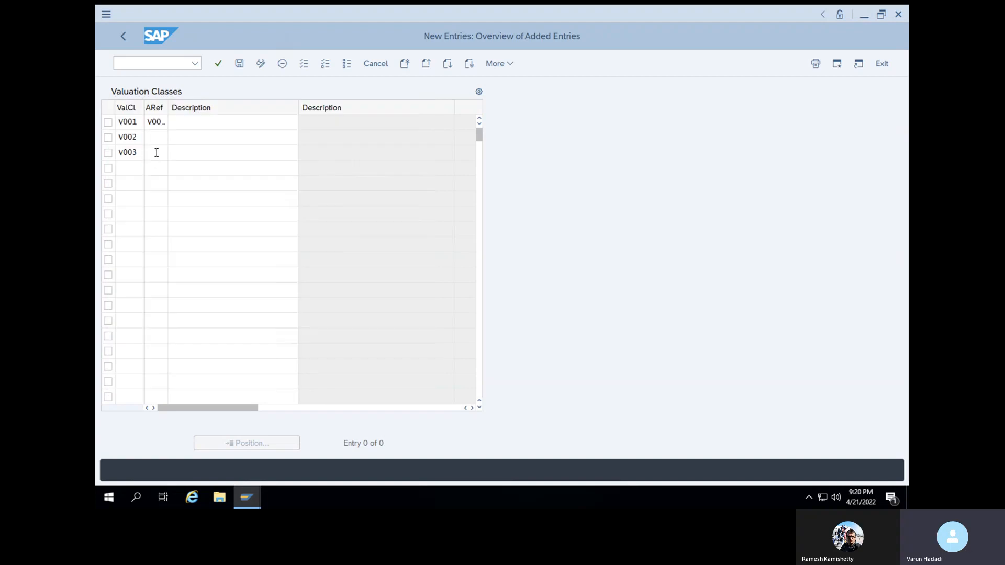
left_click(161, 152)
left_click(174, 152)
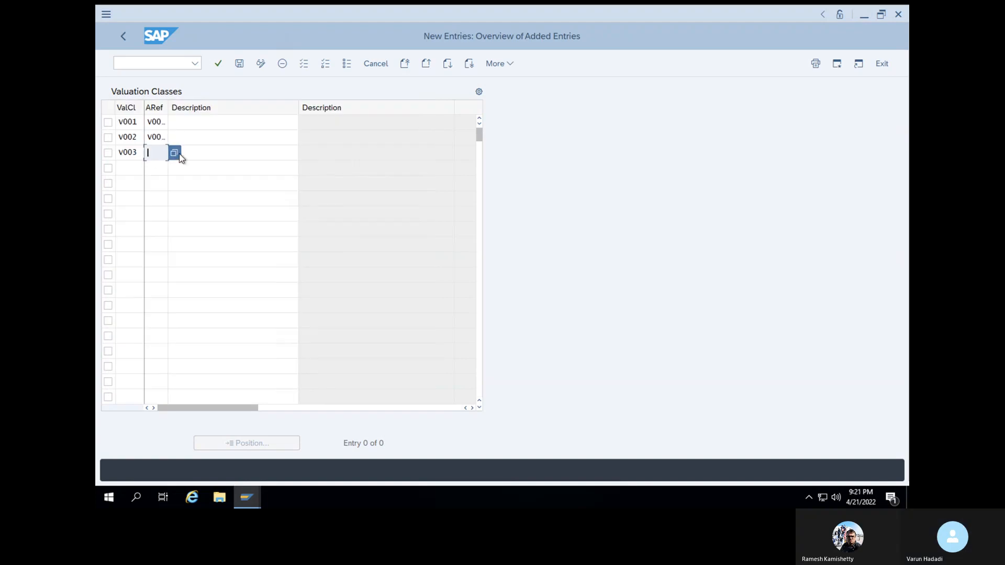
left_click(156, 387)
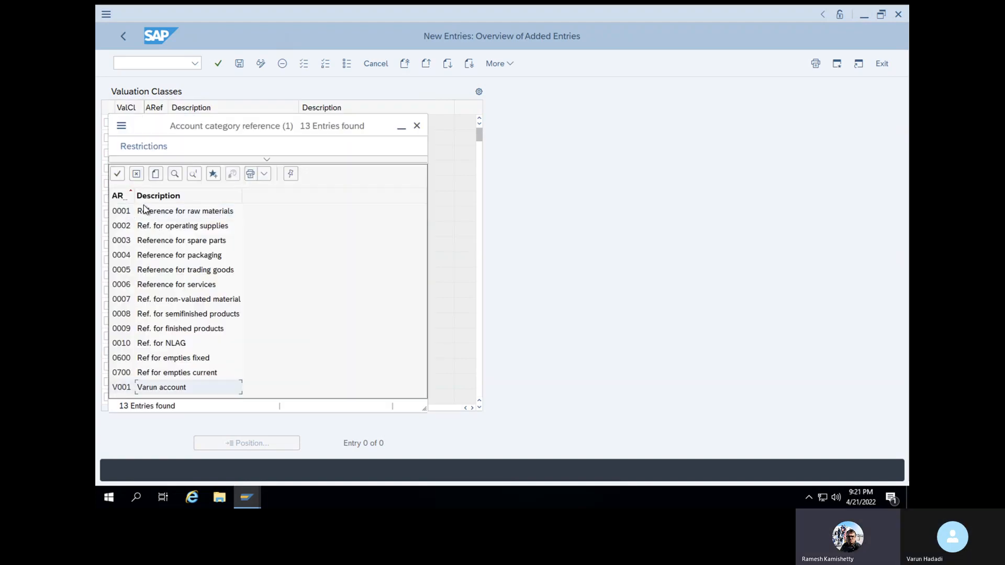
left_click(119, 175)
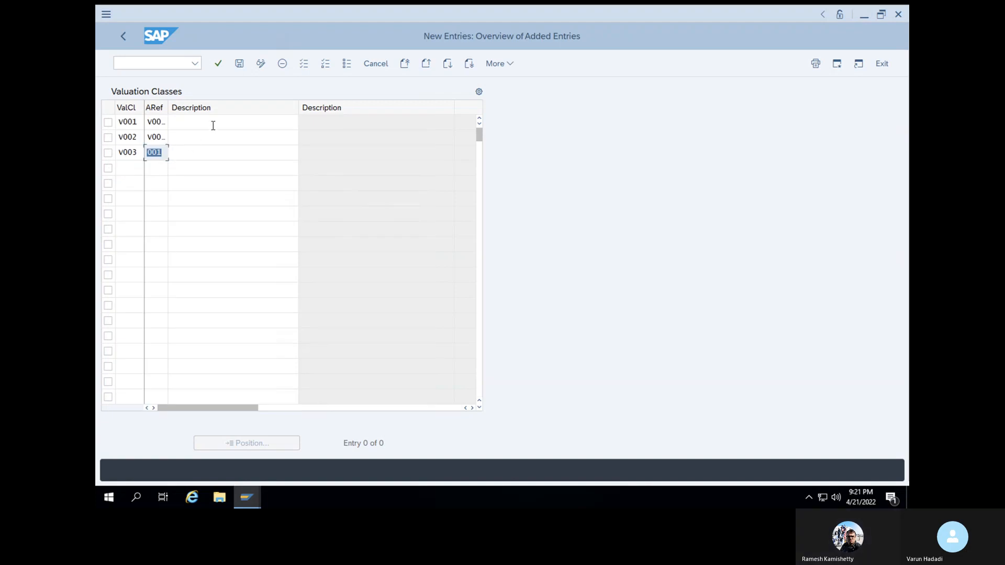
Describe them as Raw material plastic, steel and iron, and save under the customizing request
left_click(213, 124)
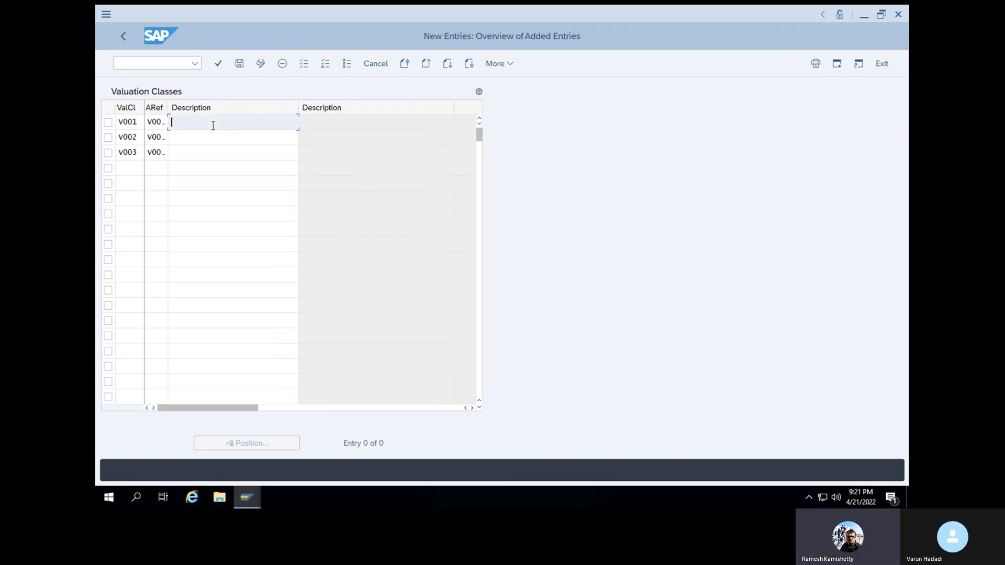
type("Raw material plastic")
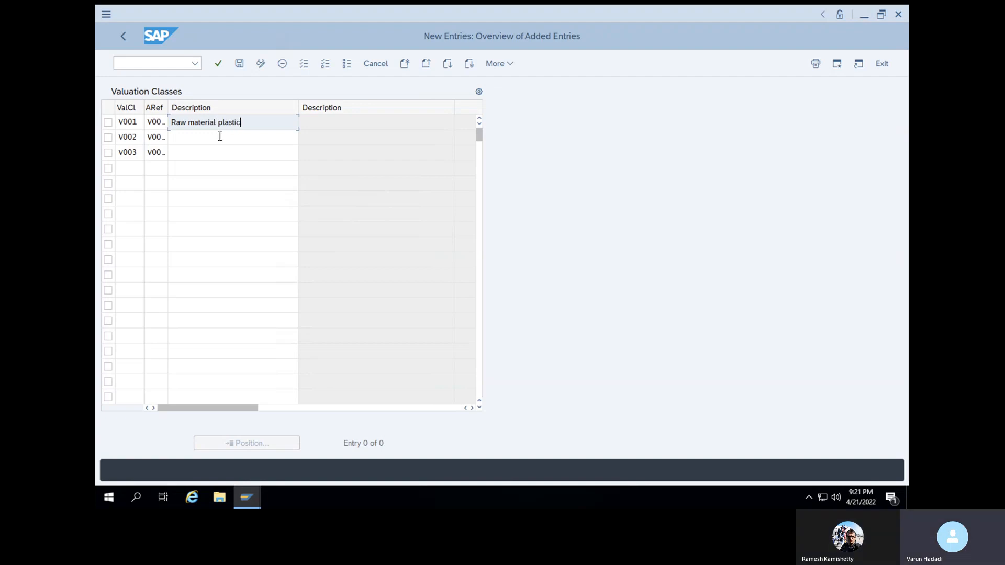
left_click(225, 141)
type("Raw material steel")
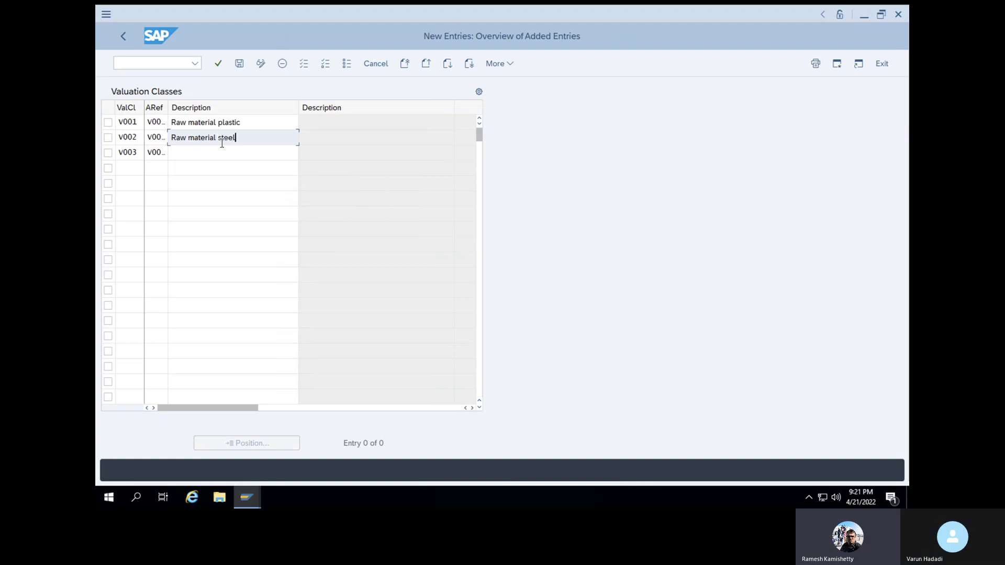
left_click(214, 157)
type("R")
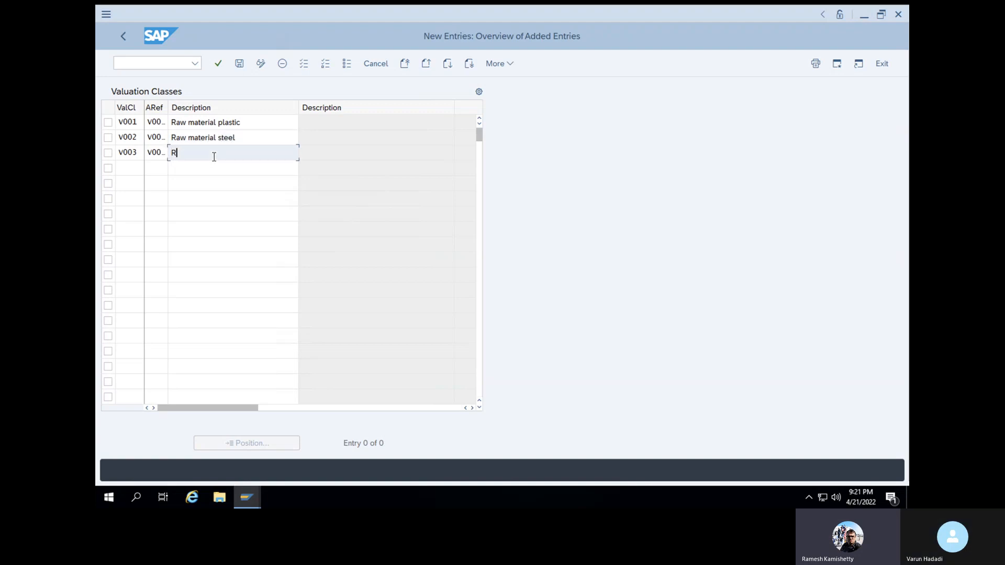
type("aw material iron")
left_click(223, 171)
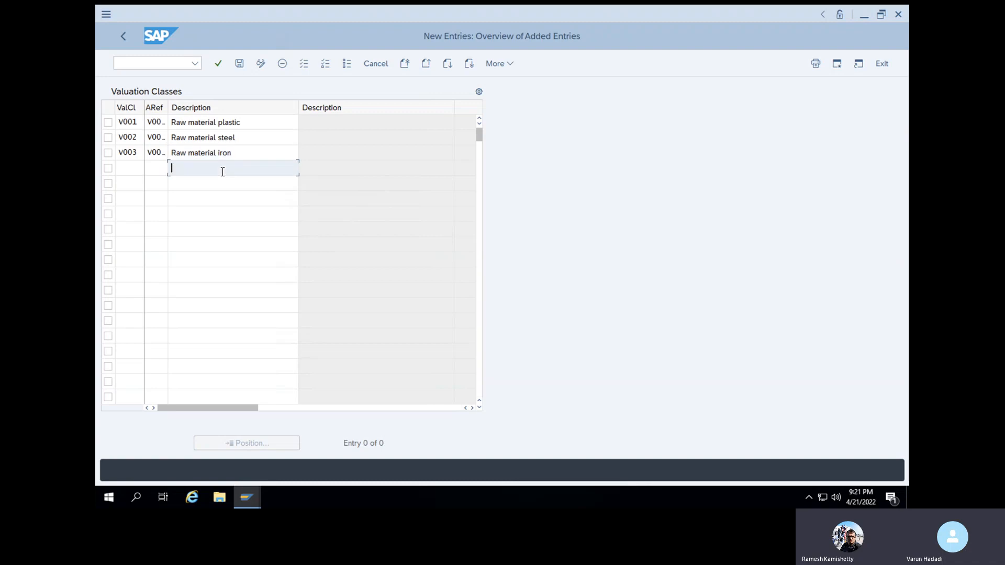
left_click(217, 67)
left_click(238, 65)
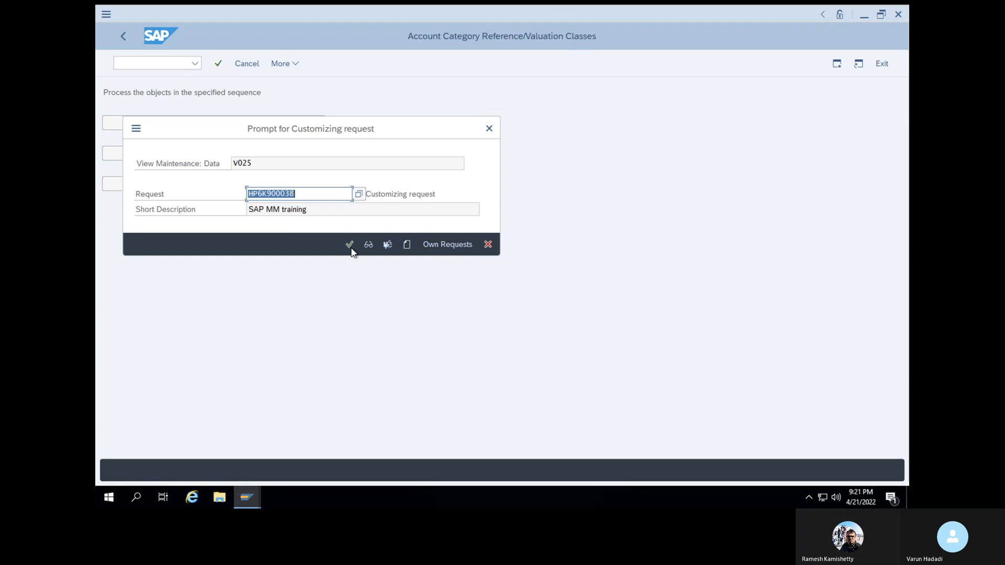
left_click(350, 245)
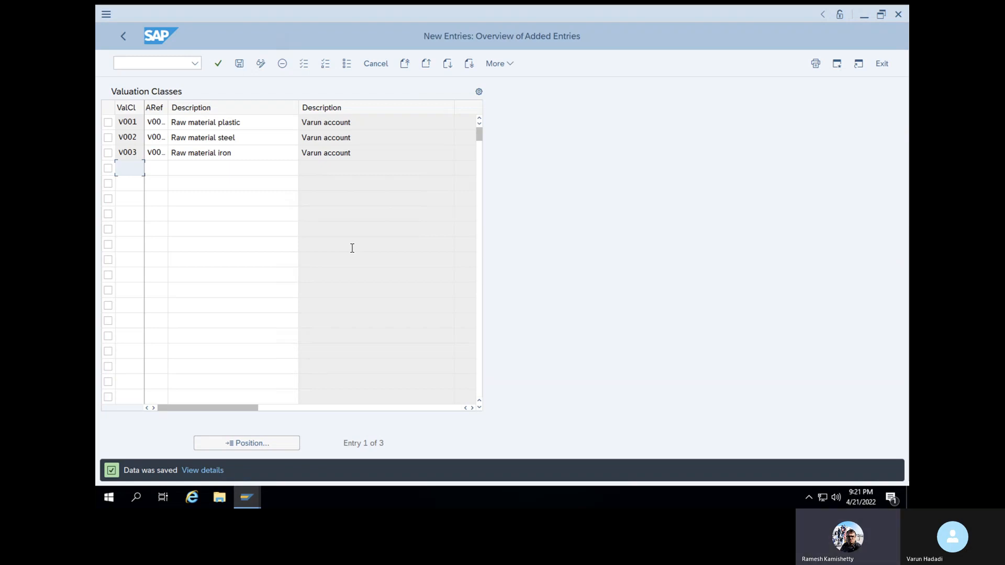
left_click(124, 37)
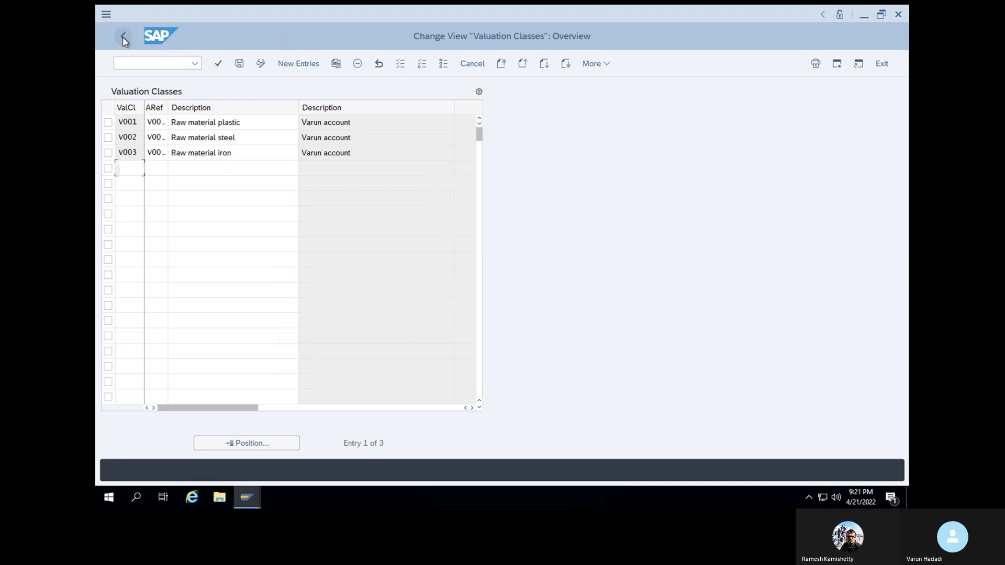
Open the Material type/account category reference table and browse material types, cancelling the Position prompt
left_click(122, 37)
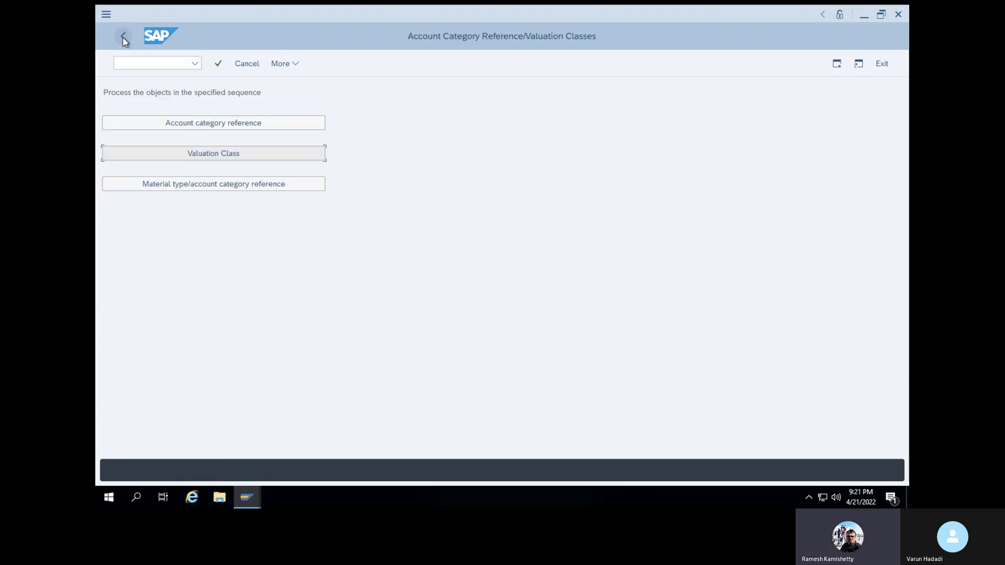
left_click(212, 188)
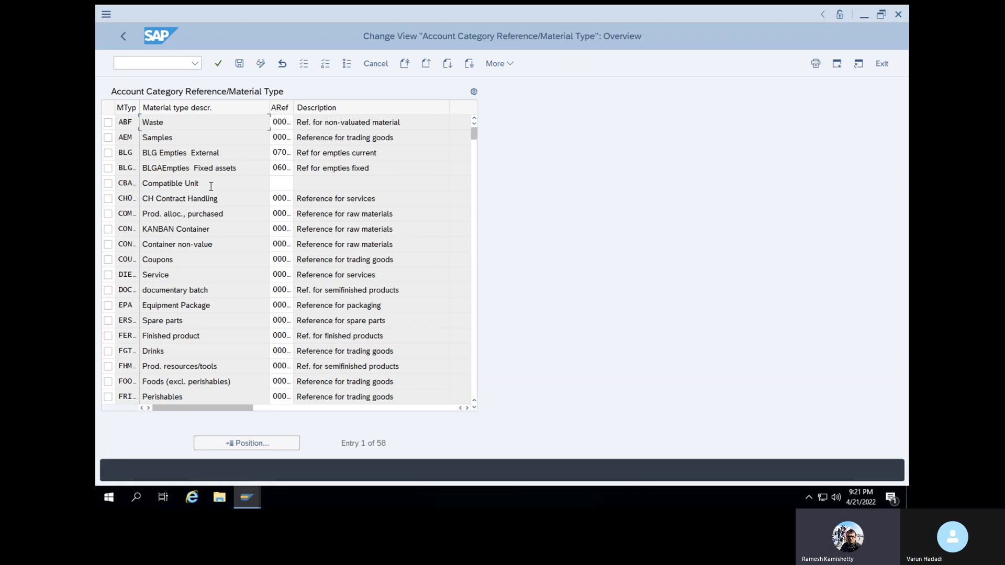
left_click(251, 444)
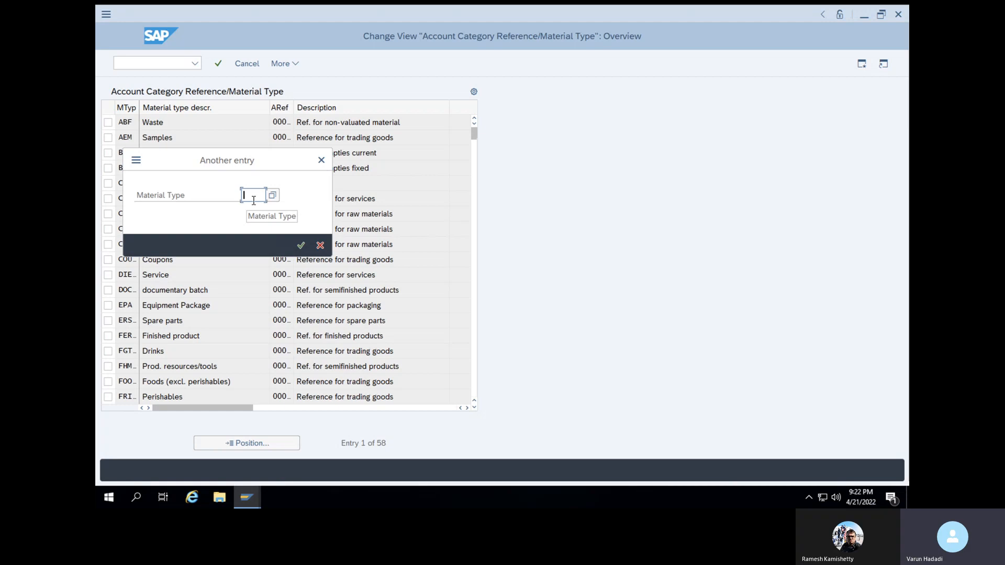
left_click(269, 196)
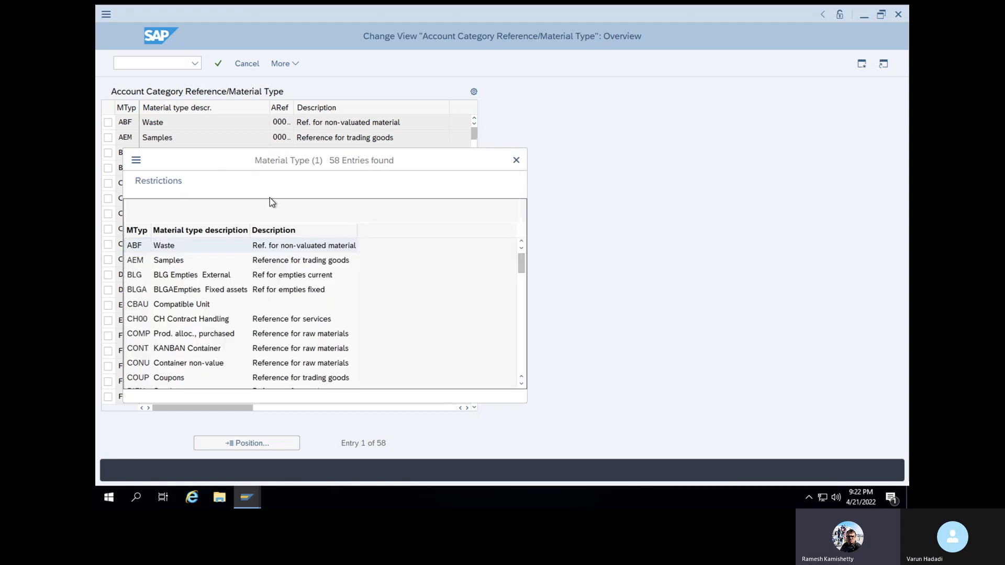
scroll(271, 305, "down", 15)
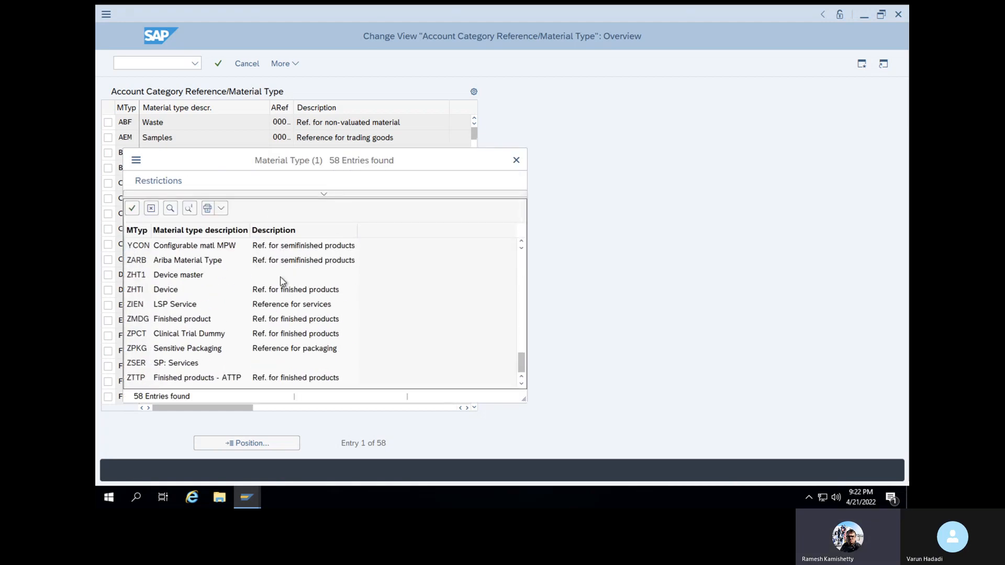
scroll(272, 304, "up", 4)
left_click(515, 161)
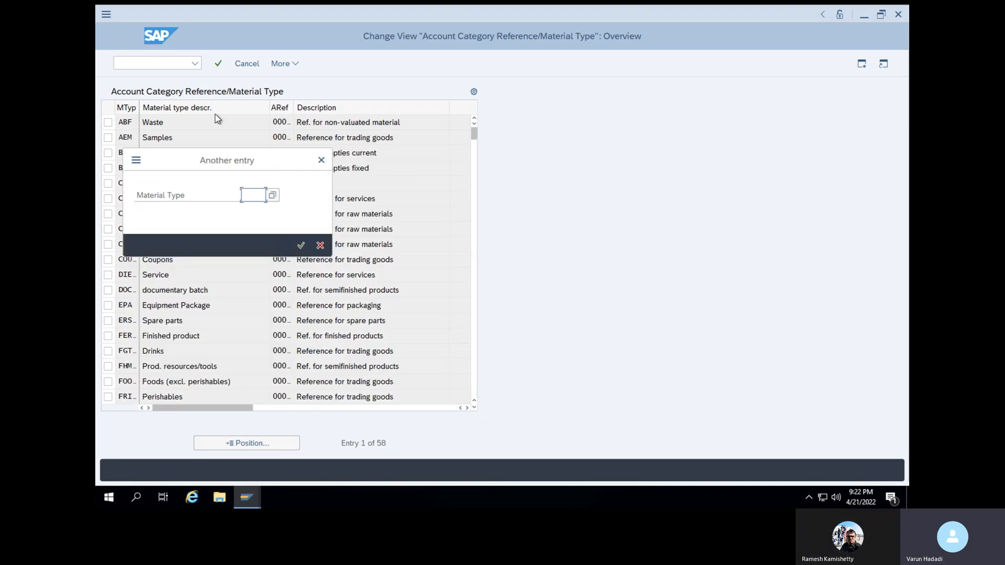
left_click(321, 160)
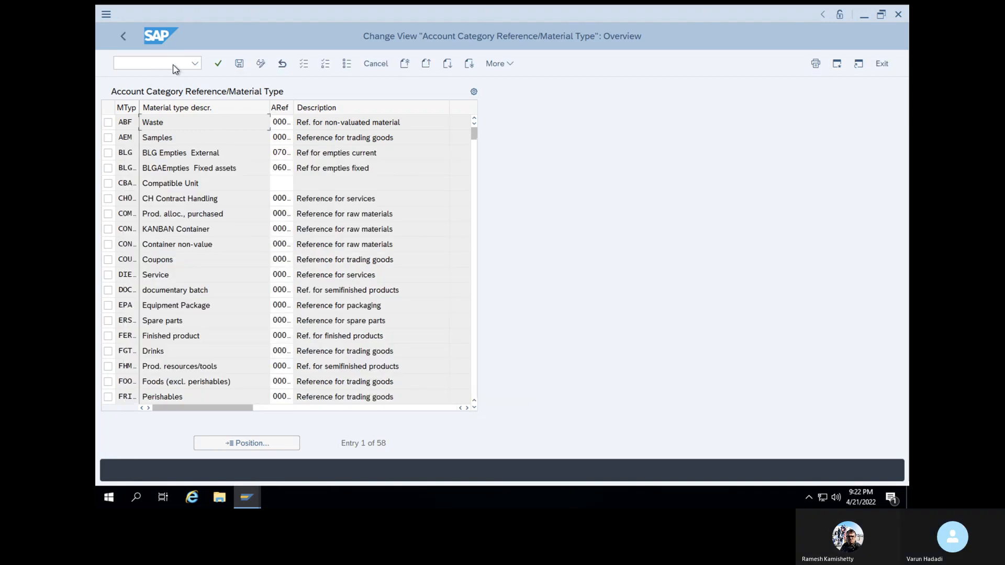
left_click(174, 64)
type("/o")
key("Return")
left_click(335, 275)
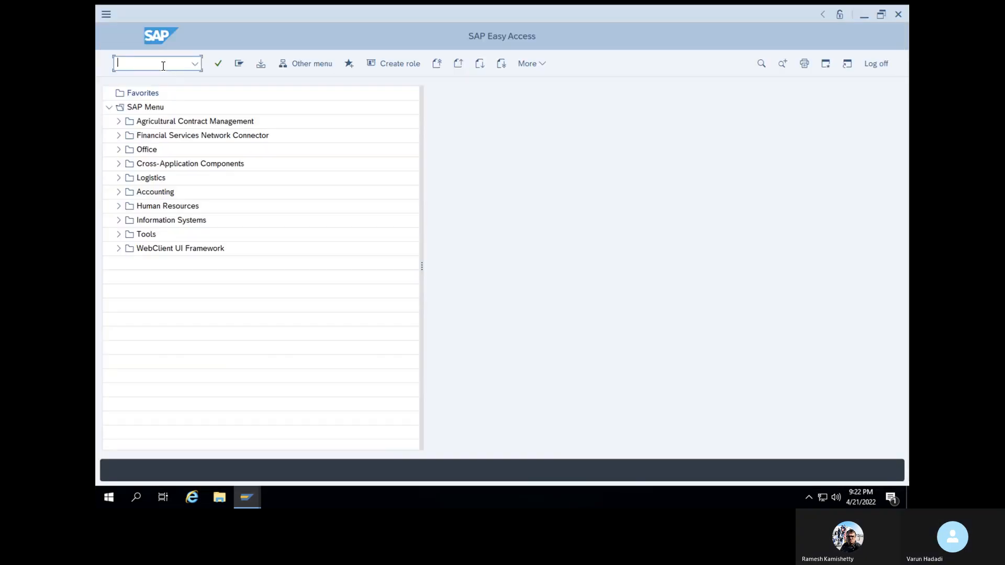
type("mm60")
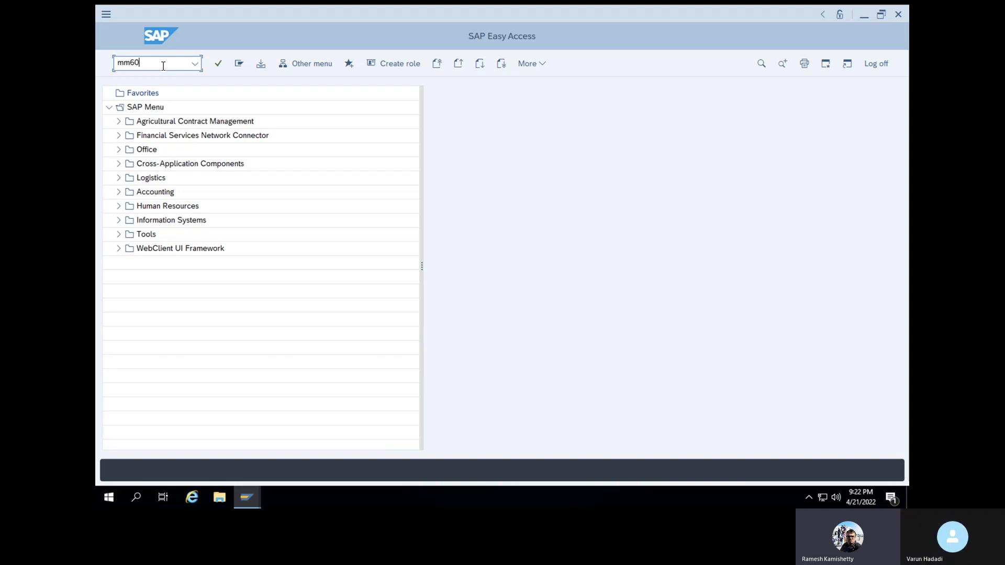
key("Return")
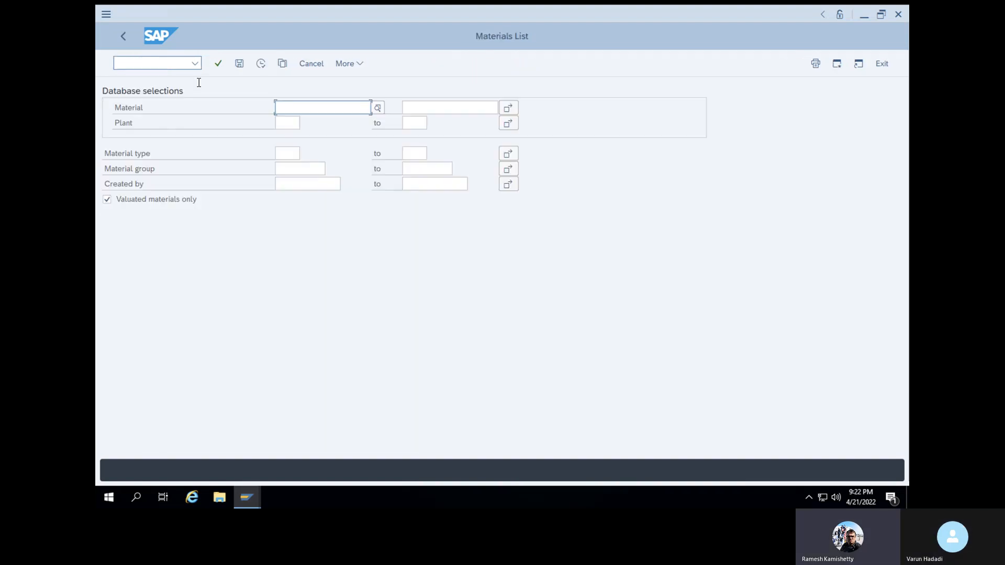
left_click(291, 182)
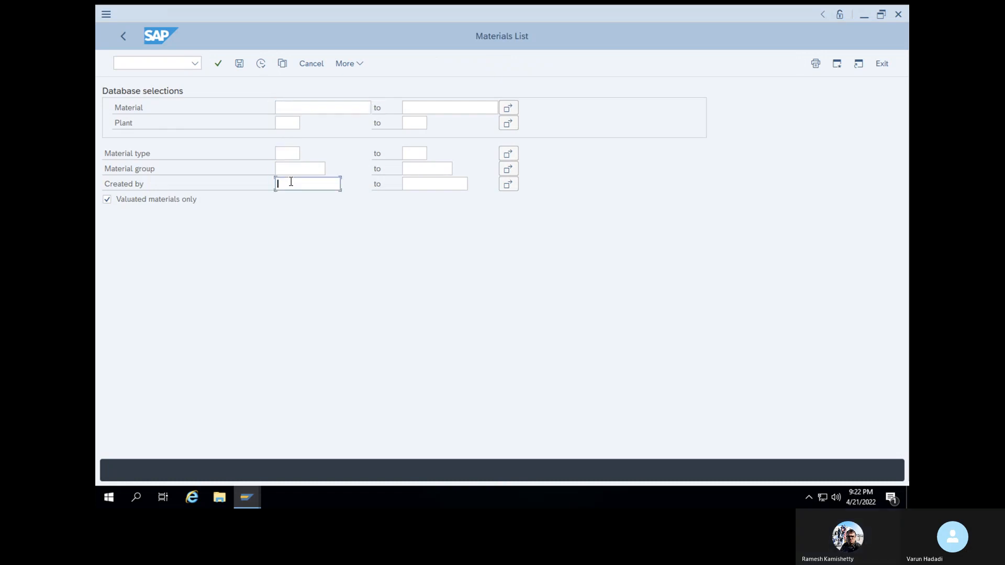
type("stecc72")
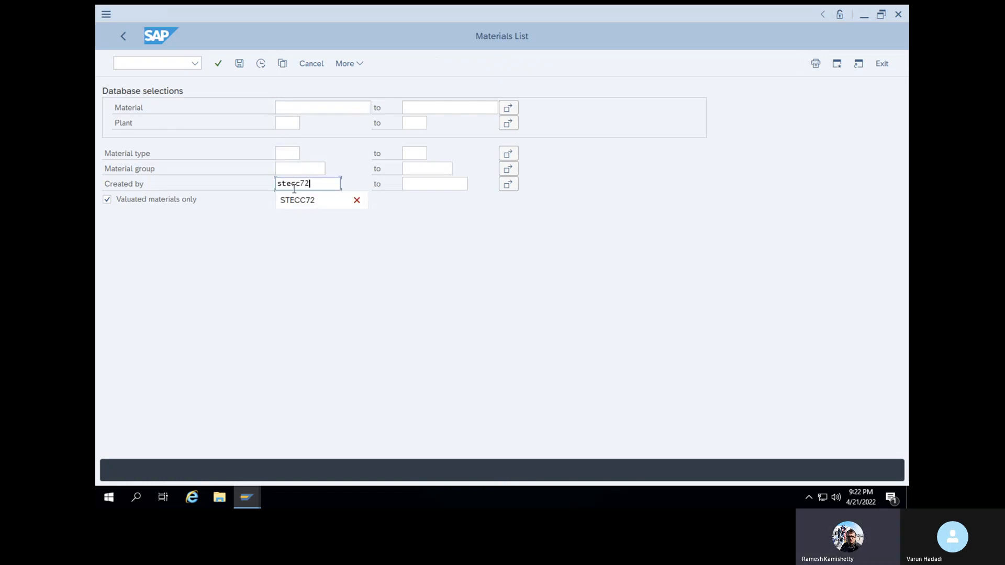
left_click(302, 203)
left_click(220, 67)
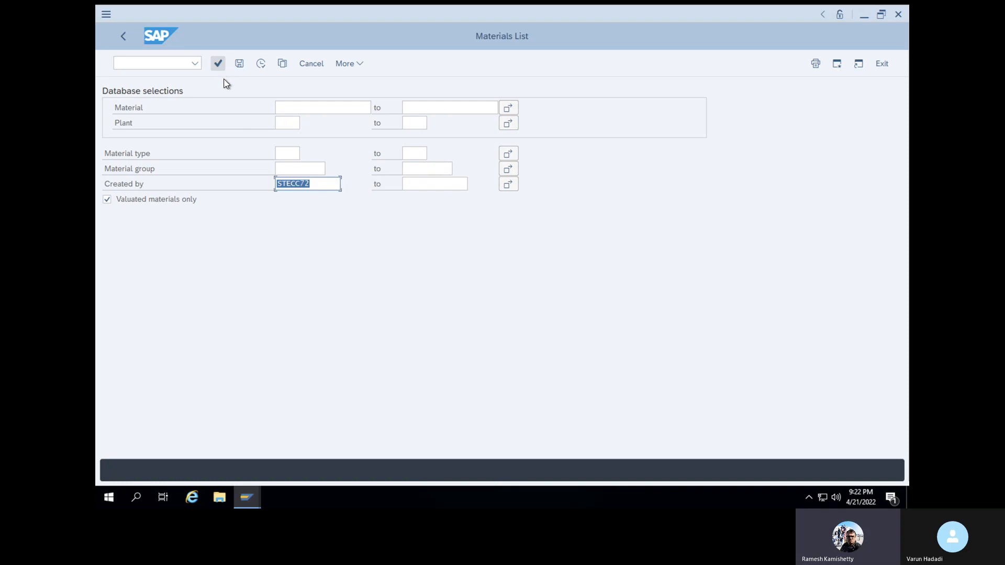
left_click(260, 64)
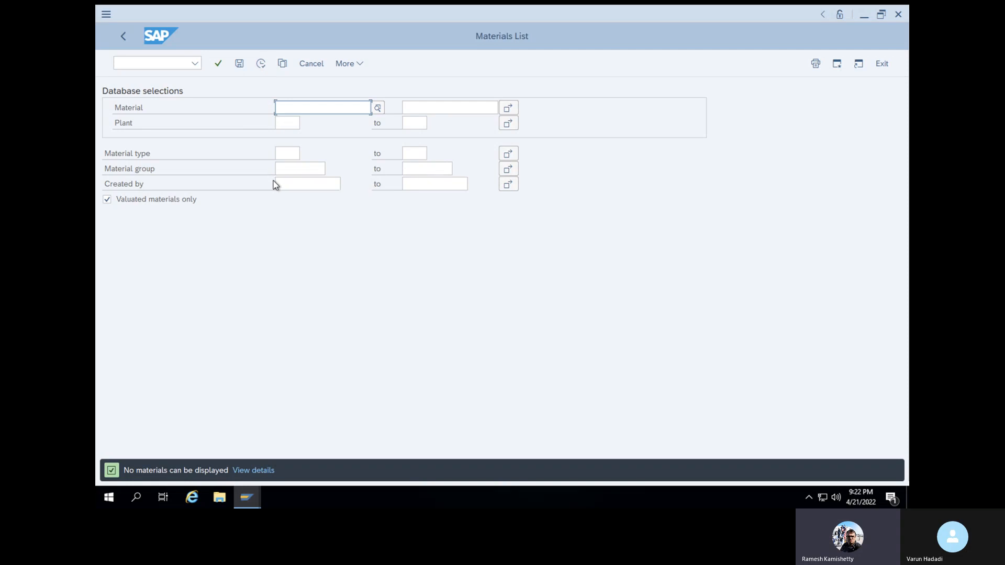
left_click(261, 65)
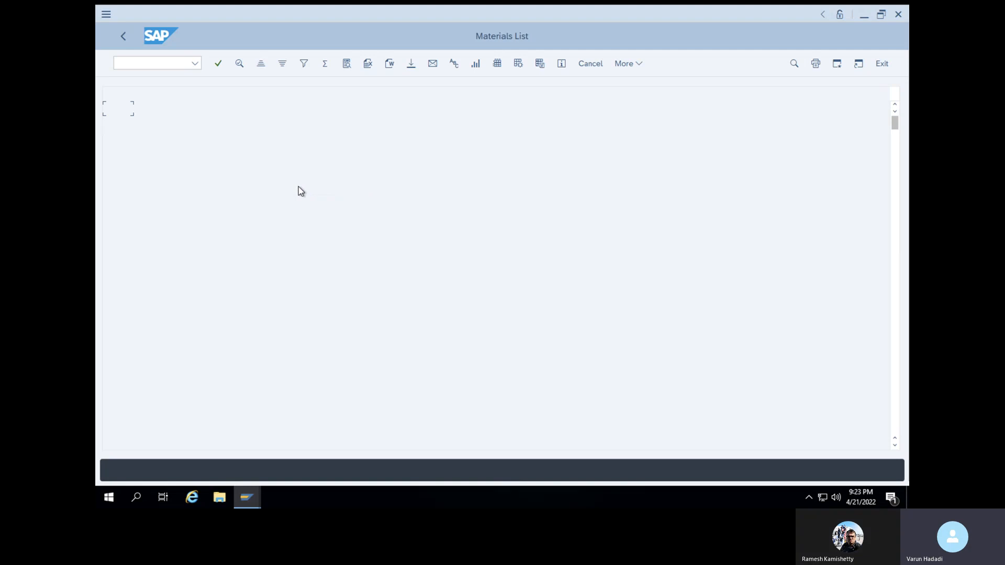
left_click(124, 38)
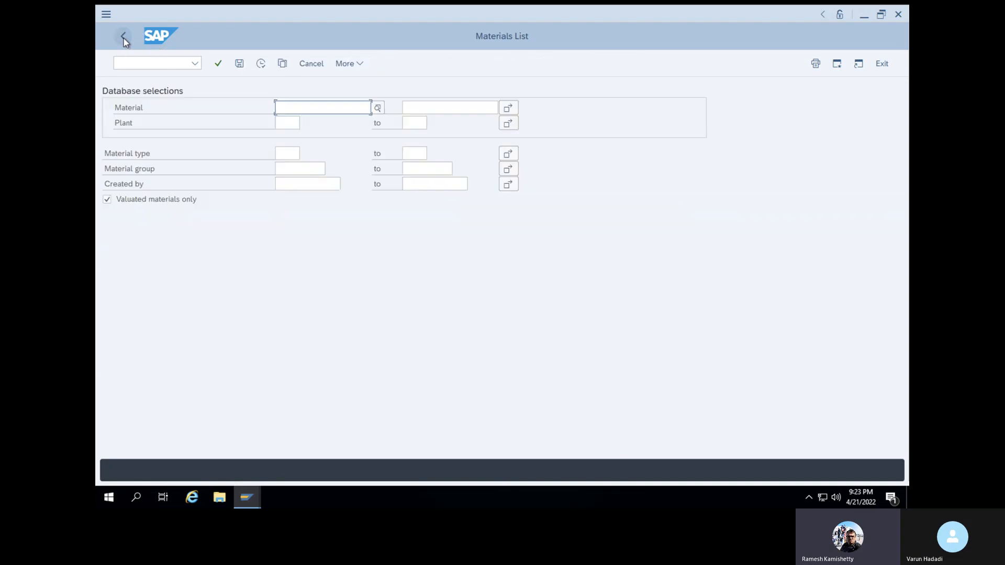
Run transaction sm12, answer Yes on Locked Data, and close the window holding the material-types lock
left_click(144, 64)
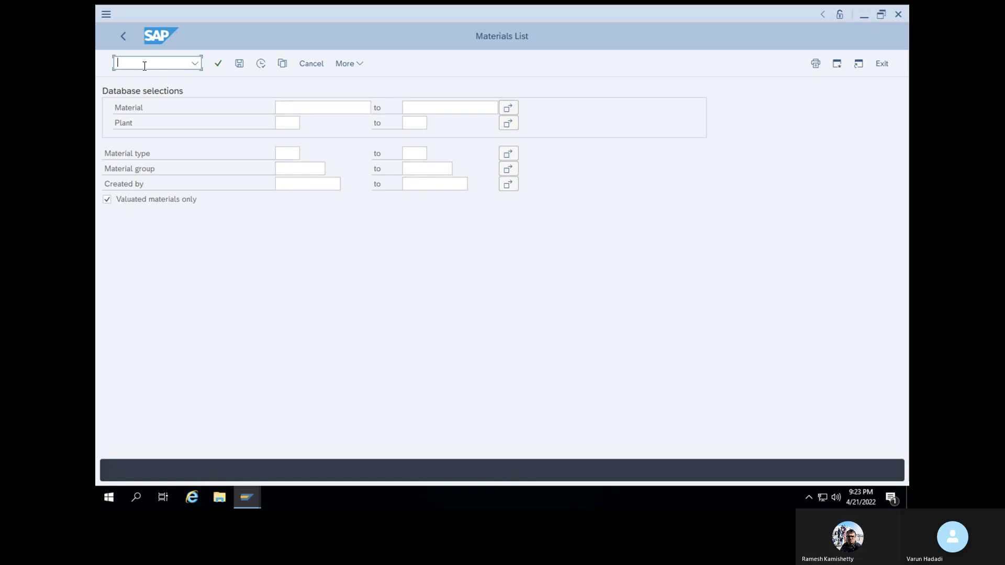
type("oms2")
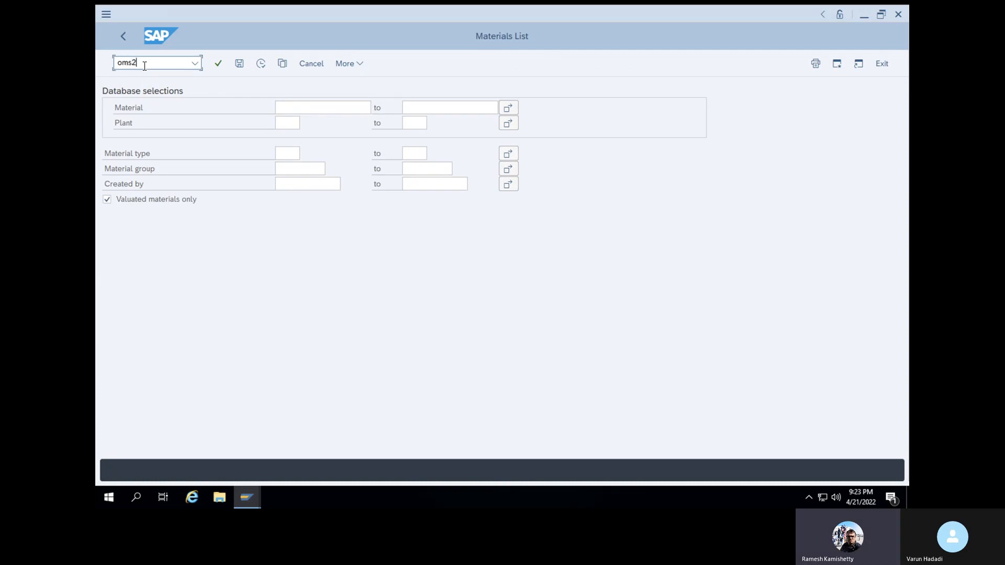
key("BackSpace")
key("BackSpace")
key("BackSpace")
key("BackSpace")
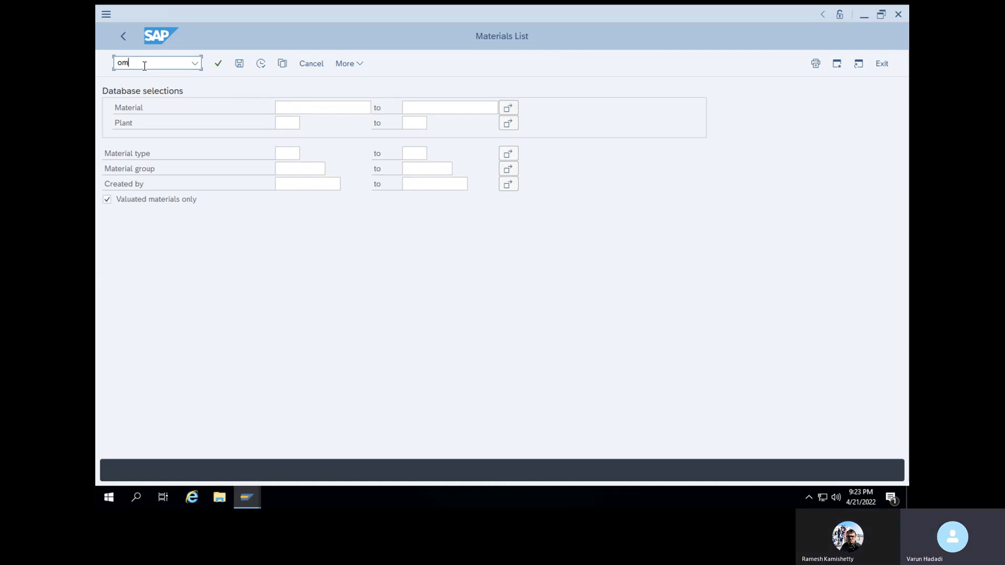
type("/n")
key("Return")
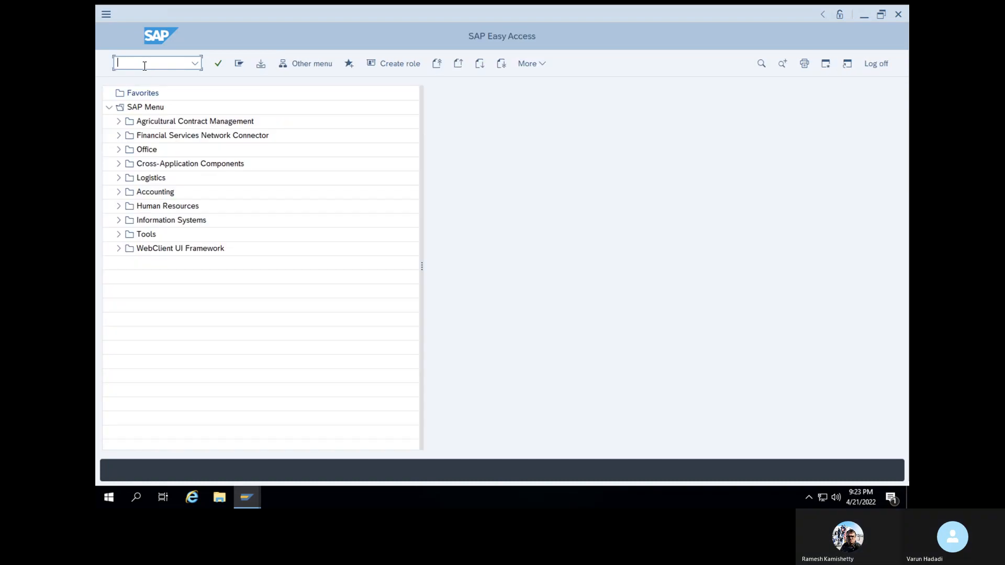
type("sm12")
key("Return")
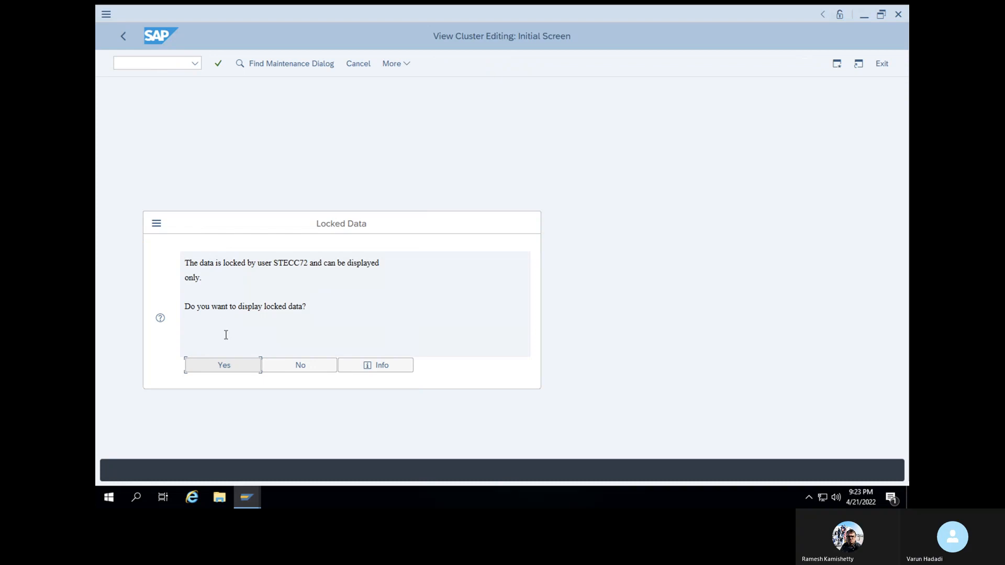
left_click(228, 370)
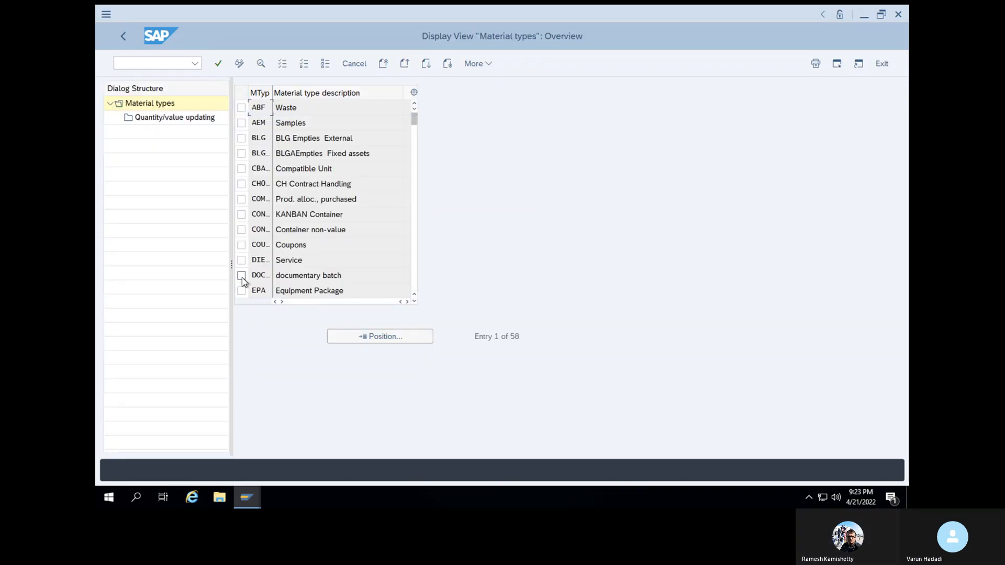
mouse_move(249, 502)
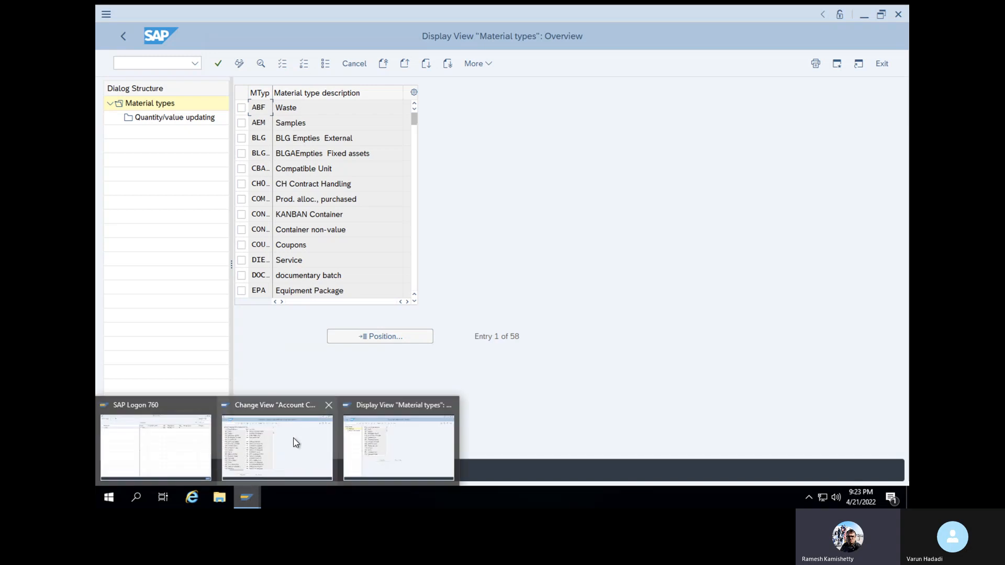
mouse_move(297, 443)
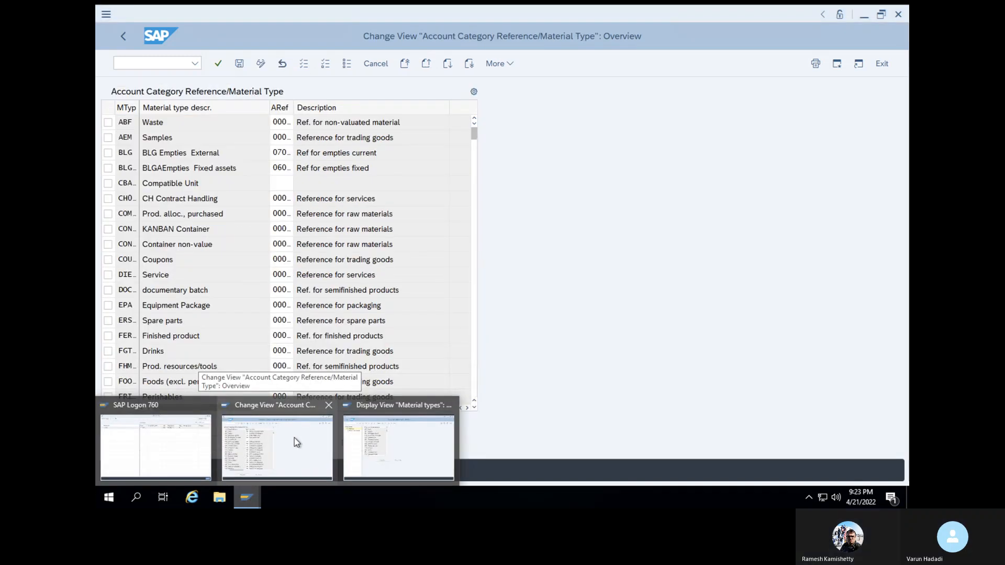
left_click(328, 408)
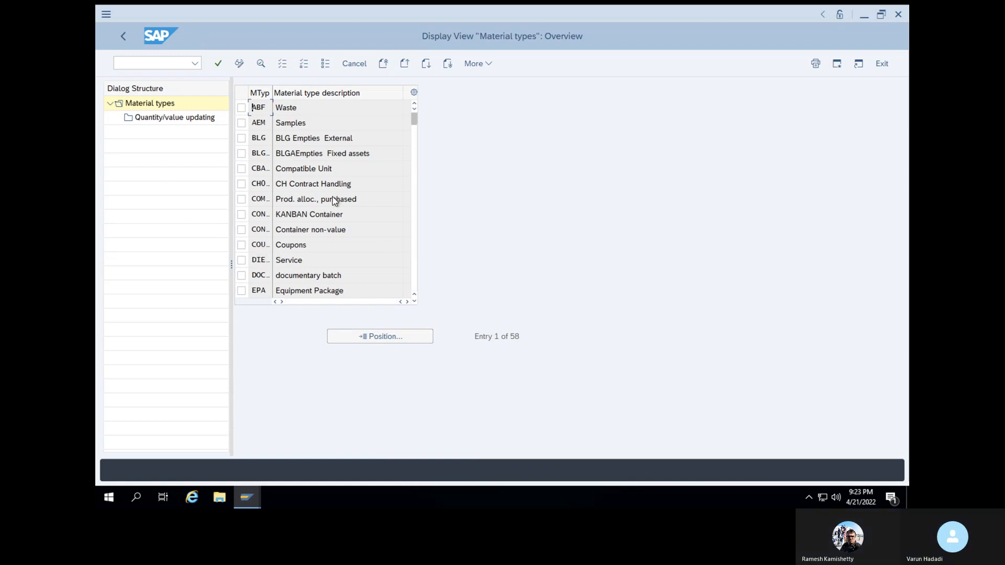
Position the Material types list at ROH and switch it to change mode
scroll(280, 201, "down", 2)
left_click(377, 341)
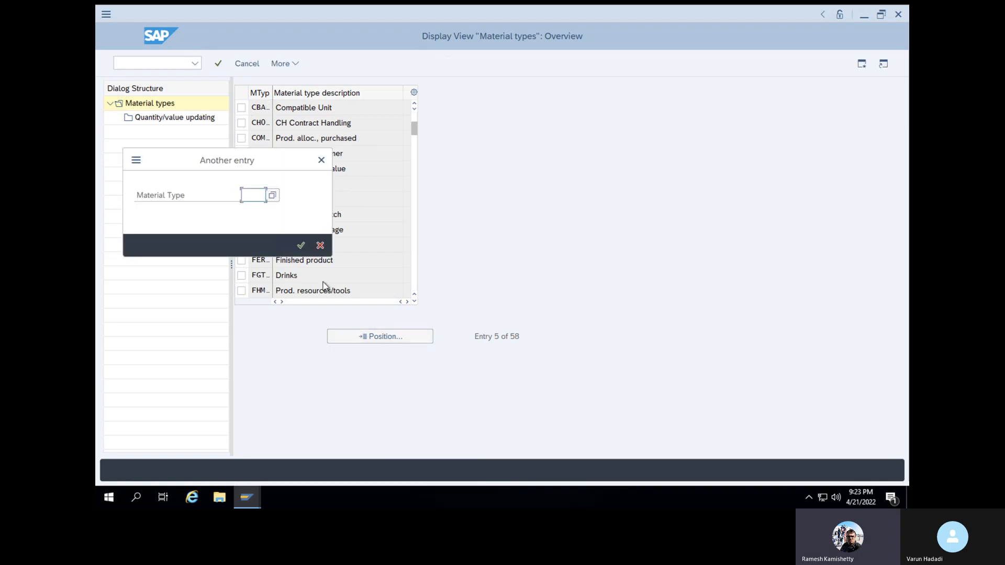
type("R")
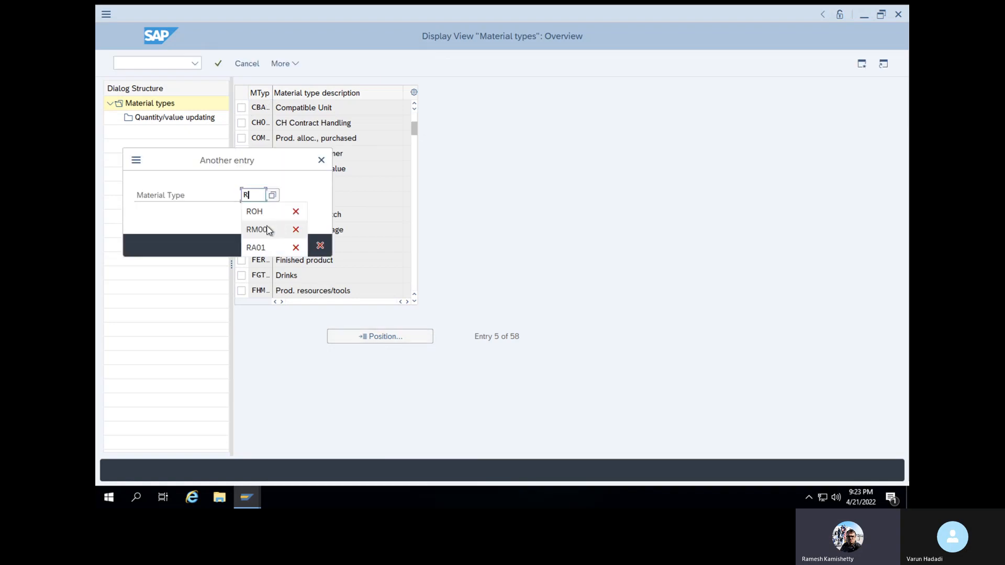
left_click(261, 212)
left_click(302, 246)
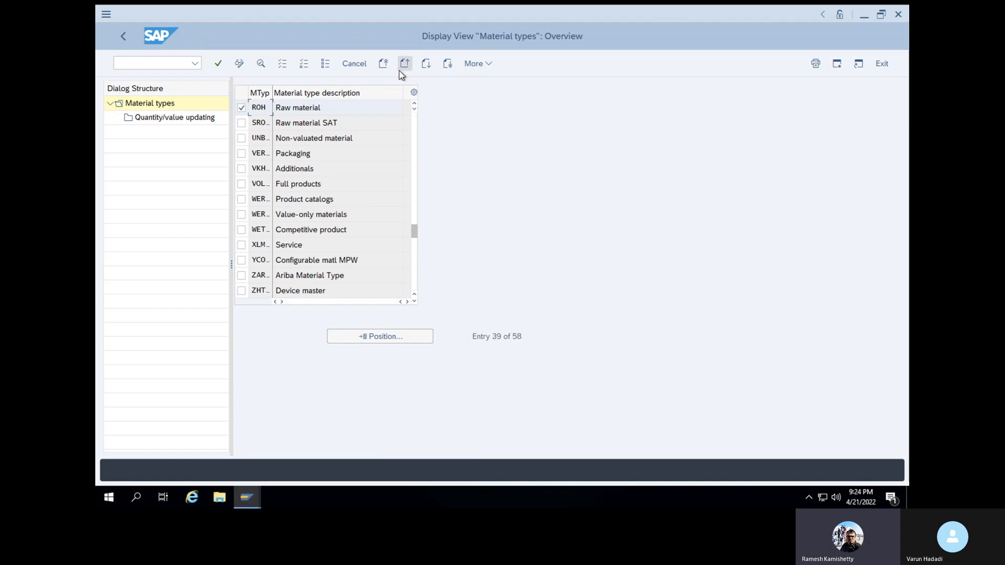
left_click(239, 63)
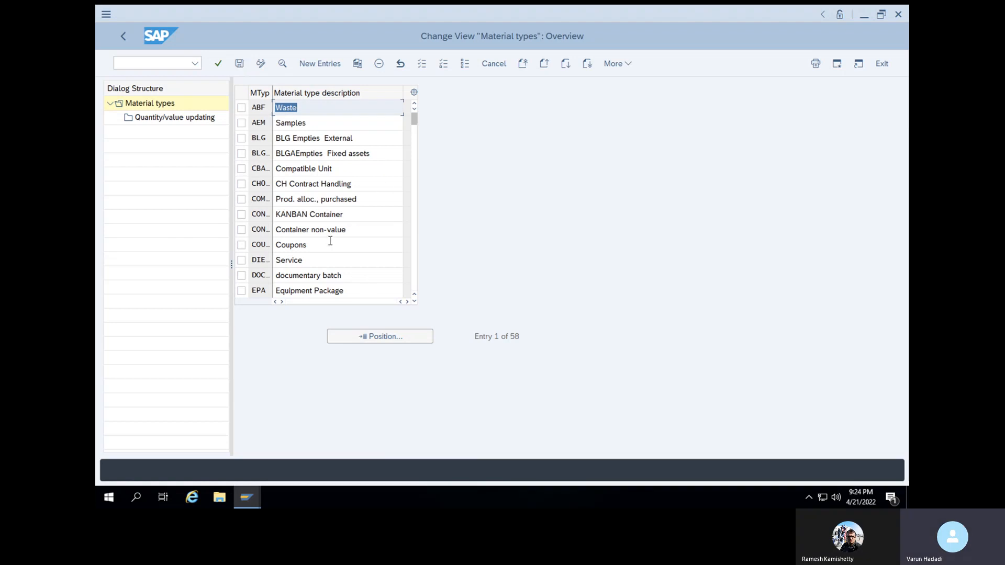
Copy material type ROH as VROH with a personalised description, including all 294 dependent entries
scroll(331, 241, "down", 5)
scroll(330, 243, "down", 5)
scroll(330, 241, "down", 1)
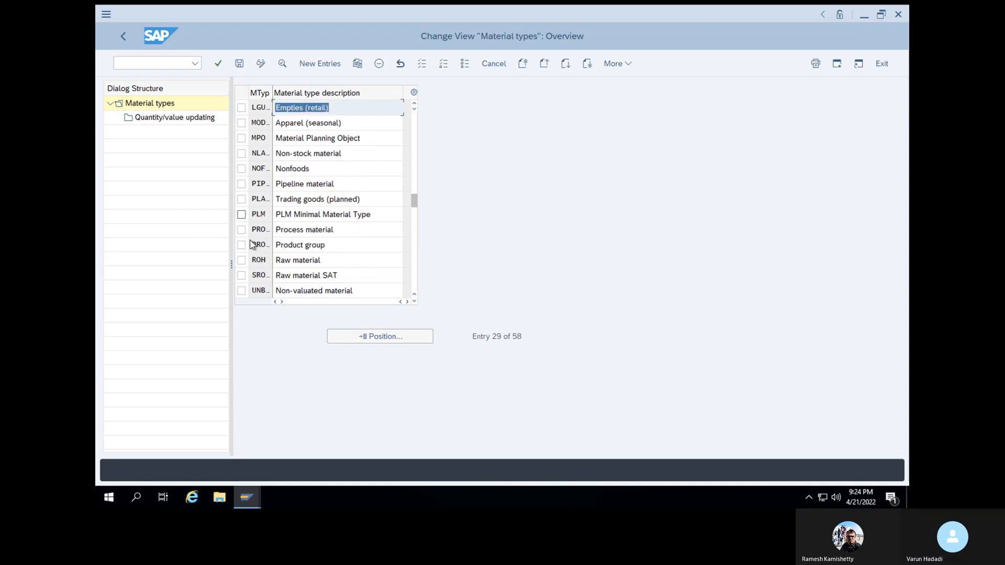
left_click(241, 260)
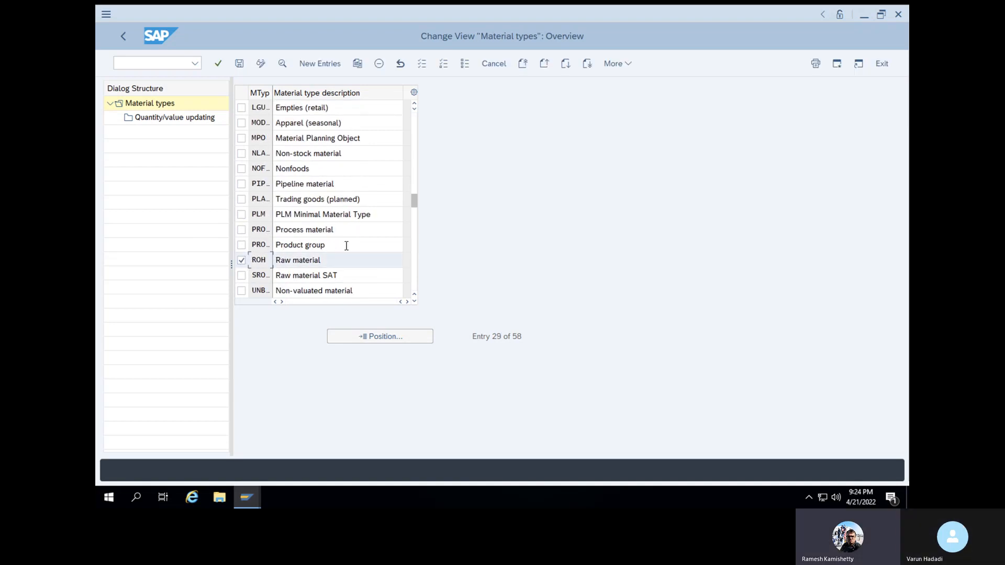
left_click(358, 65)
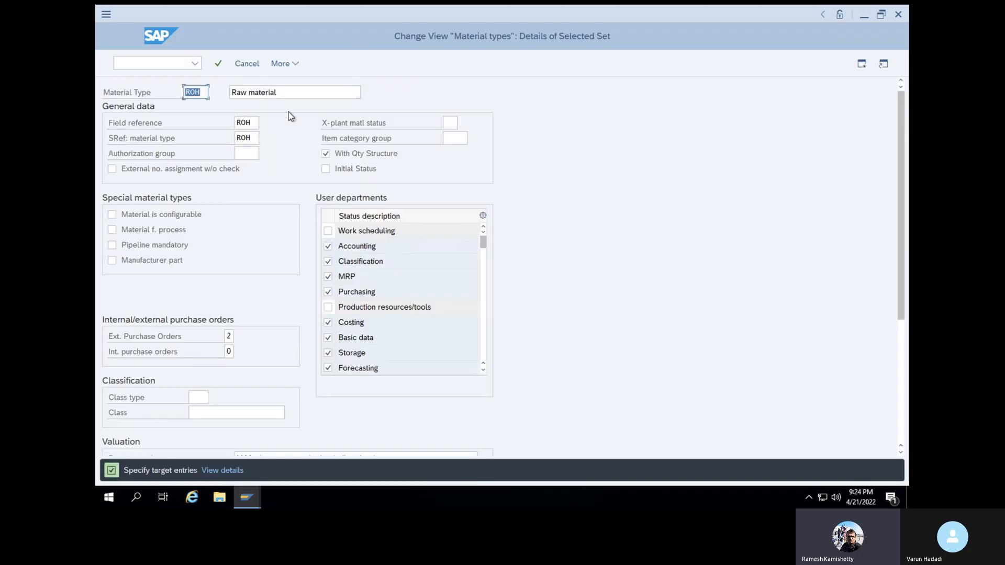
left_click(187, 92)
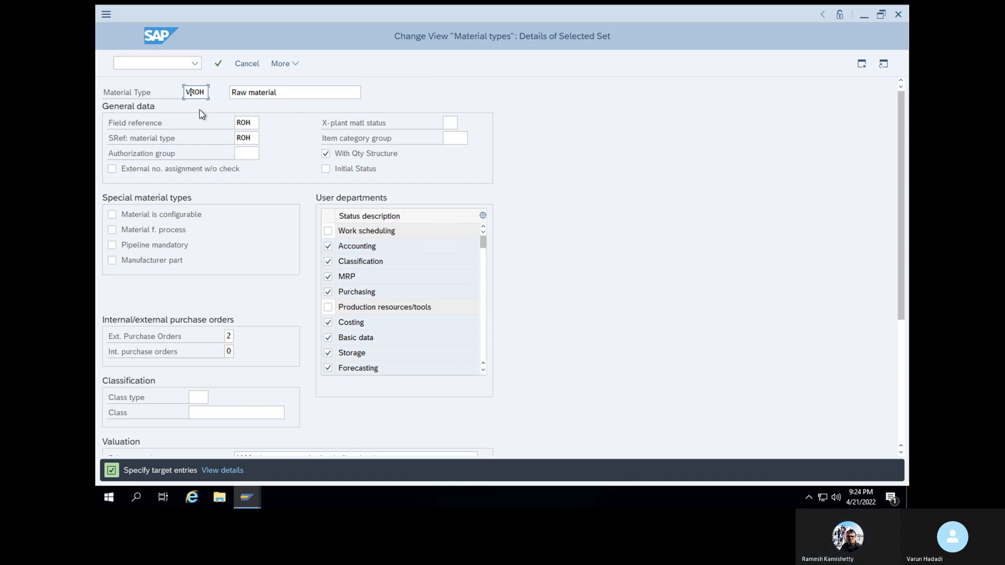
left_click(278, 99)
type("Varu")
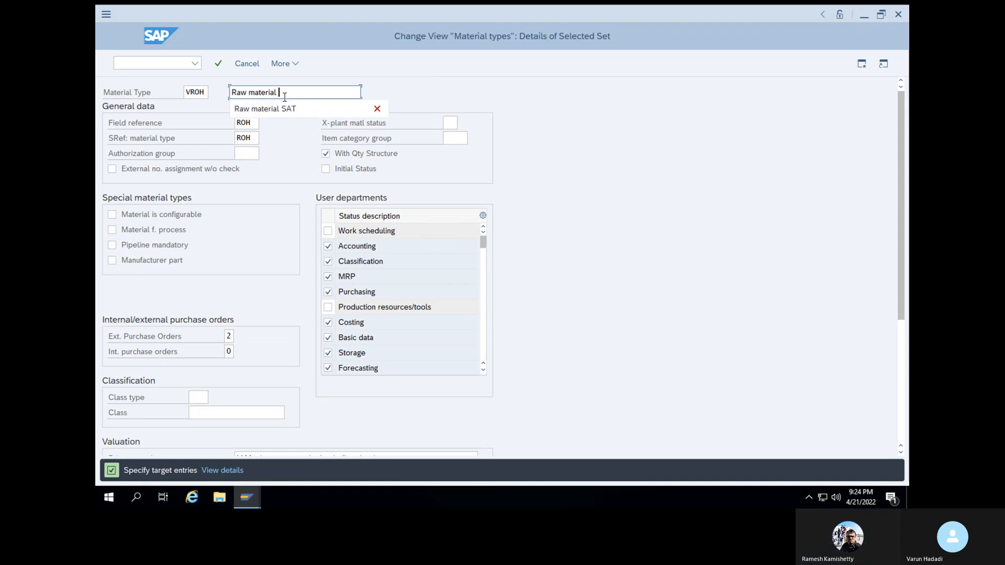
type("n")
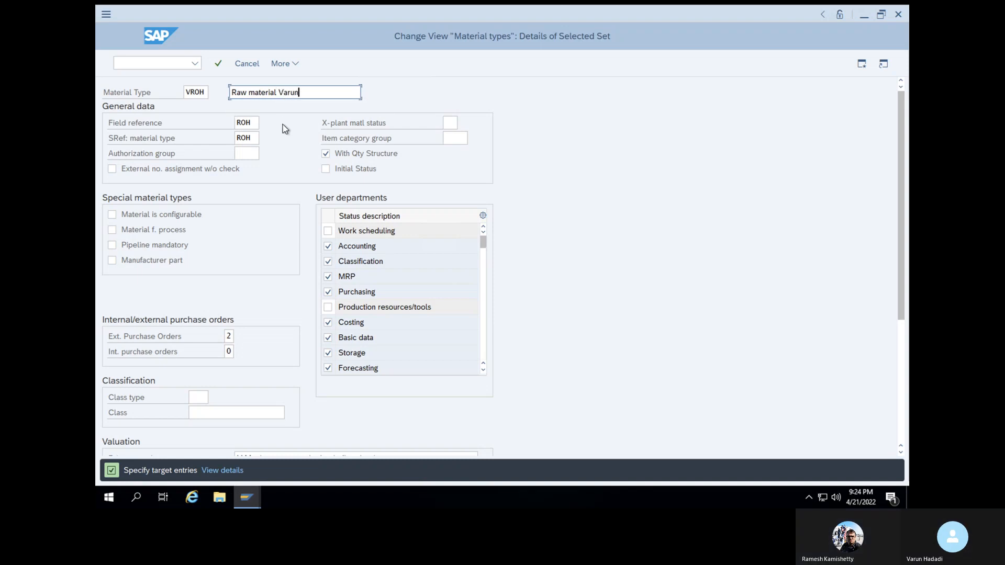
left_click(222, 63)
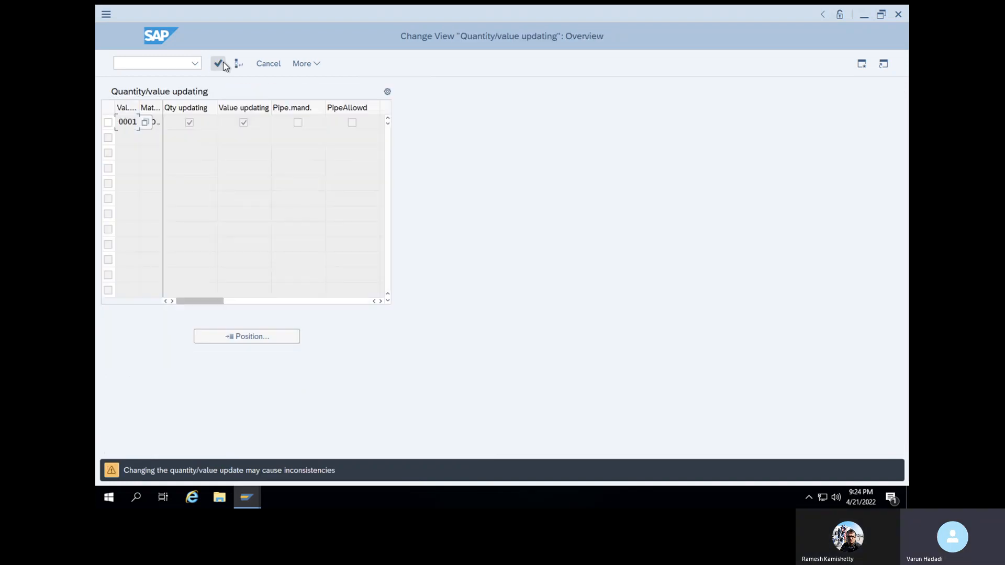
left_click(219, 63)
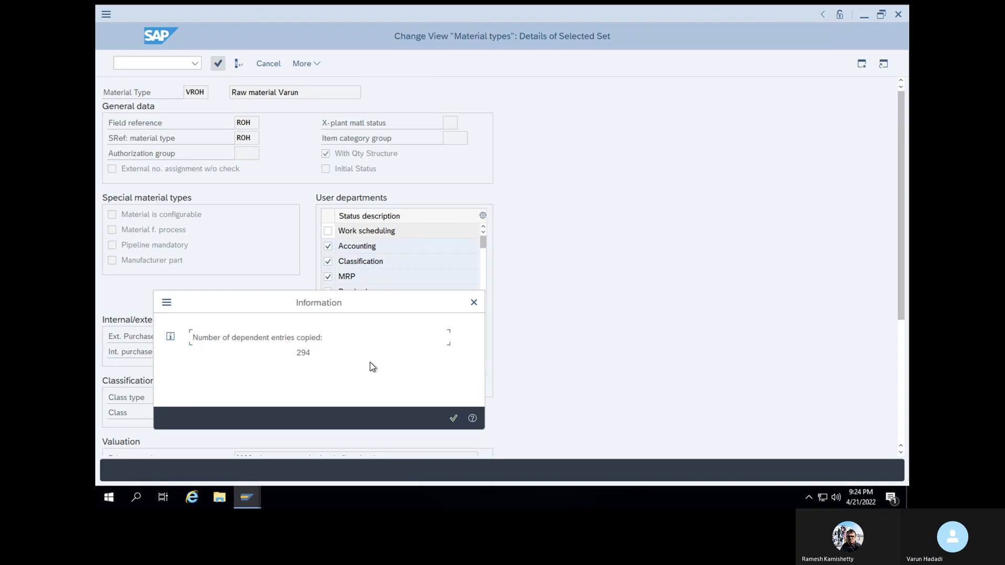
left_click(450, 419)
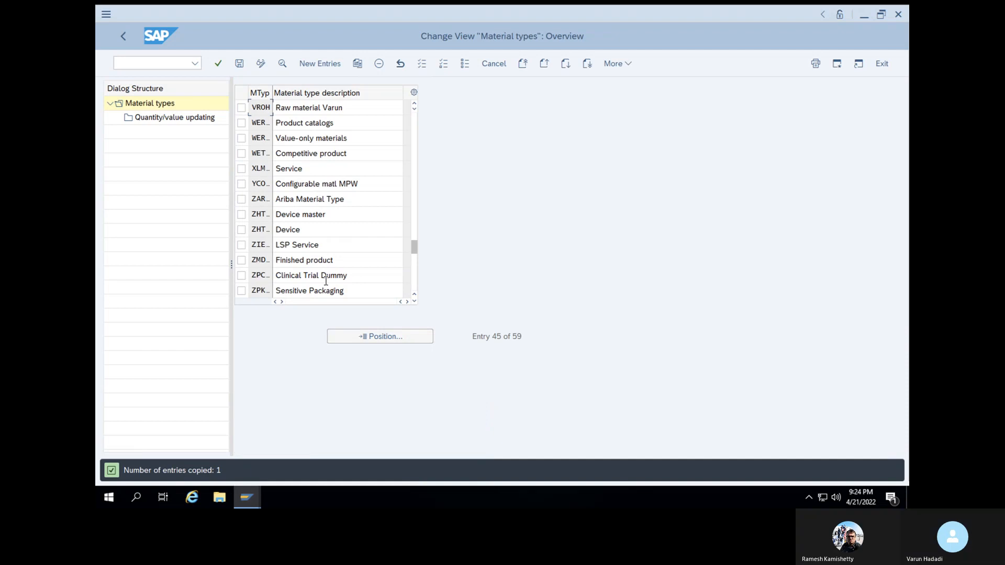
Save material type VROH under the proposed customizing request, then open the SAP Reference IMG via /nspro
left_click(240, 63)
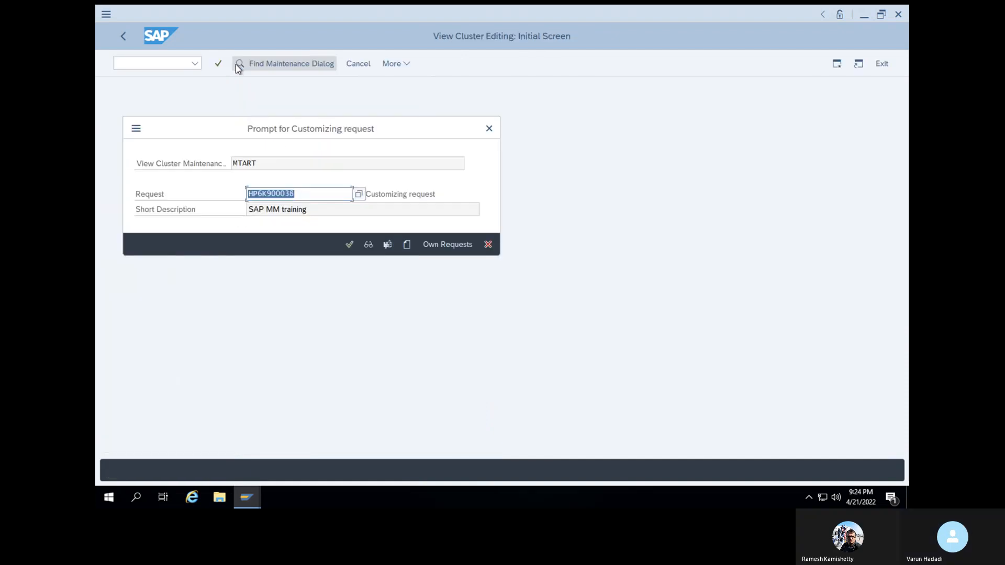
left_click(350, 244)
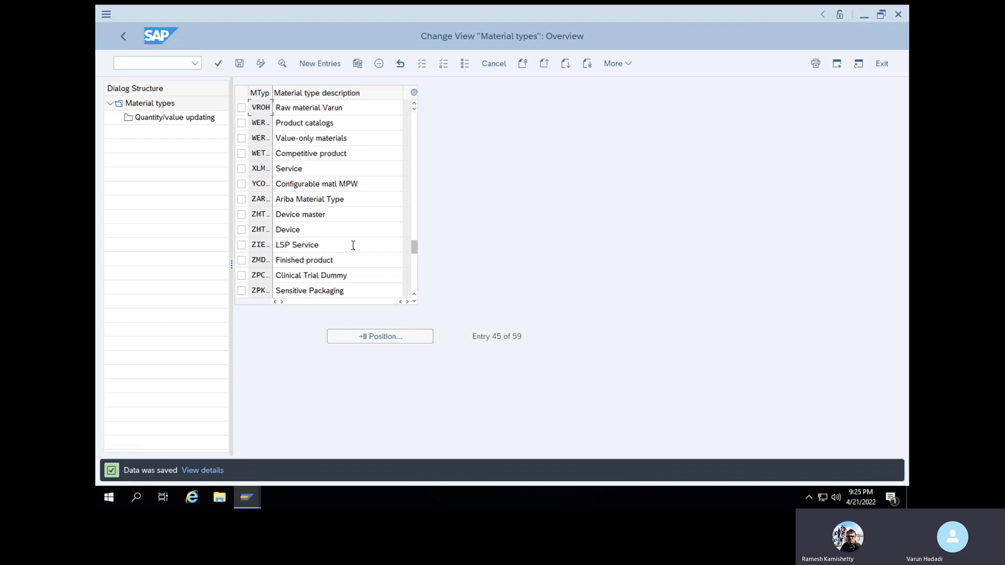
left_click(177, 64)
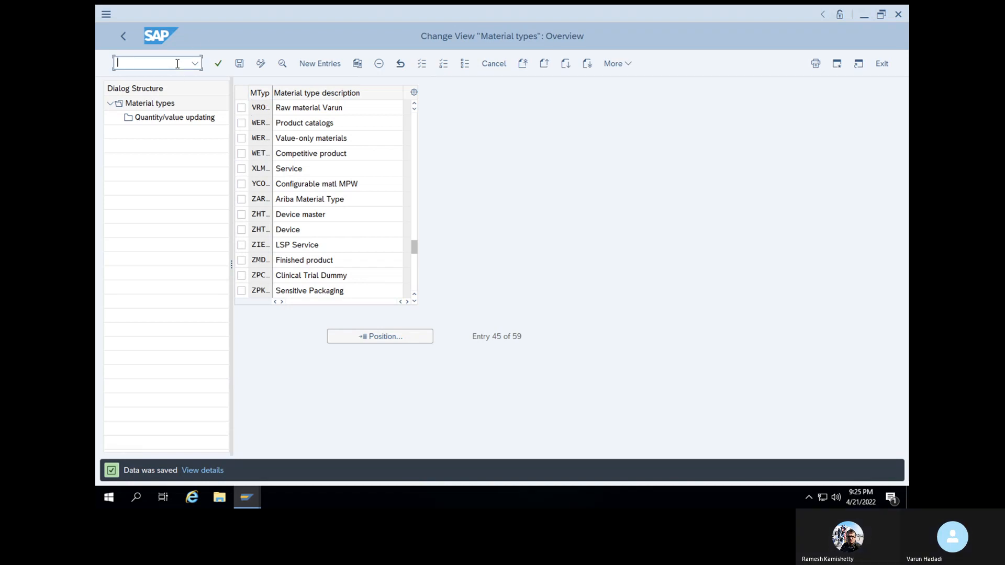
type("spro")
key("Return")
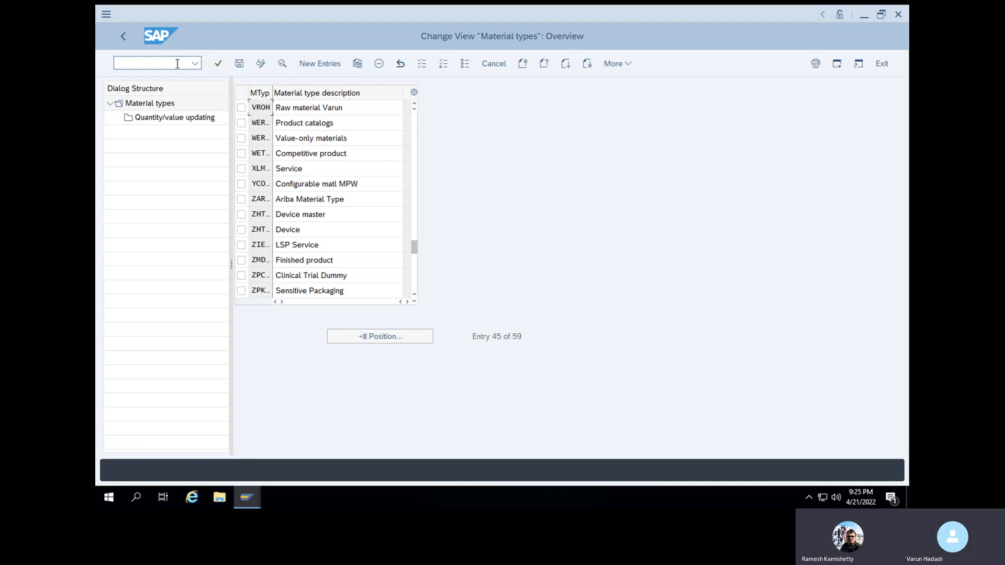
left_click(177, 64)
type("/nspro")
key("Return")
left_click(263, 59)
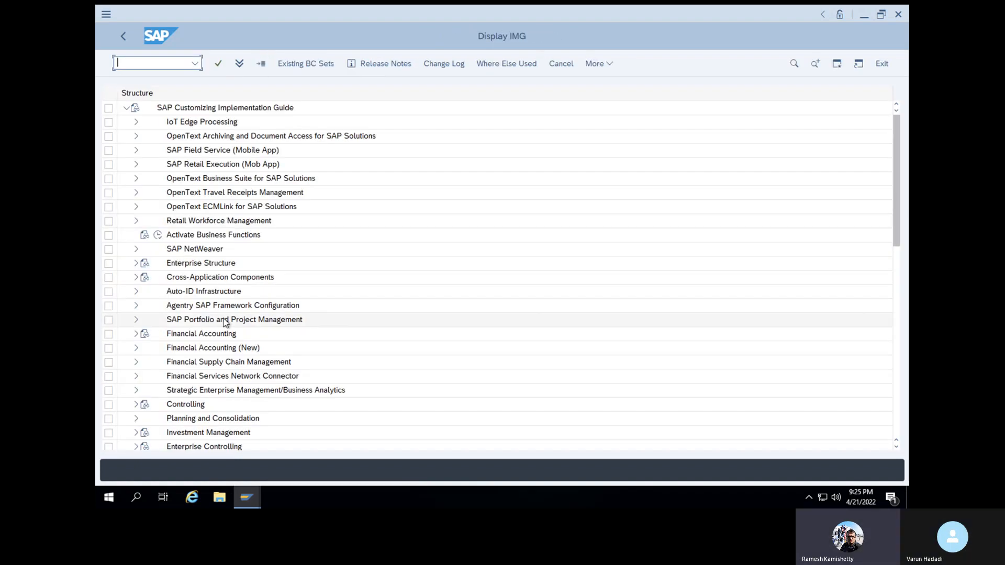
scroll(225, 322, "down", 4)
Expand Materials Management > Valuation and Account Assignment > Account Determination > Account Determination Without Wizard
scroll(206, 350, "down", 1)
left_click(136, 390)
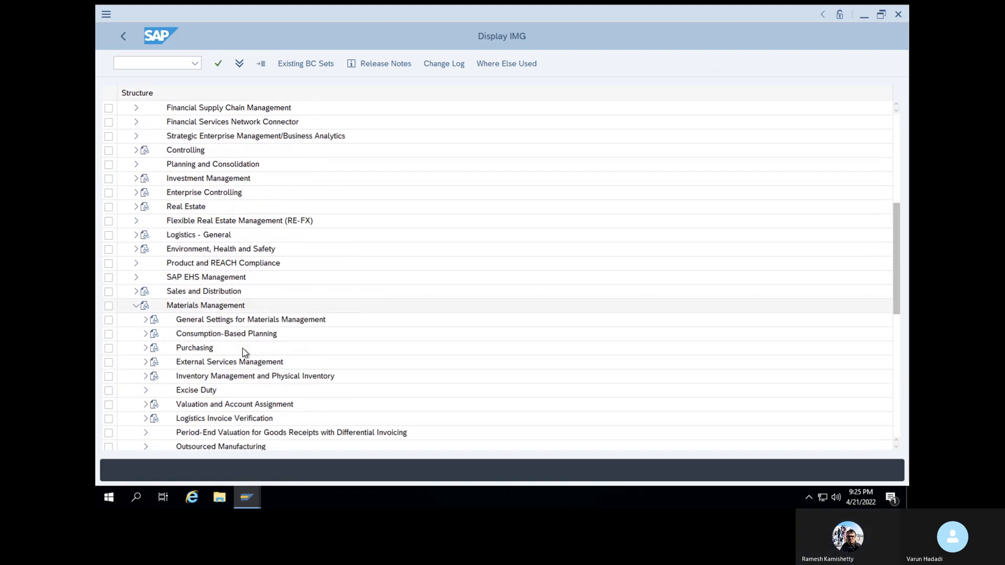
scroll(242, 348, "down", 3)
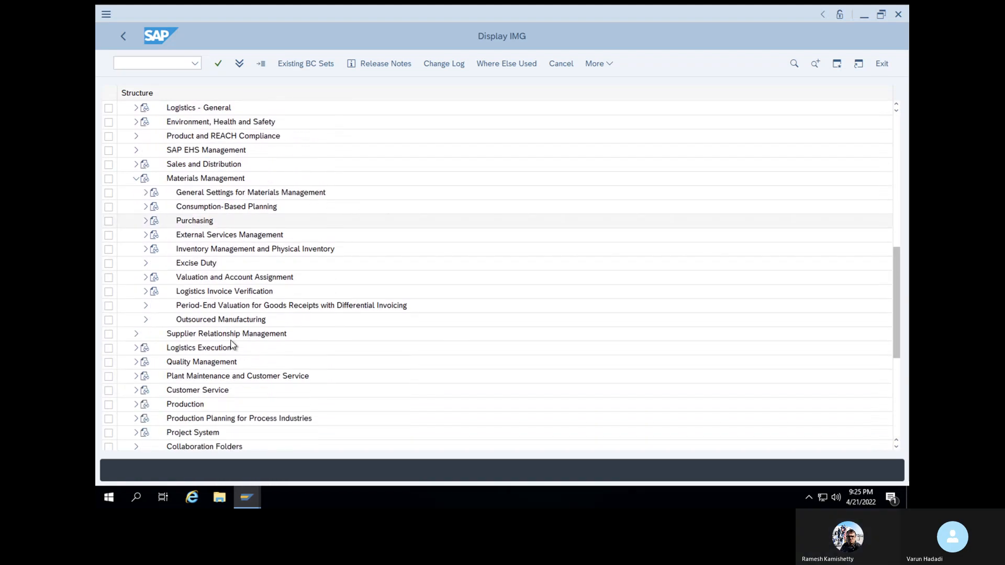
left_click(147, 278)
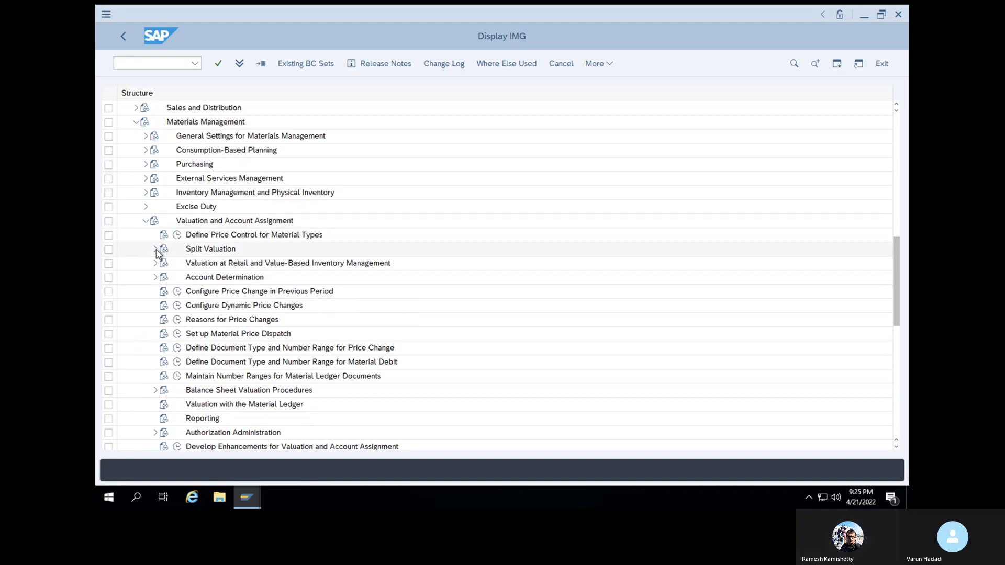
left_click(156, 278)
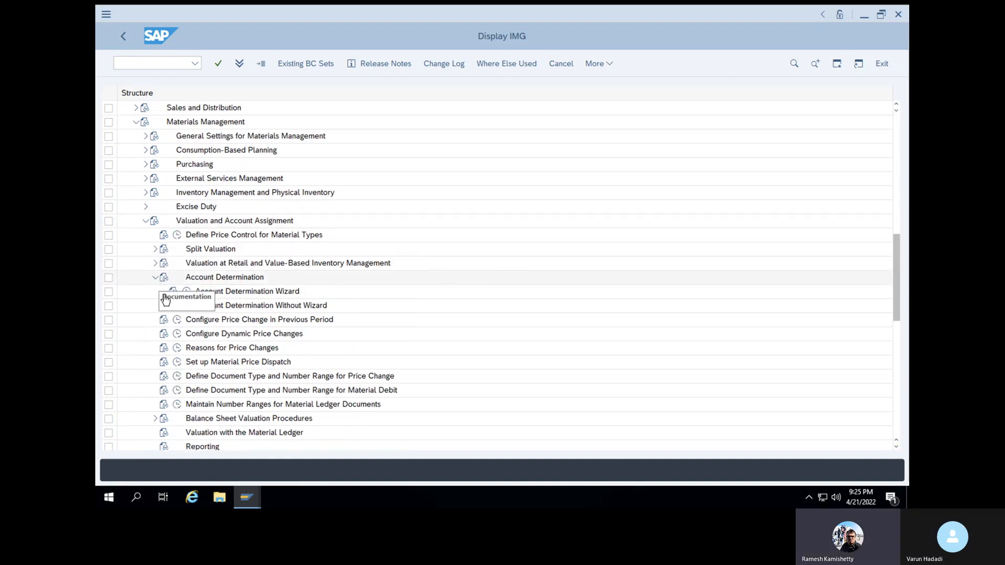
left_click(166, 306)
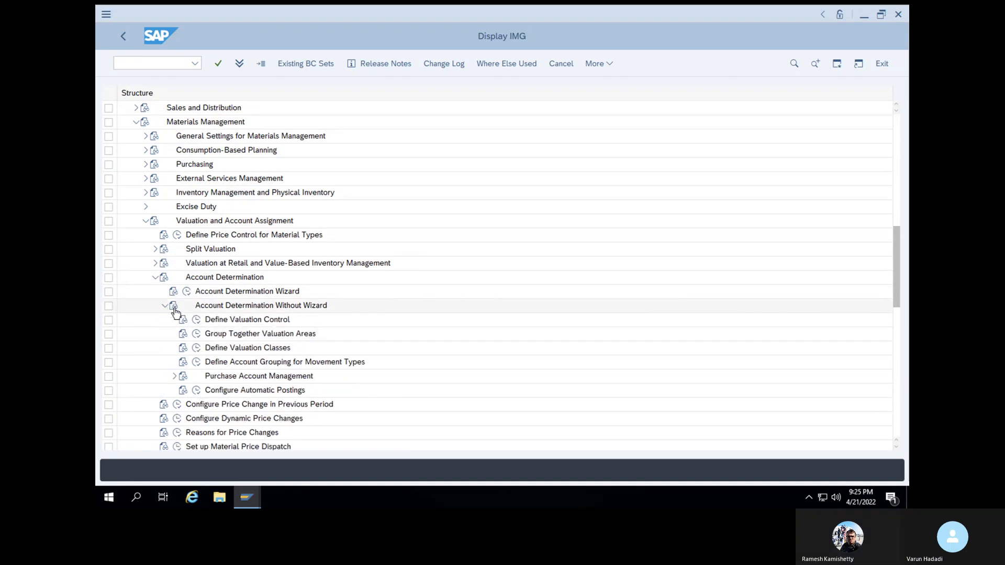
Run Define Valuation Classes and open the material type/account category reference table
left_click(196, 348)
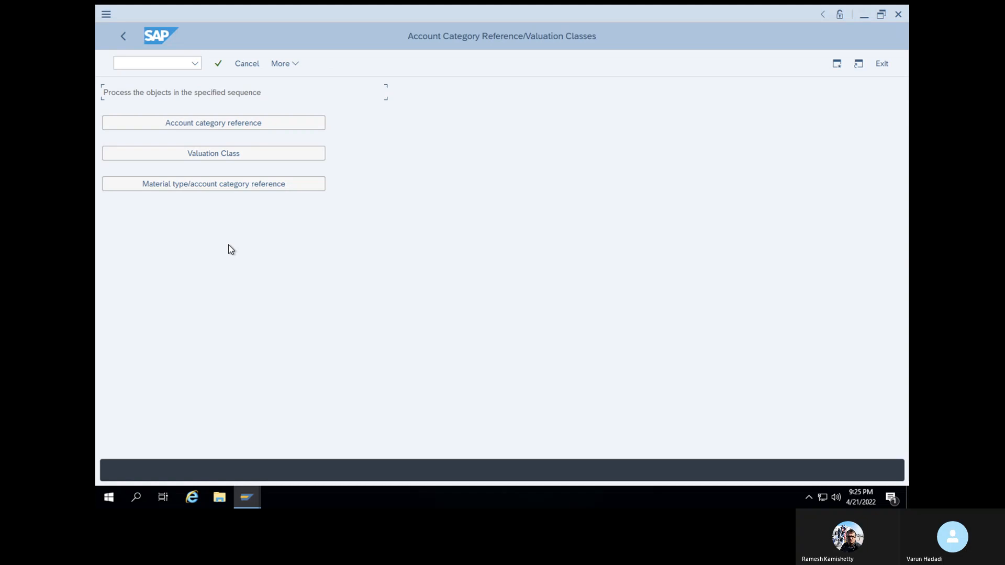
left_click(262, 160)
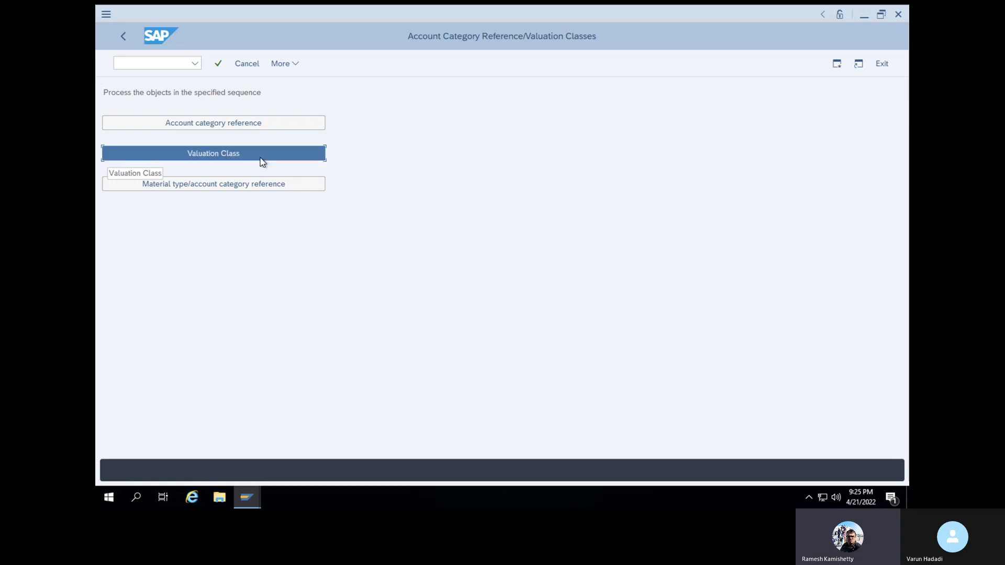
left_click(263, 193)
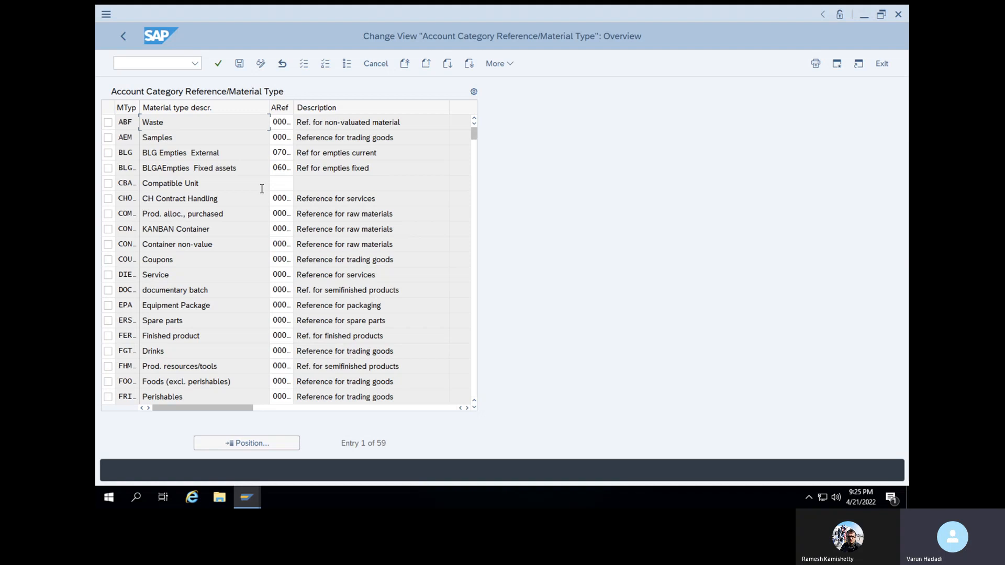
Position the account category reference table on material type VROH
left_click(255, 443)
type("v")
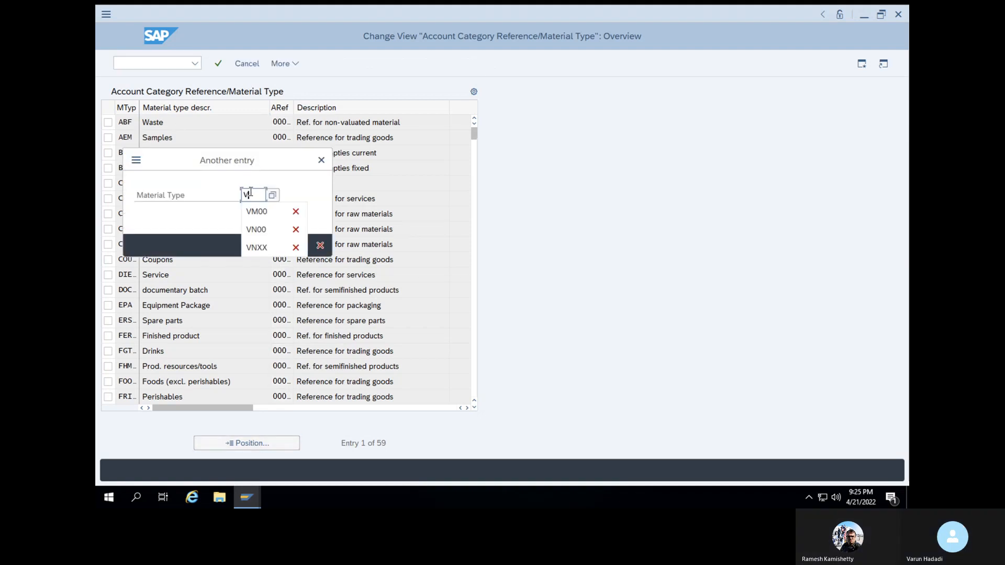
left_click(260, 211)
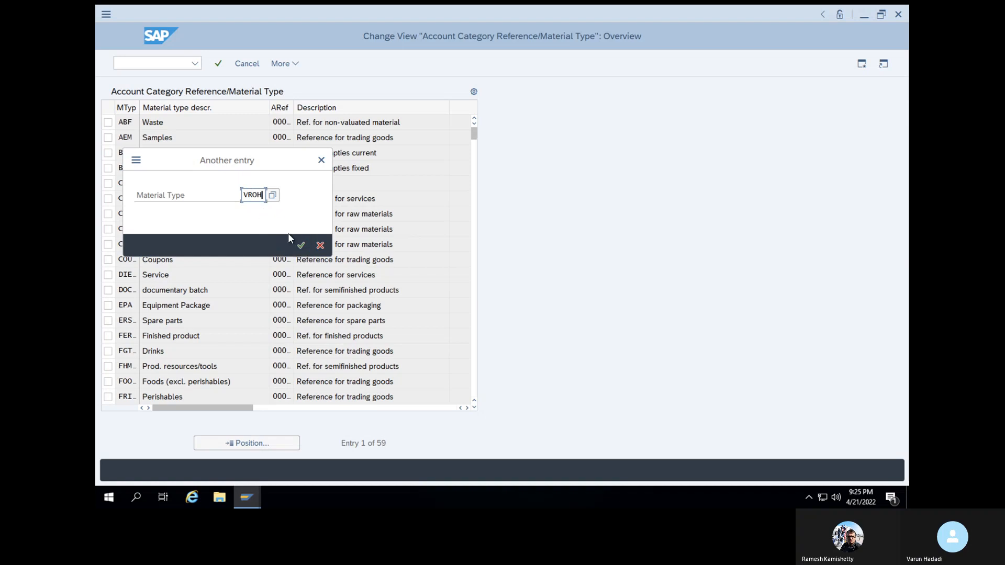
left_click(301, 245)
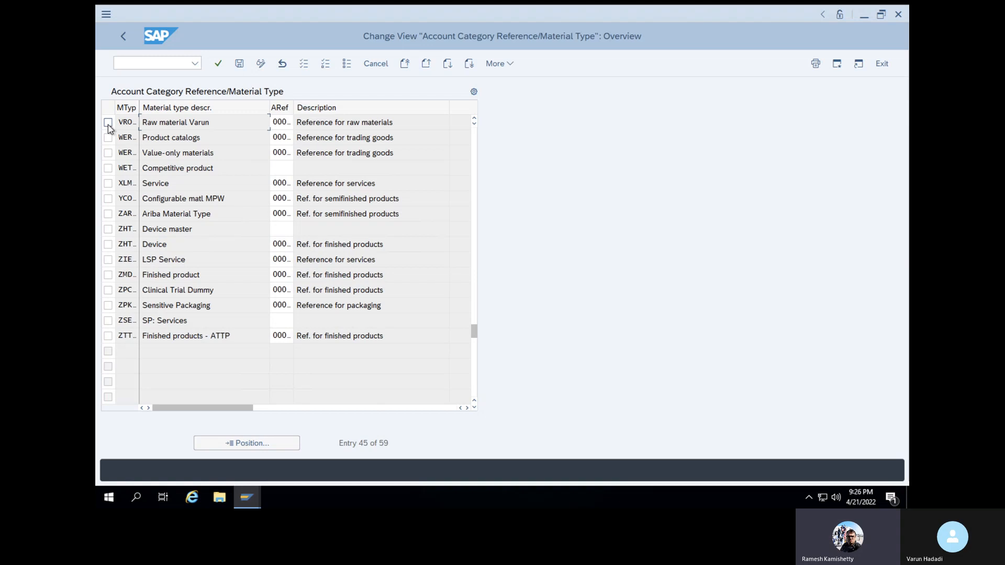
Set VROH's account category reference to V001 and save under the customizing request
left_click(289, 128)
key("BackSpace")
key("BackSpace")
key("BackSpace")
key("BackSpace")
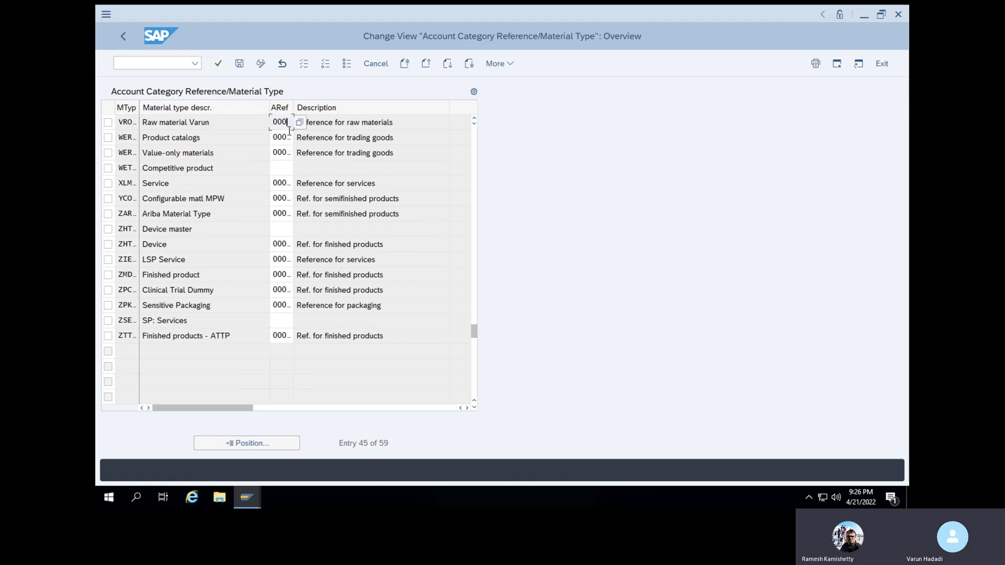
type("V0")
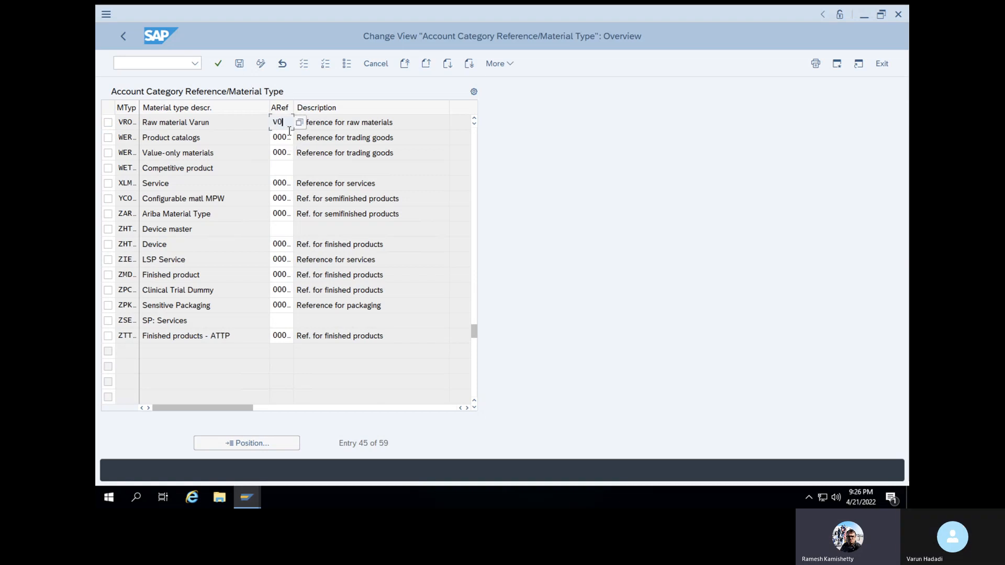
type("01")
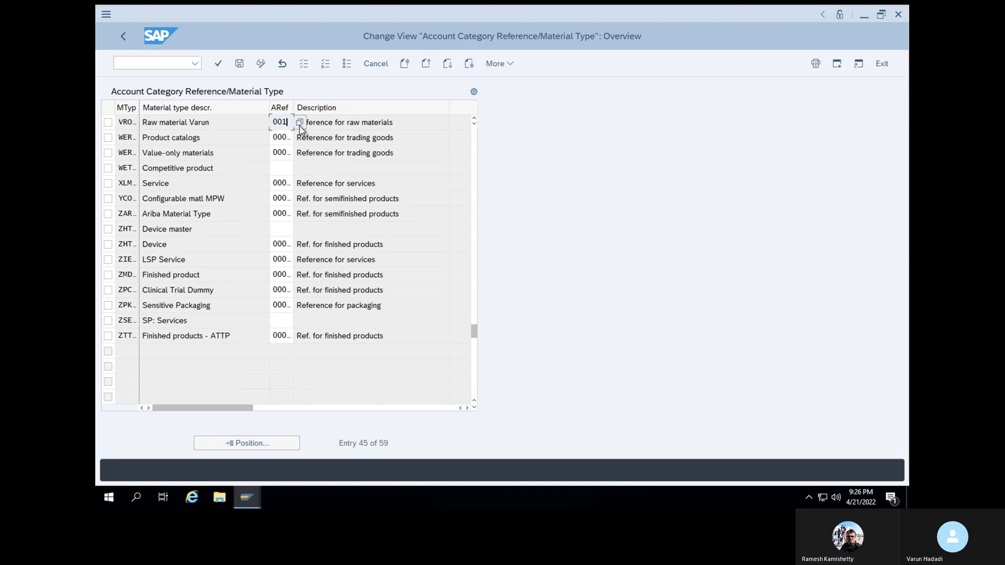
key("Return")
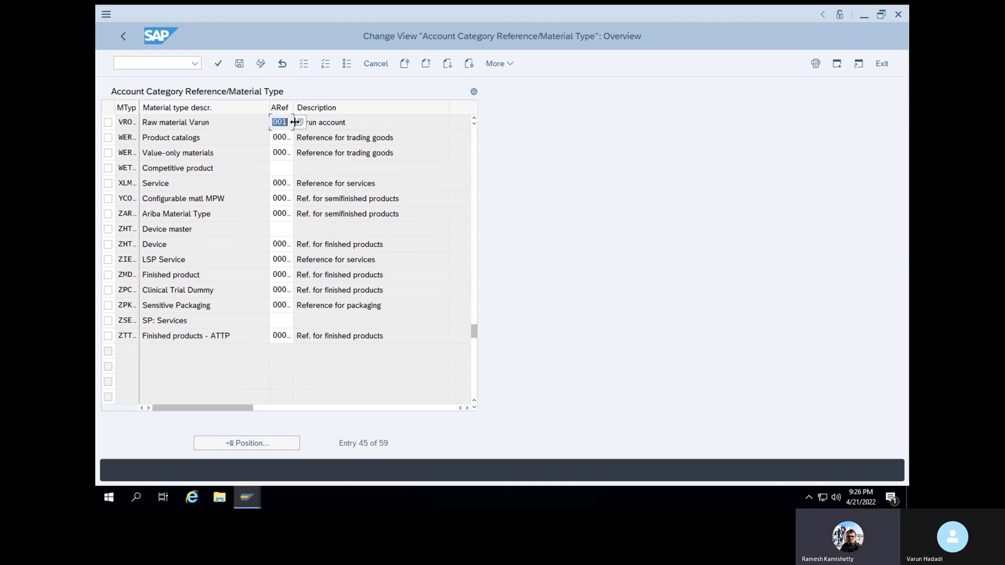
left_click(299, 122)
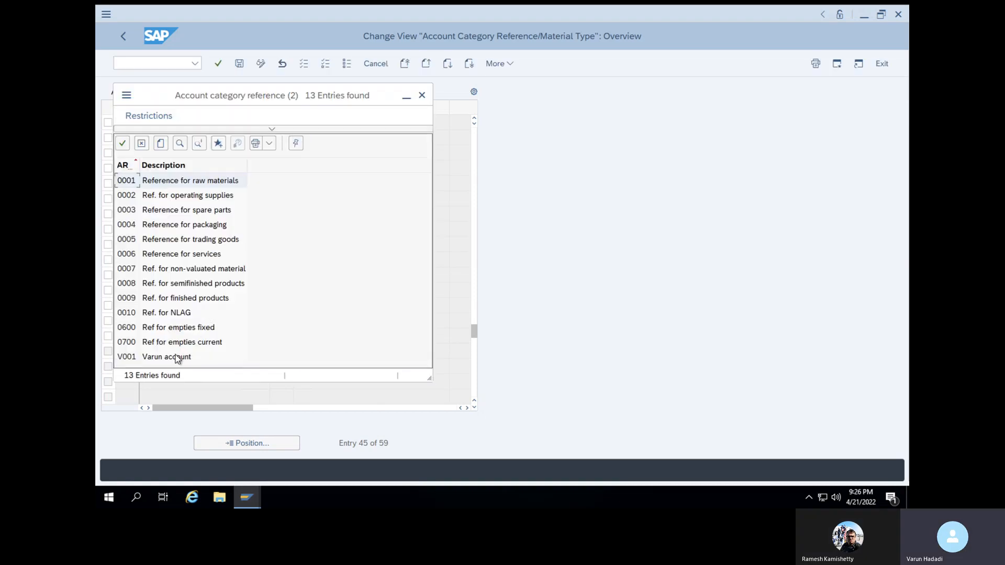
left_click(180, 356)
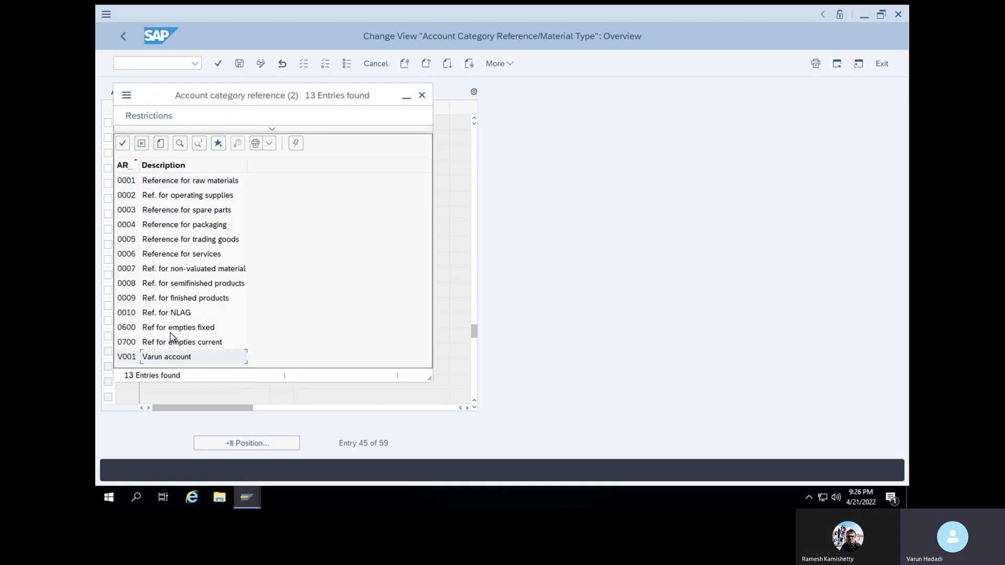
left_click(123, 143)
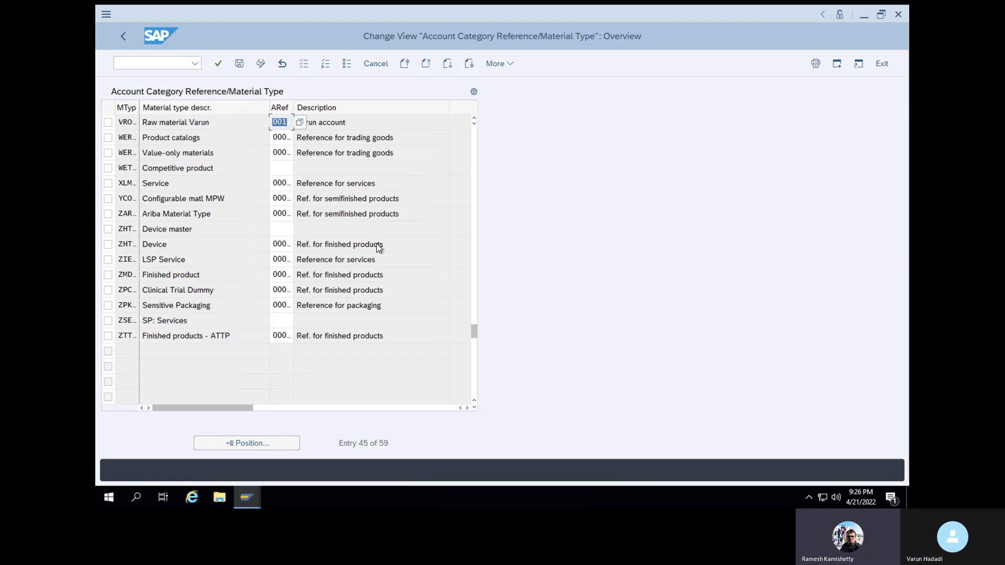
left_click(239, 64)
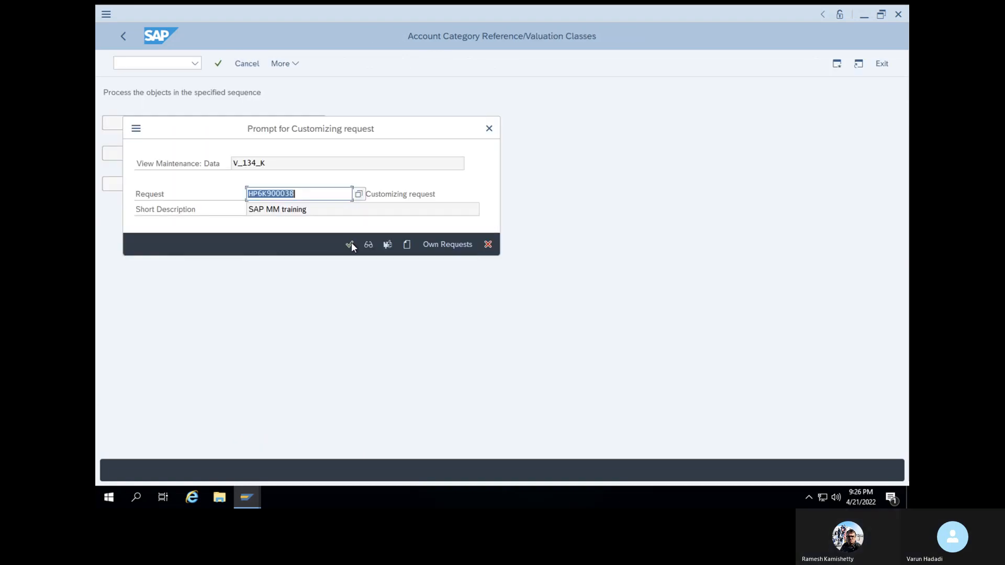
left_click(350, 244)
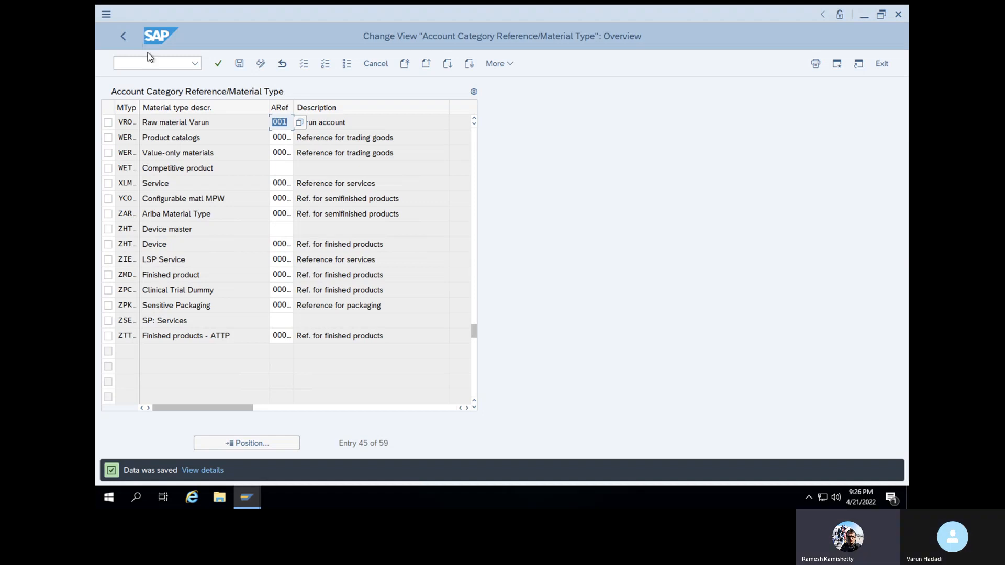
Launch the Create Material transaction with /NMM01
left_click(157, 64)
type("/NMM01")
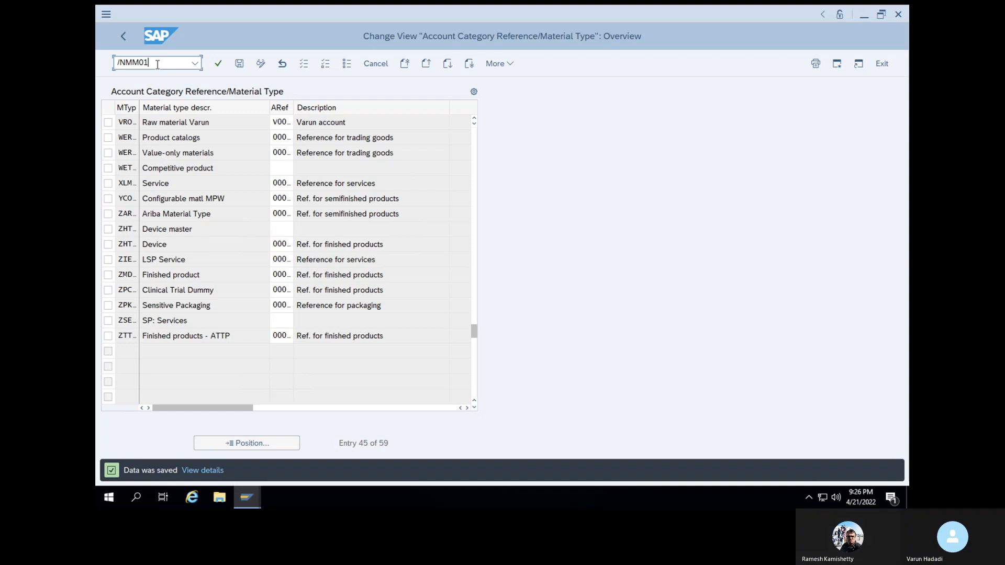
key("Return")
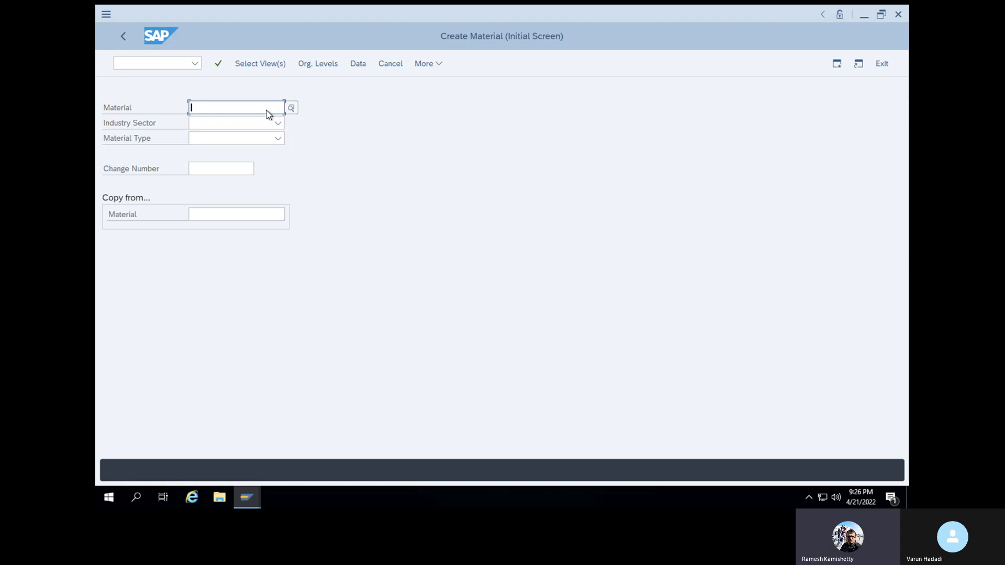
left_click(291, 108)
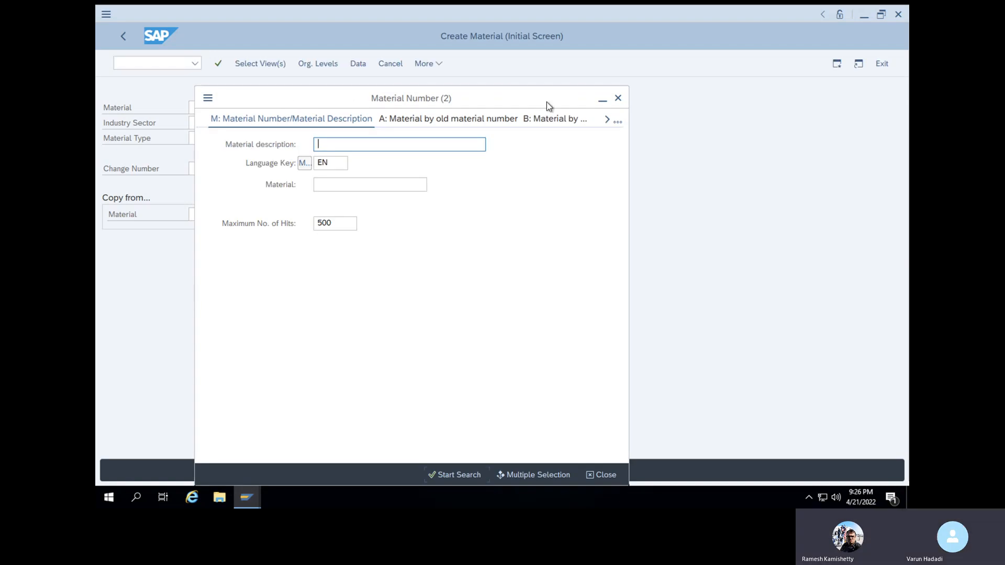
key("Escape")
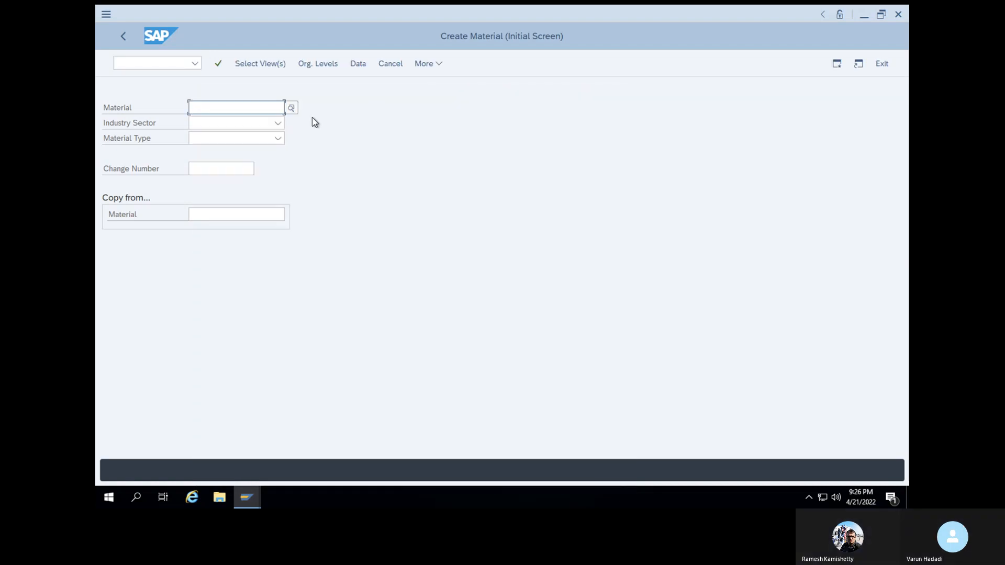
Choose industry sector 1 Retail and material type VROH
left_click(278, 124)
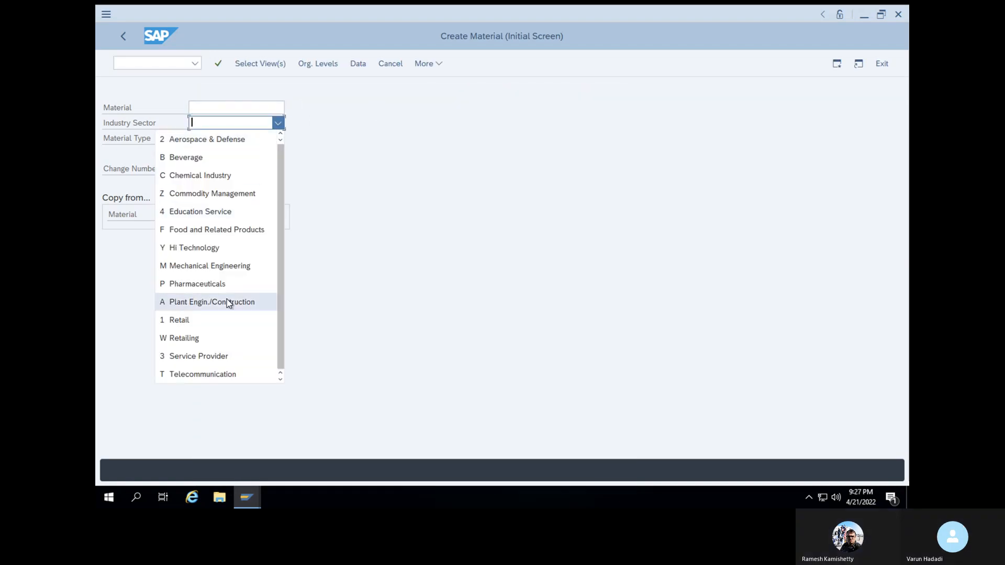
scroll(227, 302, "down", 1)
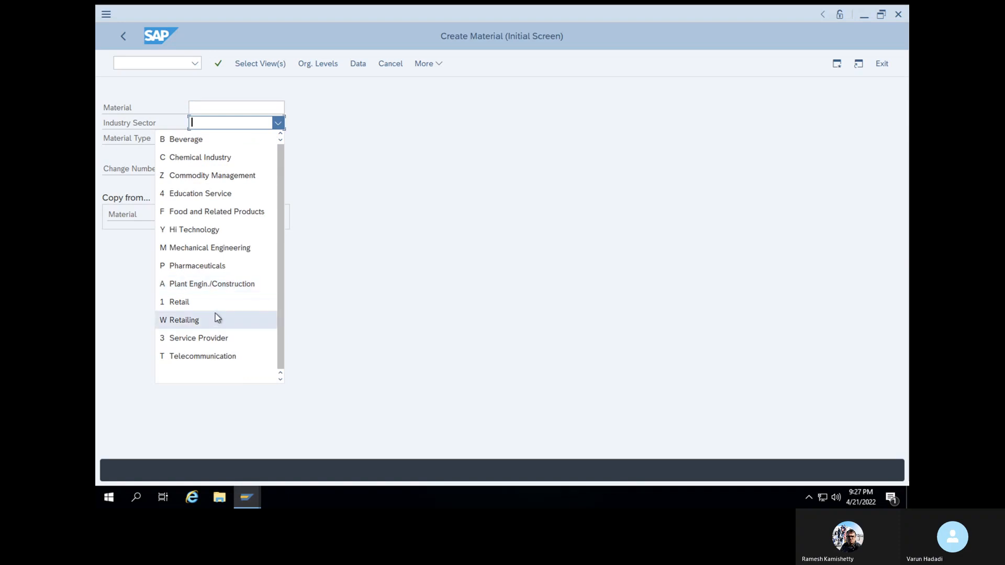
left_click(213, 304)
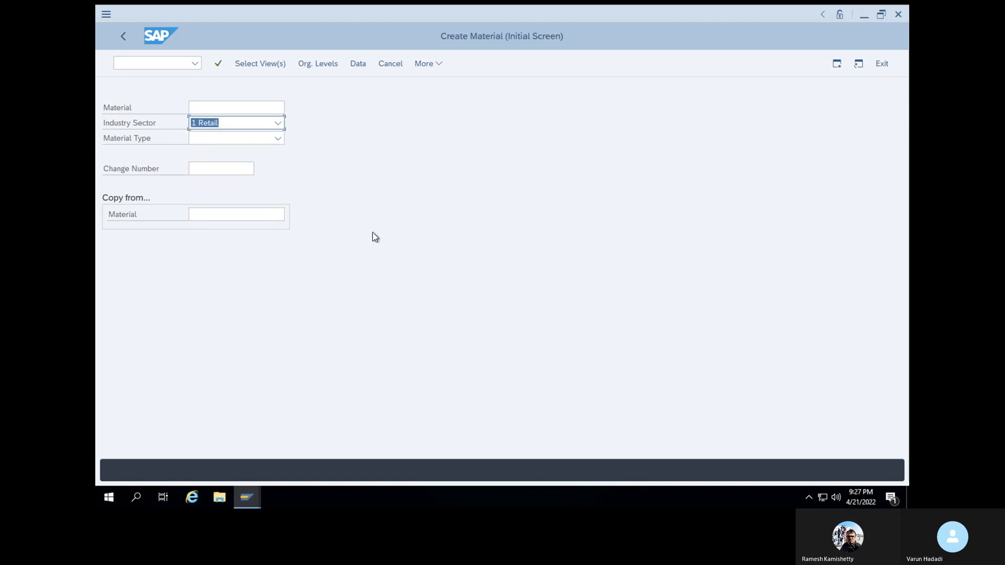
left_click(277, 139)
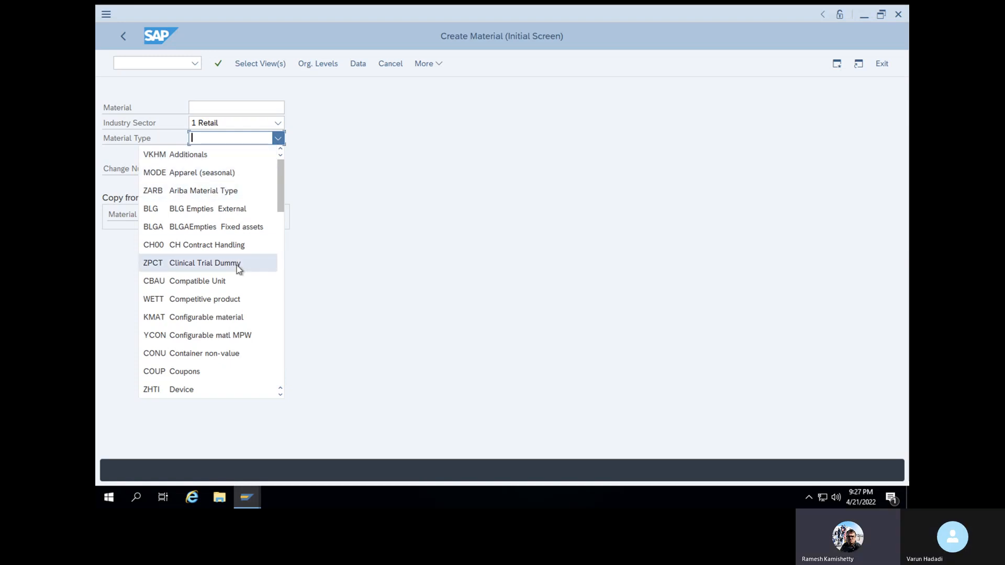
scroll(236, 265, "down", 1)
scroll(238, 268, "down", 1)
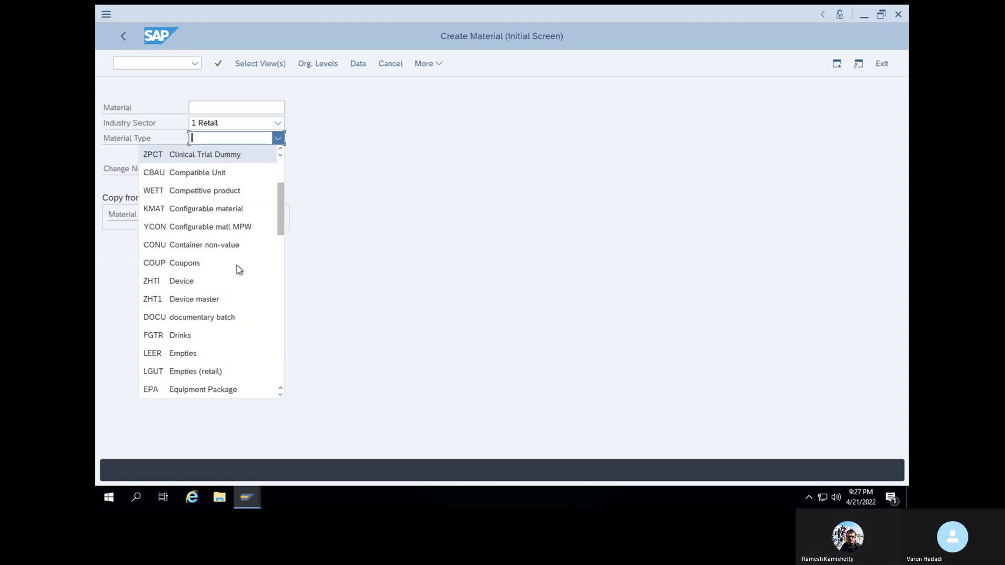
scroll(237, 265, "down", 10)
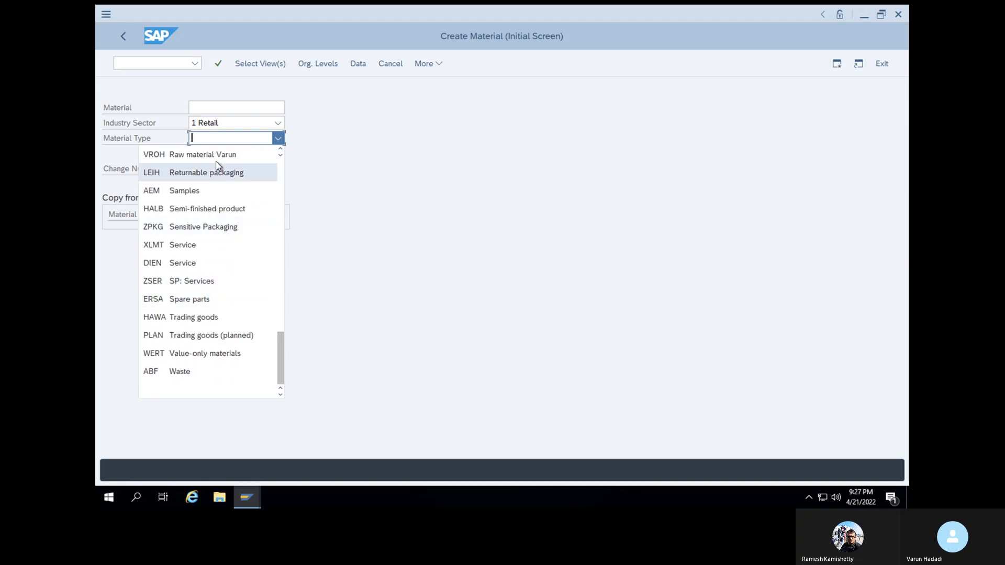
left_click(214, 156)
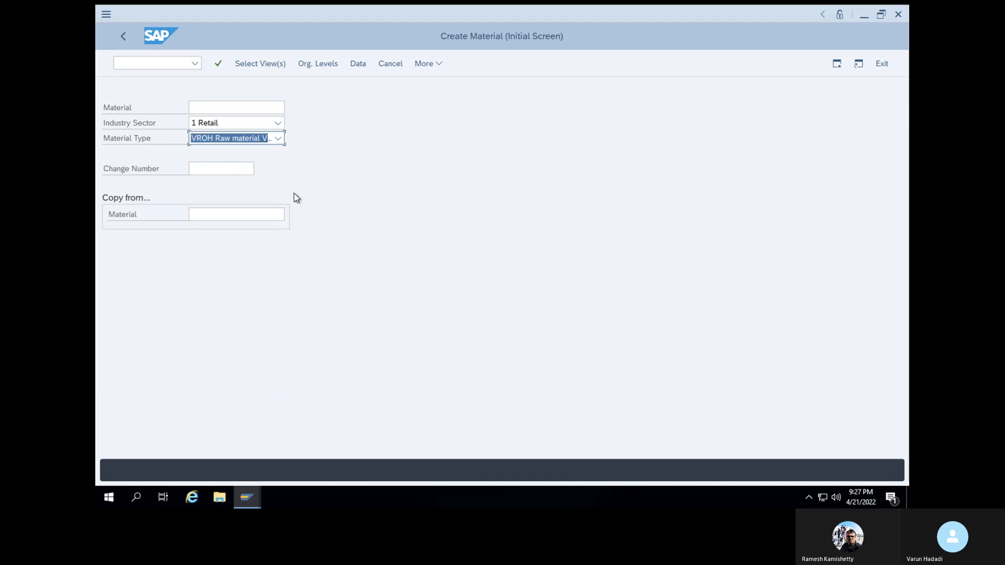
left_click(219, 65)
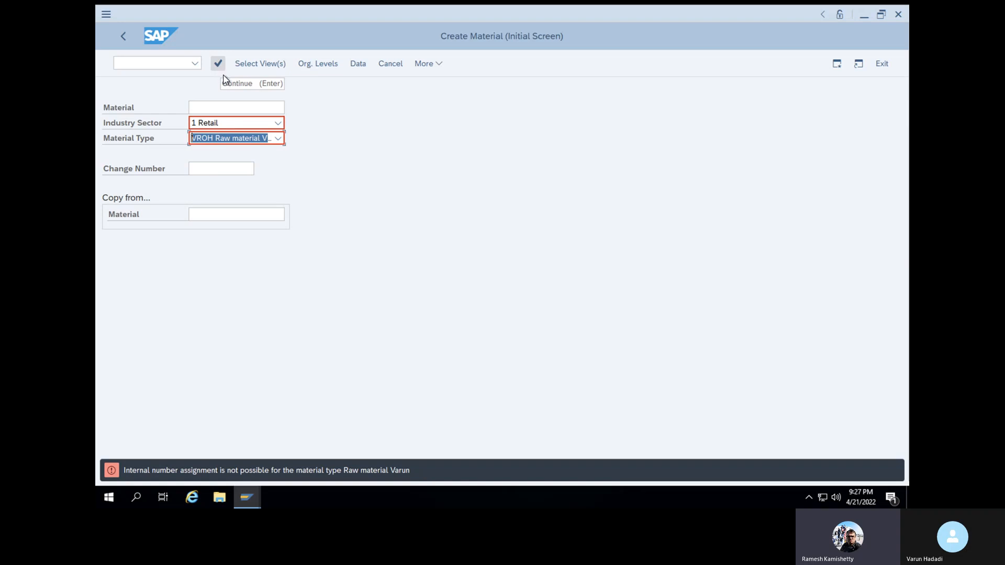
left_click(241, 111)
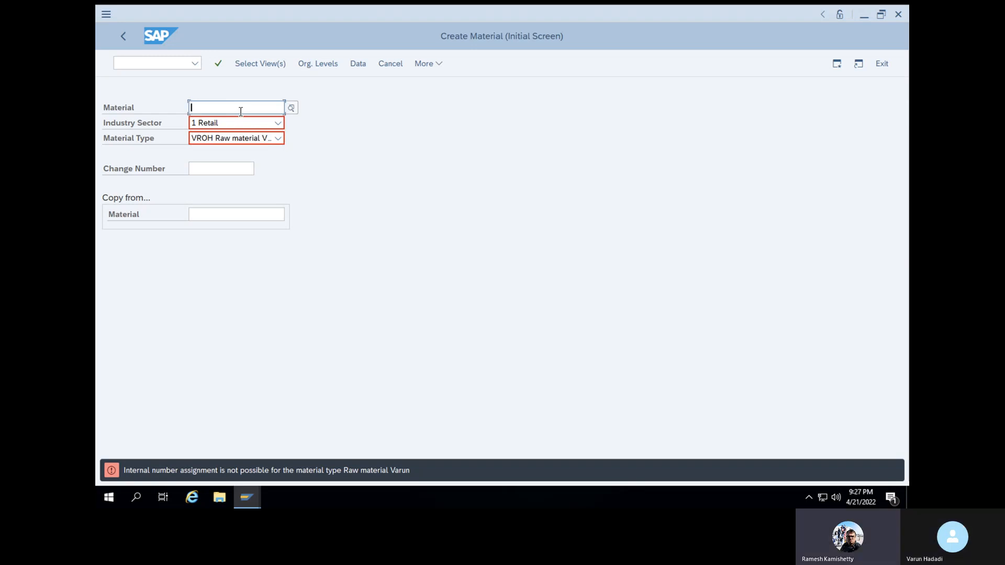
left_click(290, 108)
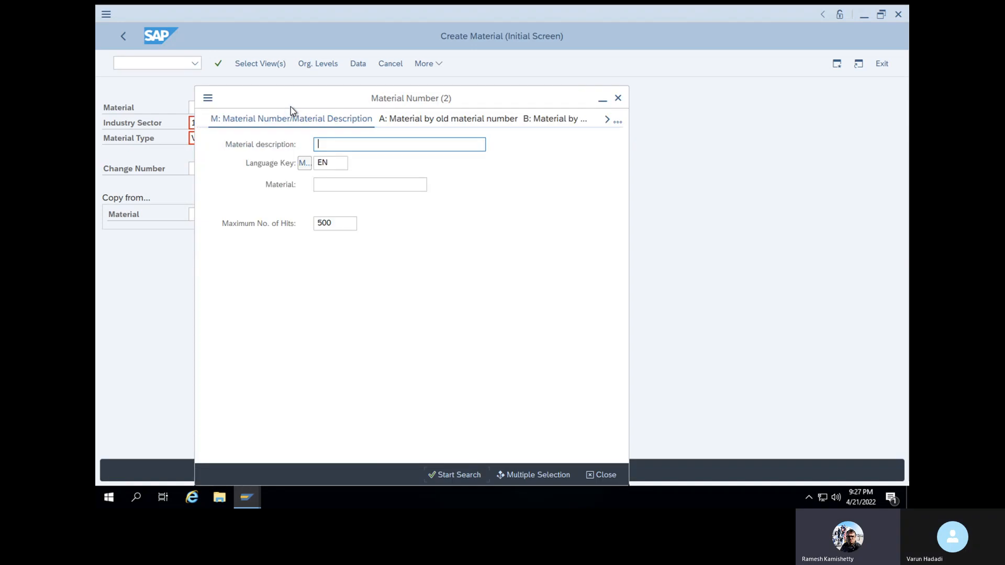
left_click(445, 477)
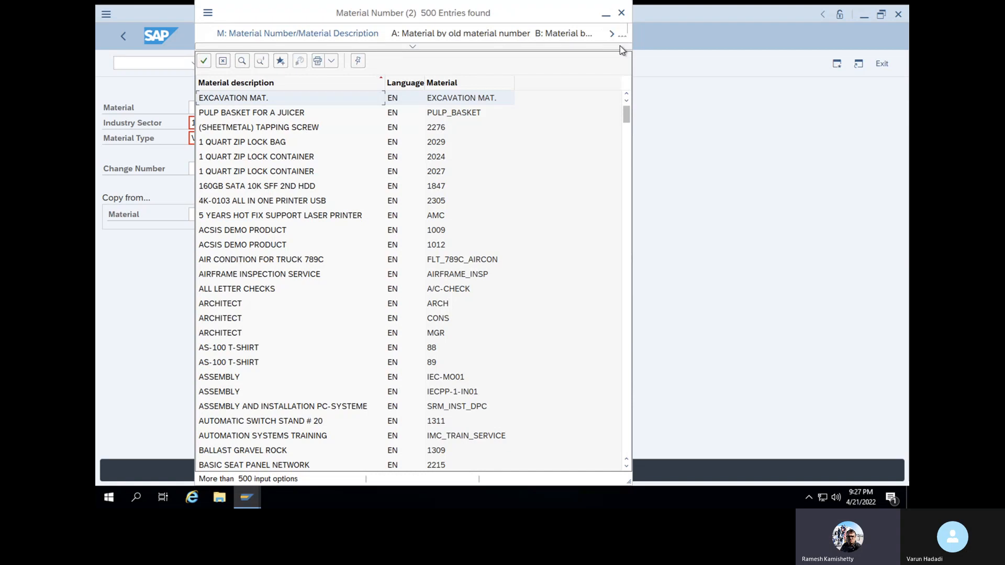
left_click(621, 11)
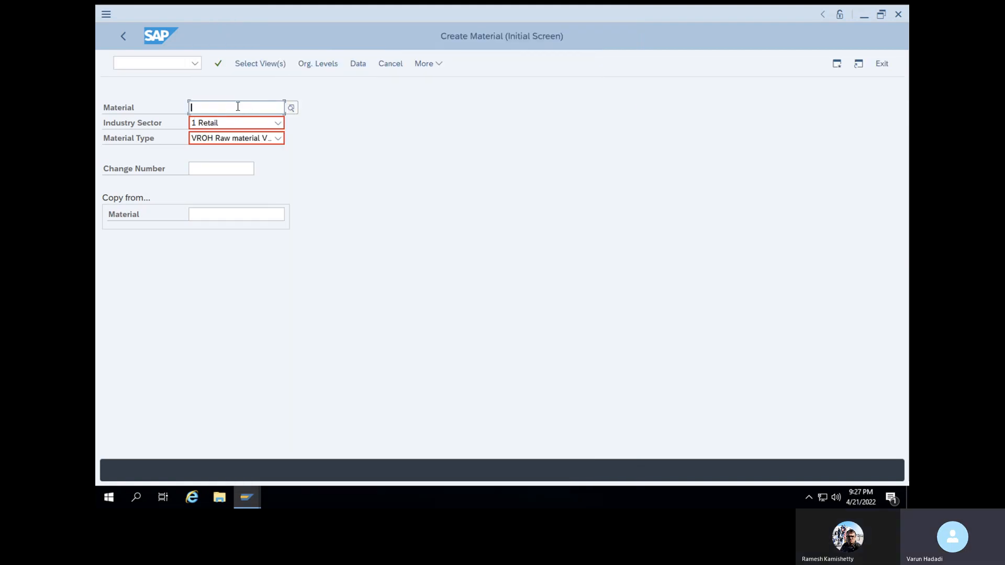
type("V")
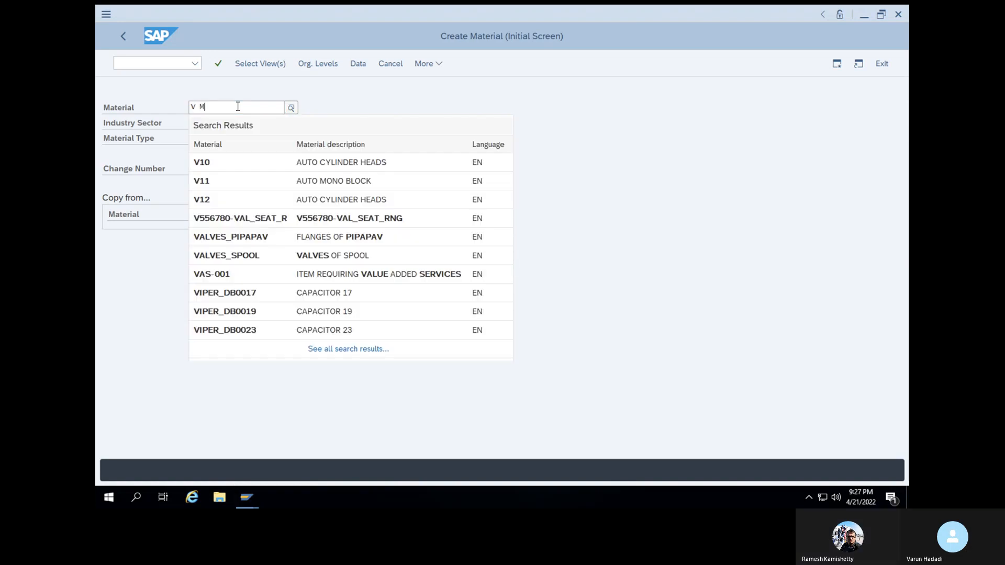
type(" Material")
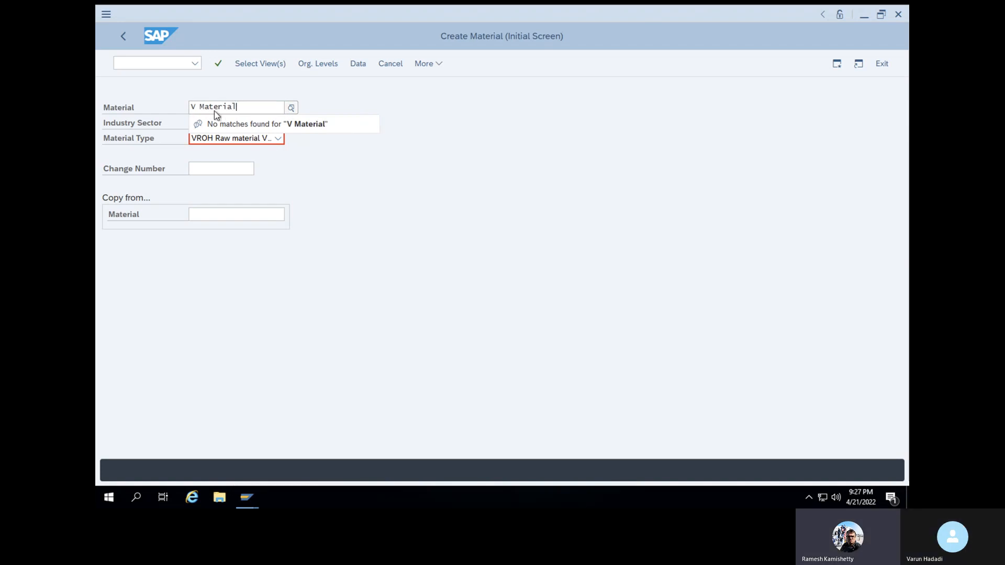
key("Return")
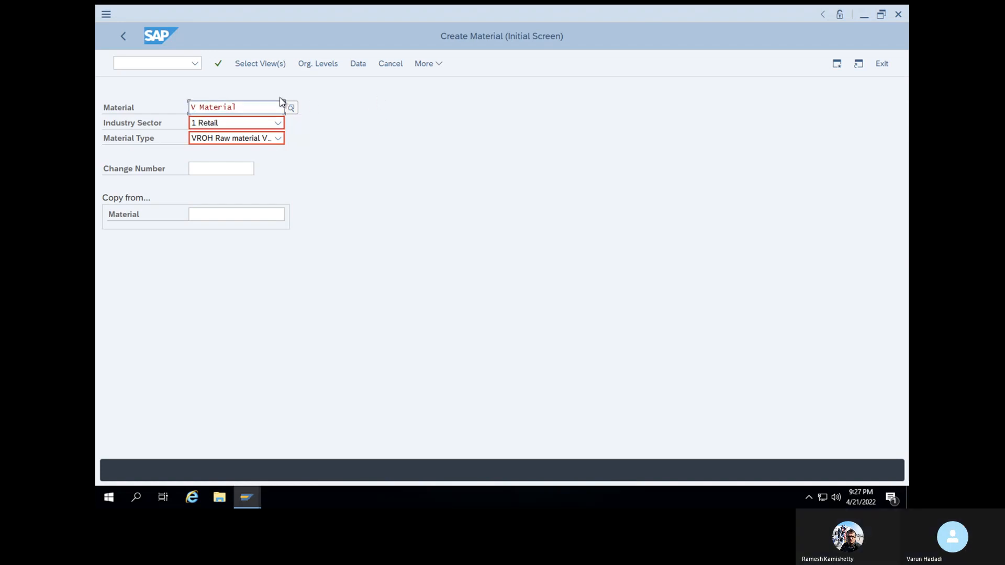
left_click(214, 67)
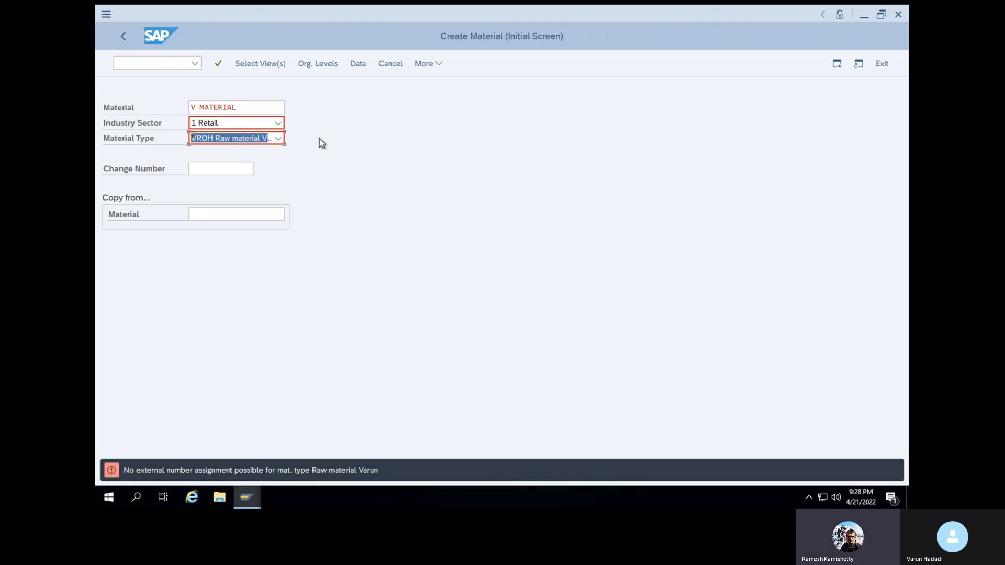
left_click_drag(258, 109, 159, 103)
key("BackSpace")
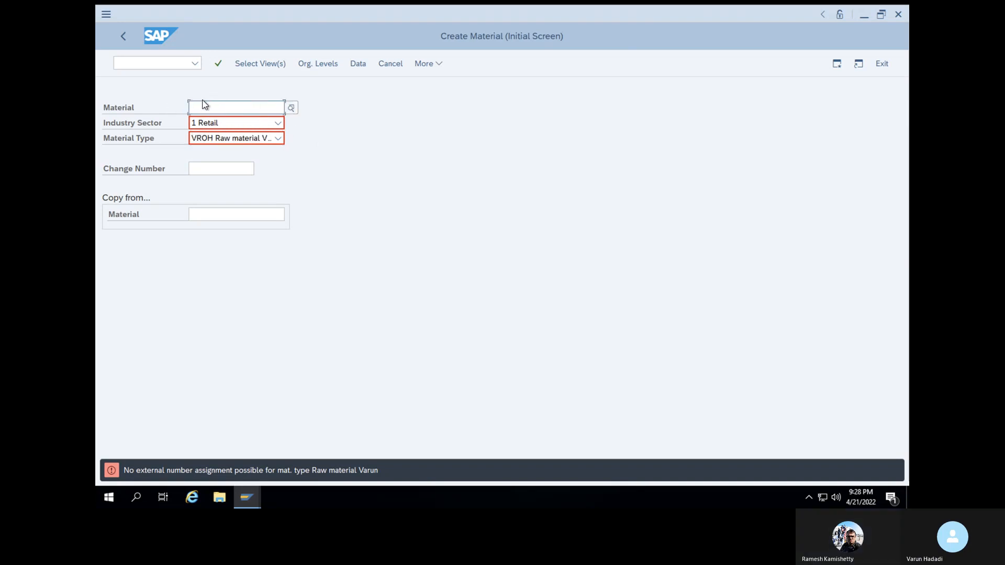
left_click(218, 63)
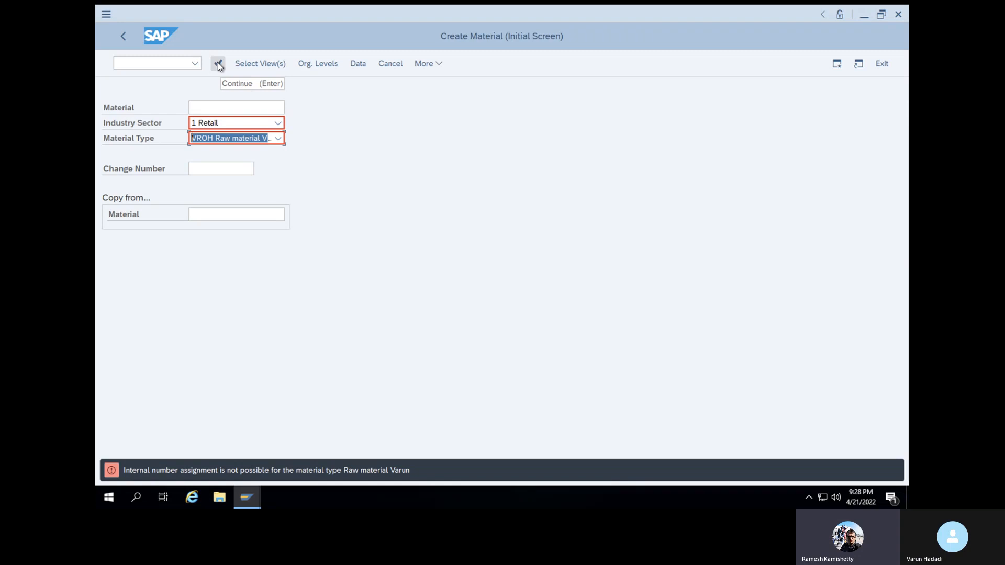
Open the MATERIALNR number range groups for editing with /nmmnr
left_click(164, 65)
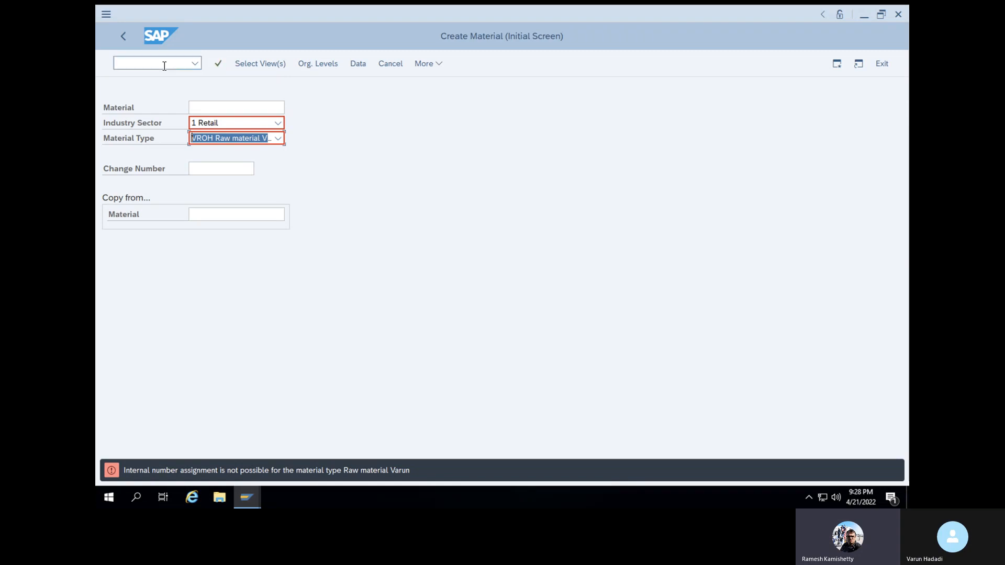
type("/nm")
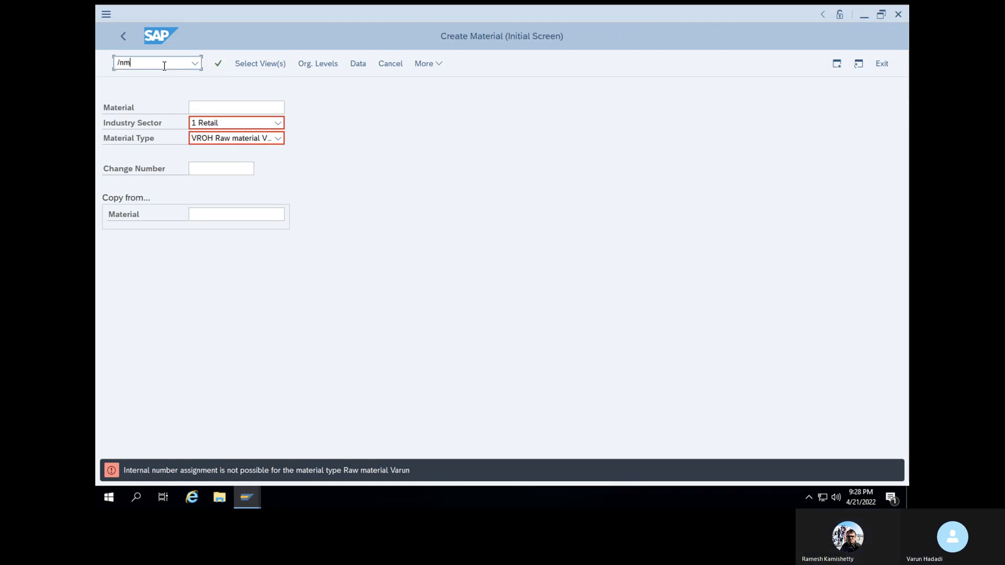
type("mnr")
key("Return")
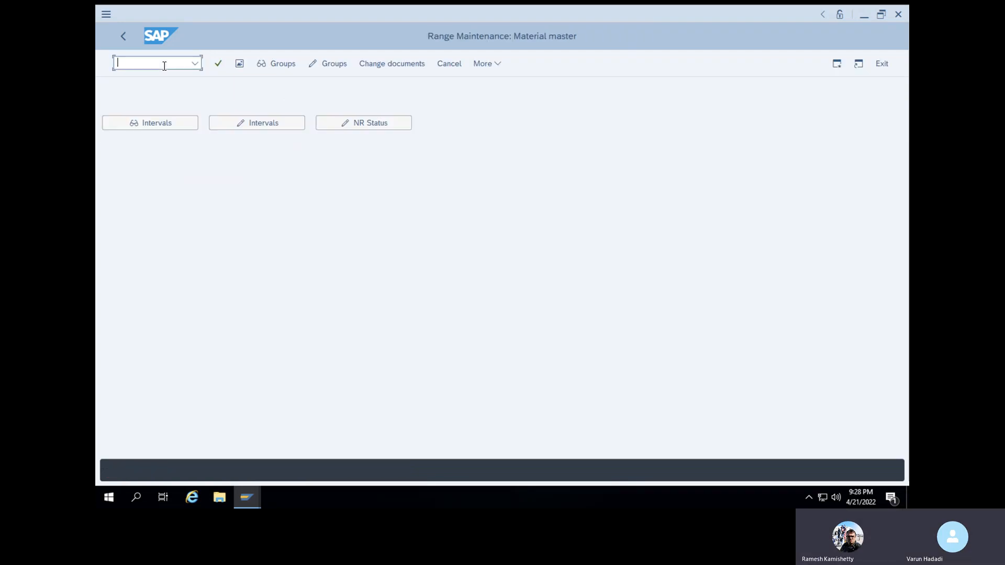
left_click(326, 65)
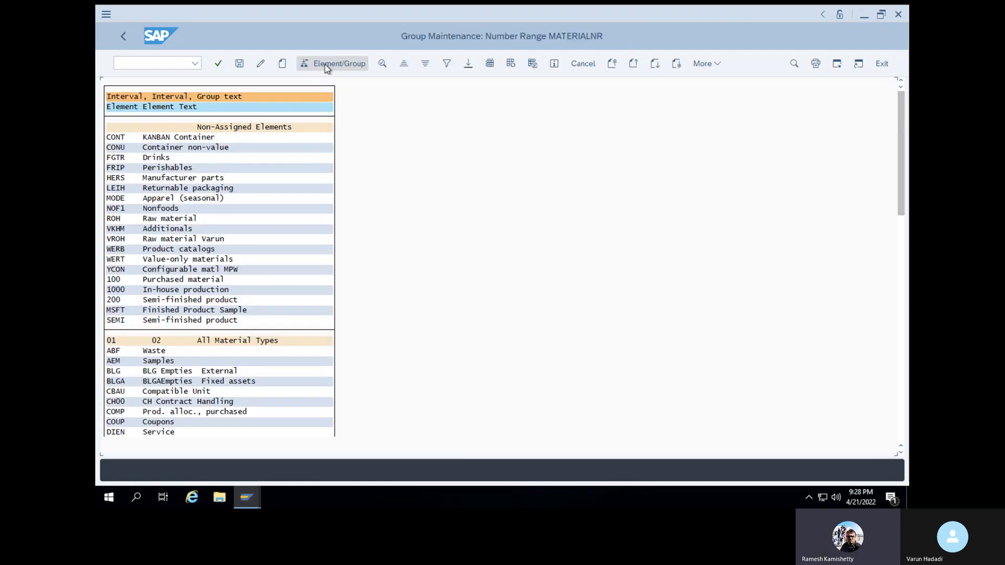
Assign material type VROH to the Flop group and save the assignment
left_click(178, 239)
left_click(118, 239)
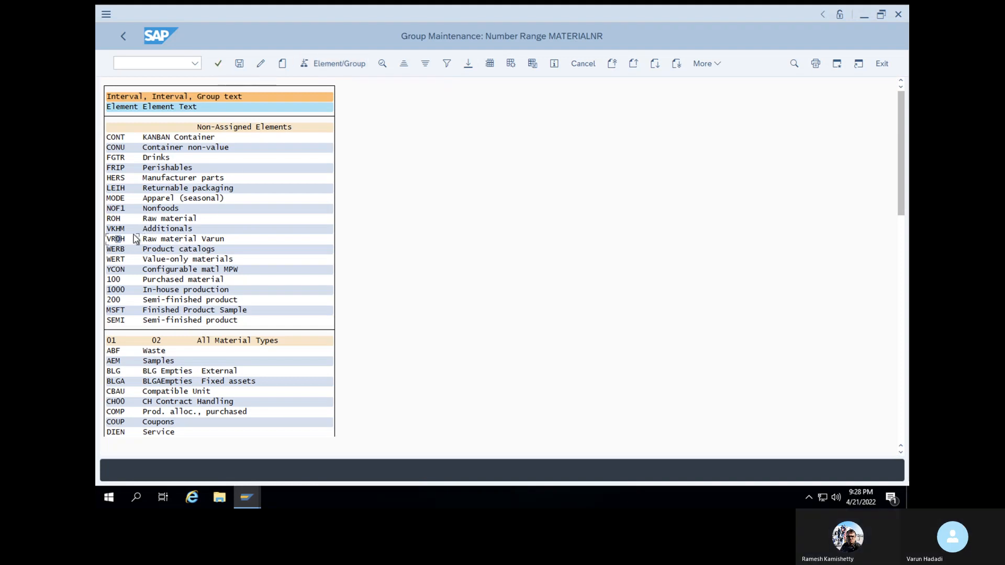
double_click(127, 241)
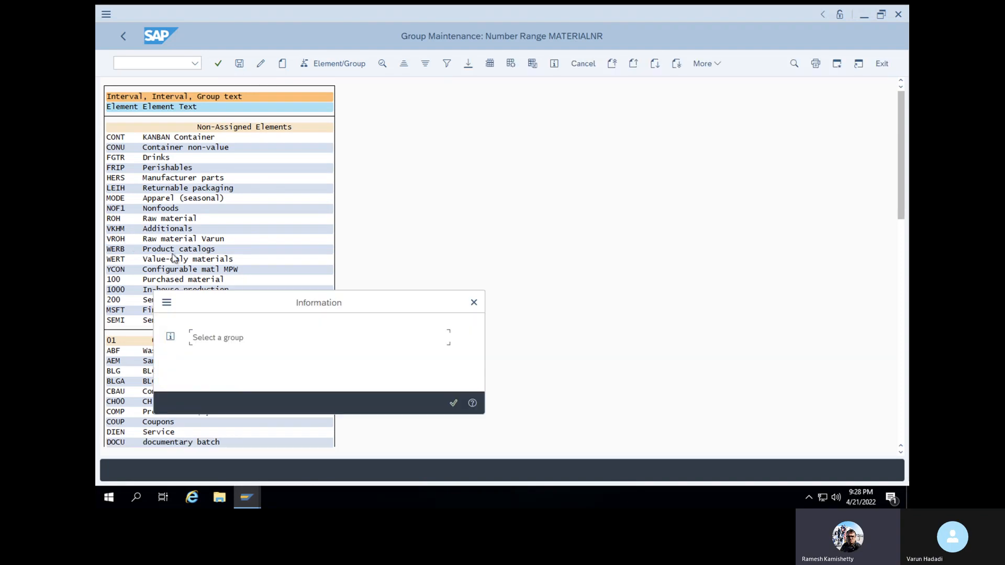
left_click(454, 404)
left_click(109, 239)
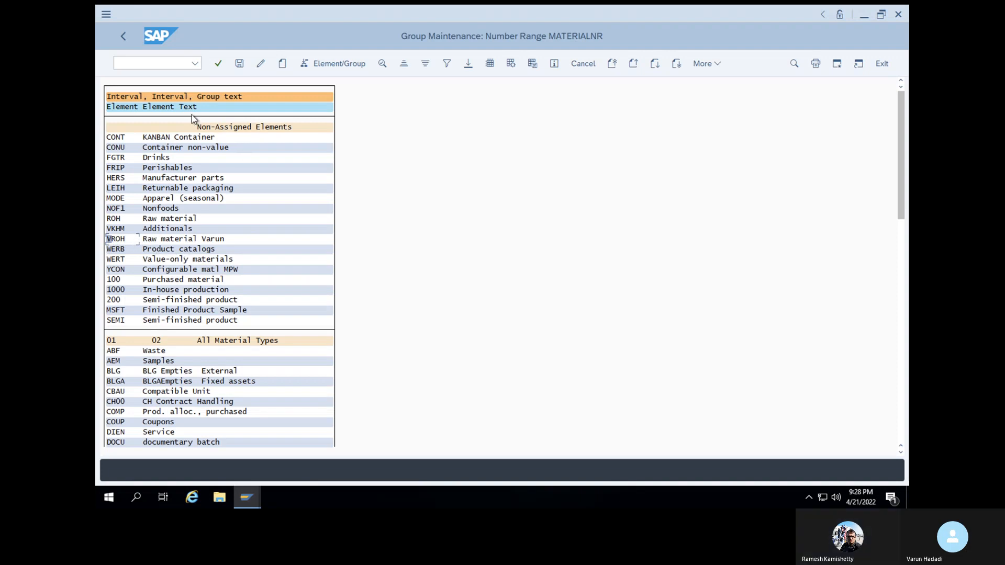
left_click(328, 67)
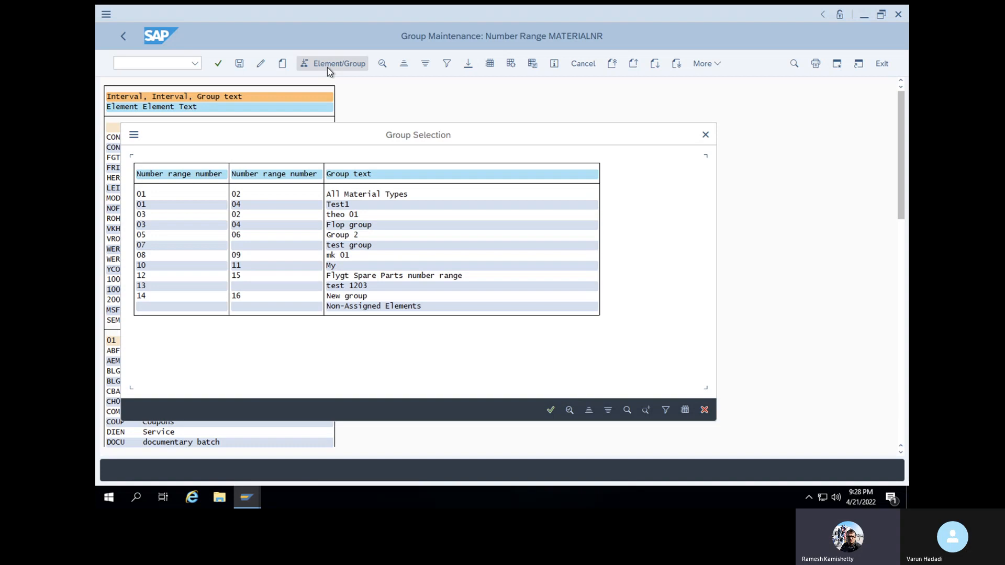
left_click(144, 228)
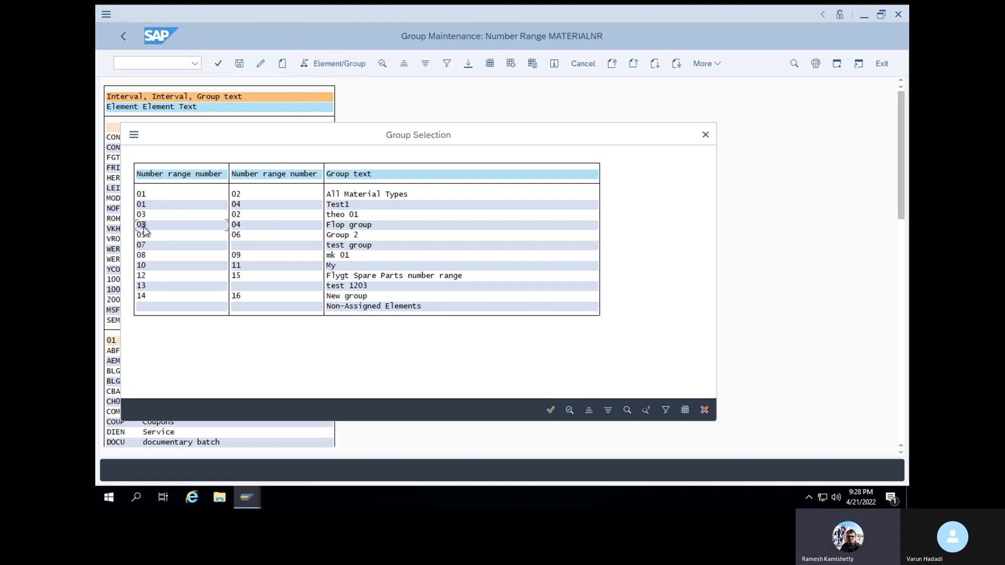
left_click(551, 411)
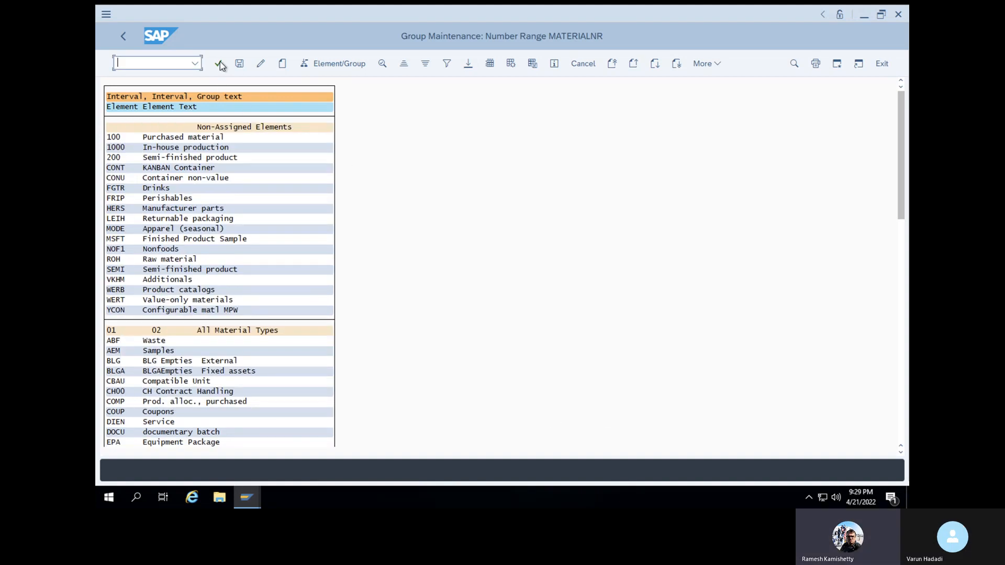
left_click(241, 65)
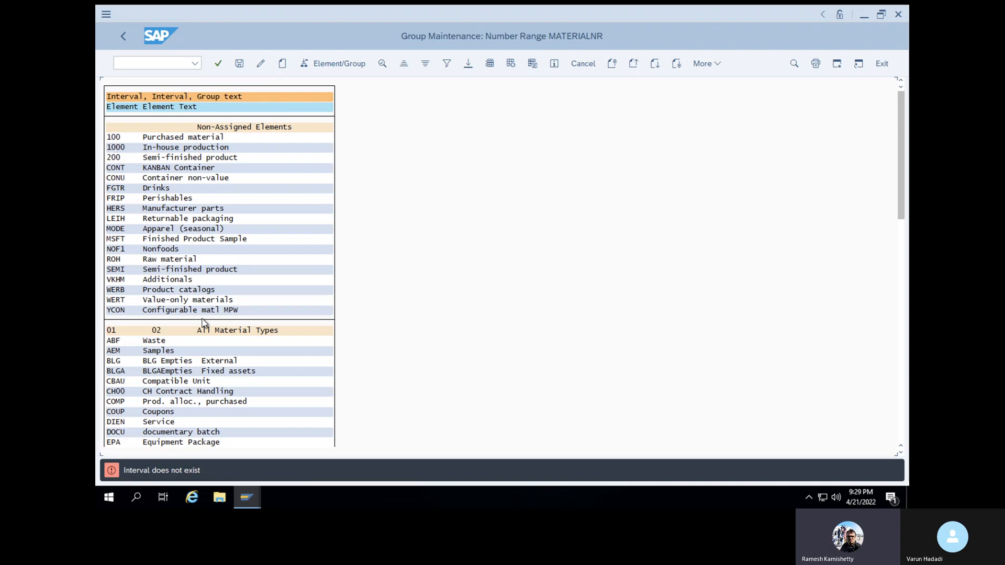
scroll(204, 322, "down", 5)
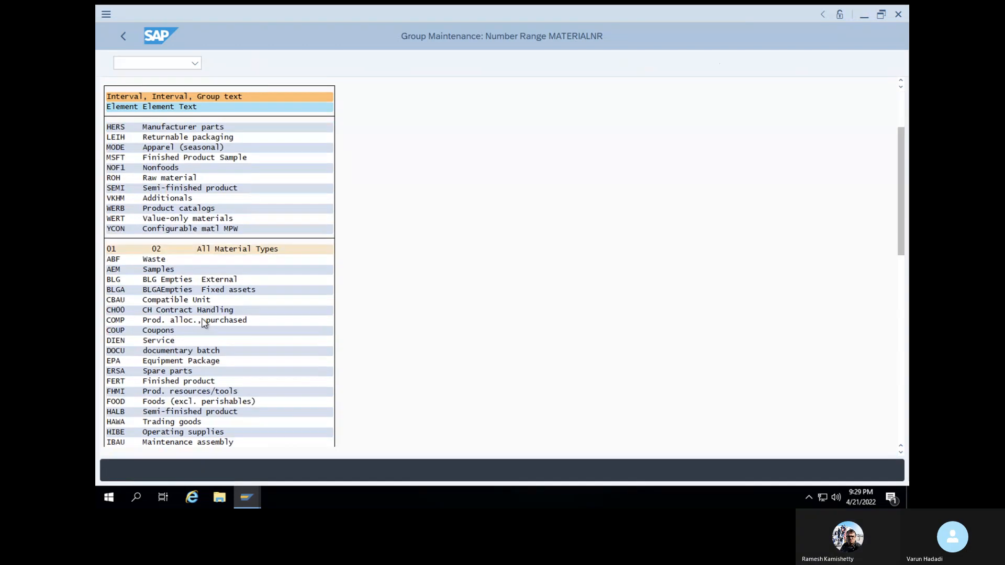
scroll(204, 322, "down", 7)
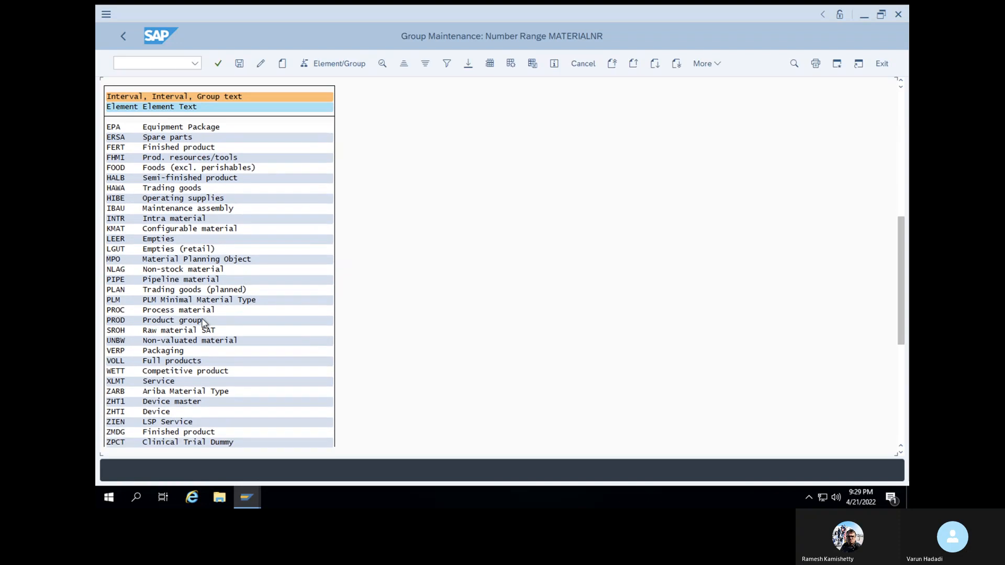
scroll(204, 322, "up", 7)
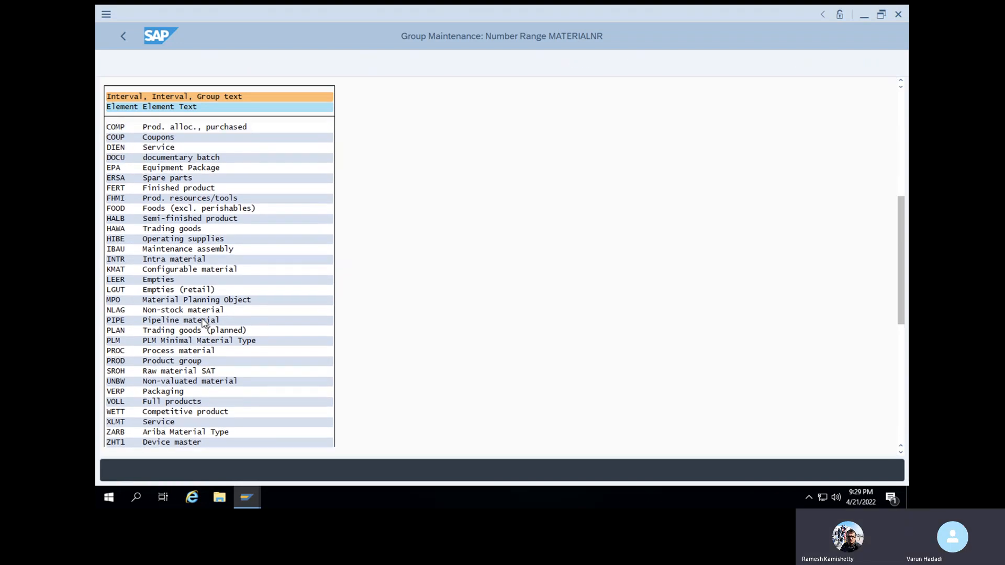
scroll(204, 322, "up", 4)
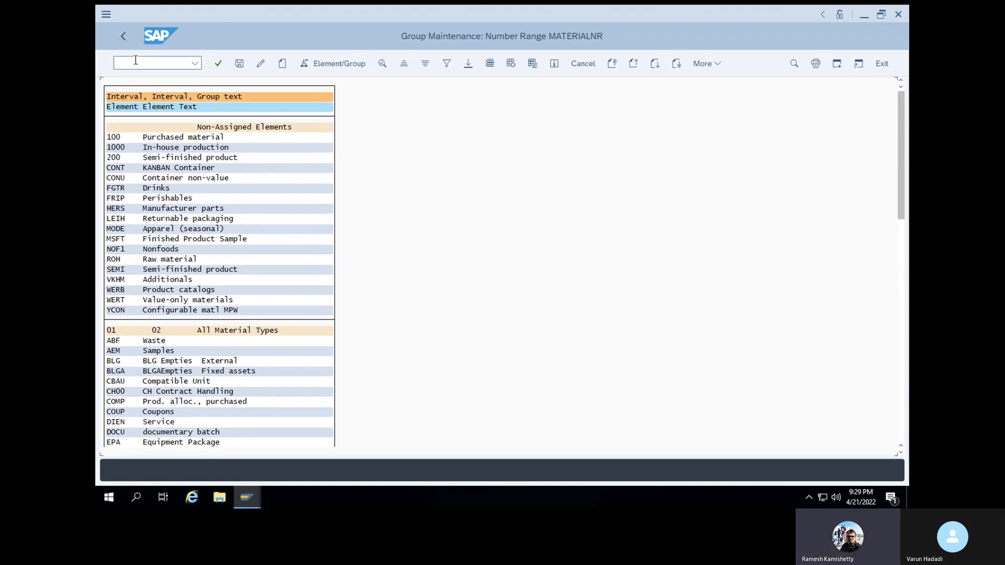
Find VROH in the element list, assign it to group All Material Types, and save
key("ctrl+f")
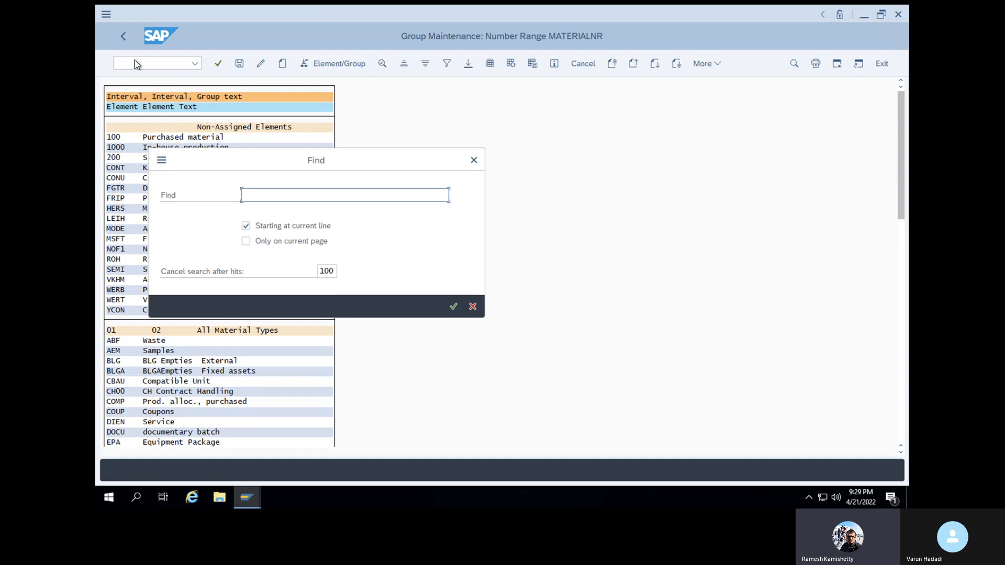
type("vro")
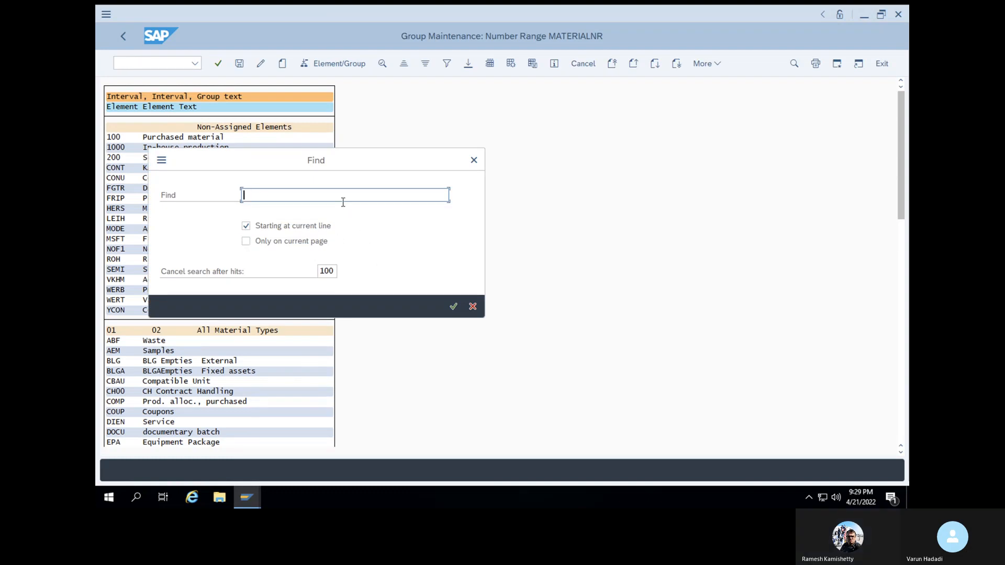
type("h")
left_click(454, 305)
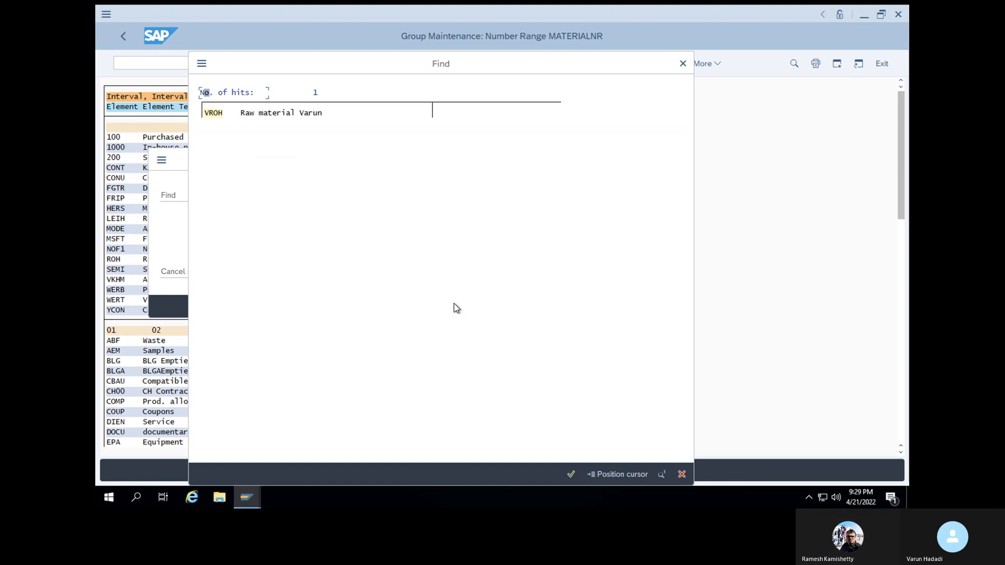
left_click(217, 114)
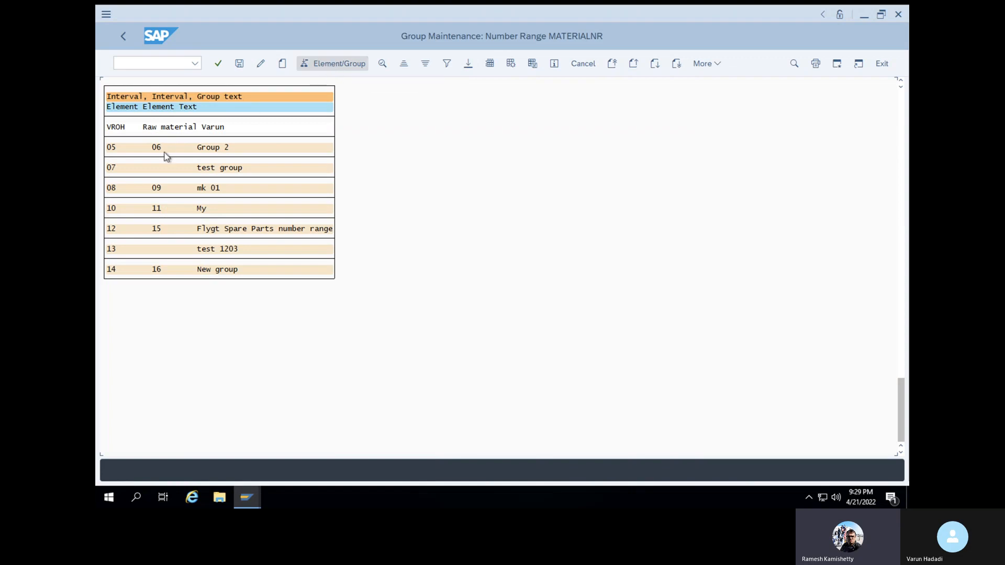
left_click(117, 127)
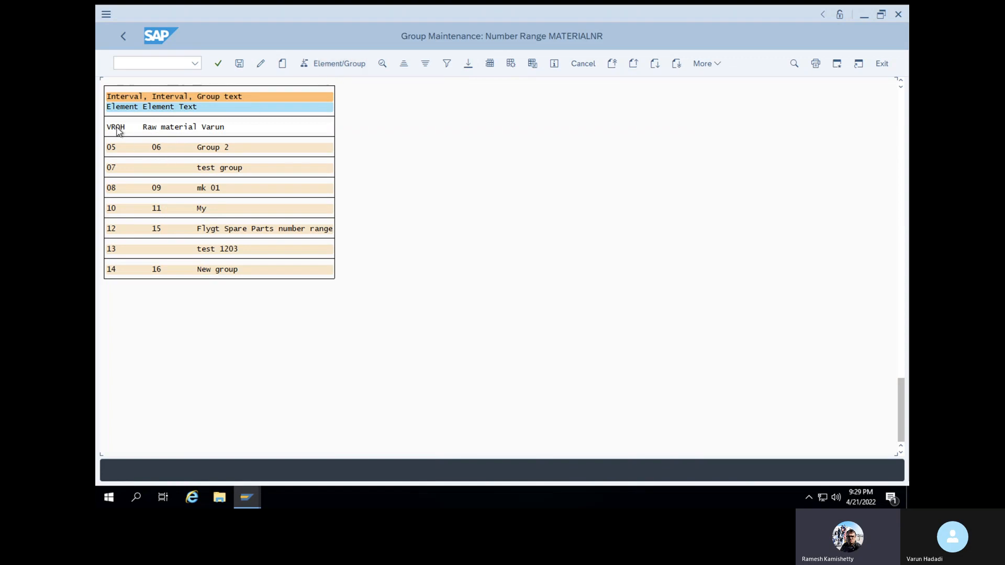
left_click(334, 65)
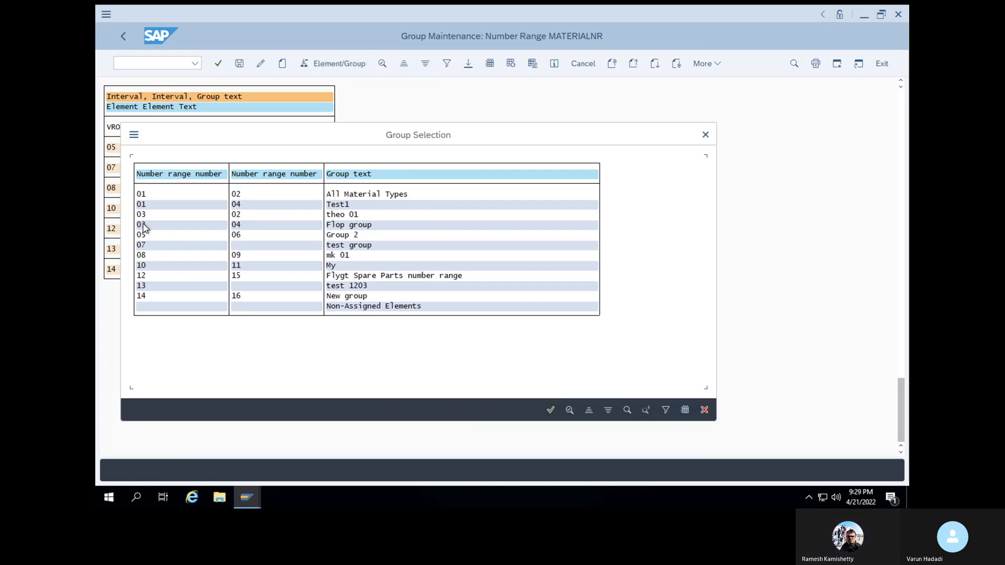
left_click(140, 196)
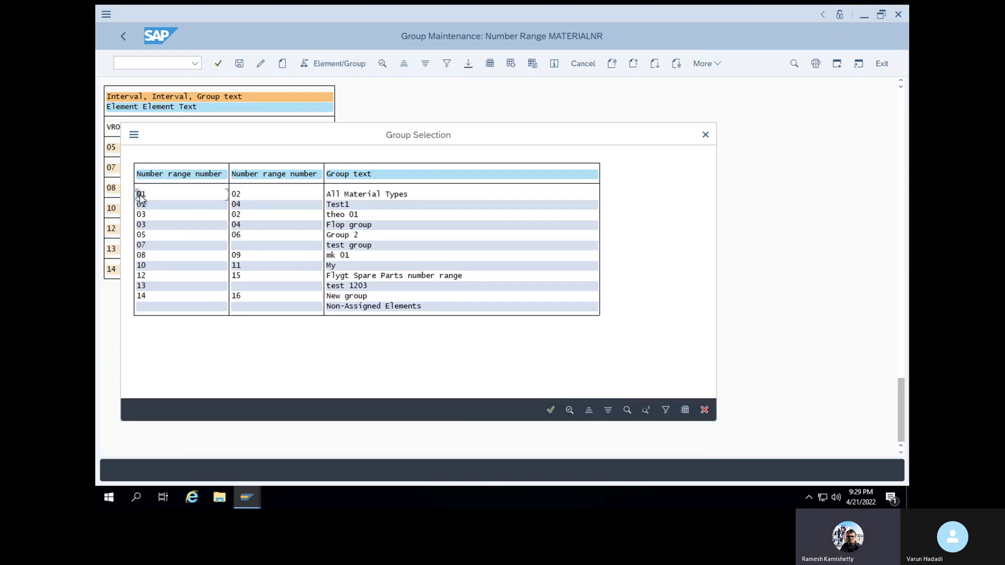
left_click(551, 411)
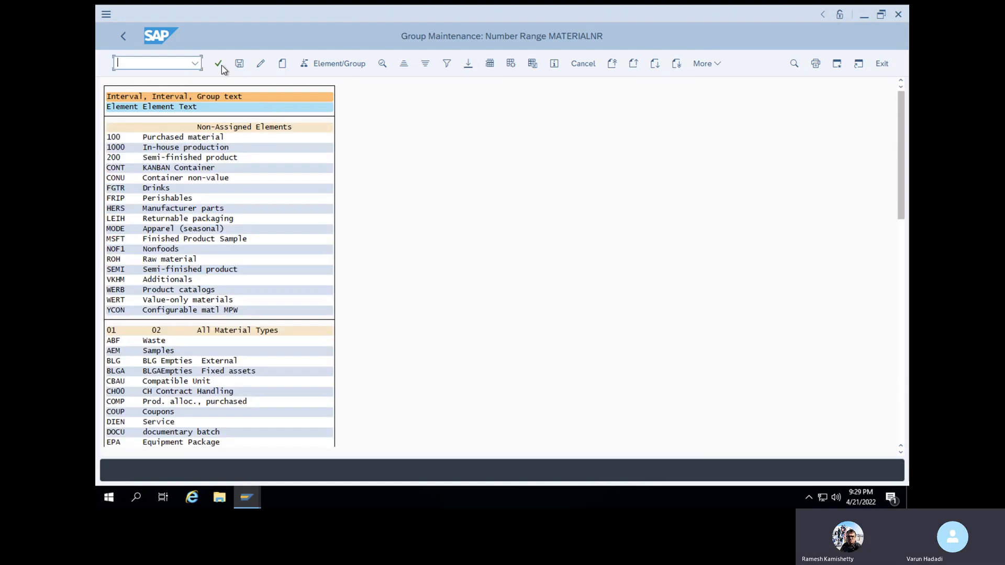
left_click(239, 65)
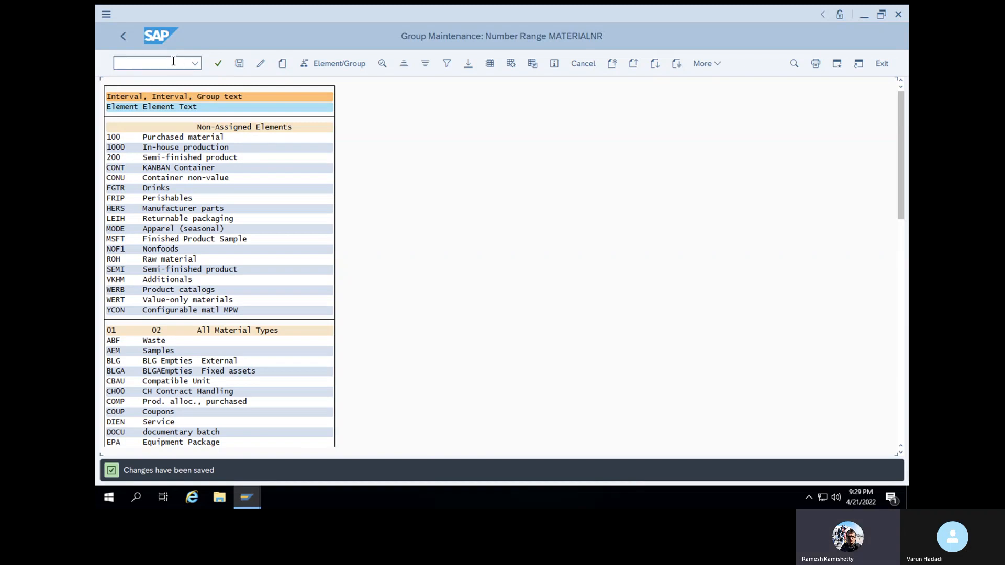
Launch /nmm01 and continue past the initial Create Material screen
left_click(140, 59)
type("/nm")
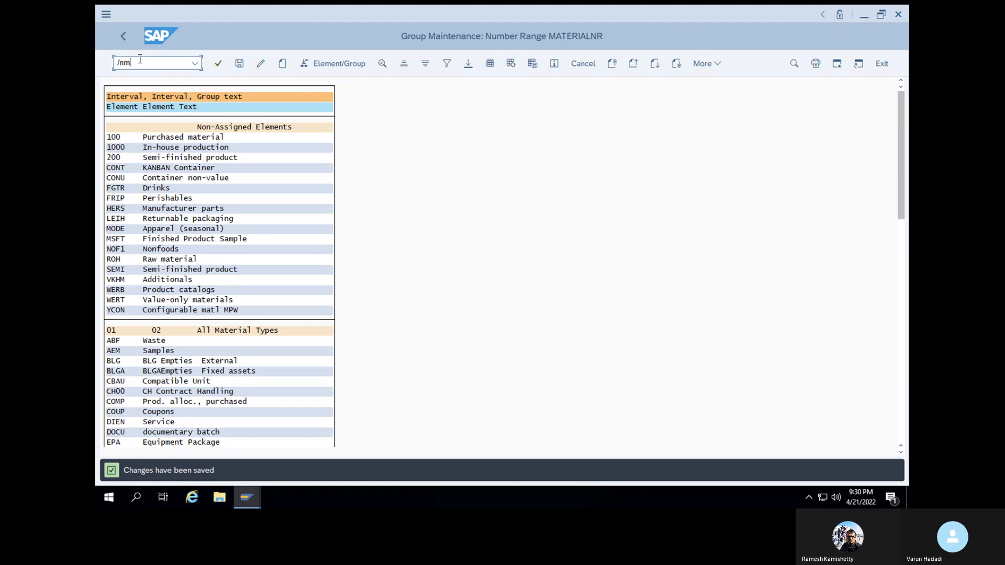
type("m01")
key("Return")
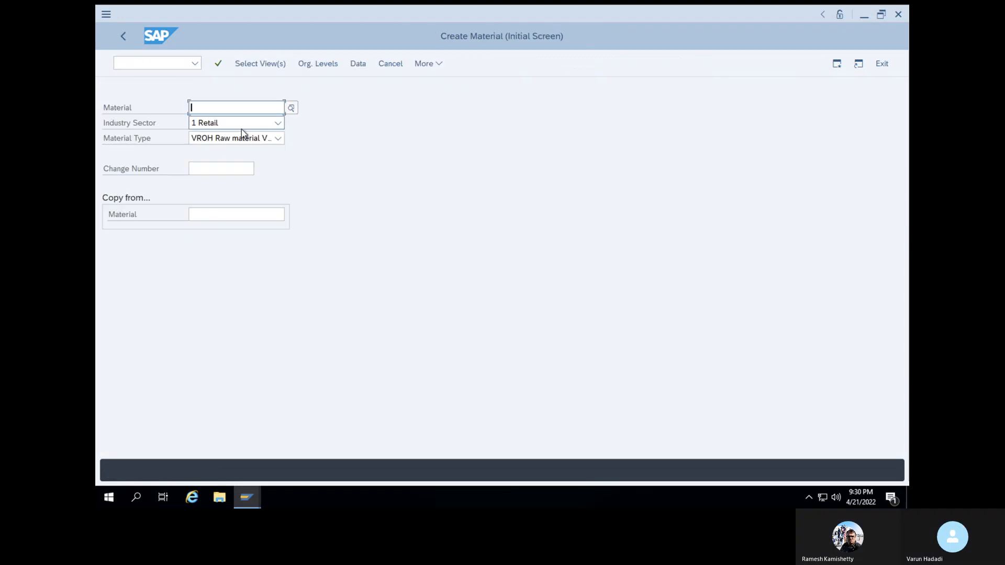
left_click(219, 65)
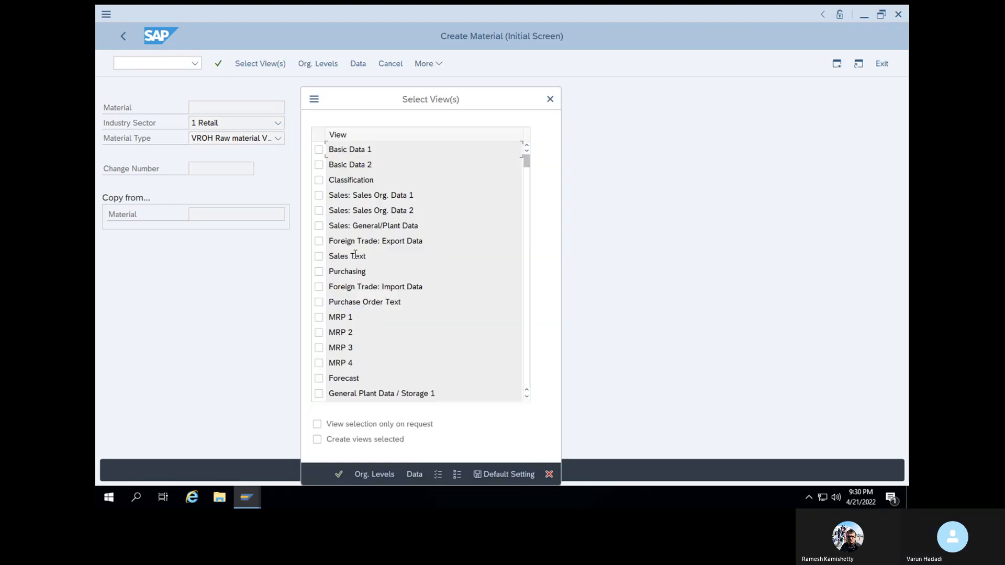
Select the Basic Data 1, Purchasing, Accounting 1 and General Plant Data / Storage 1 views
scroll(355, 255, "down", 3)
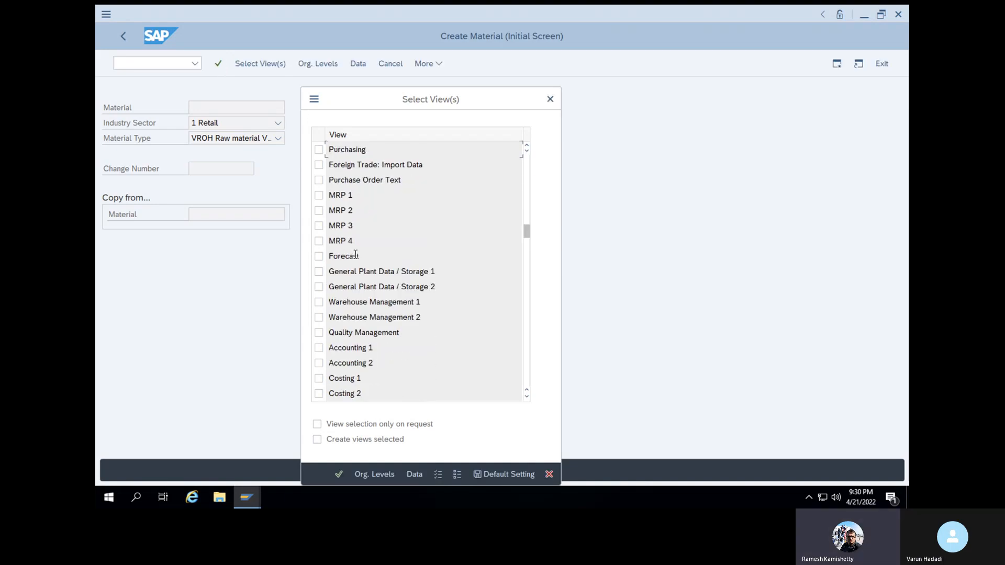
scroll(356, 255, "up", 3)
left_click(319, 150)
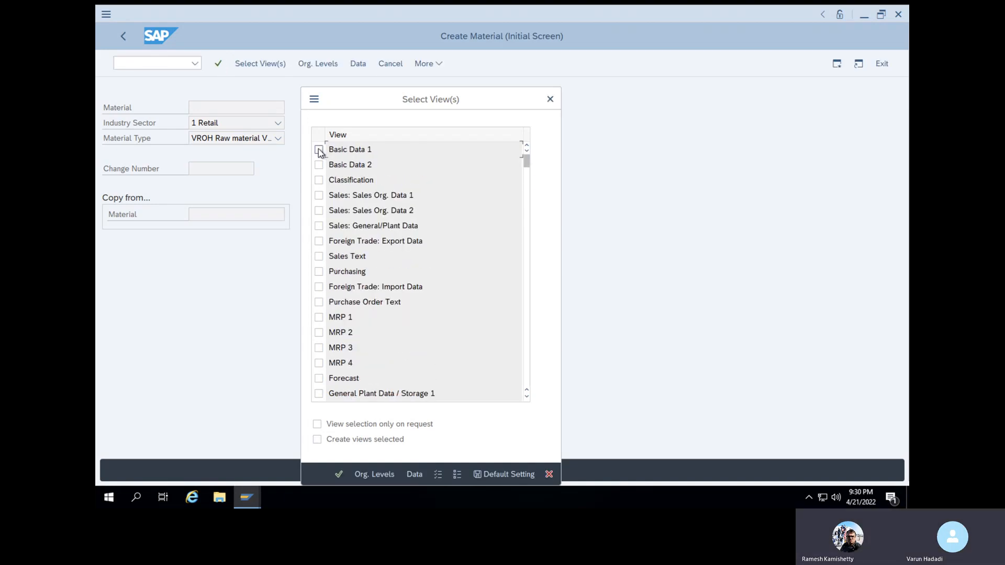
left_click(319, 271)
scroll(375, 317, "down", 5)
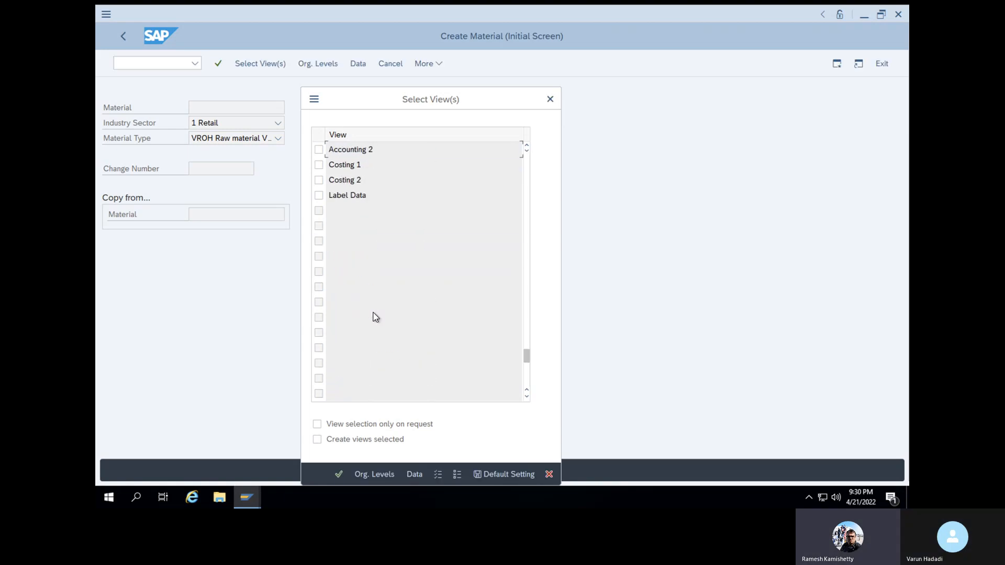
scroll(373, 316, "up", 2)
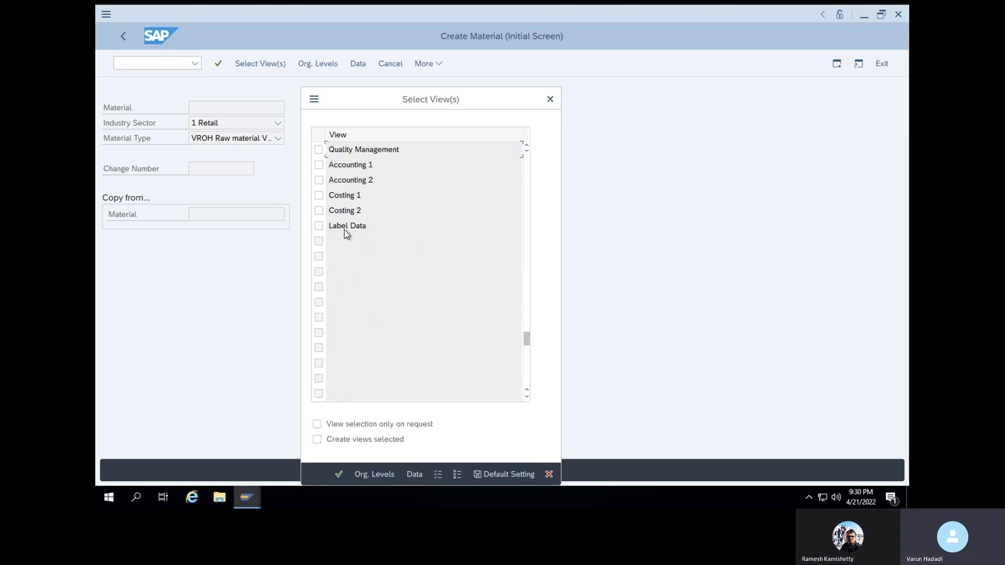
left_click(319, 166)
scroll(459, 284, "up", 6)
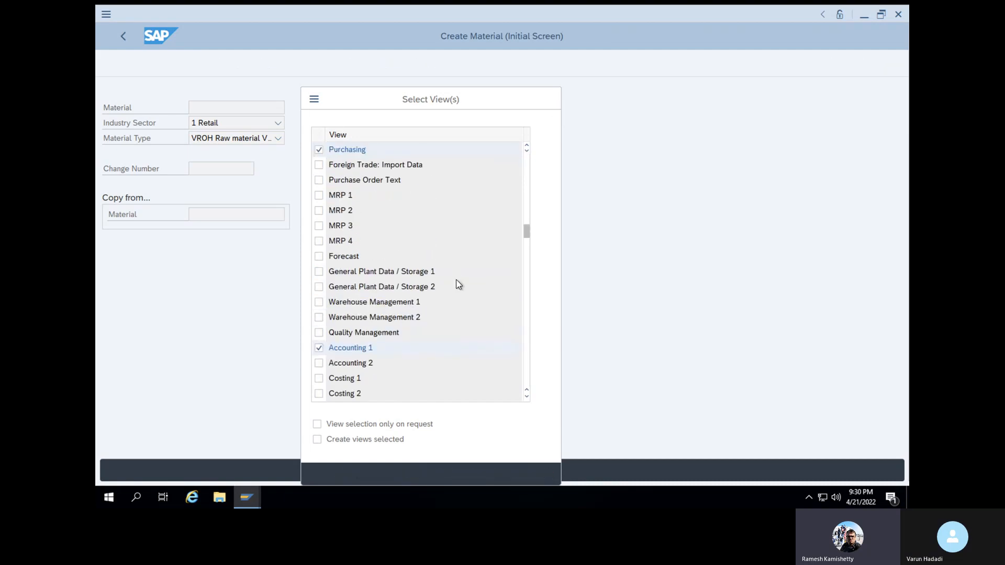
left_click(319, 334)
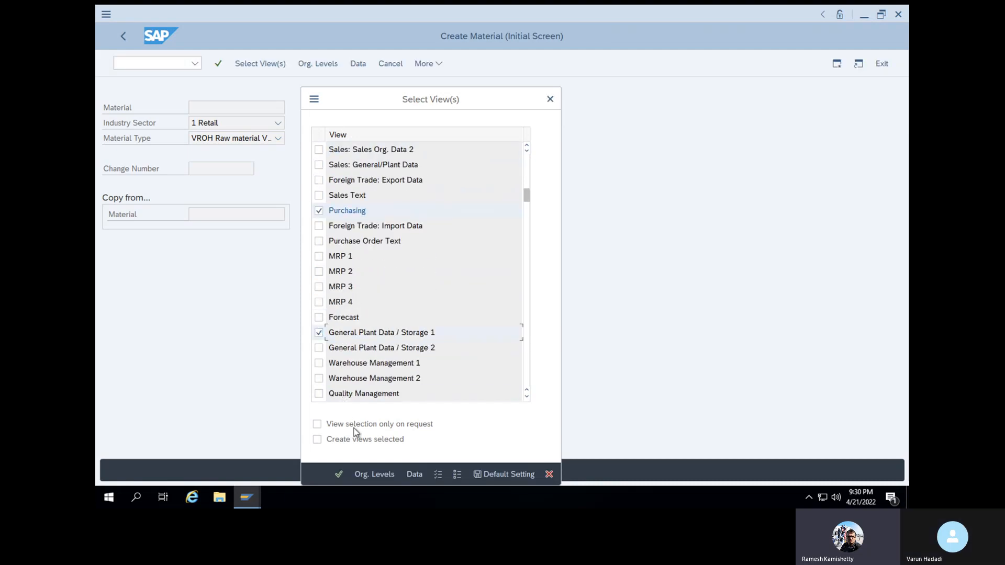
left_click(342, 474)
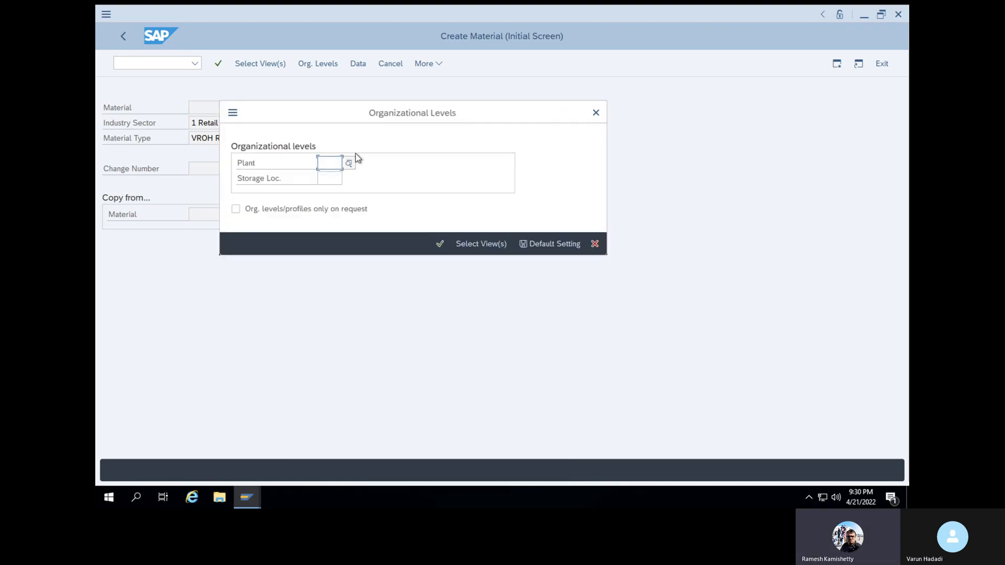
Set plant 1000 and storage location SL01 for the new material
left_click(335, 182)
left_click(332, 179)
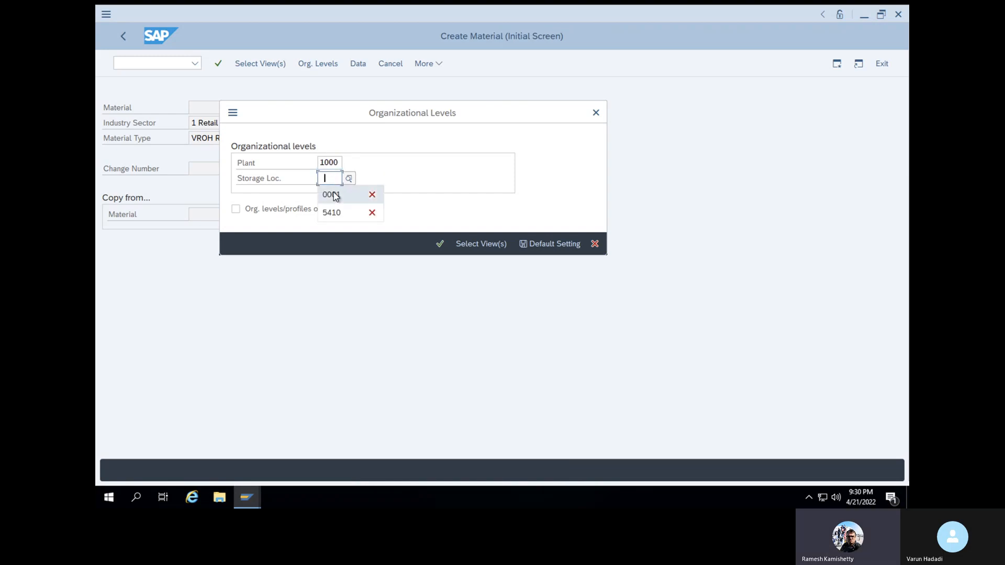
type("SL01")
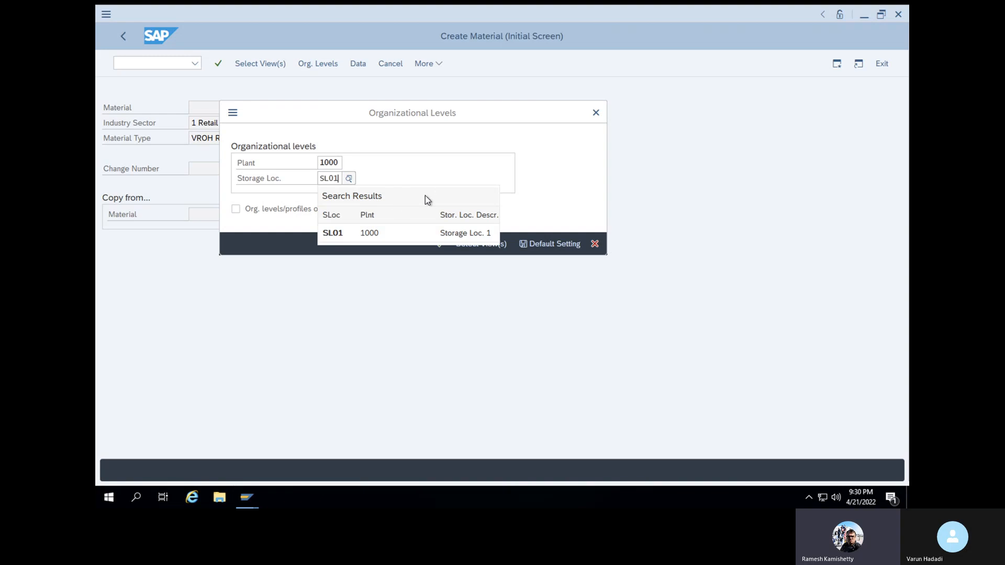
left_click(388, 234)
left_click(440, 244)
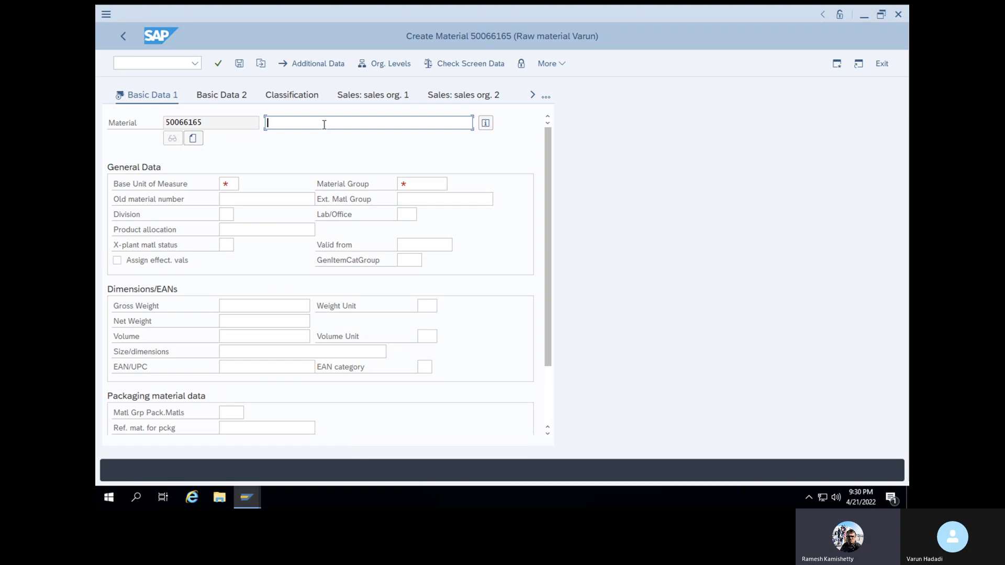
Enter the valuation class material description and base unit of measure kg
type("Varu")
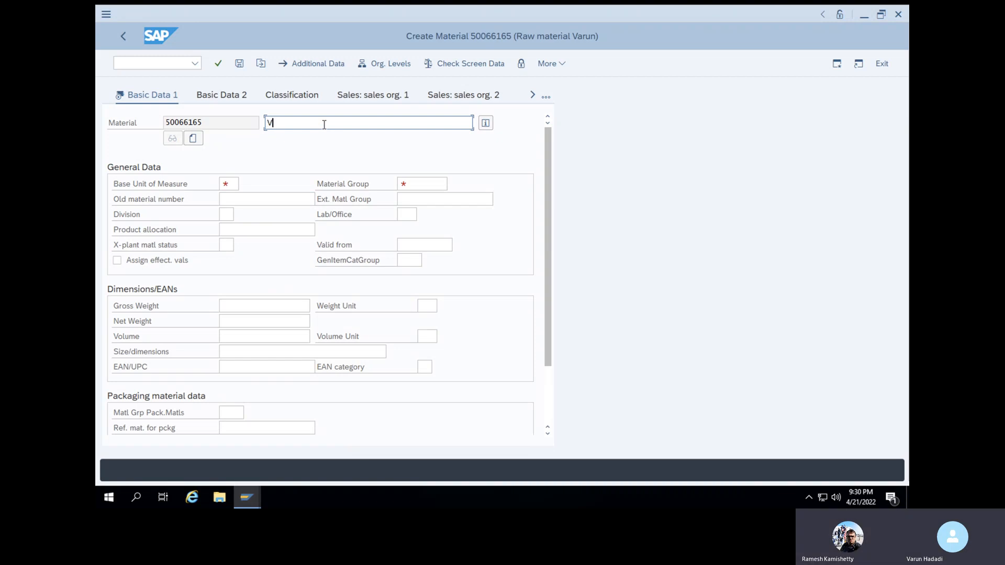
key("BackSpace")
key("BackSpace")
key("BackSpace")
key("BackSpace")
type("run valuation ")
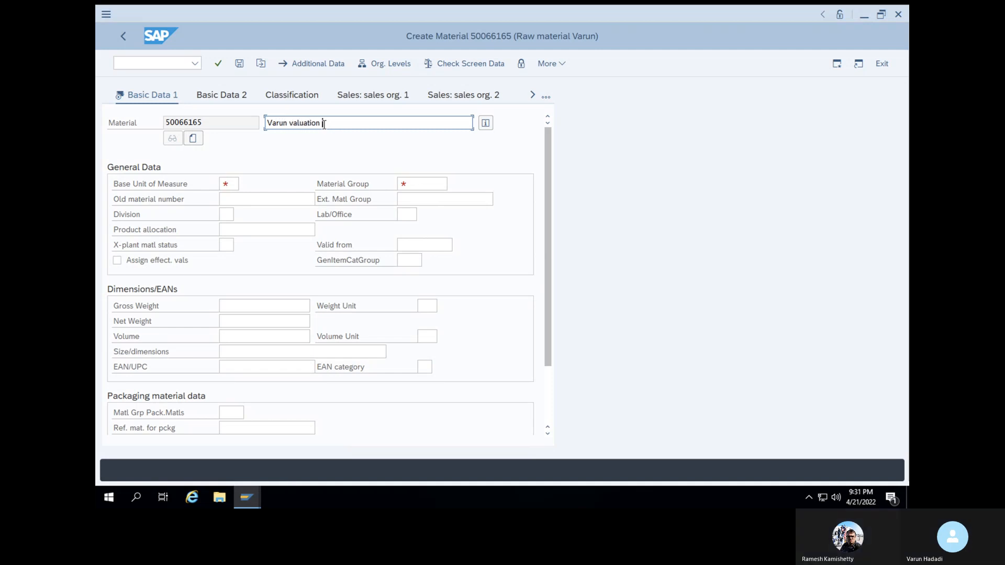
type("class mate")
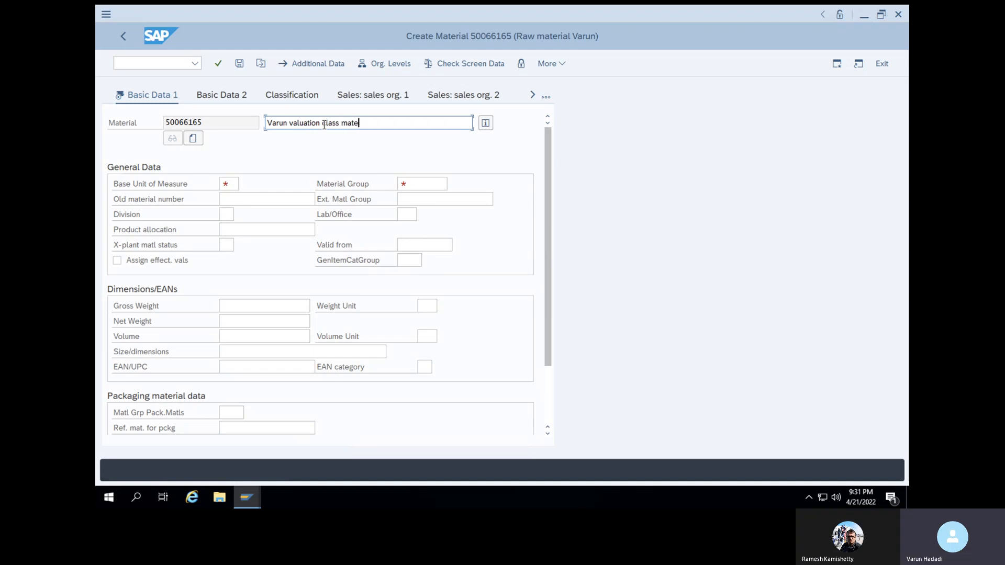
type("rial")
left_click(232, 187)
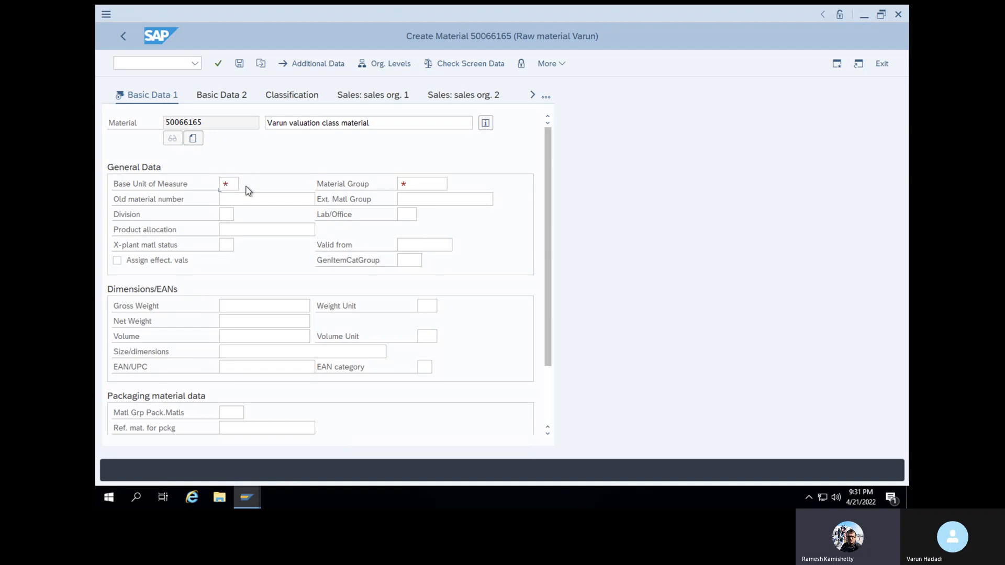
left_click(247, 186)
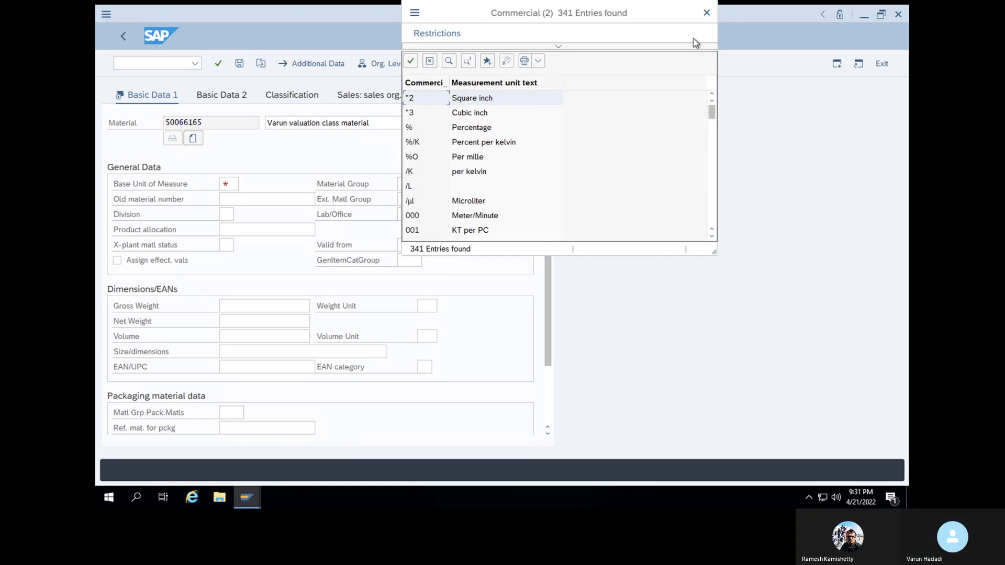
left_click(707, 13)
type("kg")
Set material group 0001 and continue to the Purchasing view
left_click(425, 185)
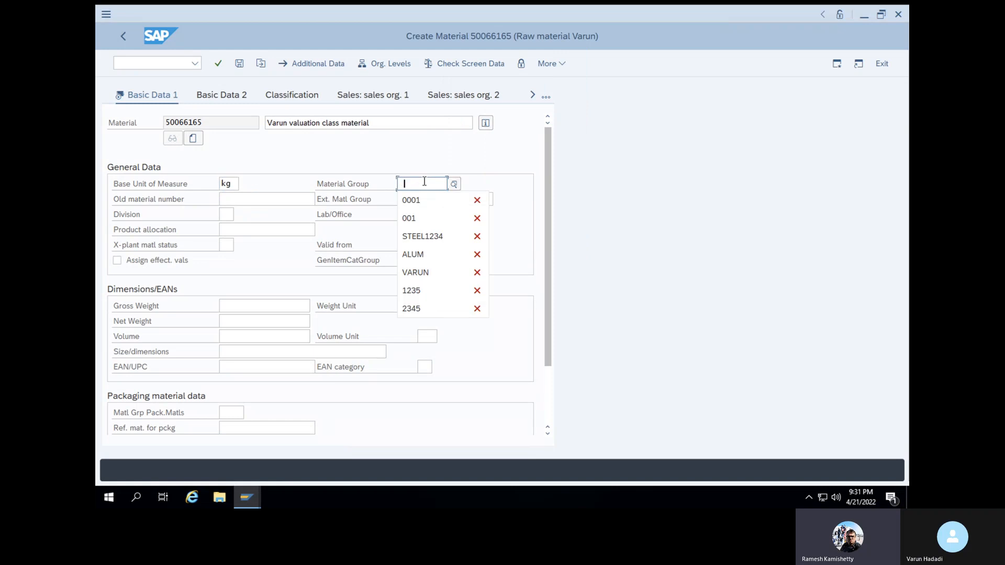
left_click(446, 200)
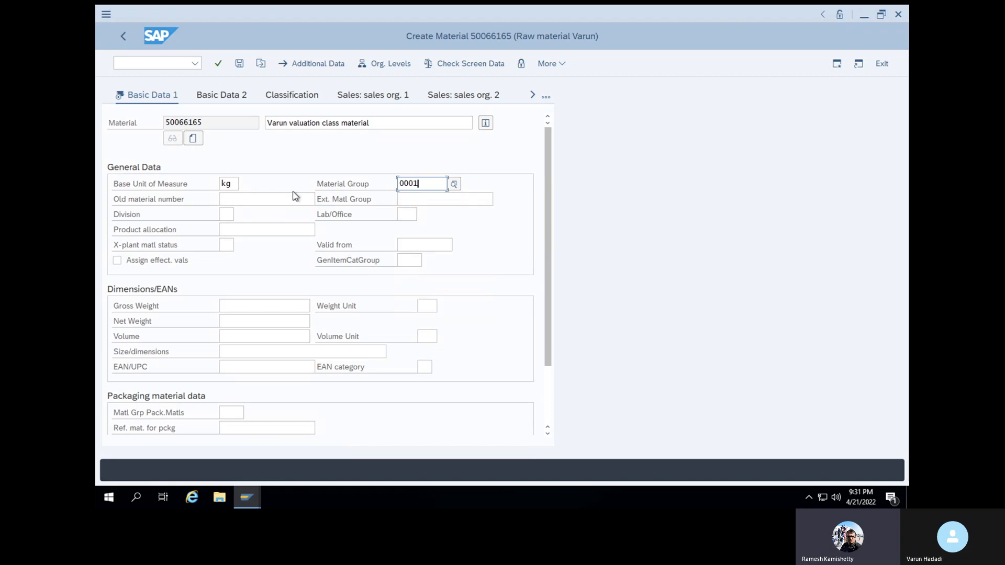
scroll(293, 197, "down", 3)
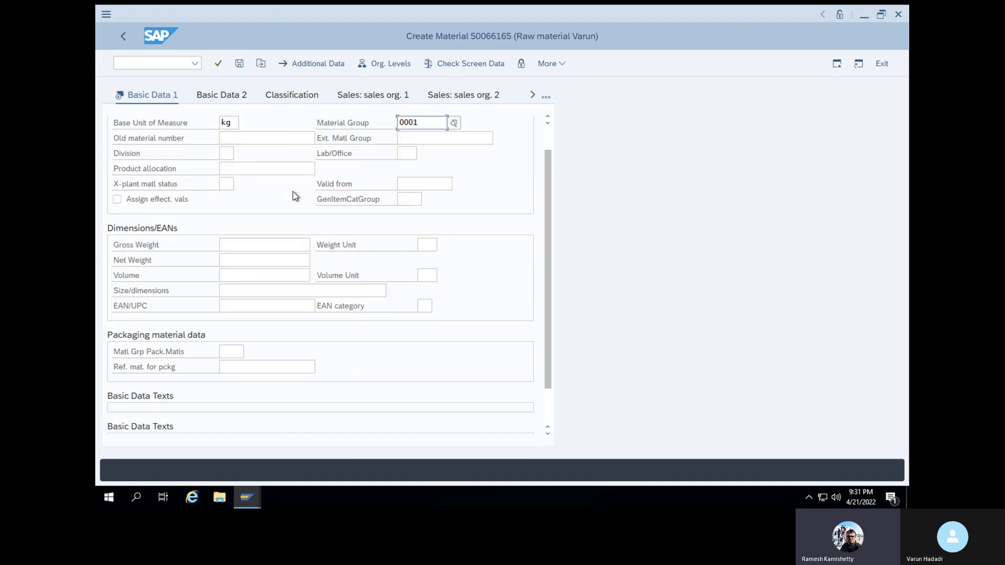
left_click(218, 63)
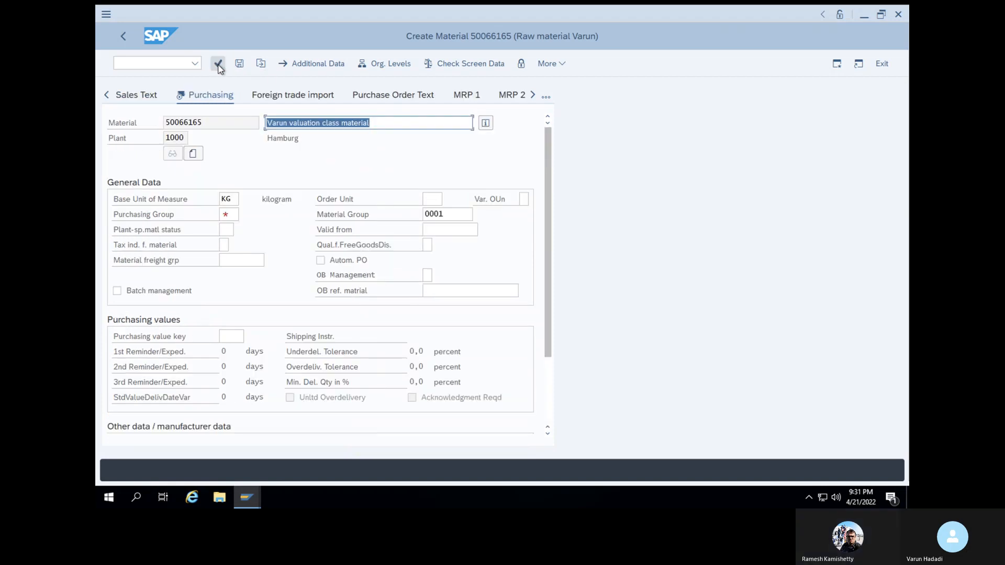
Pick purchasing group 001 from history, then confirm through plant data to the Accounting 1 view
left_click(229, 217)
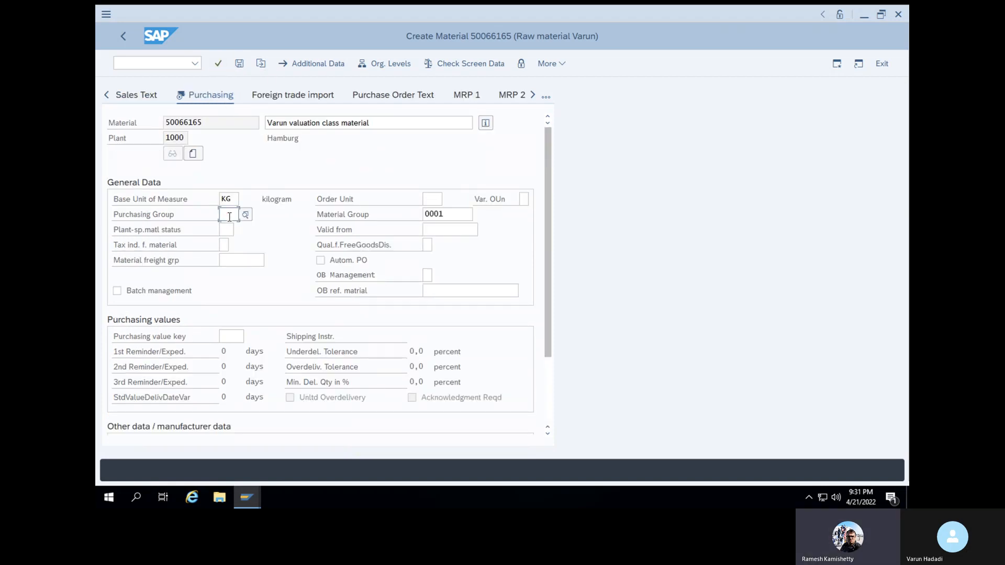
left_click(229, 217)
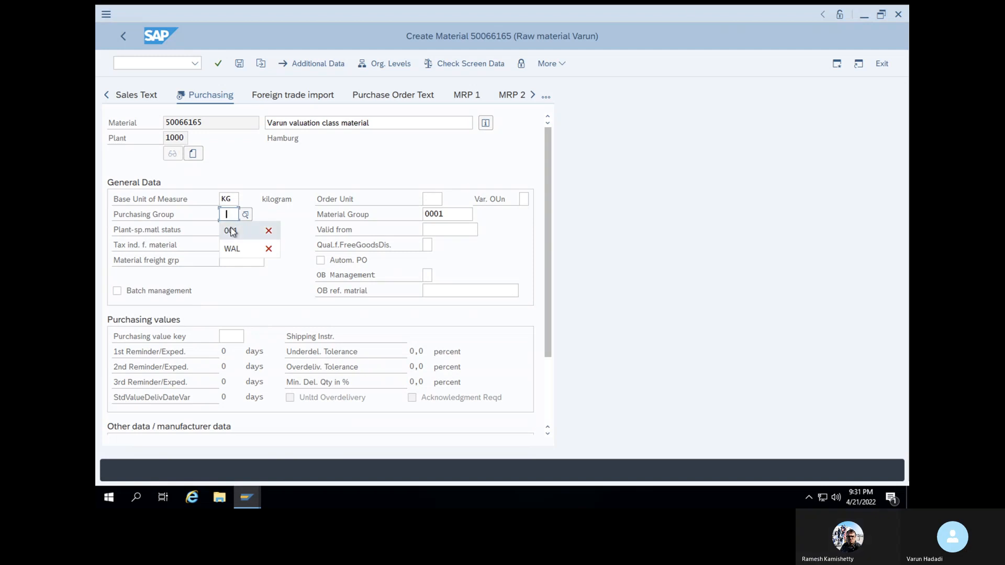
left_click(230, 232)
left_click(218, 63)
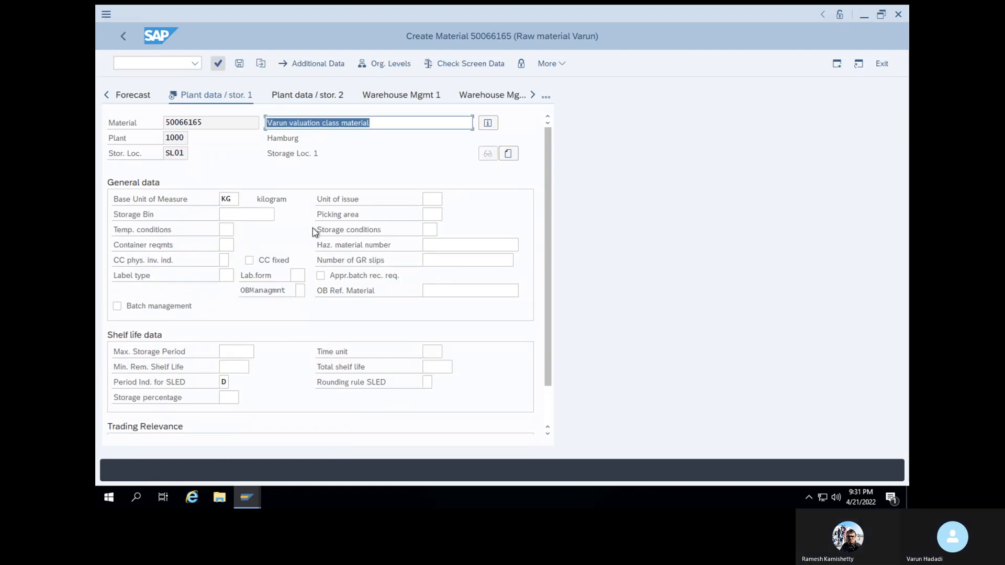
scroll(313, 228, "down", 2)
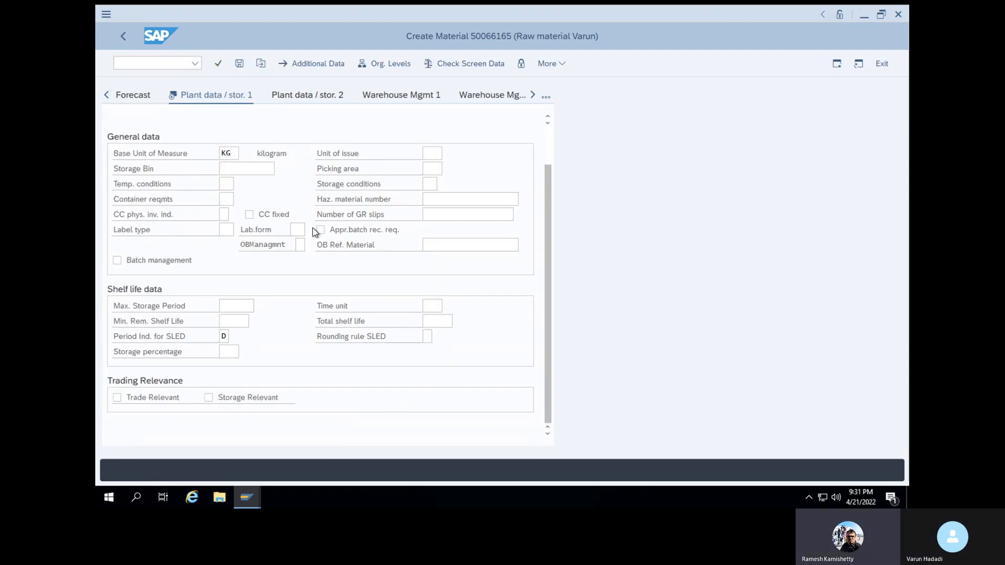
left_click(219, 64)
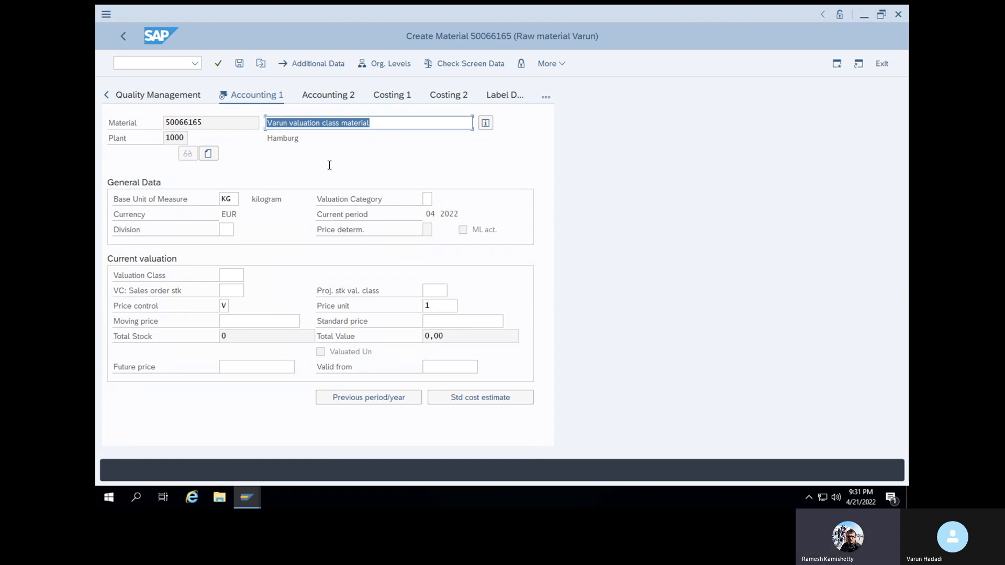
Set the valuation class to V001 and check the accounting data
left_click(230, 273)
key("F4")
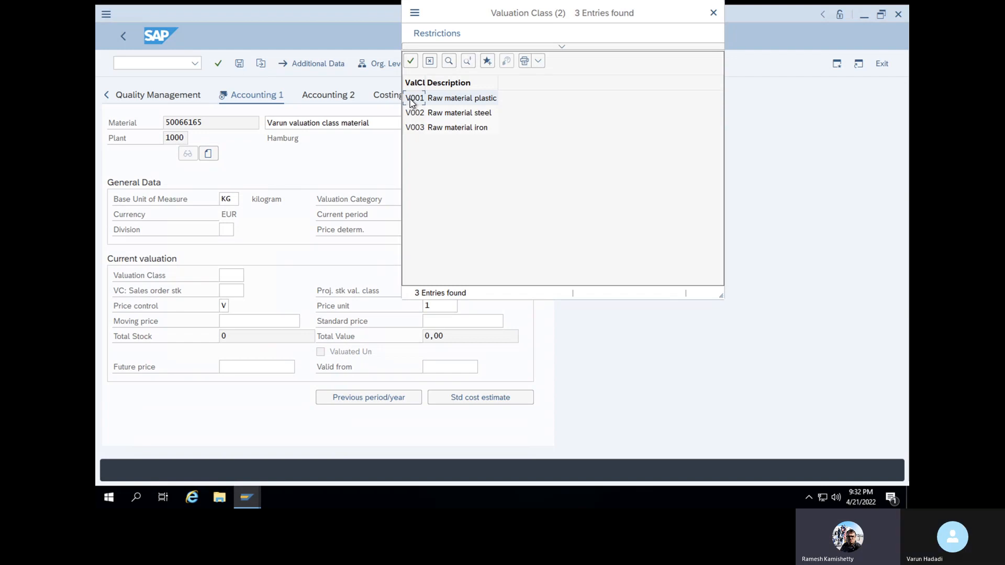
left_click(410, 60)
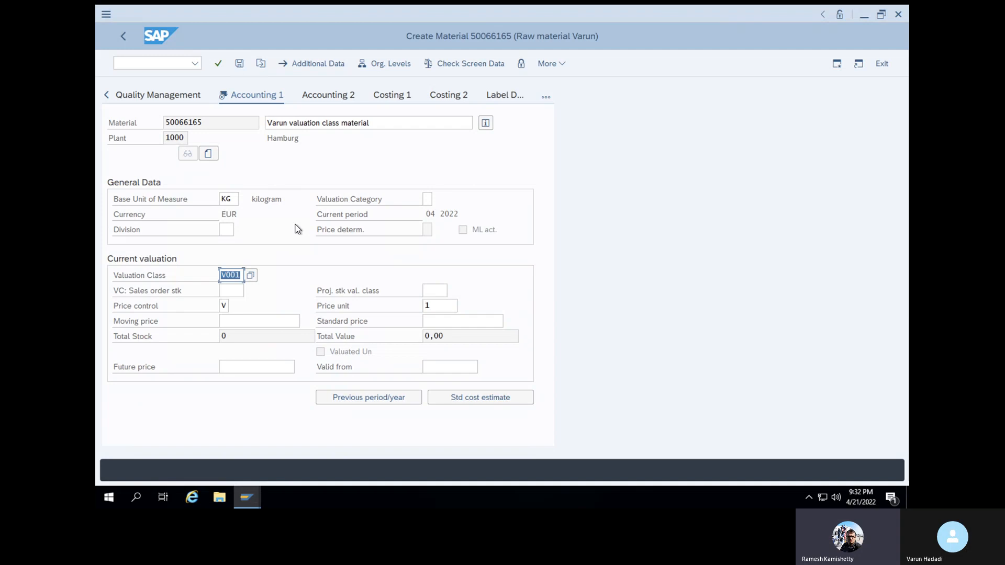
left_click(219, 66)
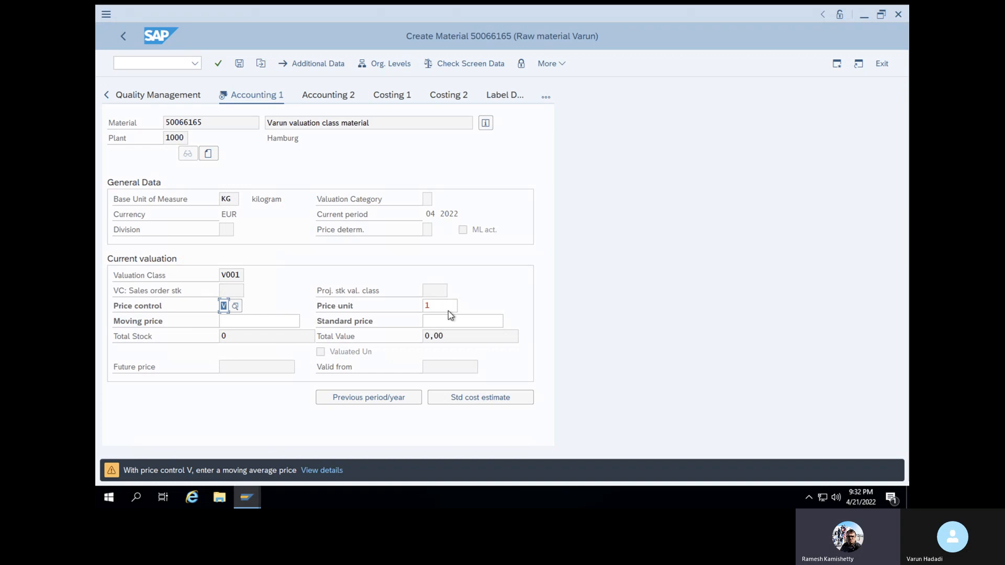
Enter moving price 100 and save material 50066165
left_click(272, 322)
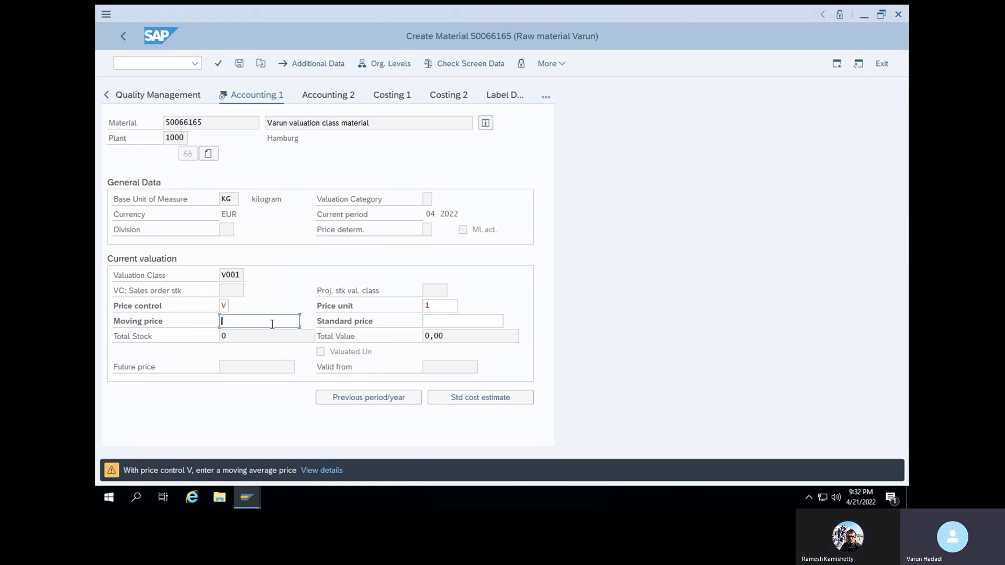
type("100")
left_click(218, 63)
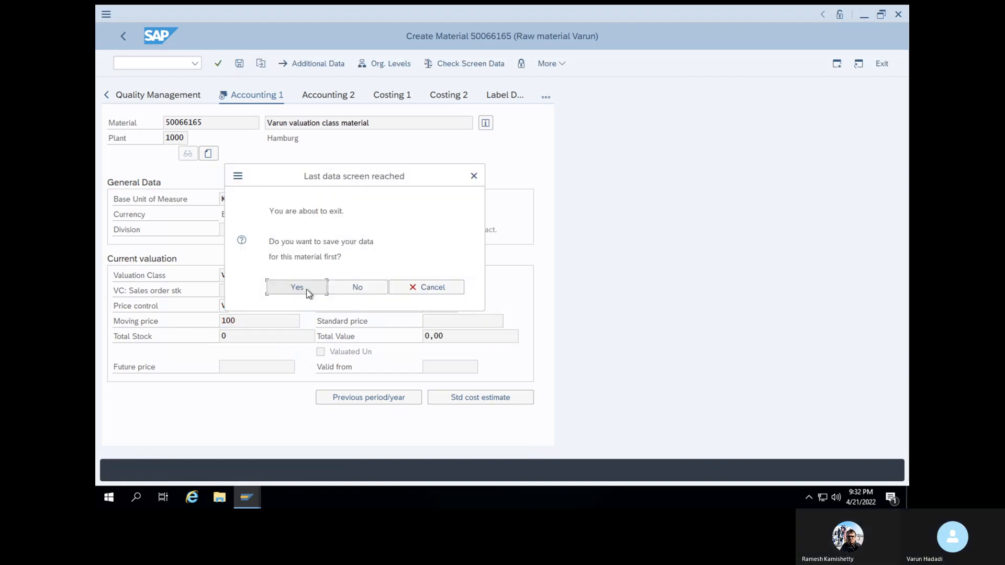
left_click(309, 291)
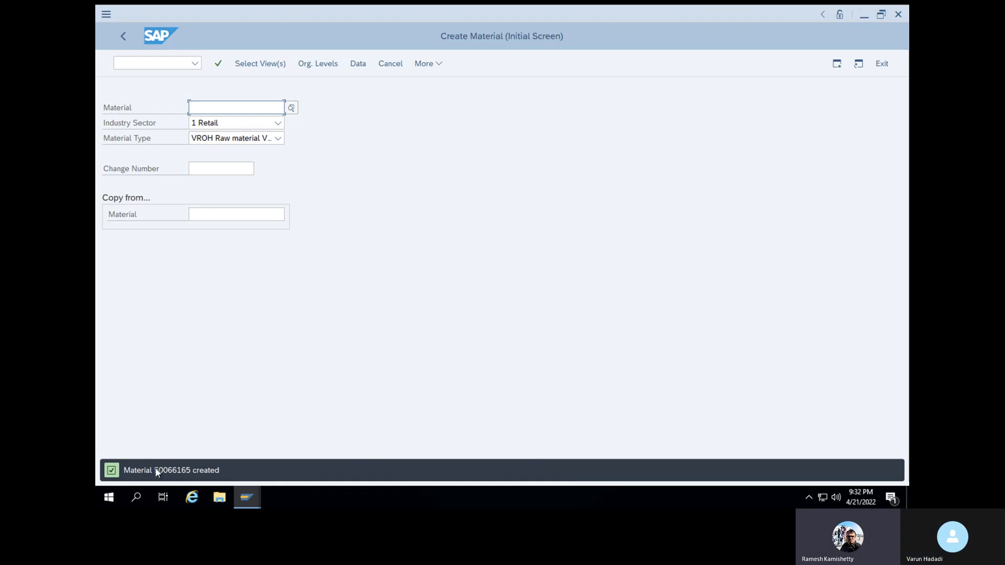
Copy the new material number and open Create Purchase Order with /nme21n
left_click_drag(156, 475, 192, 476)
key("ctrl+c")
left_click(169, 64)
type("/n")
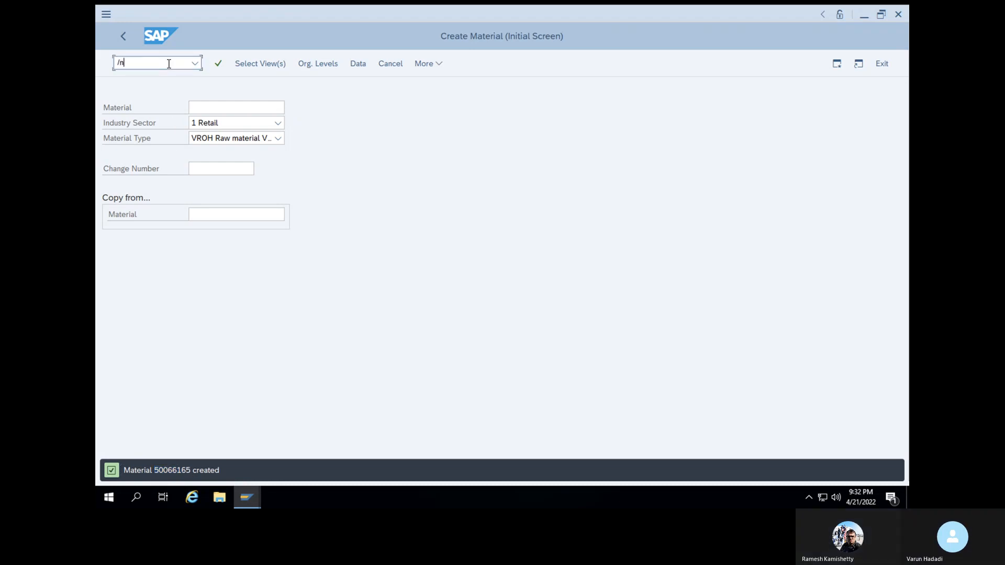
type("me21n")
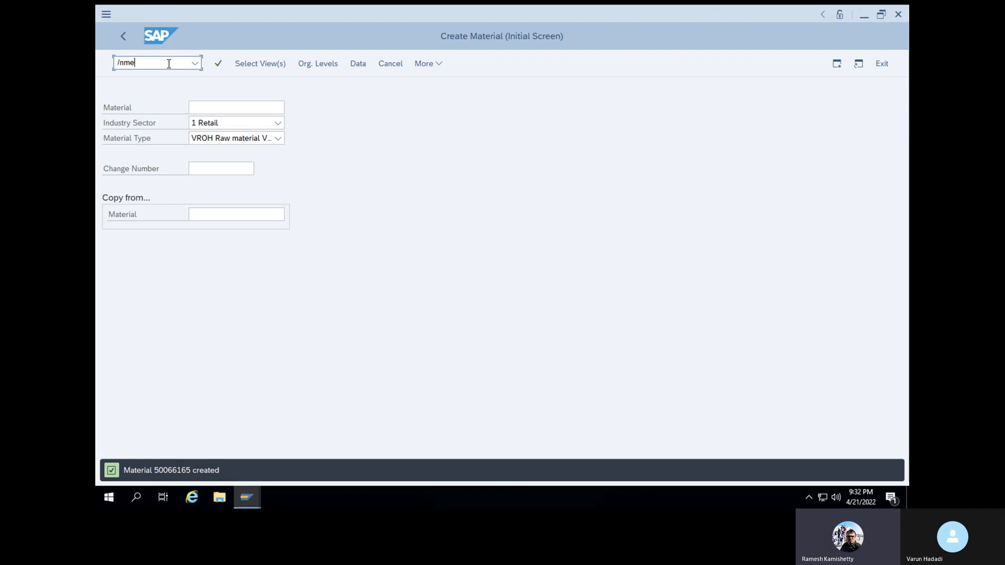
key("Return")
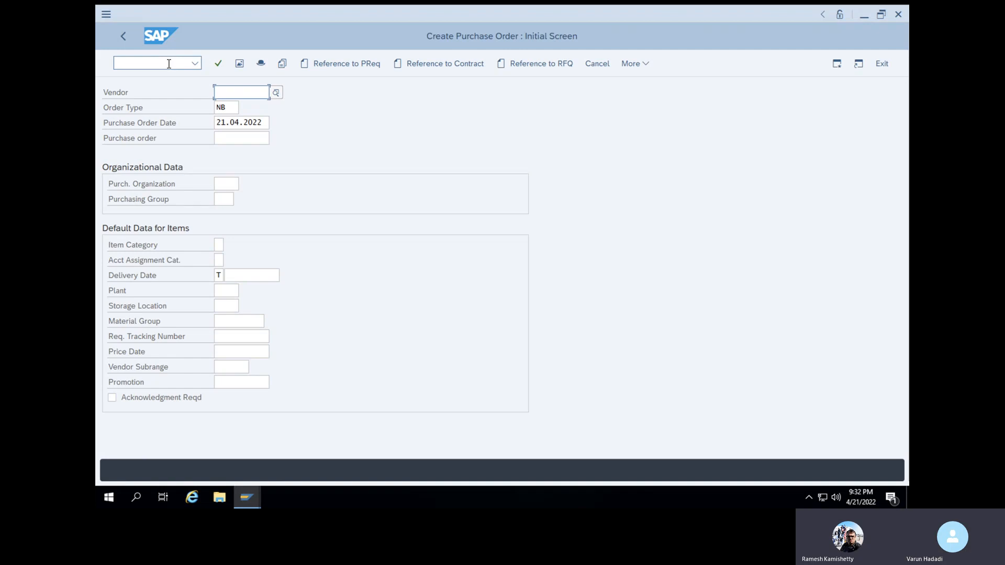
type("/nme21n")
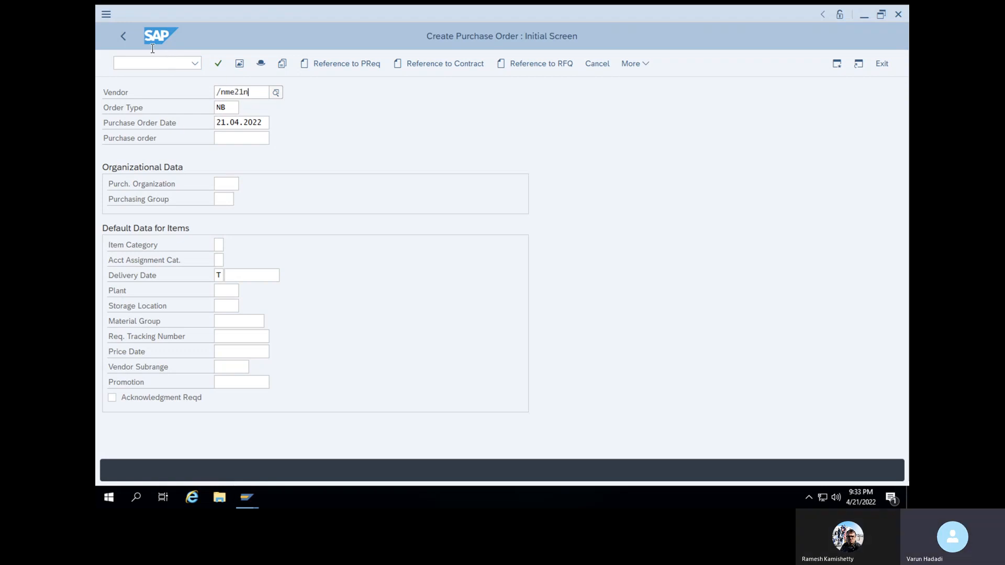
key("Return")
left_click(141, 64)
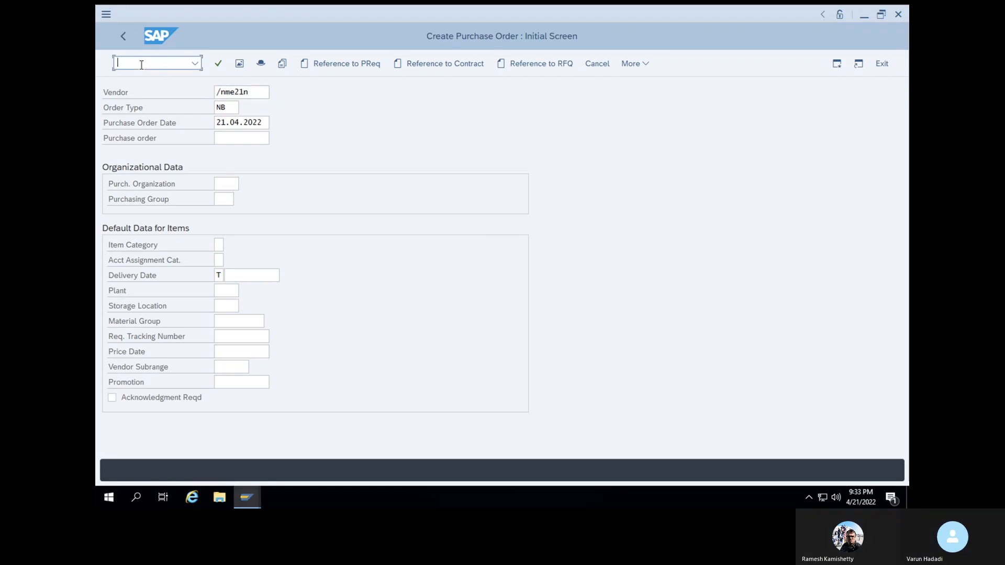
type("/nme21n")
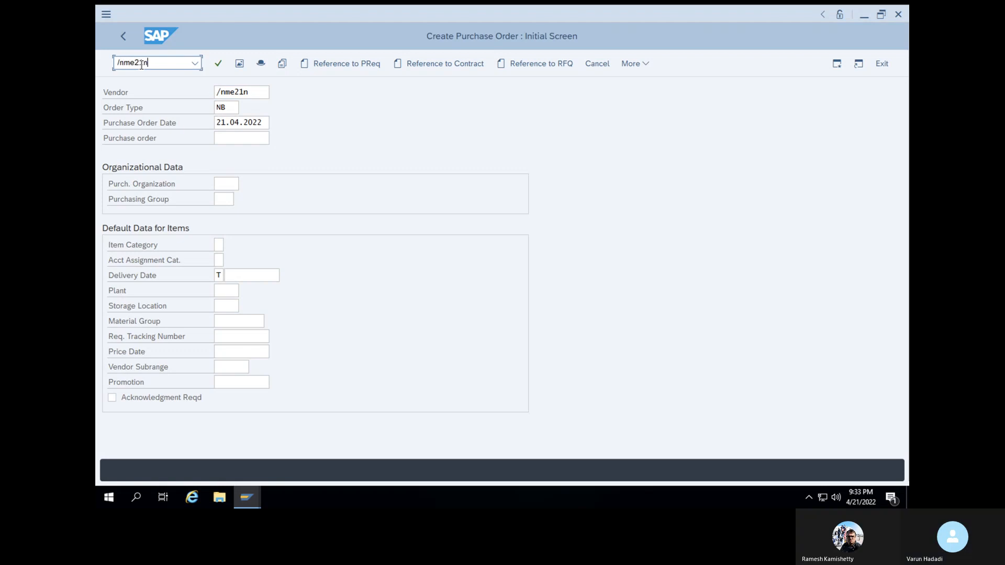
key("Return")
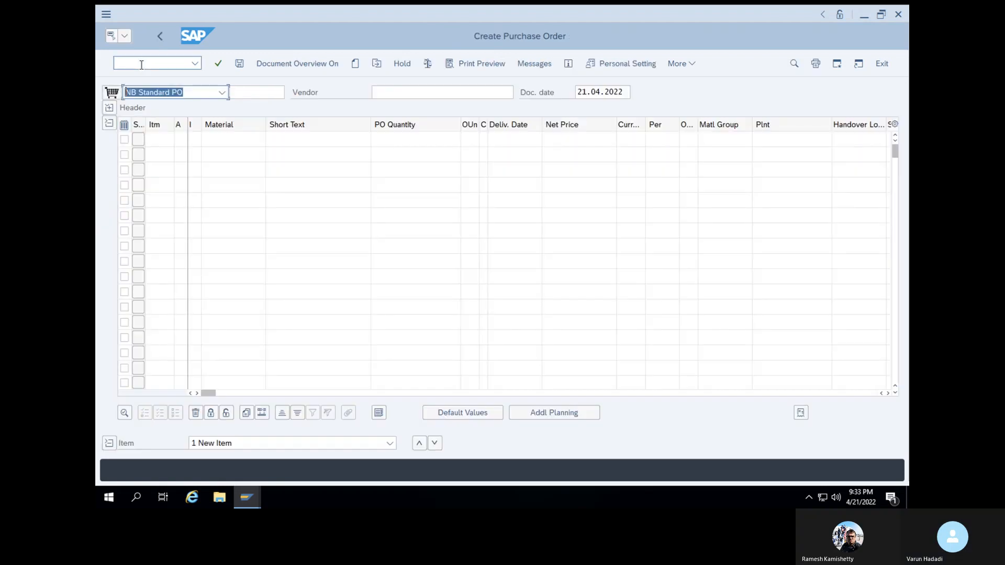
Choose a previously used vendor and add material 50066165 as item 10
left_click(330, 106)
left_click(417, 92)
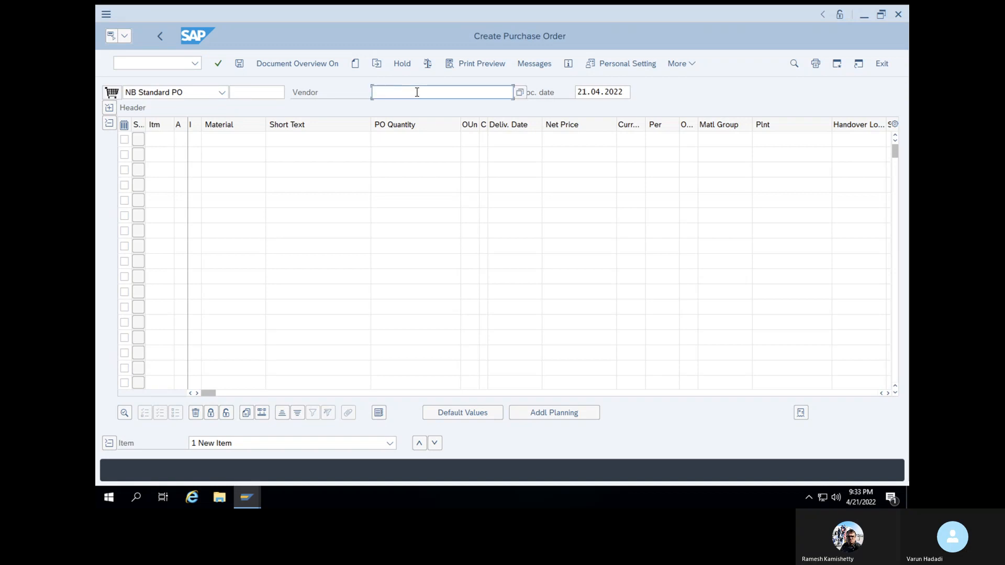
left_click(417, 92)
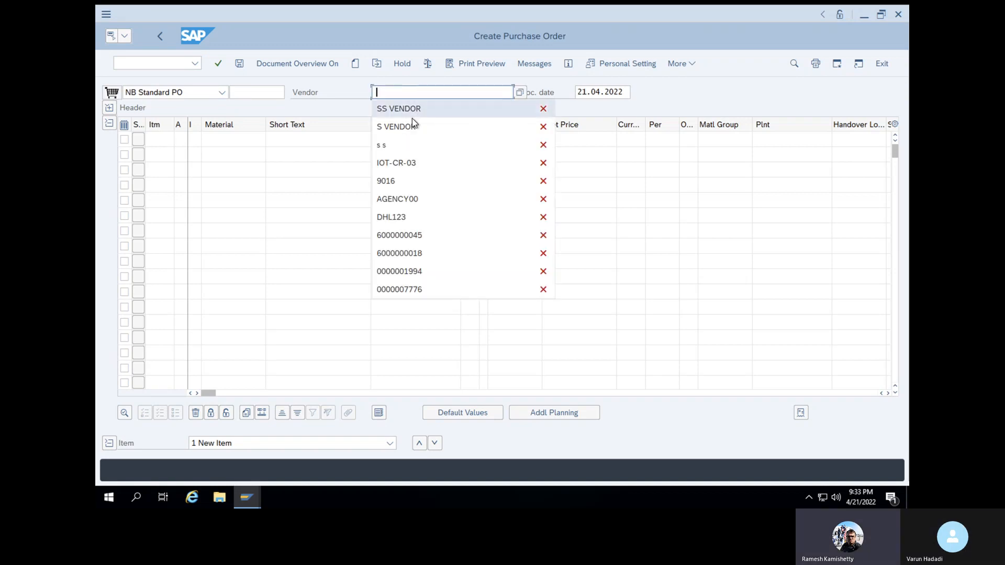
left_click(398, 217)
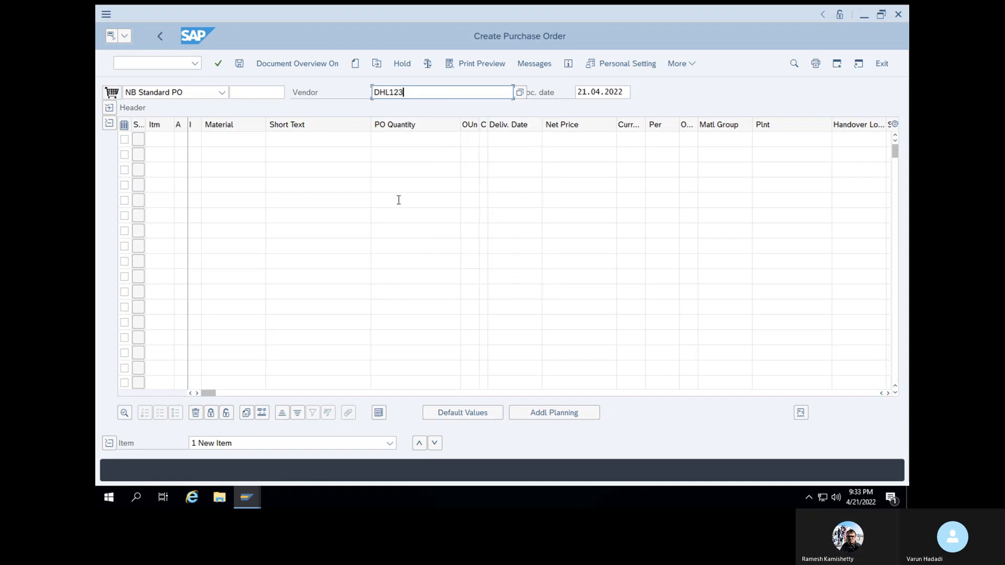
left_click(251, 139)
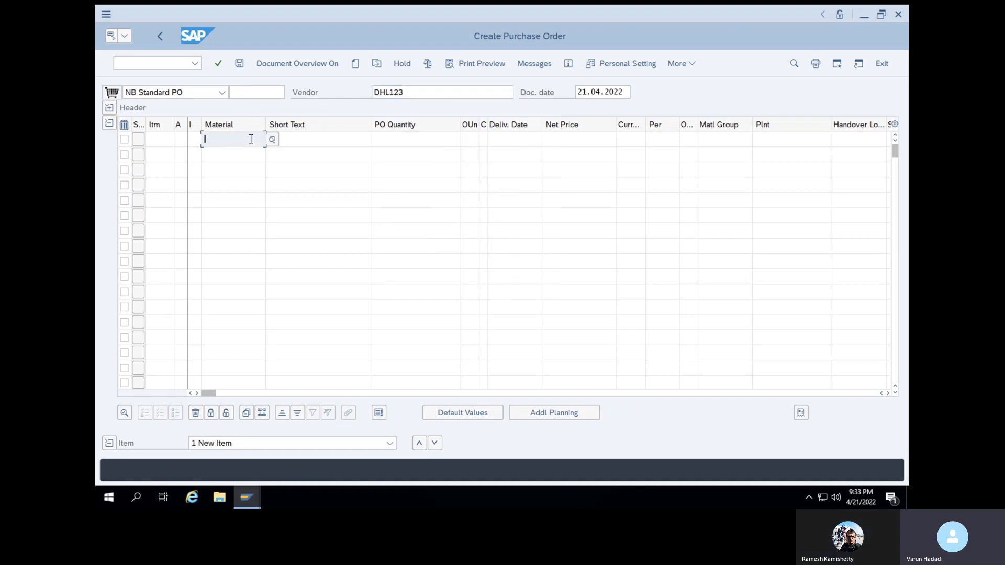
key("ctrl+v")
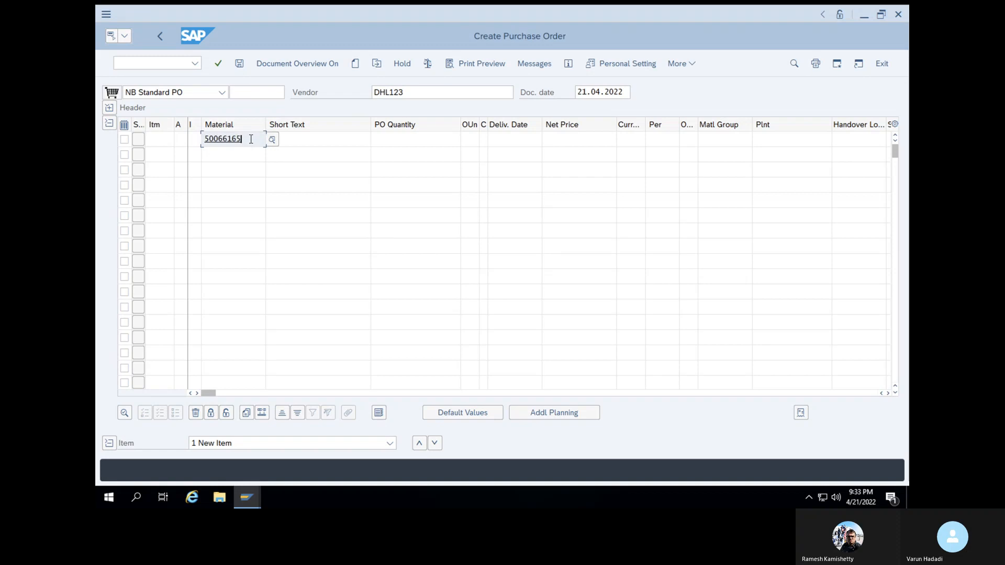
left_click(301, 140)
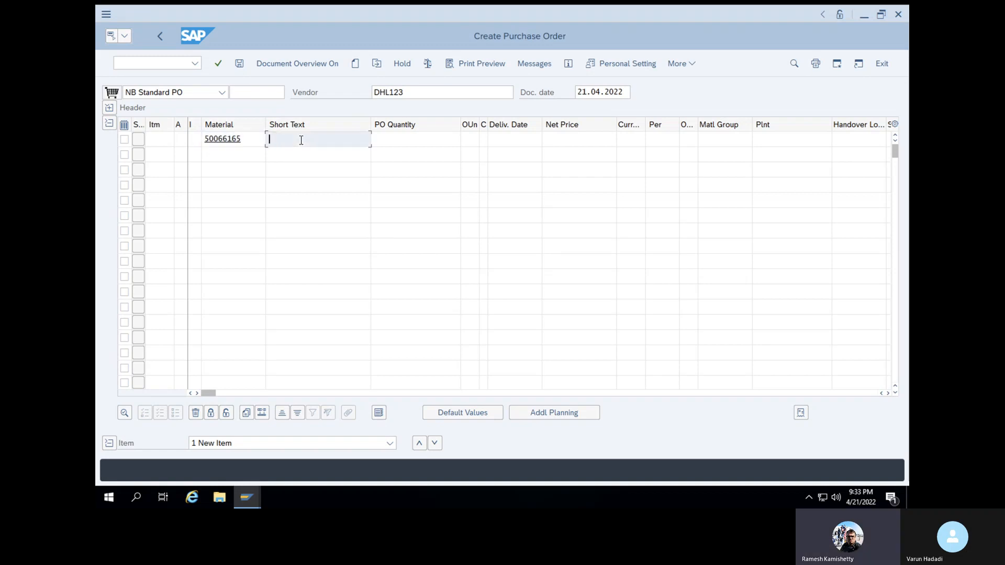
key("Return")
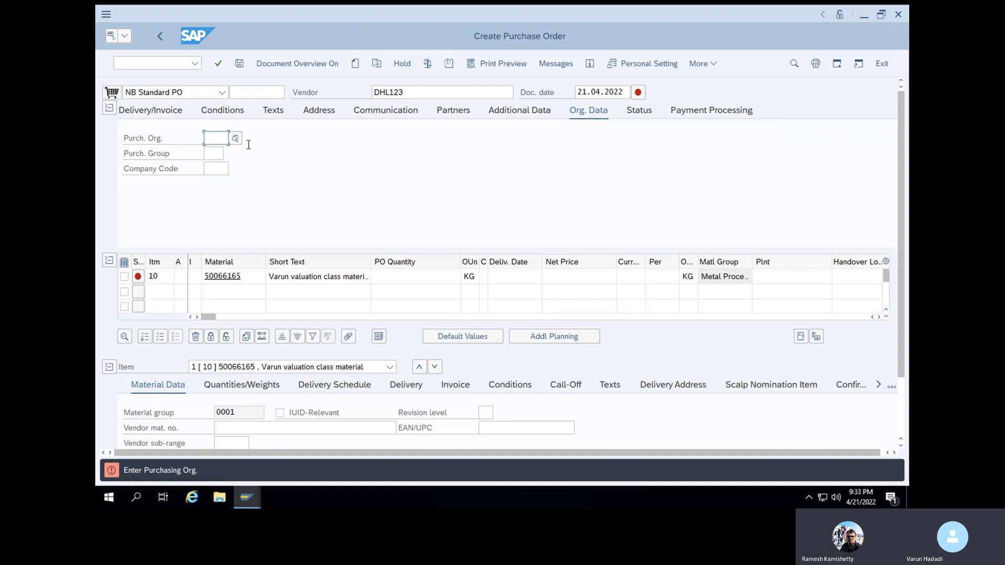
Set purchasing organization 1000, purchasing group 001 and company code 1000
left_click(210, 138)
left_click(217, 155)
left_click(212, 154)
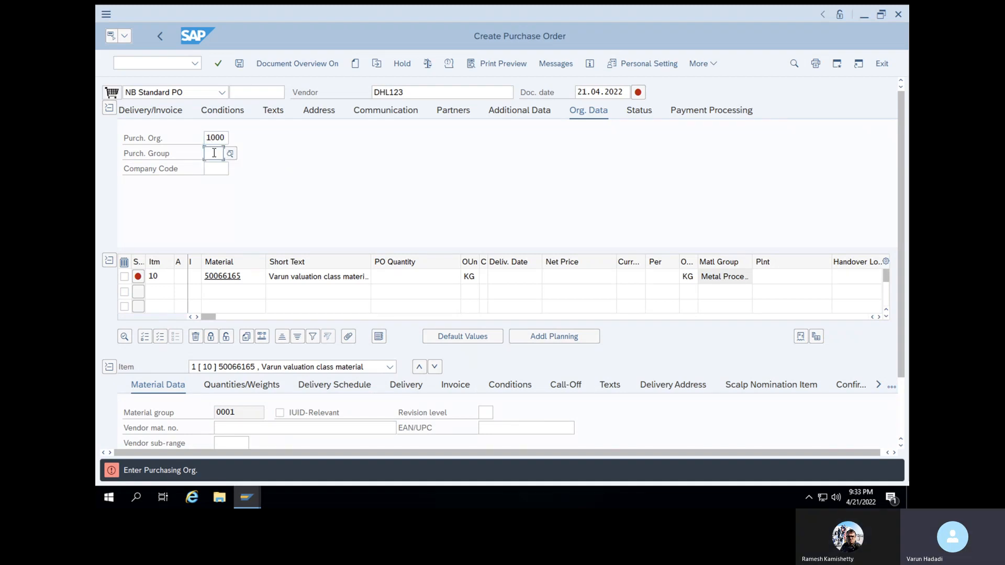
left_click(214, 170)
left_click(214, 169)
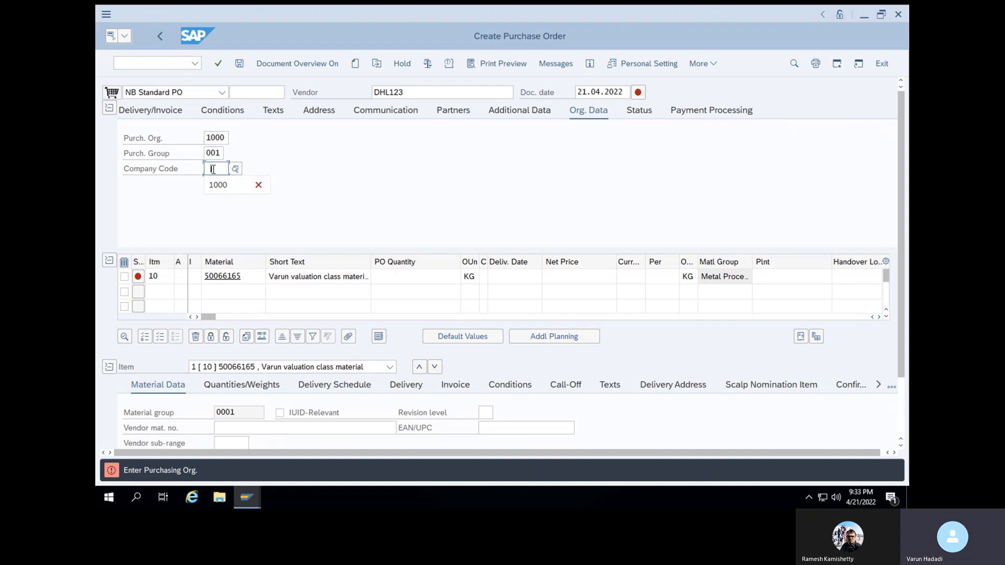
left_click(215, 186)
key("Return")
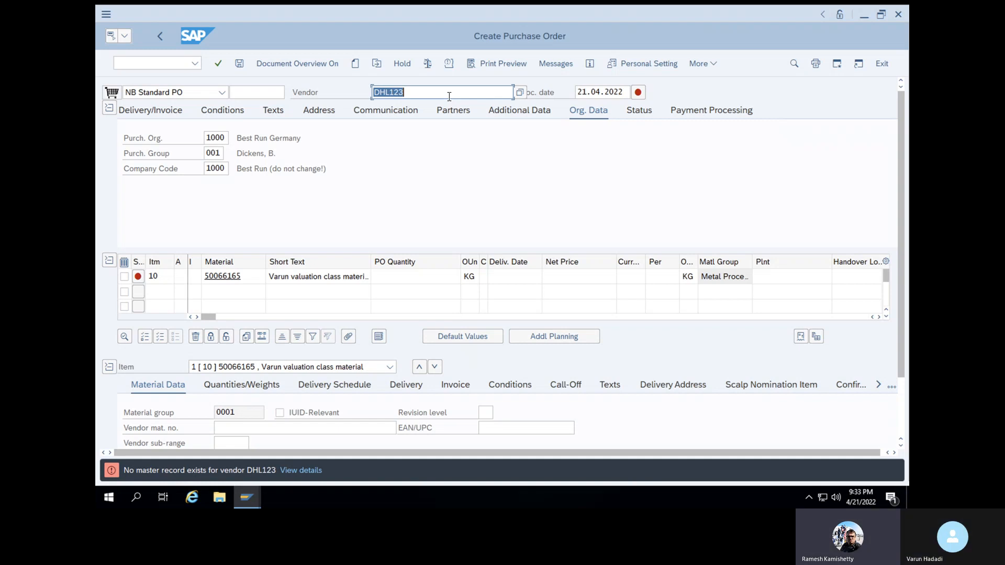
Replace the rejected vendor with a valid one and set the item's plant to 1000
key("BackSpace")
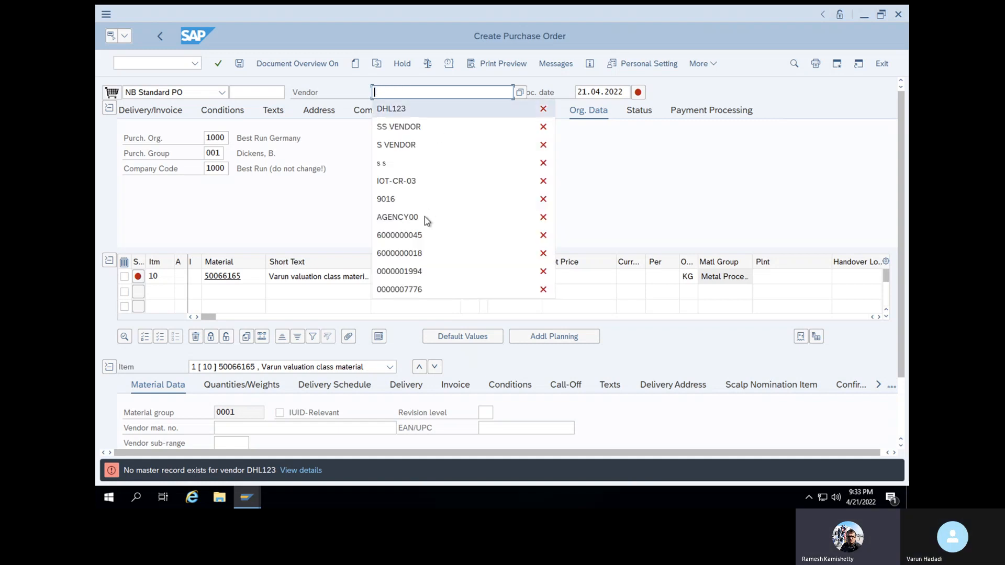
left_click(402, 129)
key("Return")
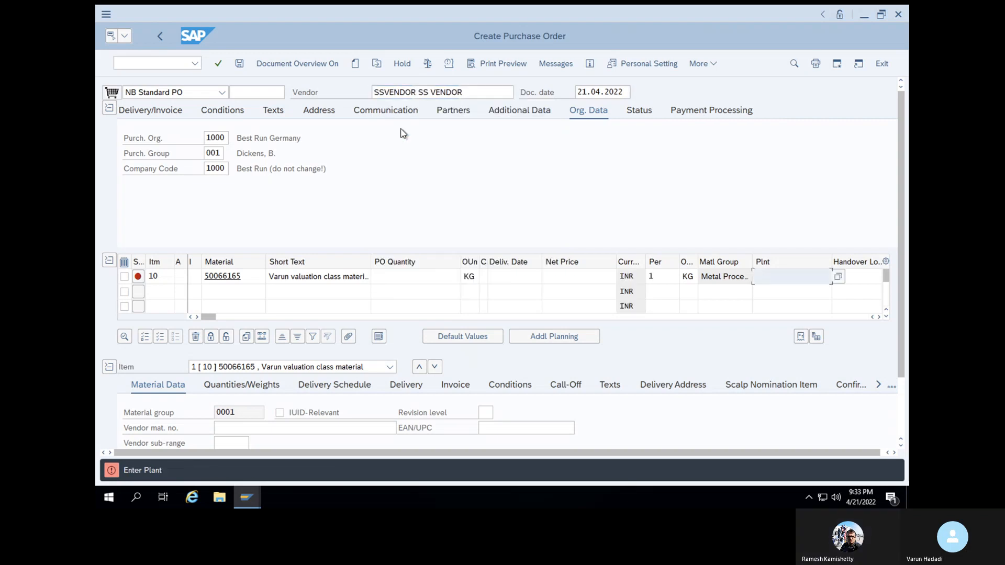
left_click(768, 276)
left_click(768, 294)
key("Return")
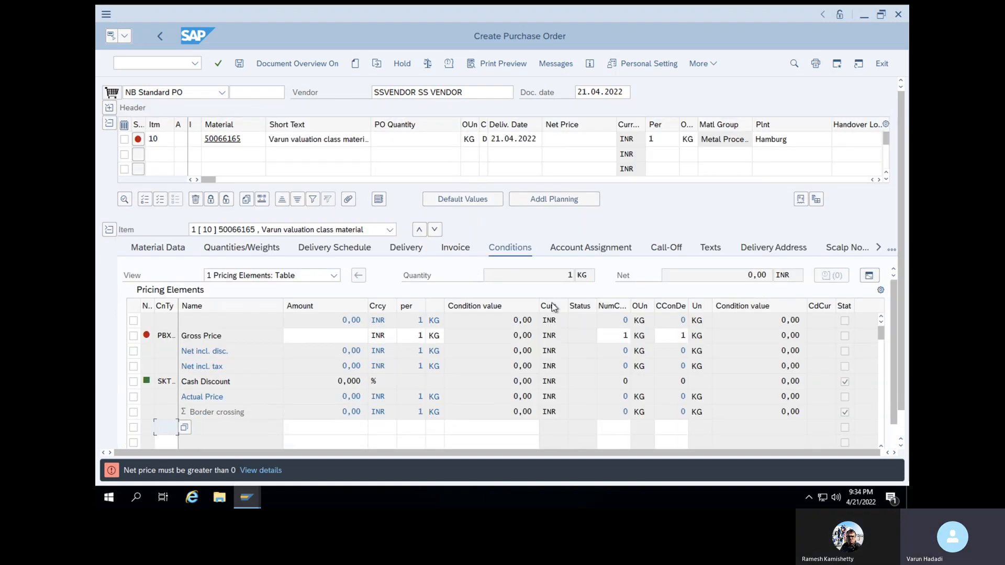
Give item 10 a net price of 200 and an order quantity of 10
left_click(563, 143)
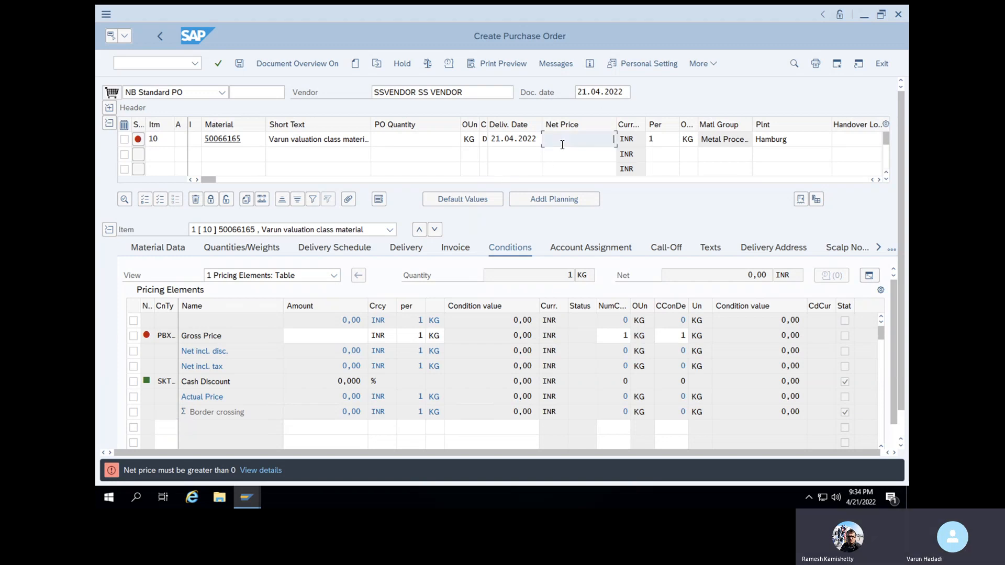
left_click(562, 145)
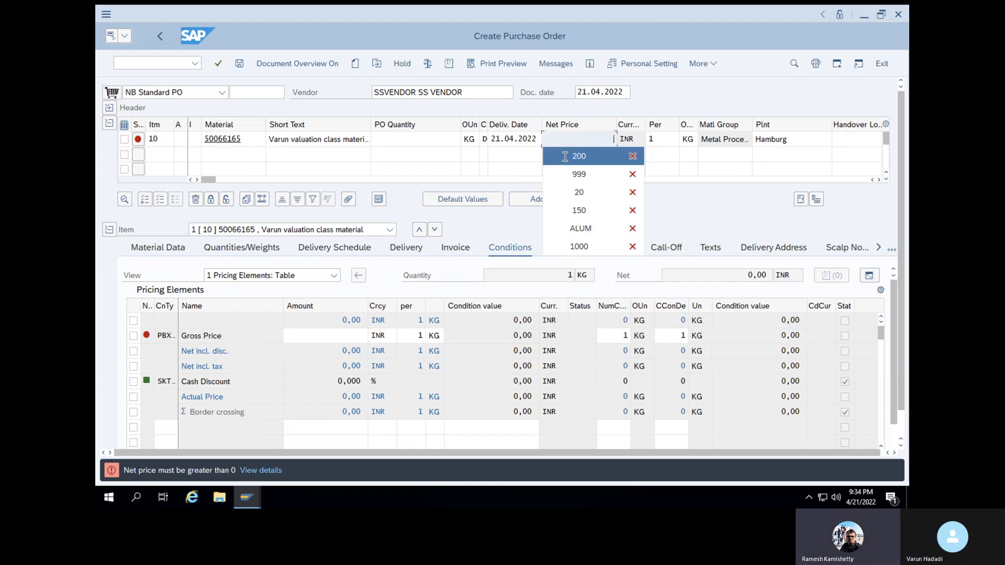
left_click(565, 157)
key("Return")
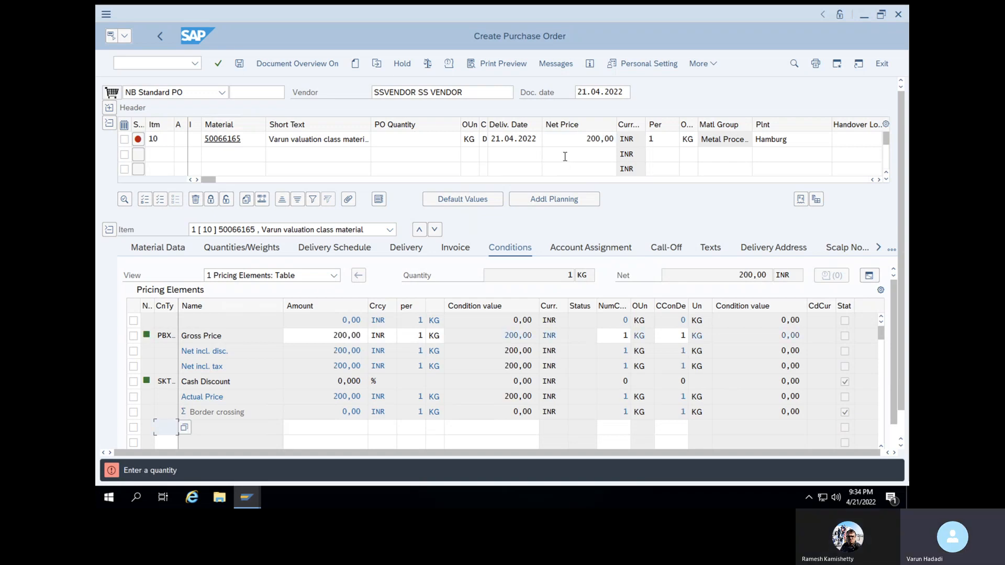
left_click(442, 141)
type("10")
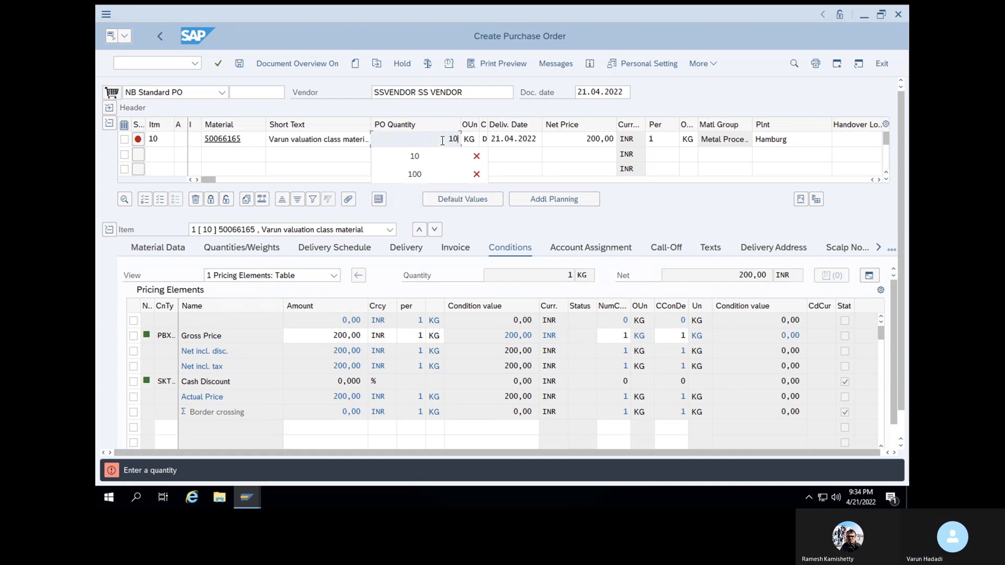
key("Return")
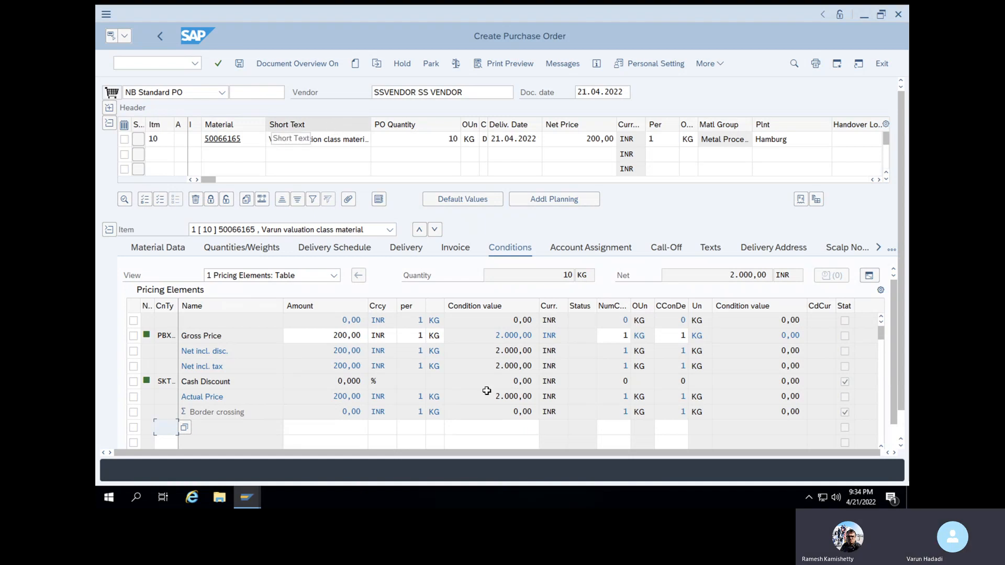
Enter storage location SL01 for item 10
left_click(859, 140)
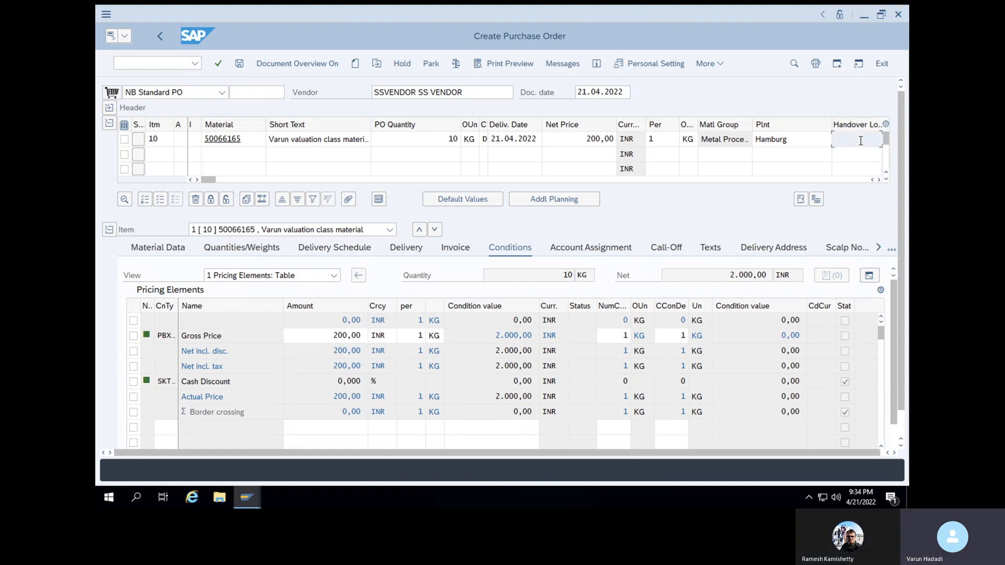
left_click(880, 181)
left_click(881, 181)
left_click(881, 181)
left_click(881, 181)
left_click(880, 181)
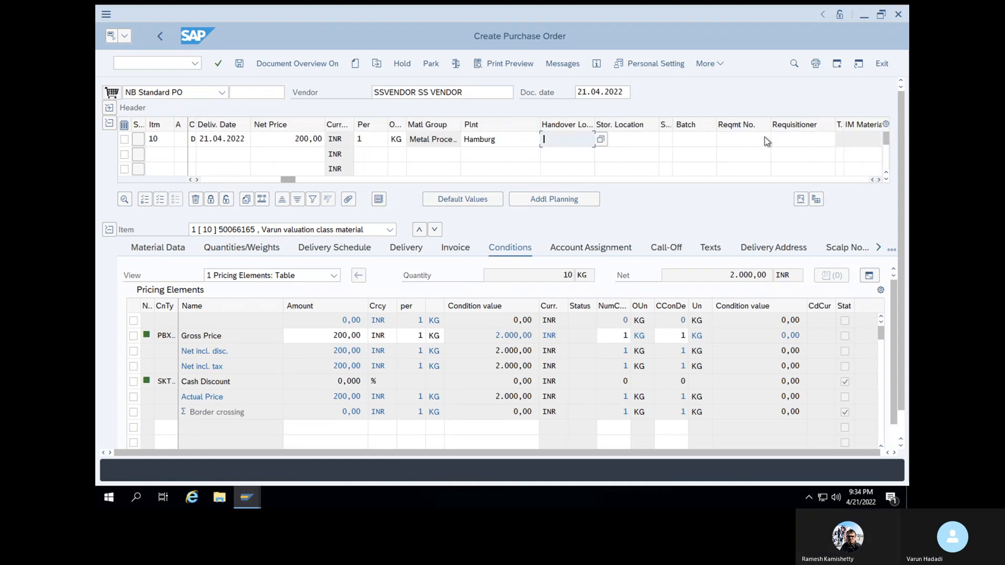
left_click(643, 141)
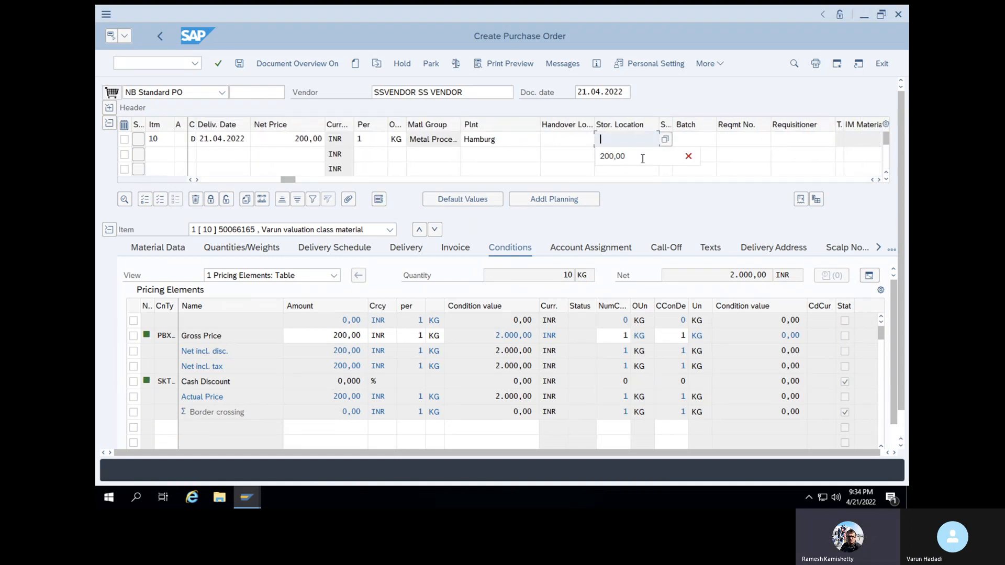
type("SL")
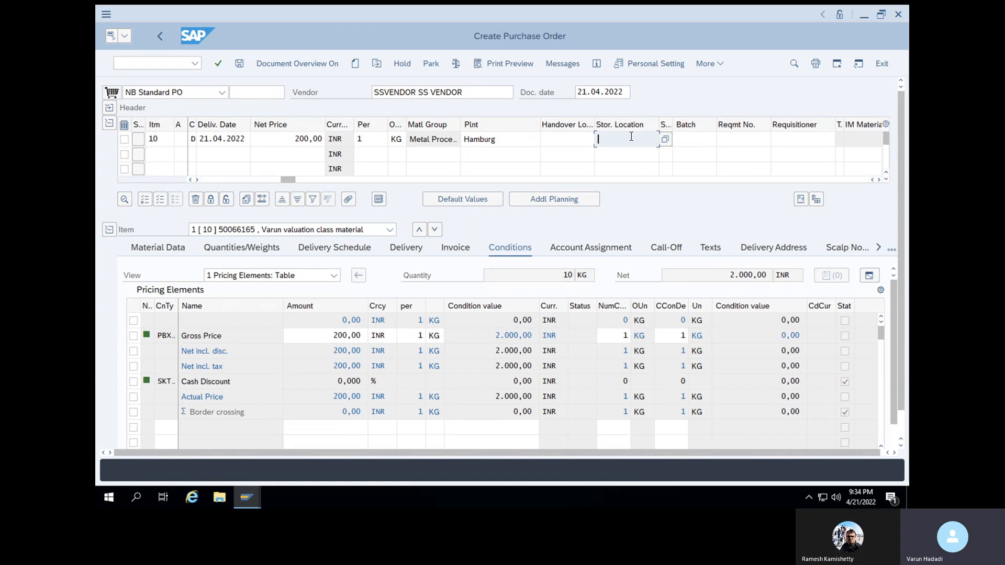
type("01")
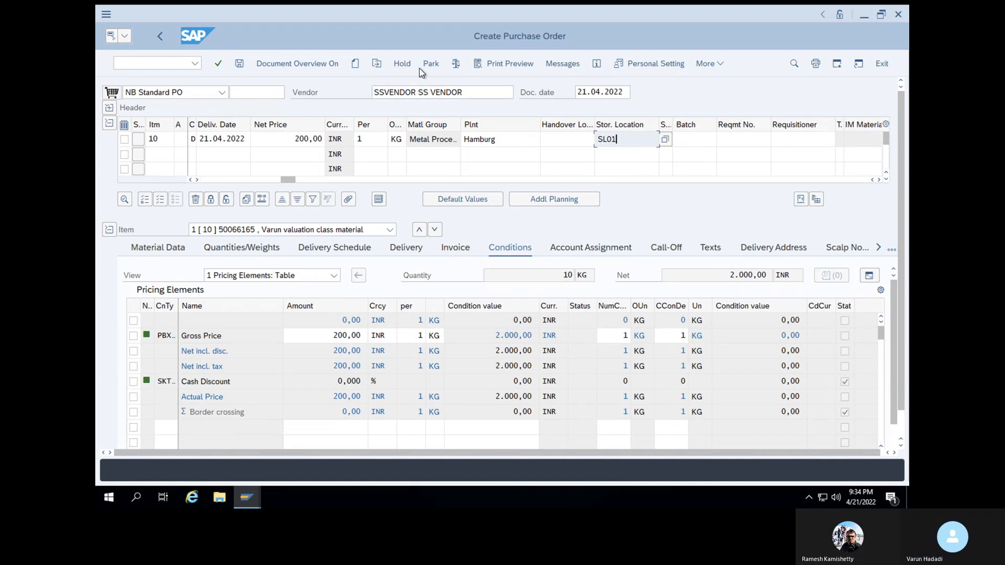
left_click(454, 65)
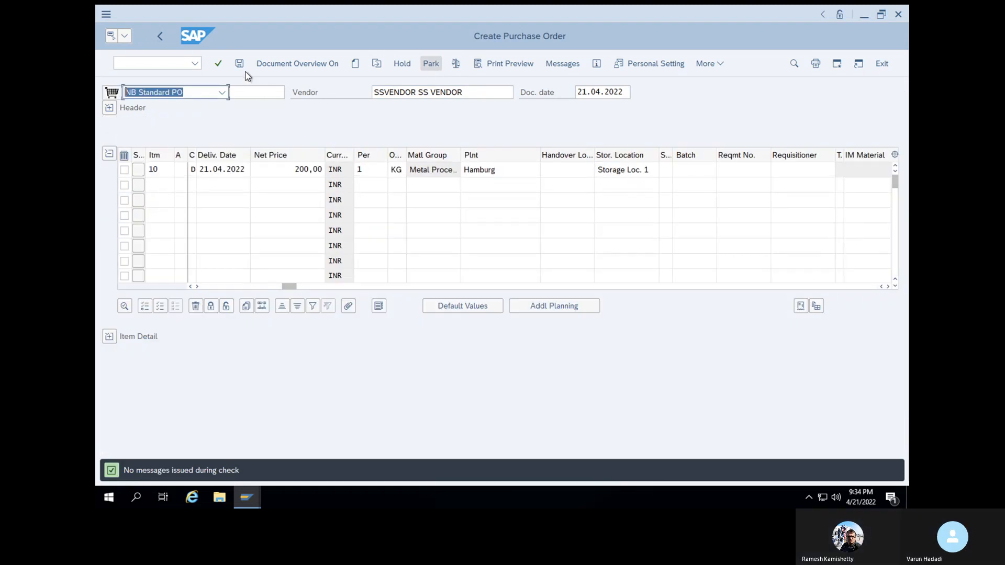
left_click(239, 65)
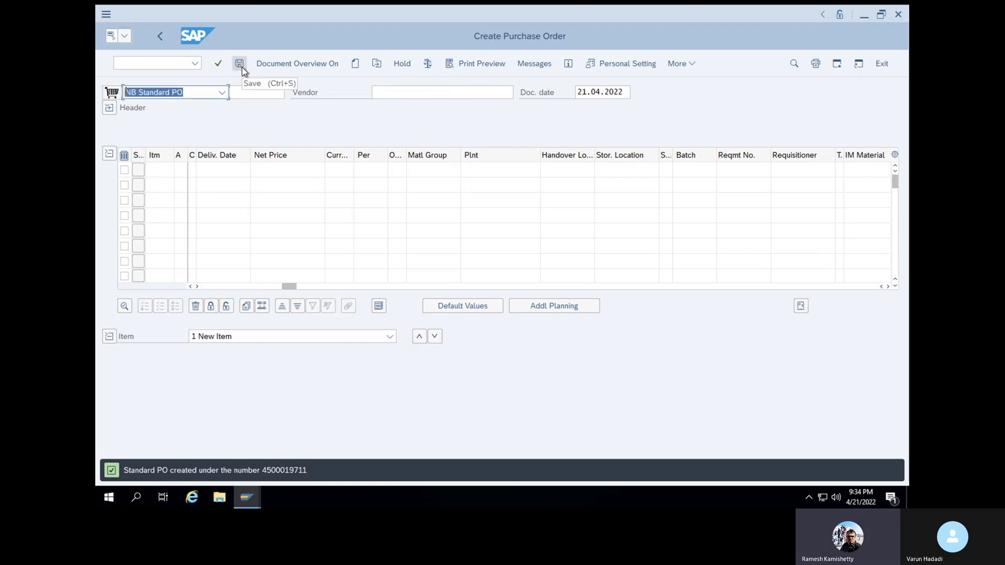
left_click_drag(263, 469, 310, 471)
key("ctrl+c")
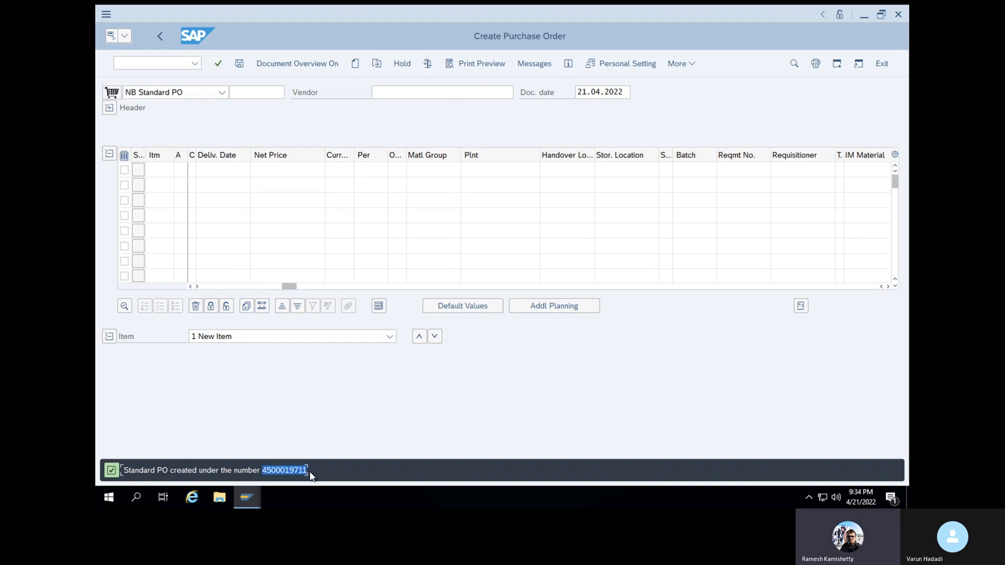
Open the goods receipt for purchase orders with /NMIGO
left_click(148, 65)
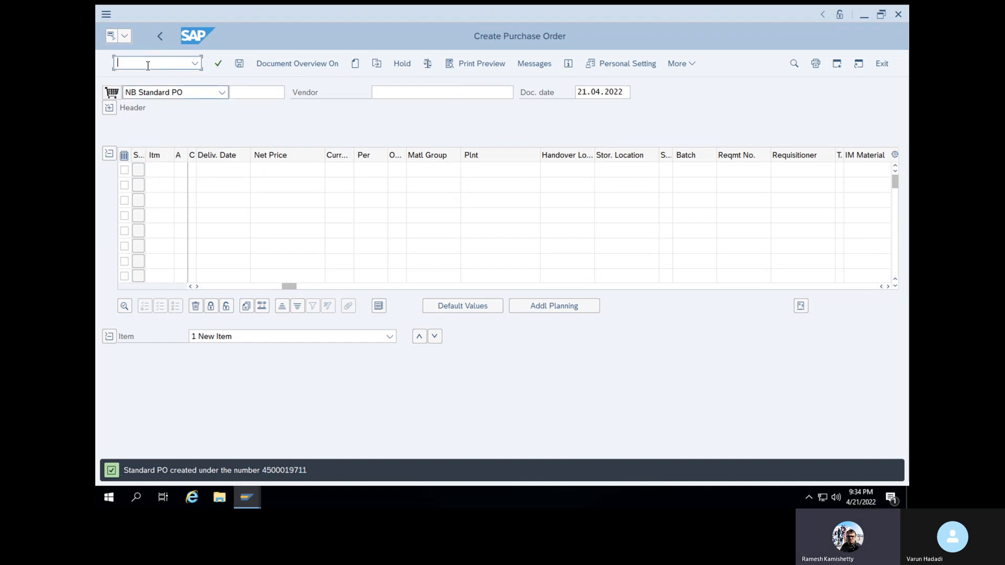
type("/NMIGO")
key("Return")
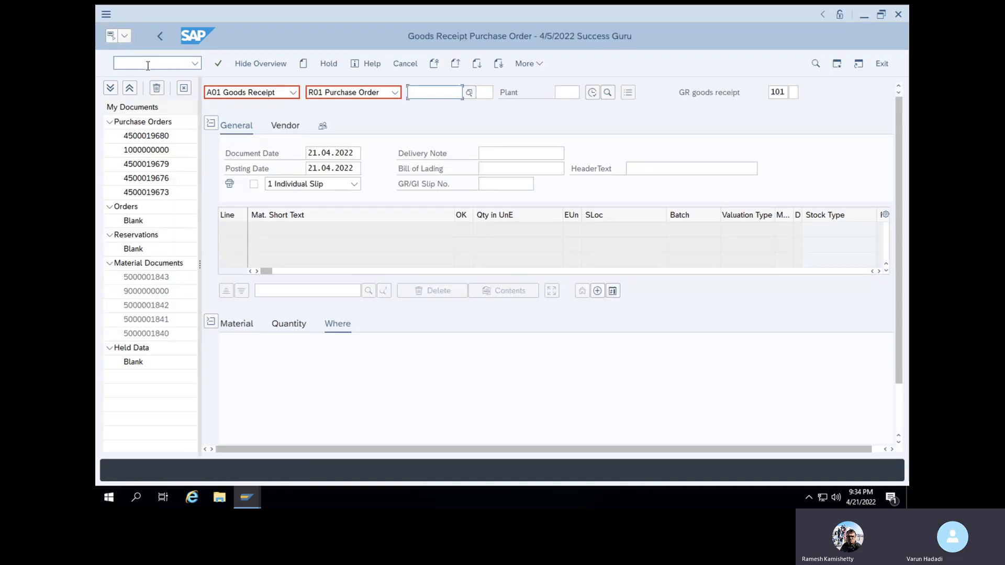
left_click(428, 92)
key("ctrl+v")
key("Return")
key("ctrl+c")
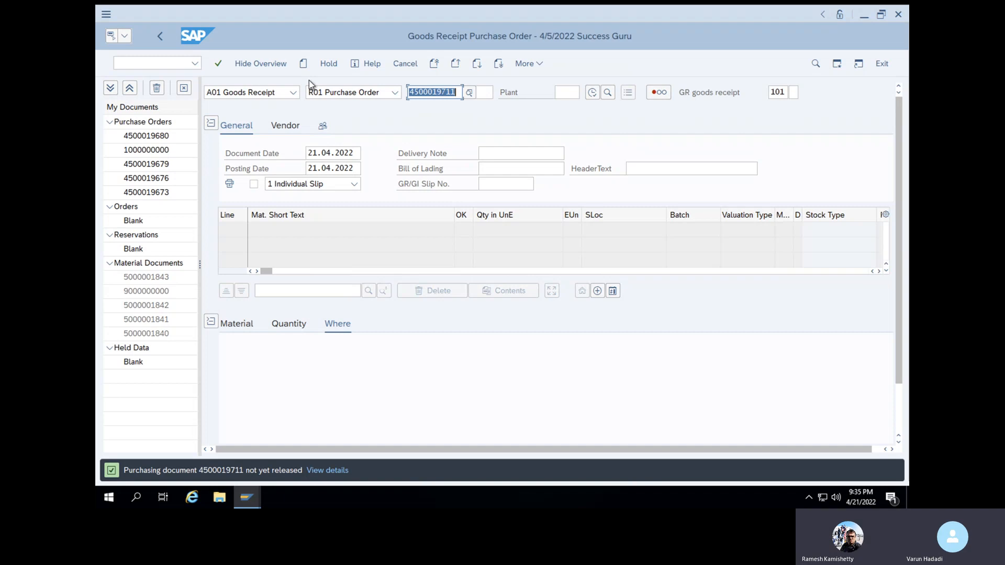
left_click(152, 63)
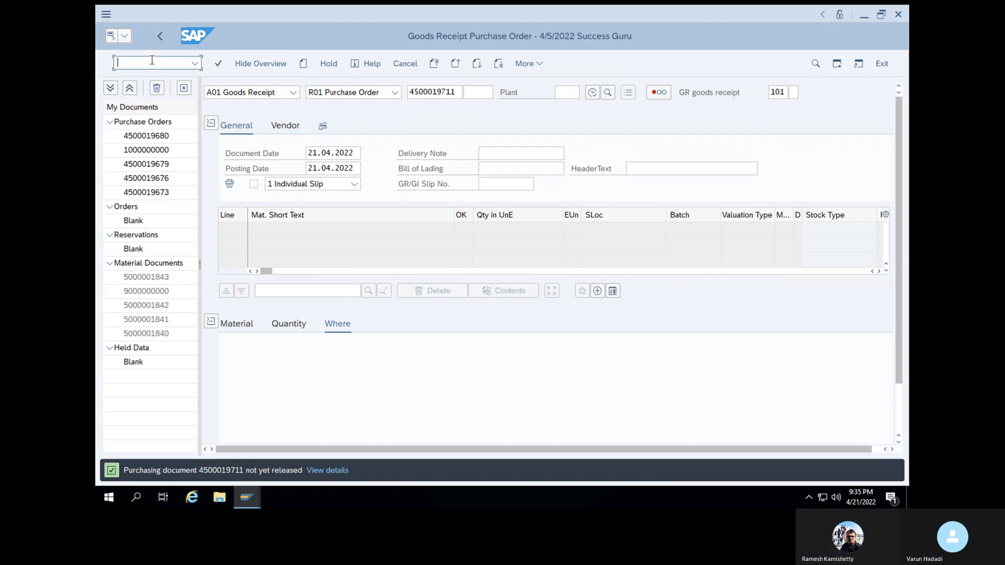
type("/NMIGO")
key("Return")
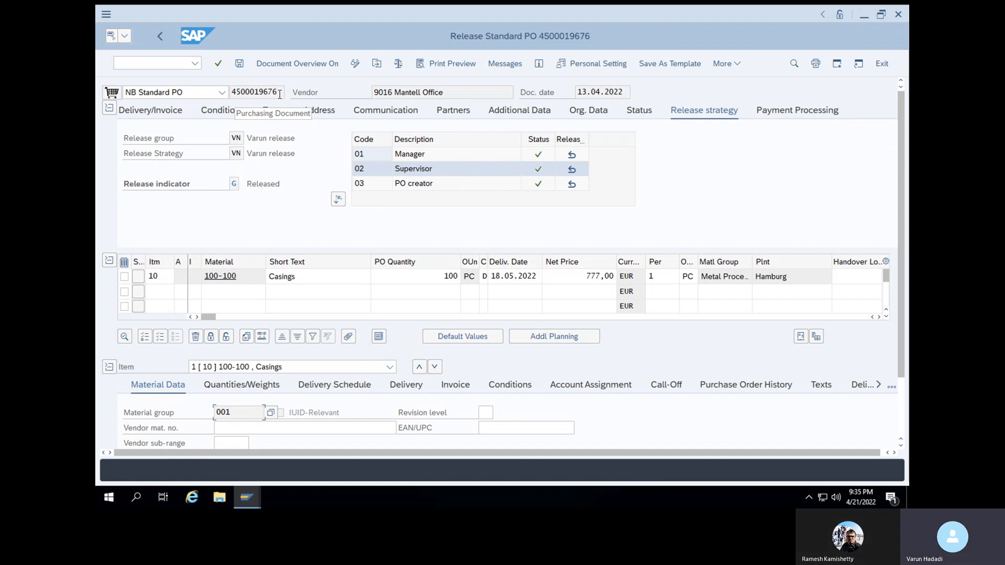
left_click(280, 94)
left_click_drag(280, 95, 223, 97)
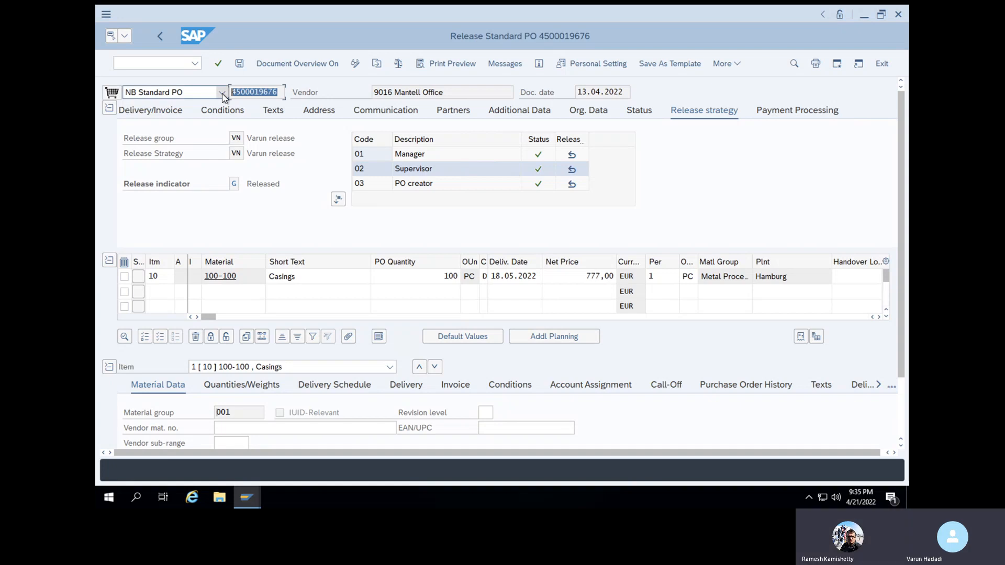
left_click(240, 64)
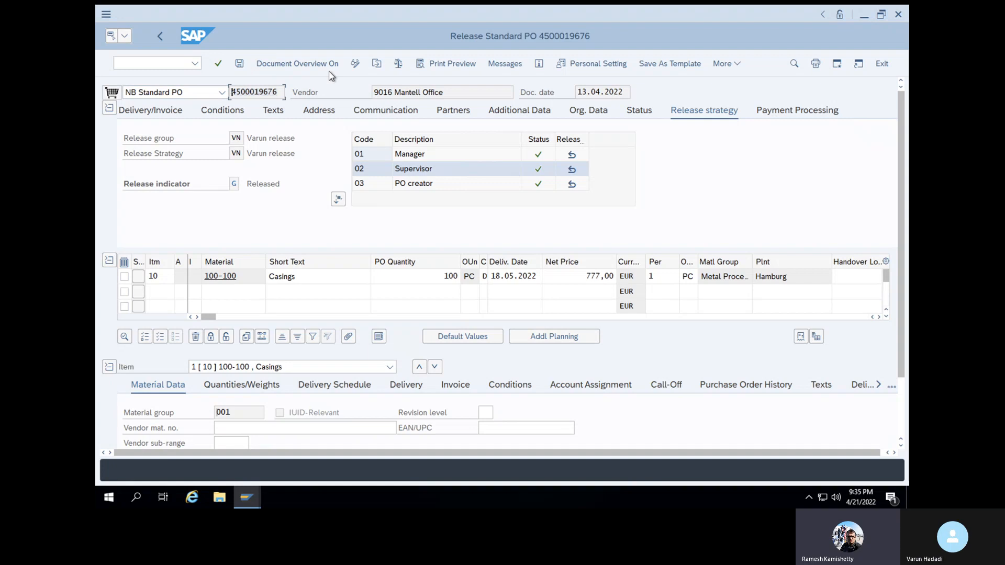
left_click(377, 64)
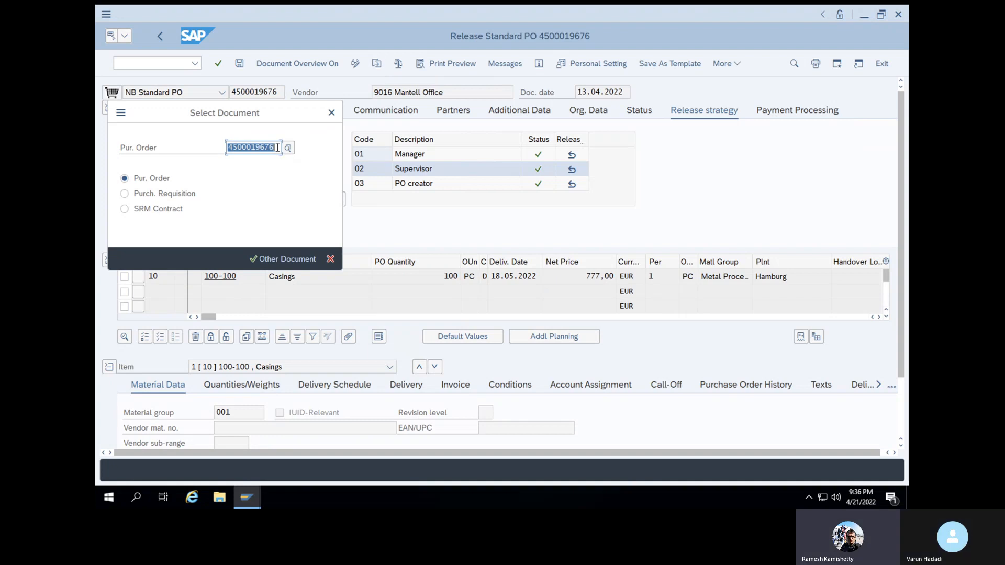
key("BackSpace")
key("ctrl+v")
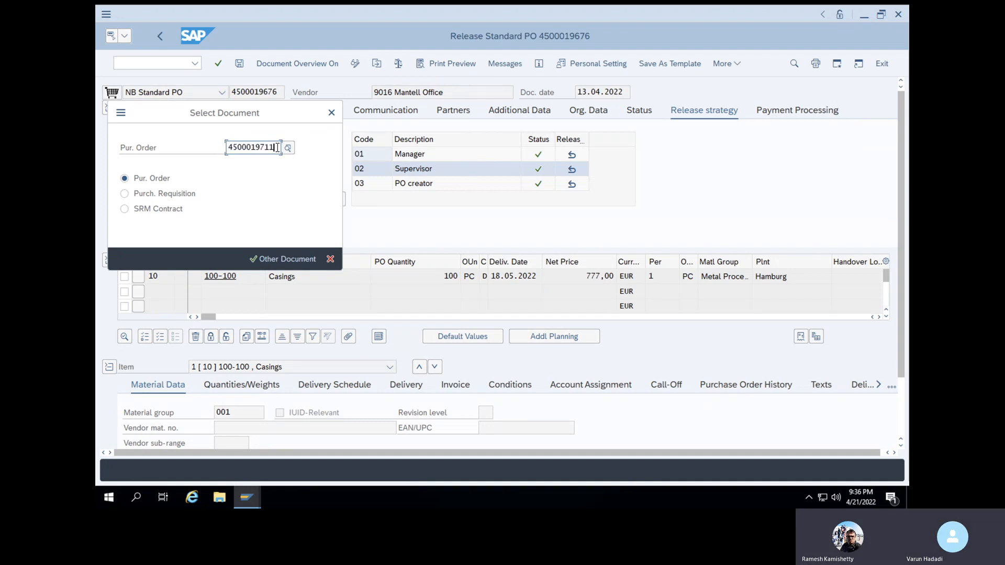
left_click(259, 259)
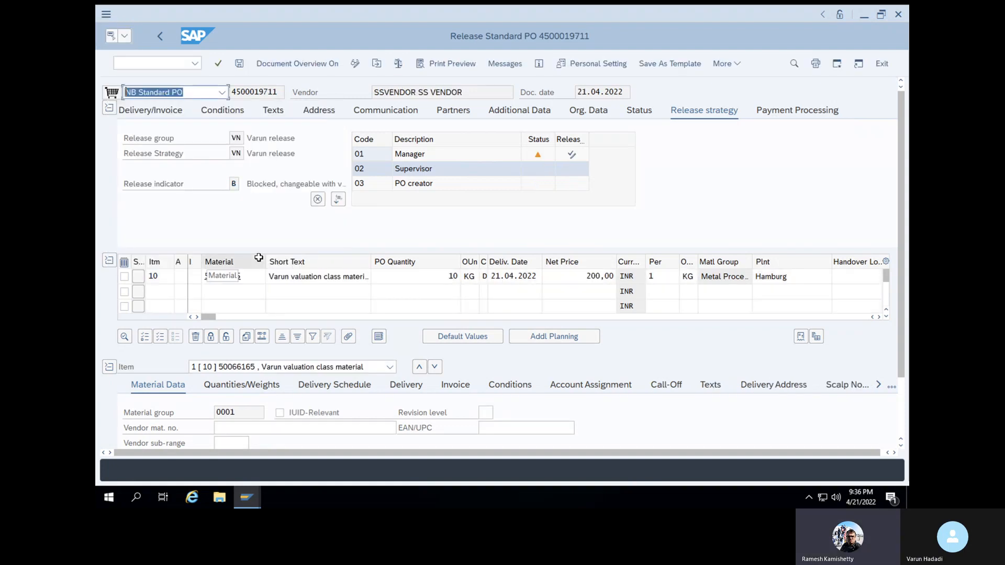
Release at Manager, Supervisor and PO creator levels, then check and save
left_click(572, 155)
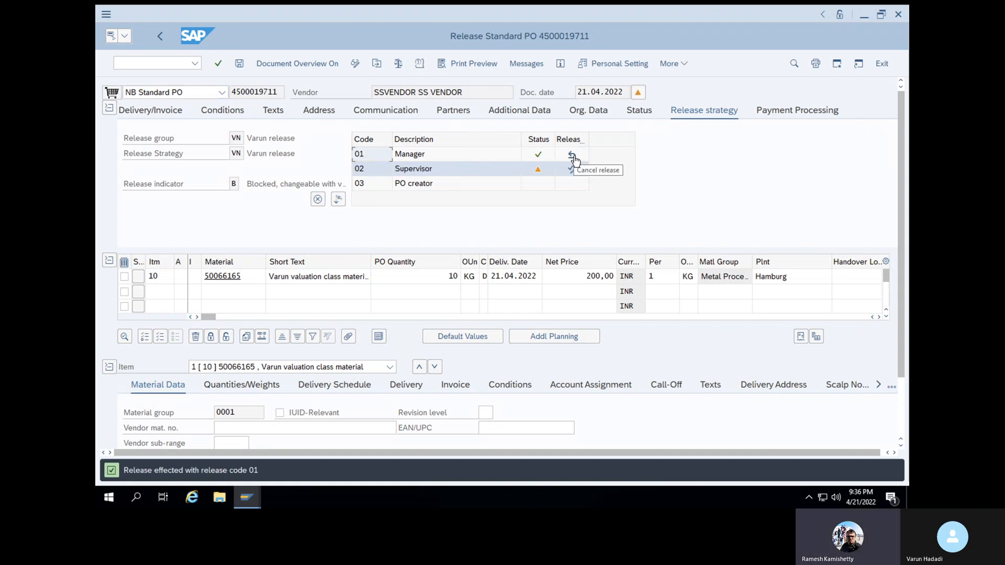
left_click(572, 169)
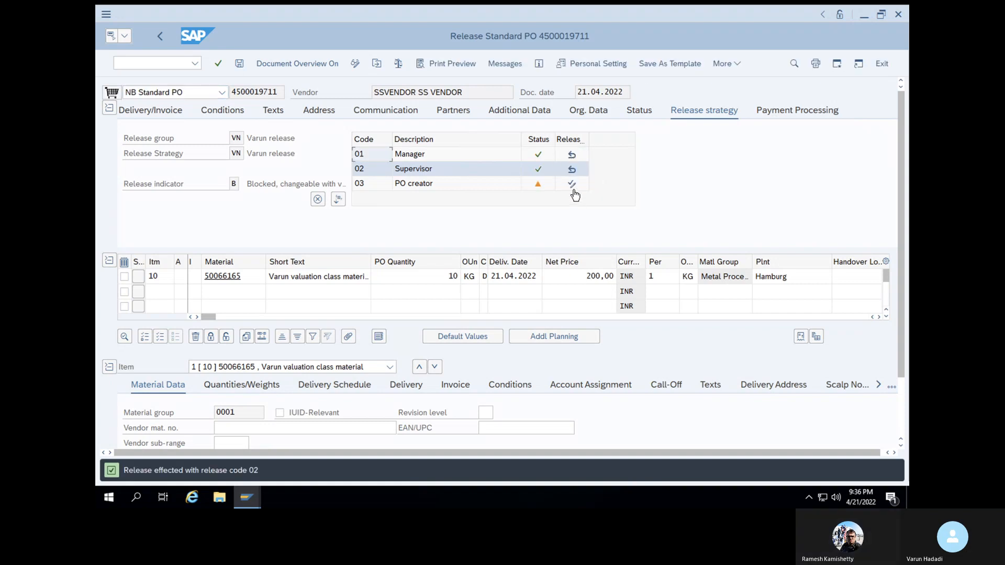
left_click(572, 184)
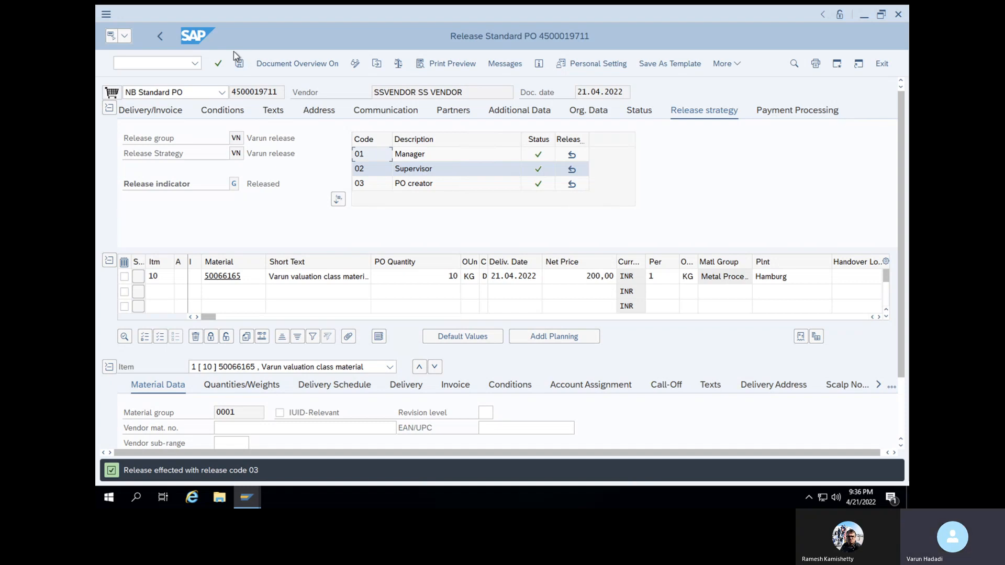
left_click(219, 66)
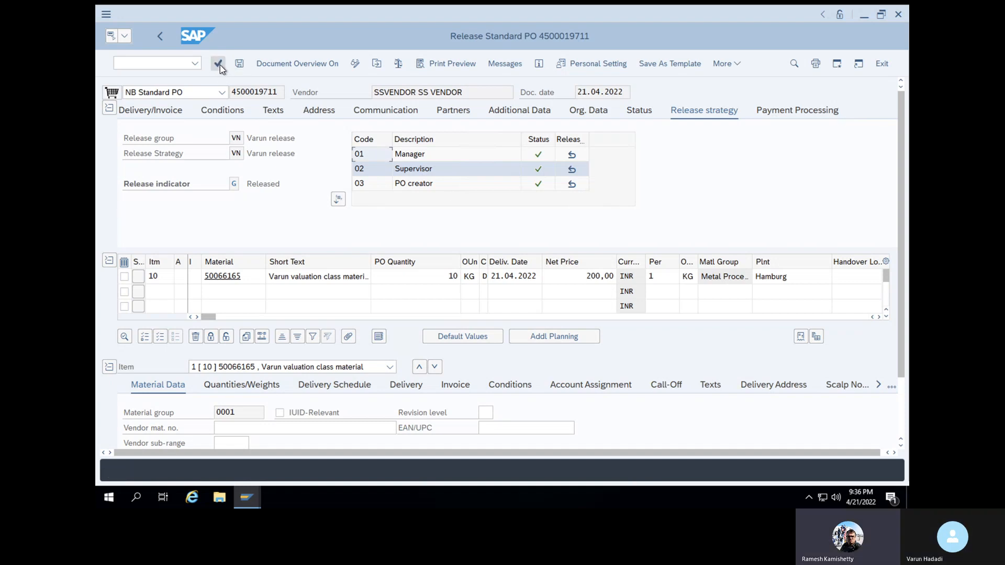
left_click(238, 64)
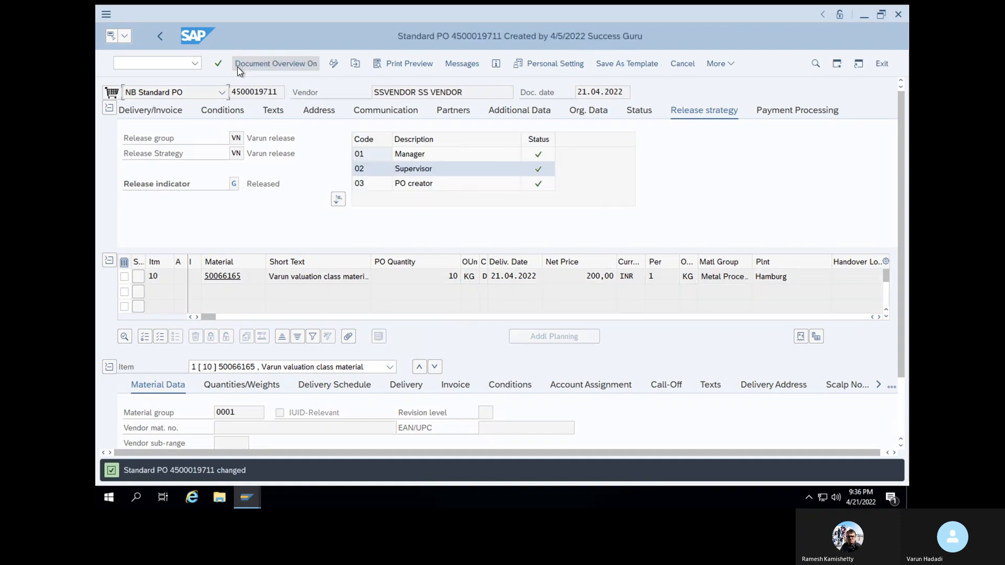
left_click(165, 64)
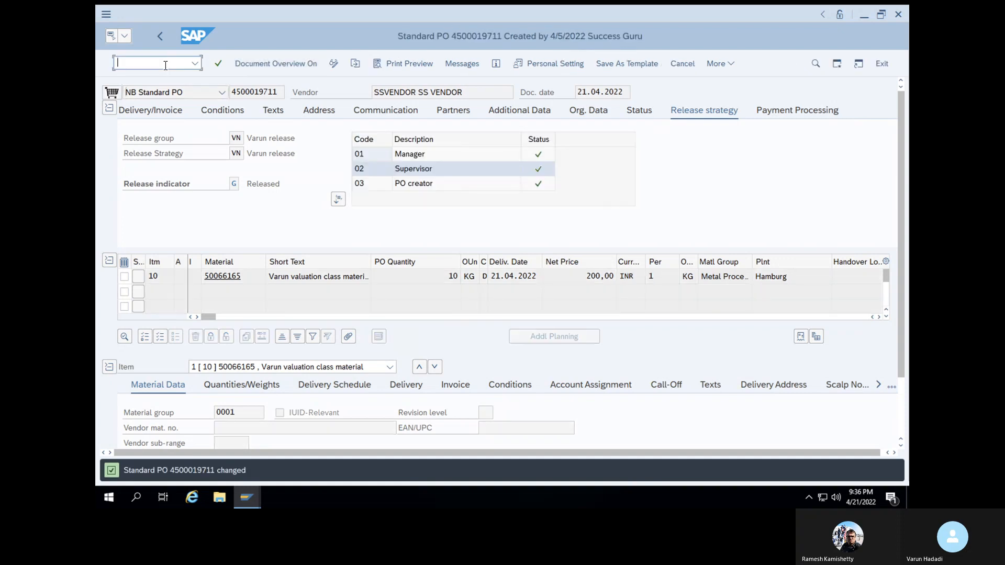
type("/NMI")
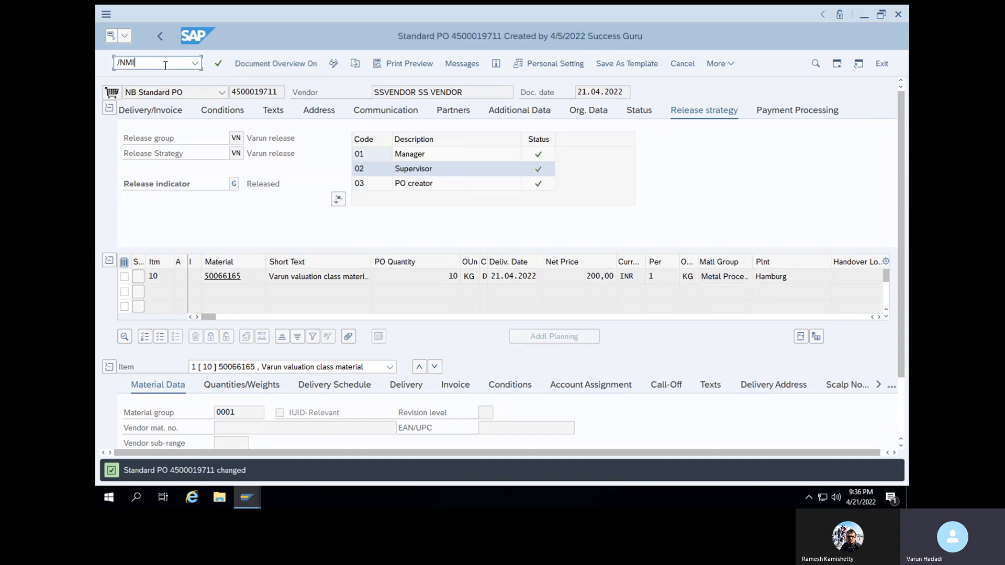
type("GO")
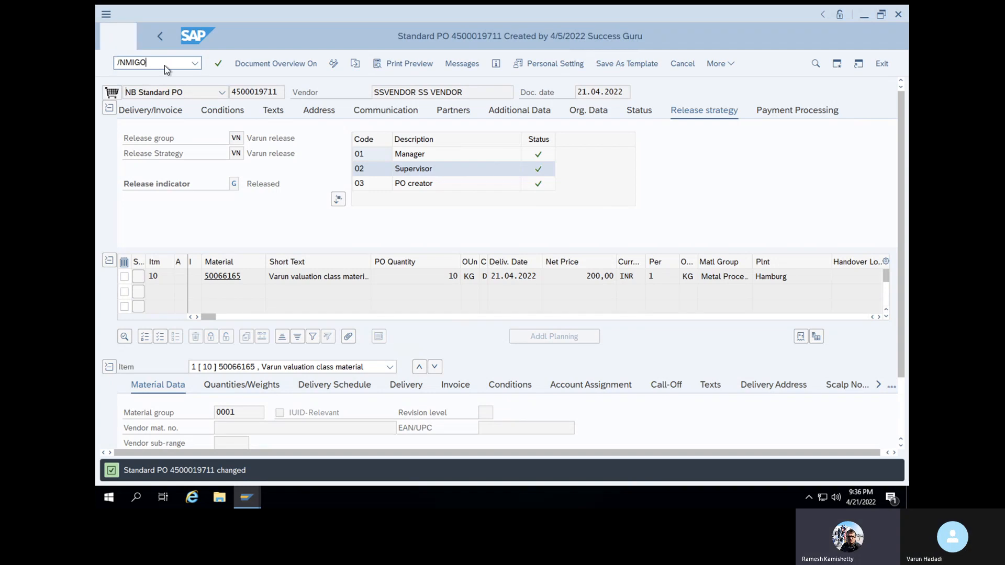
key("Return")
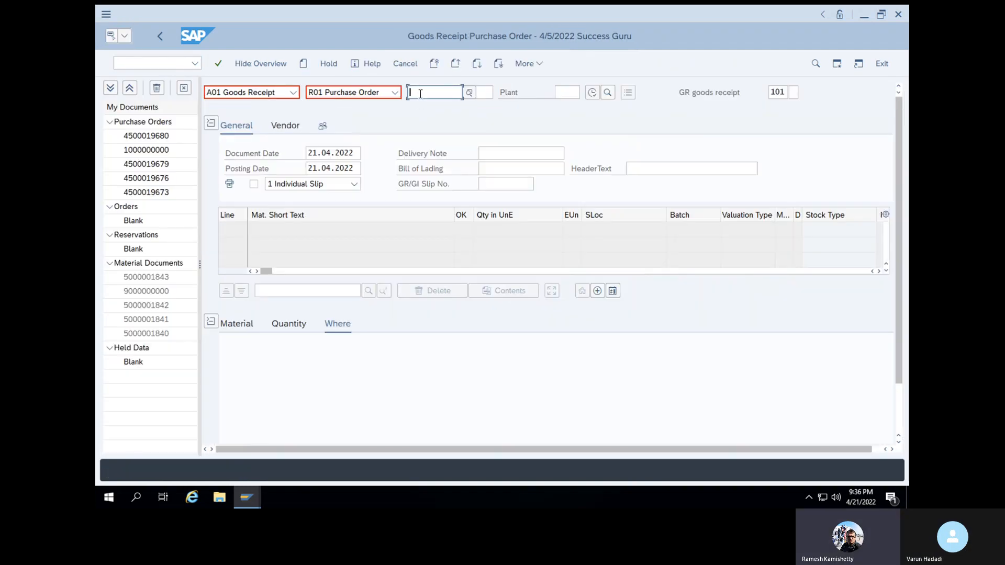
key("ctrl+v")
key("Return")
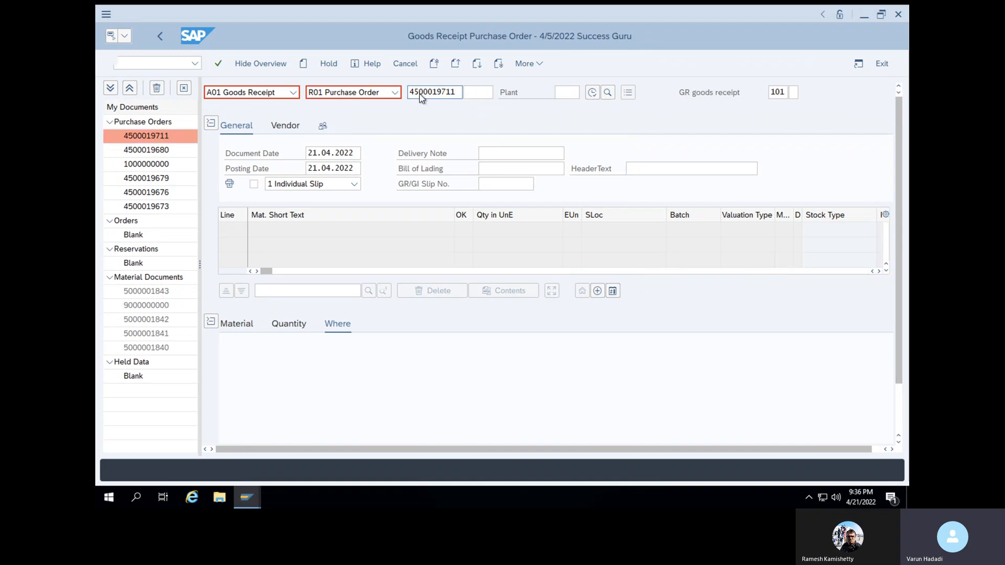
left_click(568, 92)
left_click(570, 109)
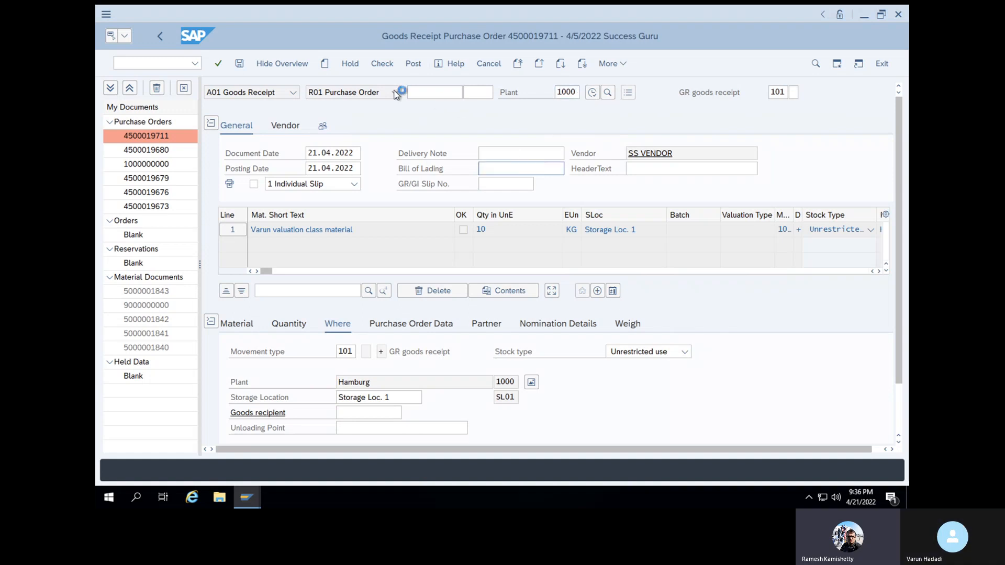
left_click(382, 64)
left_click(895, 409)
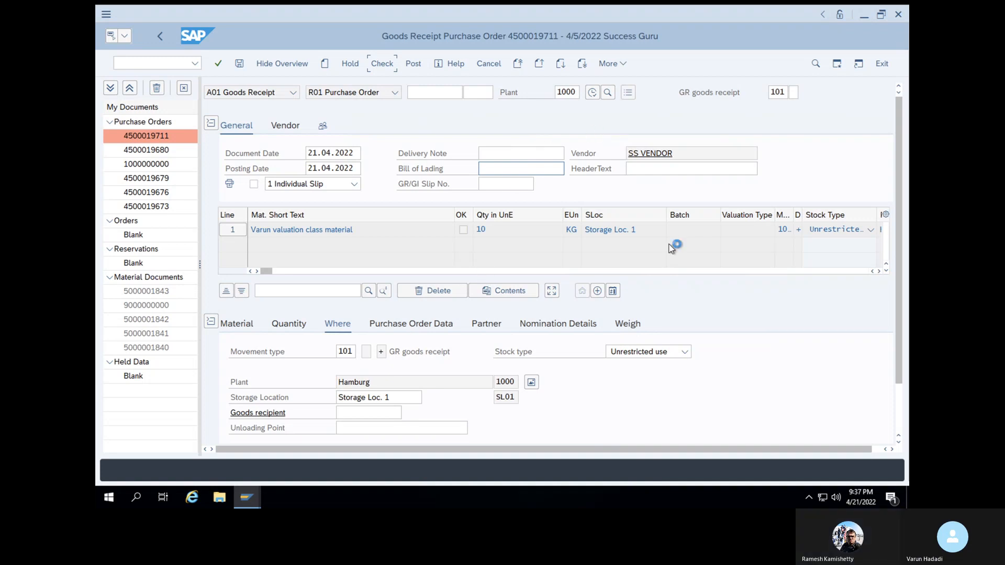
left_click_drag(898, 322, 900, 434)
Stop the running goods receipt transaction from the window options menu
left_click(109, 16)
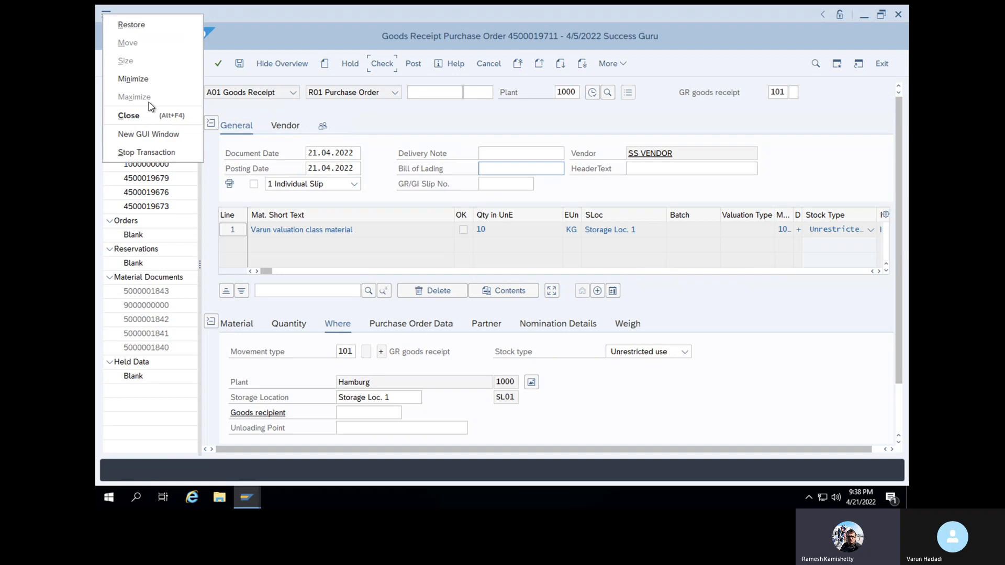
left_click(155, 118)
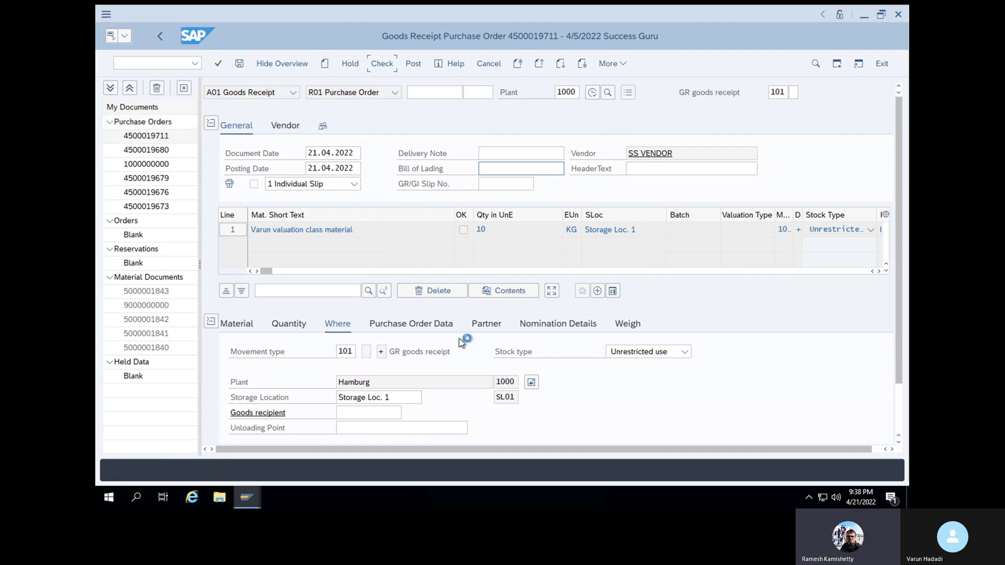
left_click(106, 15)
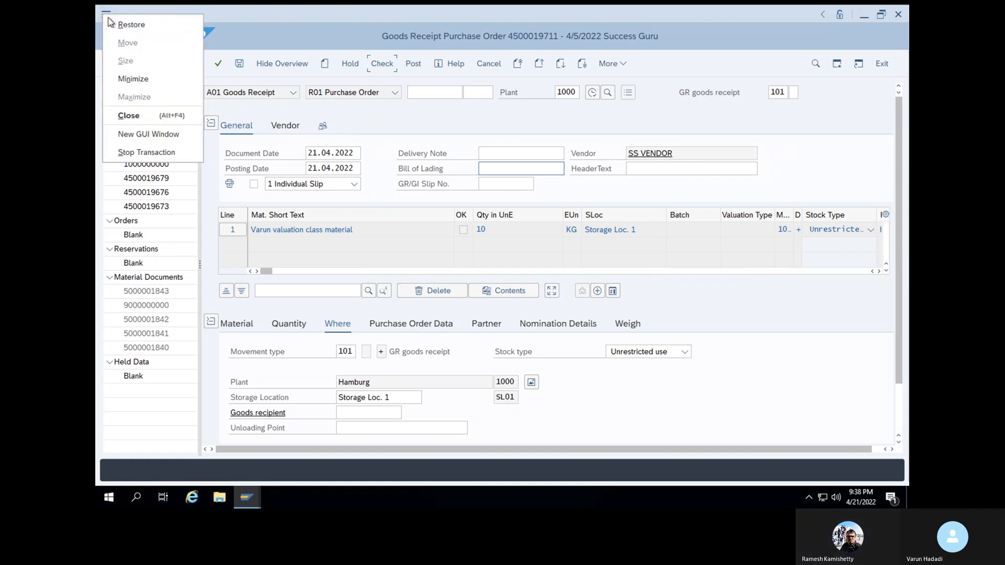
left_click(164, 154)
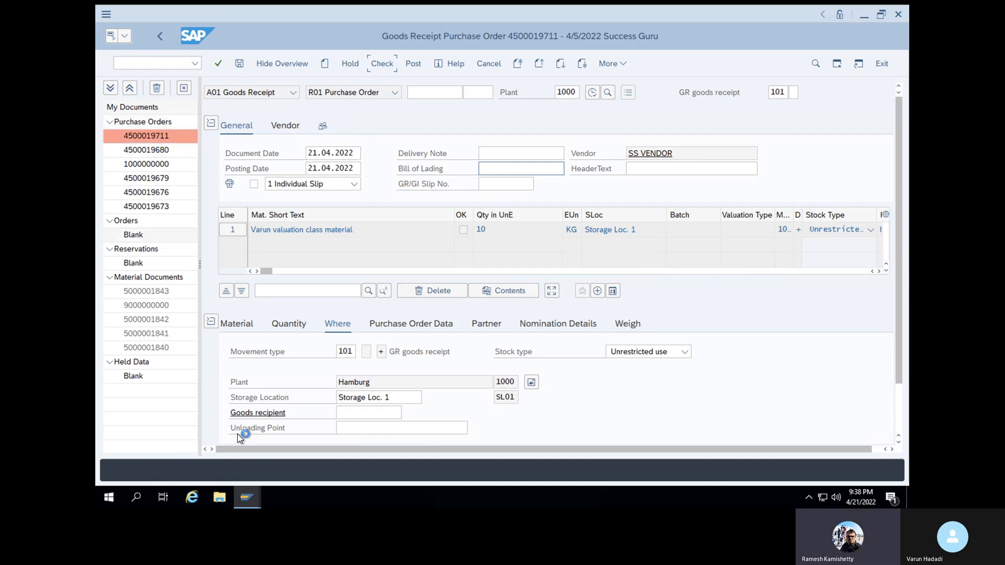
Bring the SAP Logon 760 connection list forward from the taskbar
left_click(147, 65)
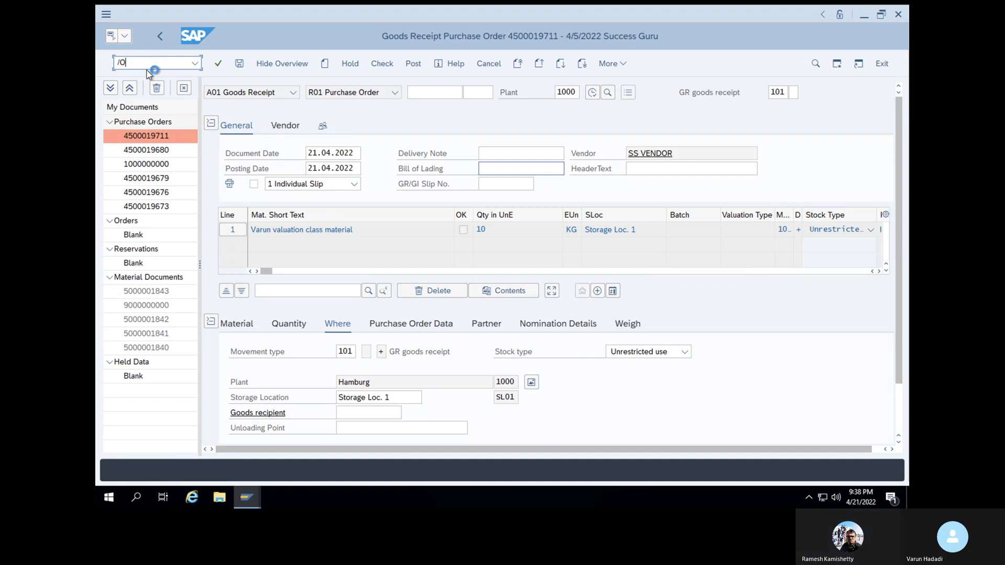
left_click(247, 497)
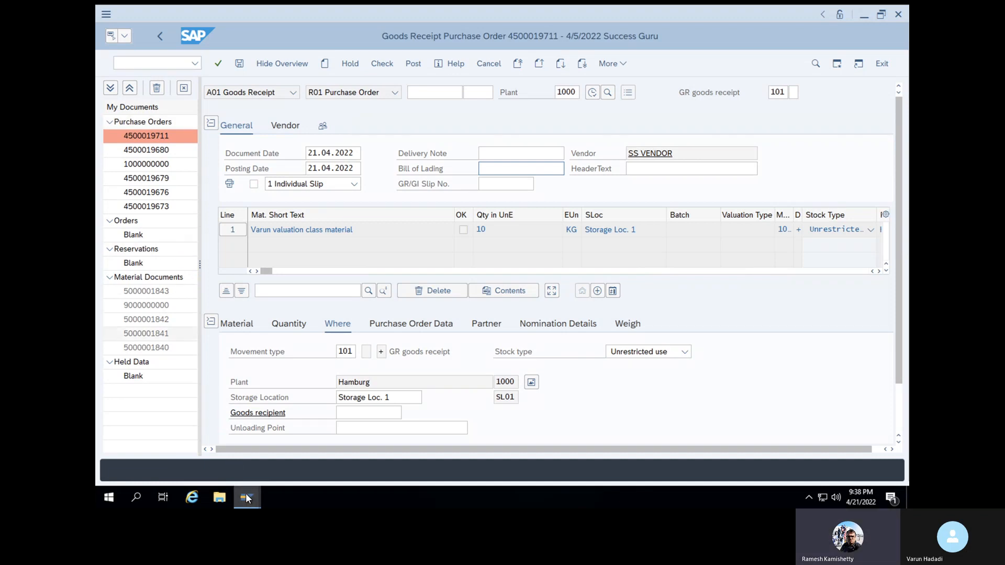
left_click(223, 464)
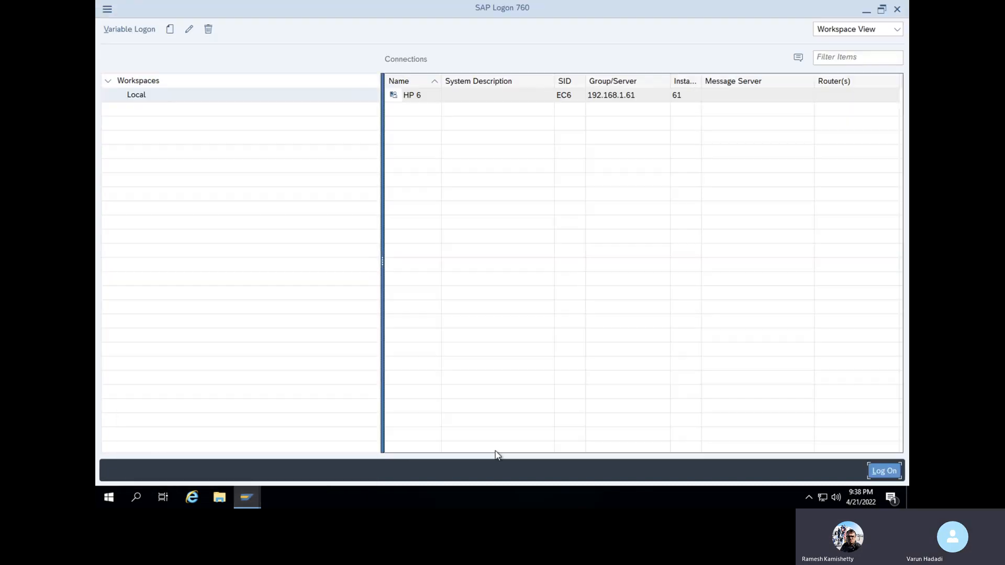
Log on to HP 6 client 800 with the saved user name and password, then end the duplicate logon
left_click(885, 469)
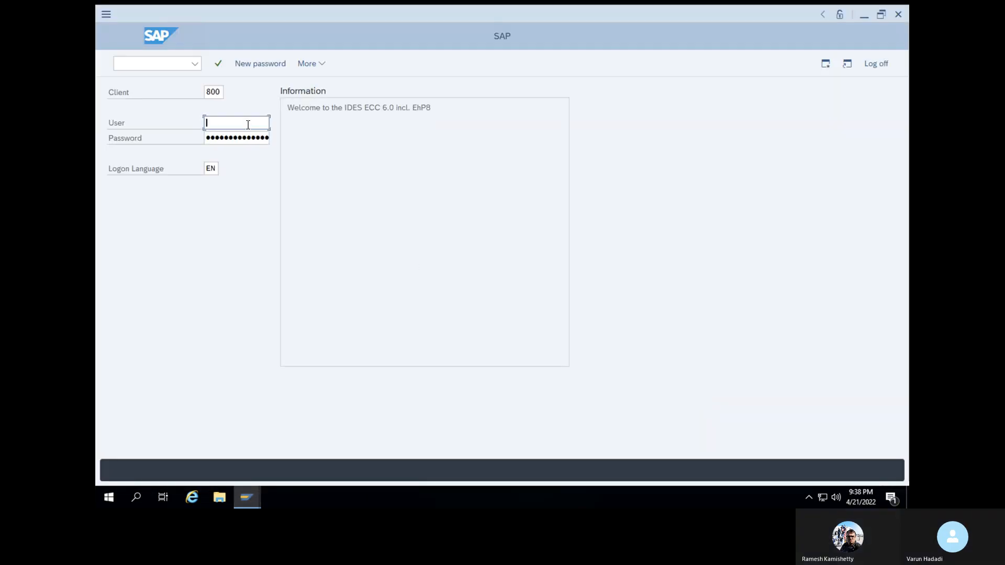
left_click(248, 124)
left_click(246, 138)
left_click(205, 139)
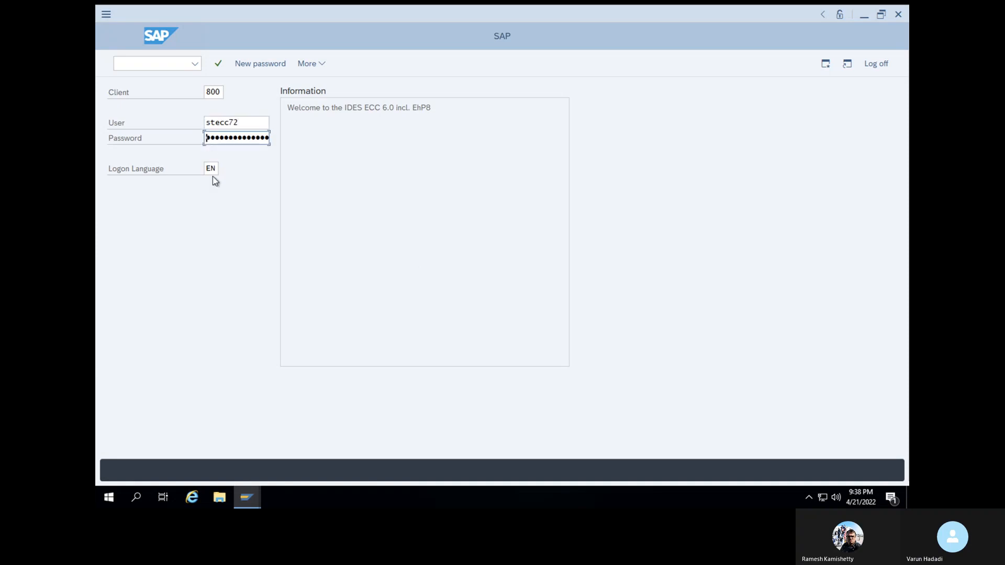
type("••••••")
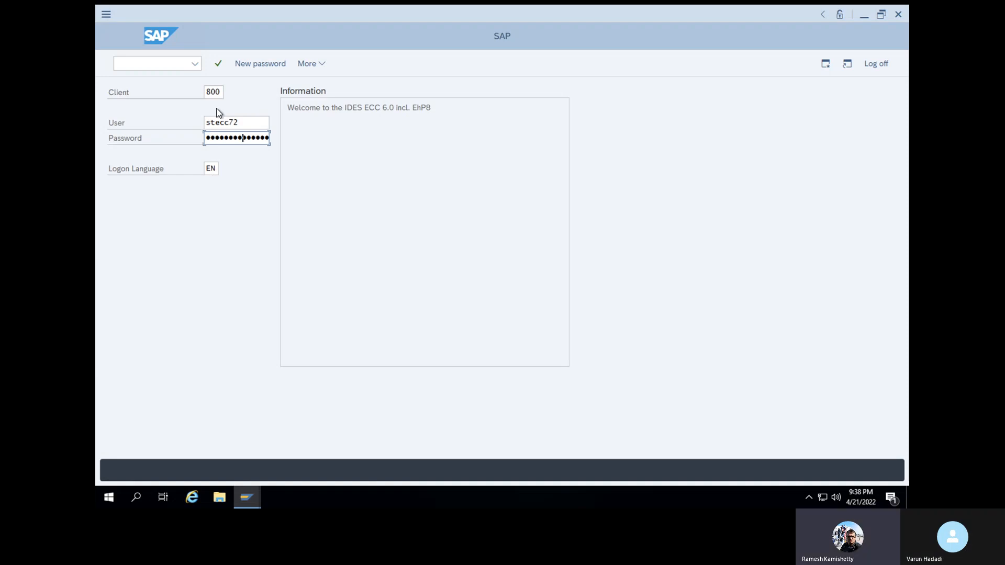
left_click(219, 63)
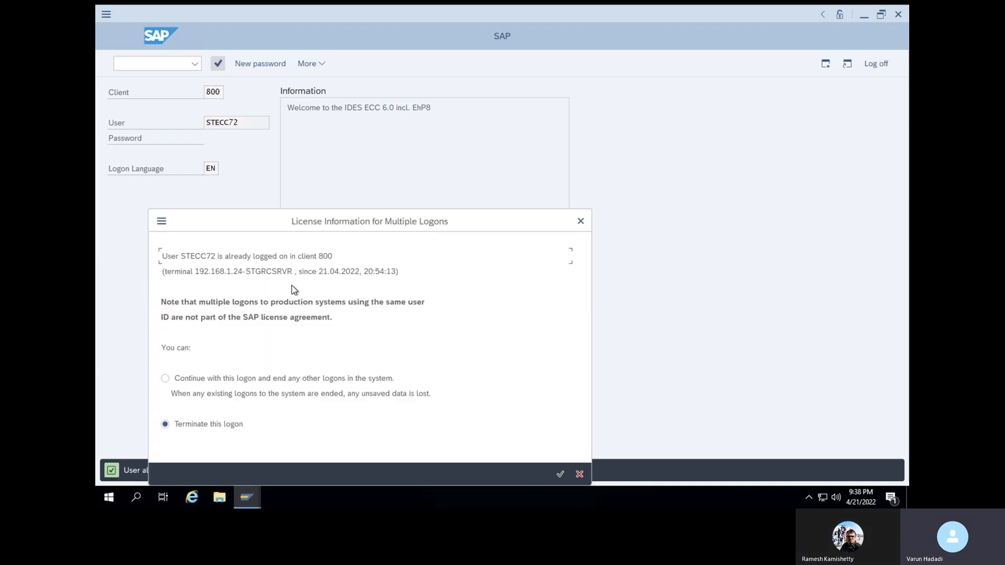
left_click(559, 474)
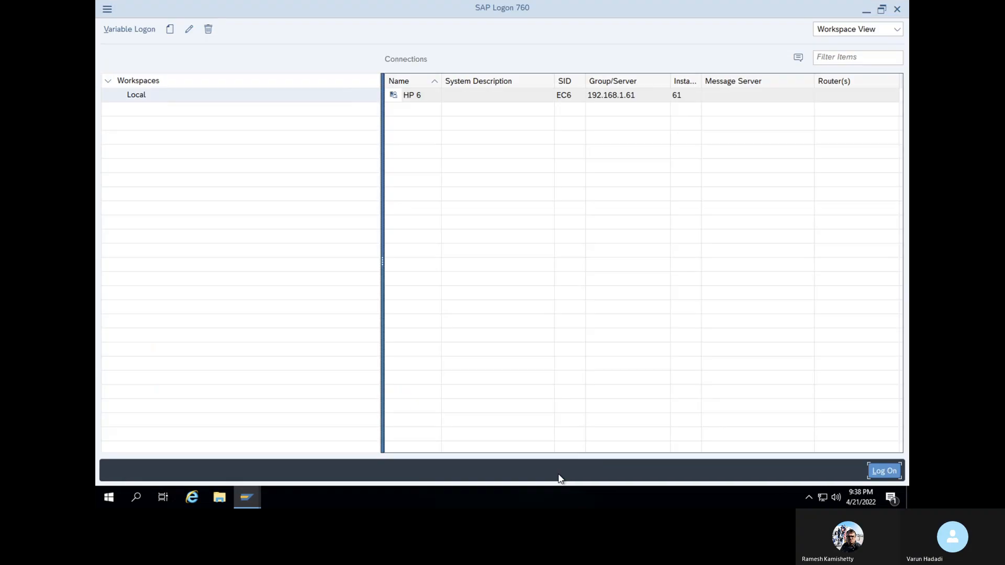
Retry the HP 6 logon with the saved user name and password, then bring up the open SAP windows
left_click(883, 466)
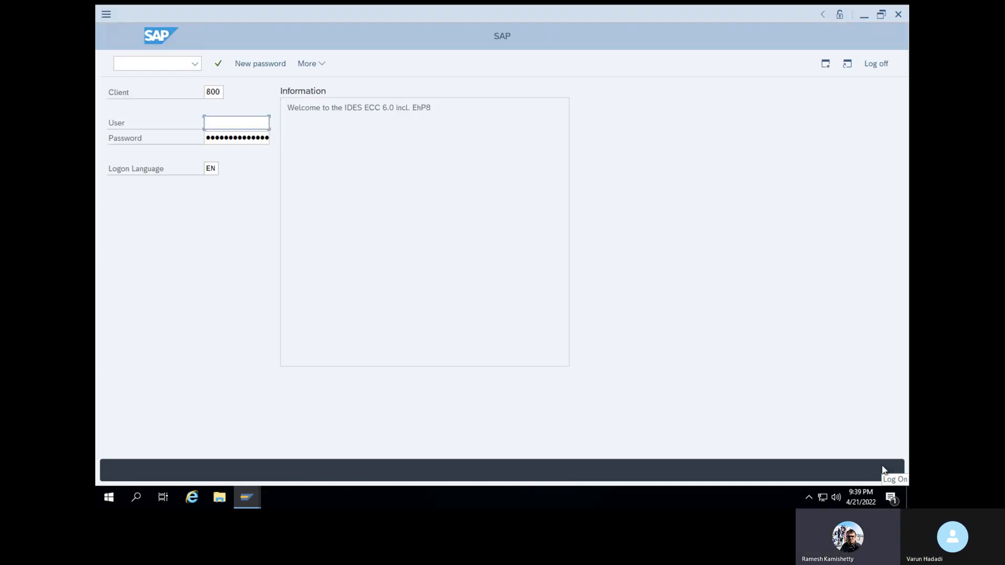
left_click(234, 126)
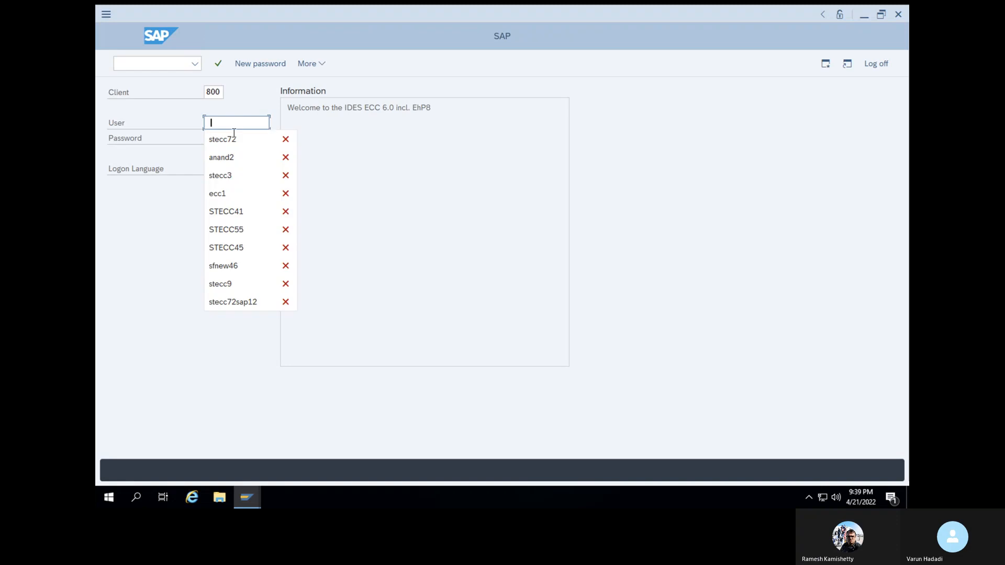
left_click(233, 137)
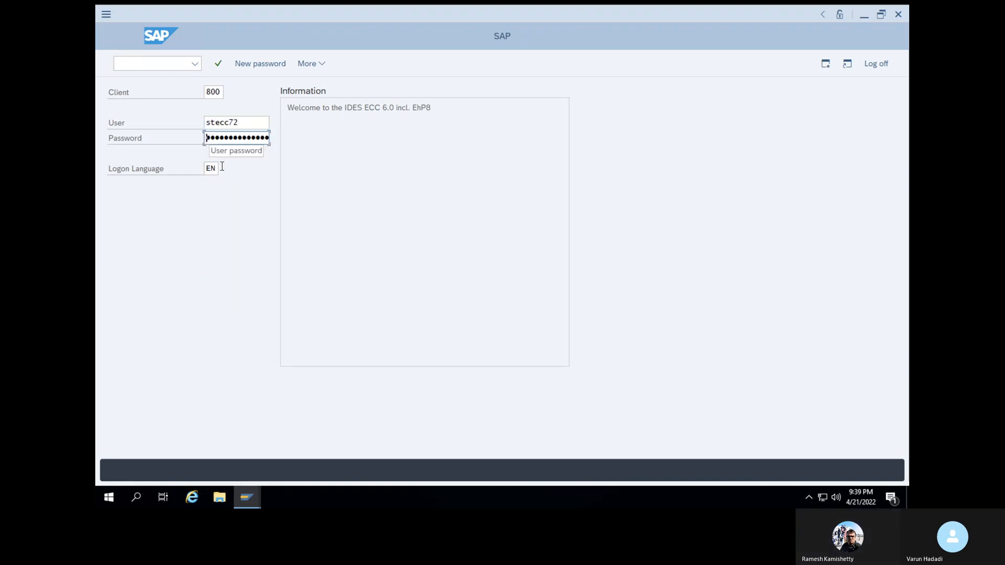
type("•••")
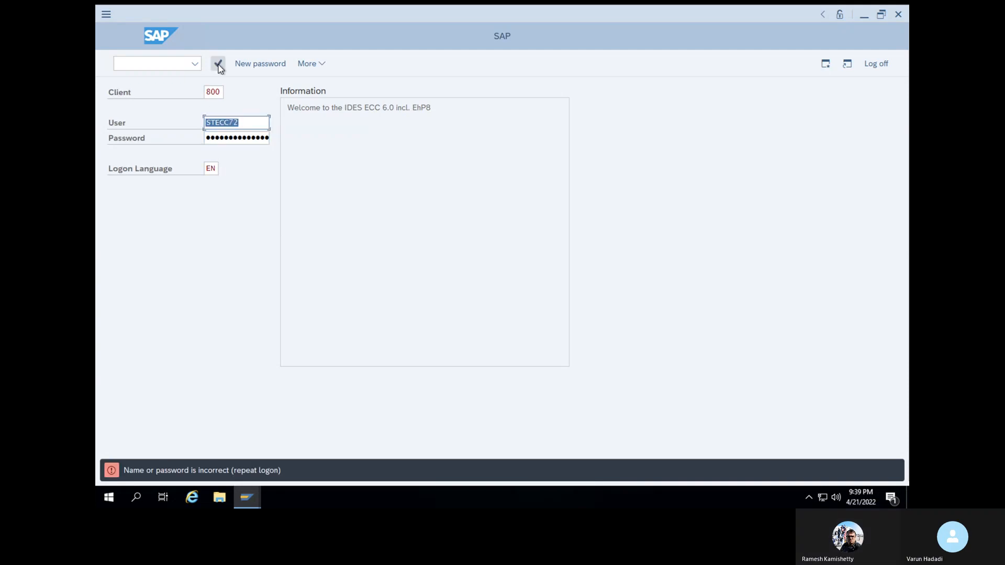
left_click(255, 496)
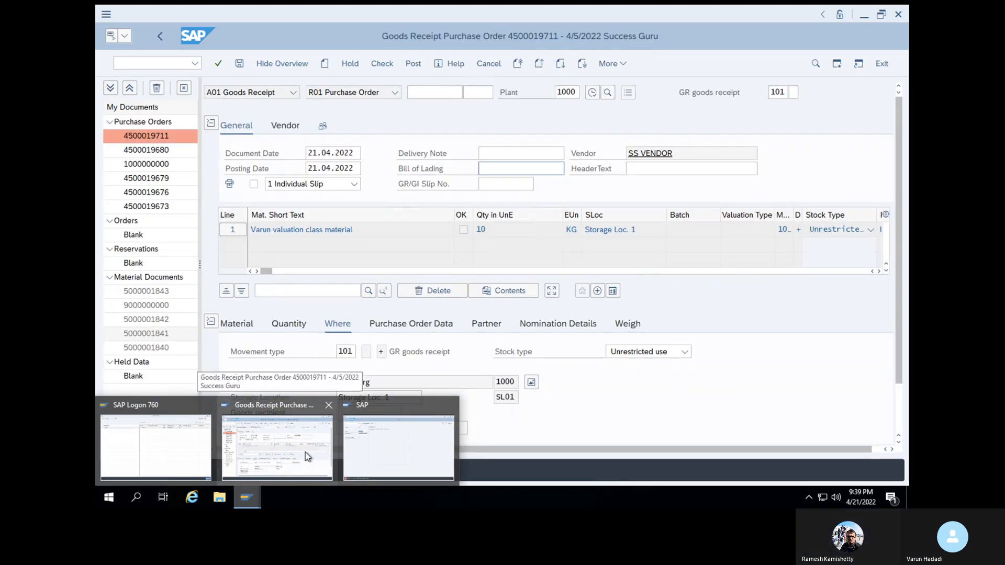
Return to the Goods Receipt window, close the extra SAP logon window, and bring up the SAP Logon list
left_click(306, 453)
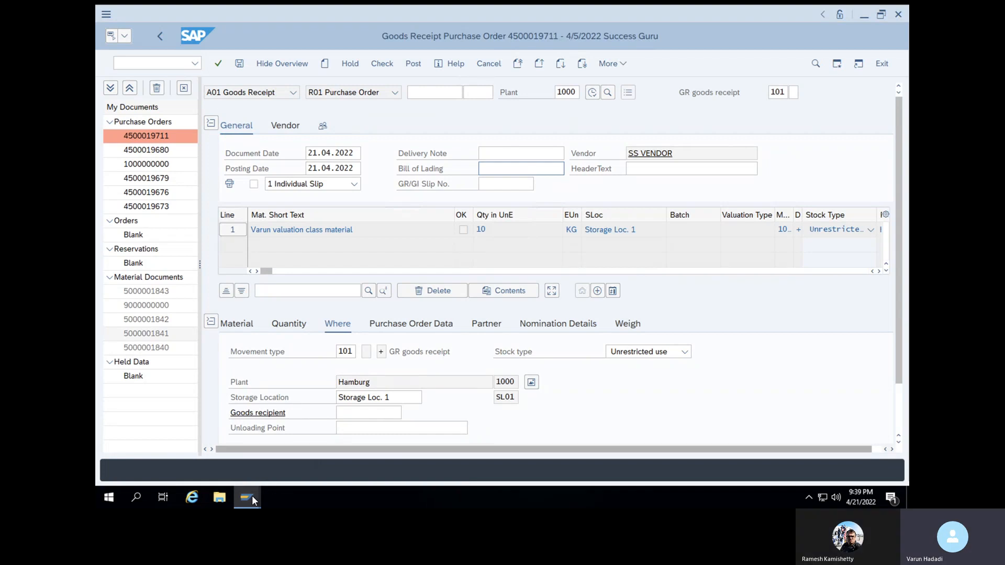
mouse_move(252, 495)
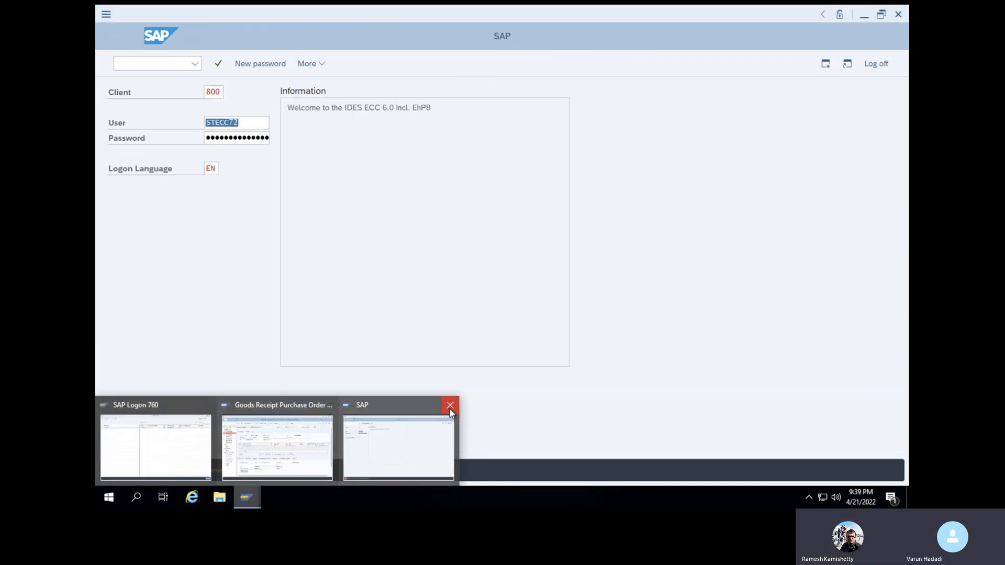
left_click(449, 406)
left_click(223, 459)
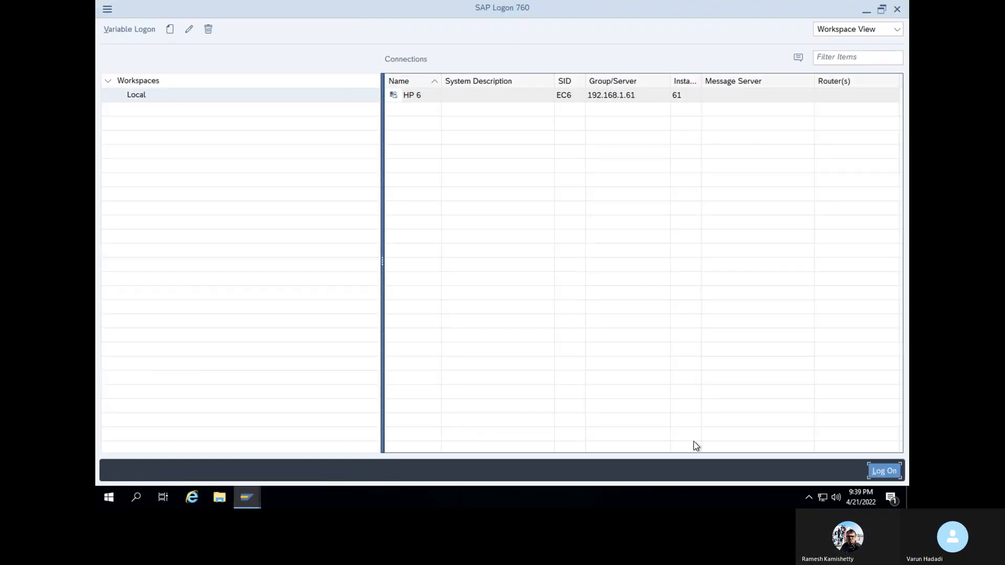
Log on to HP 6 client 800 again with the saved user name and password, then log off
left_click(885, 471)
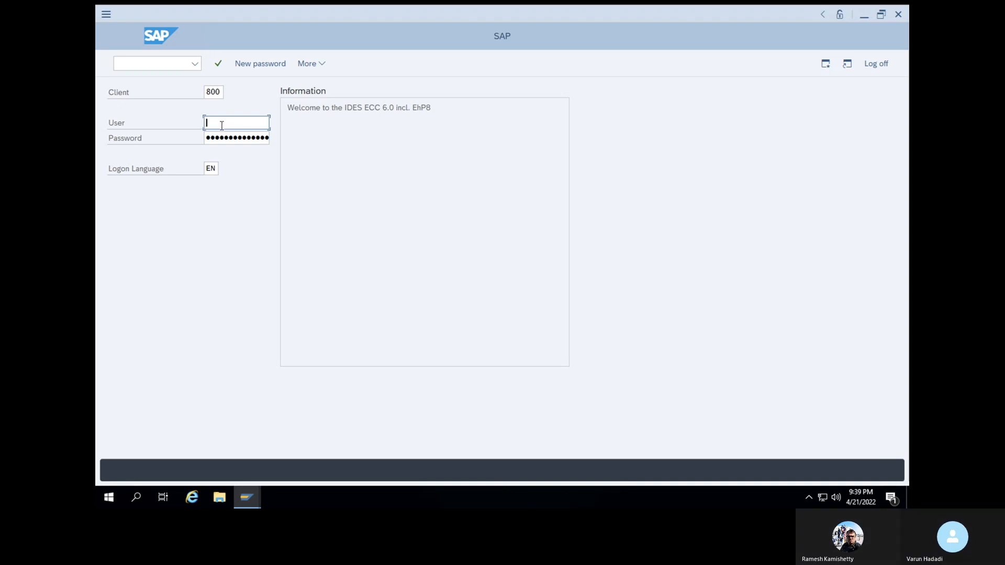
type("s")
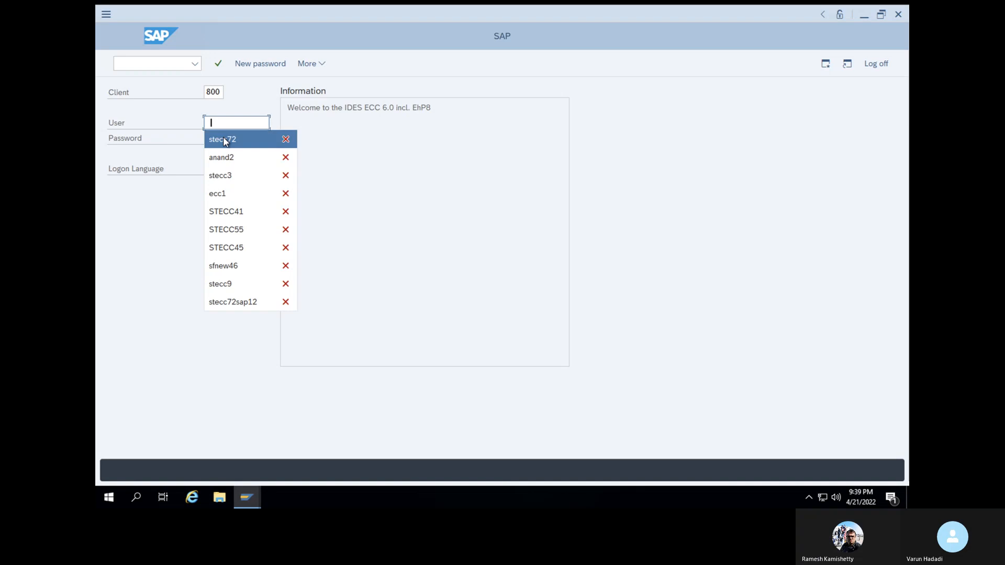
left_click(223, 136)
left_click(210, 137)
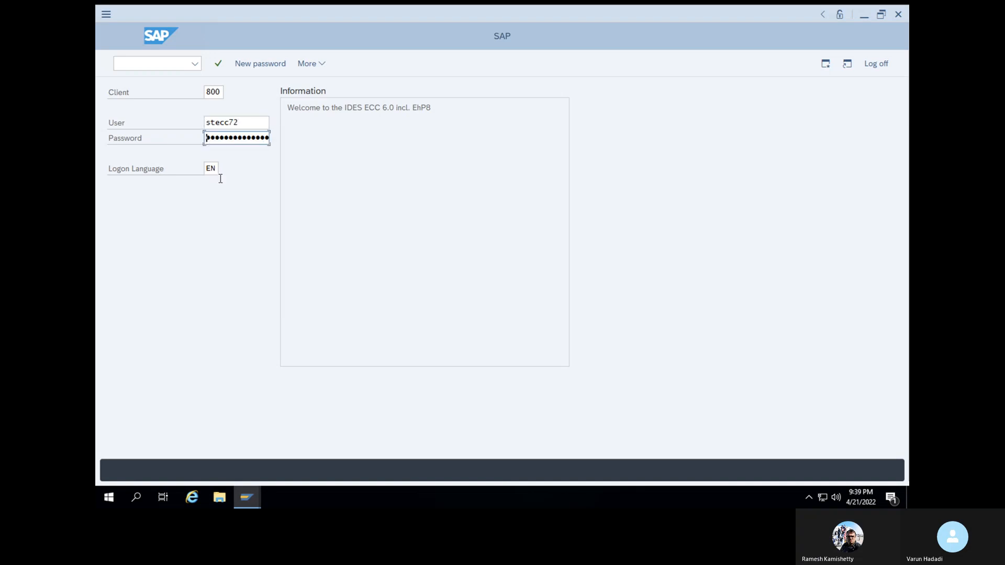
type("••••••••")
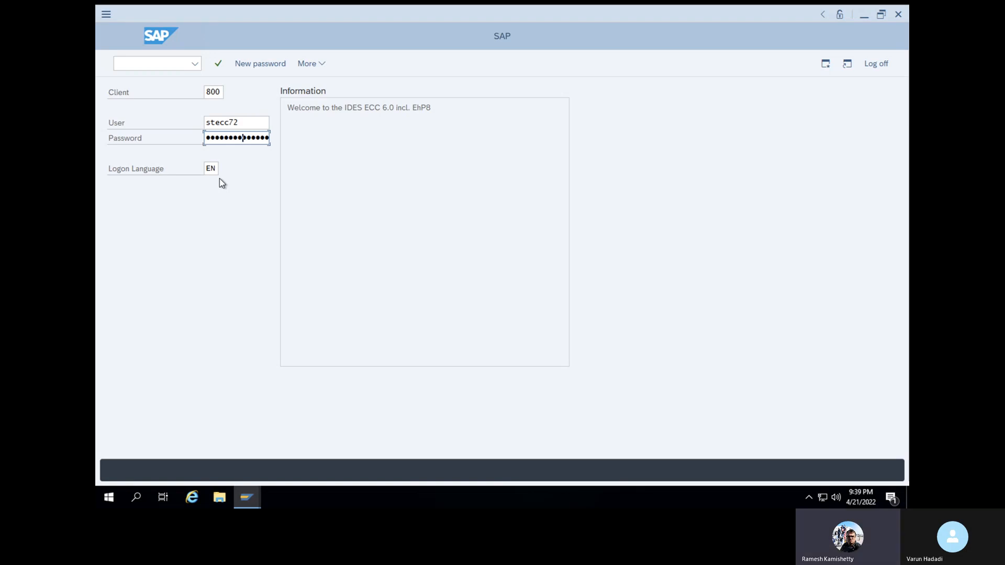
left_click(218, 64)
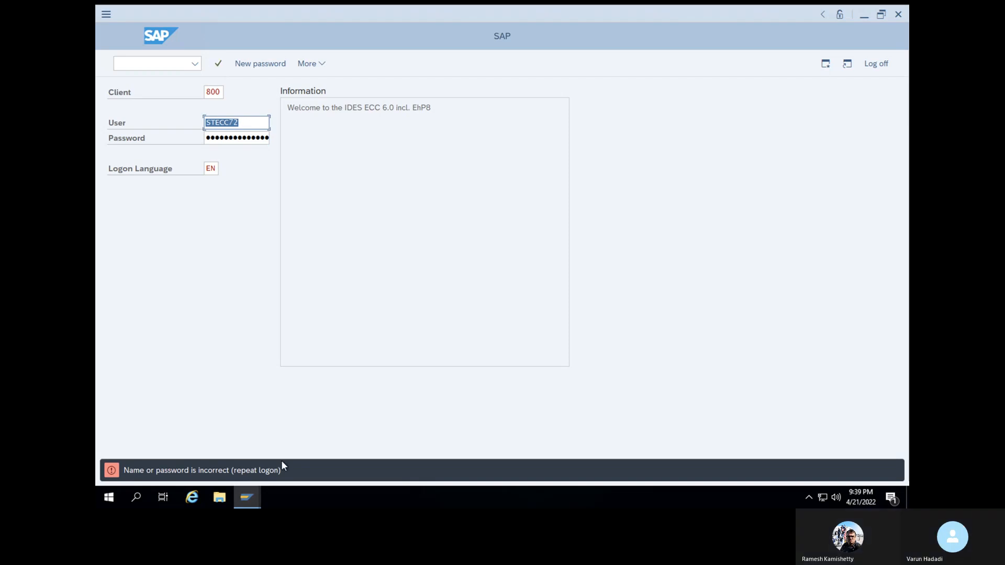
left_click(877, 64)
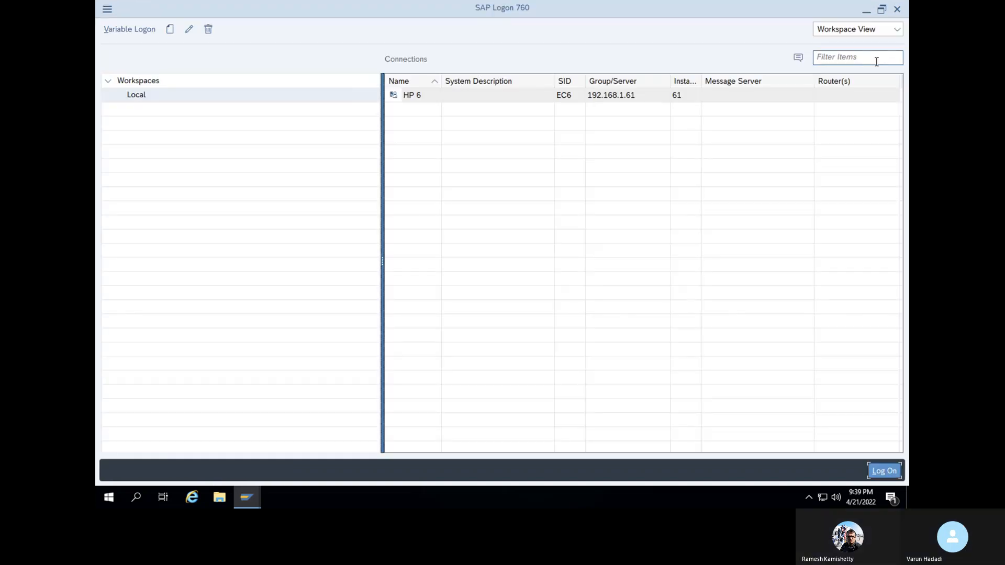
Close SAP Logon 760, toggle the remote session full screen on and off, then close the remote desktop window
left_click(898, 11)
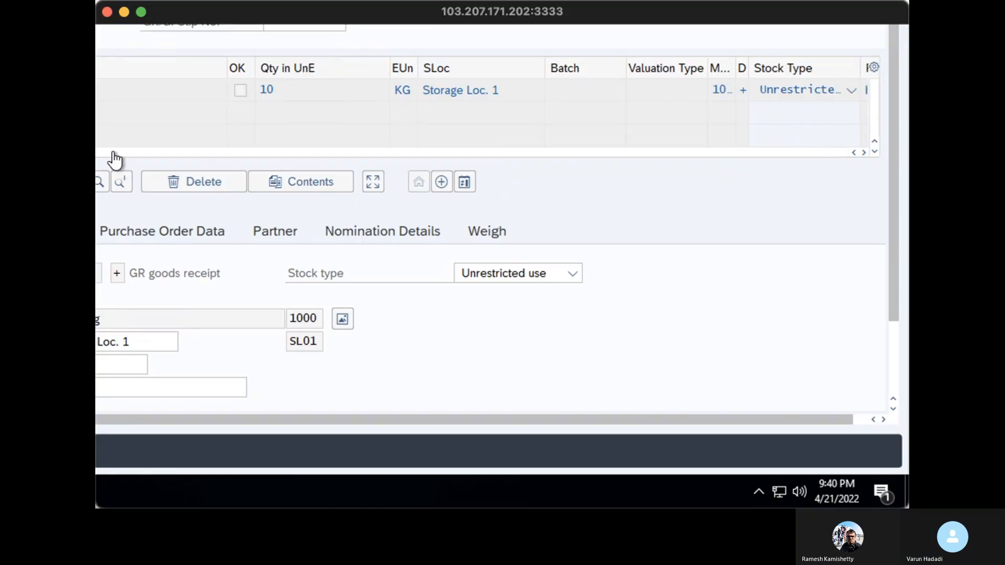
left_click(142, 11)
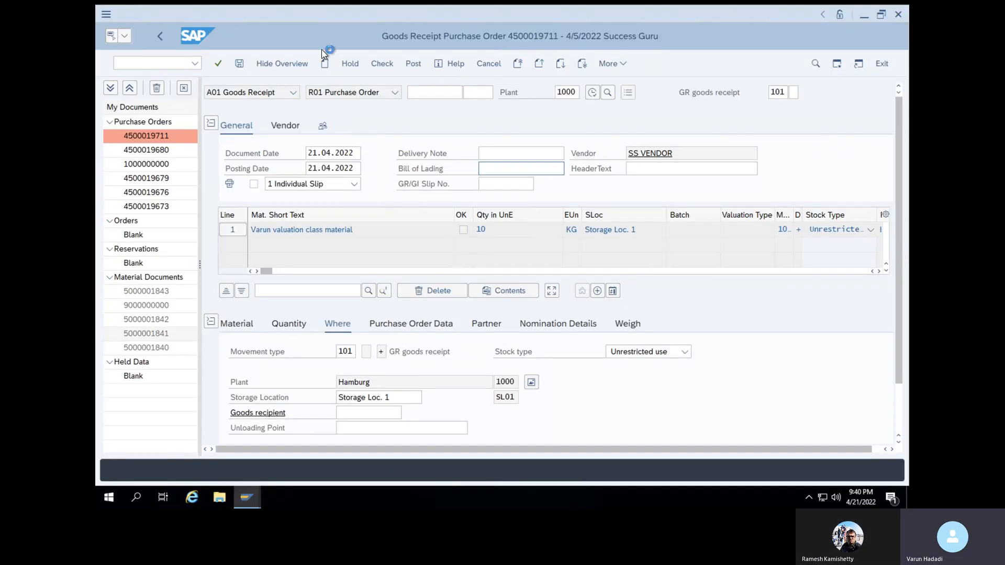
left_click(126, 19)
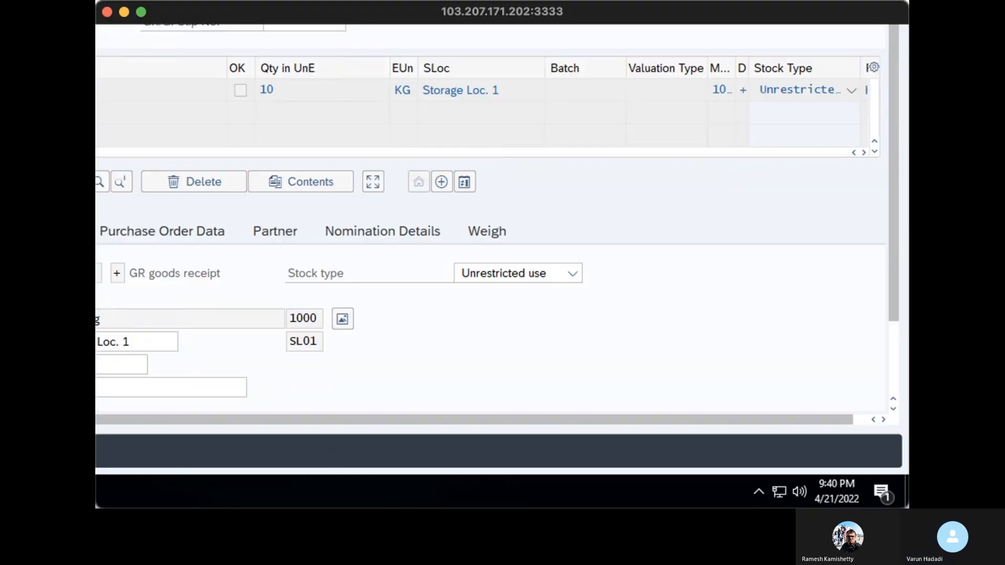
left_click(105, 12)
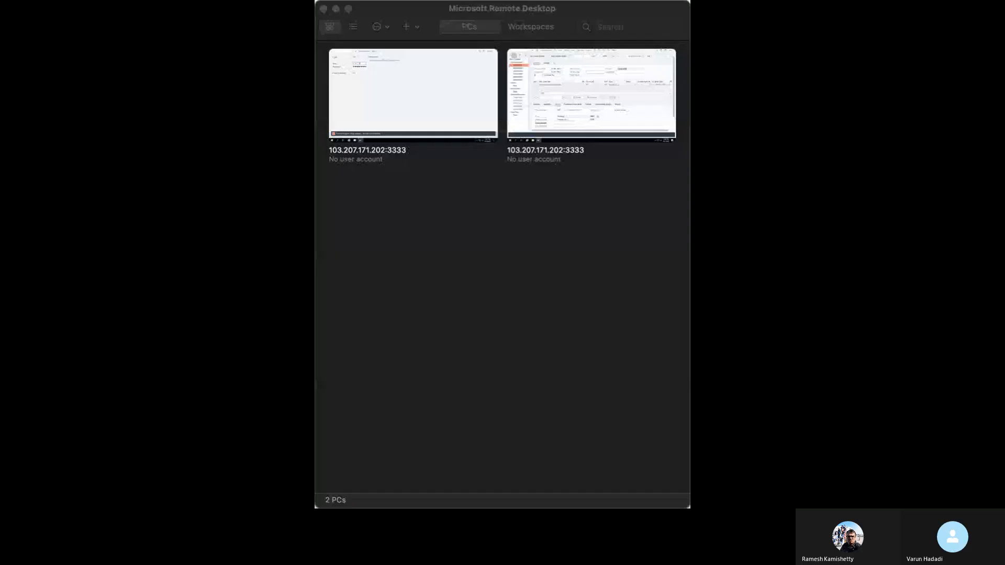
left_click(348, 8)
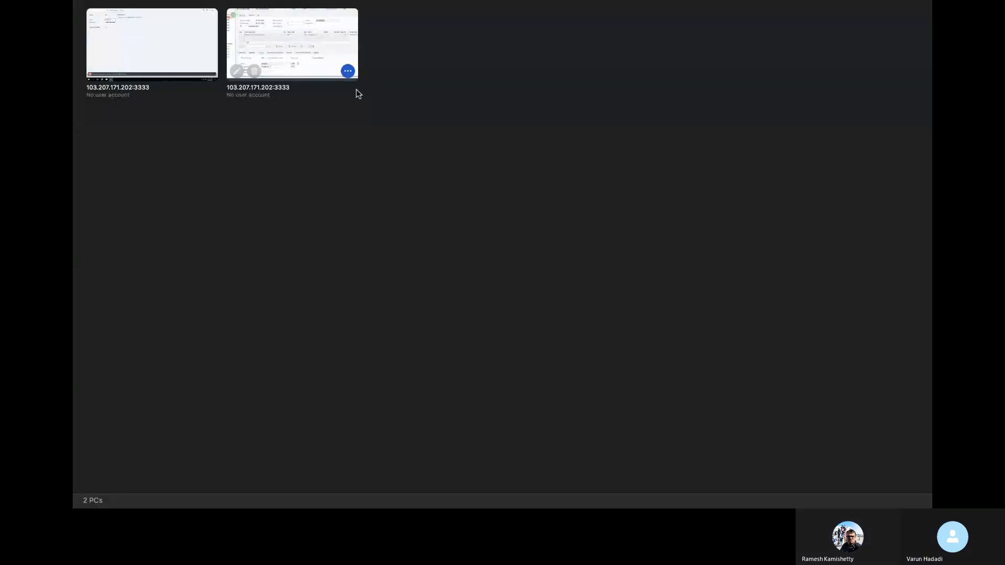
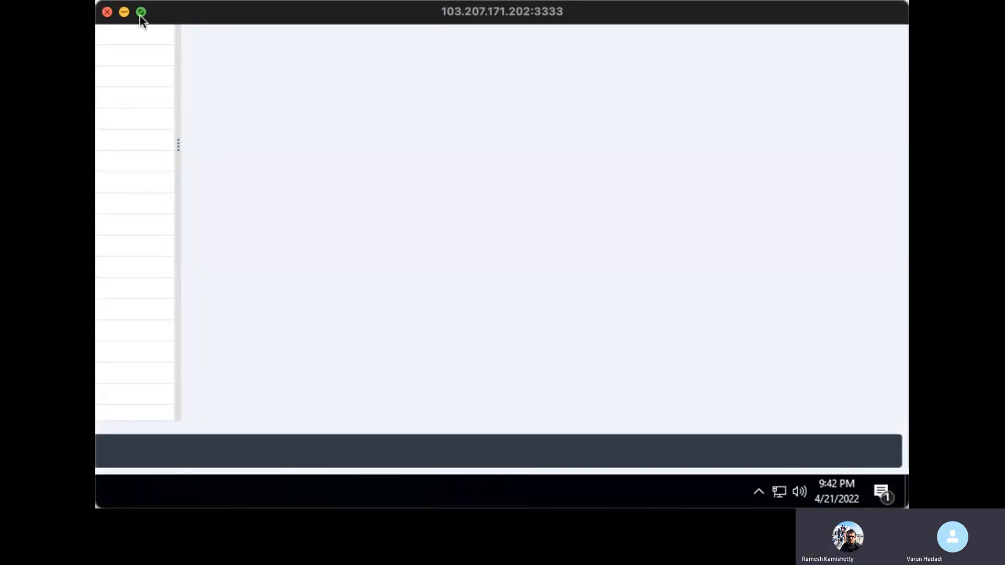
Maximize the remote session and start MIGO for a goods receipt against a purchase order
left_click(140, 16)
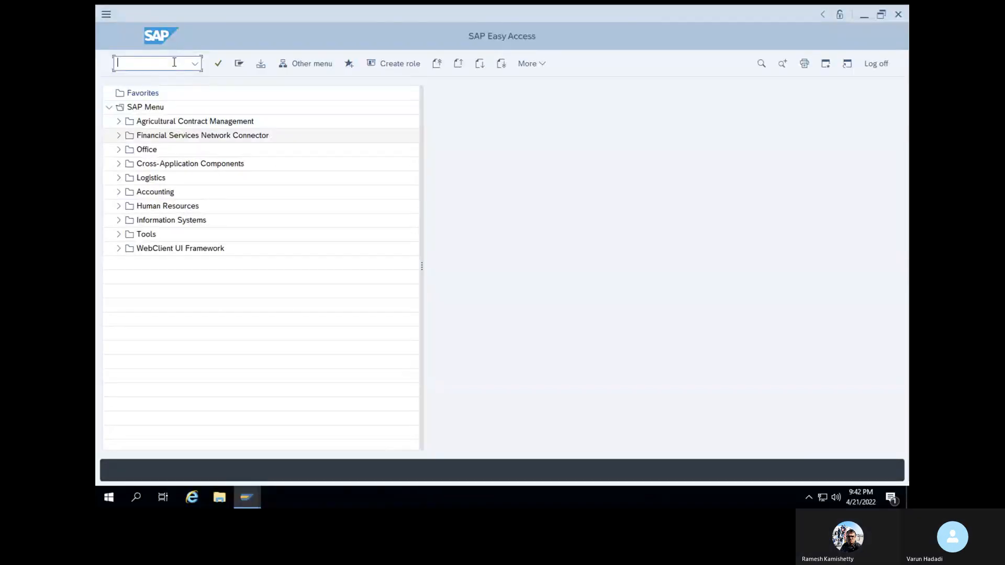
type("/nmigo")
key("Return")
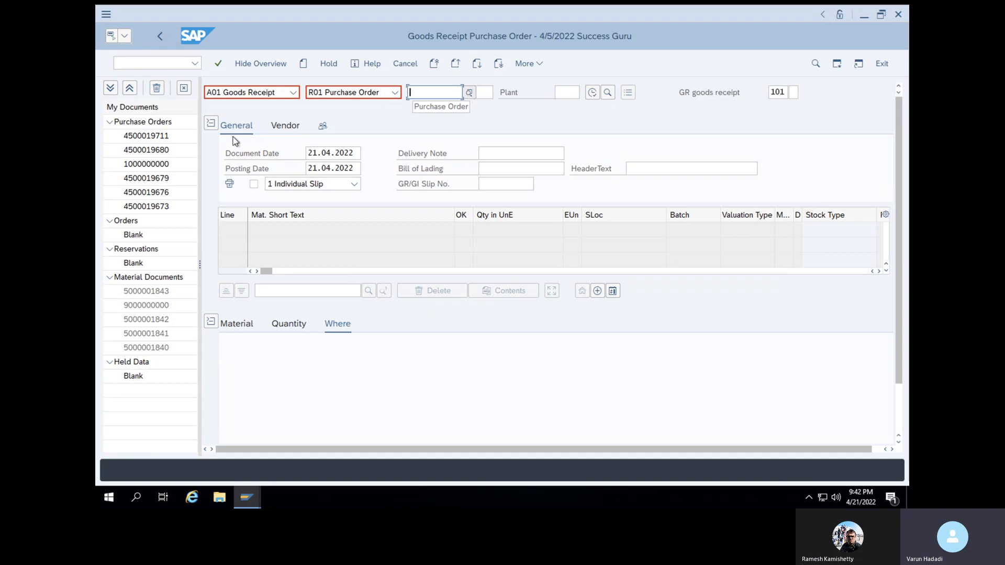
Load the first purchase order from My Documents into the goods receipt
left_click(169, 137)
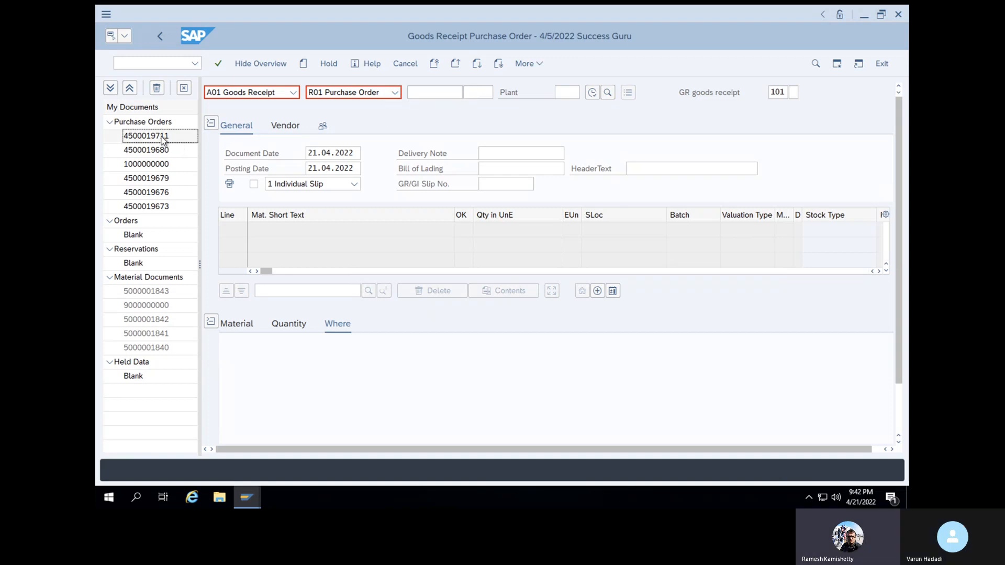
left_click(429, 93)
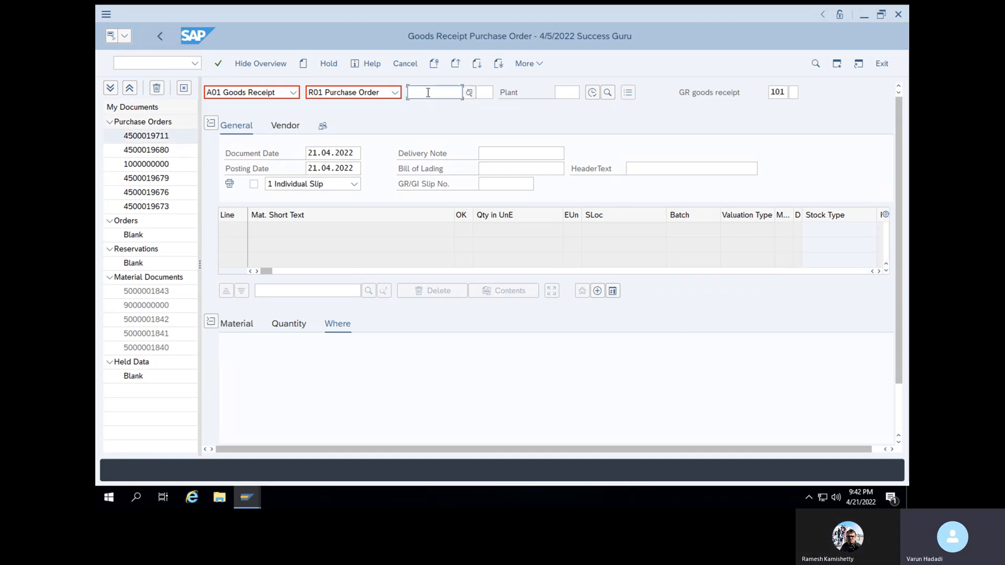
left_click(435, 108)
key("Return")
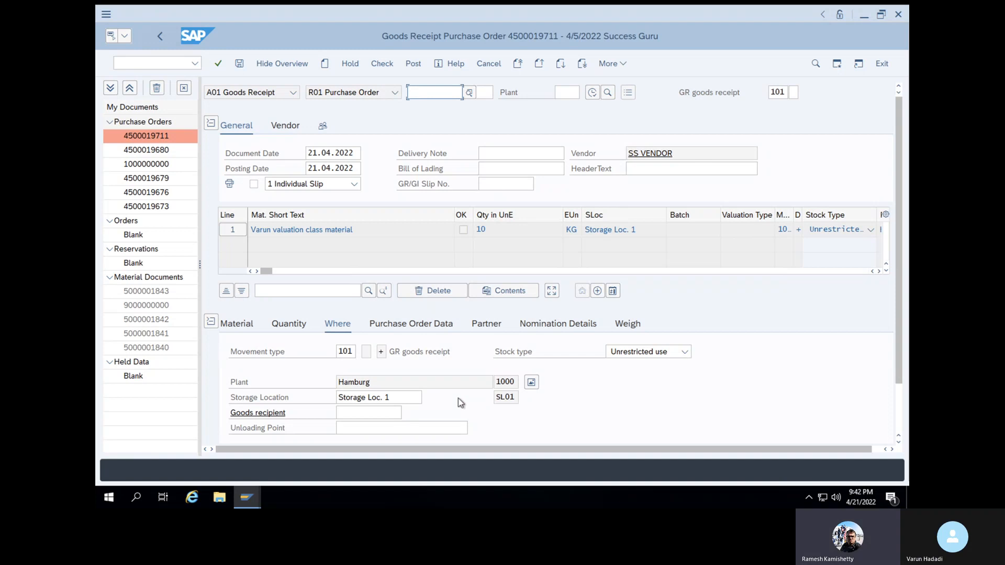
Mark the item OK, check it and post, which raises the BSX V001 account determination error
scroll(459, 399, "down", 2)
left_click(260, 429)
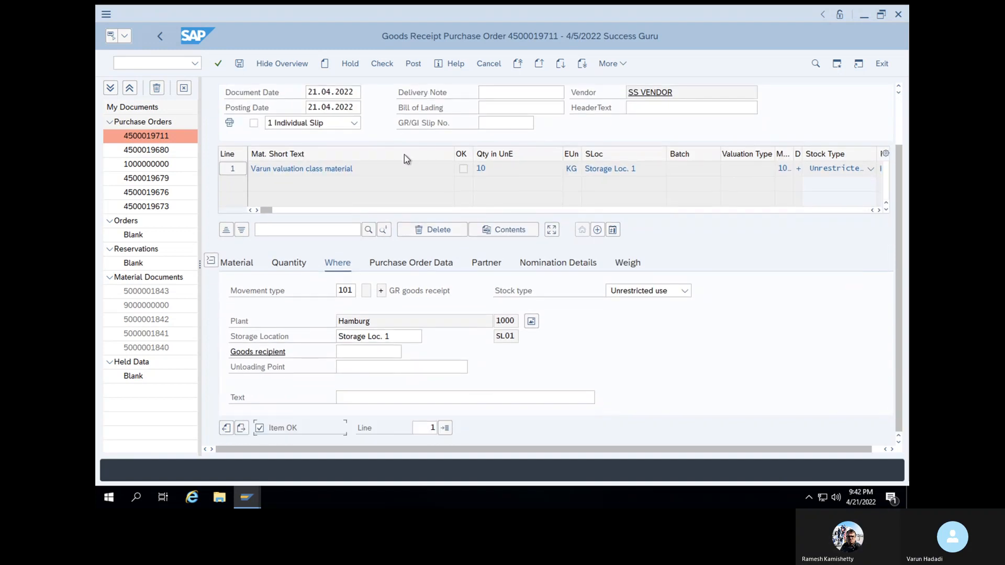
left_click(382, 64)
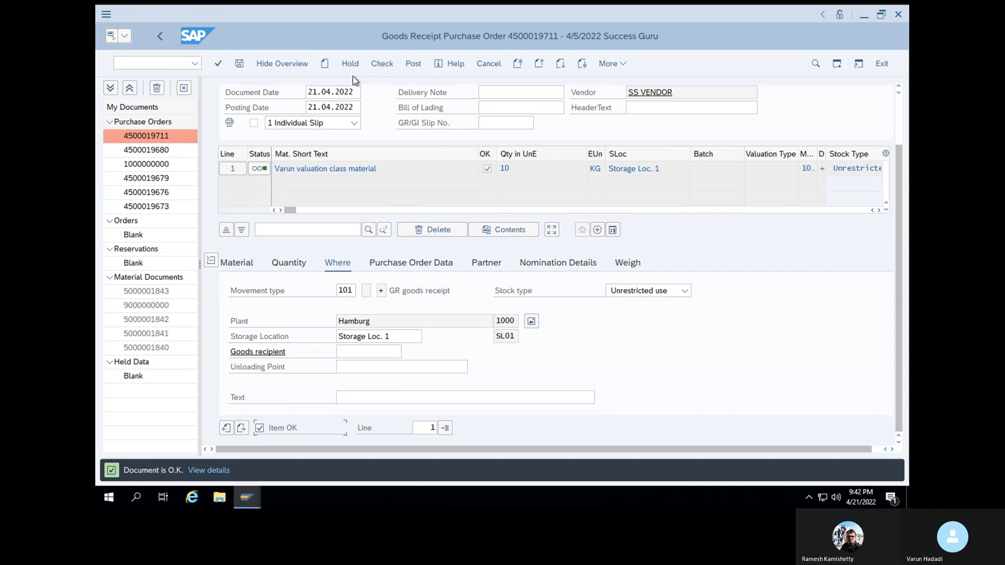
left_click(240, 66)
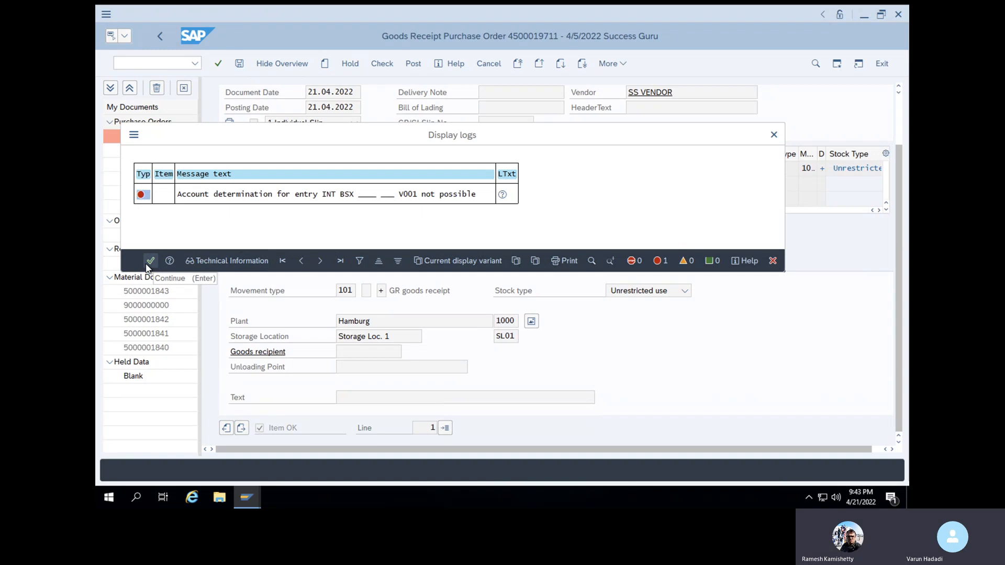
Read the long text of the INT BSX V001 error and proceed to Configure Automatic Postings
double_click(243, 195)
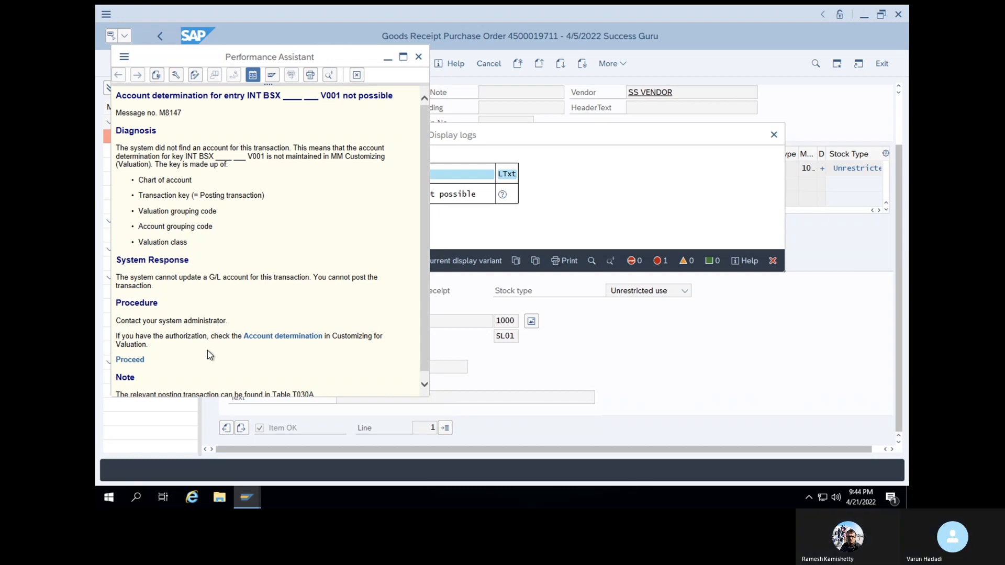
left_click(131, 360)
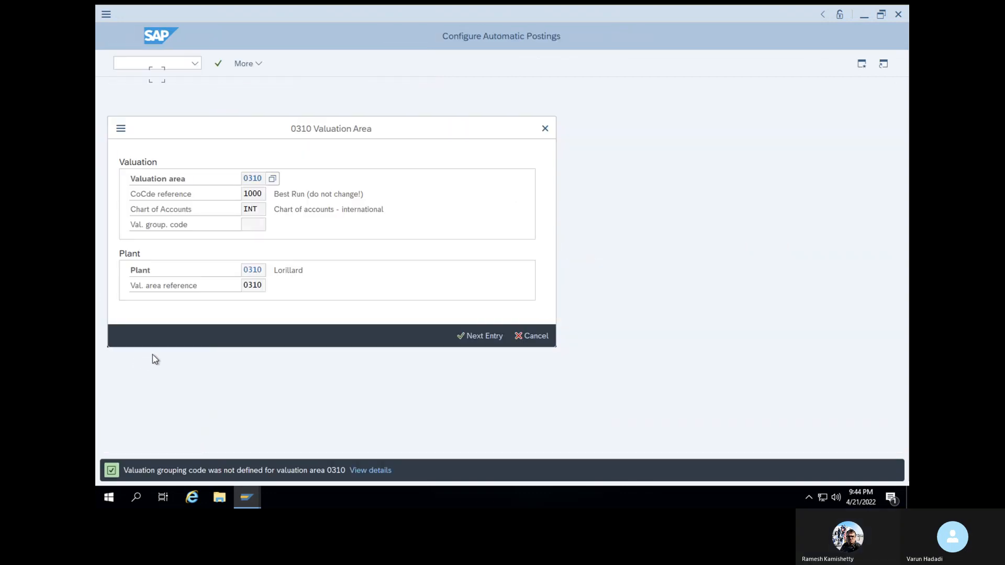
Cancel the valuation area prompt, view the RMK posting procedures list, and try /nobyc
left_click(532, 336)
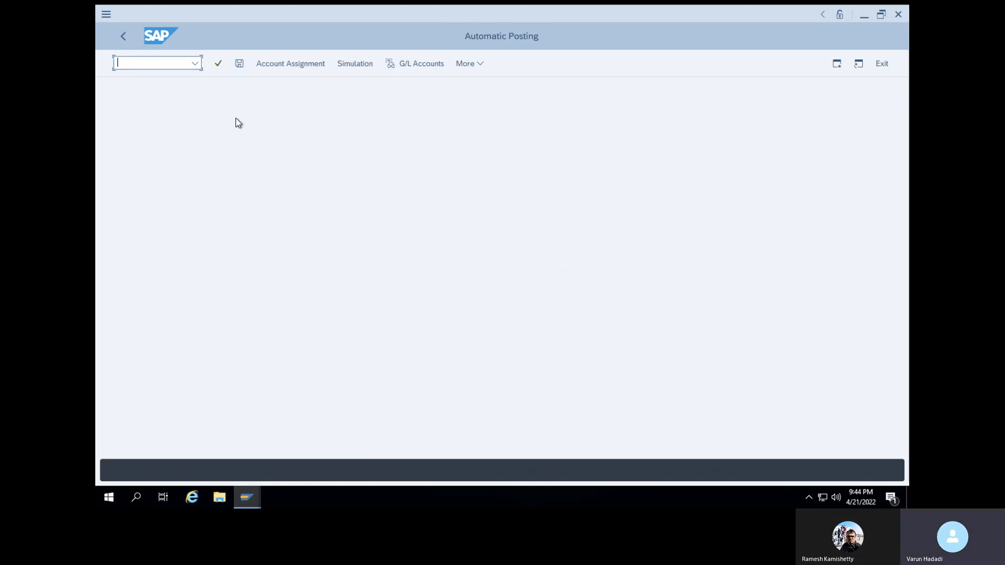
left_click(266, 63)
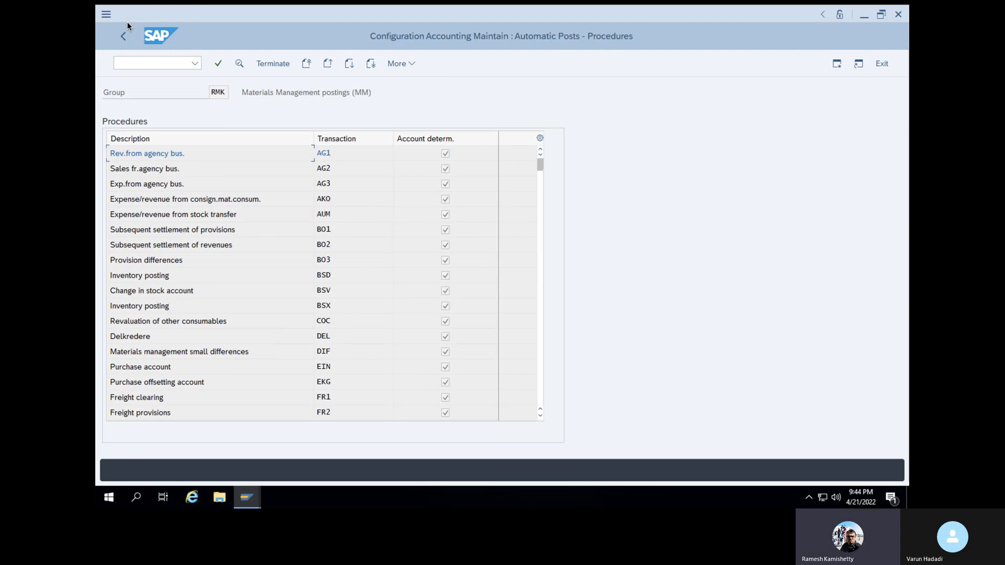
left_click(142, 61)
type("/")
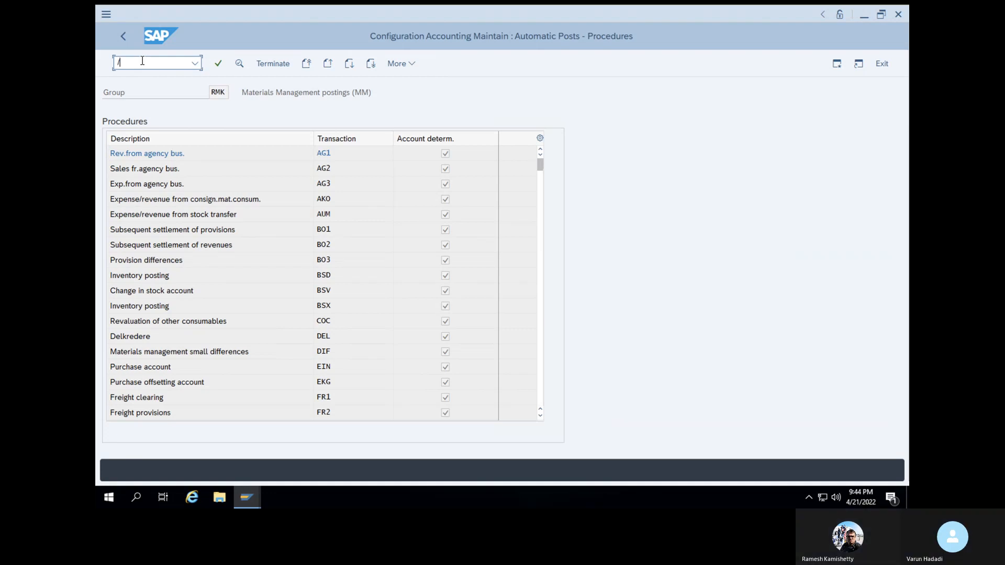
type("nobyc")
key("Return")
Return to the SAP Easy Access menu with /n
left_click(142, 61)
type("/n")
key("Return")
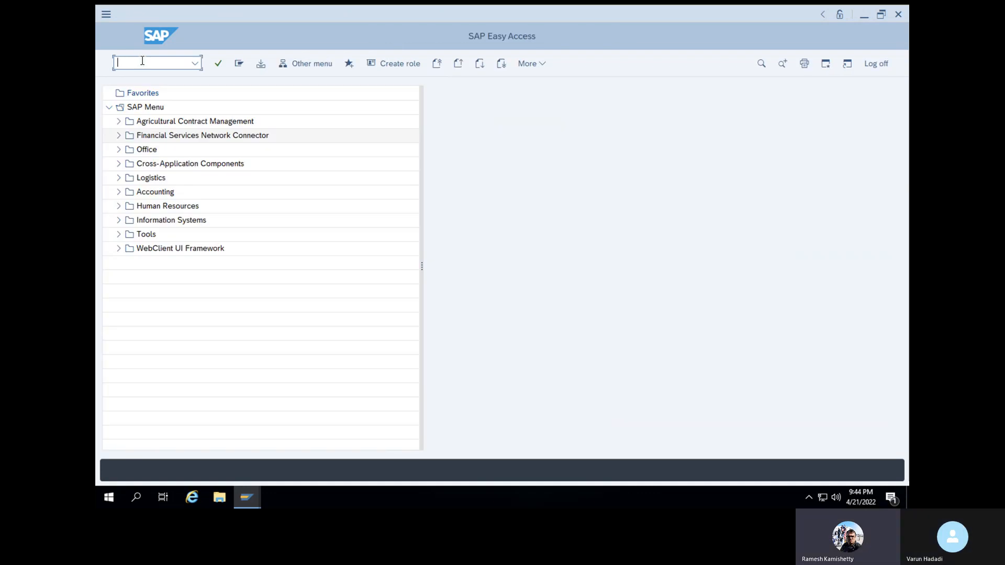
Run OBYC and open the BSX Inventory posting row for maintenance
type("OBYC")
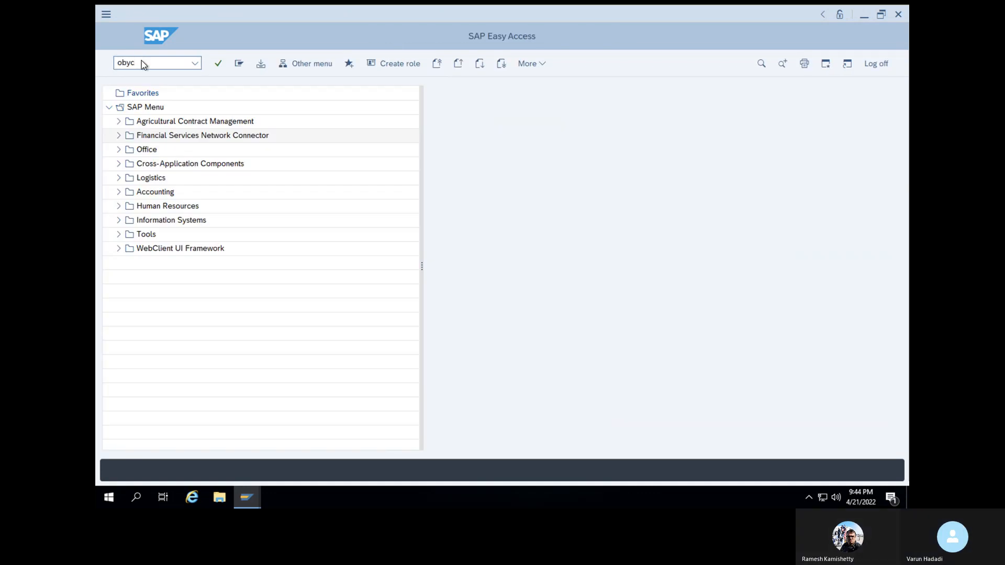
key("Return")
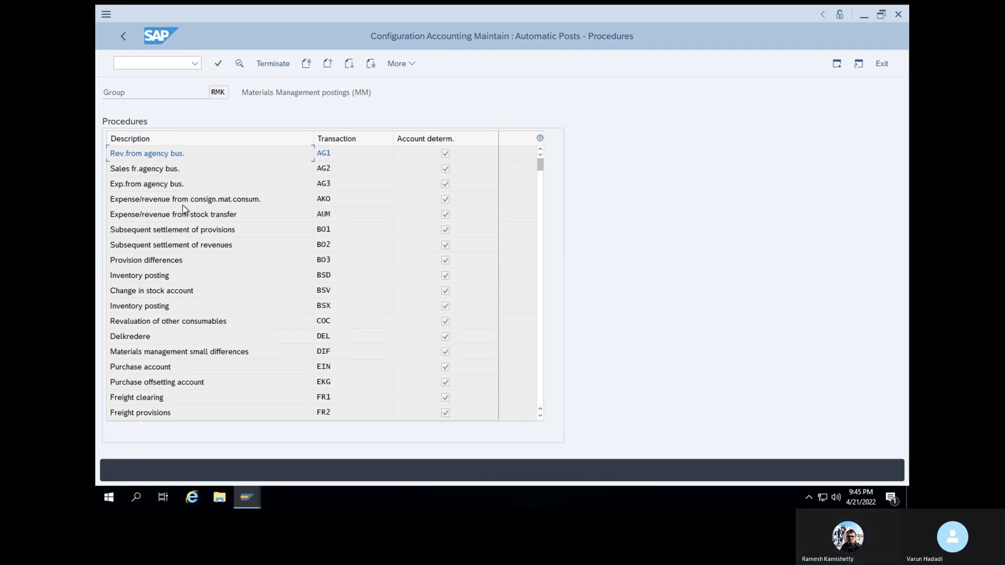
left_click(133, 308)
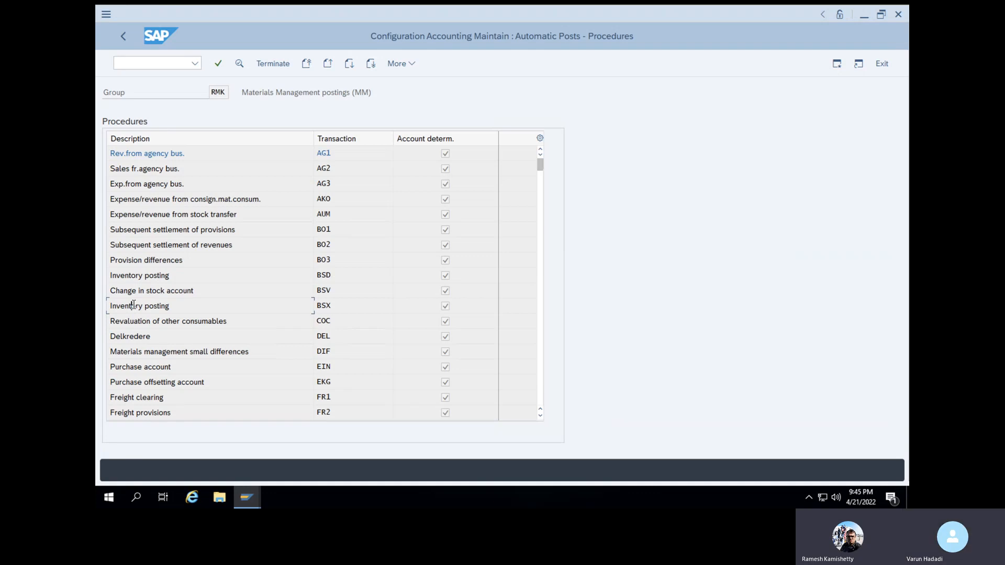
double_click(329, 305)
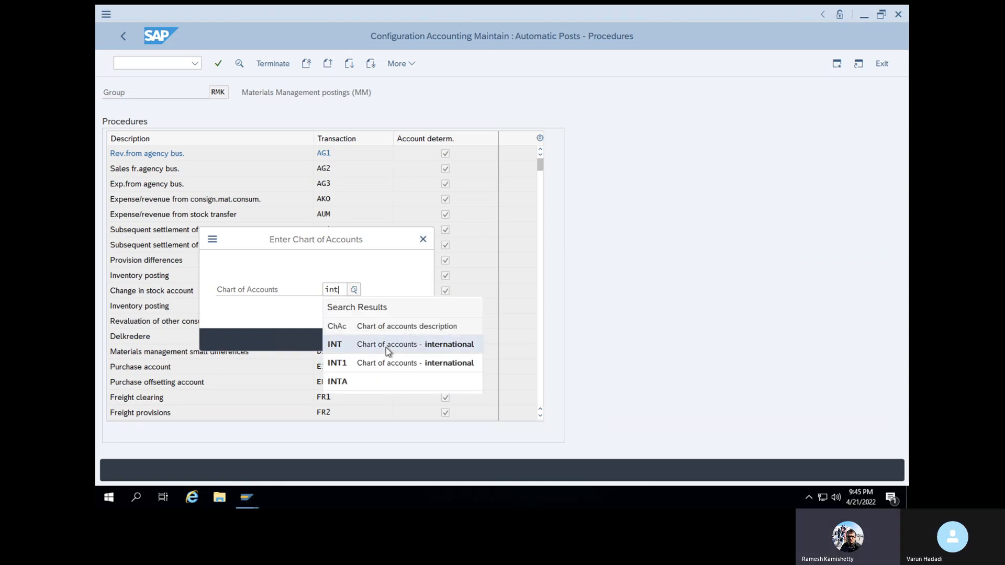
For chart of accounts INT, add a BSX entry mapping valuation class V001 to account 300000
left_click(387, 349)
left_click(400, 339)
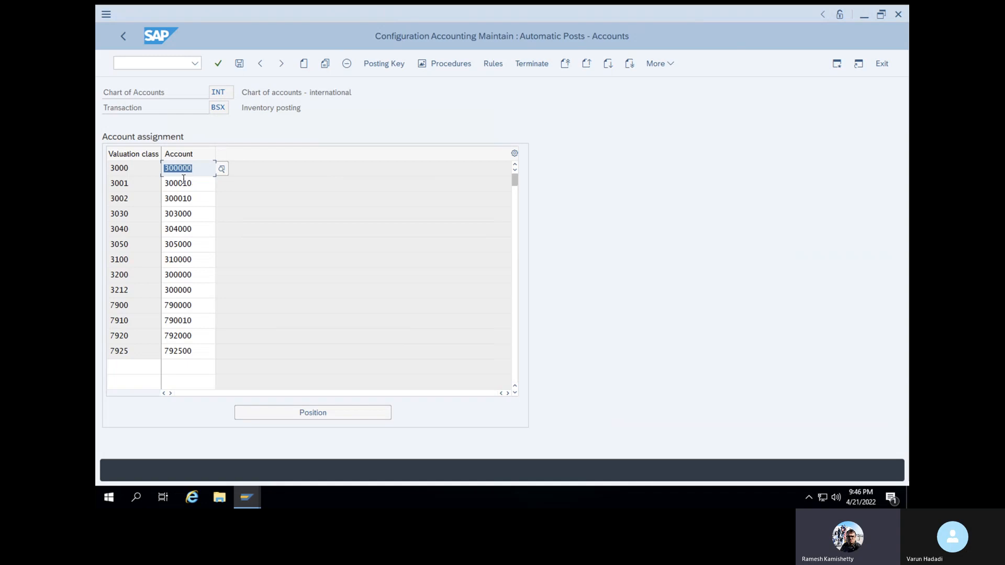
left_click(128, 372)
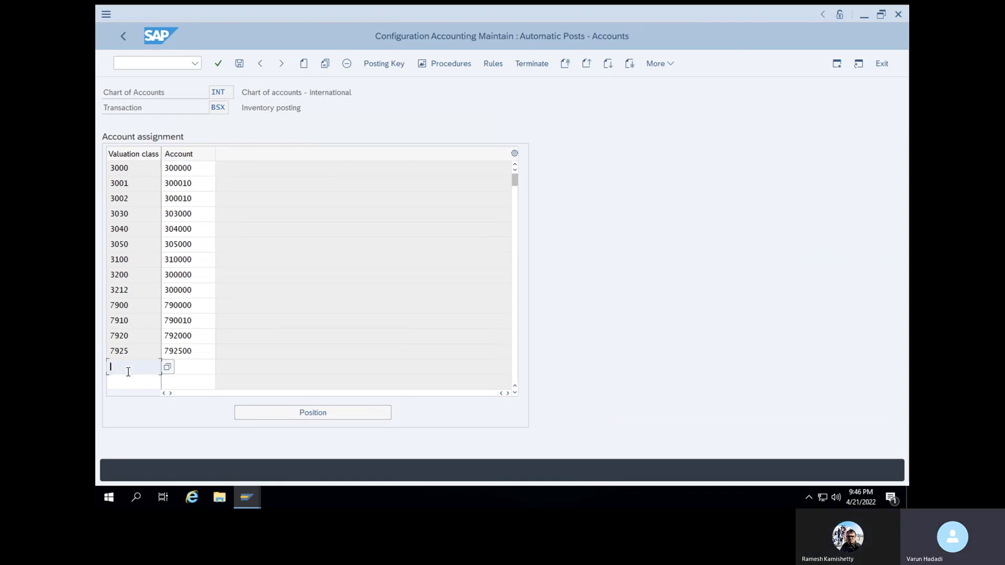
type("V001")
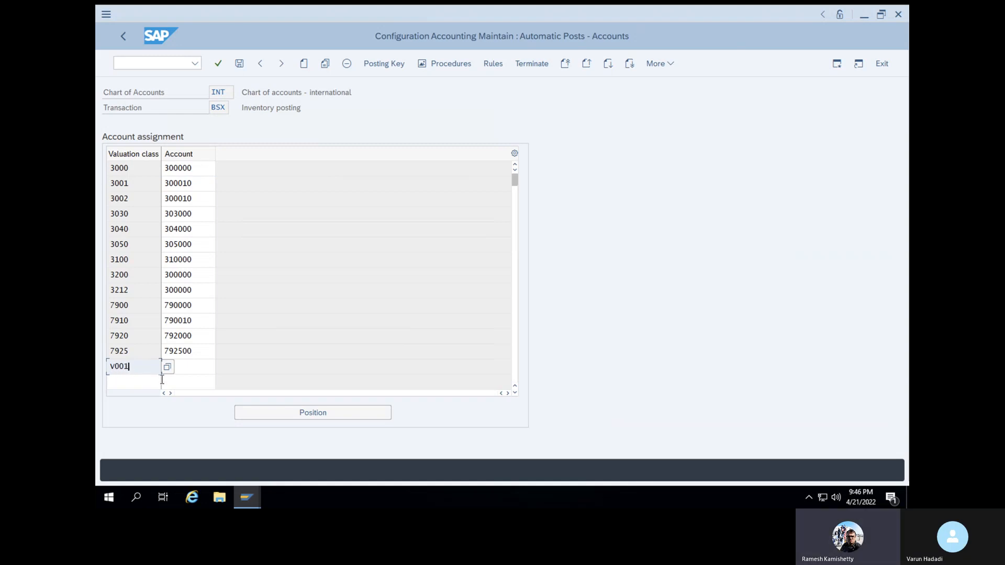
left_click(183, 372)
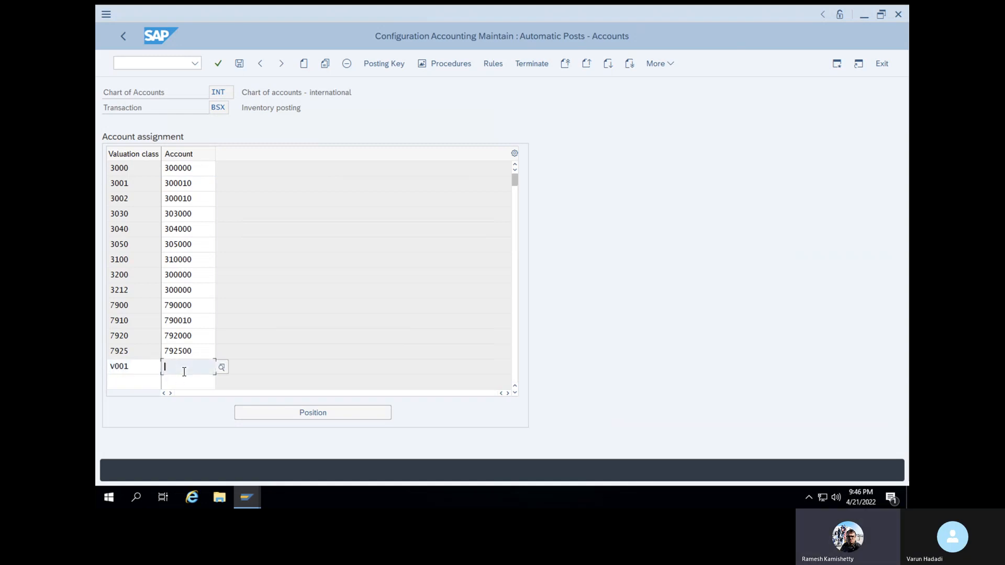
left_click(222, 368)
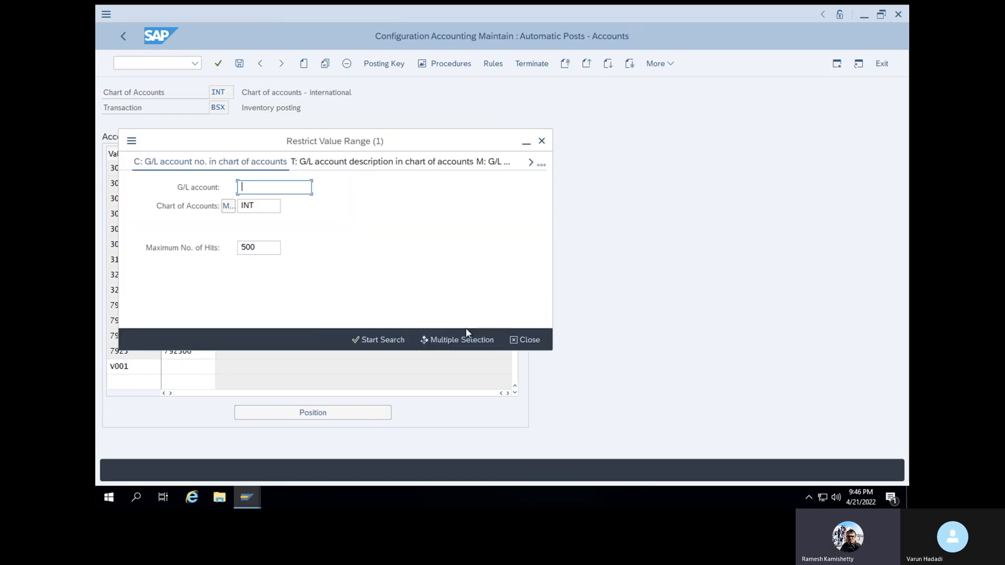
left_click(525, 339)
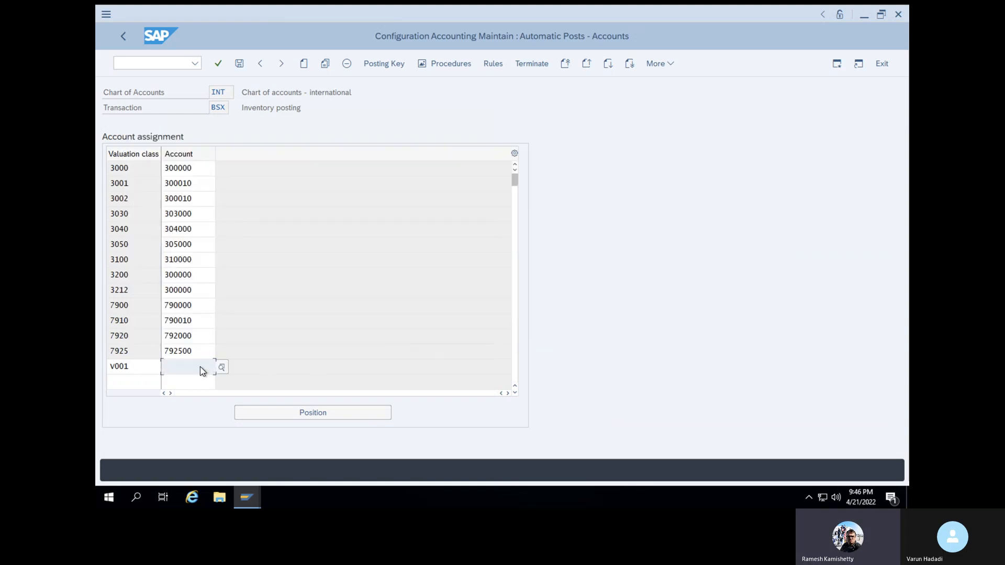
type("30000")
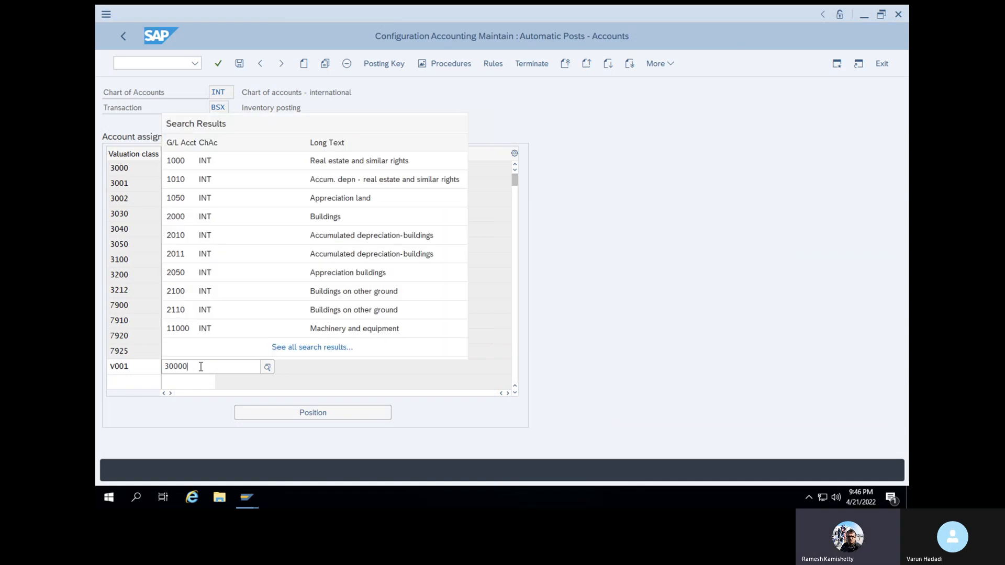
key("Return")
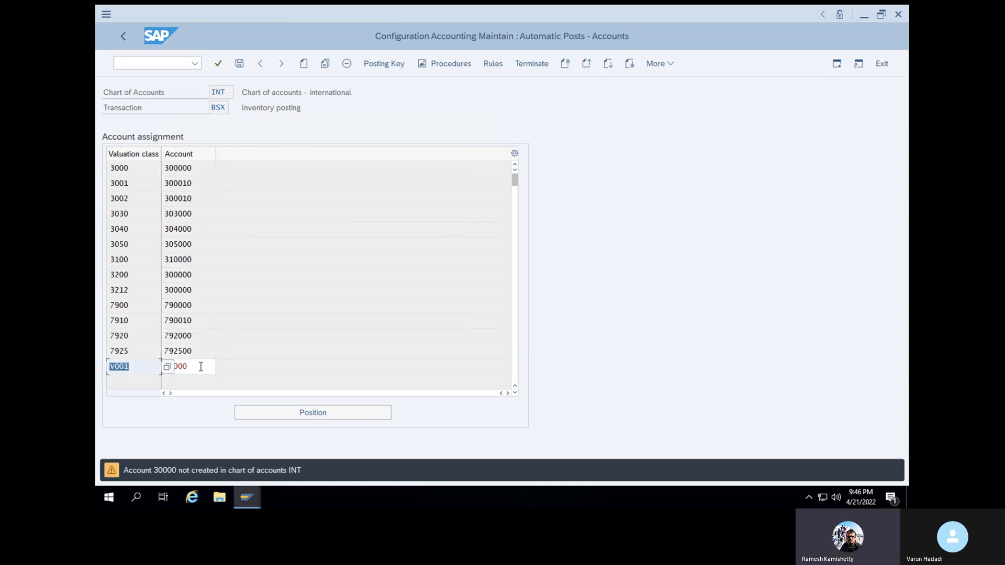
left_click(200, 366)
type("0")
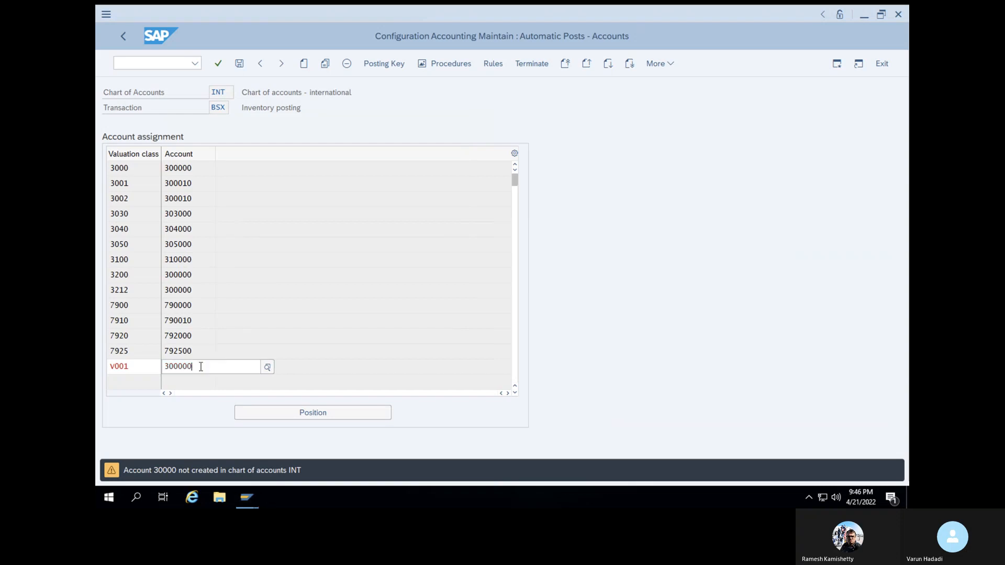
key("Return")
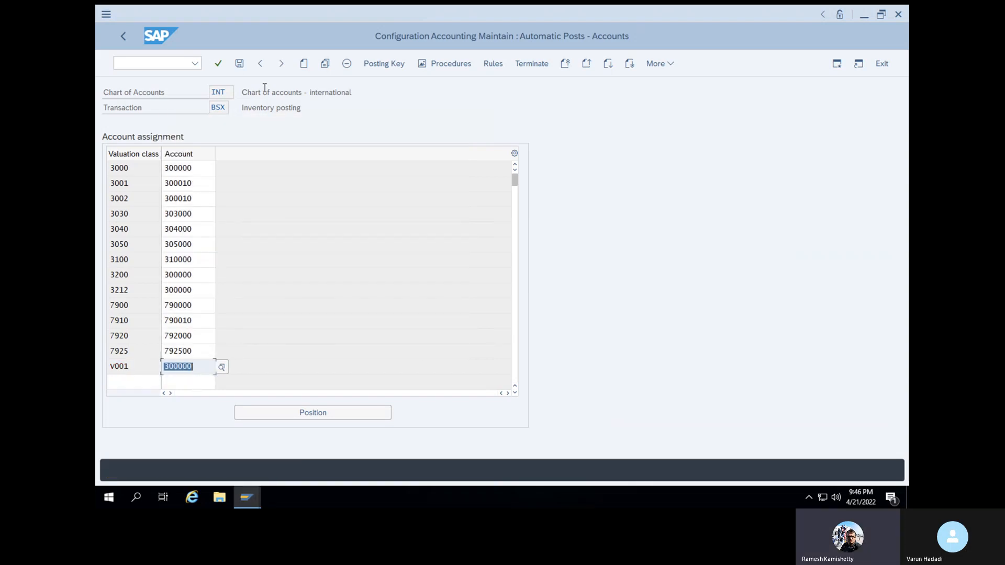
Save the BSX account assignment and confirm the Customizing request prompt
left_click(239, 63)
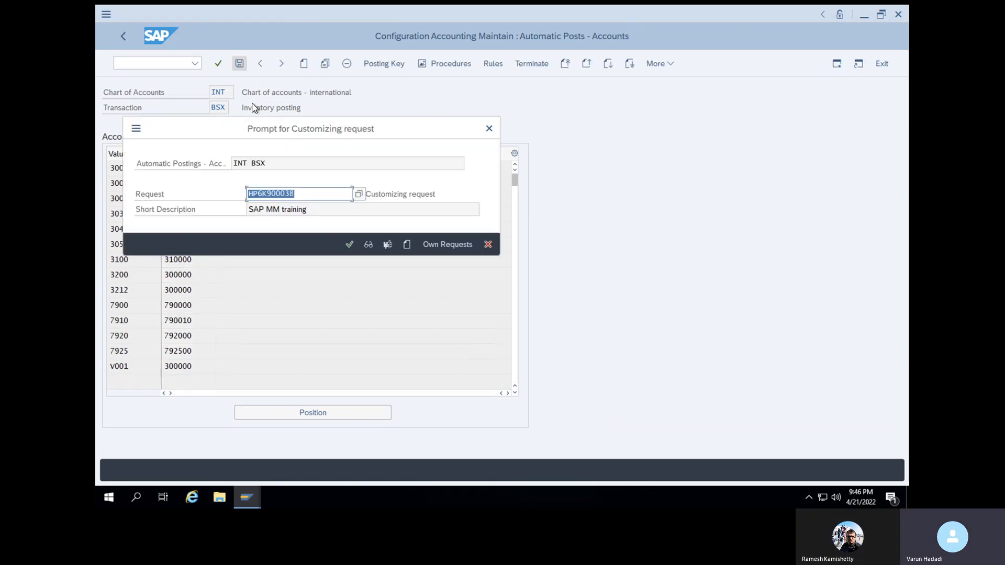
left_click(349, 241)
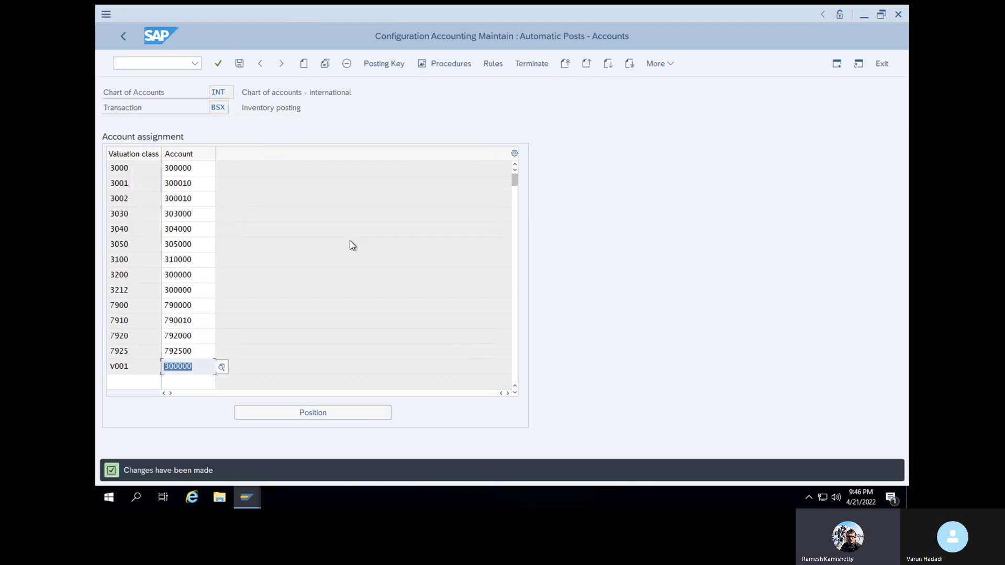
left_click(174, 63)
Reopen MIGO with /NMIGO and load the most recent purchase order from the field history
type("/NMIGO")
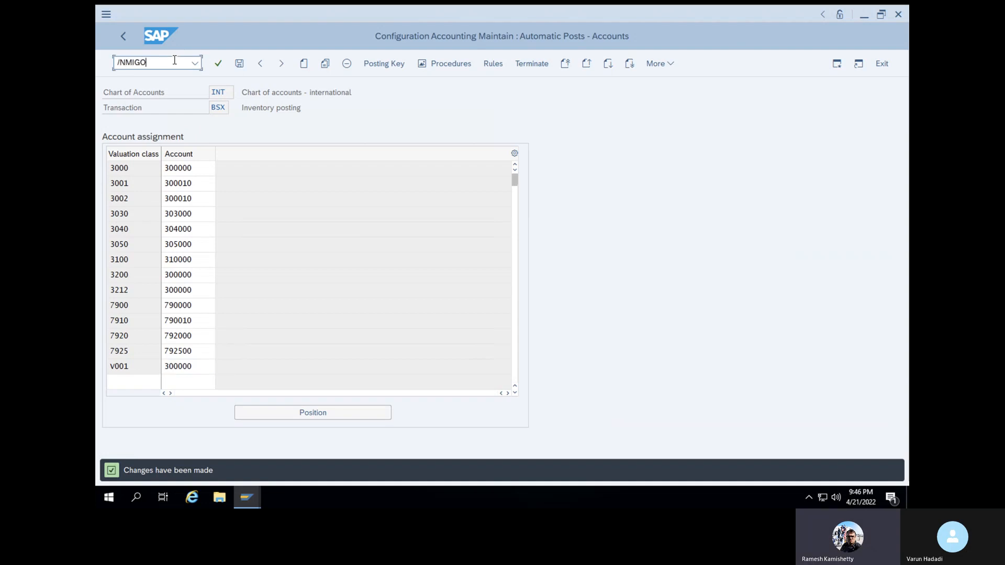
key("Return")
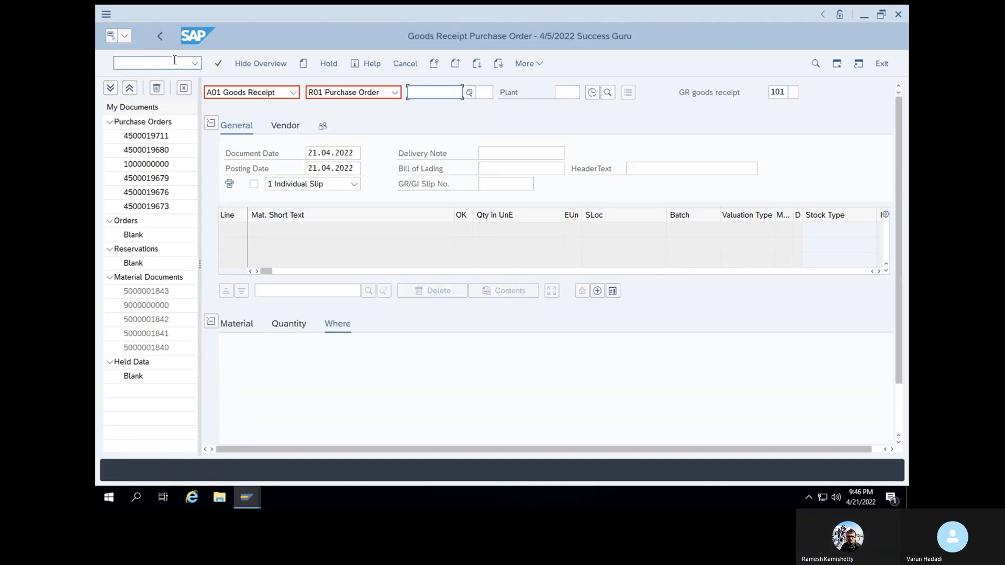
left_click(436, 96)
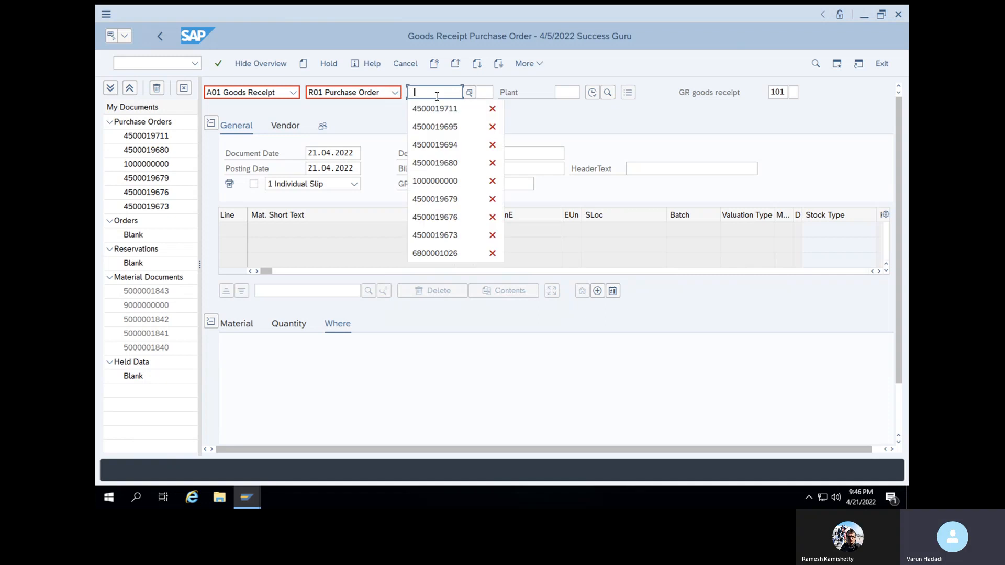
left_click(434, 112)
key("Return")
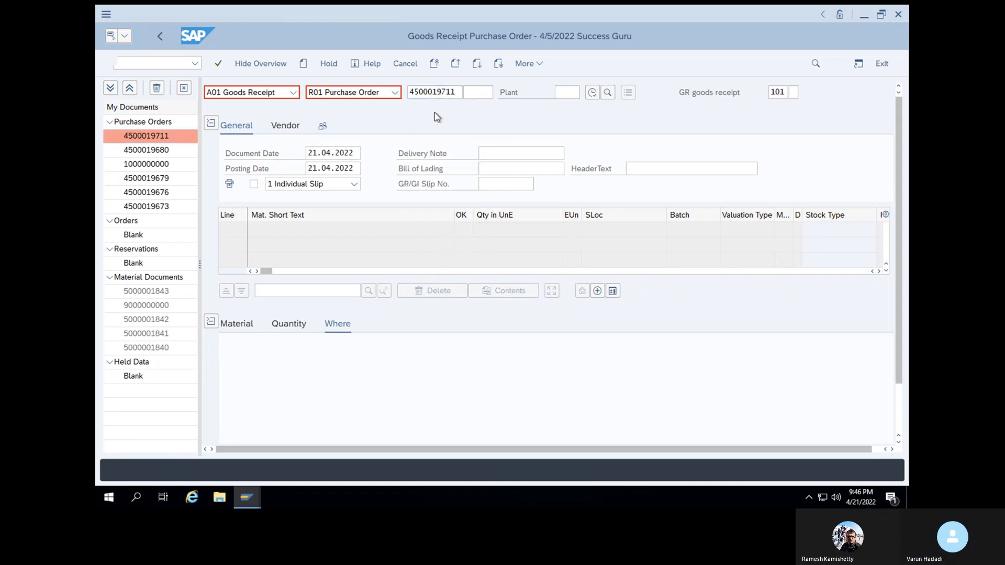
scroll(390, 419, "down", 3)
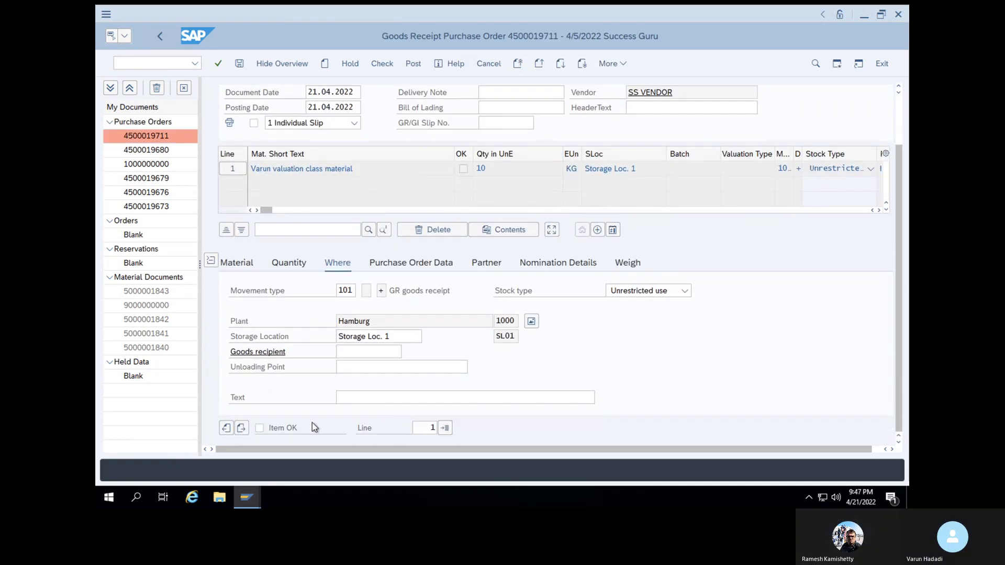
left_click(260, 428)
left_click(382, 64)
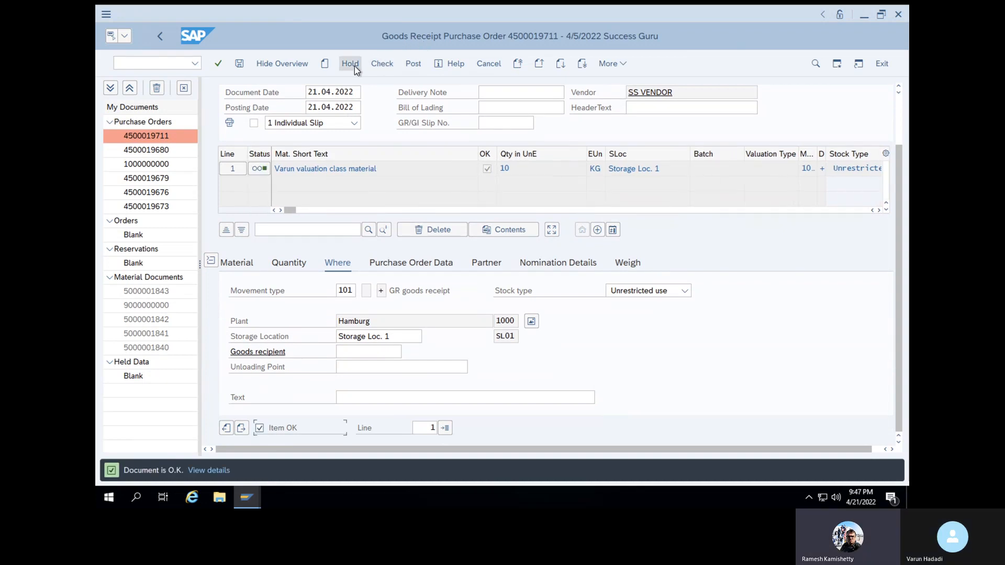
left_click(411, 67)
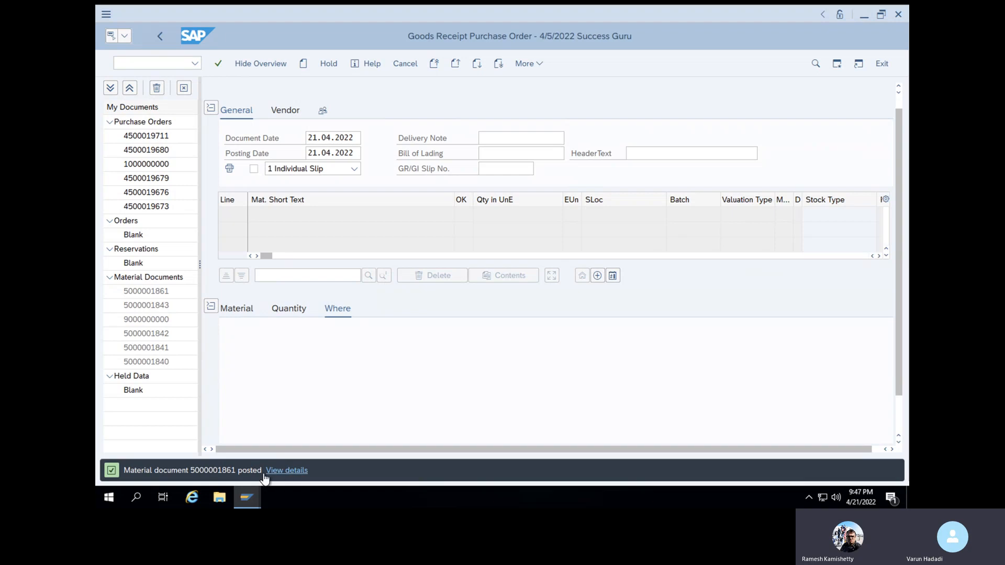
left_click_drag(190, 470, 227, 475)
left_click(175, 66)
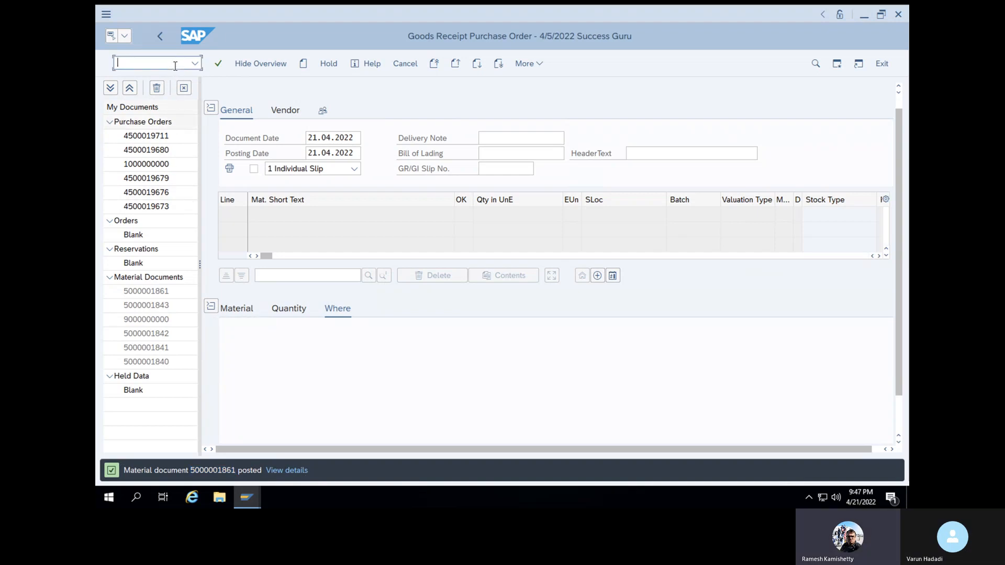
type("M")
key("BackSpace")
type("/NM")
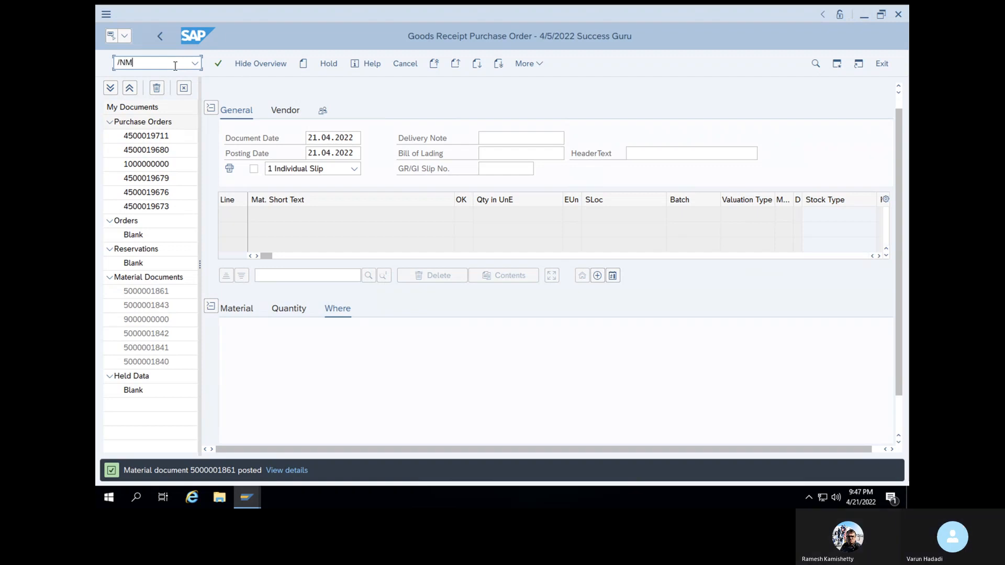
type("IGO")
key("Return")
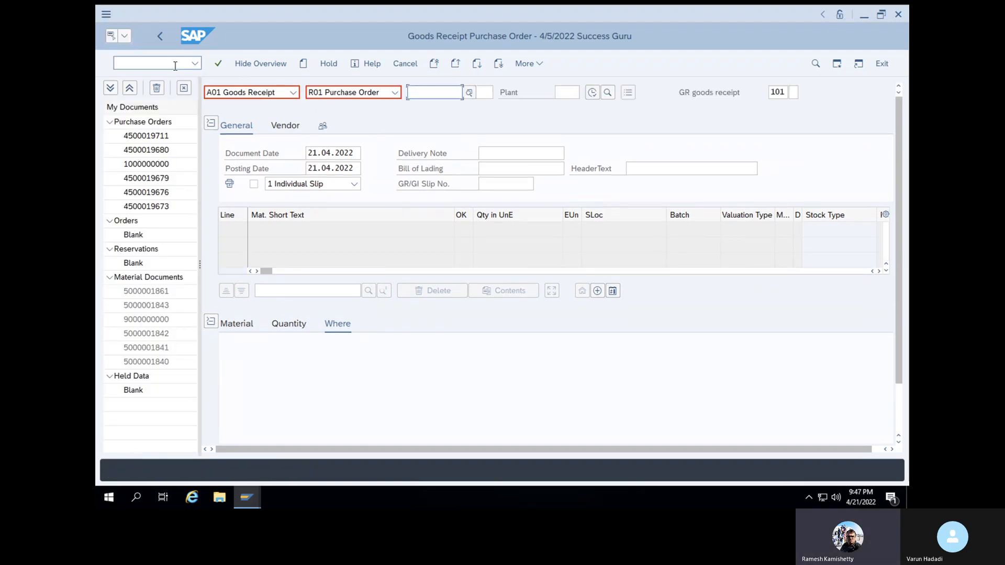
left_click(294, 93)
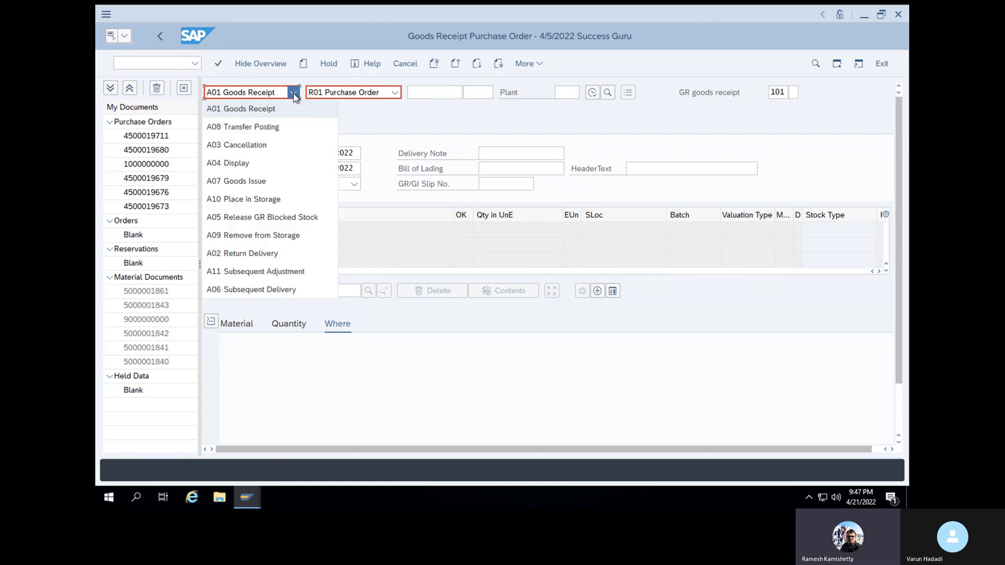
left_click(273, 168)
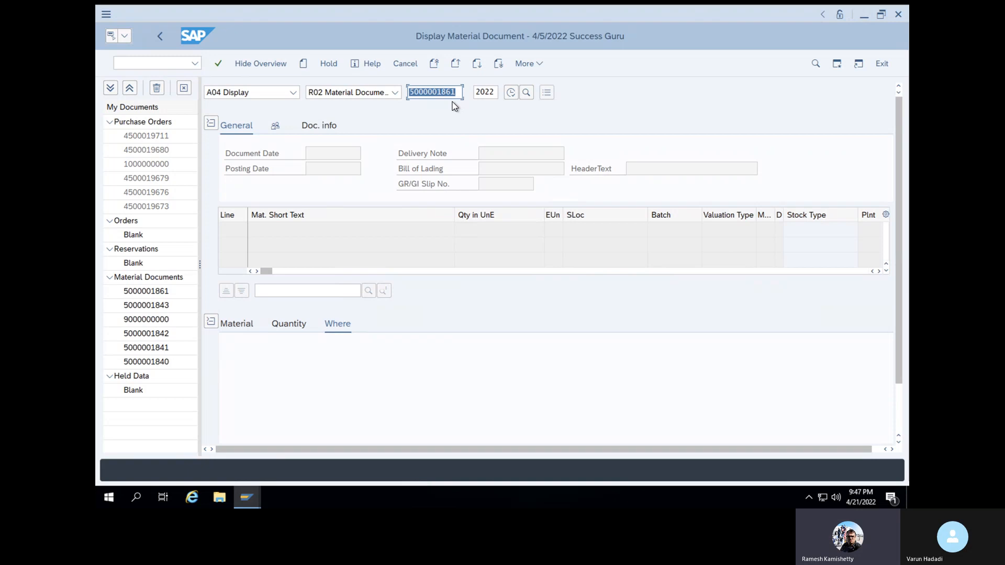
key("Return")
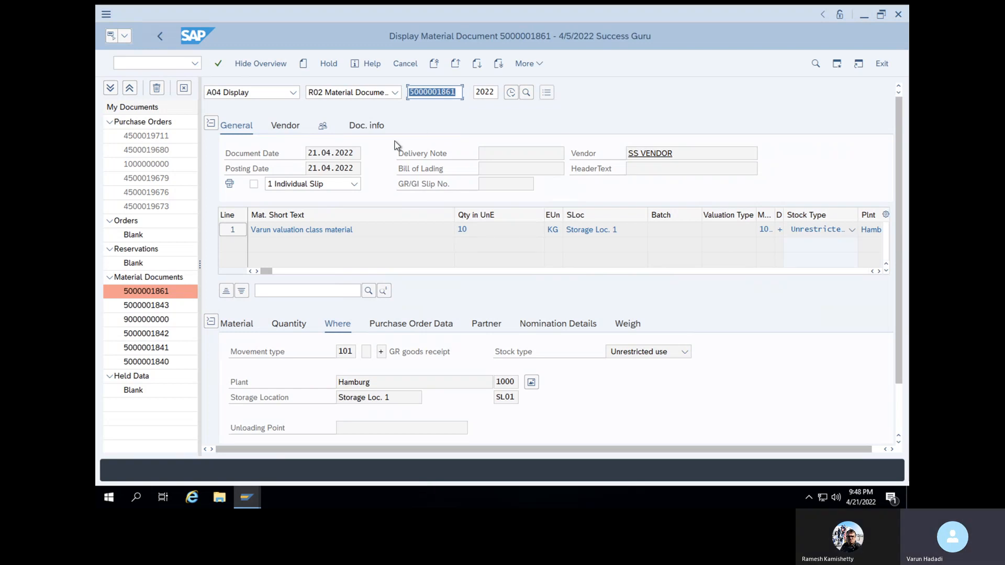
left_click(381, 126)
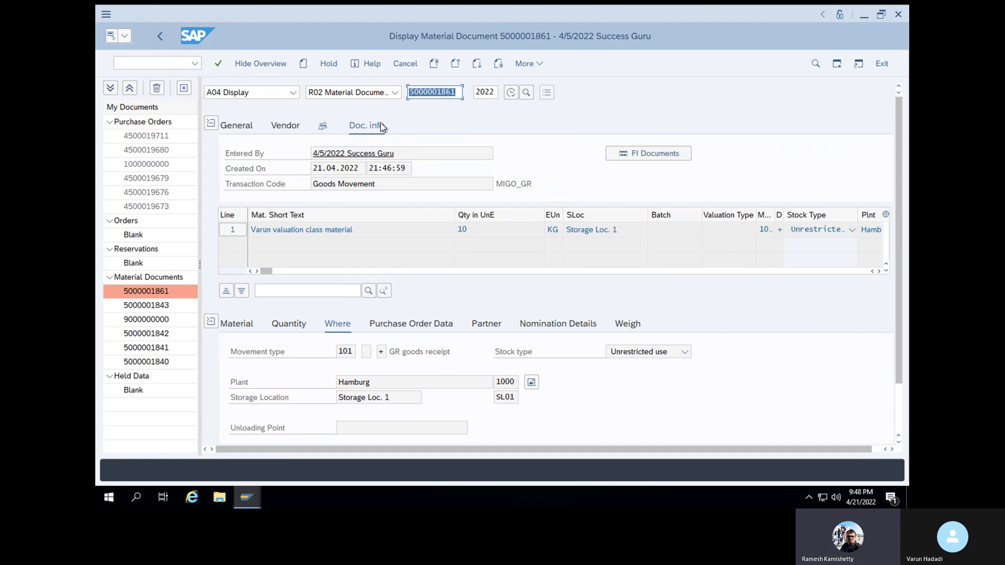
left_click(676, 157)
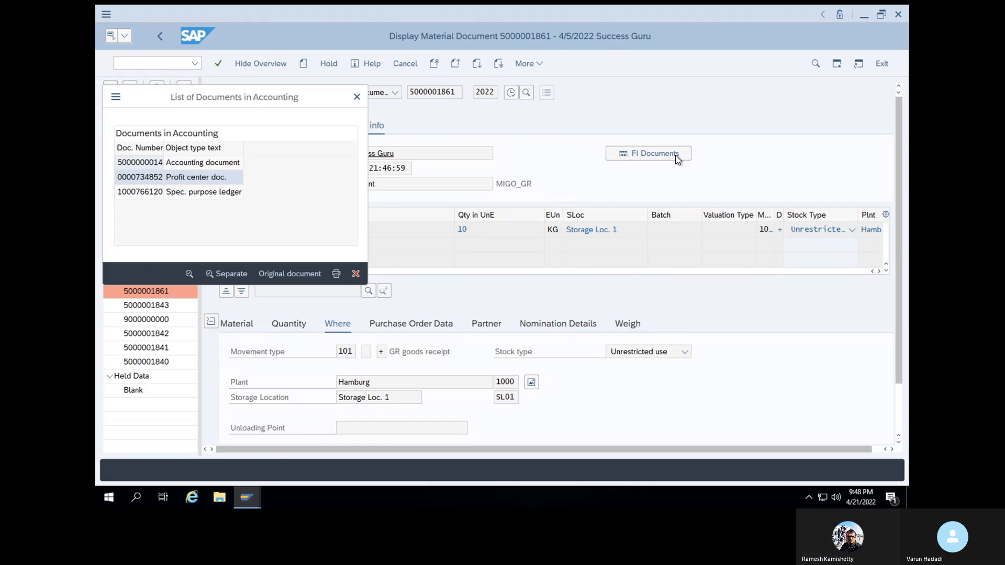
left_click(191, 166)
double_click(192, 165)
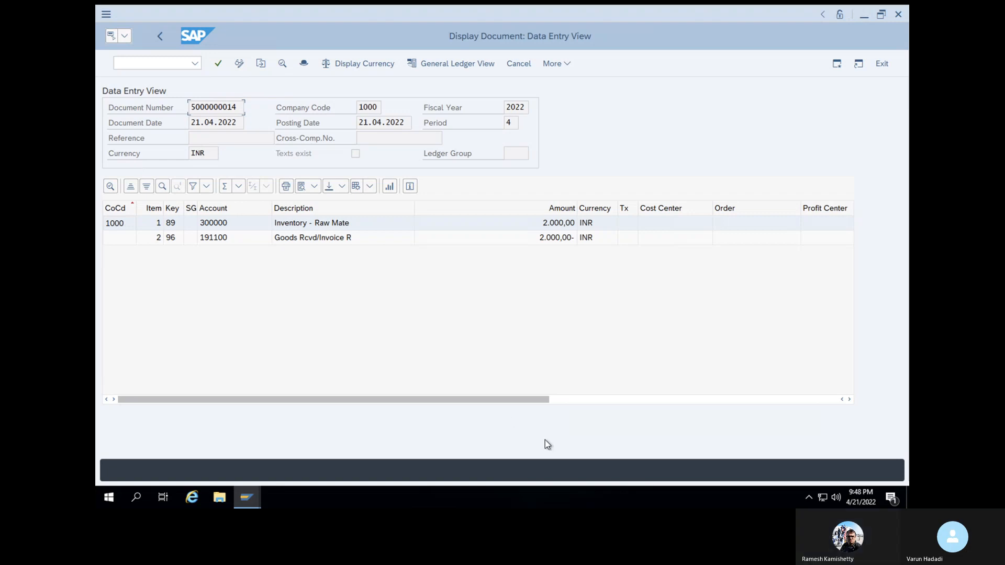
left_click_drag(517, 401, 859, 395)
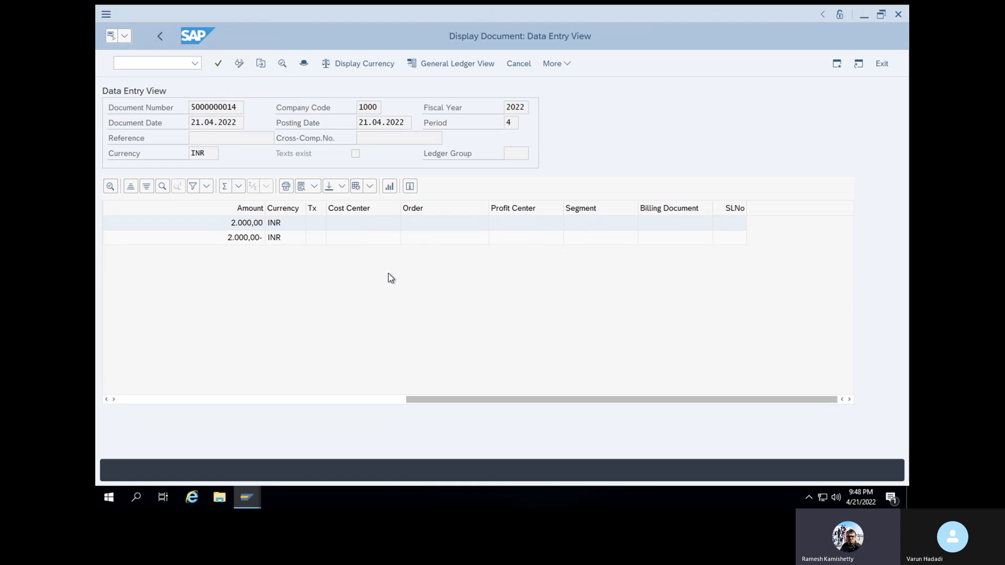
Open the Change Layout editor for the line items after glancing at the saved layouts
left_click(356, 188)
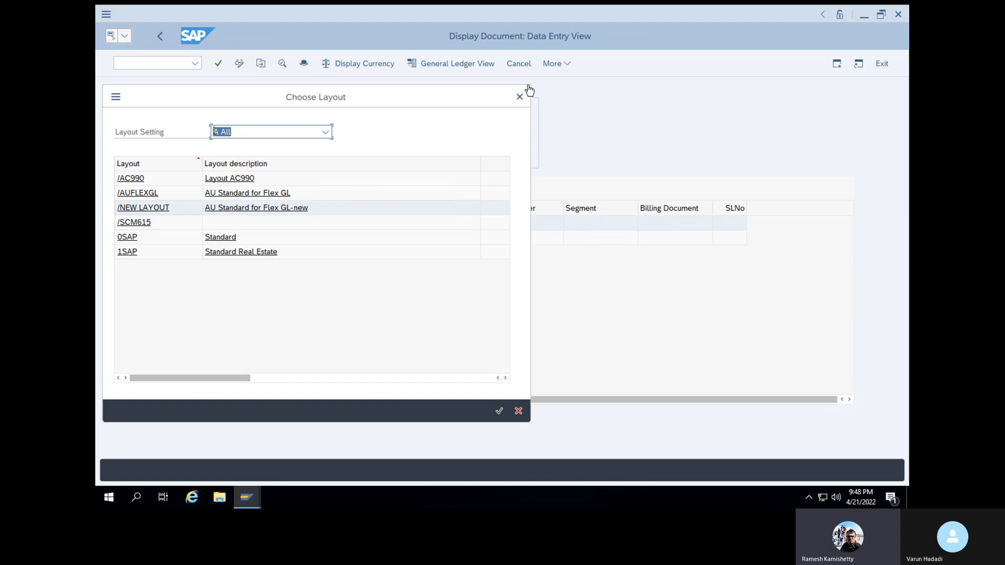
left_click(519, 98)
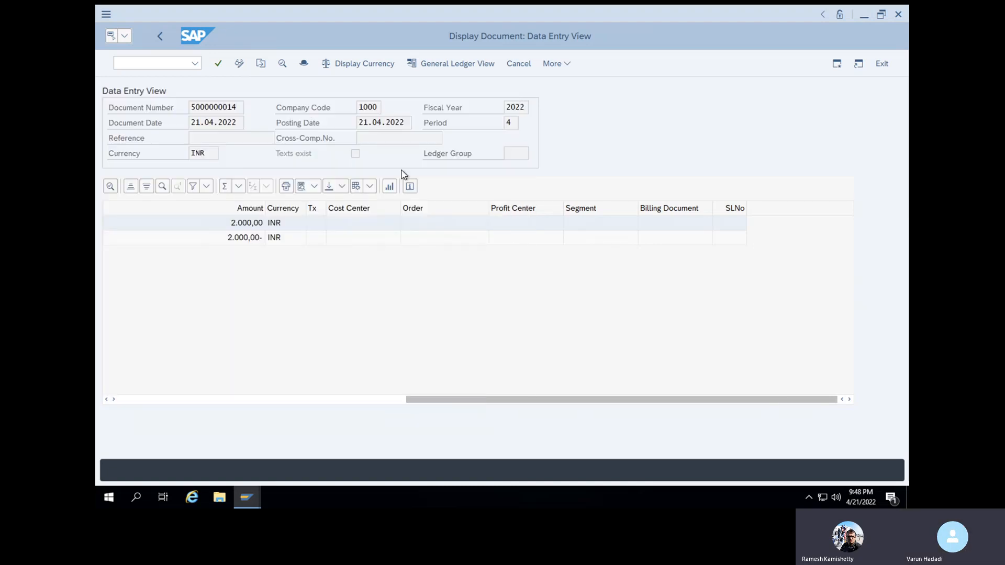
left_click(370, 187)
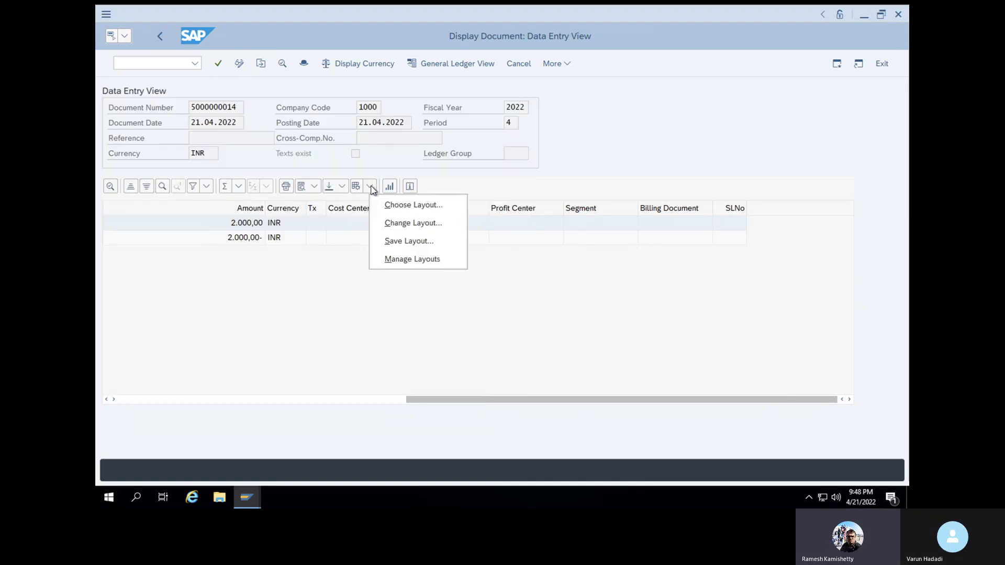
left_click(399, 224)
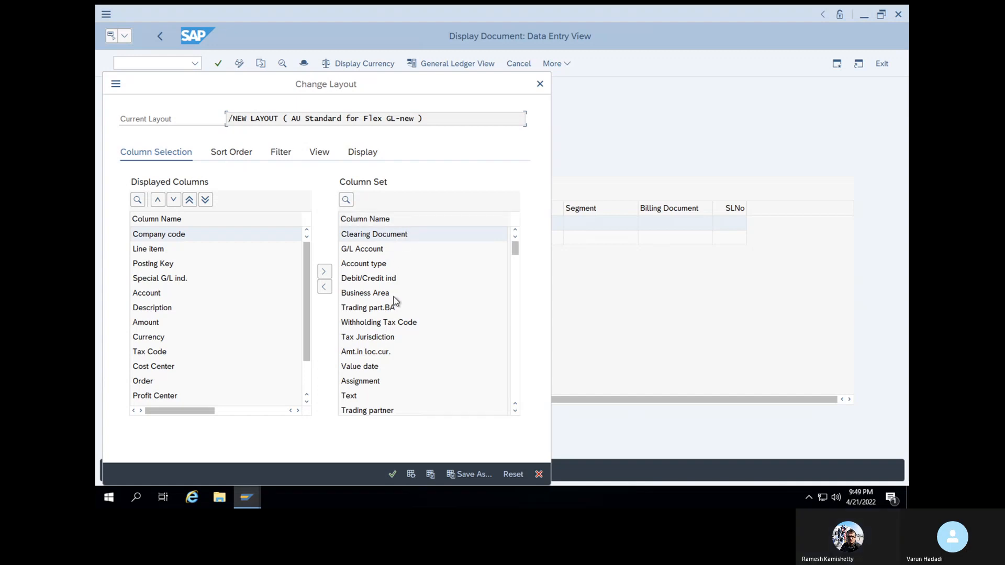
Find Transaction in the Column Set, move it to Displayed Columns, and apply the layout
left_click(515, 411)
left_click(515, 411)
left_click(515, 411)
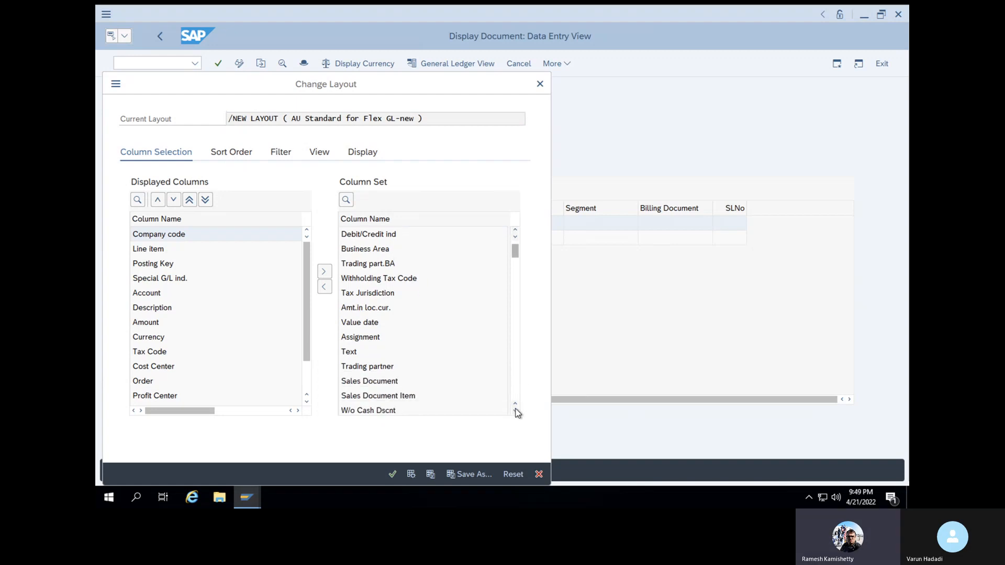
left_click(515, 411)
left_click(515, 411)
left_click(515, 411)
left_click(515, 411)
left_click(516, 411)
left_click(515, 411)
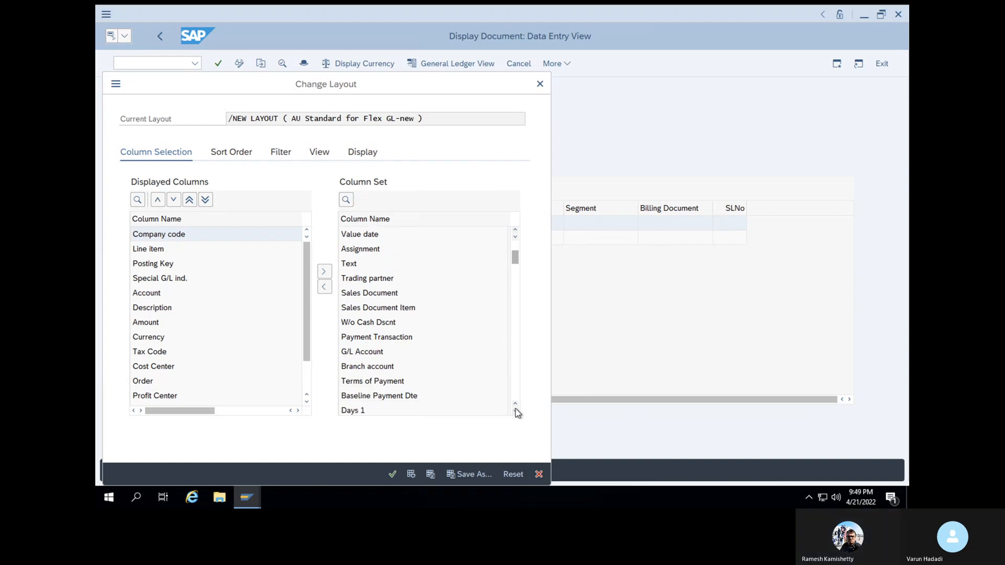
left_click(515, 411)
left_click(515, 411)
left_click(515, 411)
left_click(515, 411)
left_click(516, 411)
left_click(515, 411)
left_click(515, 411)
left_click(515, 411)
left_click(515, 411)
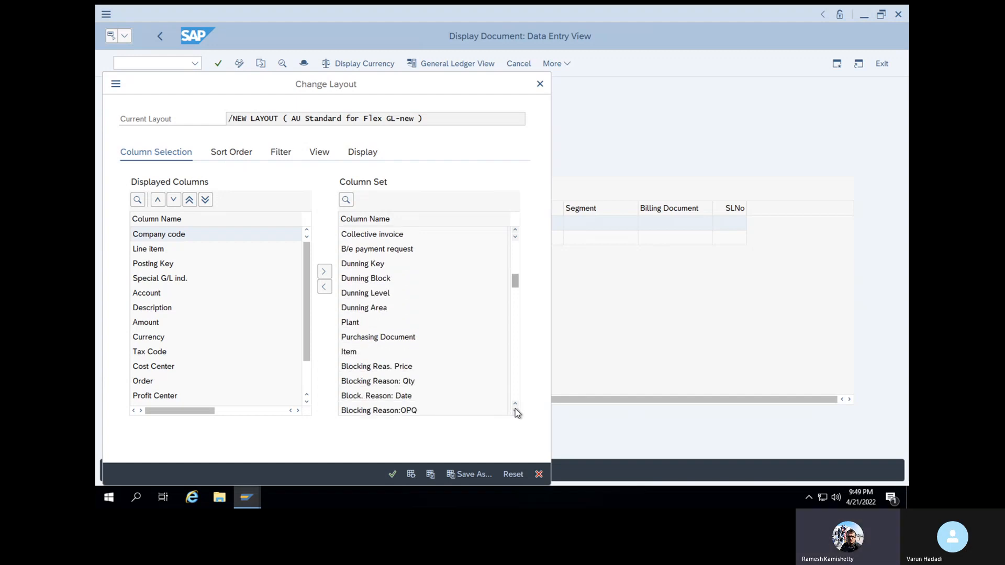
left_click(515, 411)
left_click(515, 411)
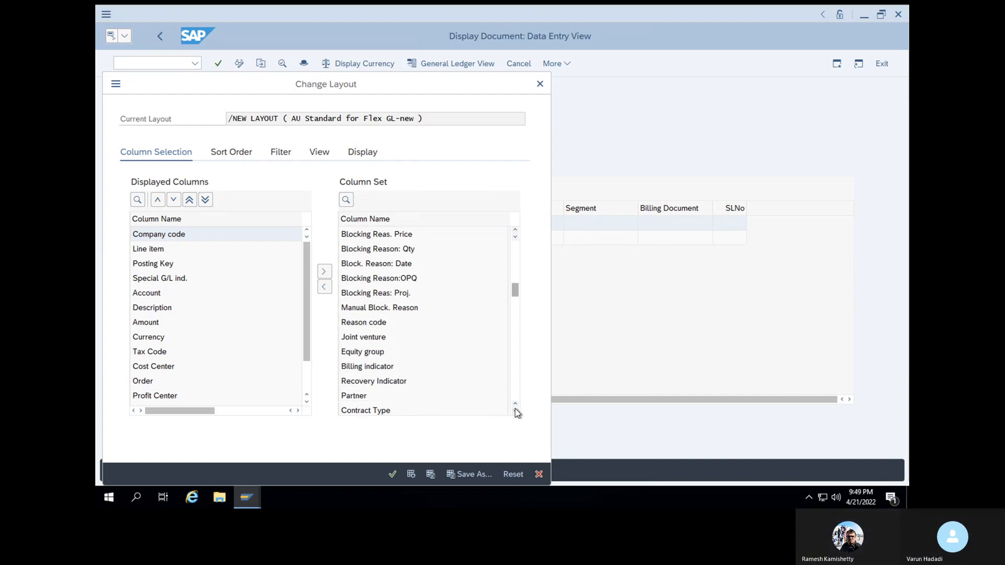
left_click(515, 412)
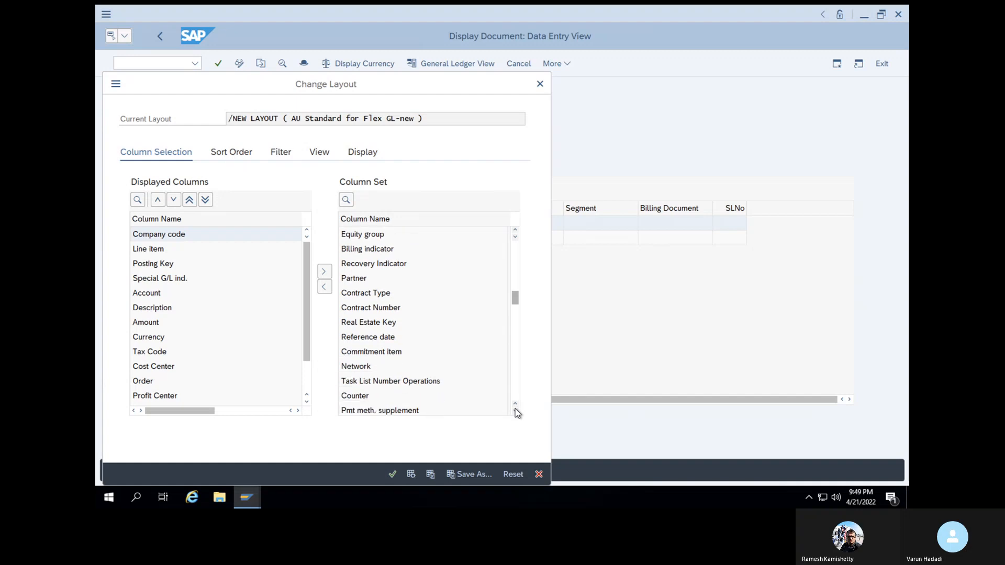
left_click(515, 412)
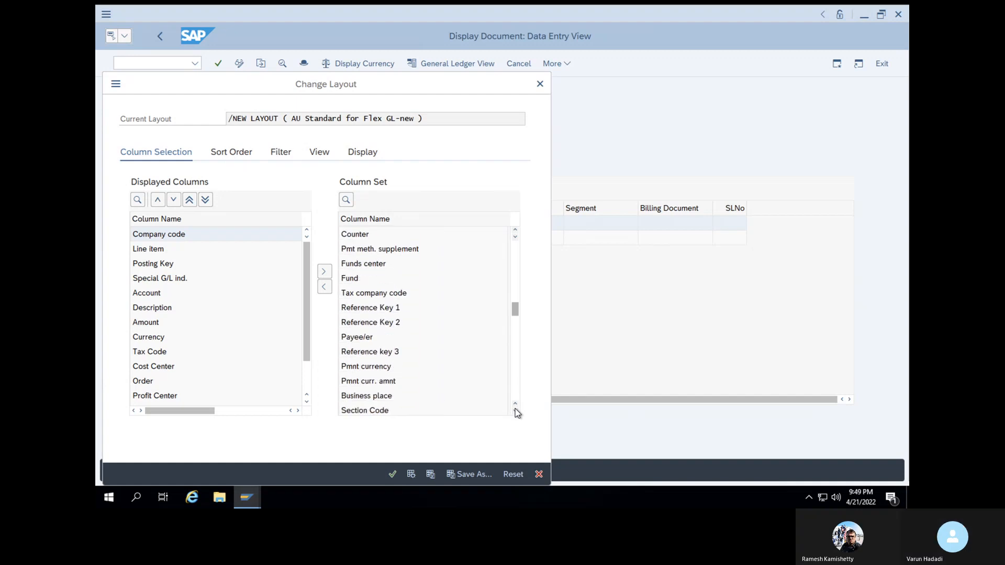
left_click(515, 412)
left_click(515, 411)
left_click(515, 411)
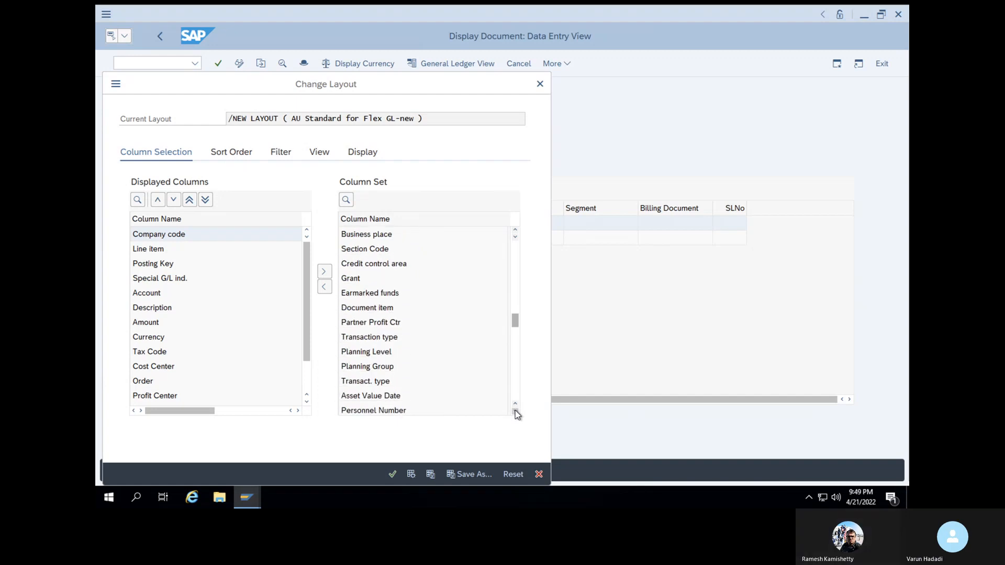
left_click(386, 339)
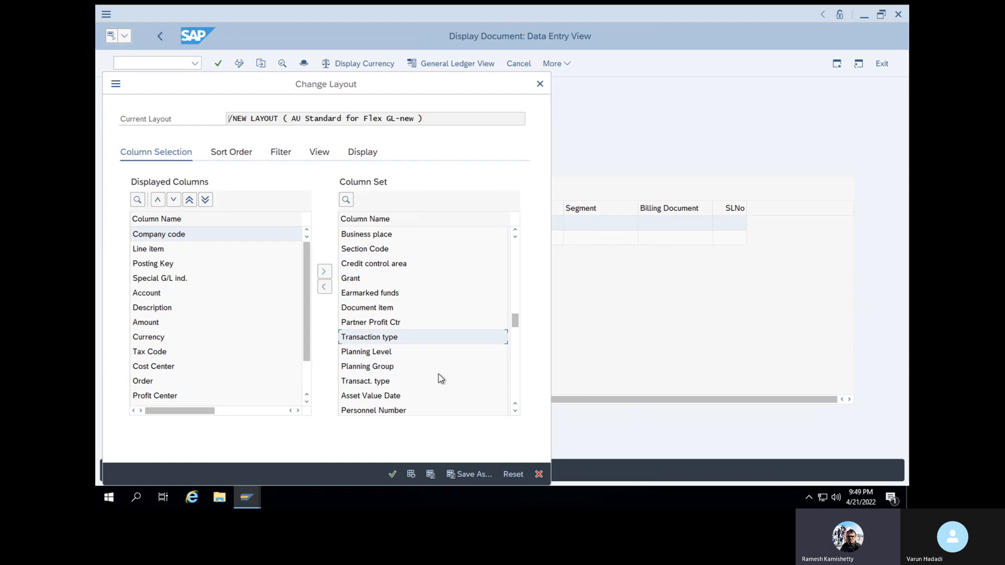
left_click(515, 412)
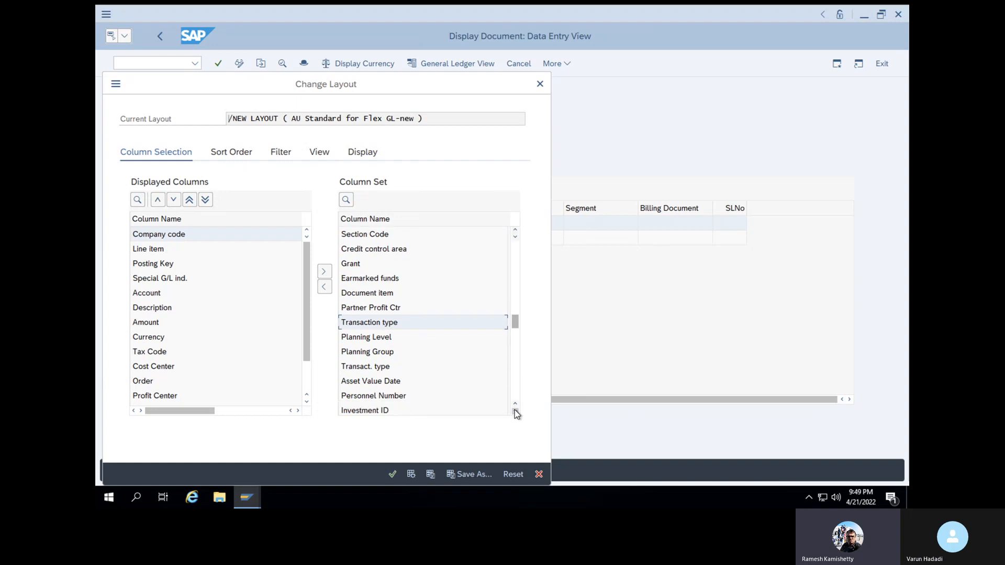
left_click(515, 412)
left_click(516, 411)
left_click(515, 411)
left_click(515, 412)
left_click(515, 412)
left_click(515, 411)
left_click(515, 412)
left_click(515, 412)
left_click(515, 411)
left_click(515, 411)
left_click(515, 411)
left_click(515, 412)
left_click(515, 412)
left_click(515, 412)
left_click(515, 411)
left_click(515, 412)
left_click(515, 412)
left_click(515, 411)
left_click(515, 411)
left_click(516, 411)
left_click(515, 411)
left_click(515, 412)
left_click(515, 411)
left_click(515, 412)
left_click(516, 412)
left_click(516, 411)
left_click(515, 412)
left_click(515, 412)
left_click(515, 412)
left_click(515, 412)
left_click(515, 411)
left_click(515, 411)
left_click(515, 412)
left_click(515, 411)
left_click(515, 412)
left_click(515, 412)
left_click(515, 412)
left_click(515, 411)
left_click(515, 412)
left_click(515, 412)
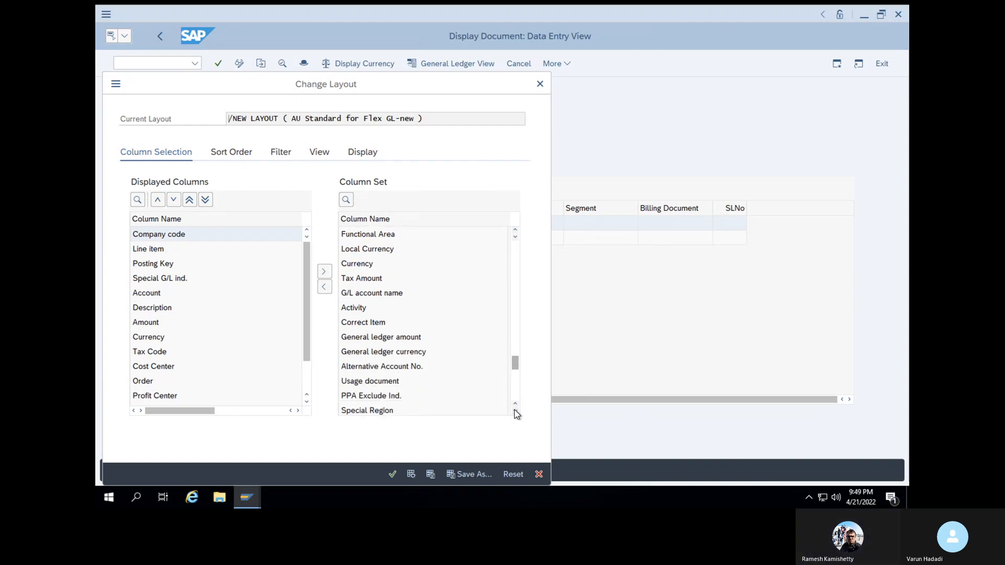
left_click(515, 411)
left_click(515, 412)
left_click(515, 412)
left_click(515, 411)
left_click(515, 411)
left_click(515, 411)
left_click(515, 411)
left_click(515, 411)
left_click(515, 412)
left_click(515, 411)
left_click(515, 412)
left_click(515, 411)
left_click(516, 412)
left_click(515, 411)
left_click(515, 411)
left_click(515, 412)
left_click(515, 412)
left_click(516, 412)
left_click(516, 411)
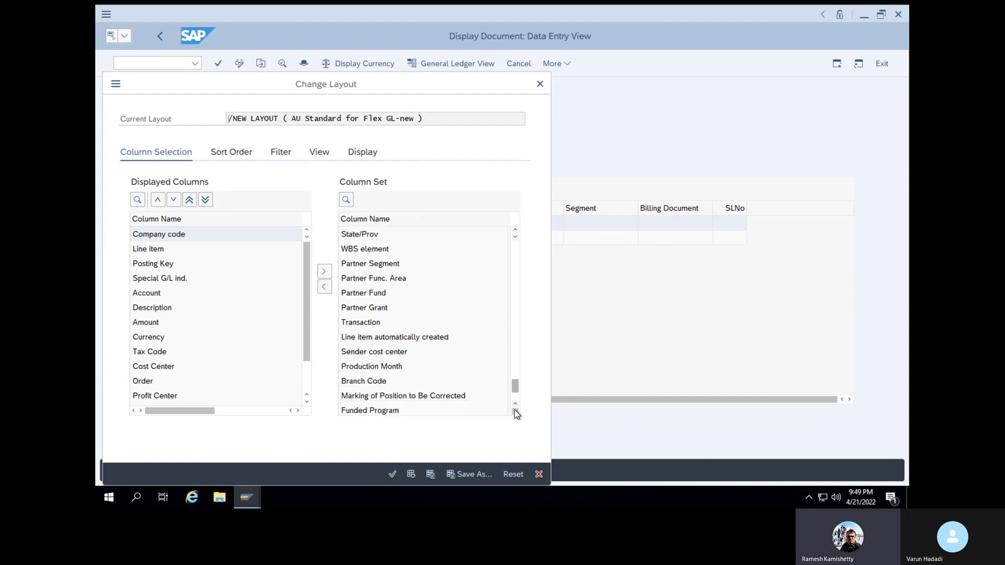
left_click(368, 322)
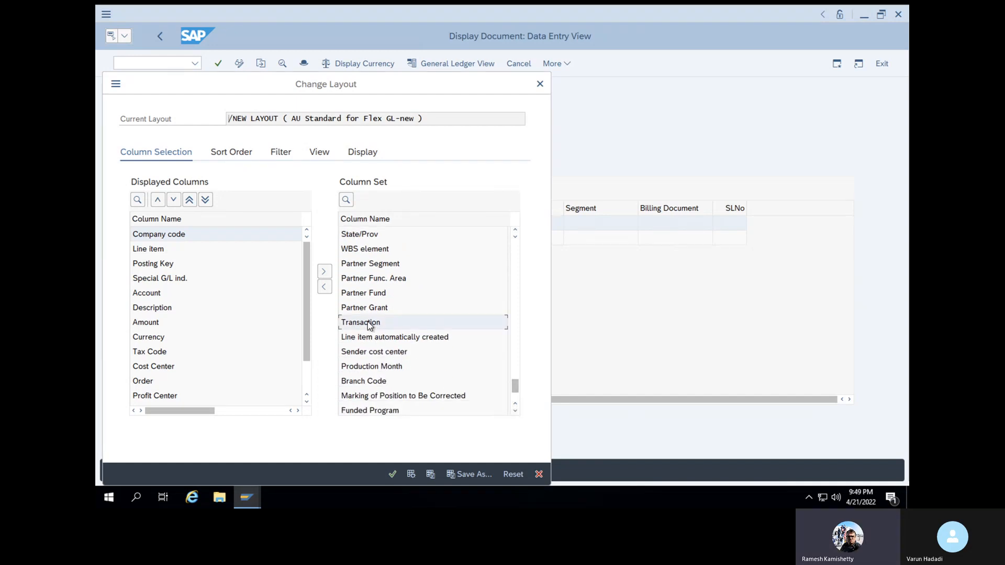
mouse_move(367, 321)
left_mouse_down()
mouse_move(245, 323)
mouse_move(373, 308)
mouse_move(365, 329)
left_mouse_up()
left_click(324, 287)
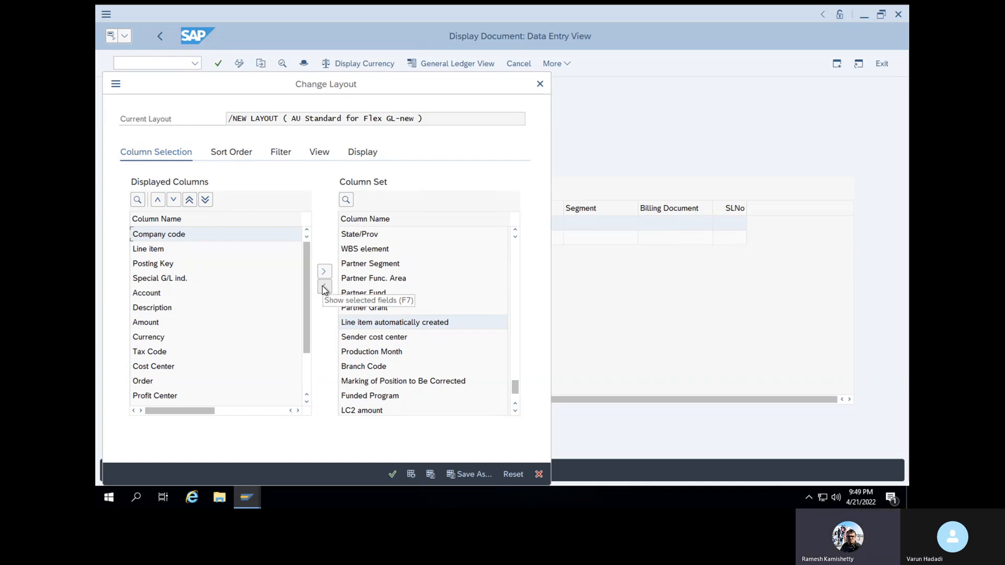
left_click(393, 473)
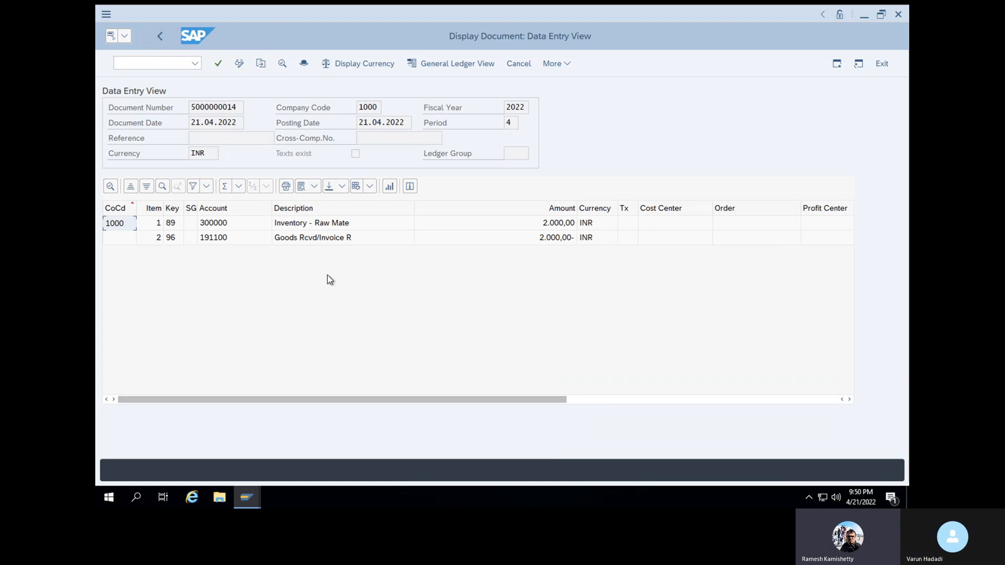
Scroll the line items right to show transaction keys BSX on the debit line and WRX on the credit line
left_click_drag(377, 400, 723, 402)
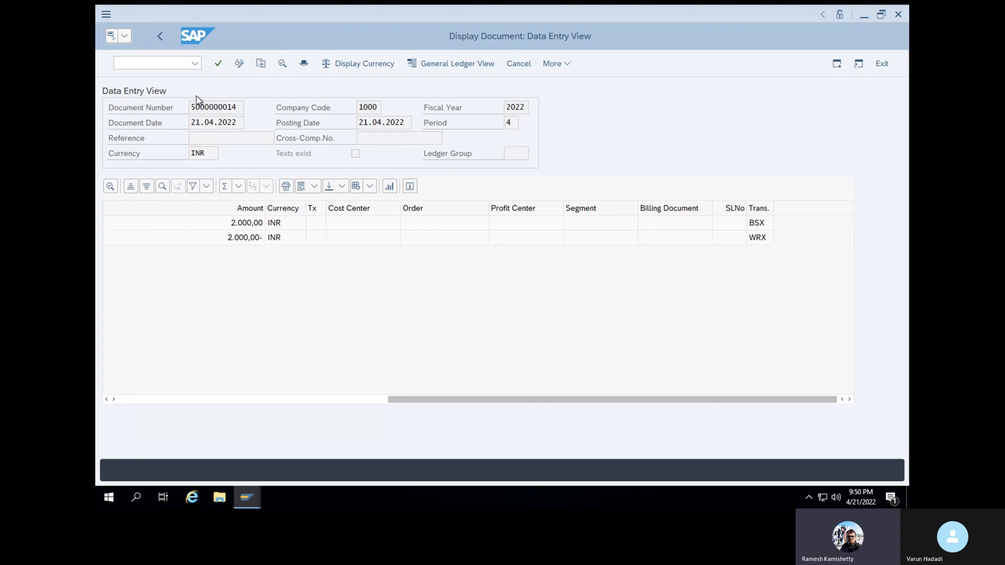
left_click(175, 67)
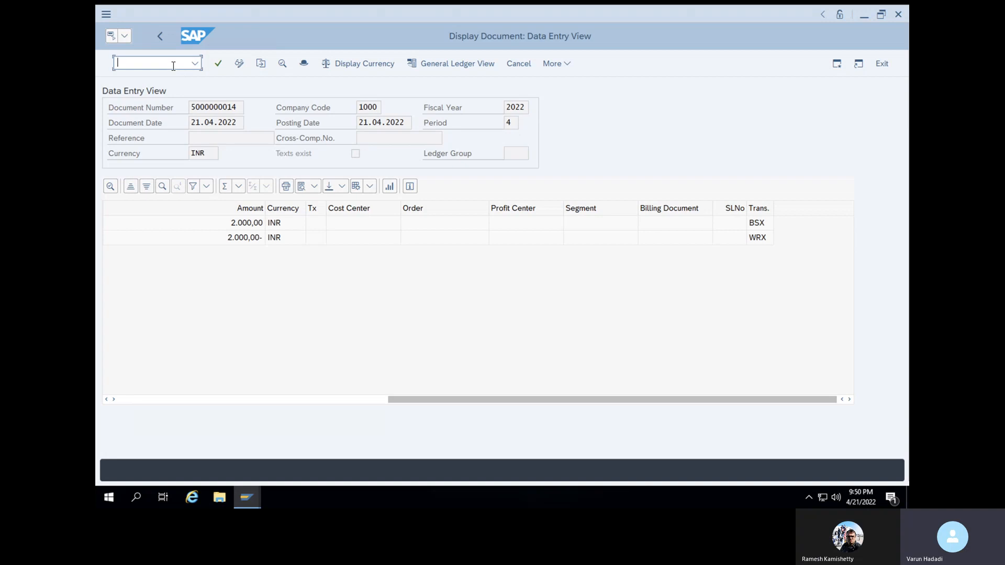
Open MIRO invoice entry for company code 1000 with invoice date 21.04.2022
type("/NMIRO")
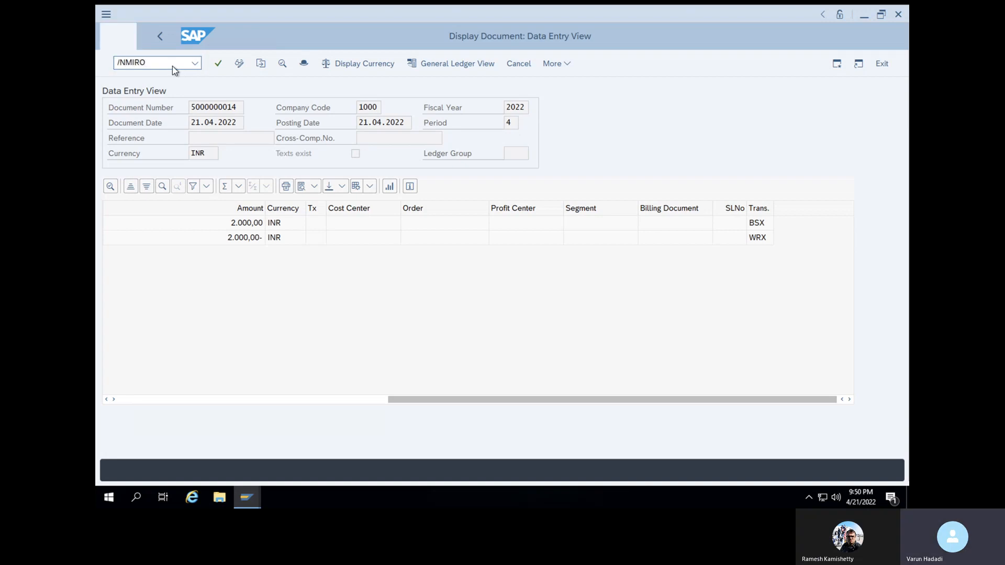
key("Return")
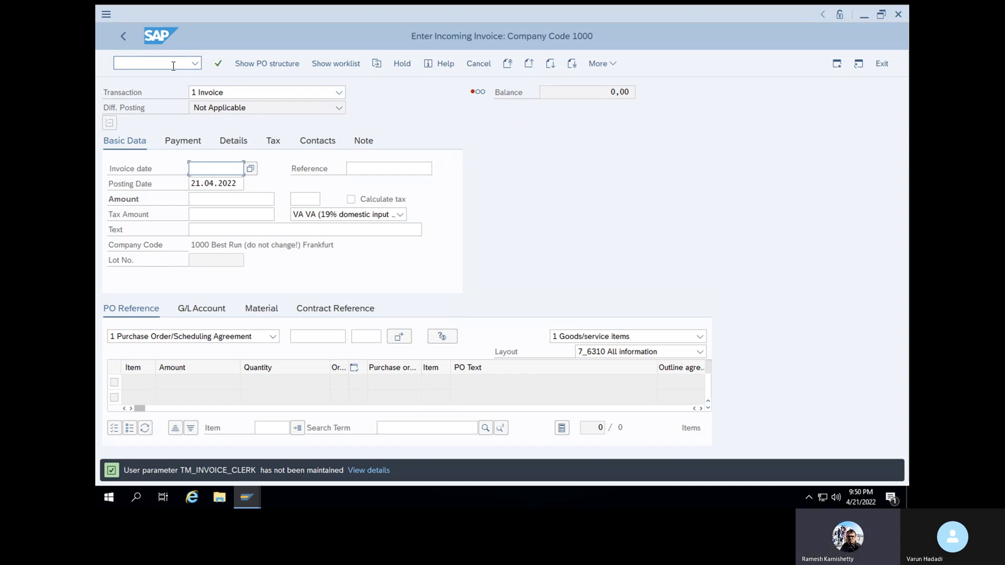
left_click(252, 170)
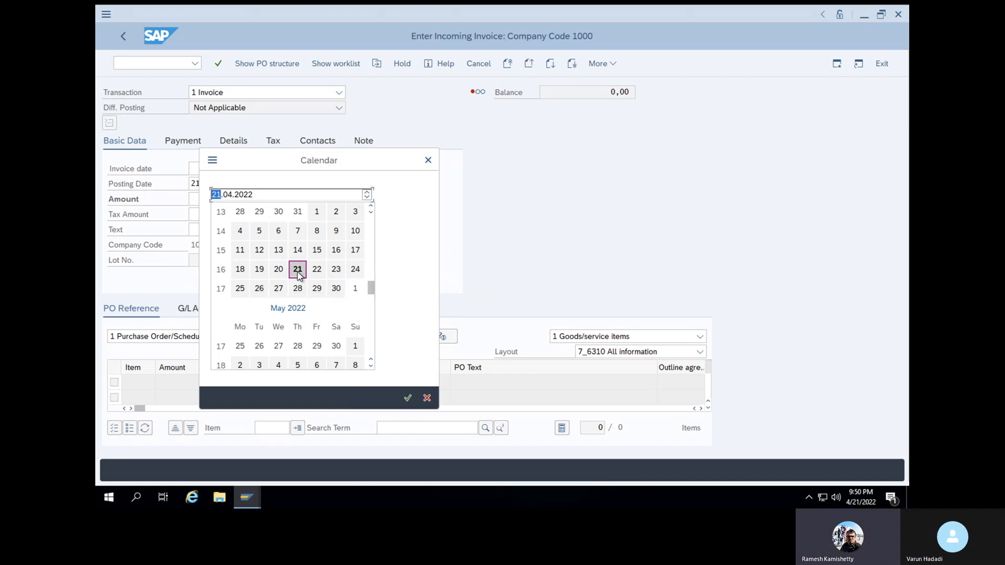
left_click(408, 398)
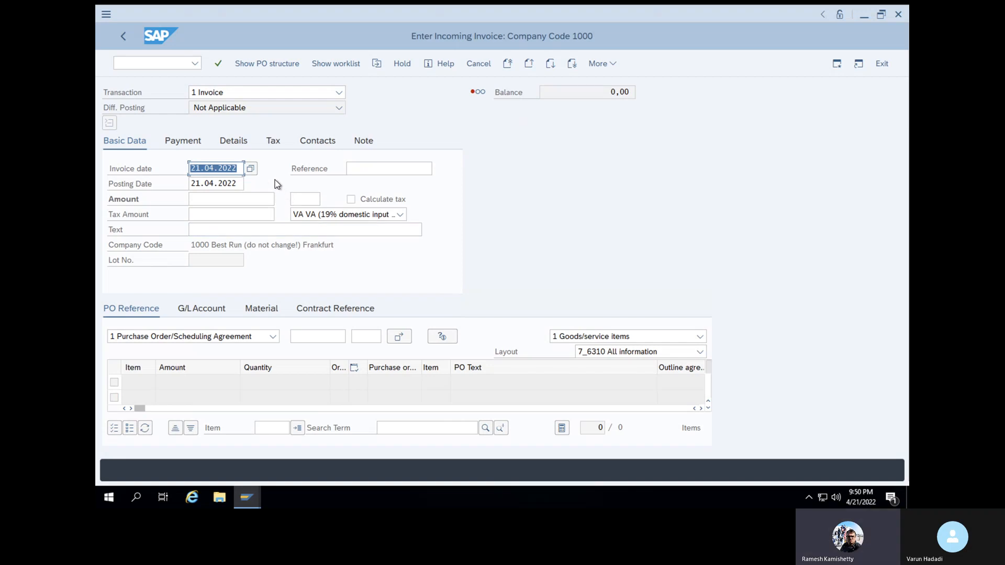
left_click(314, 335)
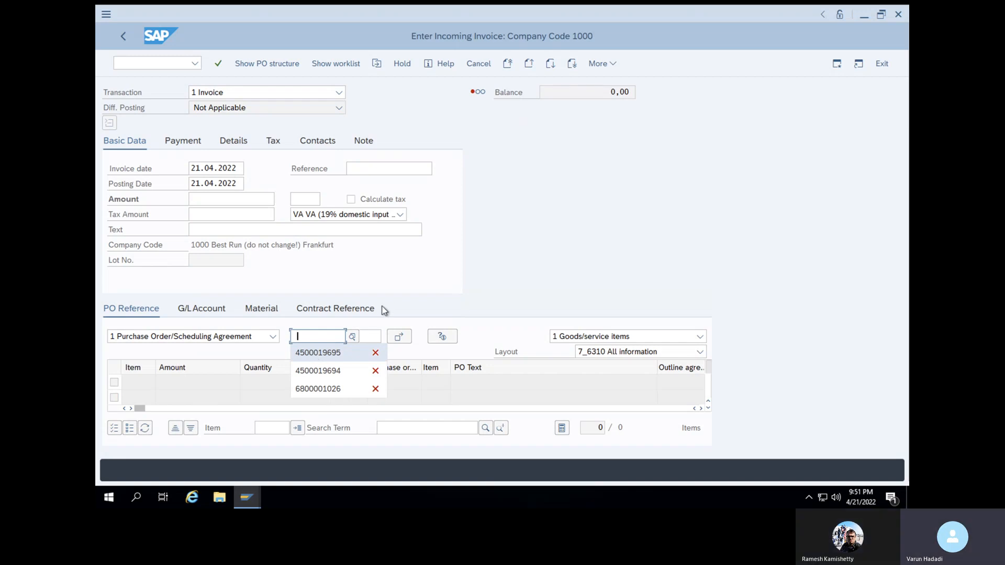
Start a second SAP session from the /o sessions list
left_click(152, 63)
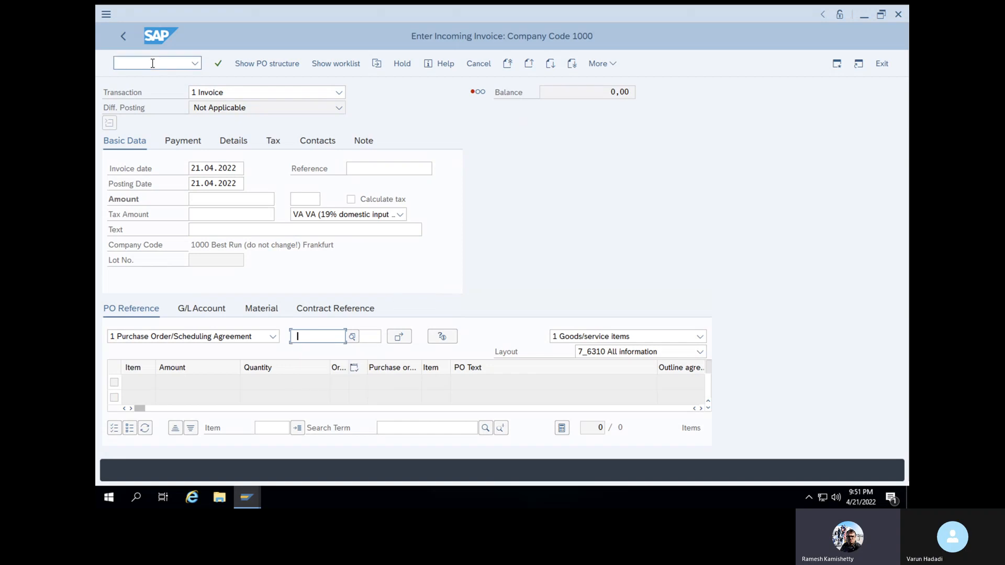
type("/o")
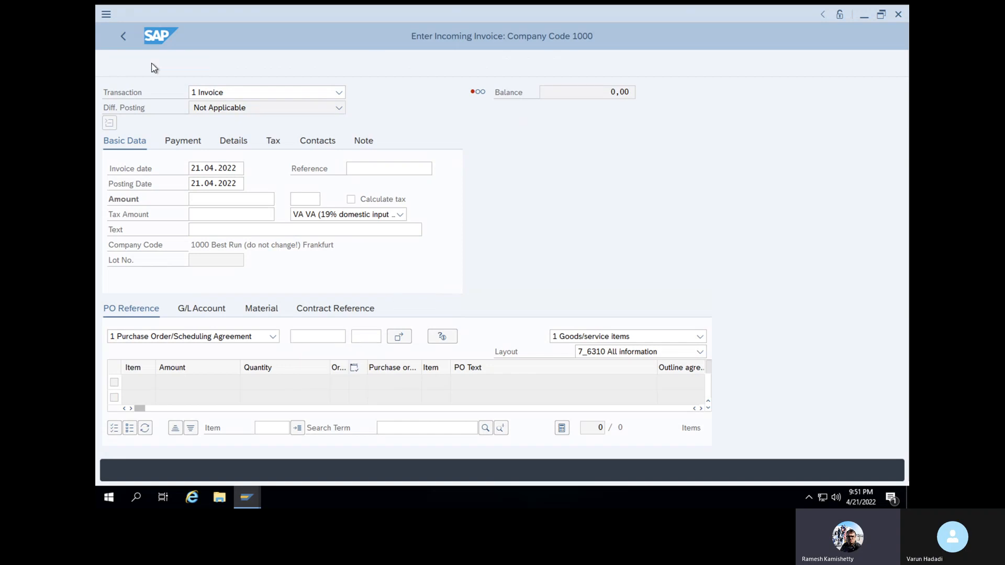
key("Return")
left_click(303, 275)
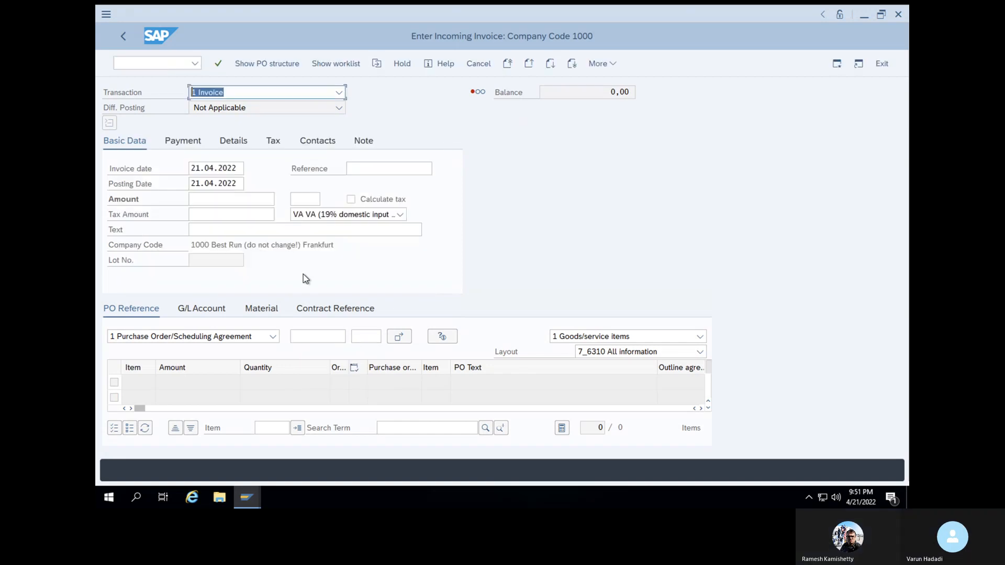
left_click(175, 63)
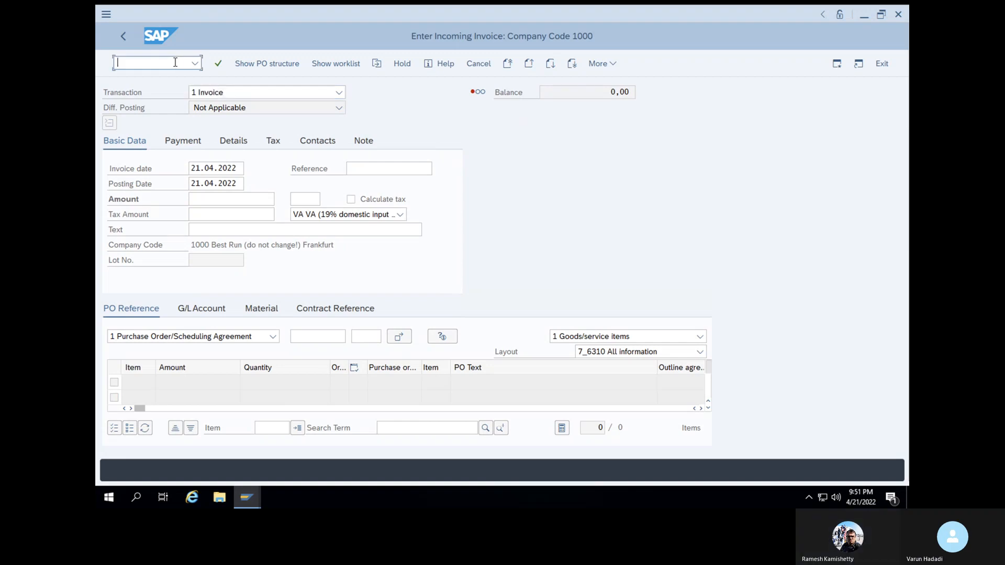
type("/o")
key("Return")
left_click(341, 271)
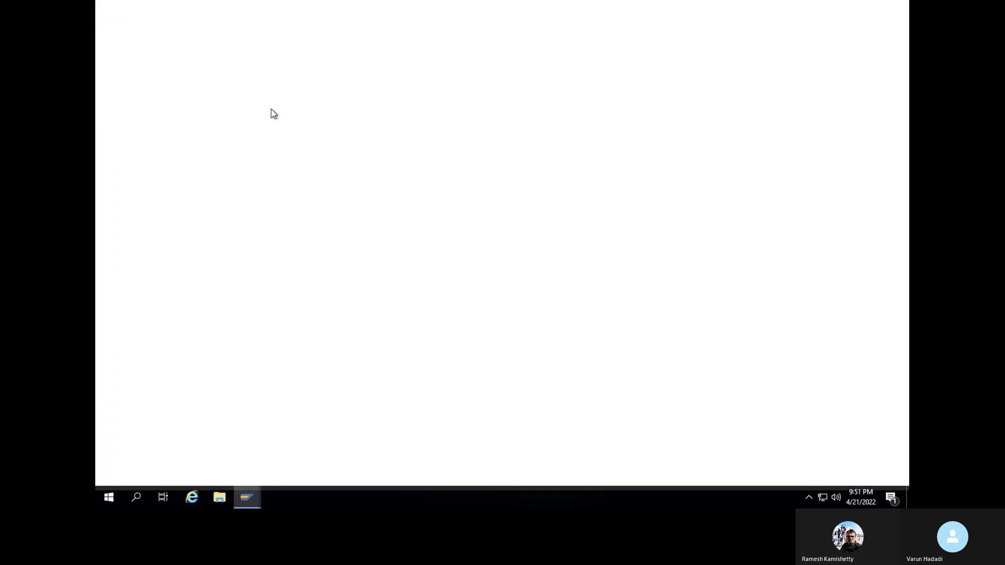
List purchase orders with document date 21.04.2022 in ME2N
type("ME2N")
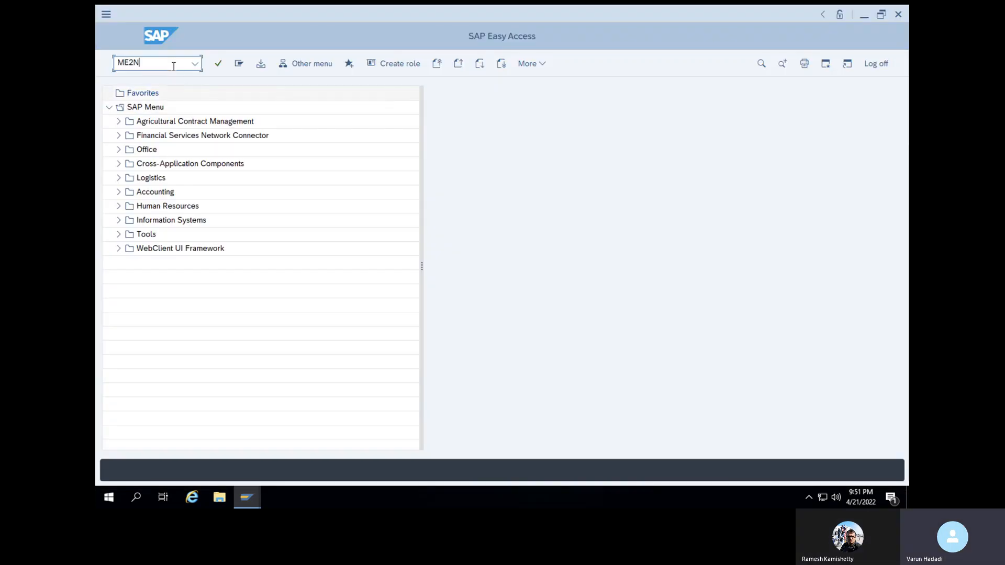
key("Return")
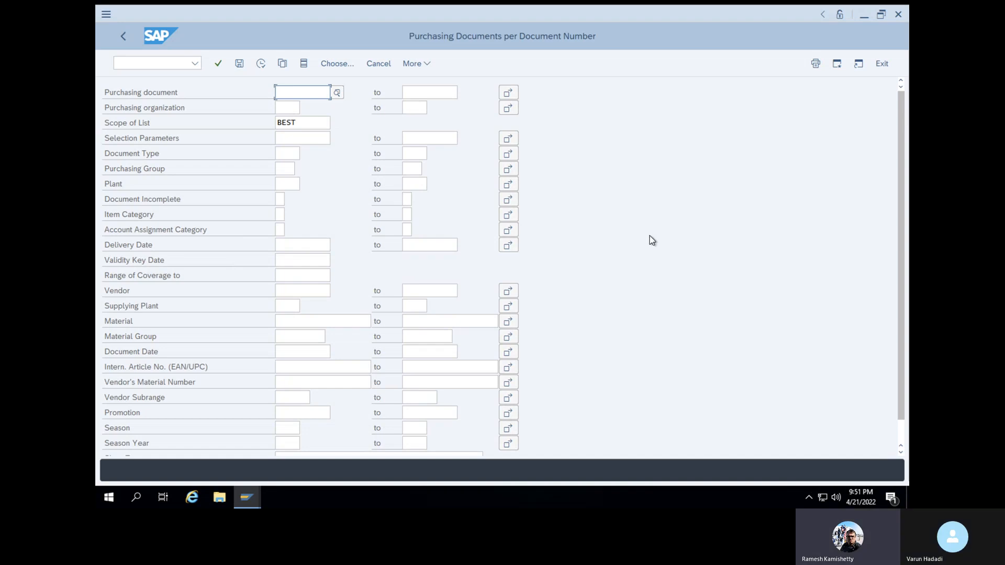
scroll(908, 342, "down", 3)
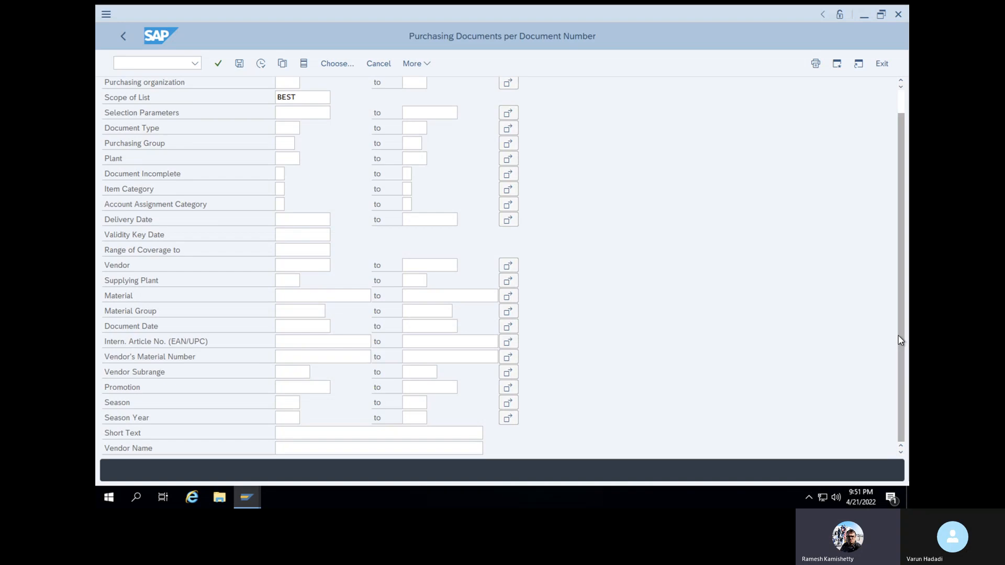
left_click(321, 331)
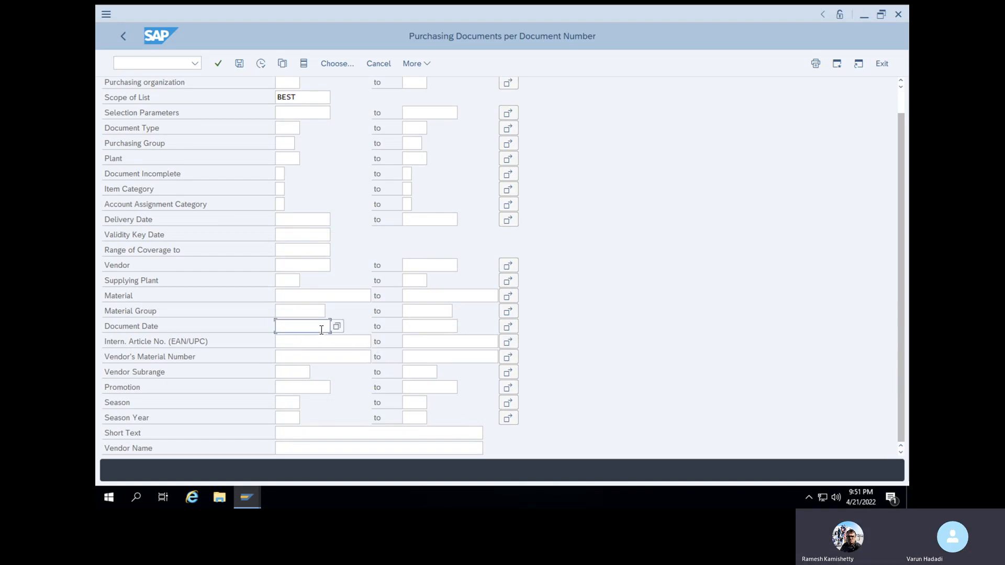
left_click(337, 331)
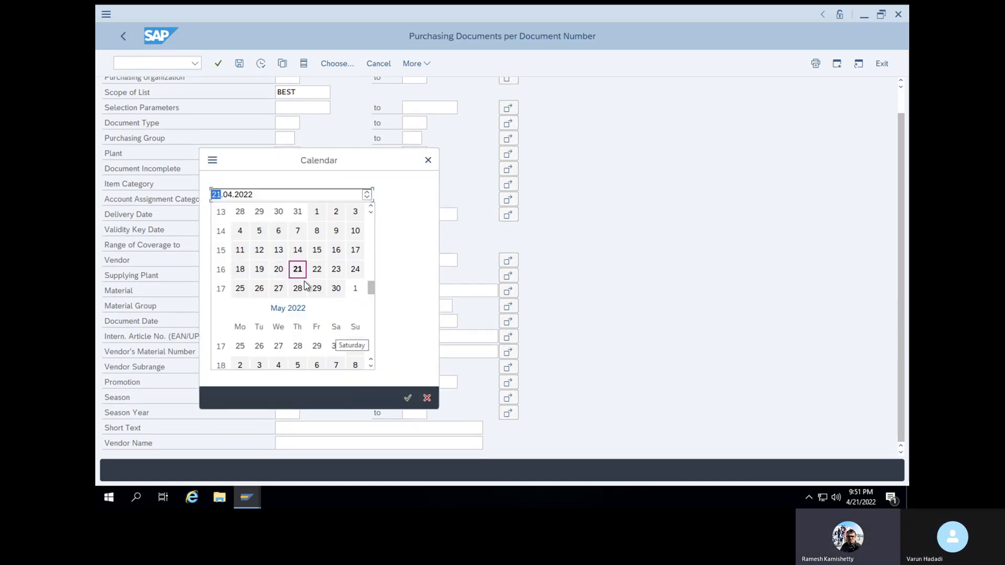
double_click(297, 269)
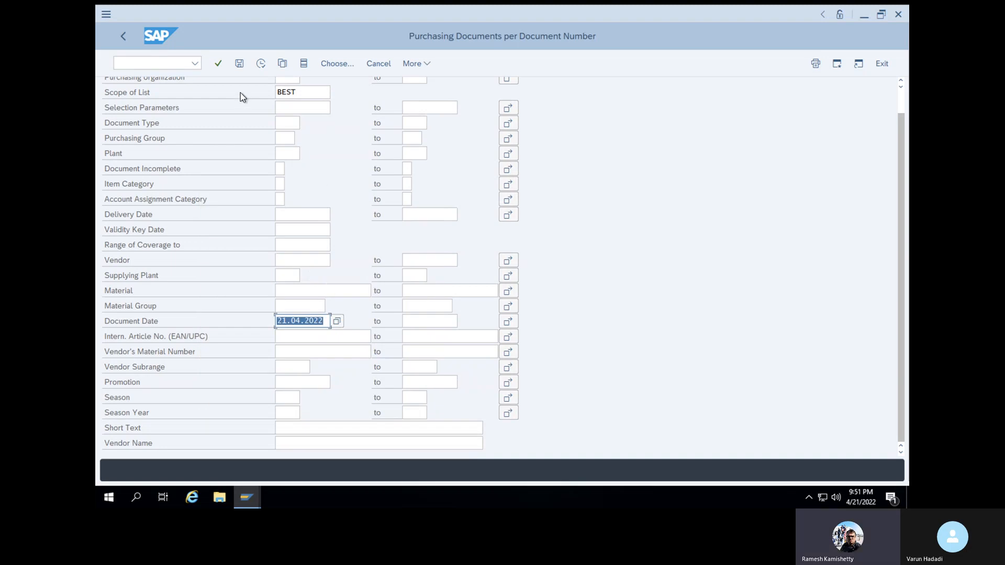
left_click(219, 64)
left_click(256, 65)
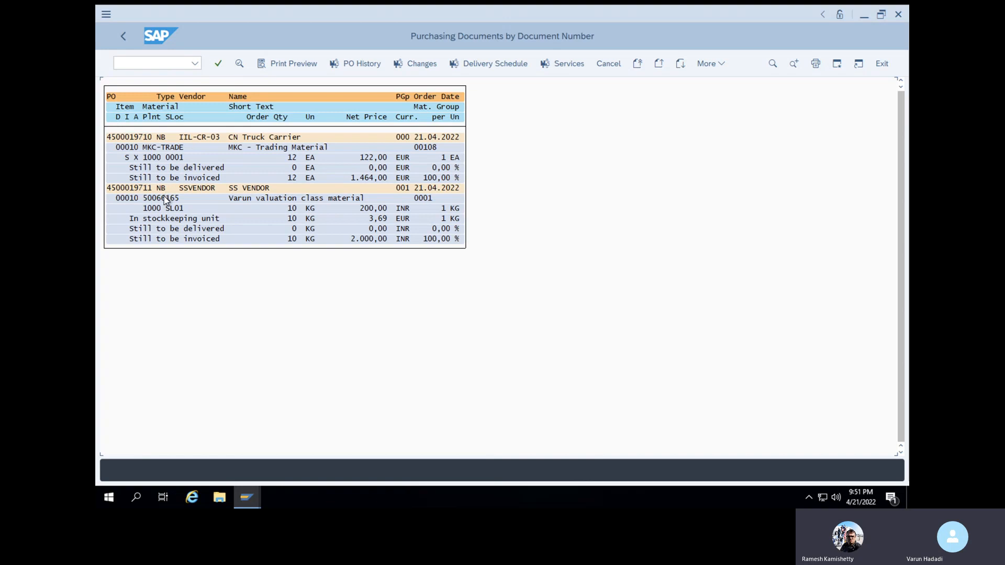
left_click(110, 189)
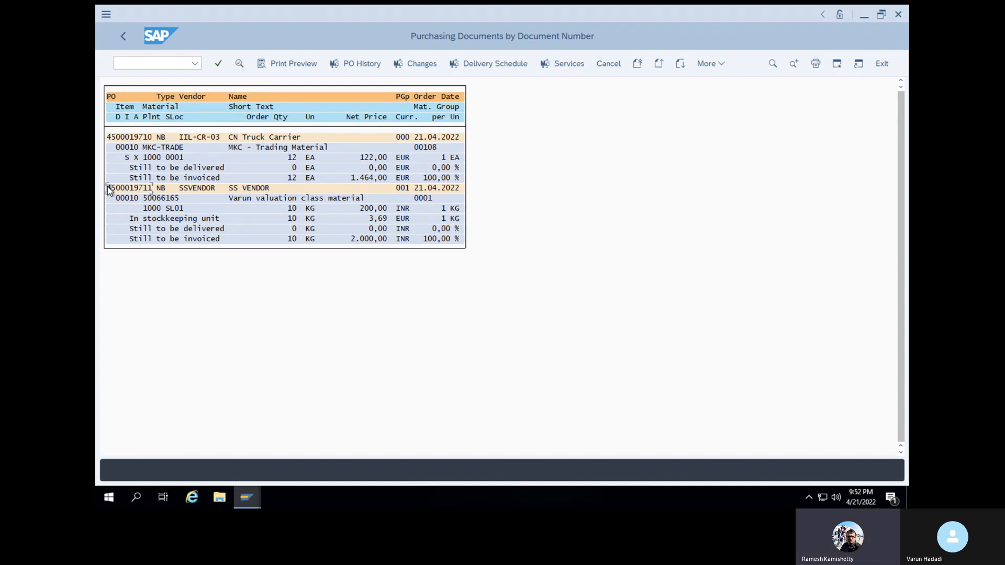
left_click(132, 188)
left_click(150, 188)
double_click(119, 194)
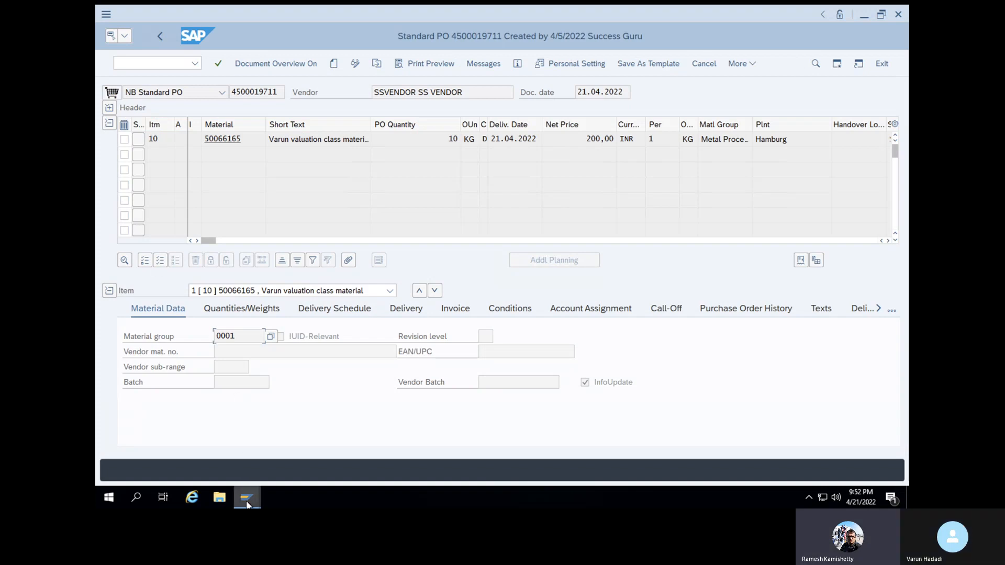
mouse_move(248, 503)
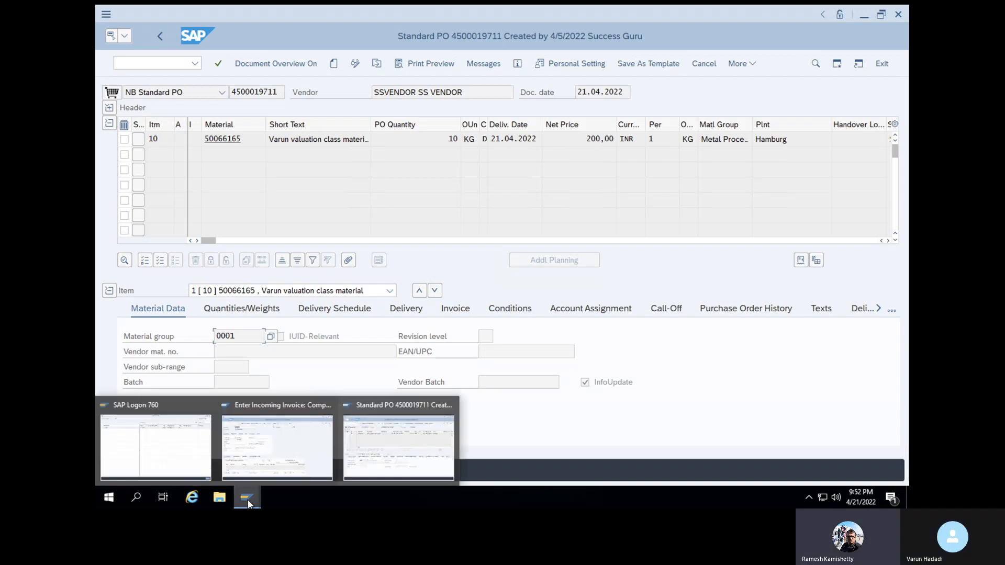
left_click(237, 92)
left_click_drag(232, 92, 276, 93)
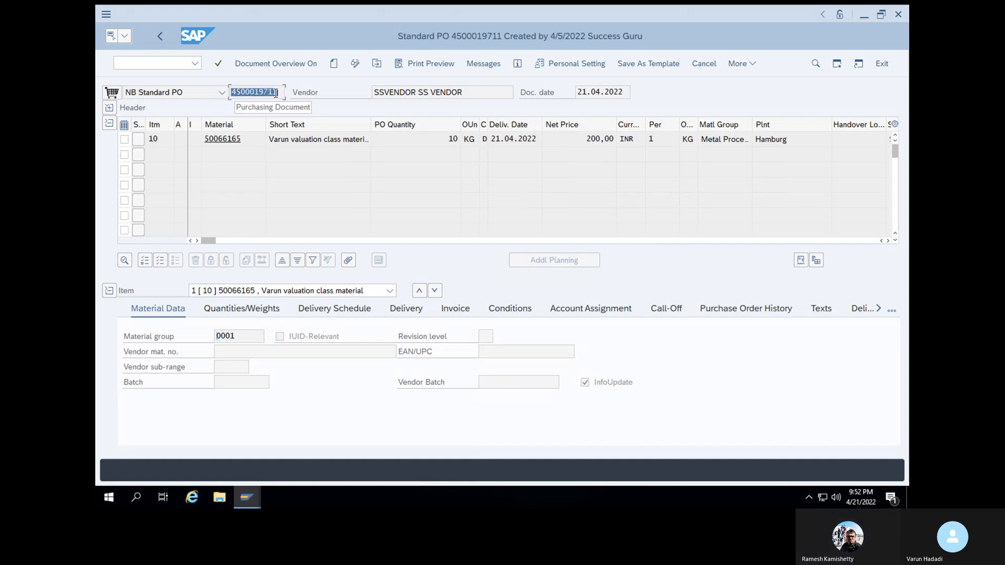
key("ctrl+c")
left_click(248, 499)
left_click(282, 461)
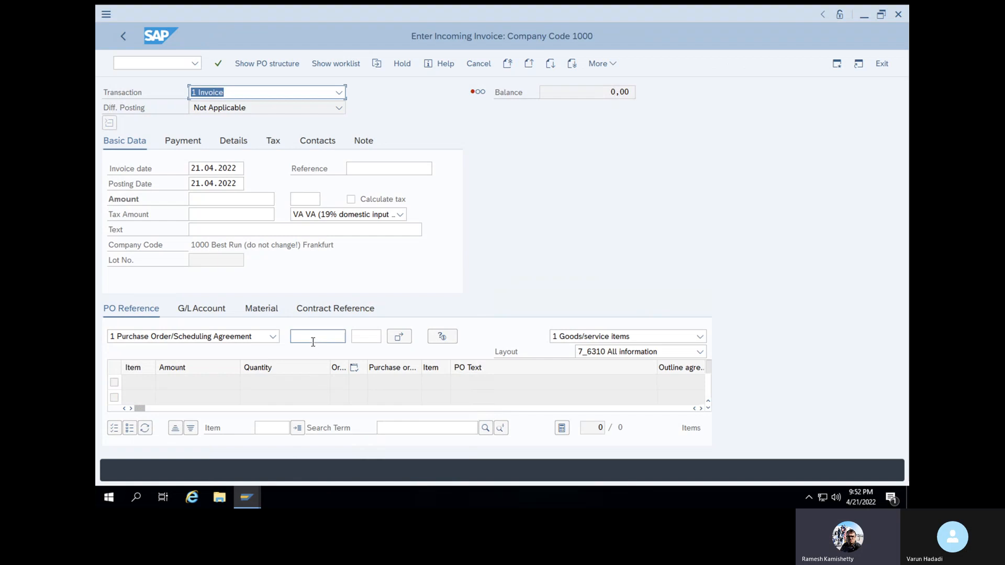
left_click(313, 342)
key("super")
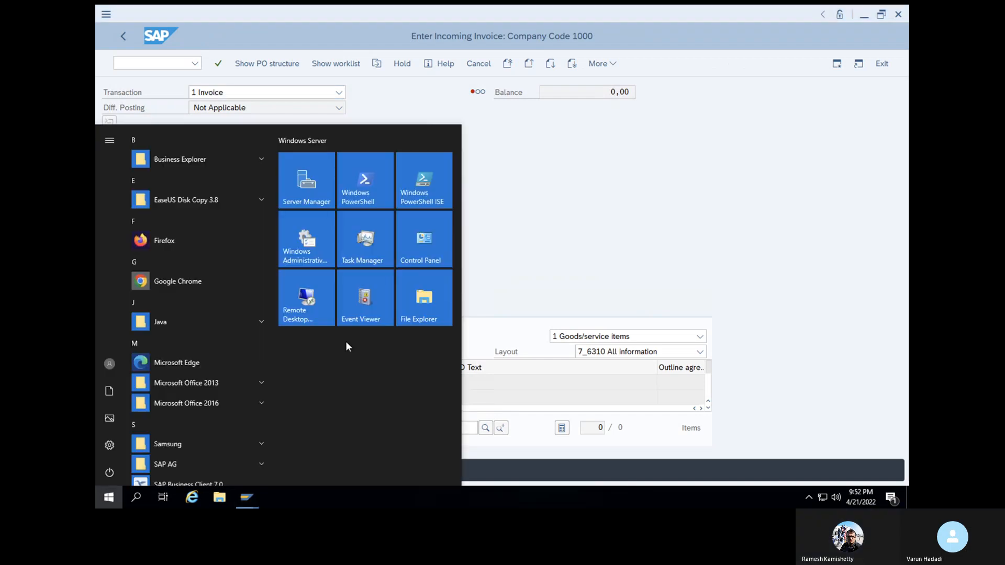
left_click(529, 256)
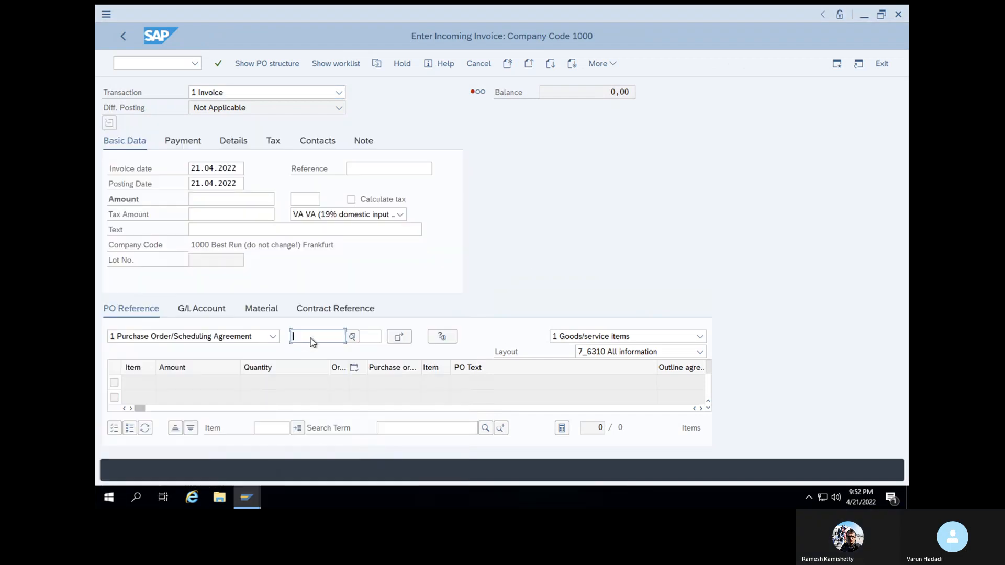
key("ctrl+v")
key("Return")
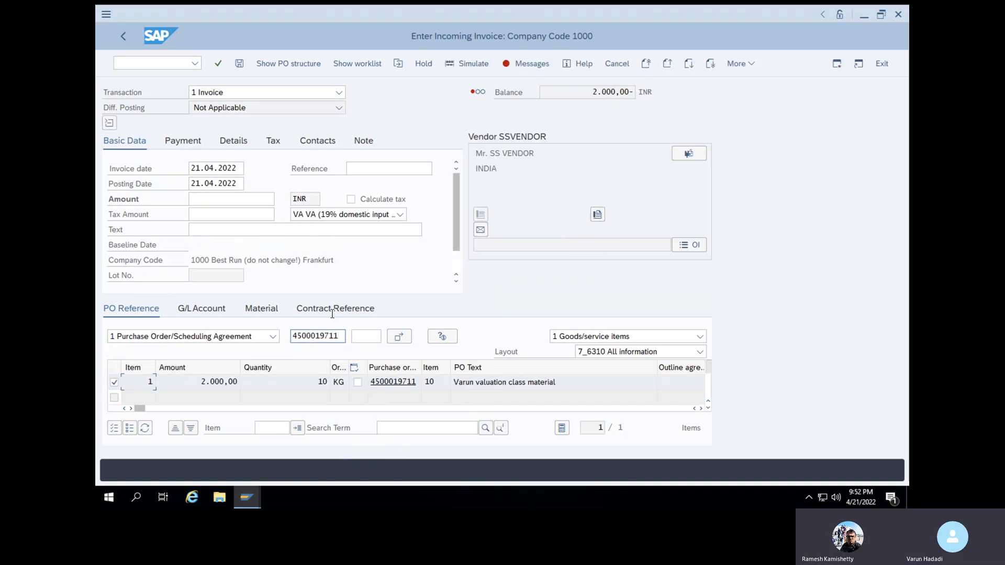
left_click(218, 65)
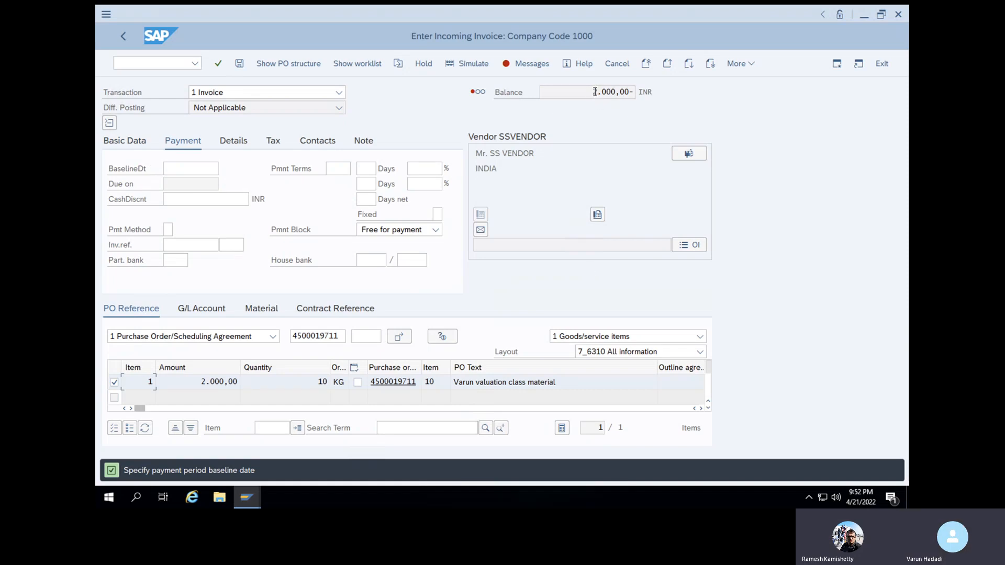
key("Return")
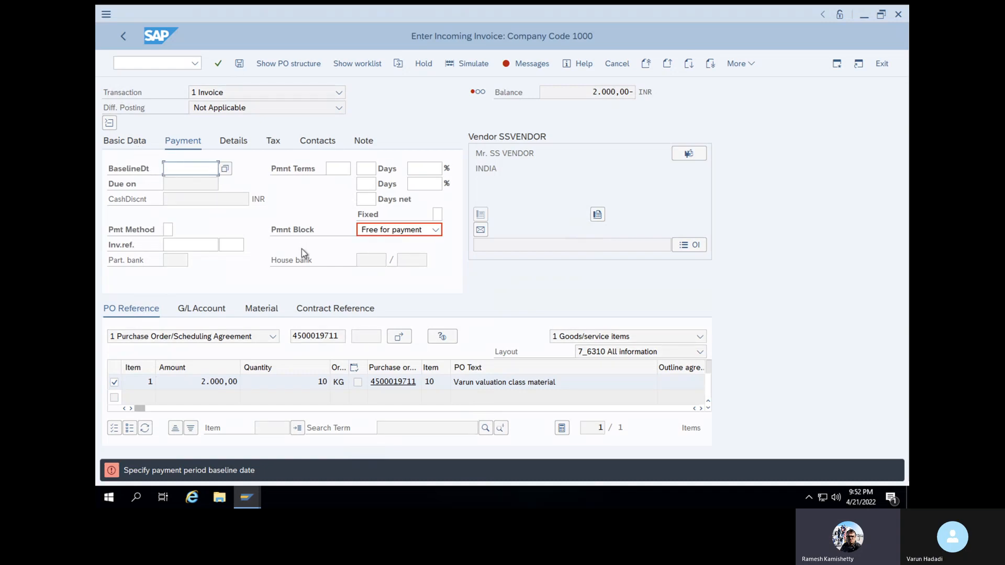
Set the invoice baseline date to 28.04.2022 on the Payment tab
left_click(136, 145)
left_click(225, 168)
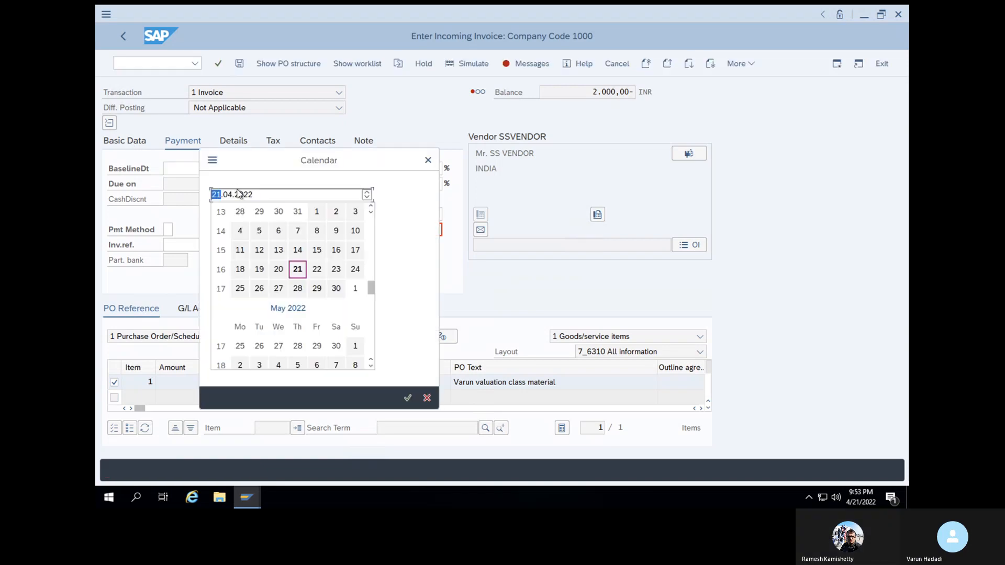
left_click(298, 288)
left_click(408, 398)
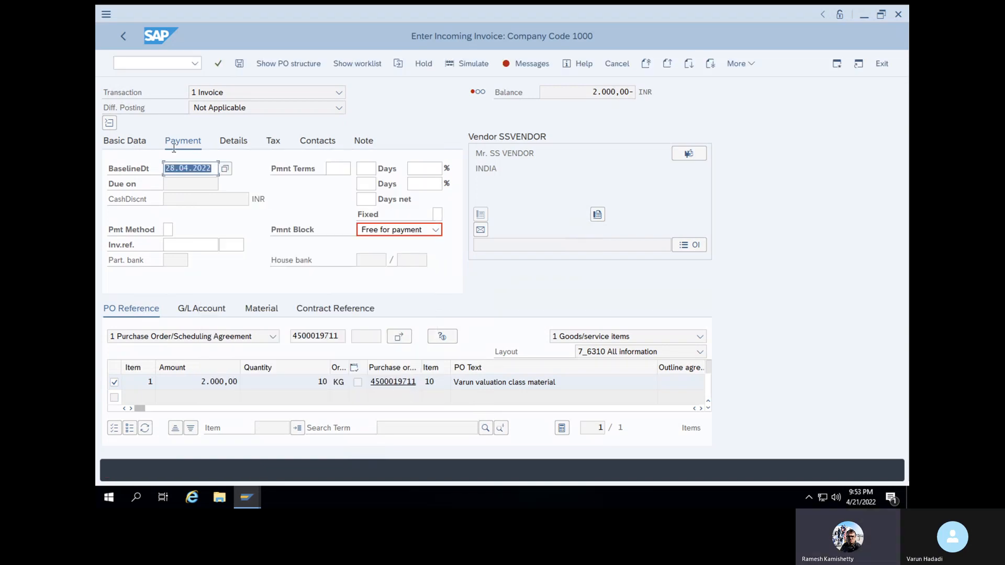
left_click(126, 143)
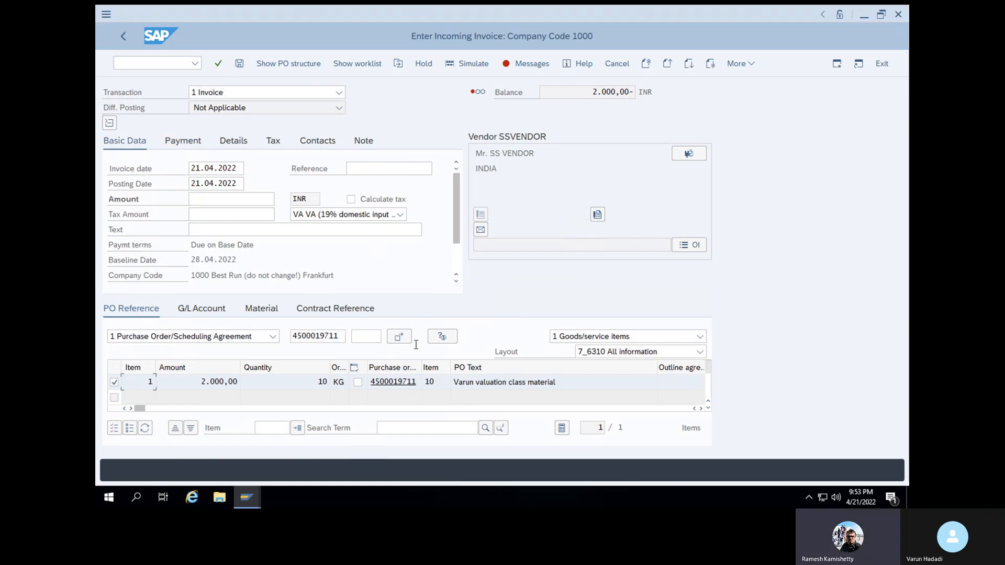
left_click(240, 200)
type("2000")
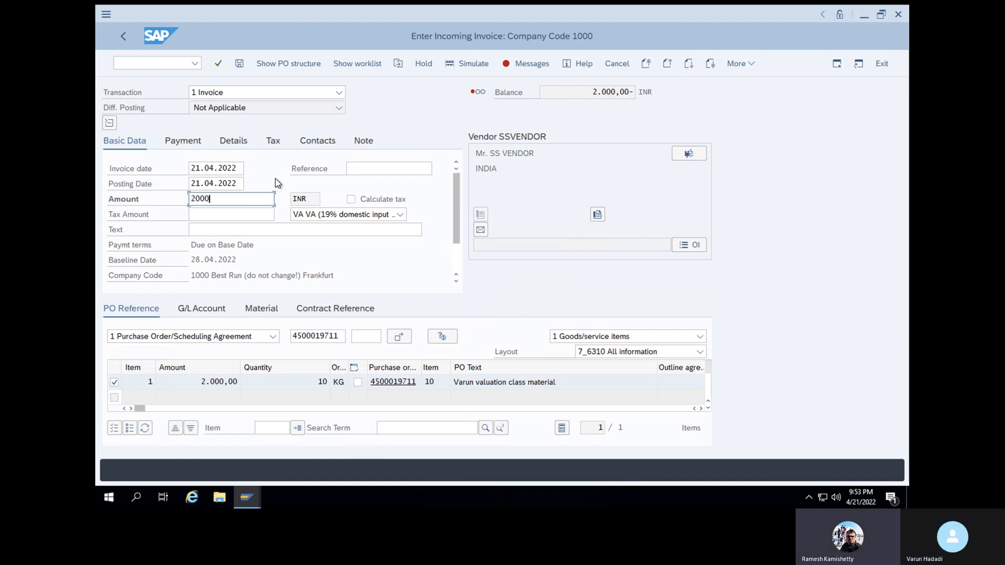
left_click(222, 68)
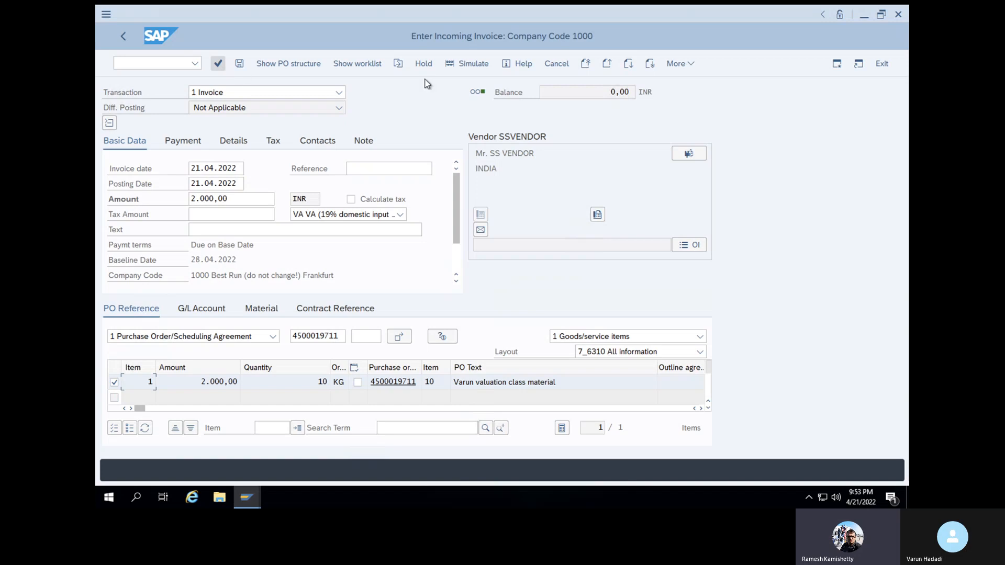
left_click(467, 64)
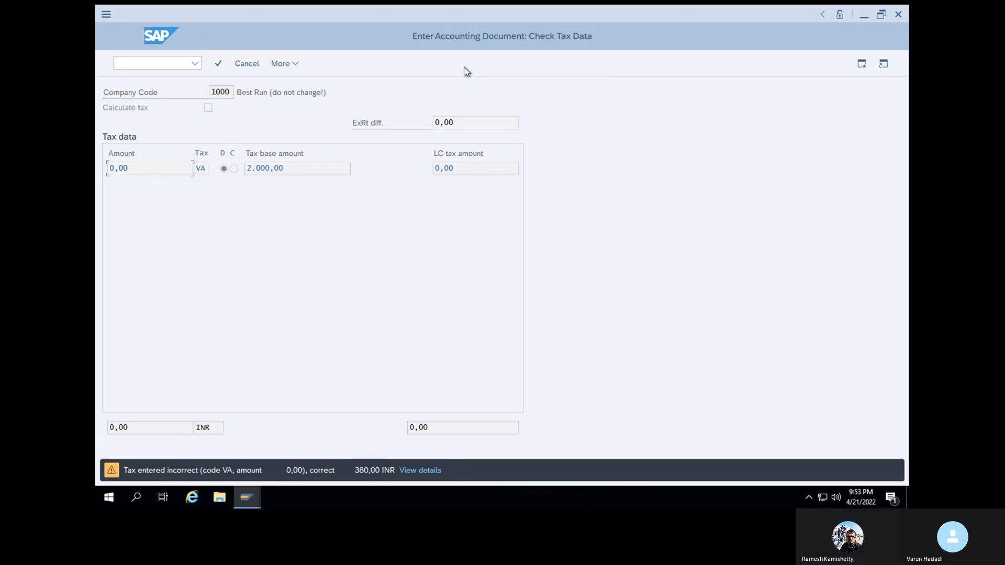
key("Return")
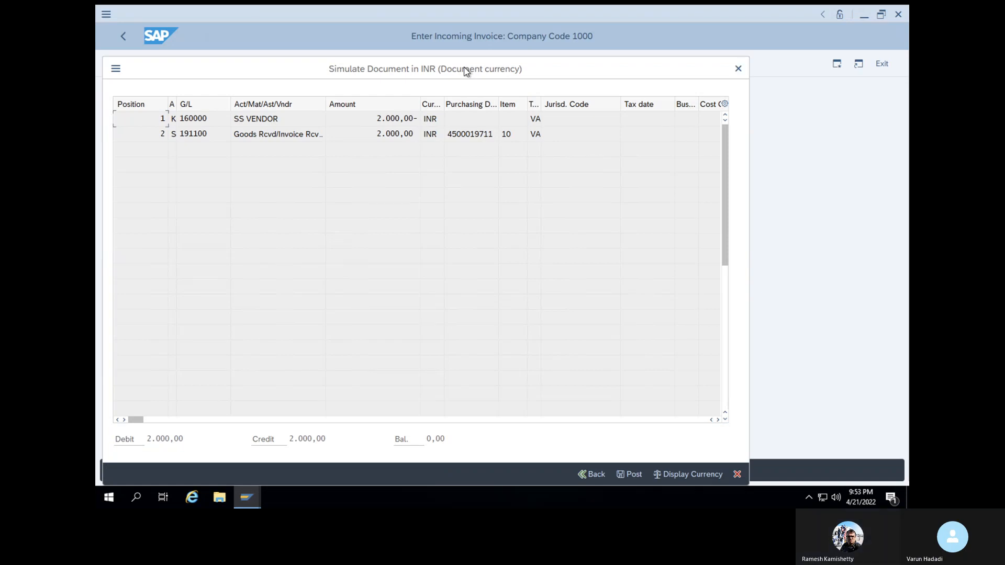
left_click(625, 475)
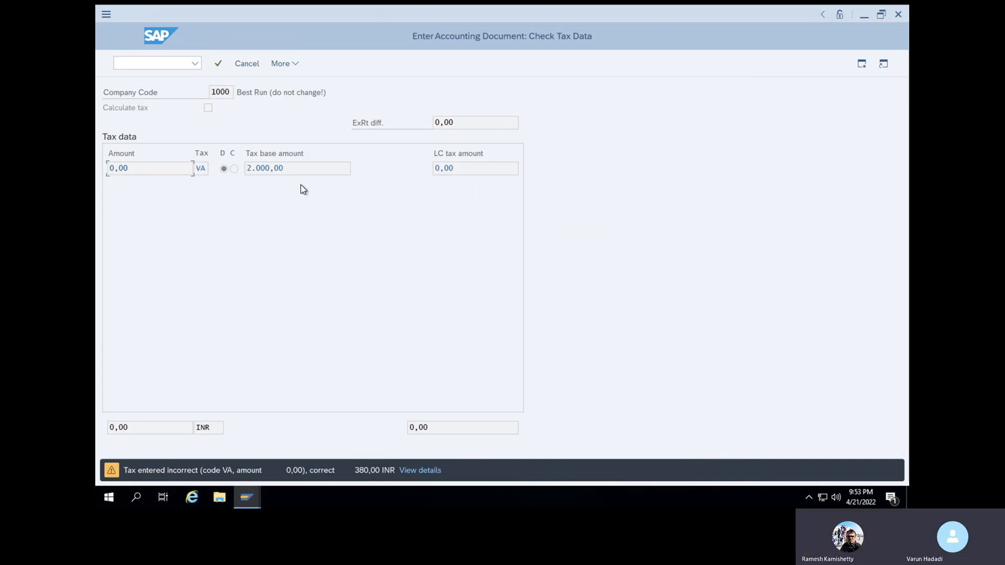
key("Return")
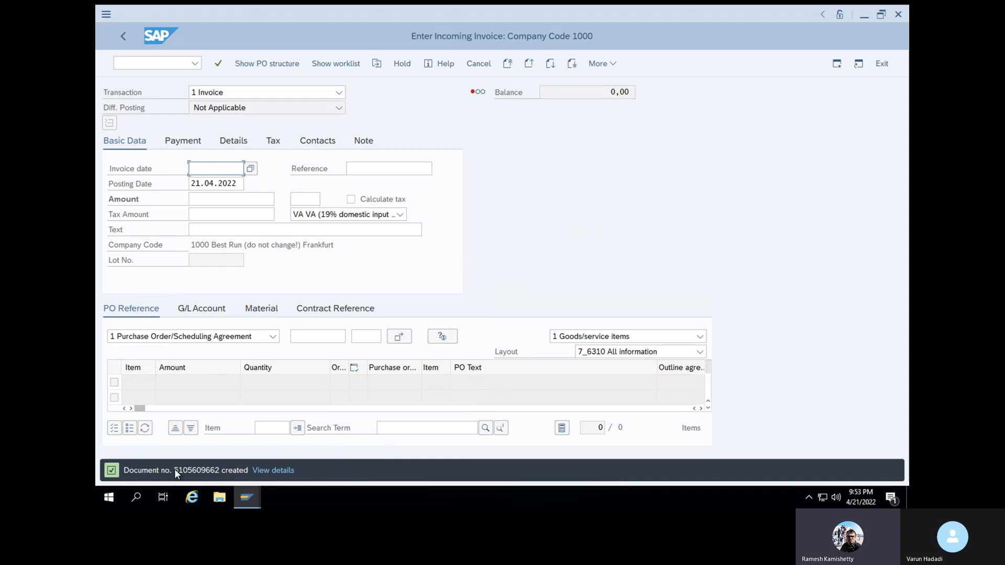
left_click(149, 63)
type("/NME23N")
key("Return")
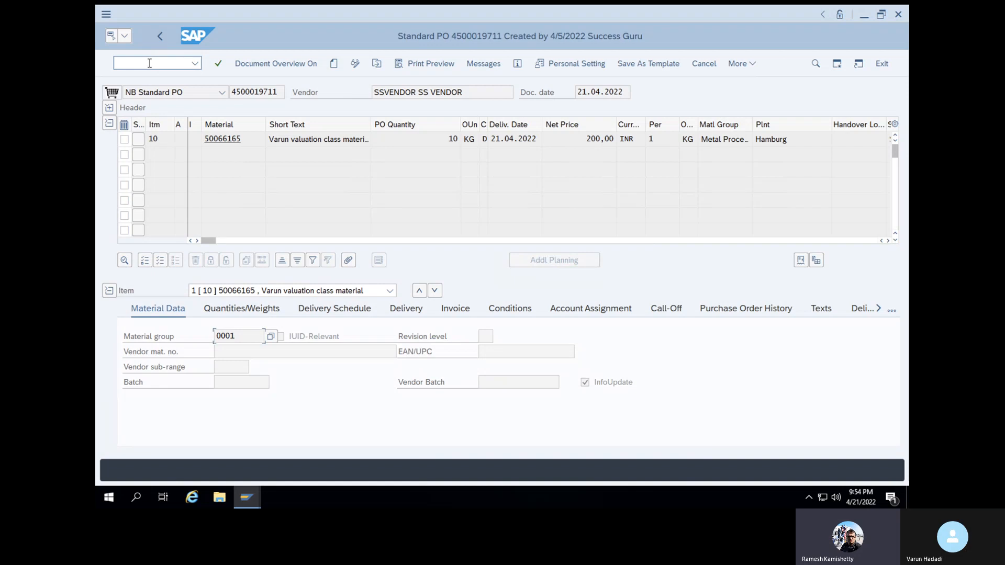
left_click(716, 312)
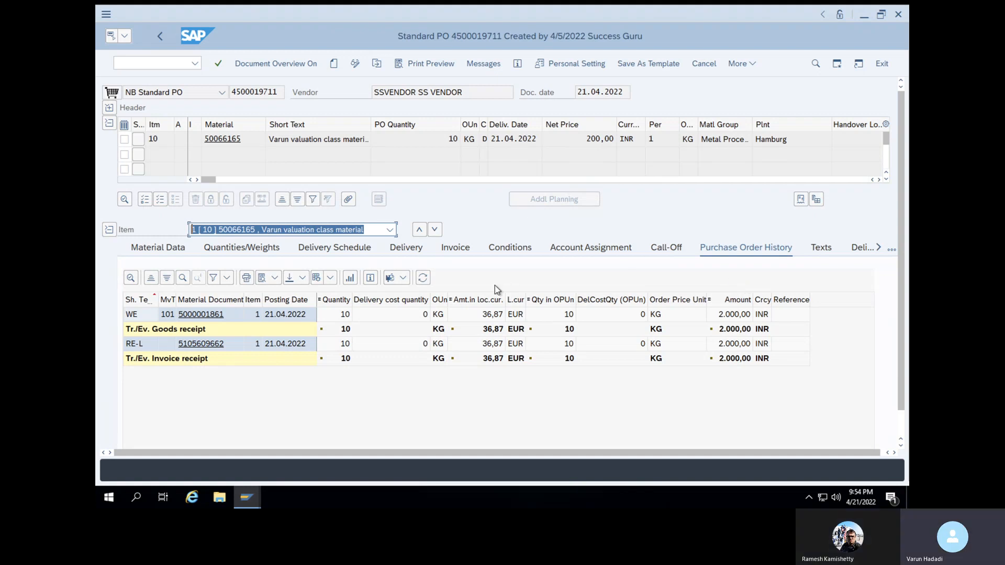
left_click(212, 346)
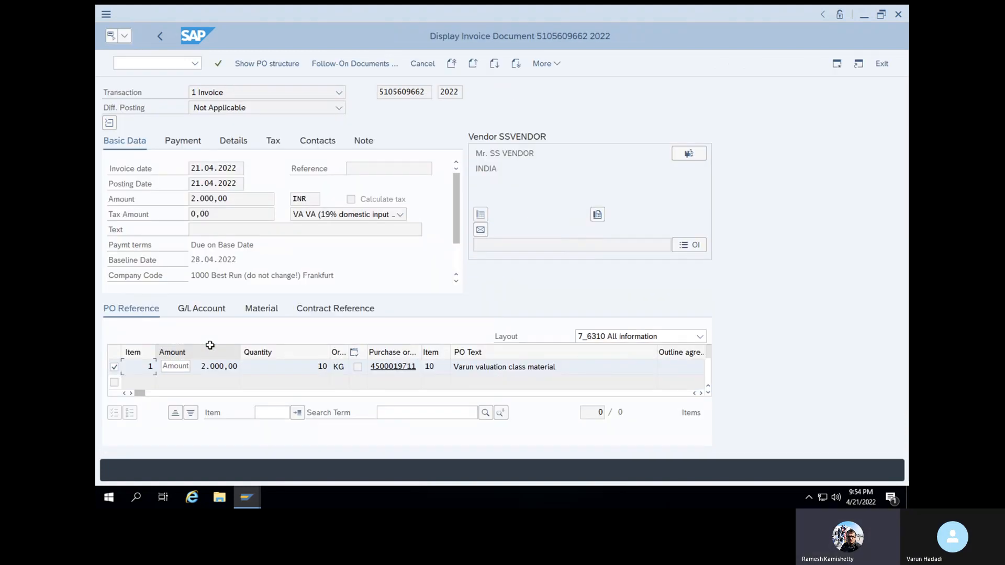
left_click(346, 65)
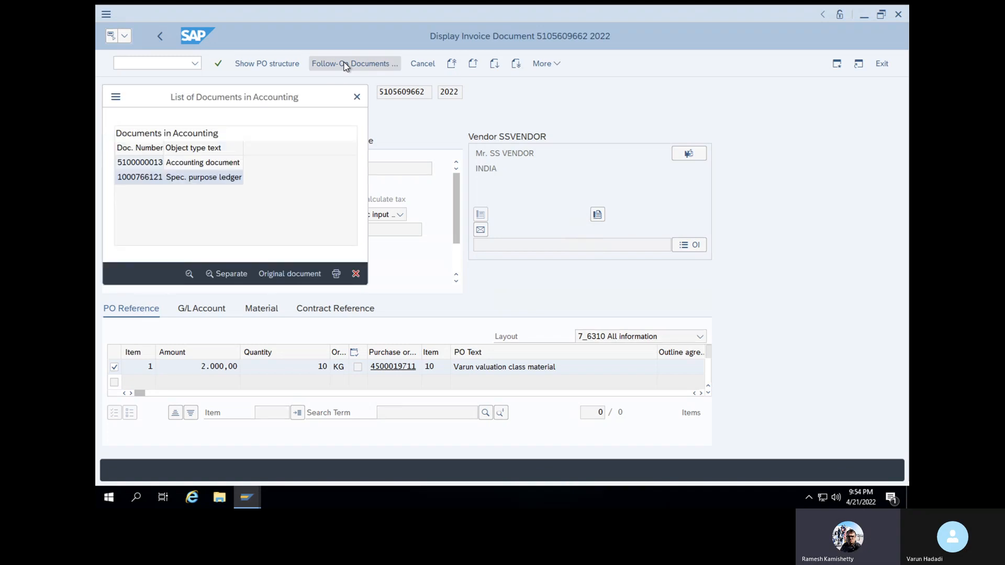
double_click(153, 166)
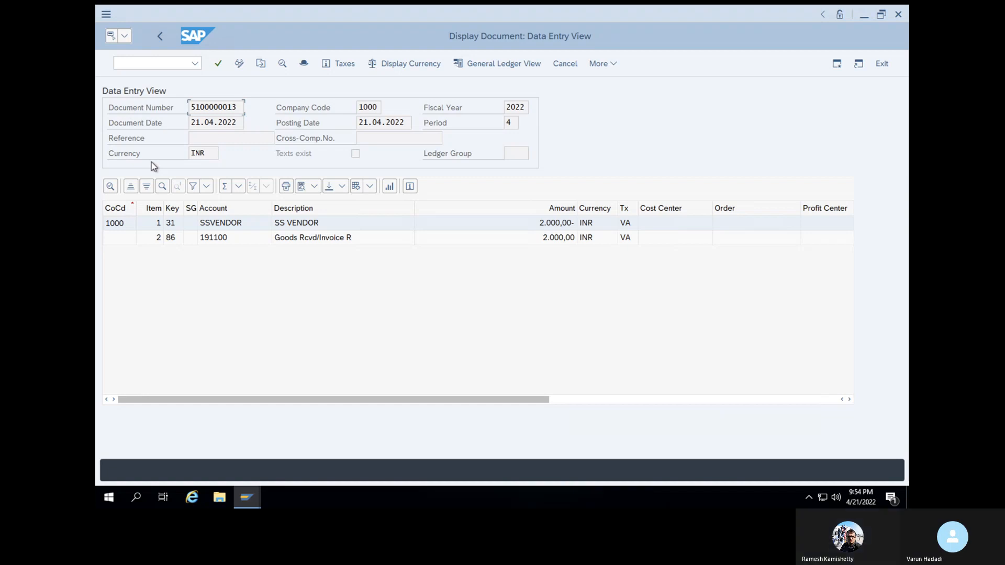
Add the Transaction column to the line-item layout, showing keys KBS and WRX
left_click(371, 186)
left_click(406, 225)
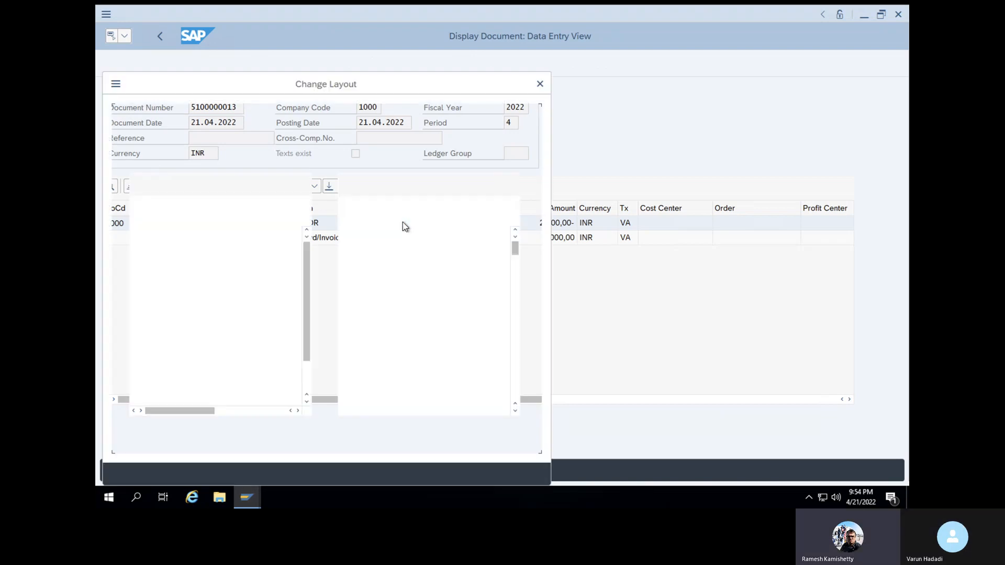
left_click_drag(513, 250, 514, 403)
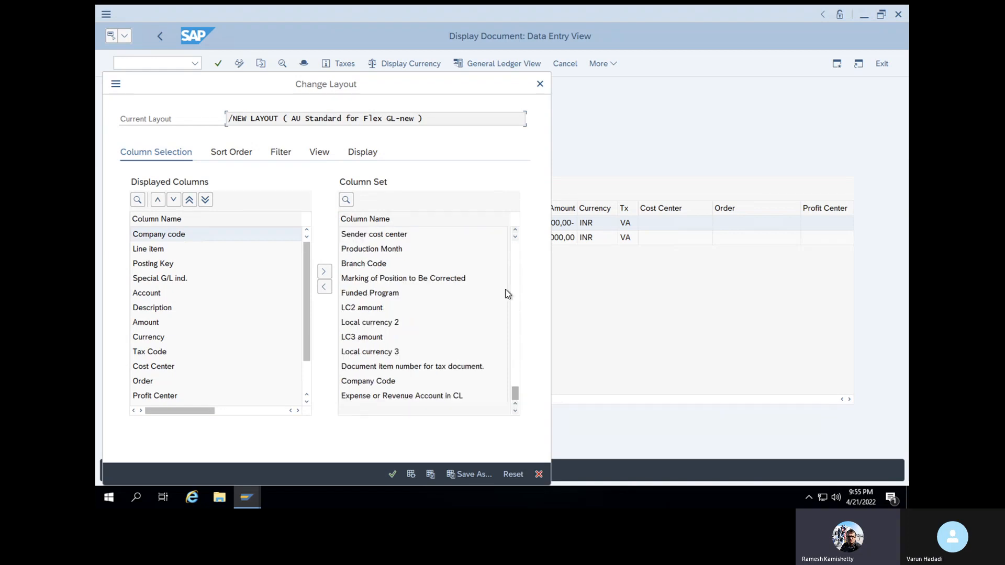
scroll(515, 231, "up", 5)
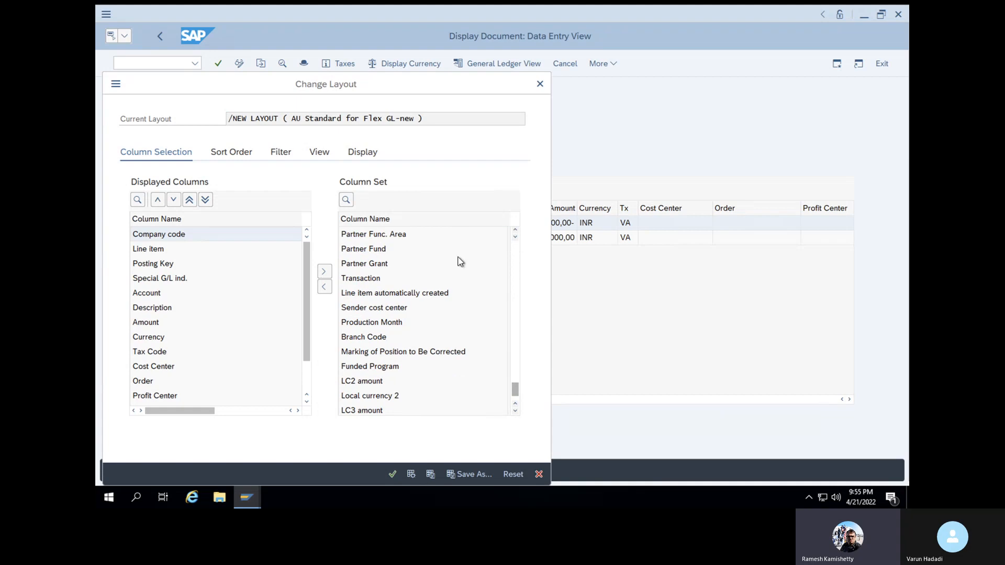
left_click(369, 278)
left_click(324, 288)
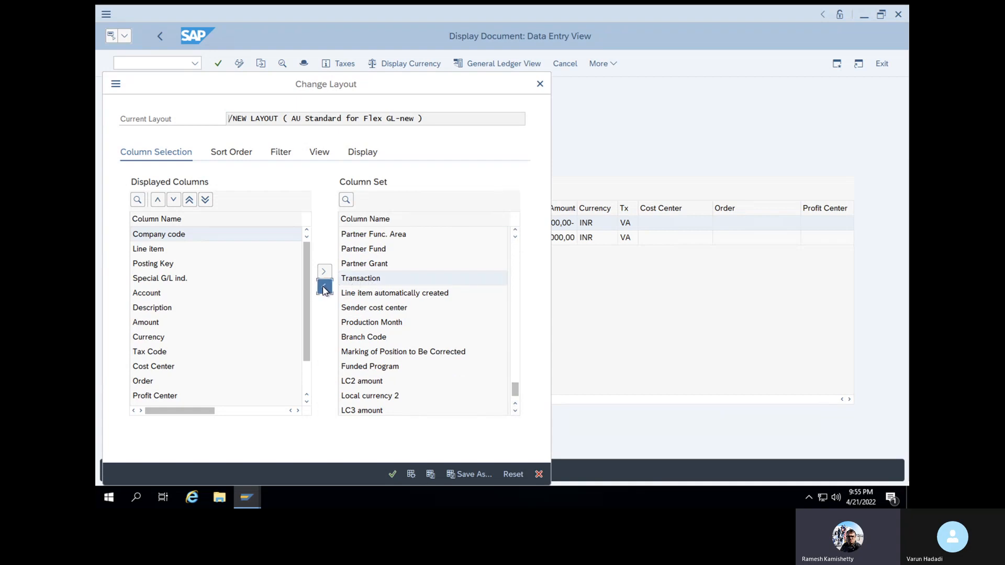
left_click(392, 474)
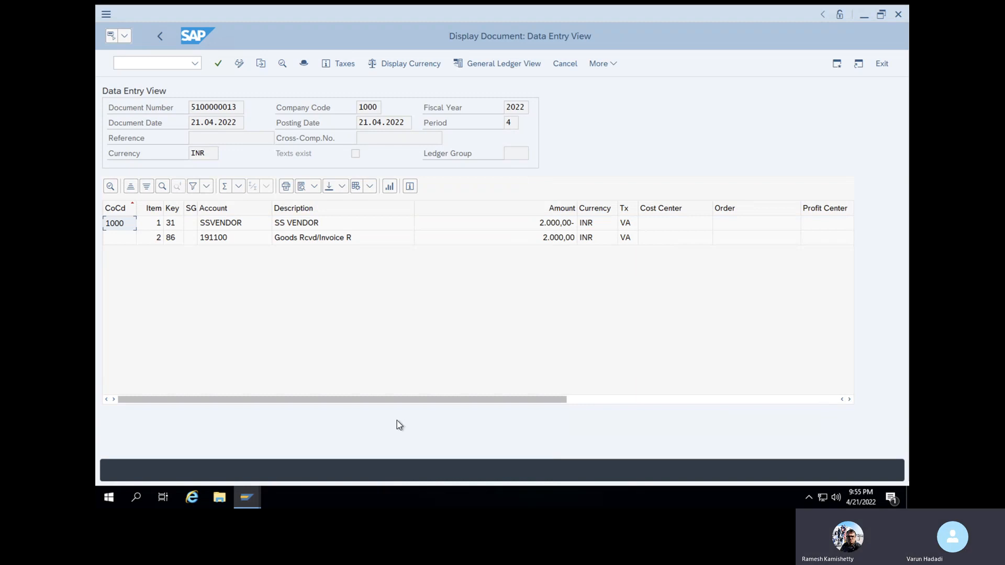
left_click_drag(410, 400, 765, 385)
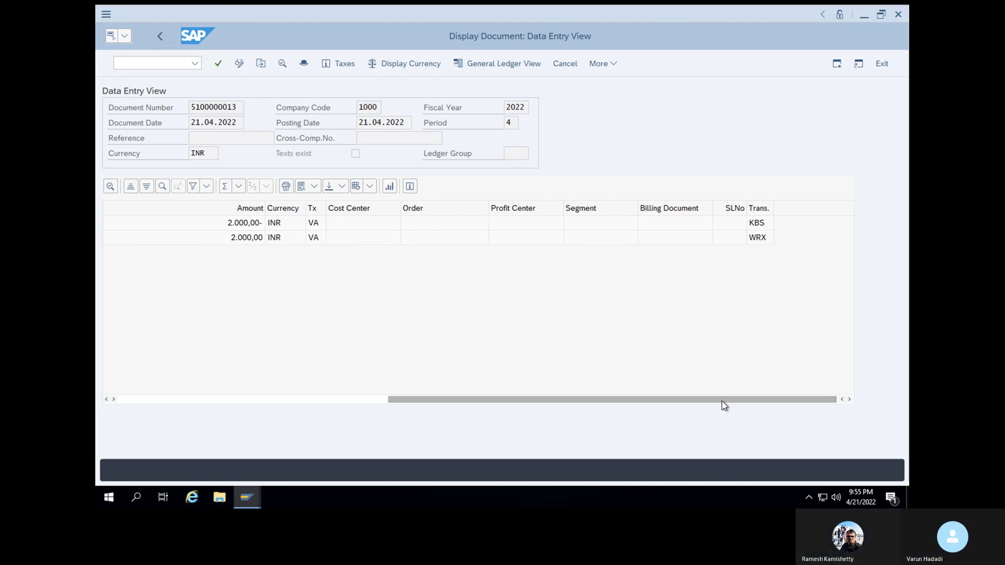
left_click_drag(721, 401, 401, 428)
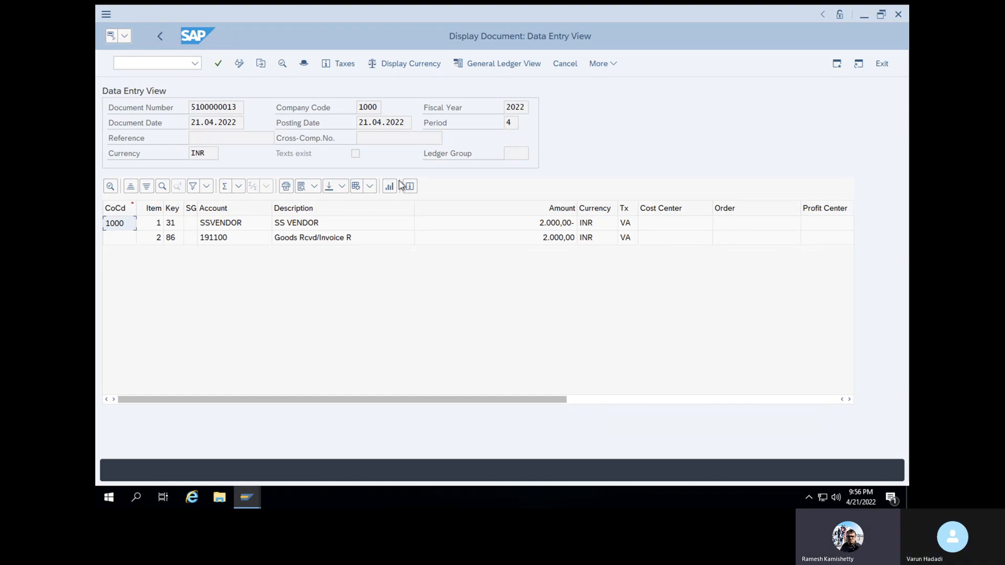
left_click(144, 61)
type("/N")
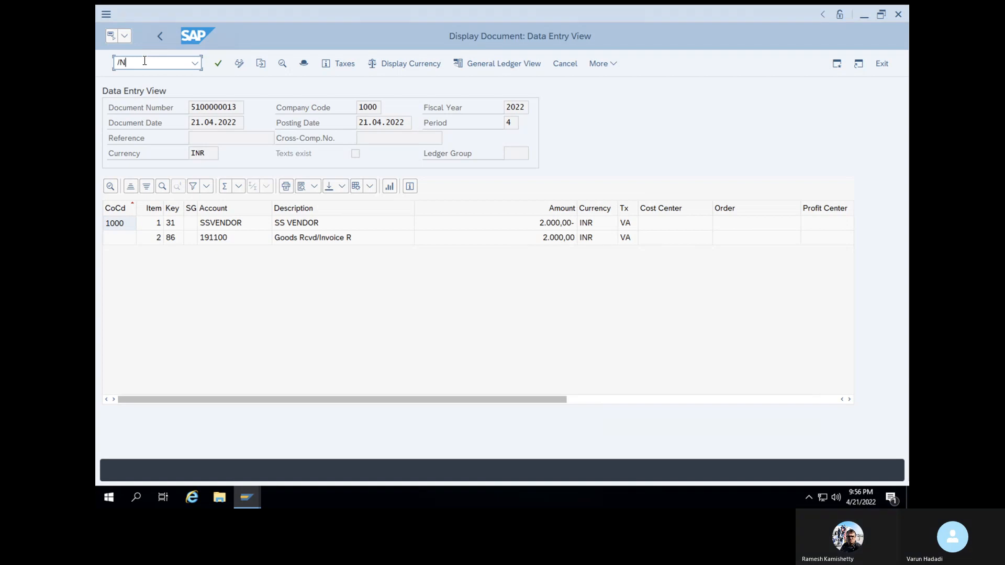
key("Return")
type("MI")
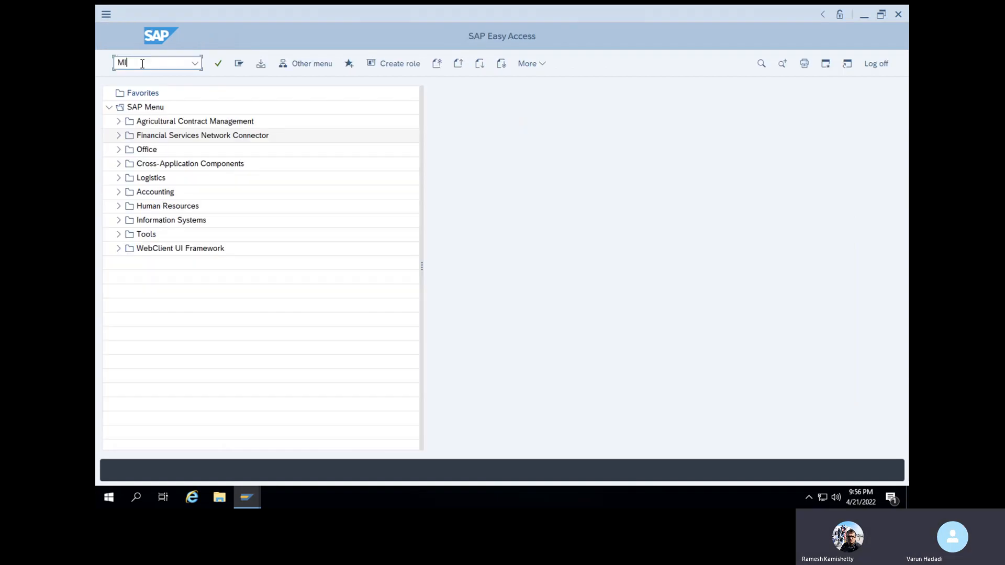
type("GO")
key("Return")
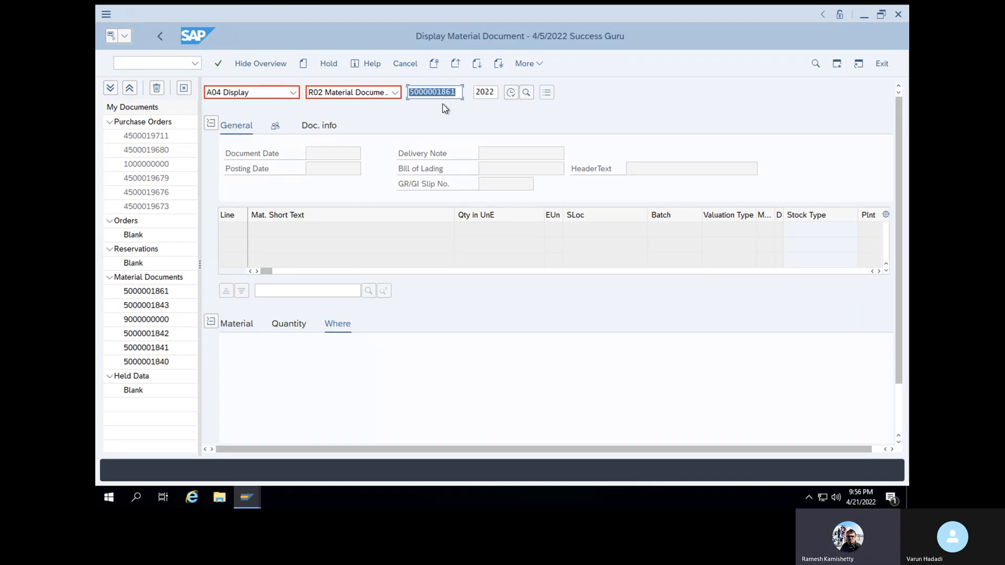
key("Return")
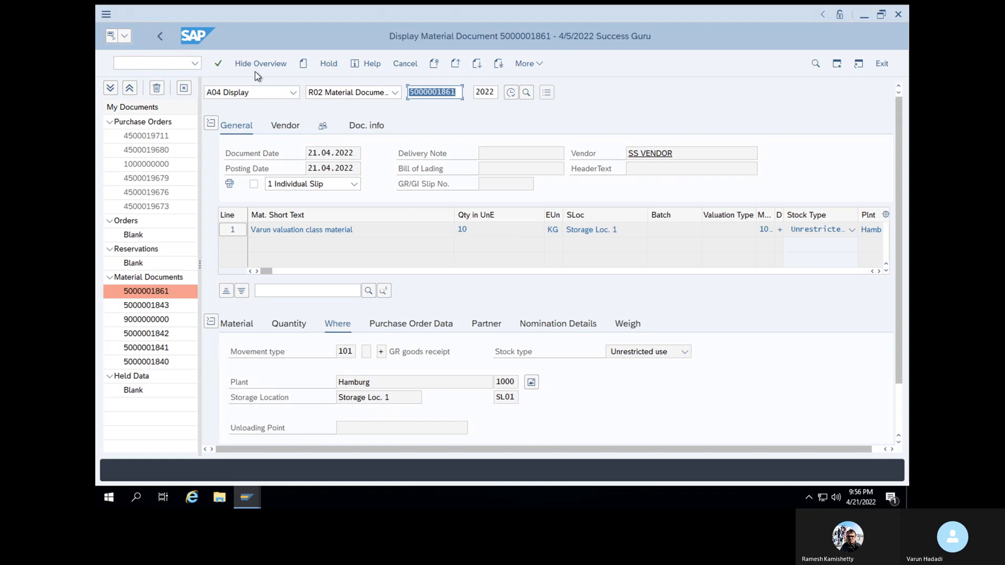
left_click(218, 63)
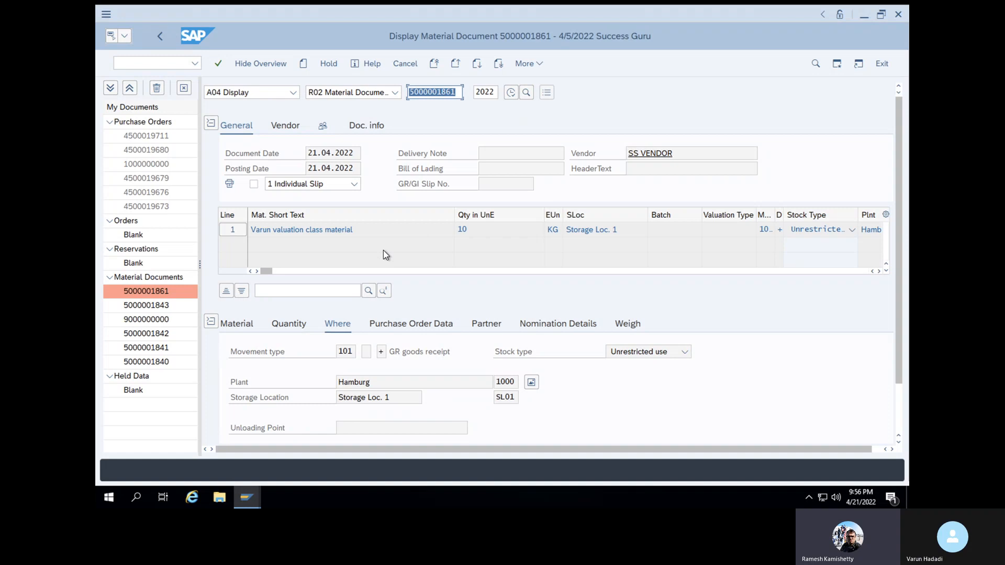
left_click(373, 130)
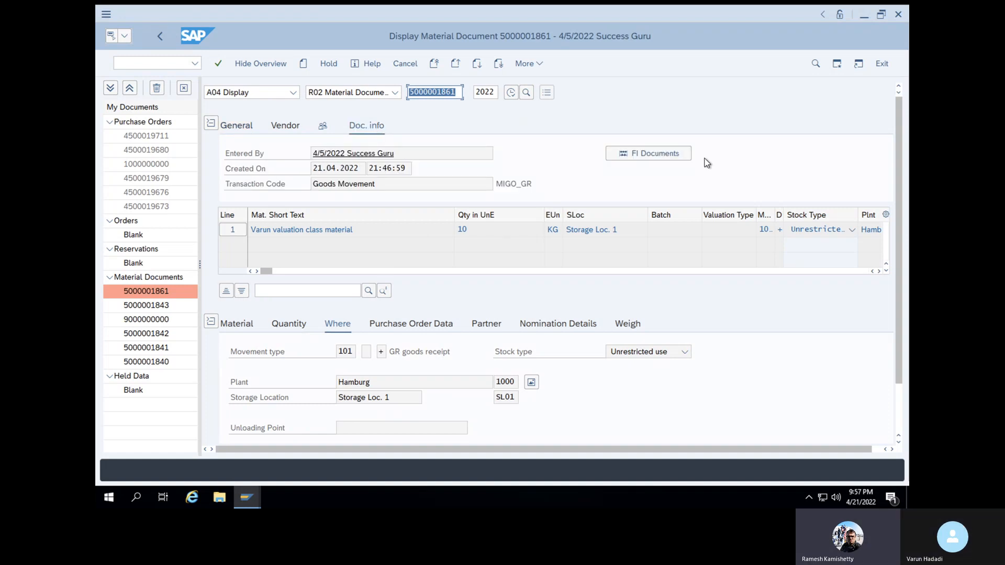
left_click(665, 155)
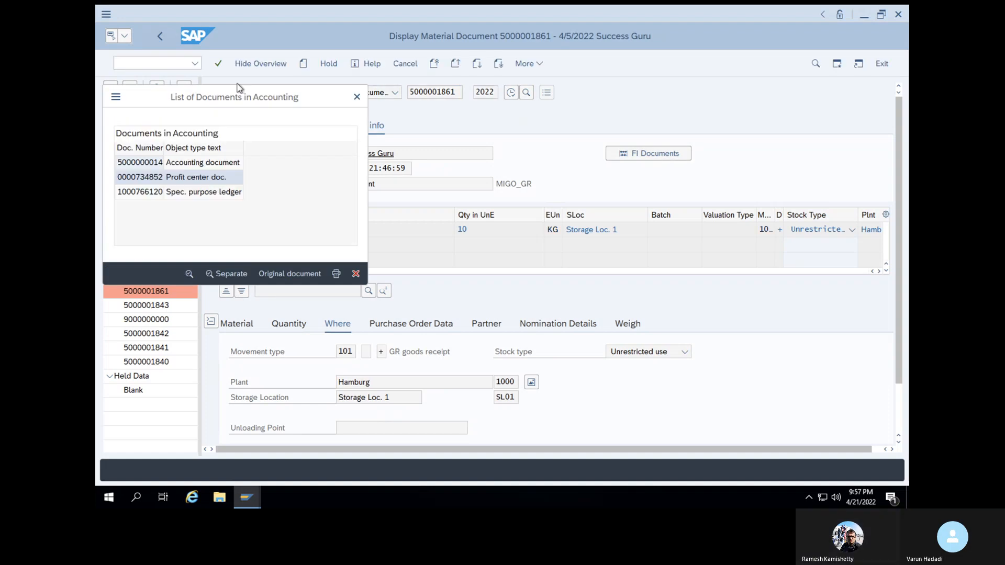
double_click(179, 161)
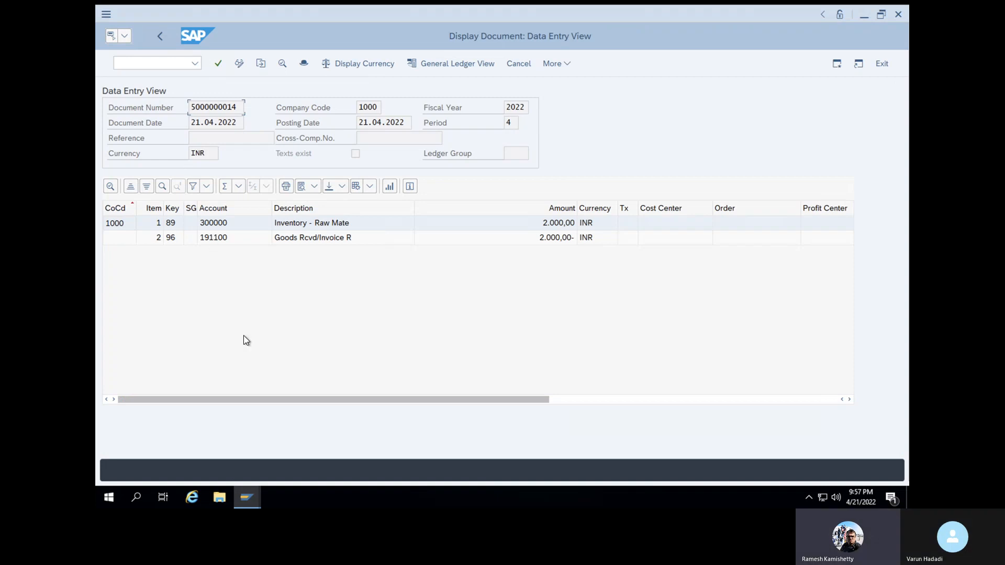
left_click_drag(491, 400, 848, 394)
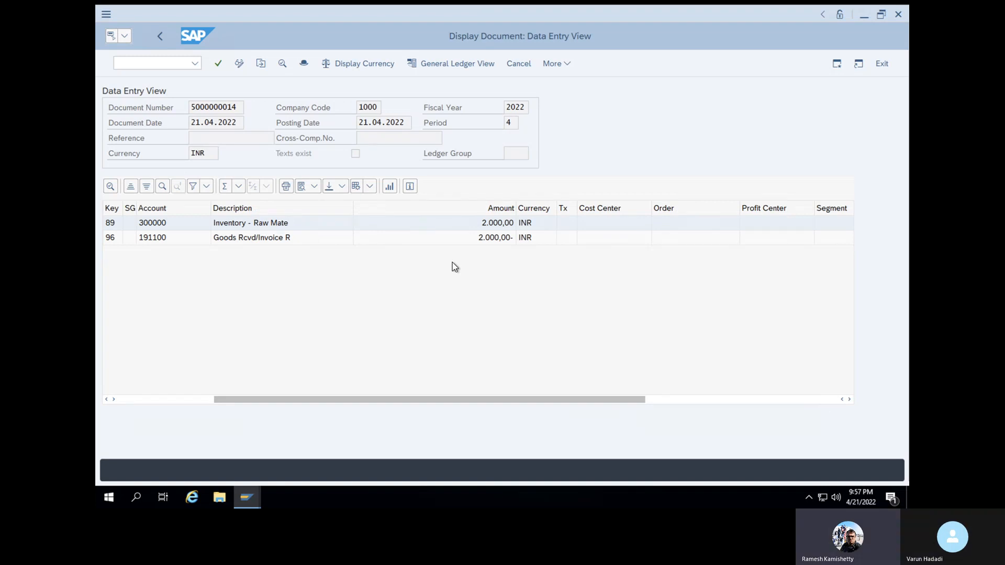
left_click(133, 65)
left_click(133, 65)
type("/N")
key("Return")
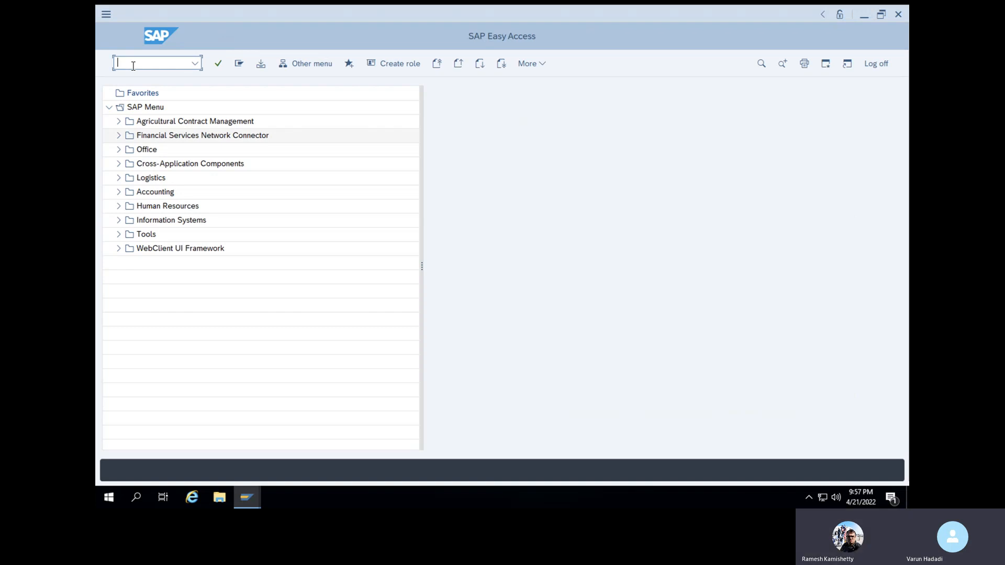
Open ME21N, back out with /n, then launch MM01 Create Material
type("ME21N")
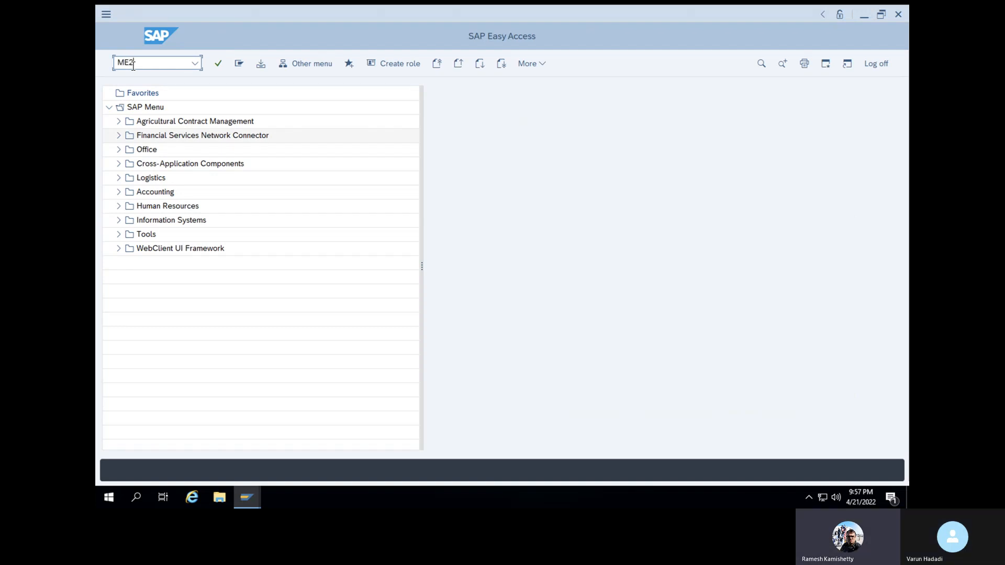
key("Return")
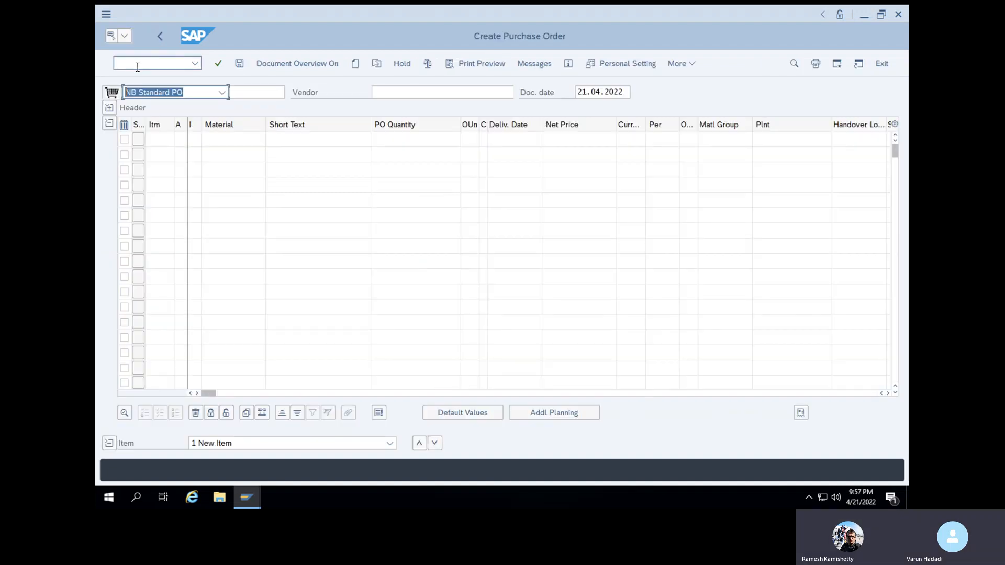
left_click(137, 66)
type("/n")
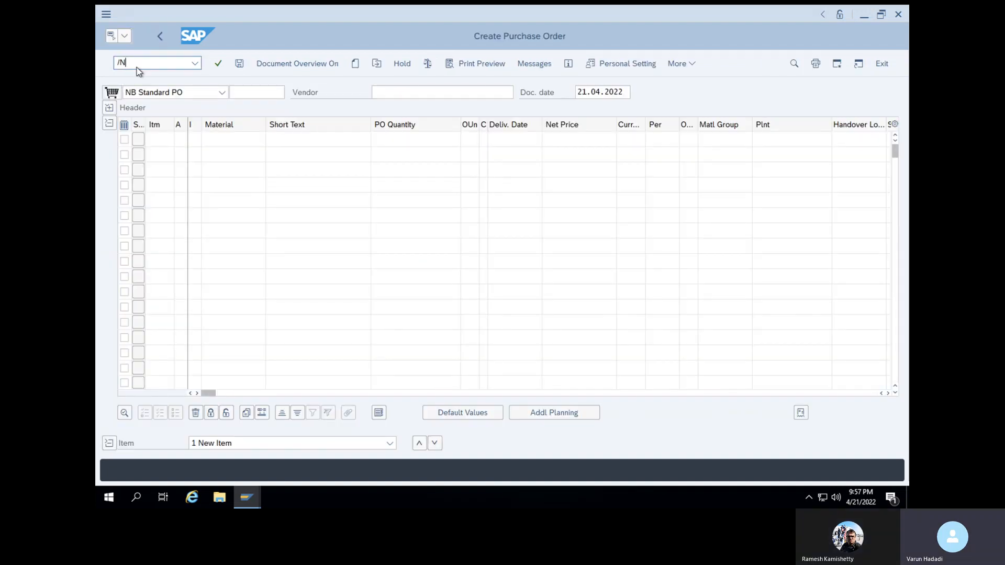
key("Return")
type("M")
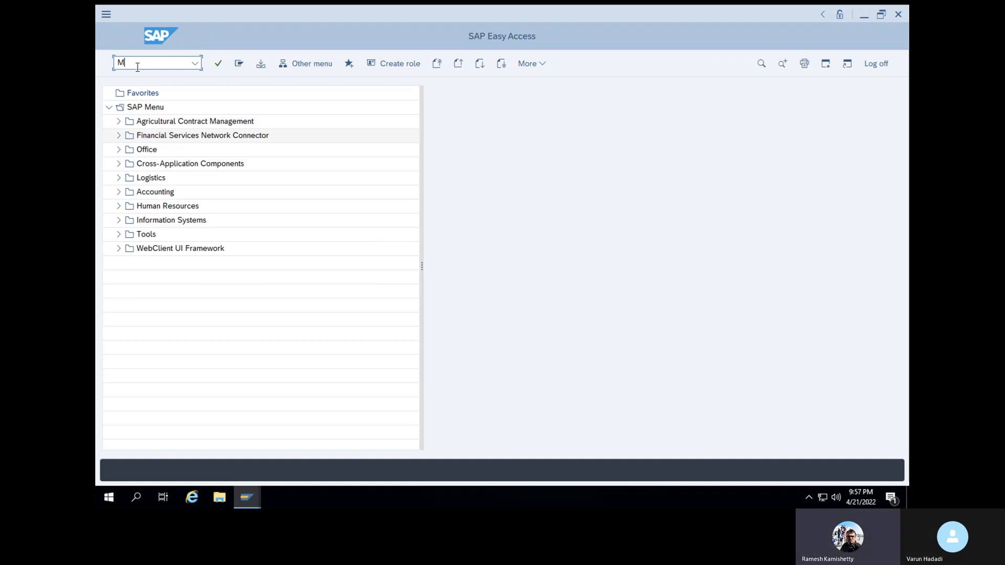
type("E")
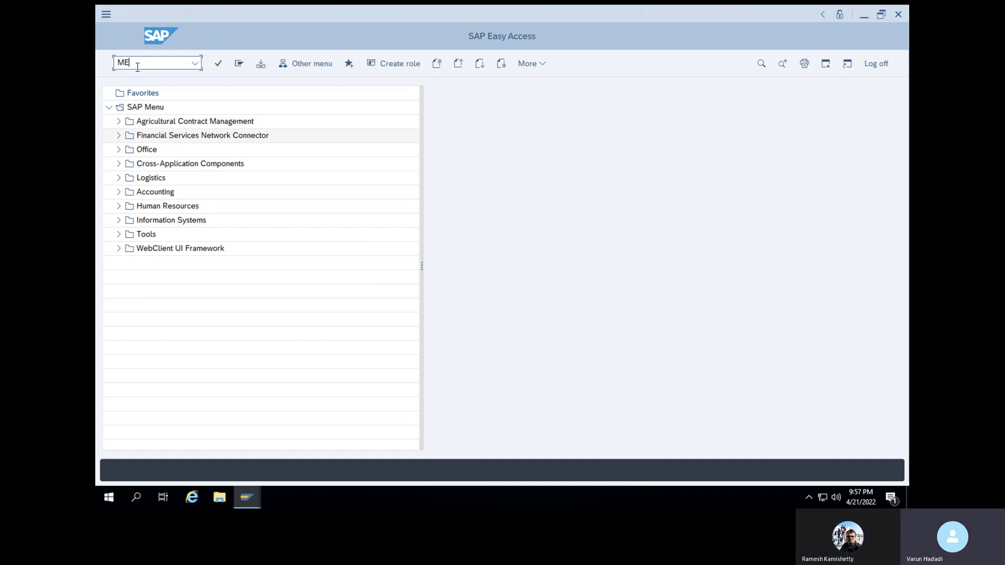
key("BackSpace")
type("M01")
key("Return")
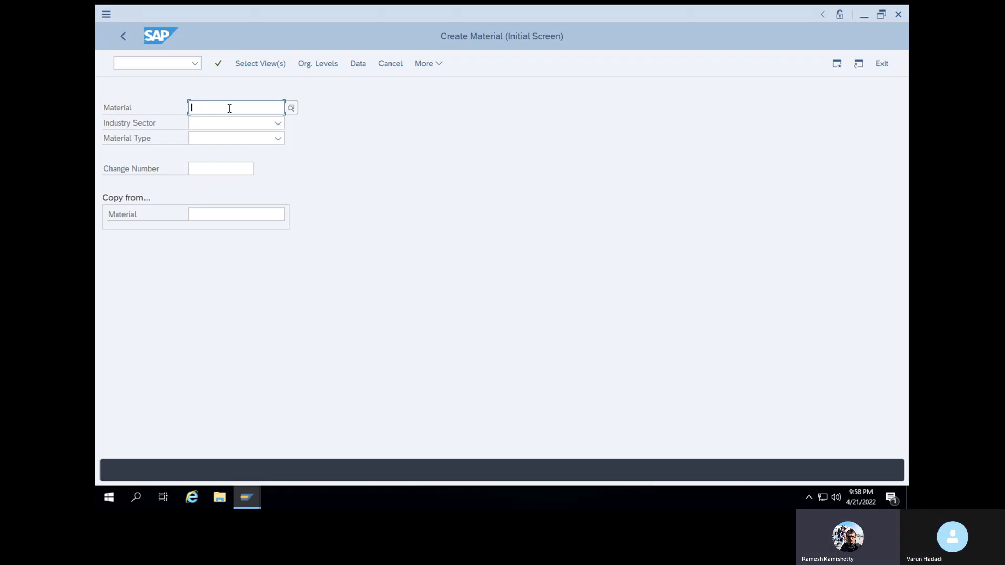
Choose industry sector Pharmaceuticals and material type VROH
left_click(278, 123)
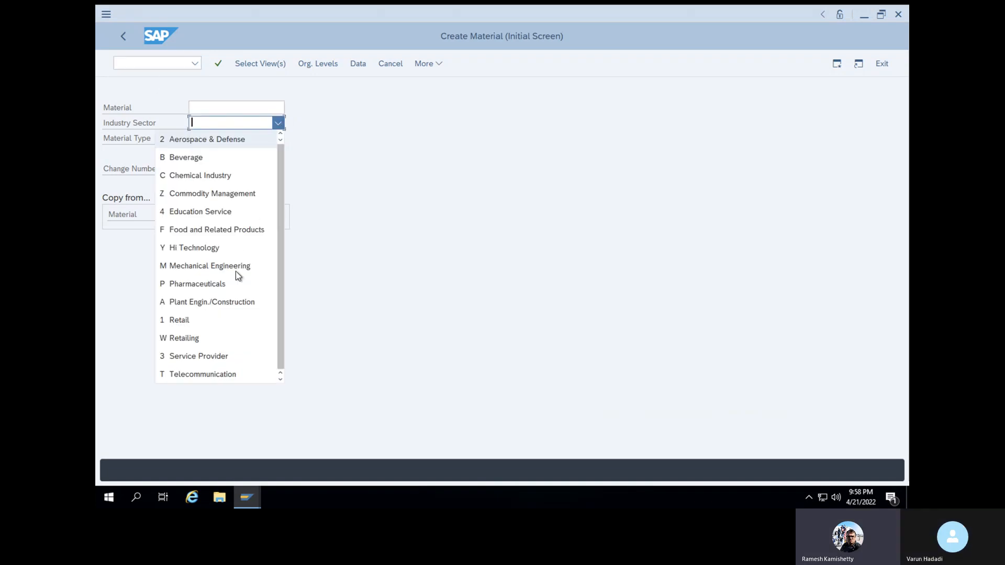
left_click(218, 285)
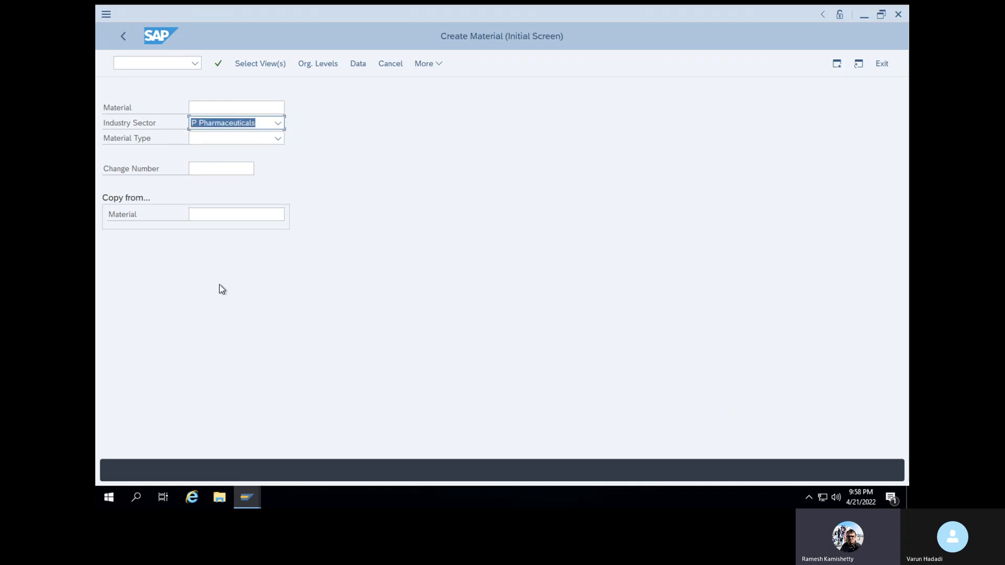
left_click(278, 139)
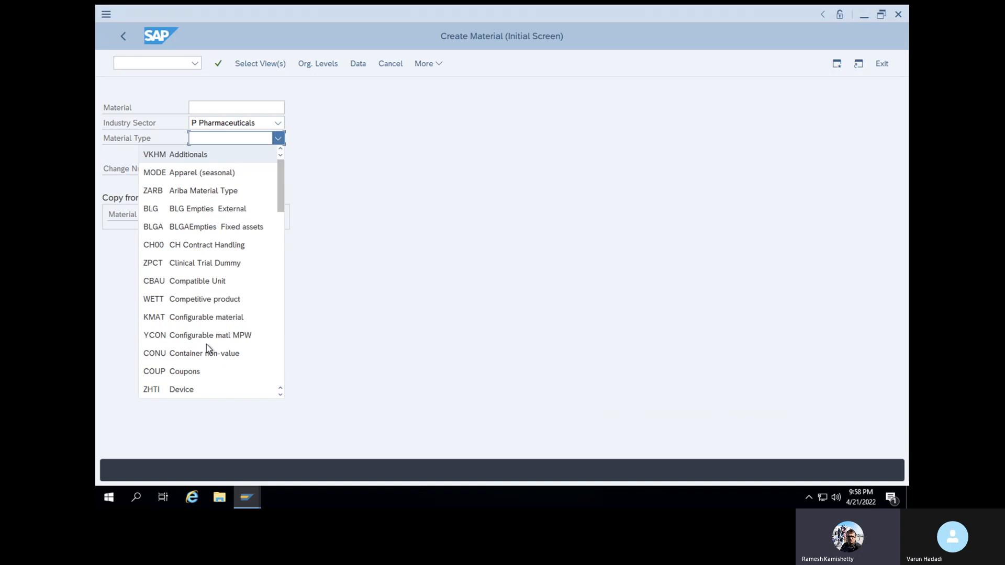
scroll(212, 273, "down", 15)
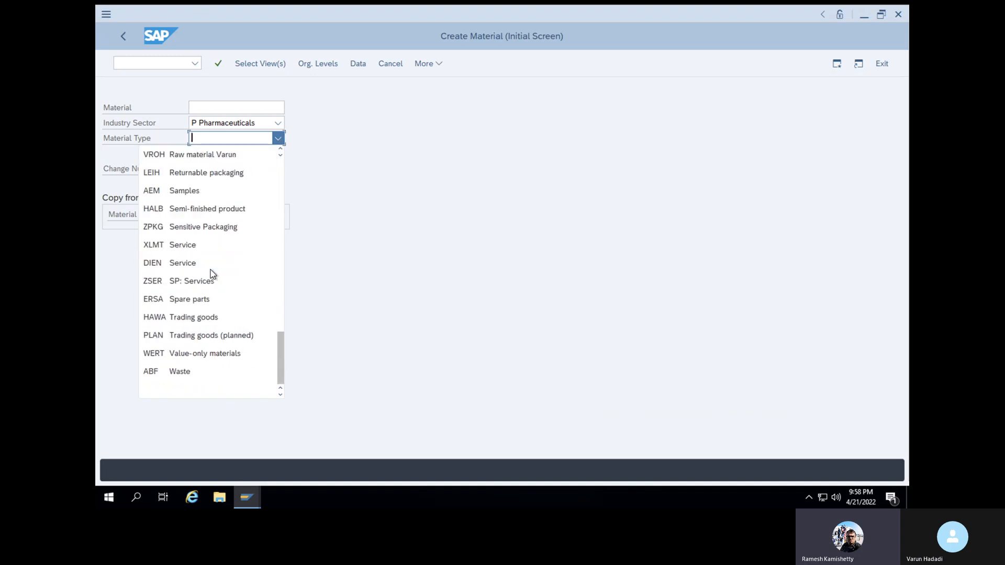
left_click(212, 161)
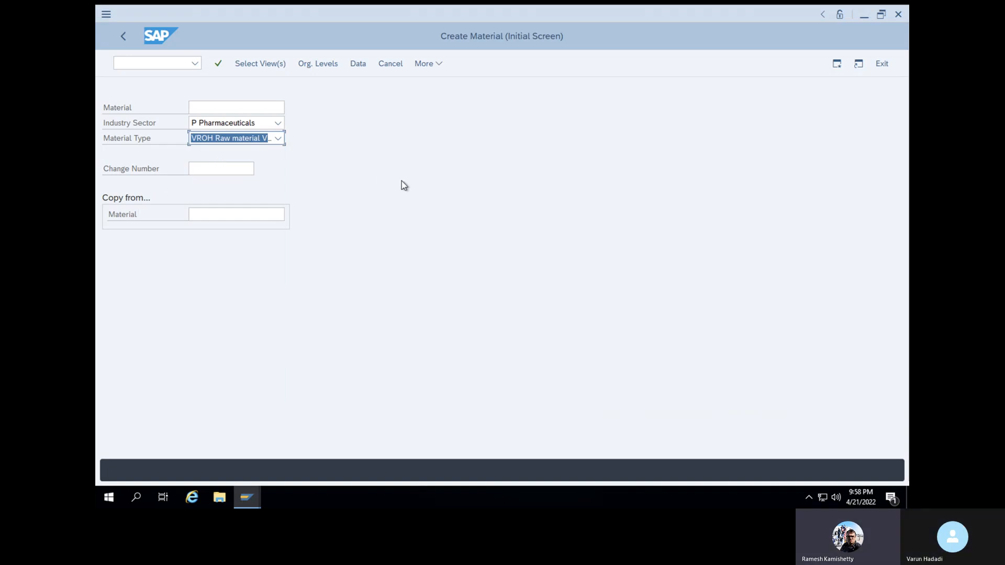
left_click(218, 67)
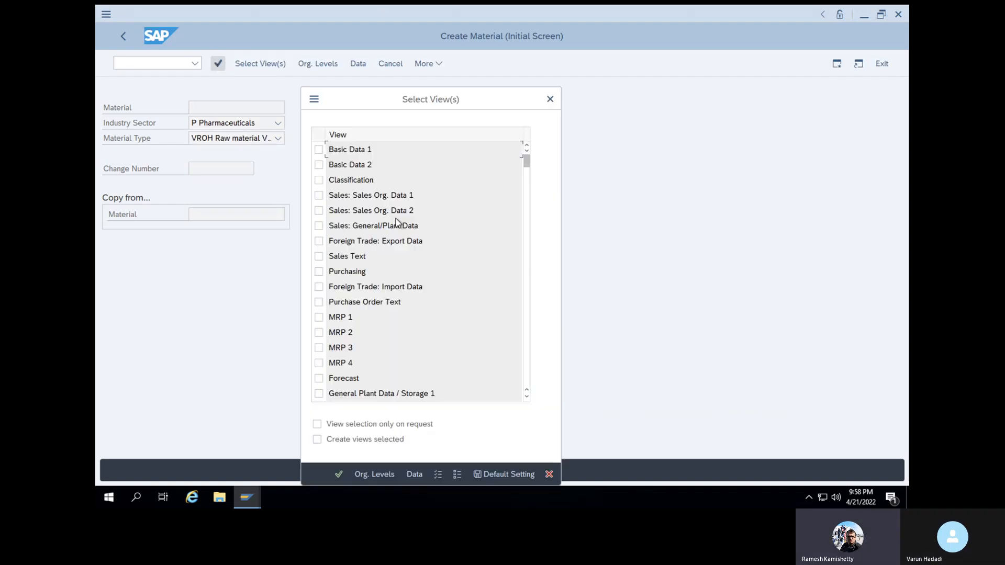
Select Basic Data 1, Purchasing, General Plant Data/Storage 1 and Accounting 1 views
left_click(318, 150)
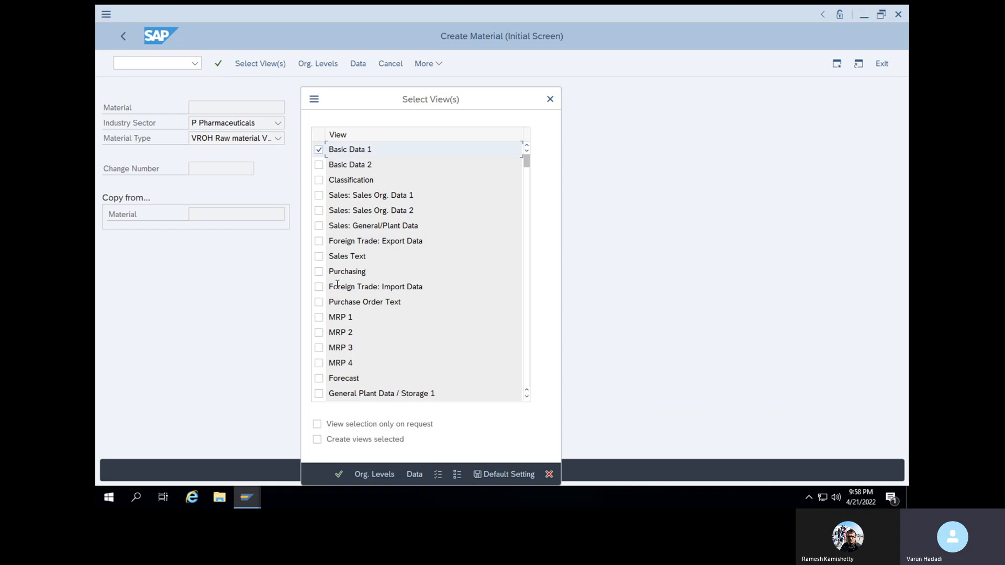
left_click(318, 270)
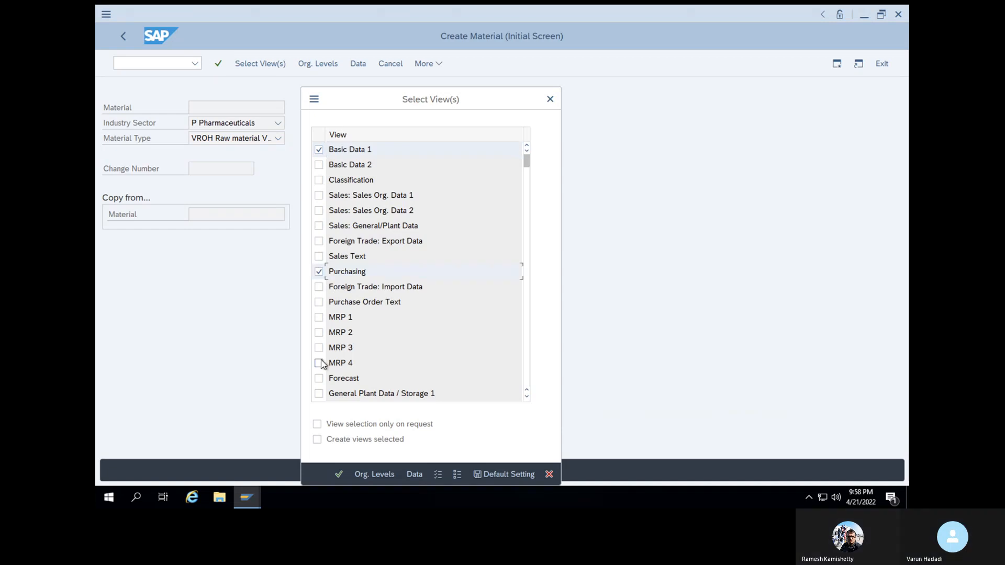
scroll(321, 364, "down", 2)
left_click(319, 333)
scroll(328, 340, "down", 5)
scroll(330, 341, "up", 5)
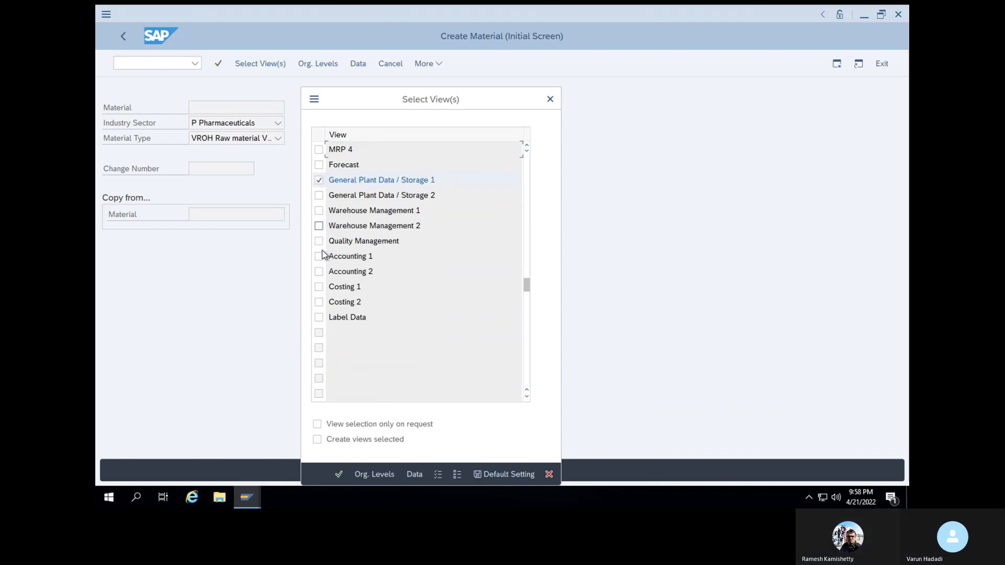
left_click(319, 256)
left_click(339, 473)
Set plant 1000 and storage location SL01 as the organizational levels
left_click(325, 165)
left_click(327, 178)
left_click(328, 178)
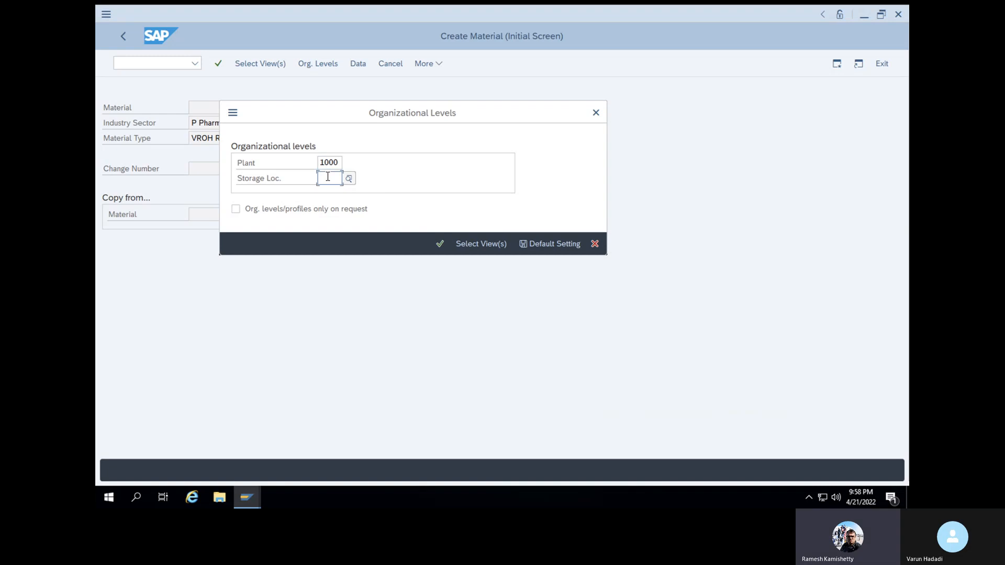
left_click(331, 195)
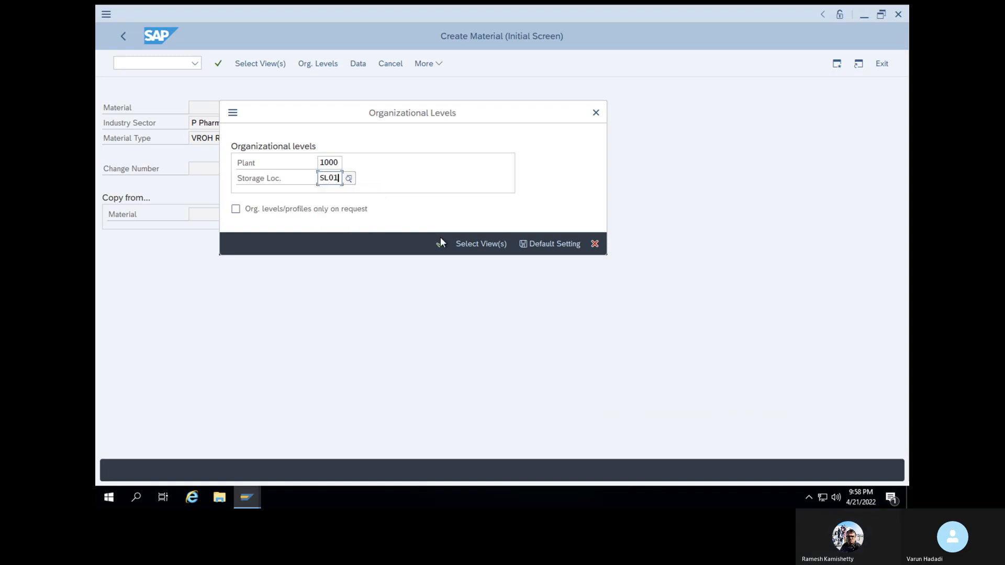
left_click(441, 244)
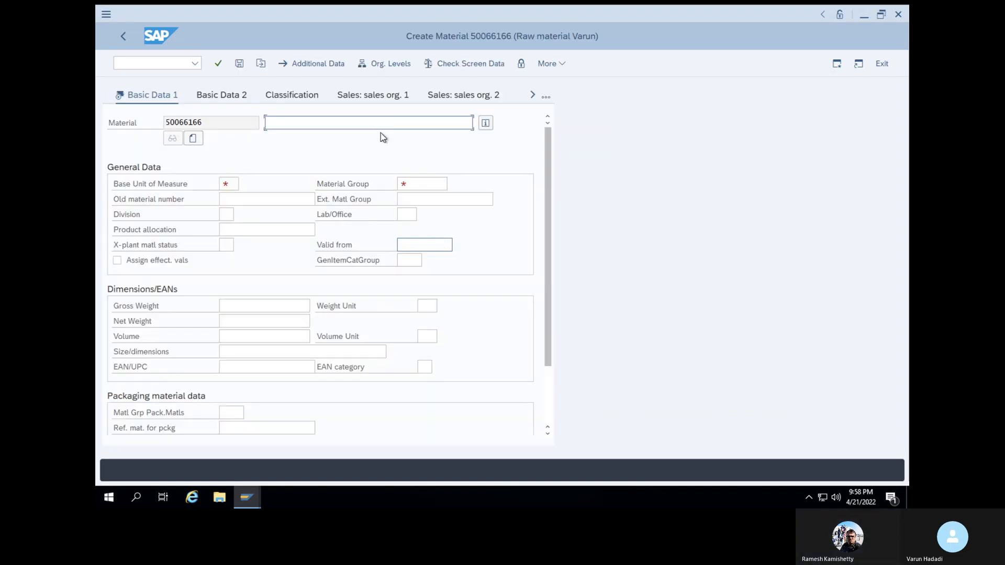
Enter base unit KG, a description ending 'valuation class material', and material group 0001, then continue
left_click(231, 183)
type("kg")
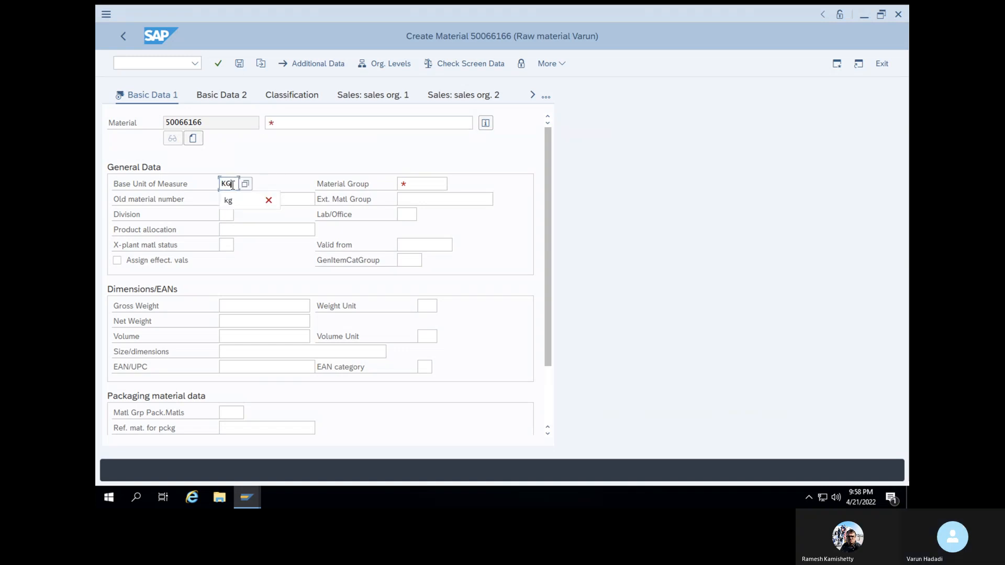
left_click(309, 124)
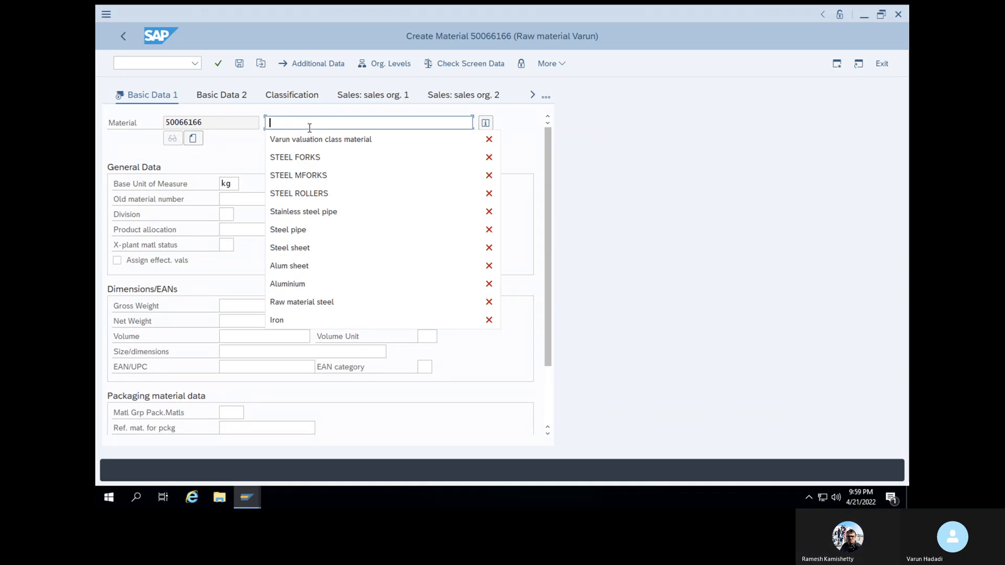
type("Va")
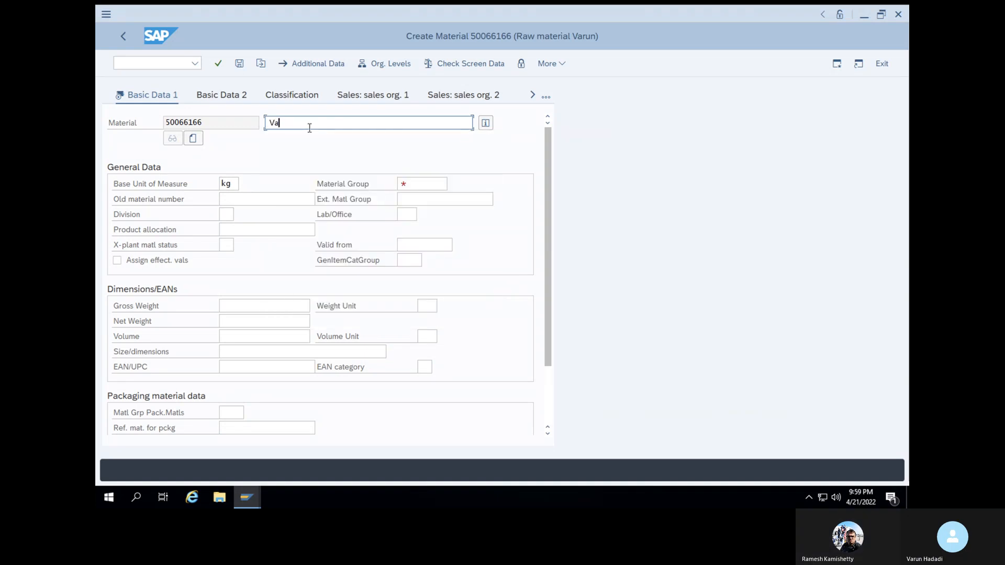
type("run 2 valuation")
type("c")
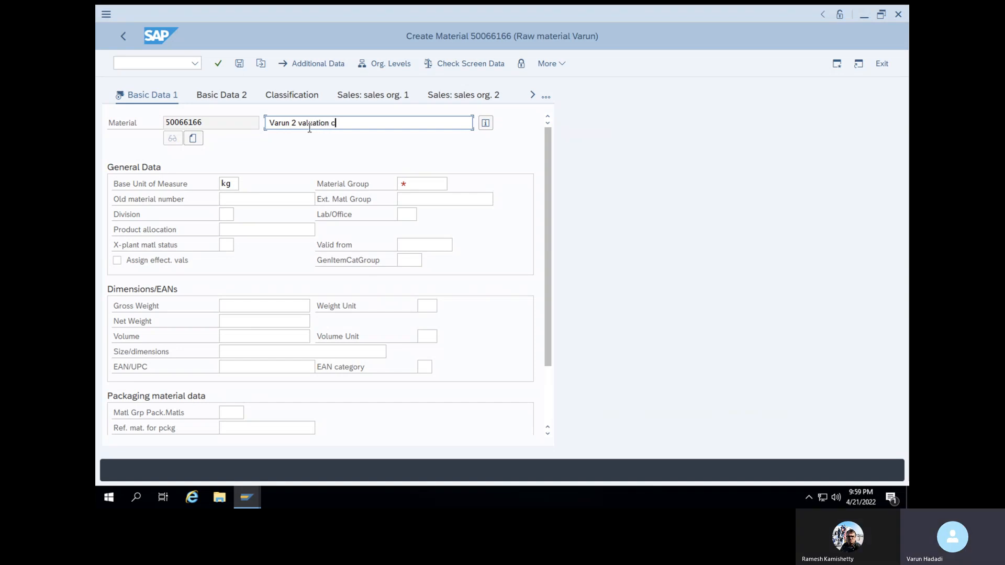
type("lass ma")
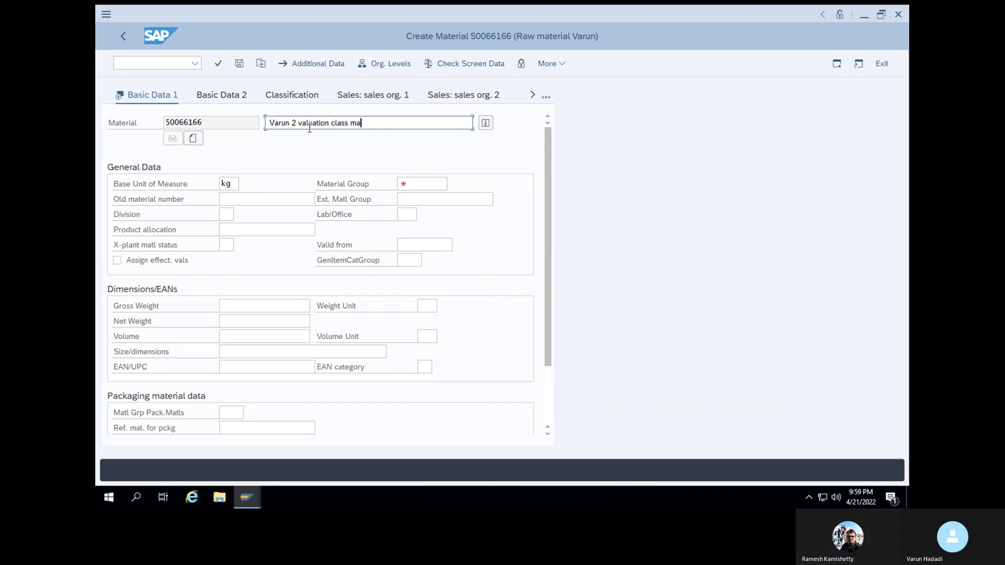
type("terial")
left_click(445, 185)
left_click(440, 199)
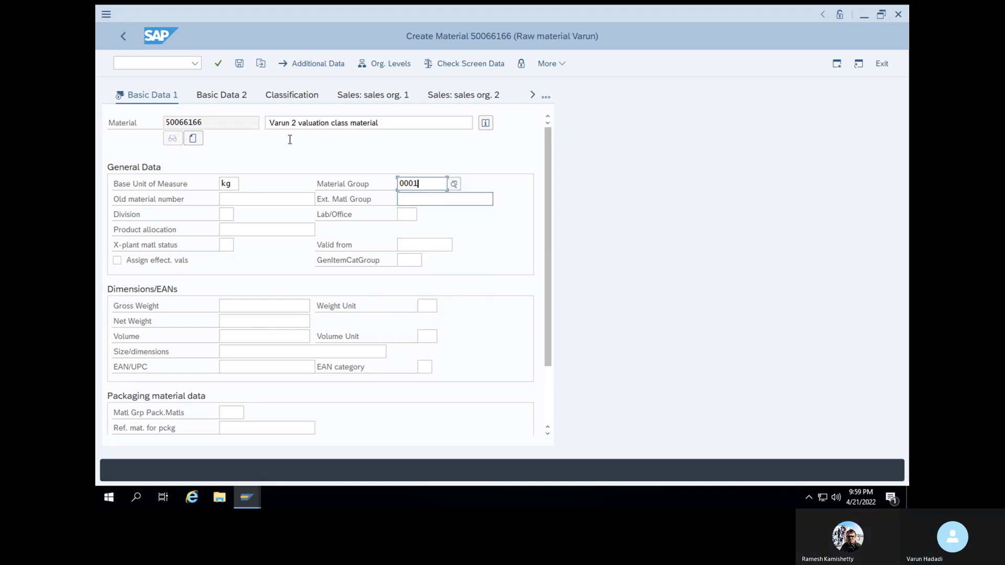
left_click(218, 63)
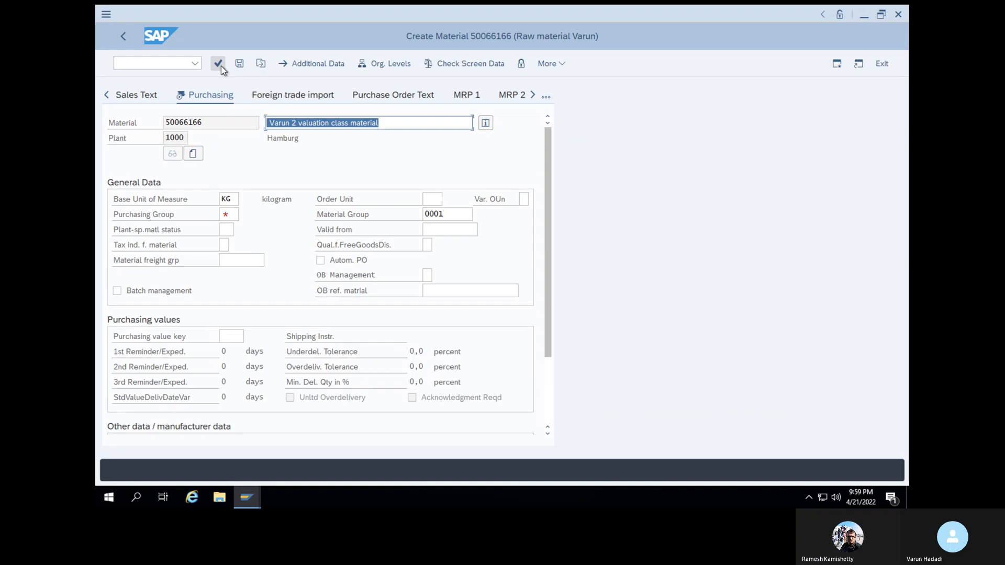
Accept purchasing and storage data, set valuation class V003 and moving price 50, and save
left_click(228, 214)
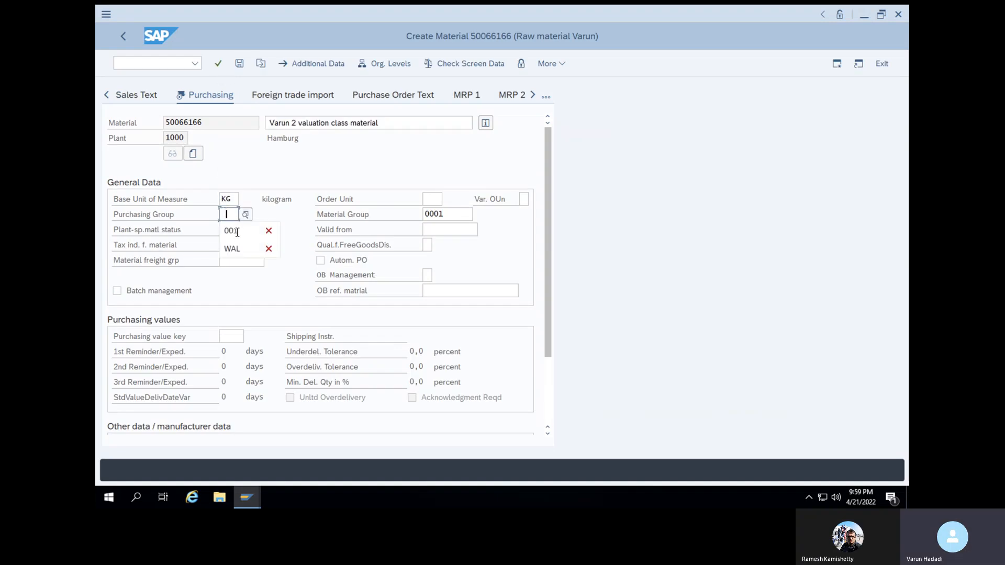
left_click(219, 62)
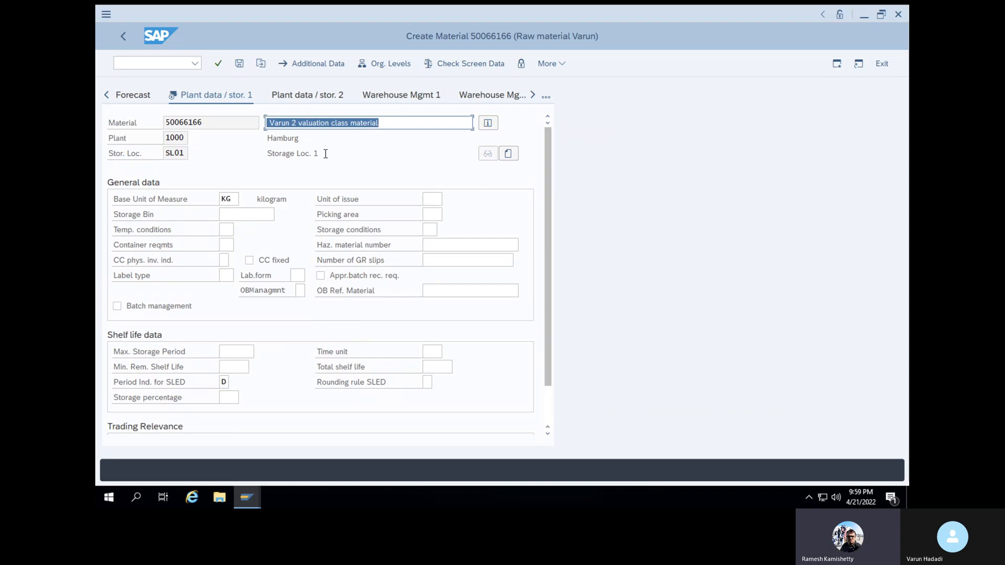
left_click(218, 64)
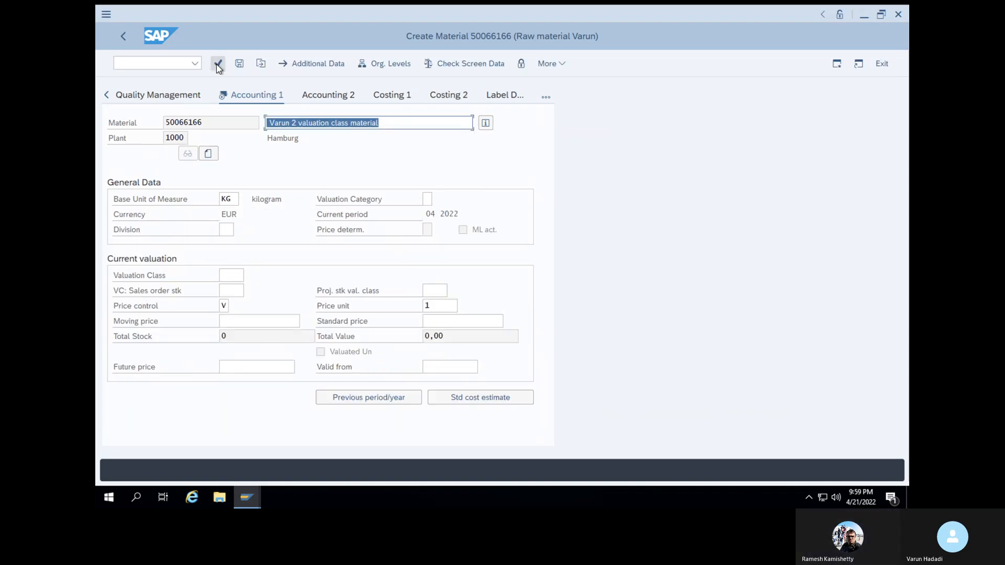
left_click(218, 63)
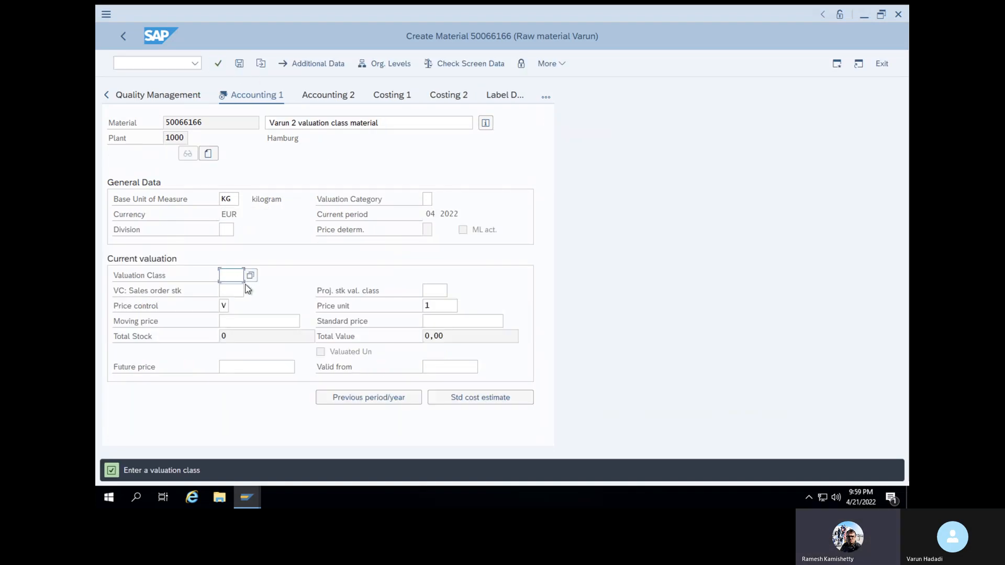
key("F4")
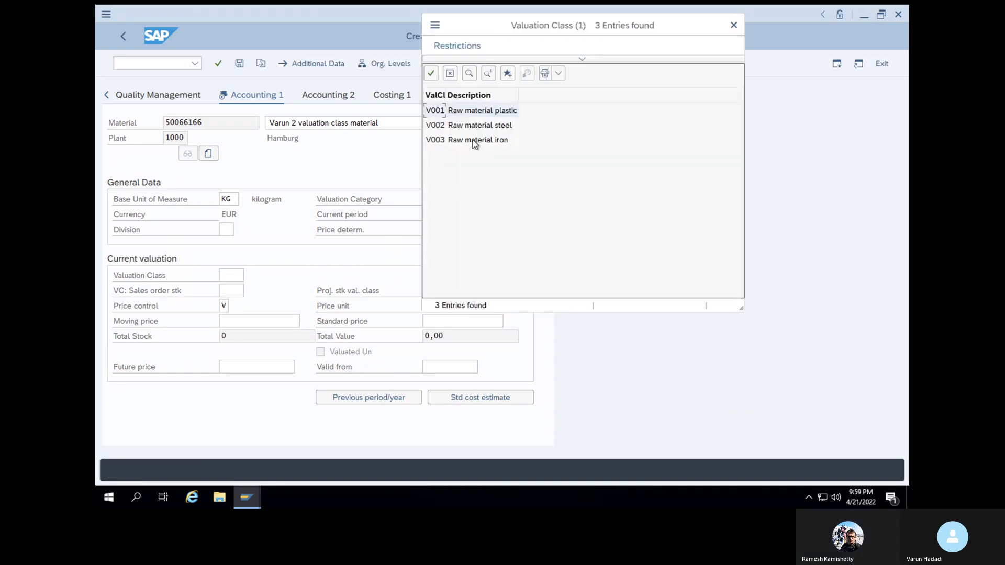
left_click(436, 140)
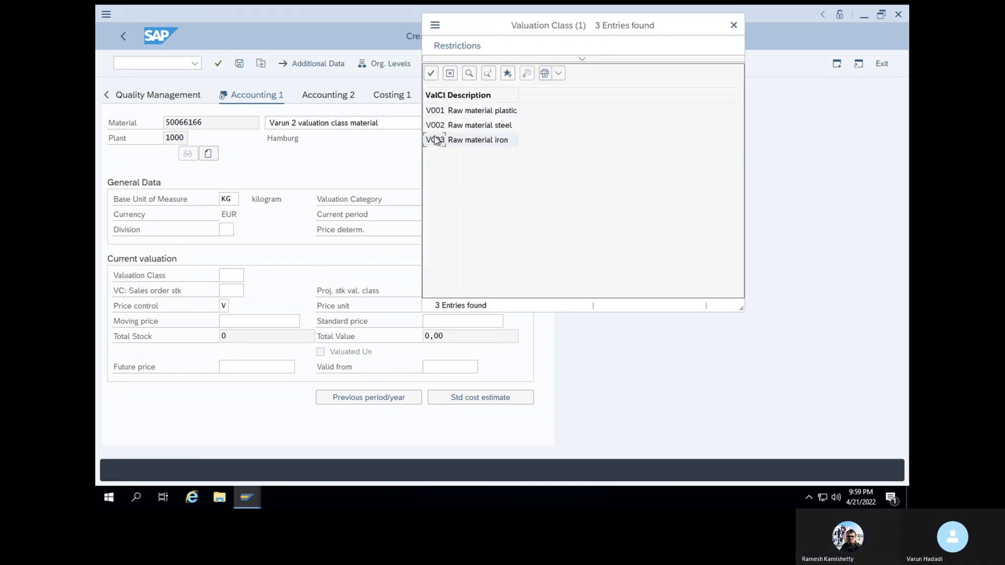
left_click(431, 74)
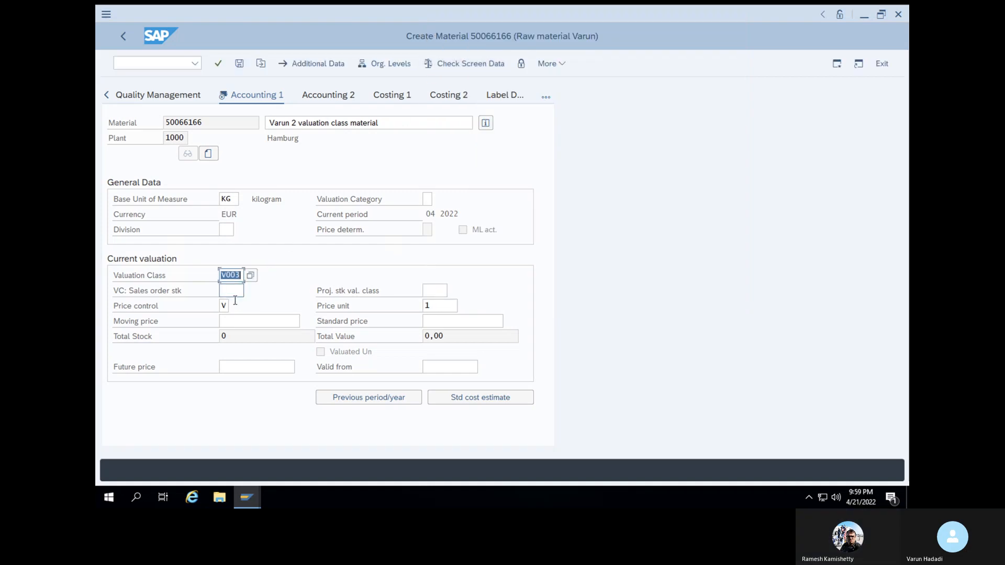
left_click(227, 320)
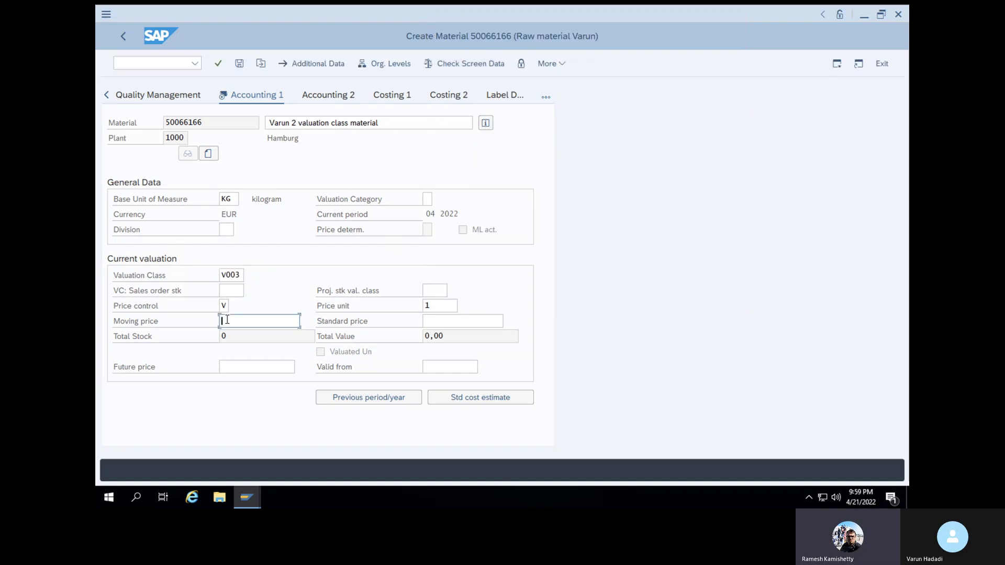
left_click(234, 361)
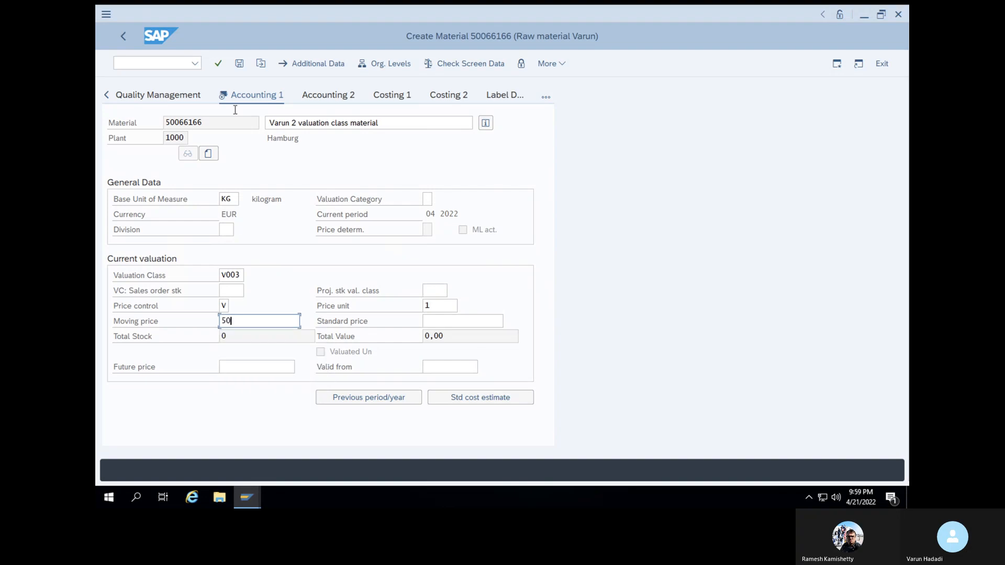
left_click(219, 63)
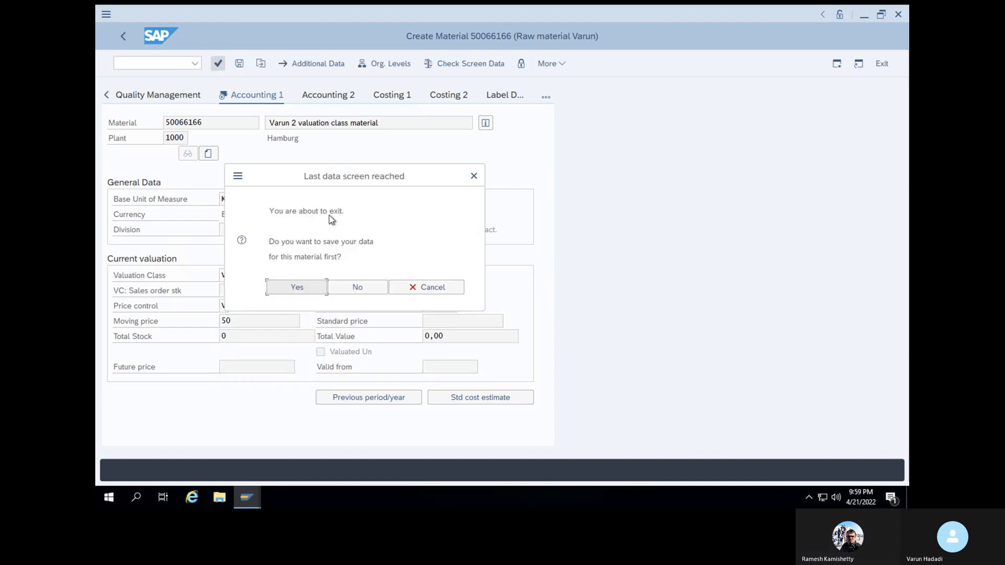
left_click(319, 292)
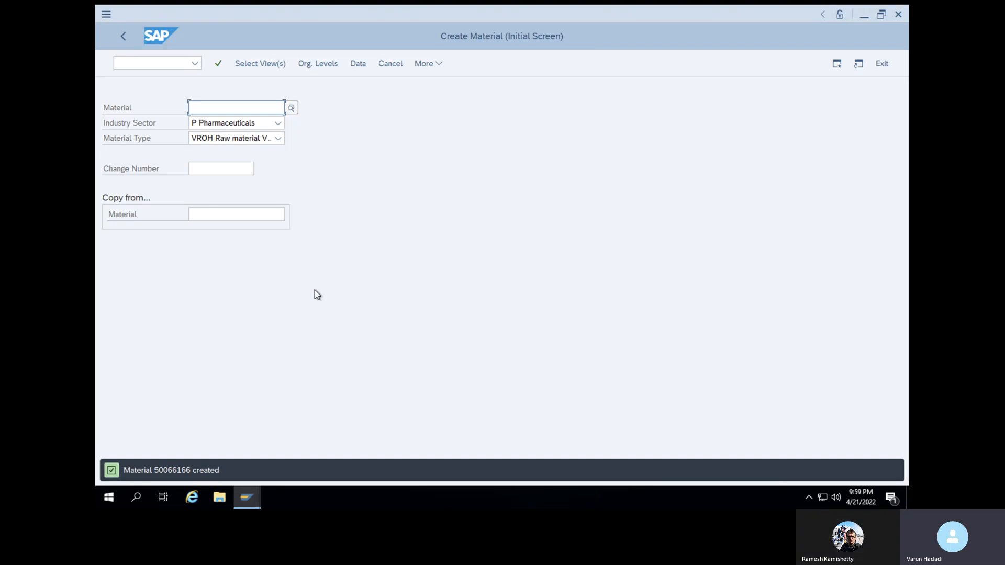
Start ME21N and enter material 50066166 on the first item line
left_click(169, 65)
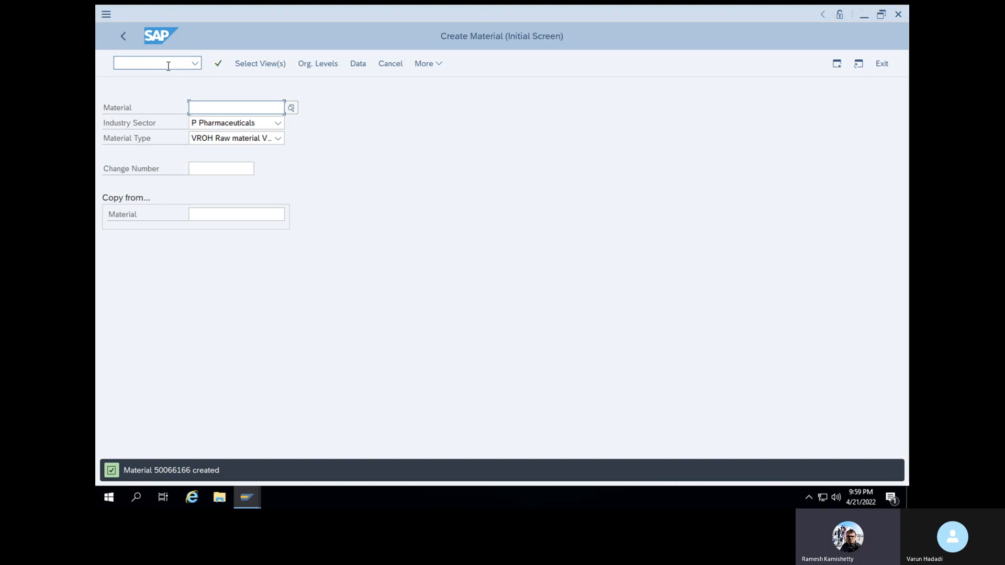
type("/nme21n")
key("Return")
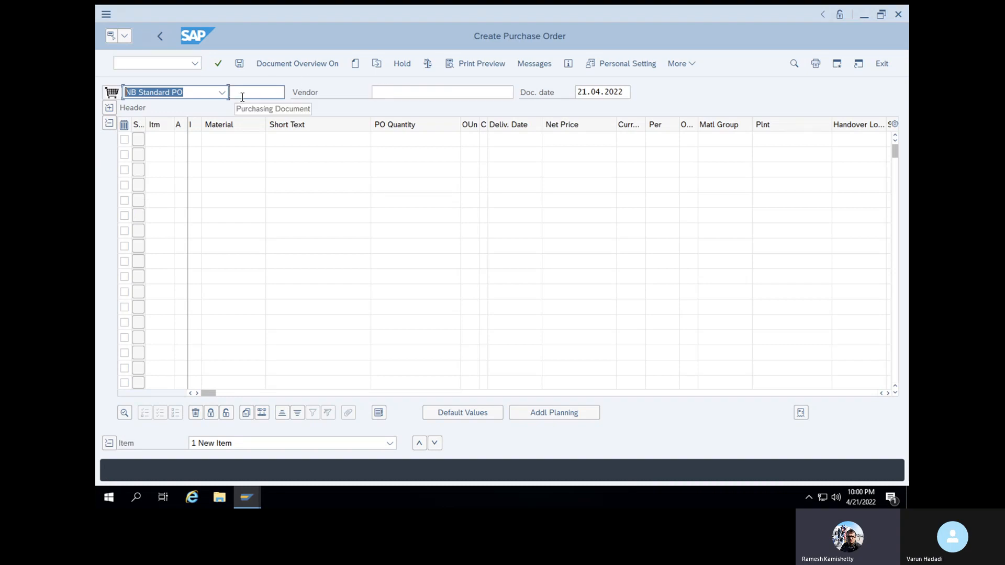
left_click(243, 146)
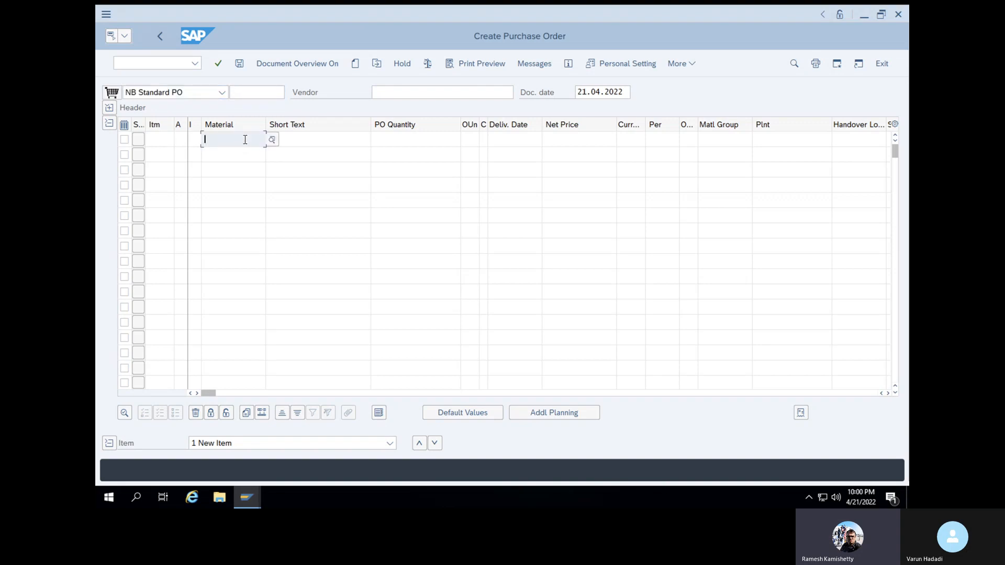
left_click(245, 140)
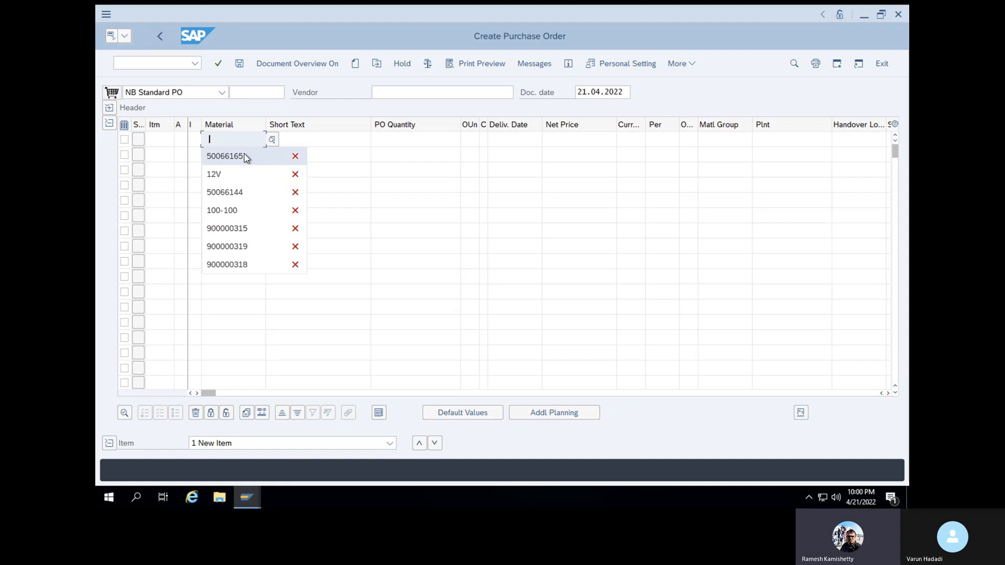
left_click(244, 153)
key("BackSpace")
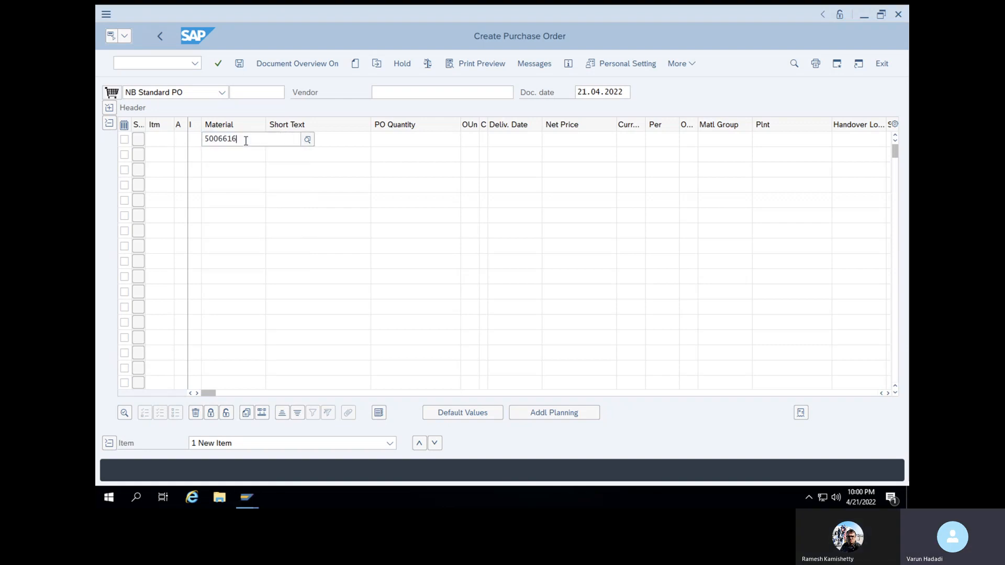
key("Return")
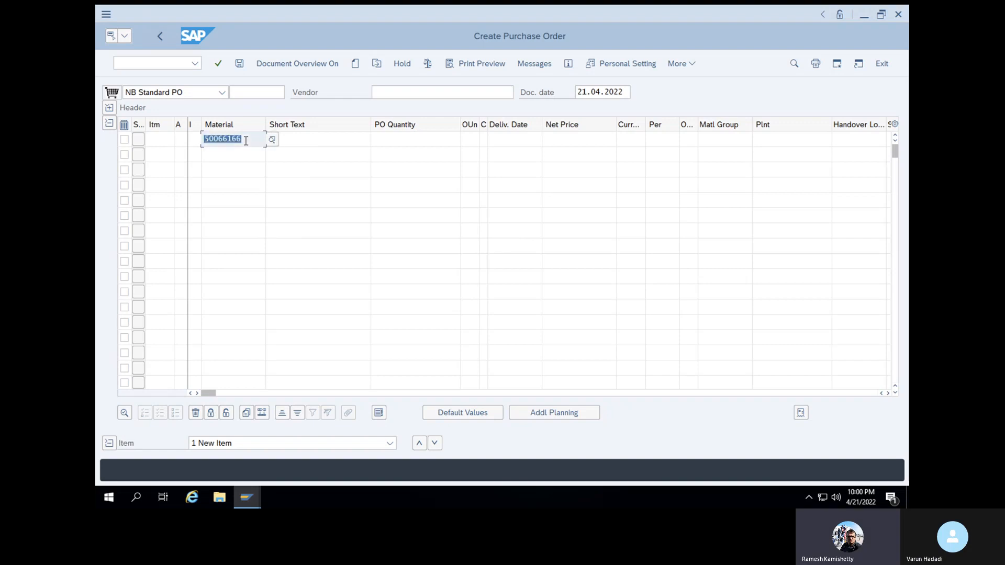
key("Return")
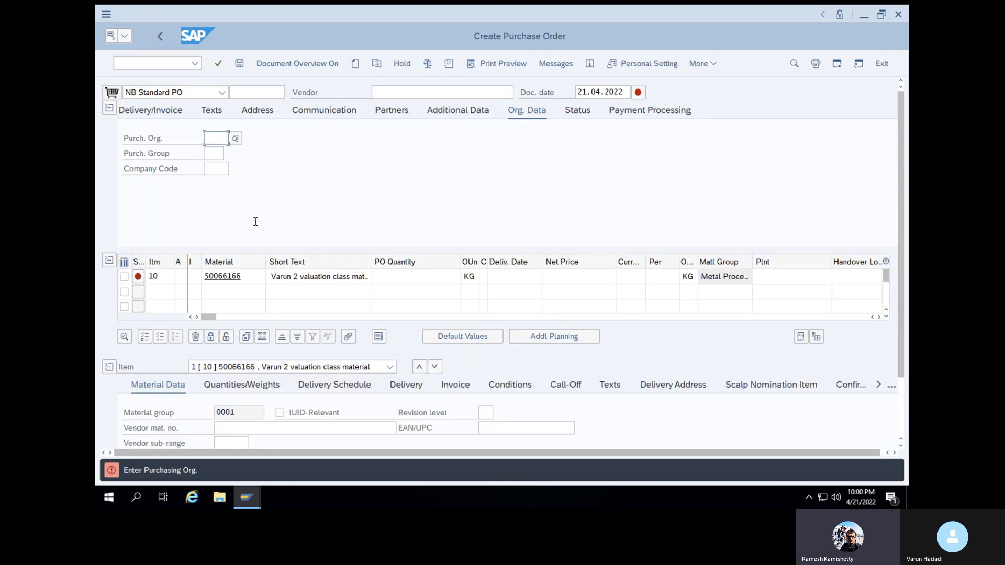
Set vendor SS VENDOR, purchasing org 1000, purchasing group 001 and company code 1000
left_click(398, 91)
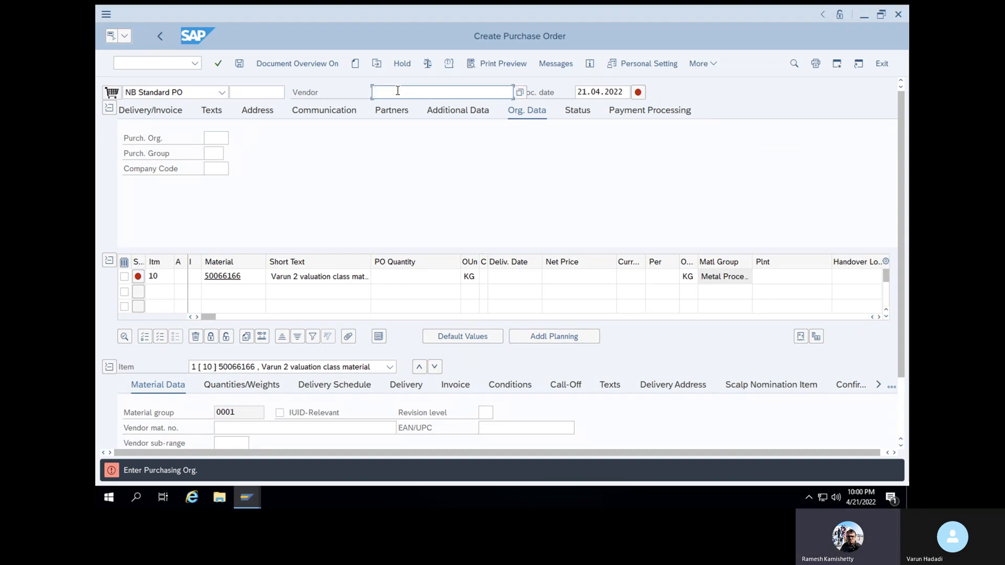
left_click(397, 91)
left_click(400, 108)
left_click(225, 140)
left_click(216, 153)
left_click(217, 153)
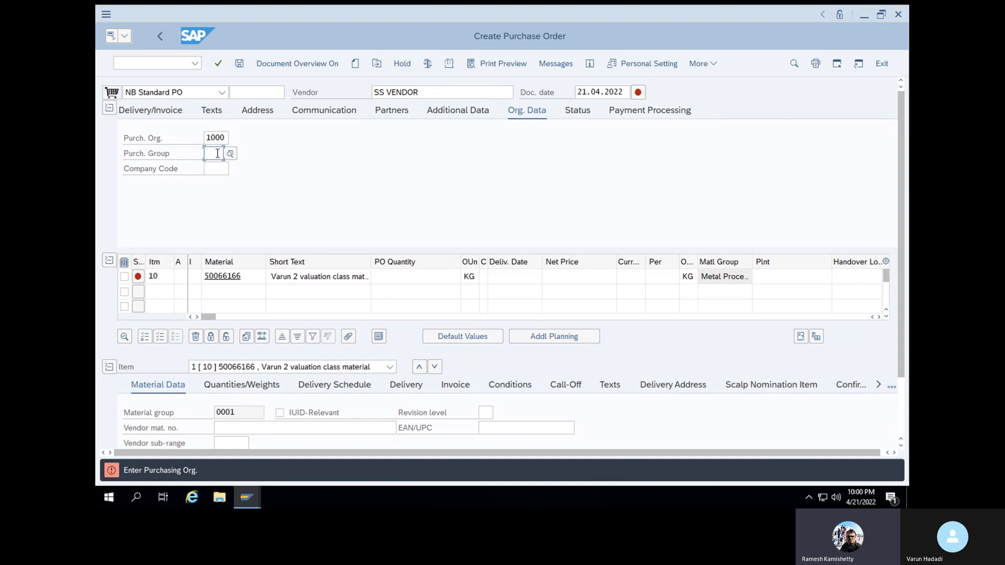
left_click(215, 168)
left_click(213, 169)
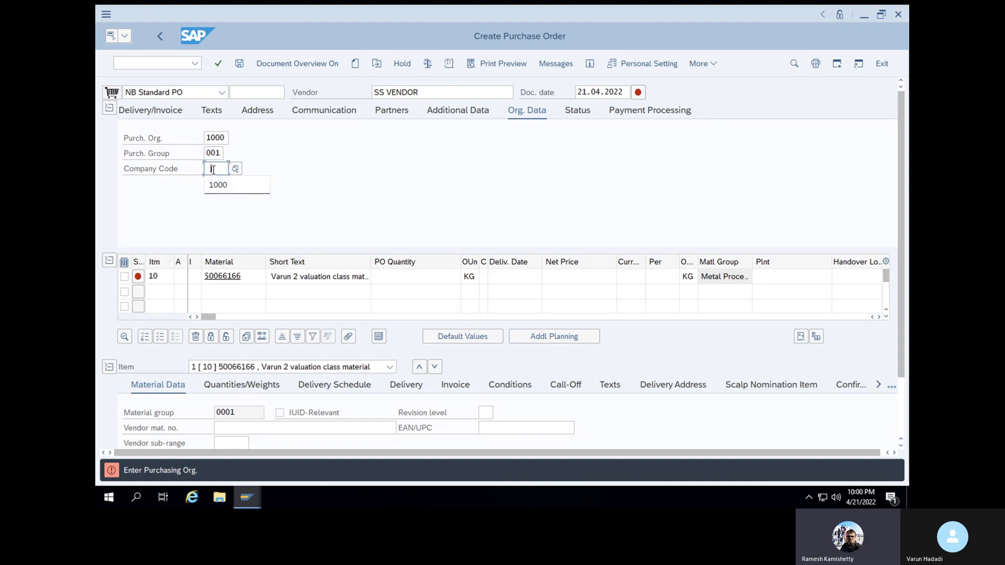
left_click(218, 184)
left_click(218, 64)
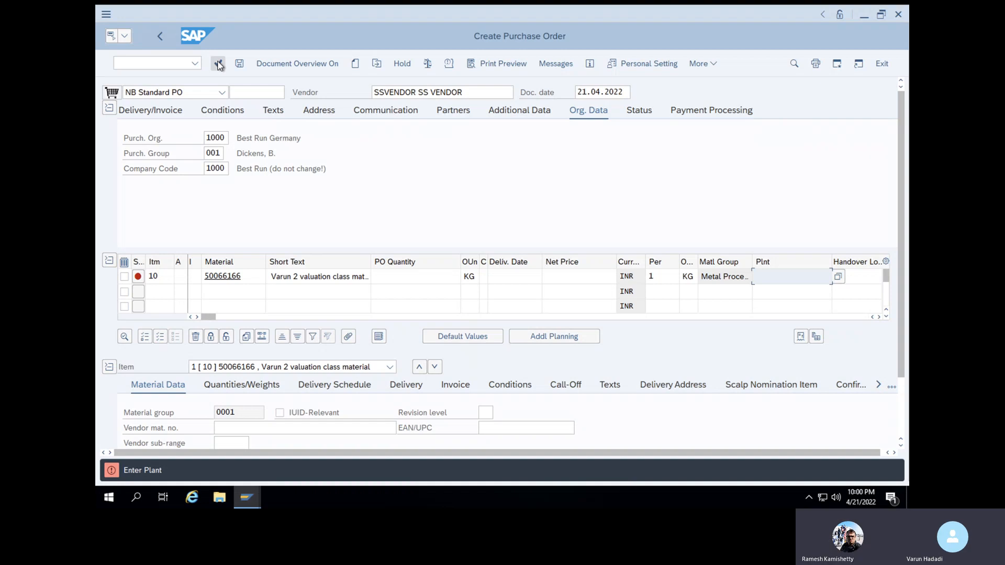
Give the item plant 1000, net price 200 and order quantity 100
type("1")
left_click(786, 293)
key("Return")
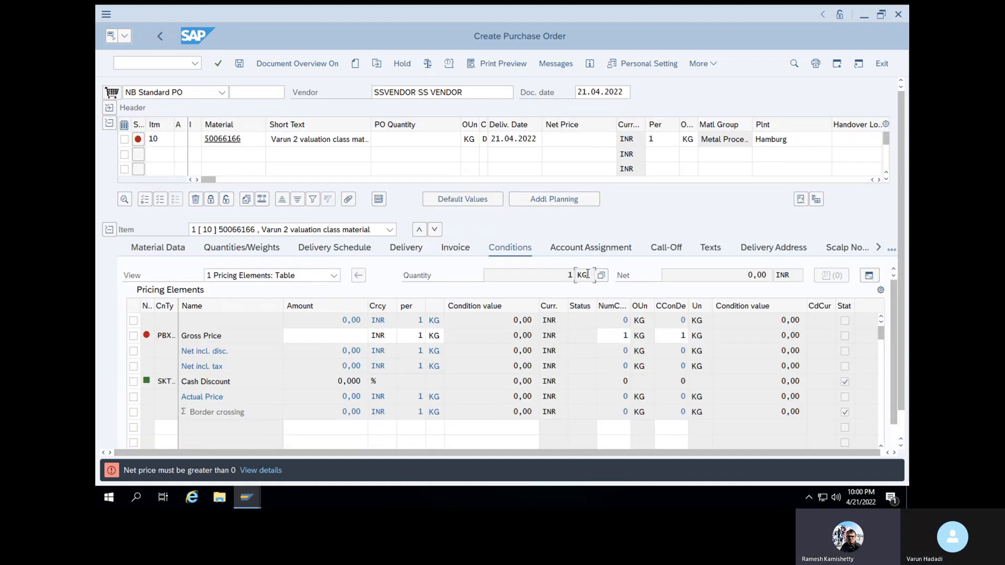
left_click(582, 142)
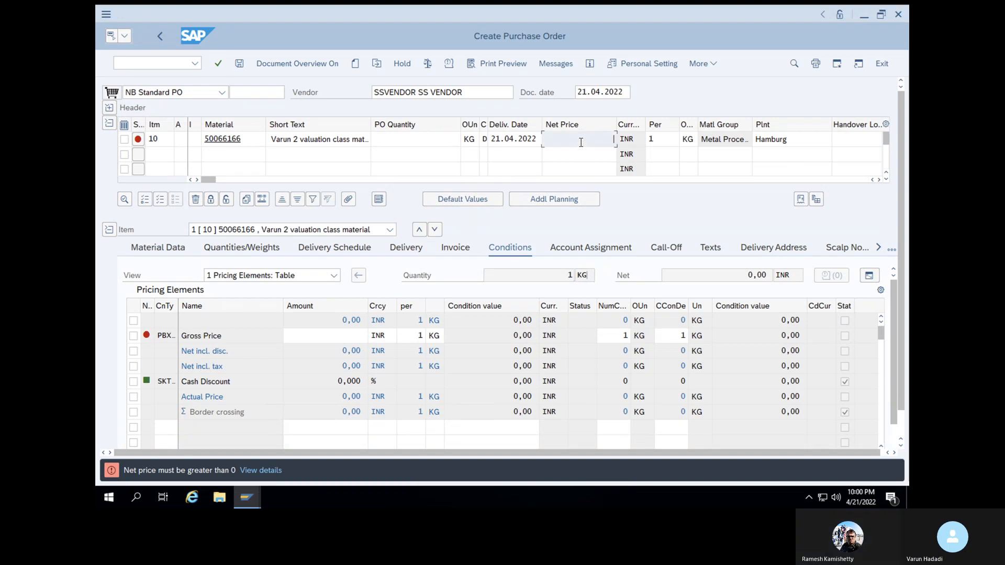
type("200")
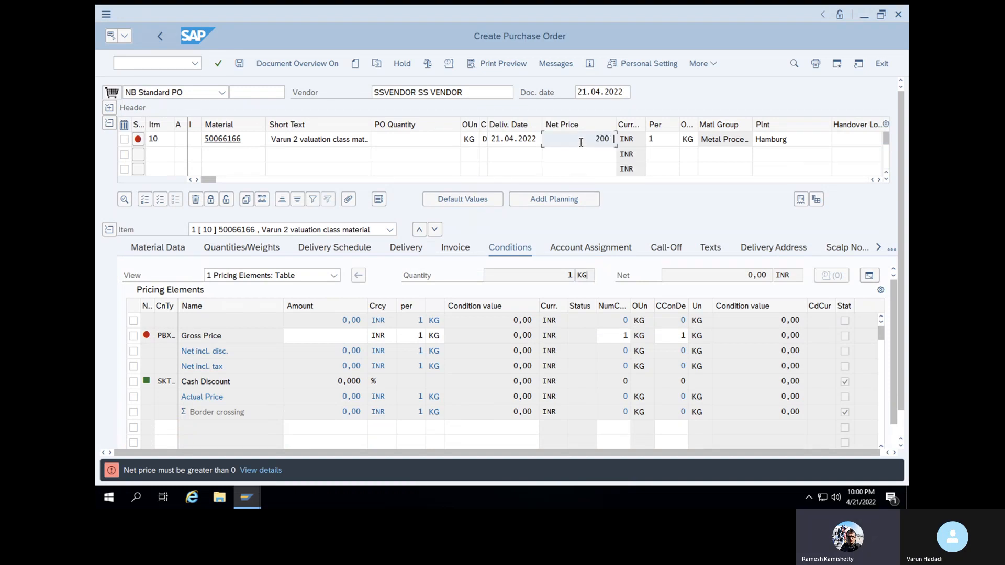
key("BackSpace")
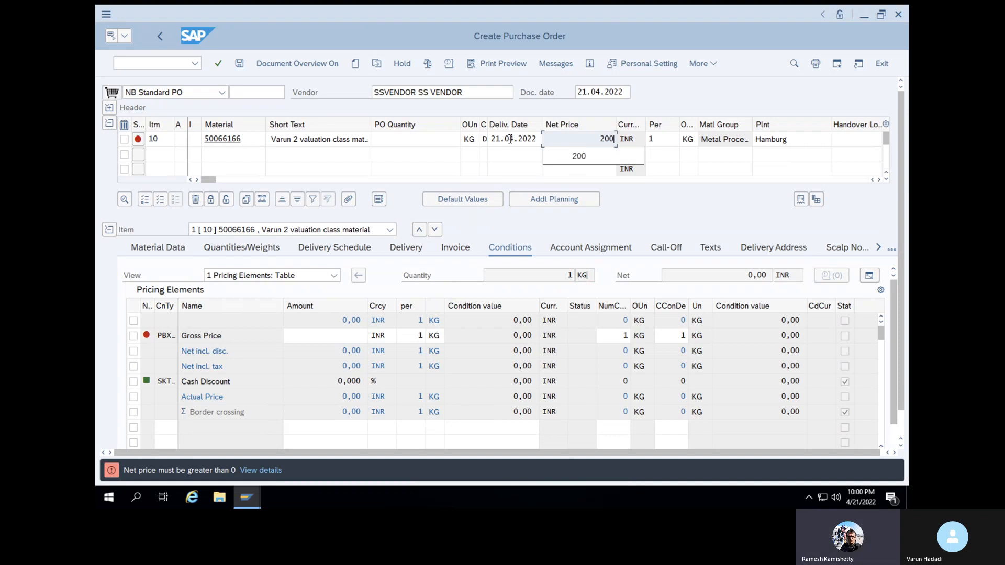
left_click(445, 139)
type("100")
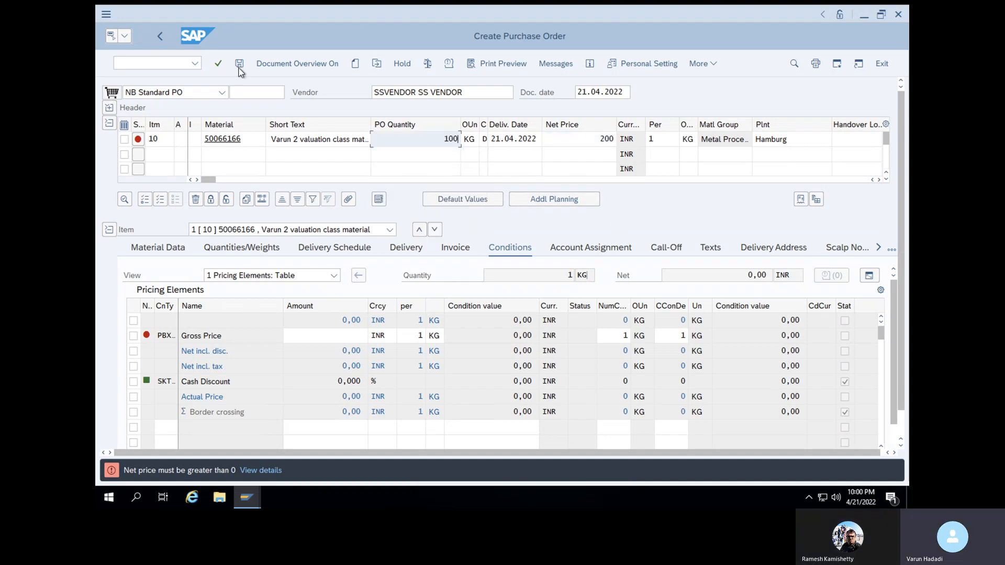
left_click(219, 64)
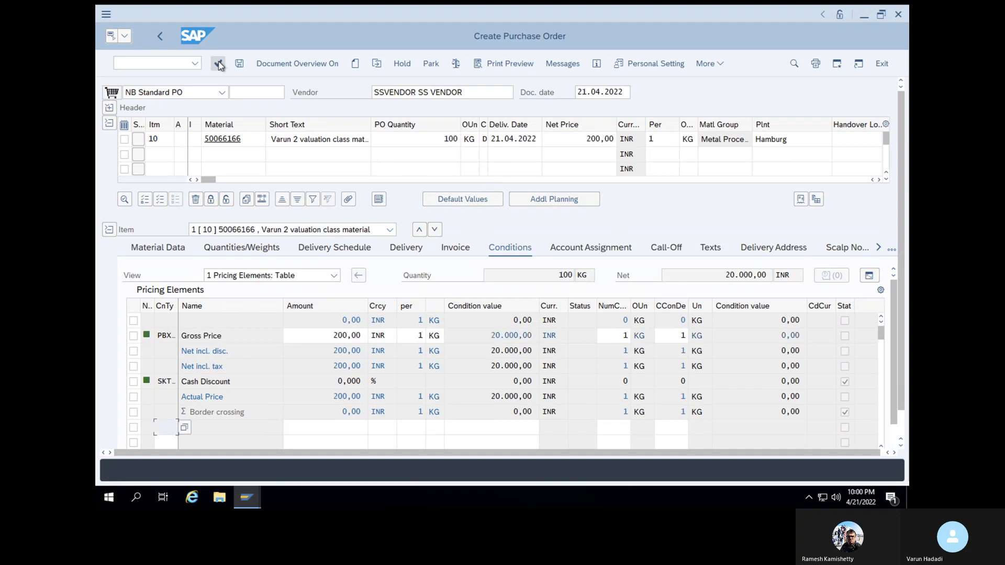
left_click(220, 64)
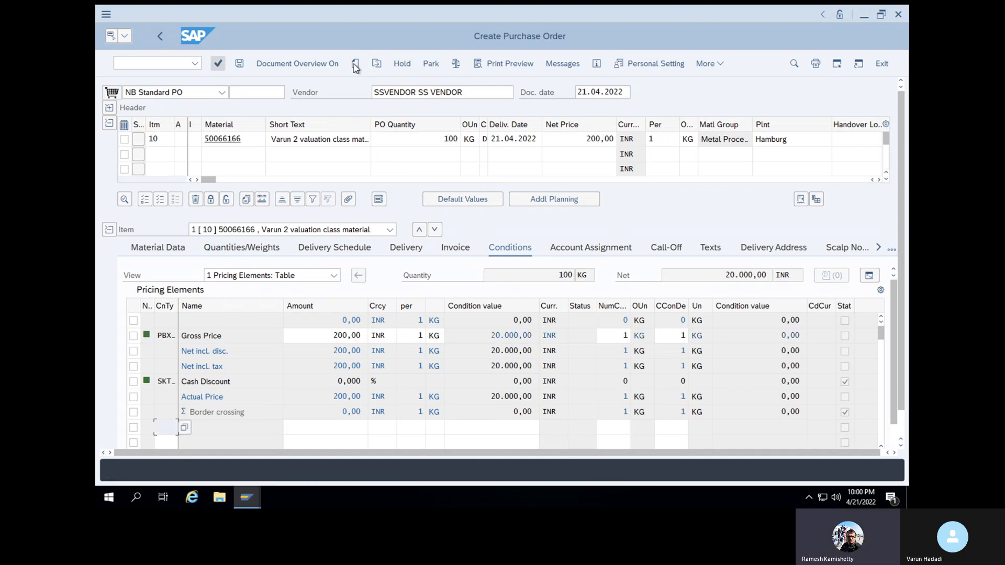
left_click(455, 63)
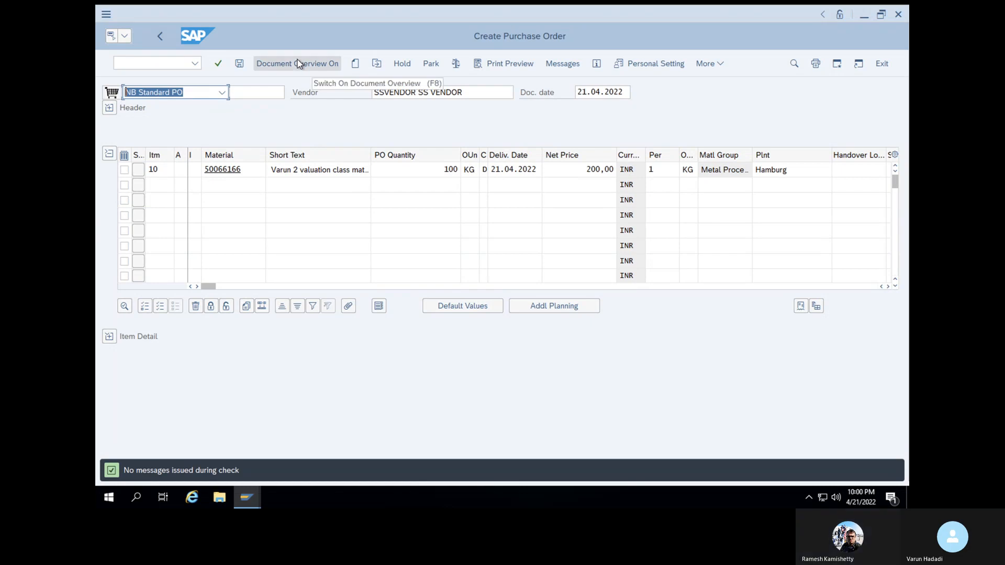
left_click(234, 67)
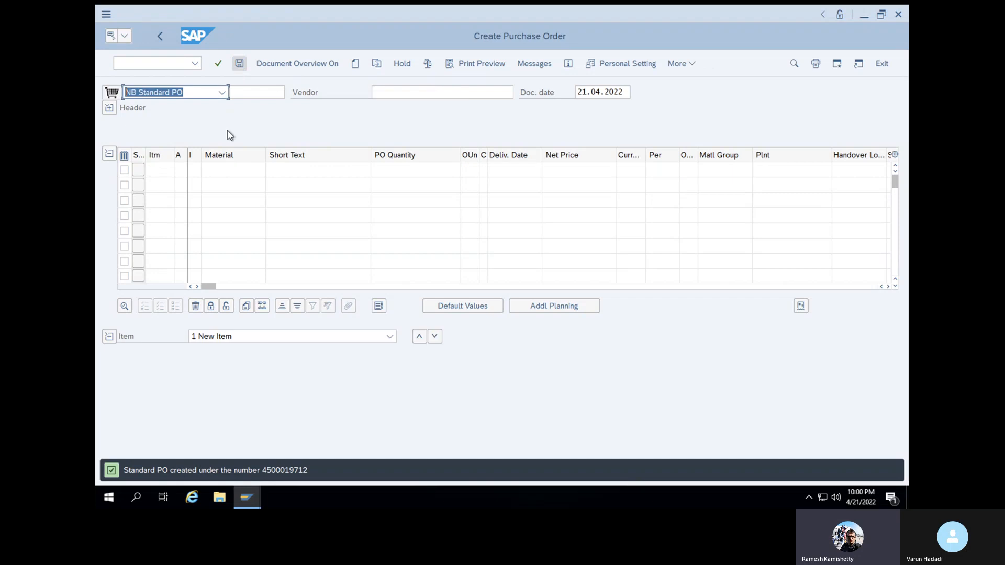
double_click(292, 470)
key("ctrl+c")
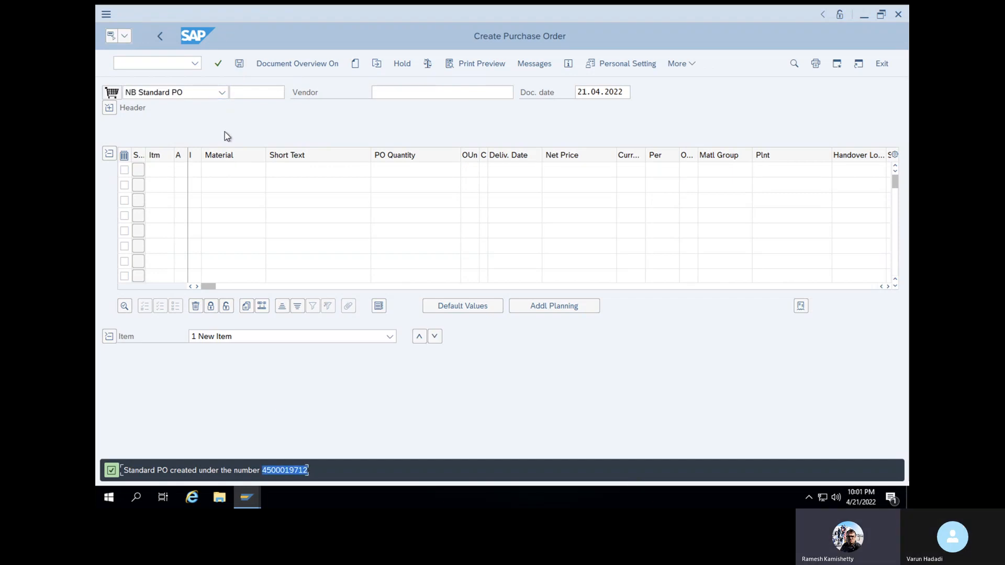
left_click(179, 63)
type("/n")
key("Return")
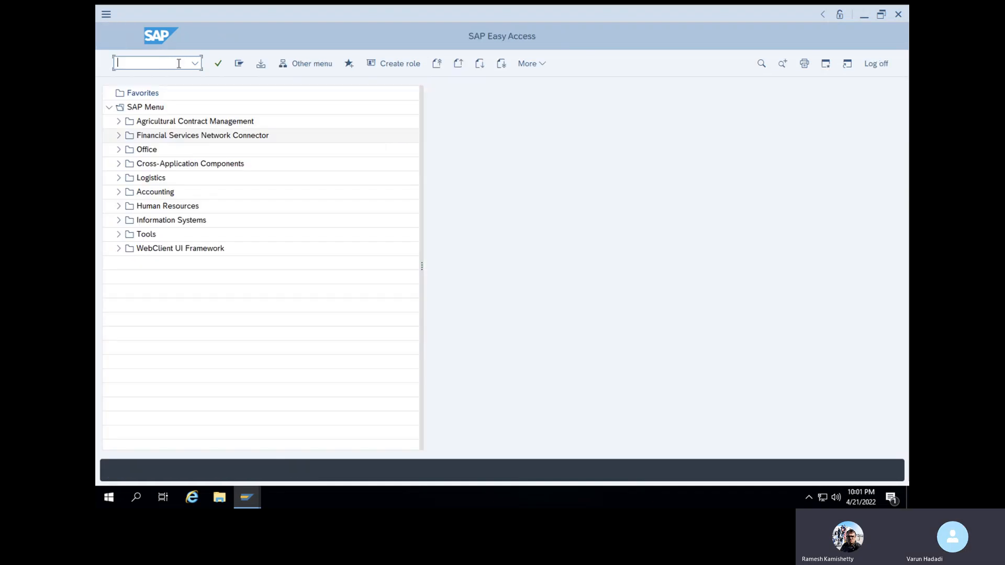
type("migo")
key("Return")
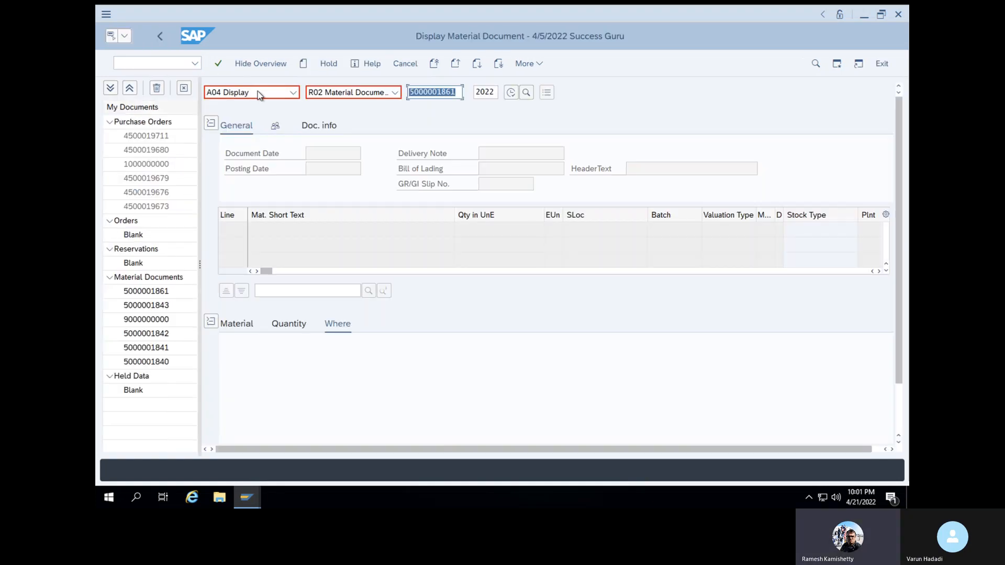
left_click(257, 92)
left_click(258, 125)
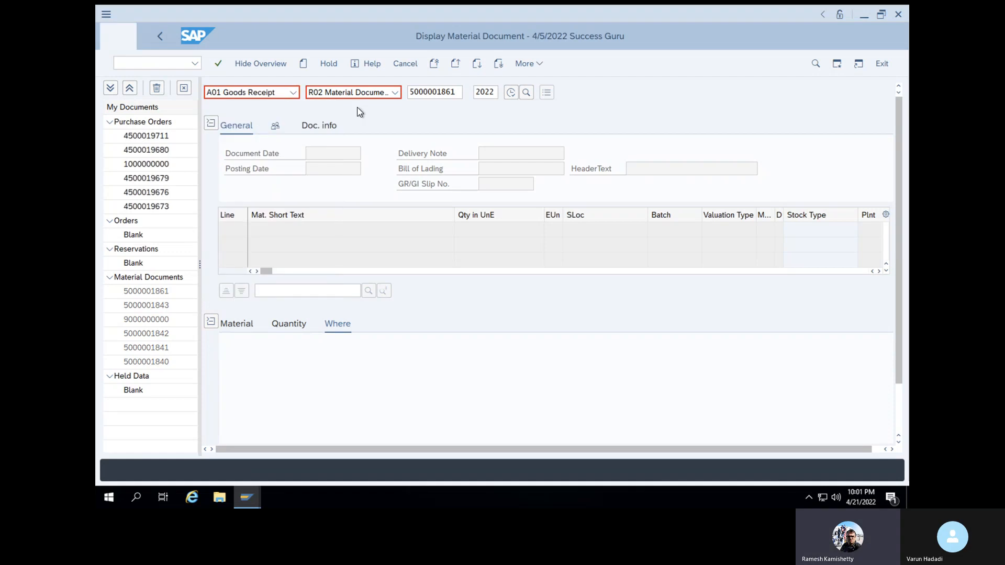
key("ctrl+v")
key("Return")
key("ctrl+c")
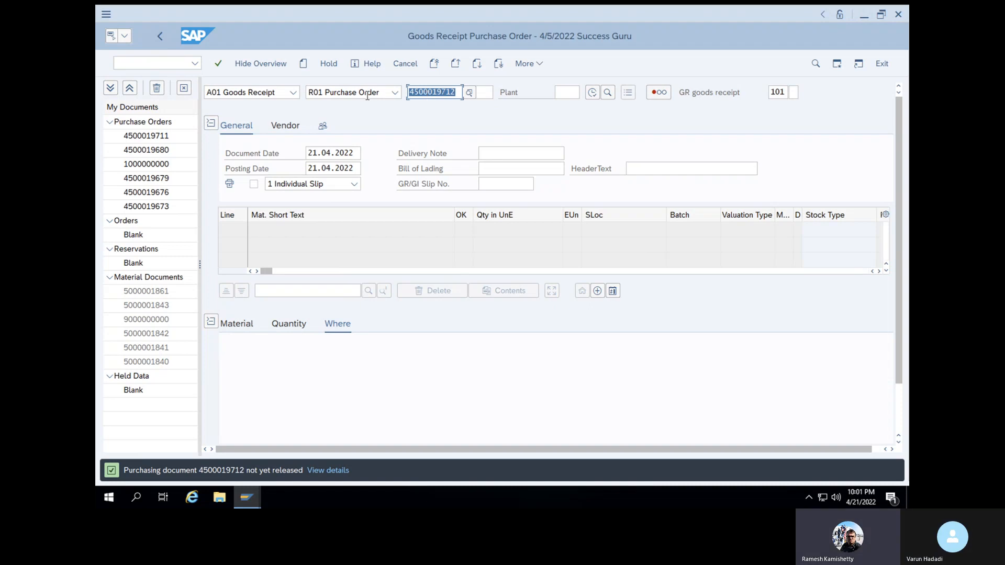
left_click(171, 64)
type("/nme29n")
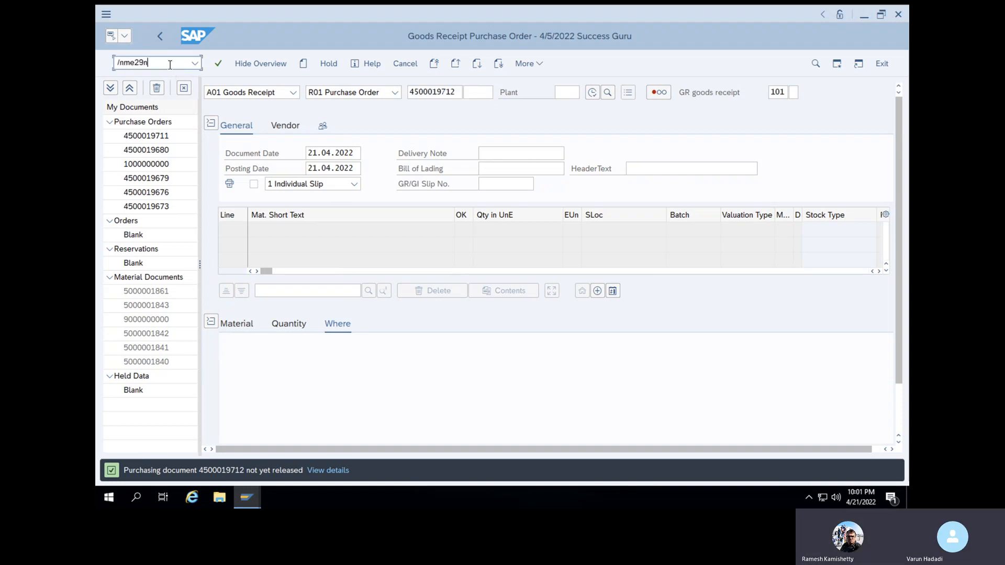
key("Return")
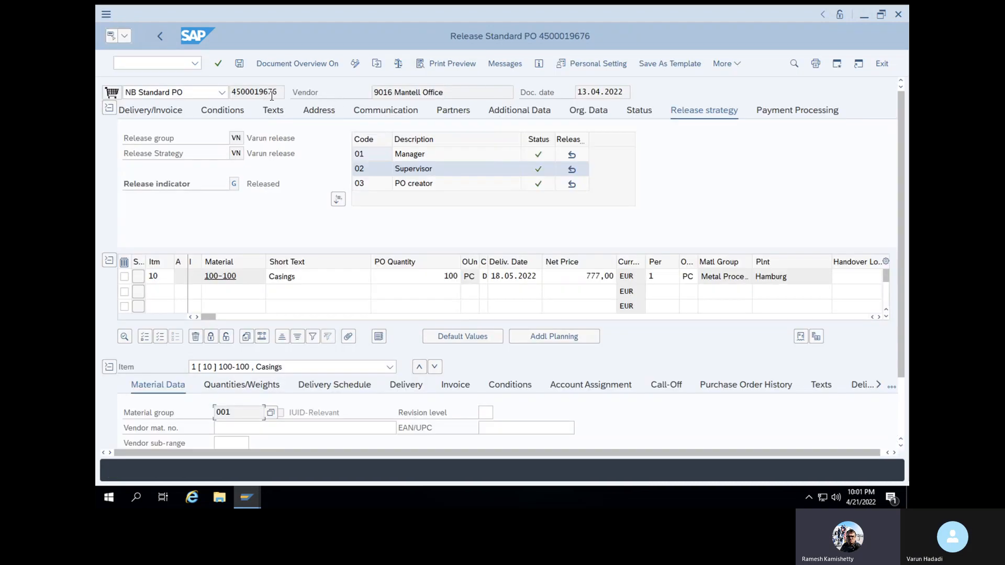
left_click(376, 63)
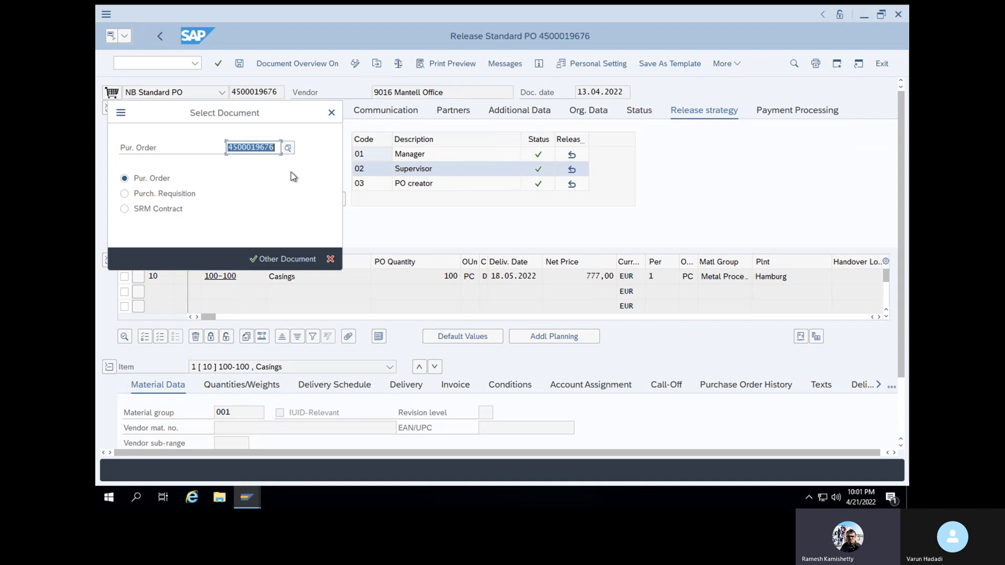
key("Delete")
type("4500019712")
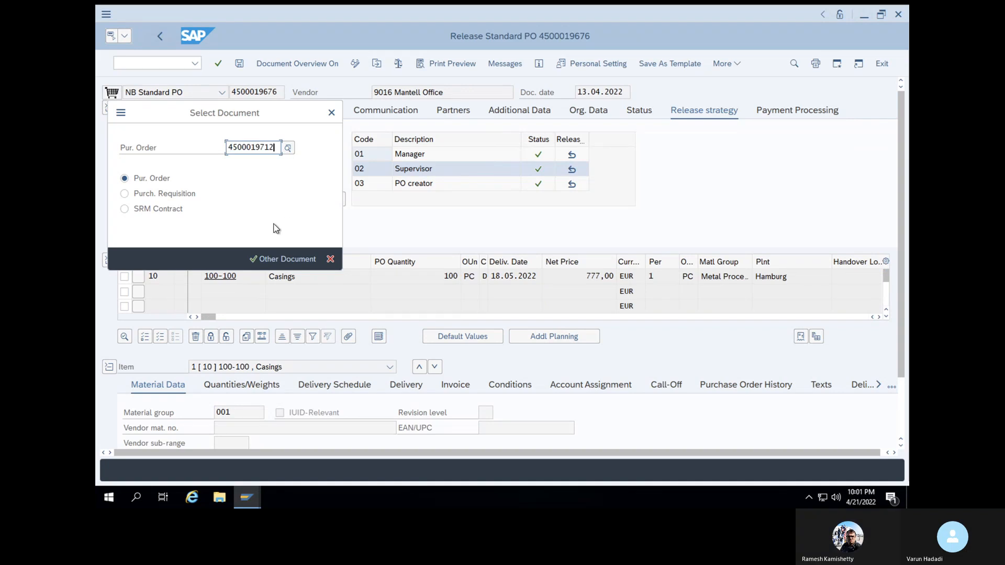
left_click(254, 259)
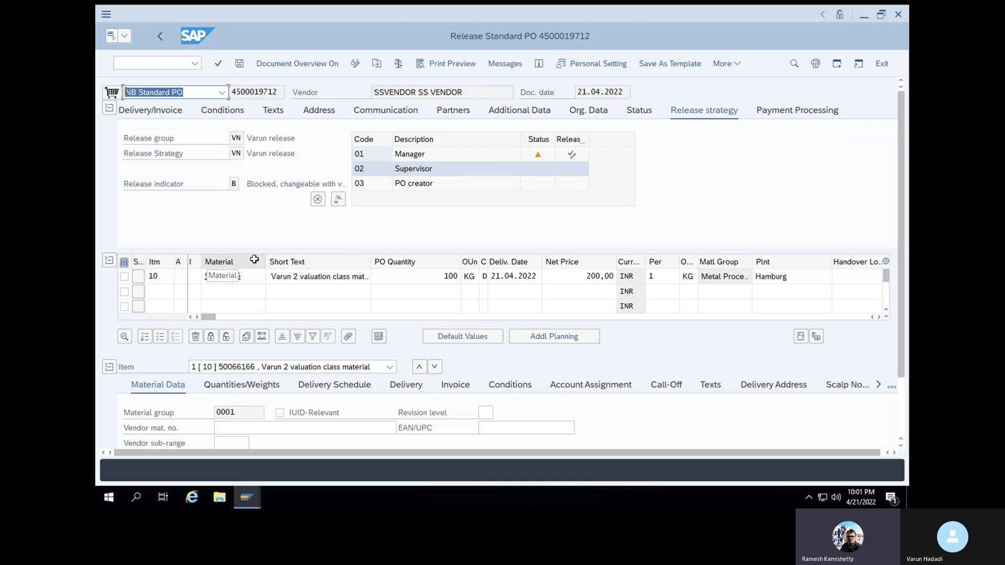
Release the PO with codes 01, 02 and 03, then save
left_click(571, 155)
left_click(572, 169)
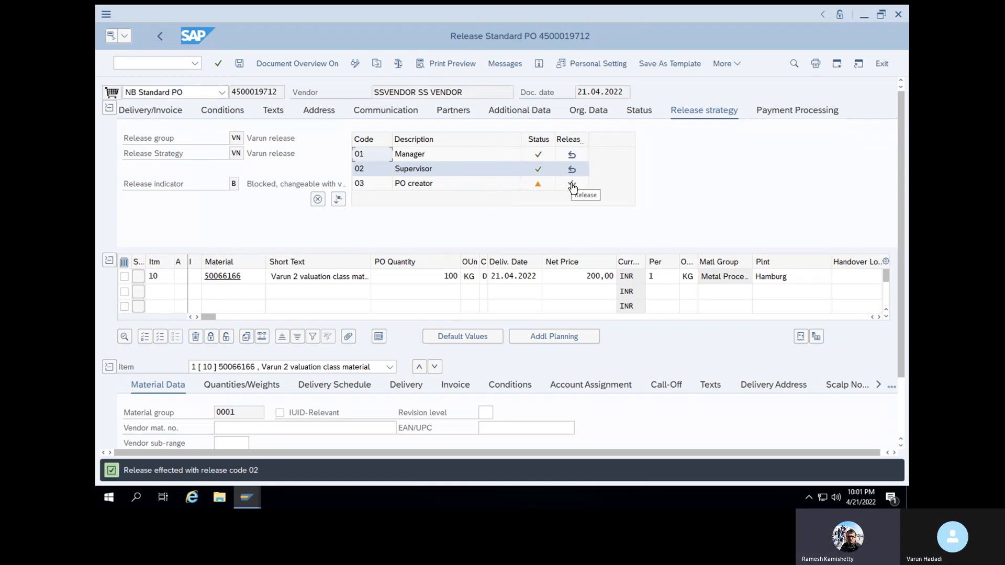
left_click(572, 184)
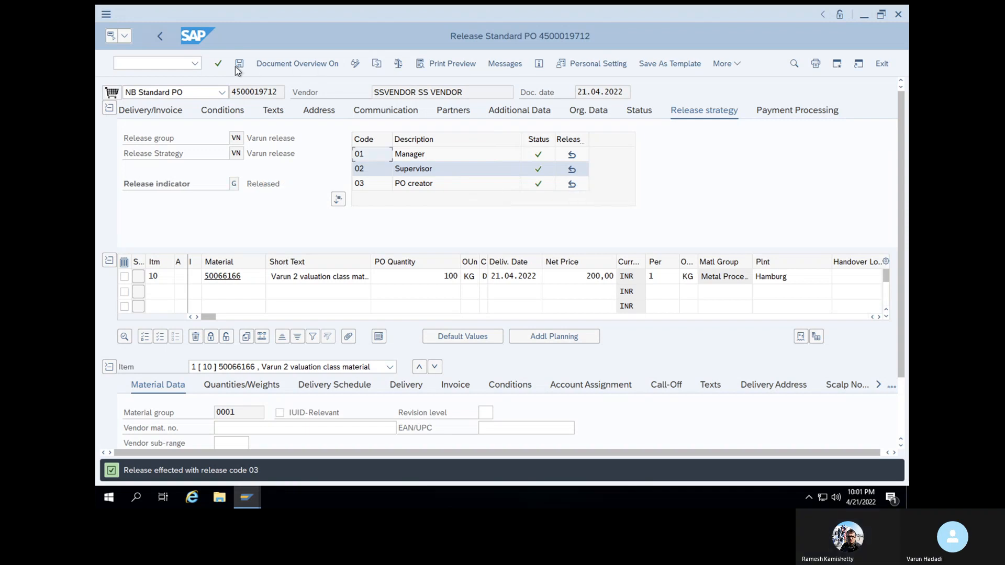
left_click(219, 67)
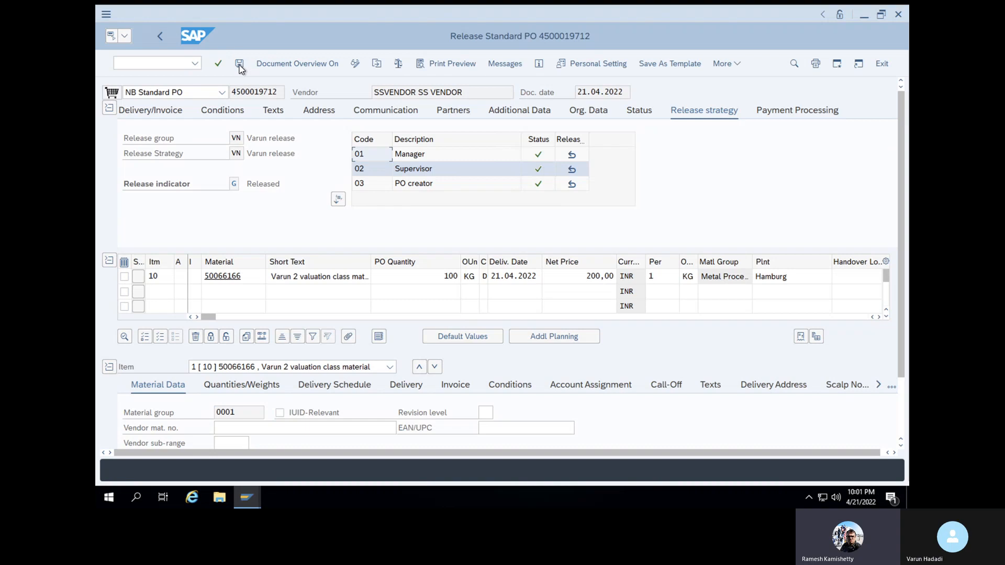
left_click(164, 63)
type("/nmigo")
key("Return")
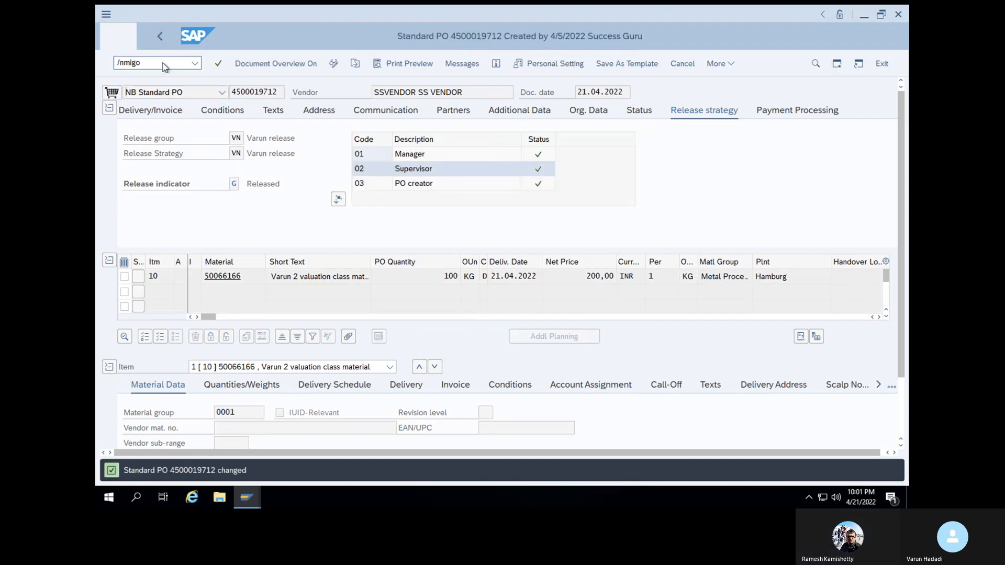
left_click(437, 92)
key("ctrl+v")
key("Return")
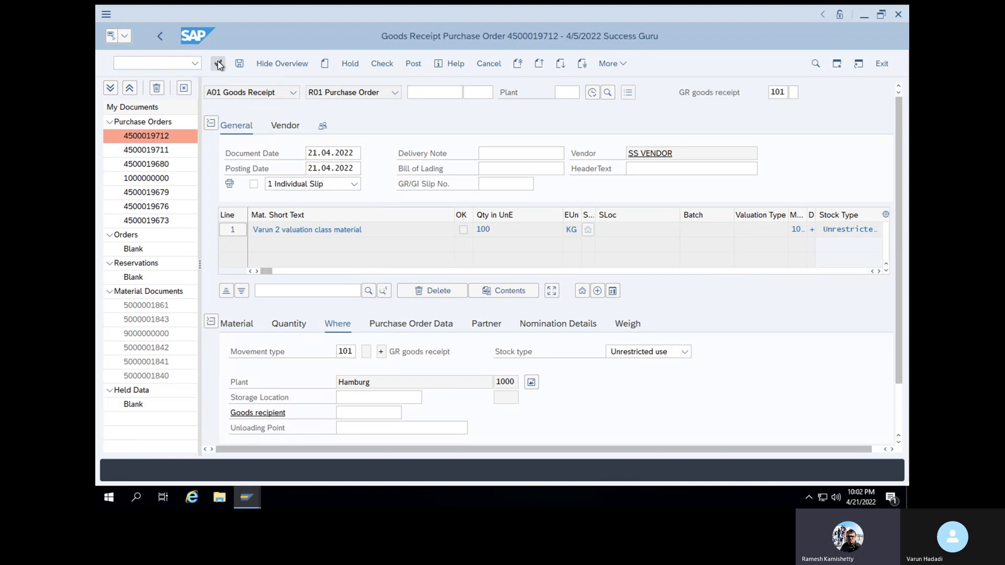
Flag the 100 KG Hamburg item as Item OK
left_click(245, 64)
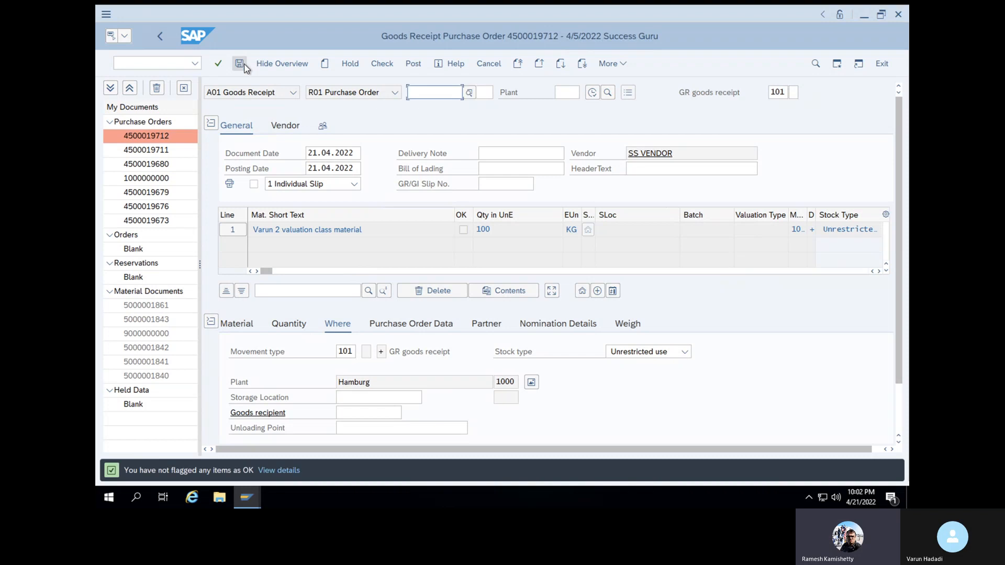
scroll(410, 434, "down", 2)
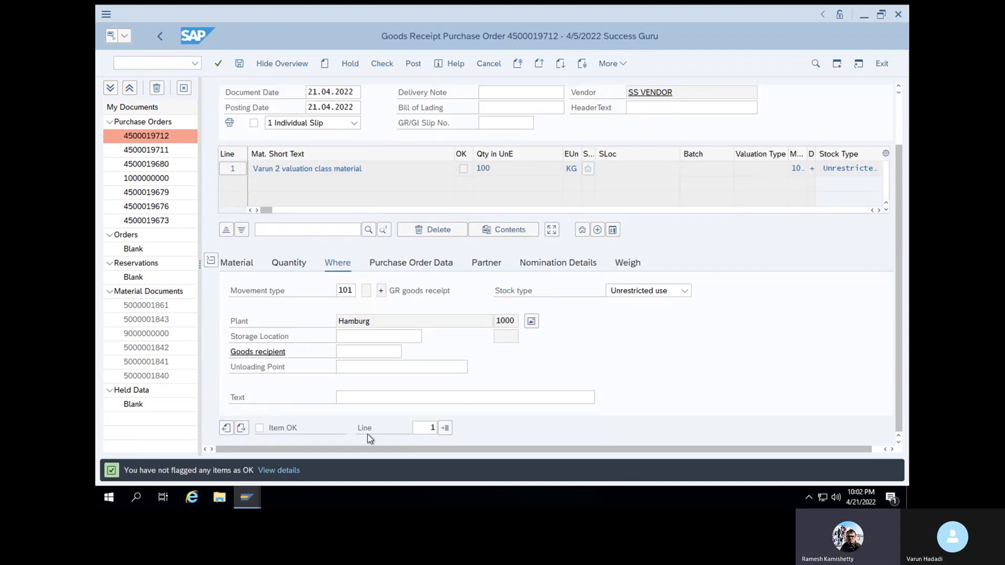
left_click(260, 428)
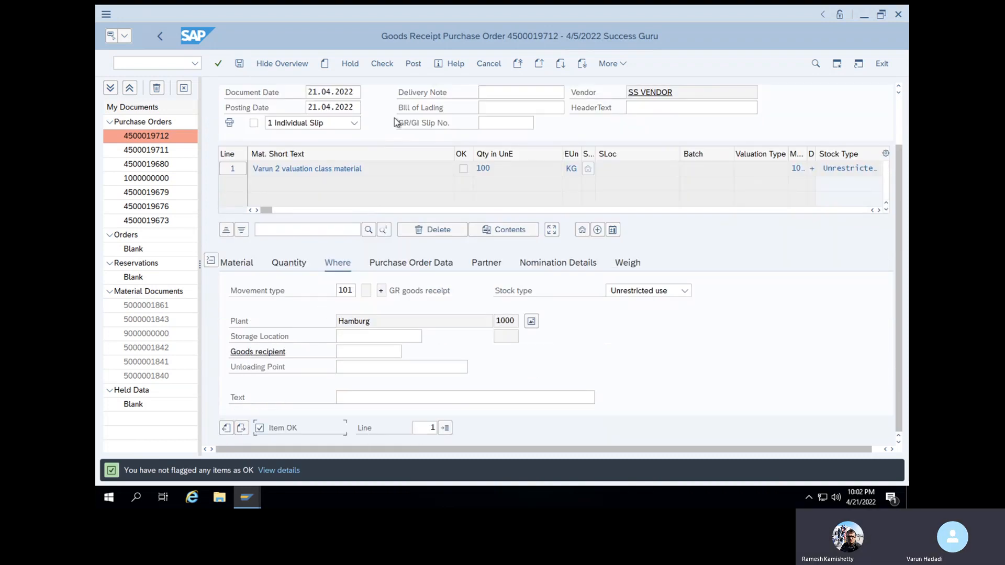
Set item storage location SL01, re-check and post, hitting the INT BSX V003 error
left_click(385, 65)
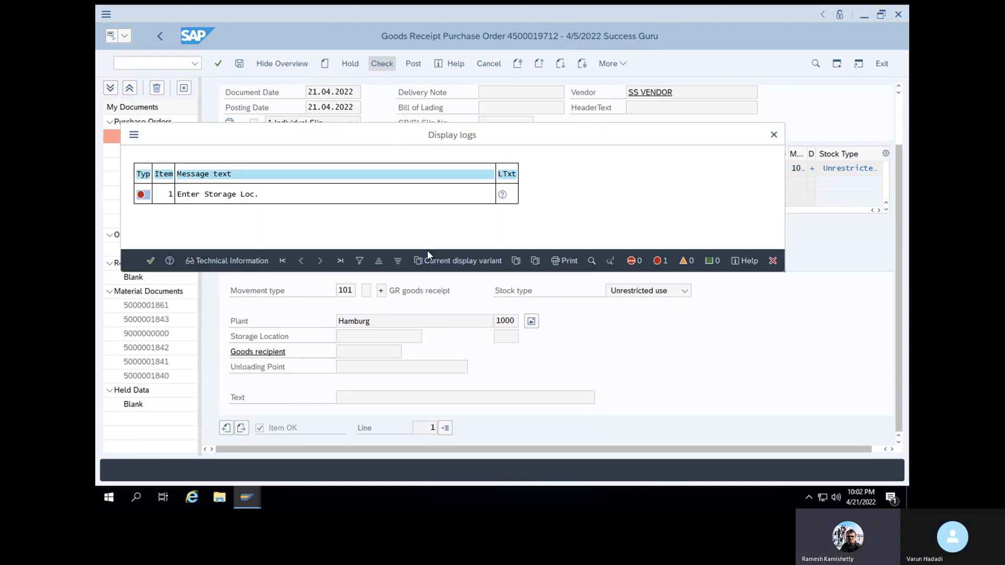
left_click(147, 259)
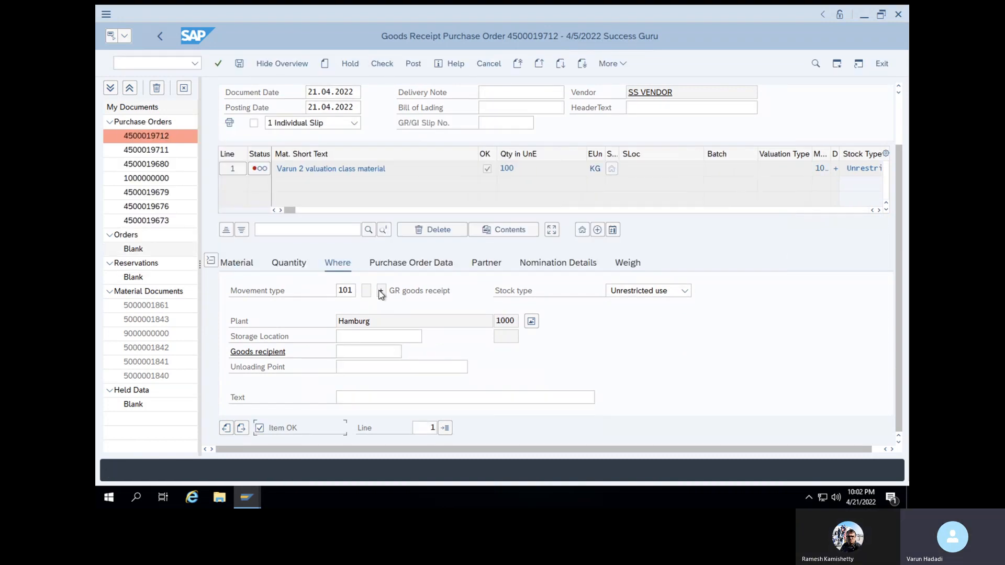
left_click(672, 168)
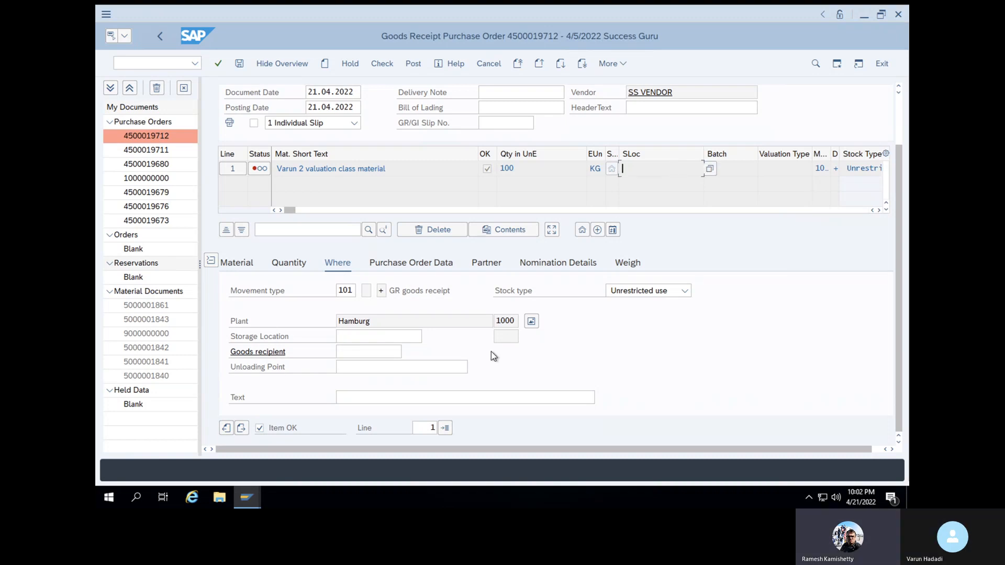
left_click(364, 337)
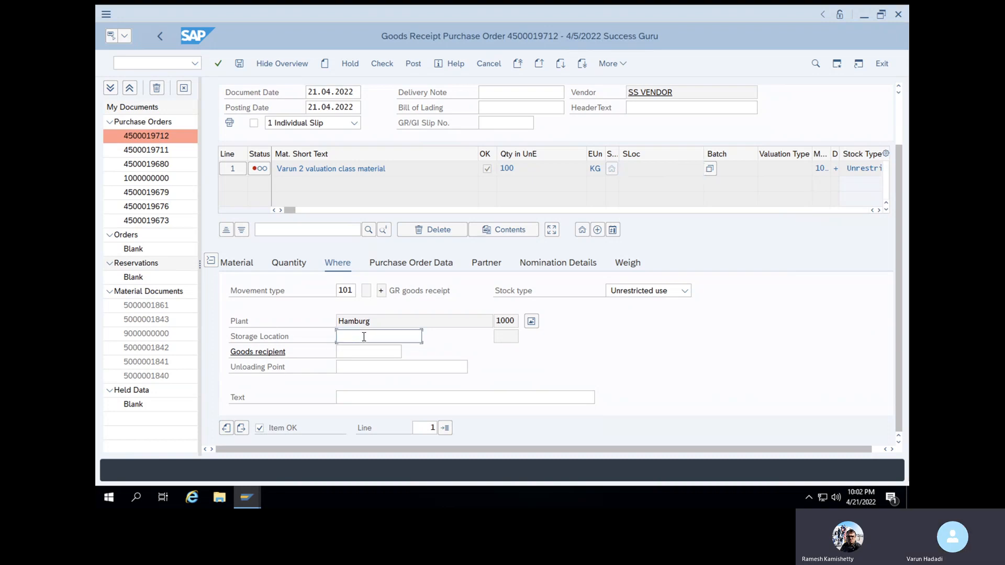
left_click(360, 372)
key("Return")
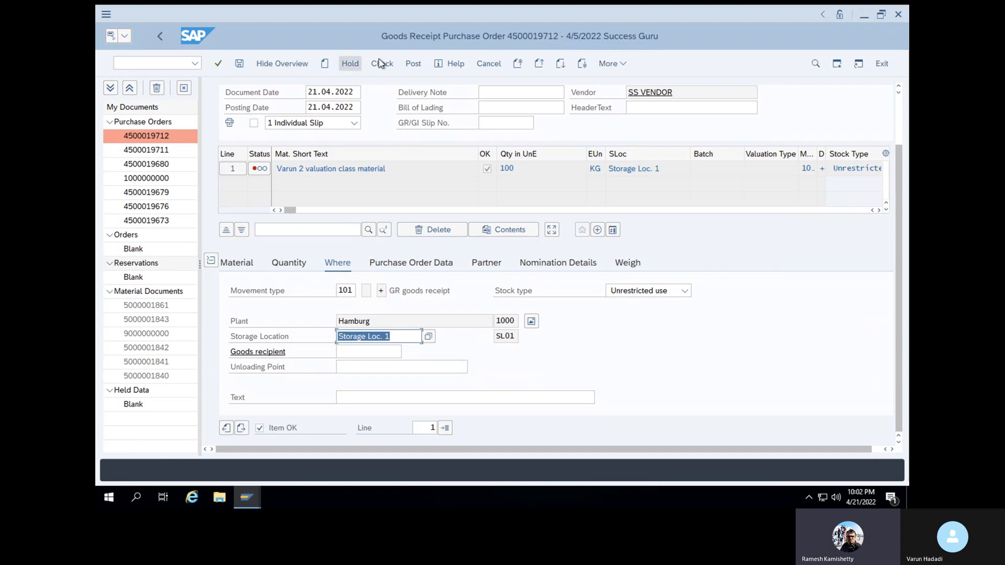
left_click(382, 63)
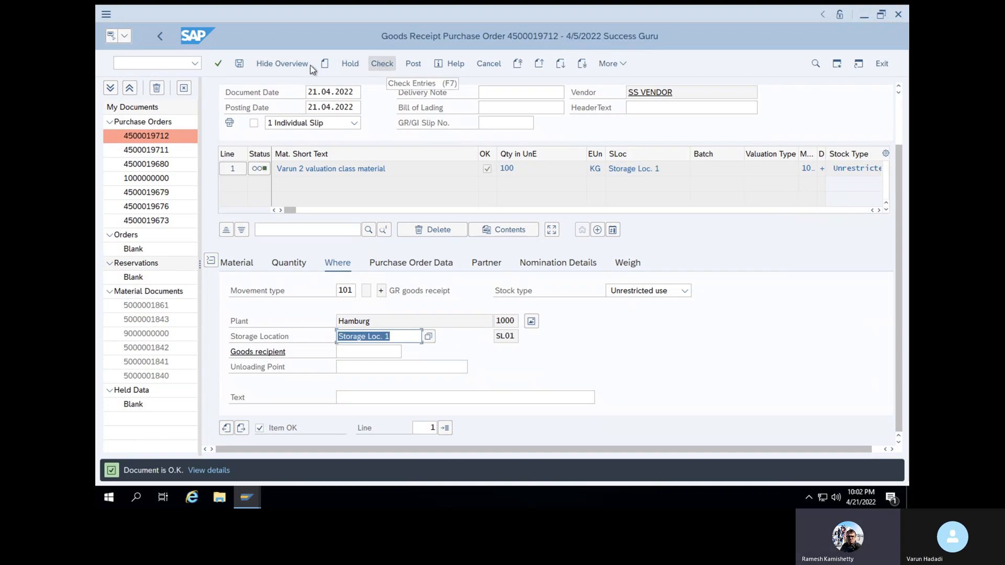
left_click(239, 65)
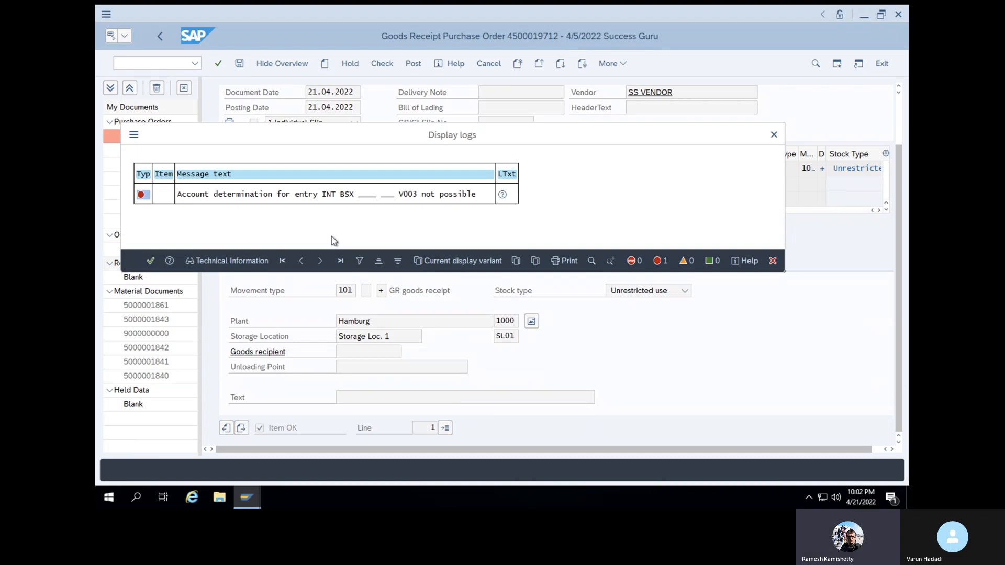
Open the BSX V003 error's long text and proceed to Automatic Posting, cancelling the valuation area prompt
left_click(292, 195)
double_click(291, 194)
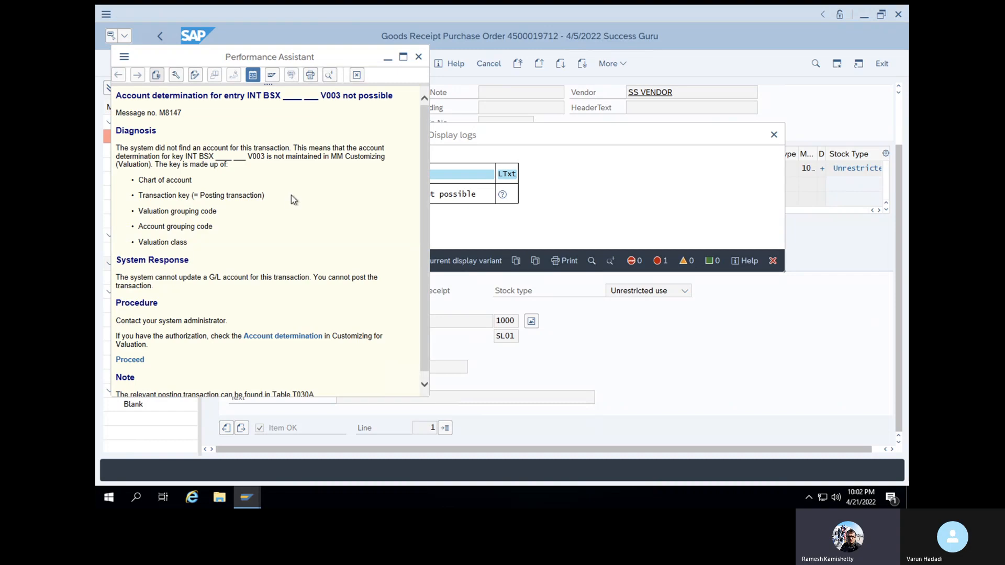
left_click(131, 361)
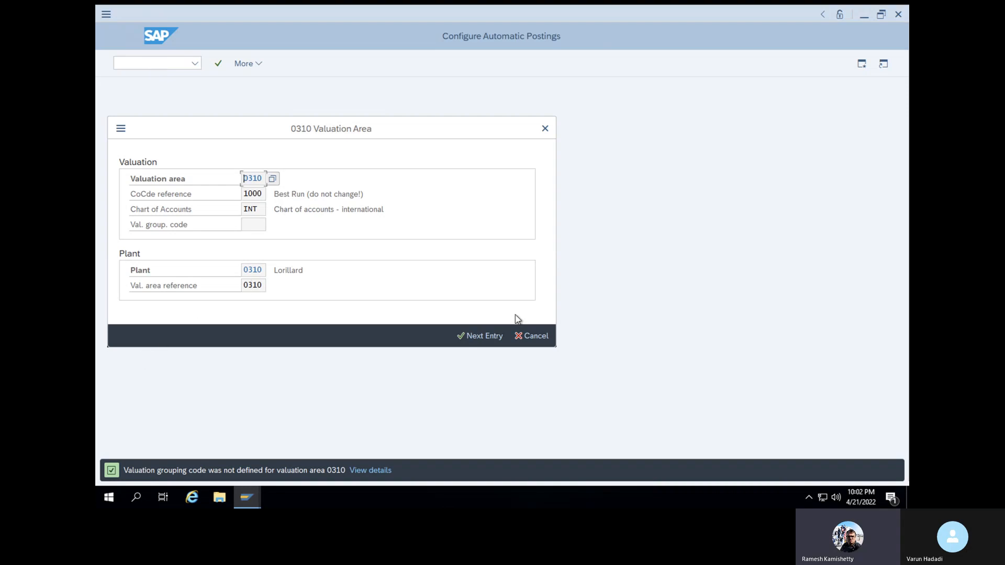
left_click(528, 335)
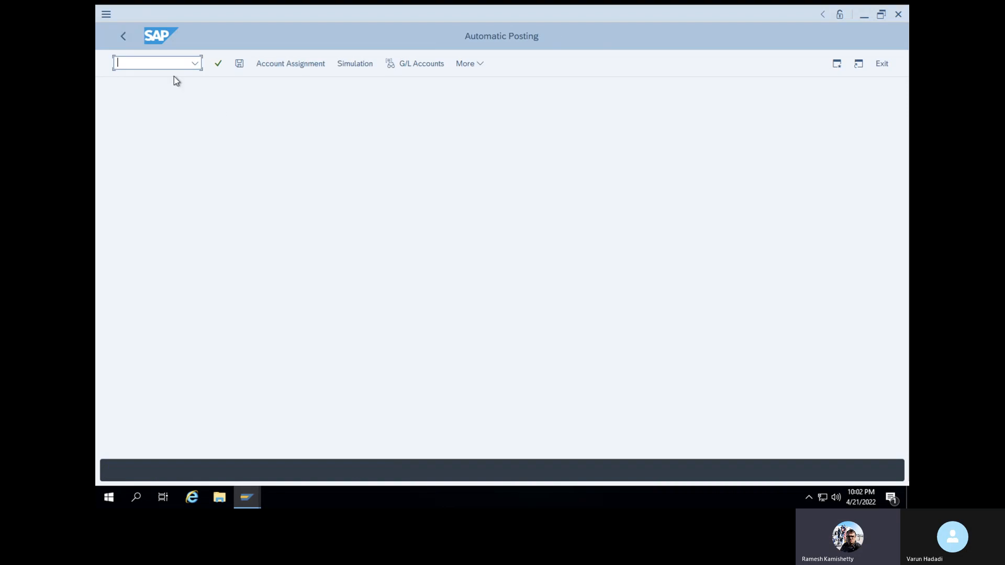
Run OBYC, open transaction BSX and confirm chart of accounts INT
type("/n")
key("Return")
type("obyc")
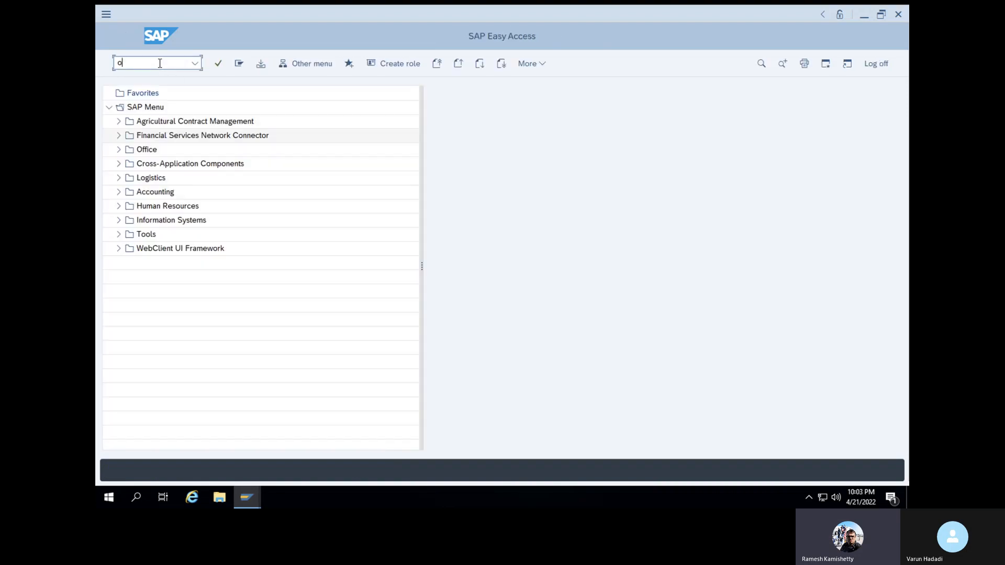
key("Return")
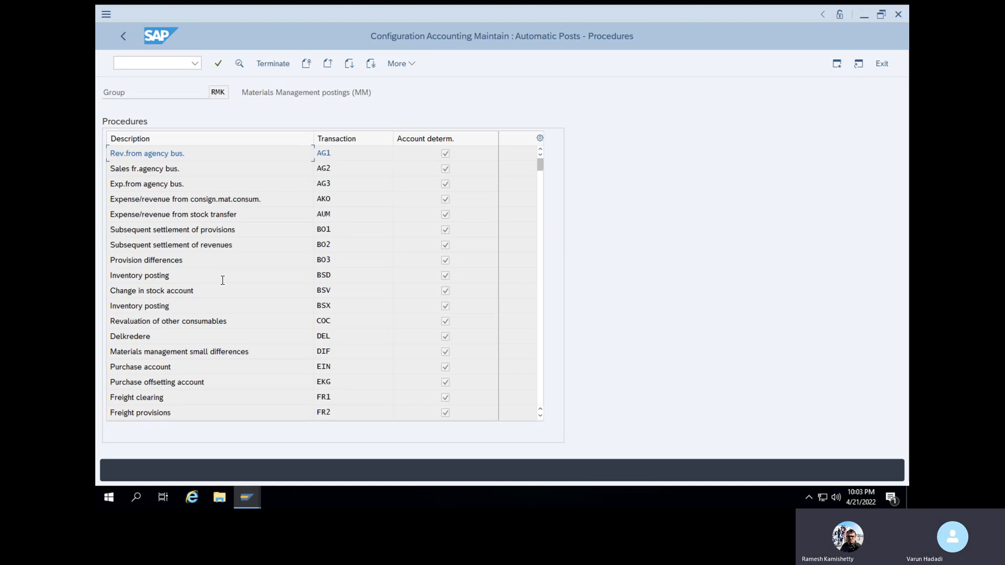
double_click(327, 306)
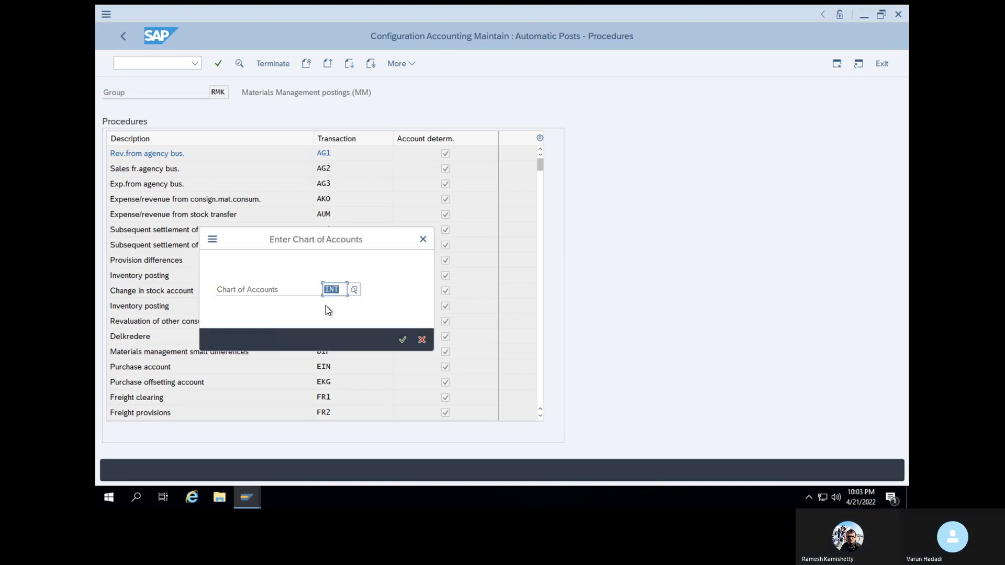
left_click(404, 341)
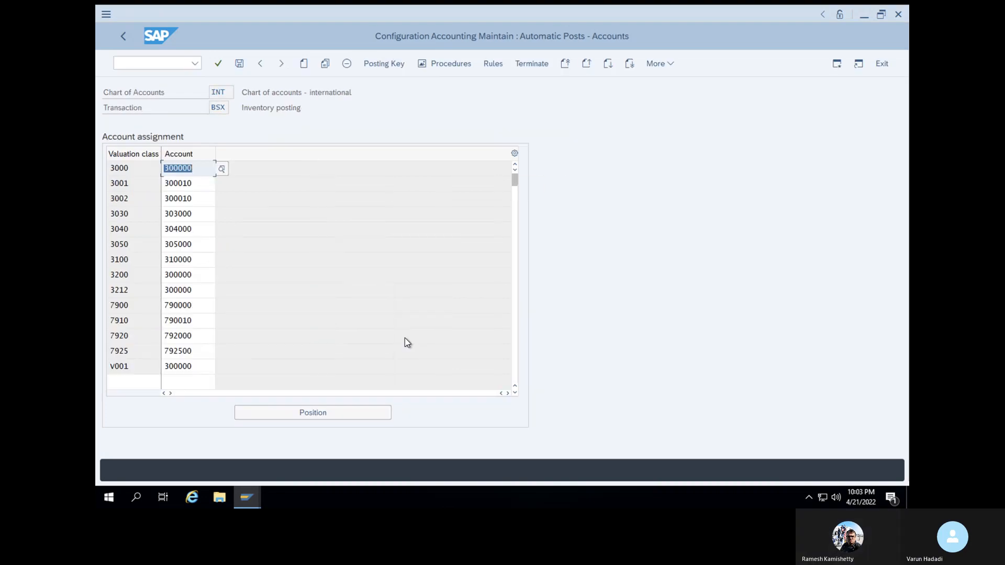
Add valuation class V003 with G/L account 300000 under BSX and save it to the customizing request
left_click(144, 382)
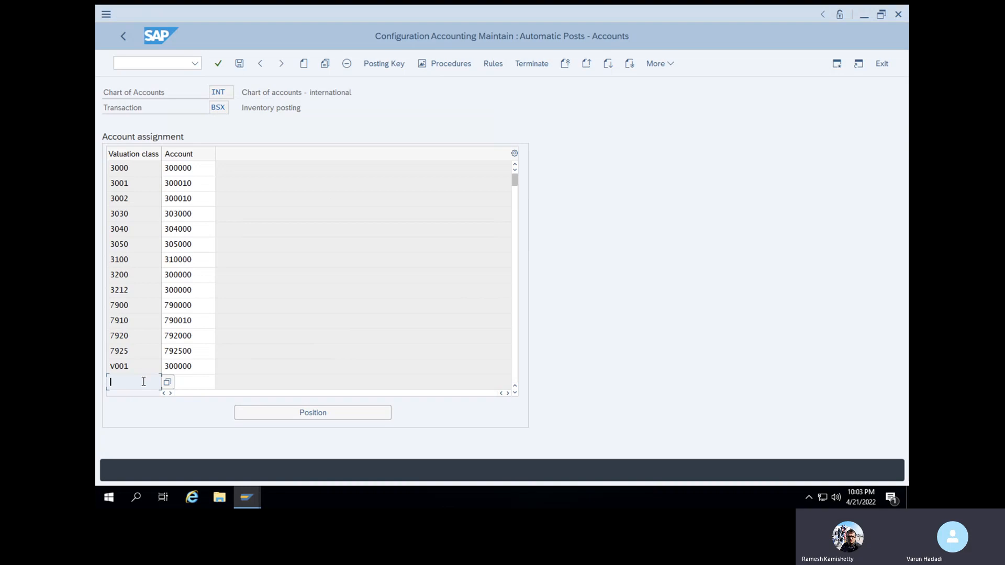
type("V00")
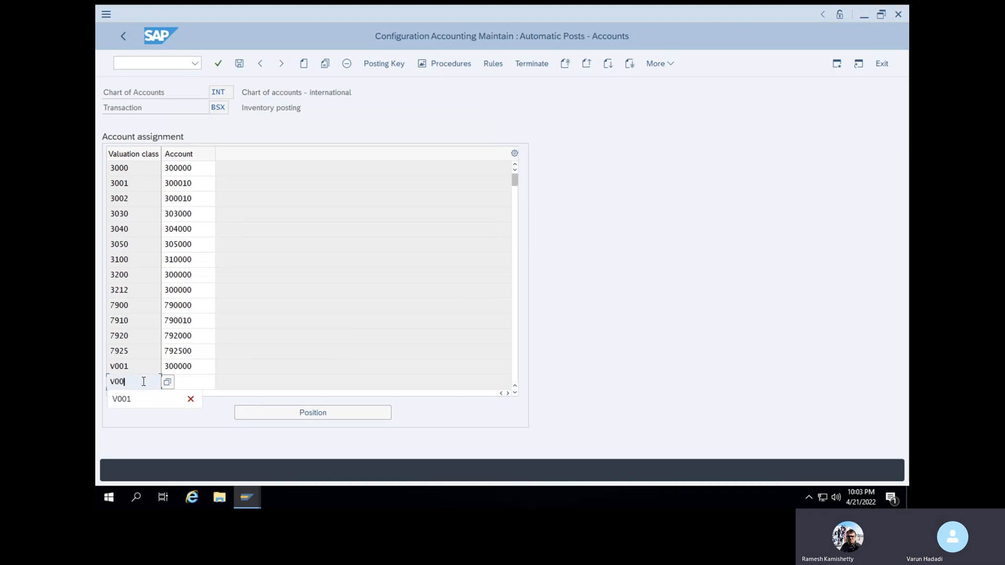
type("3")
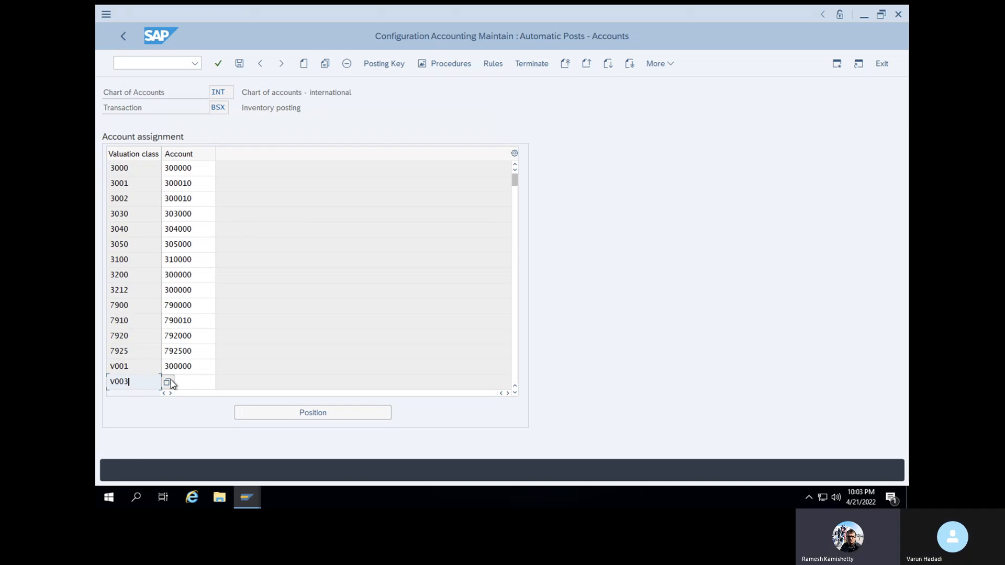
left_click(189, 380)
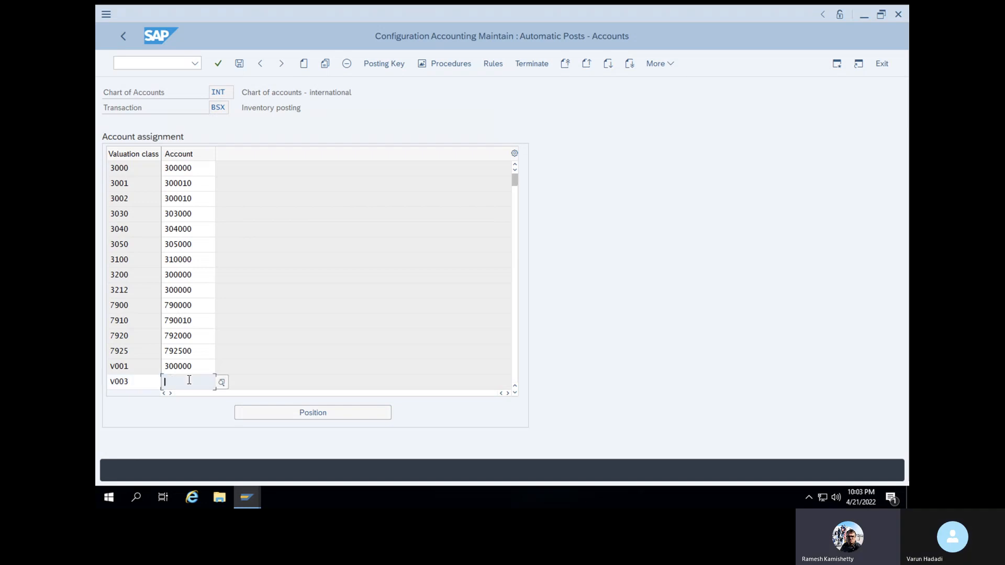
type("300")
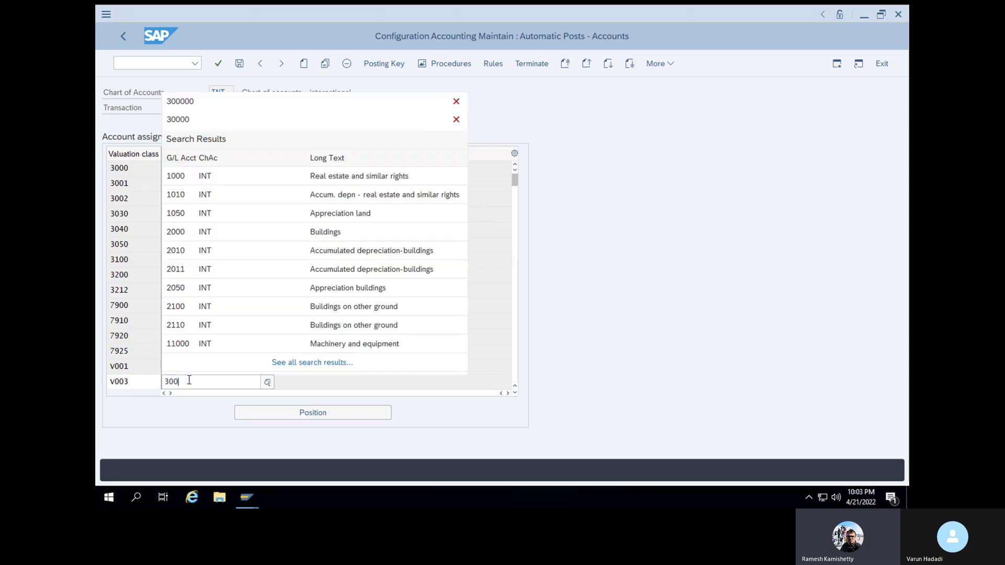
type("0000")
key("Return")
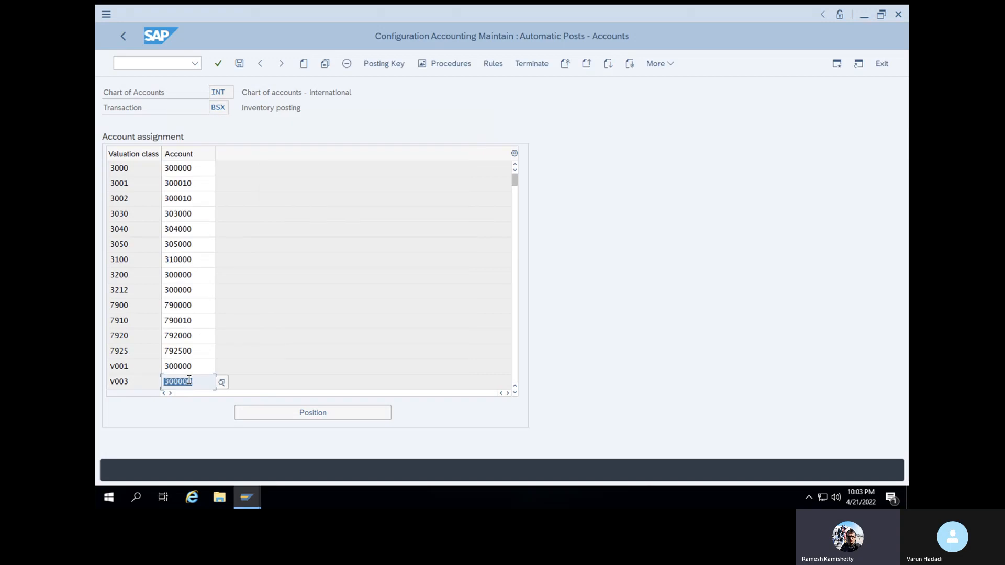
left_click(222, 64)
left_click(241, 65)
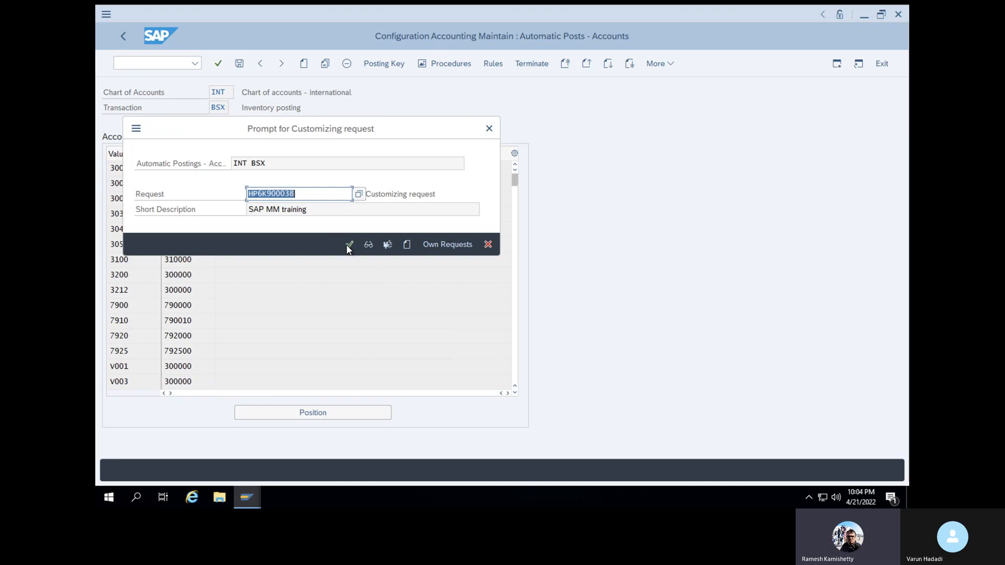
left_click(348, 244)
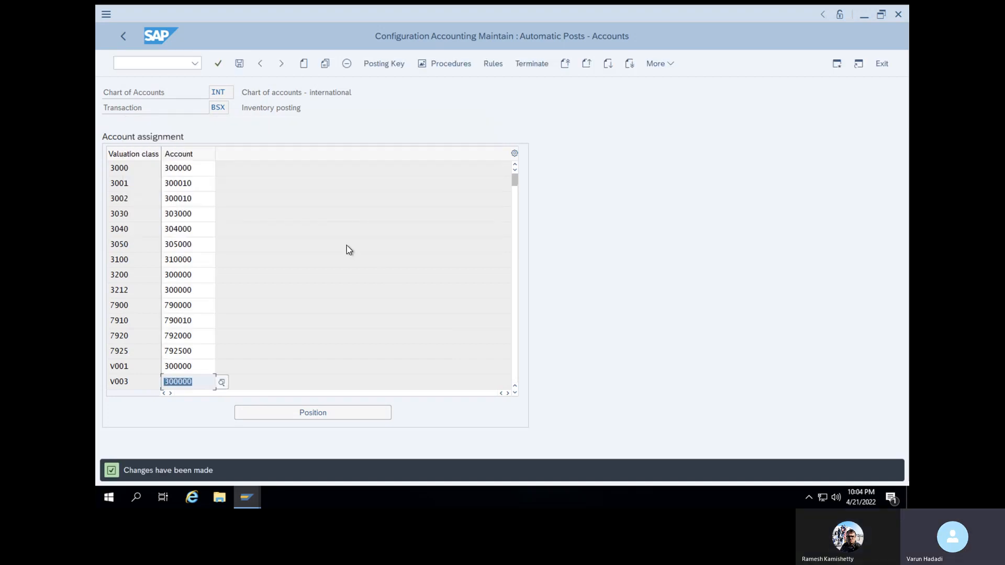
left_click(155, 64)
Open MIGO via /NMIGO and load the most recent purchase order for goods receipt
type("/NMIGO")
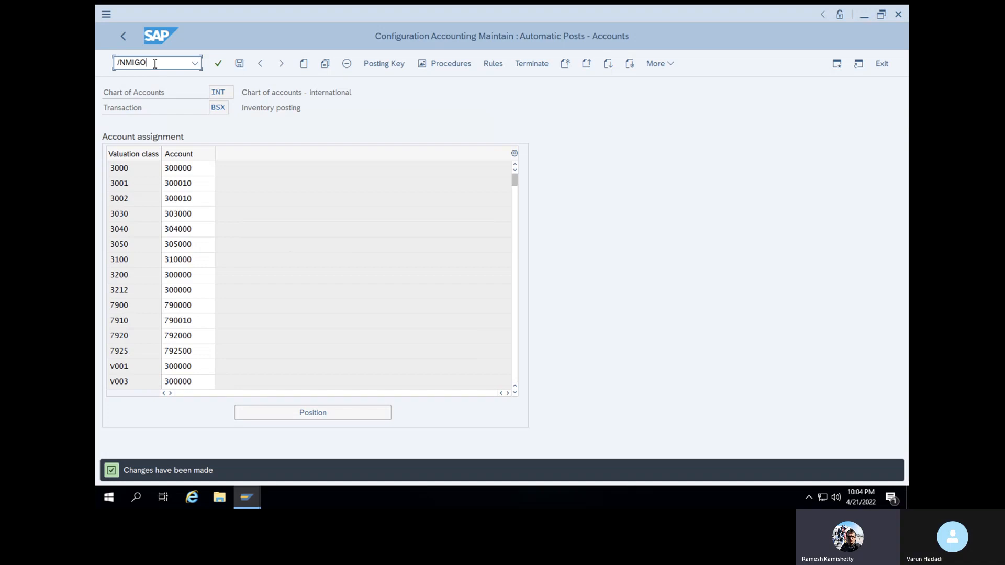
key("Return")
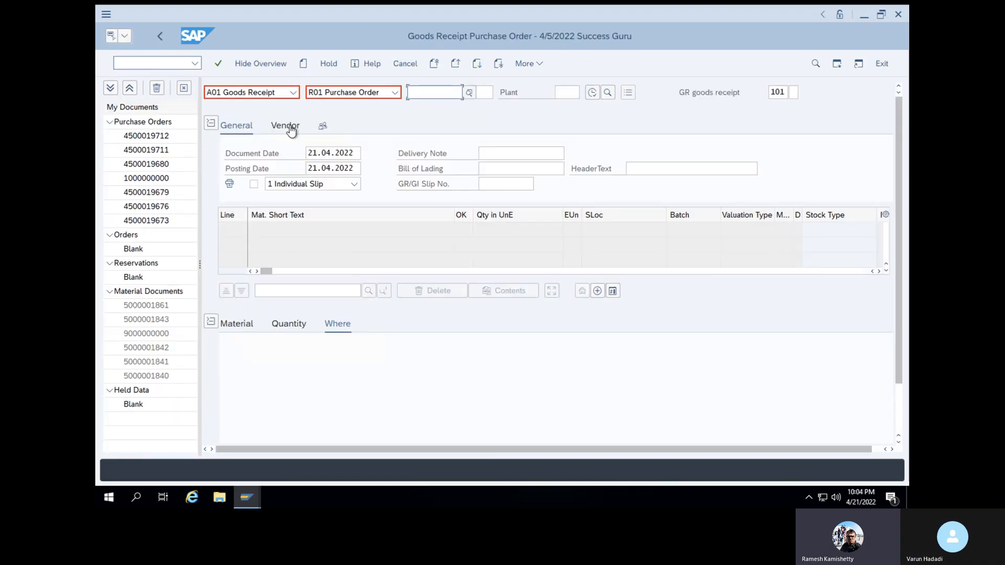
left_click(427, 94)
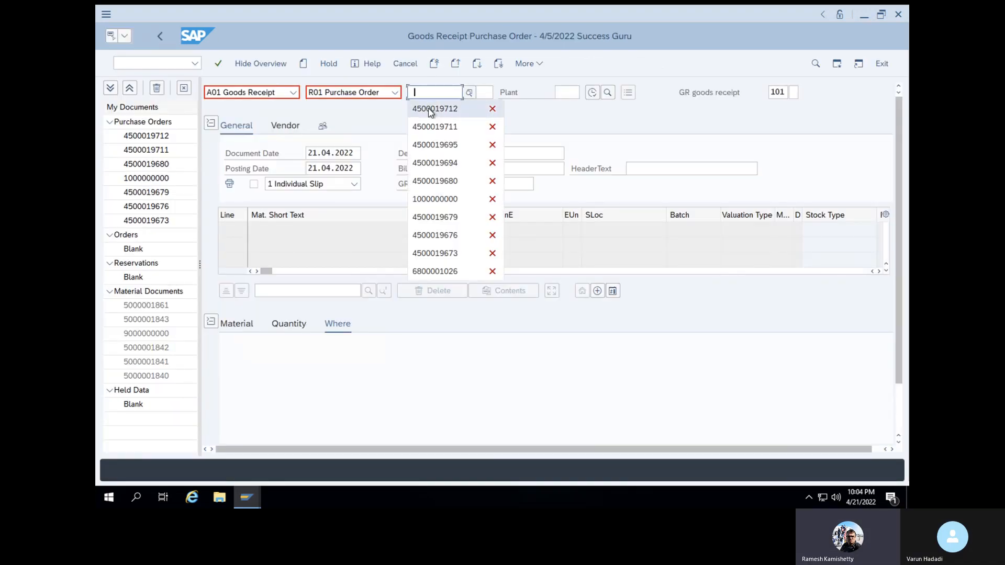
left_click(431, 110)
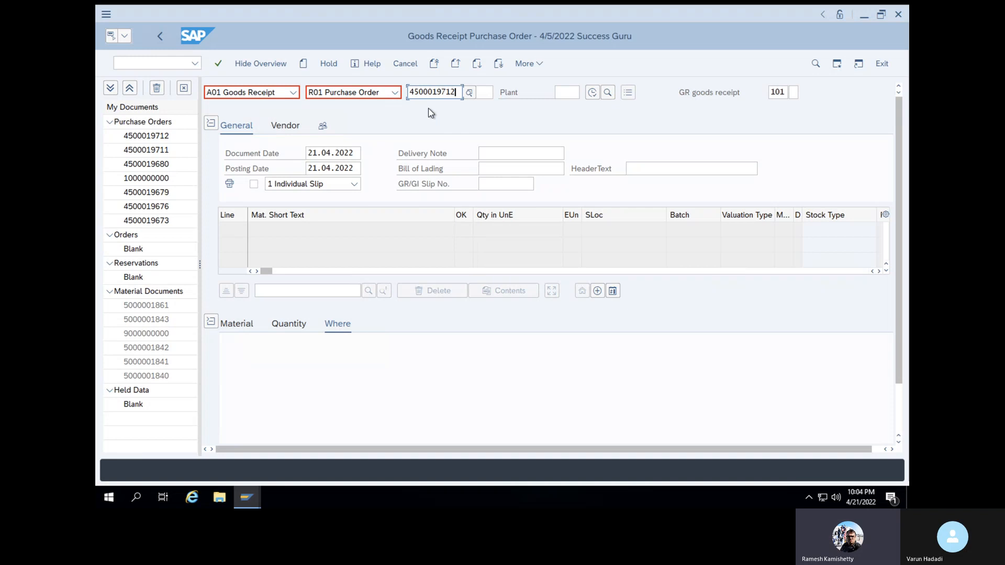
key("Return")
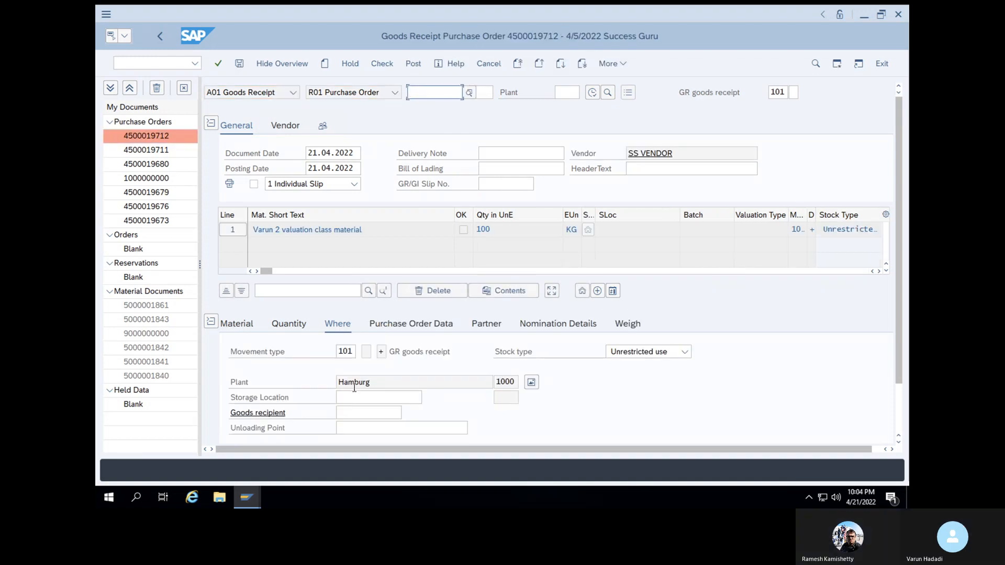
Set the item's storage location to SL01, check the receipt, and post it
scroll(354, 388, "down", 2)
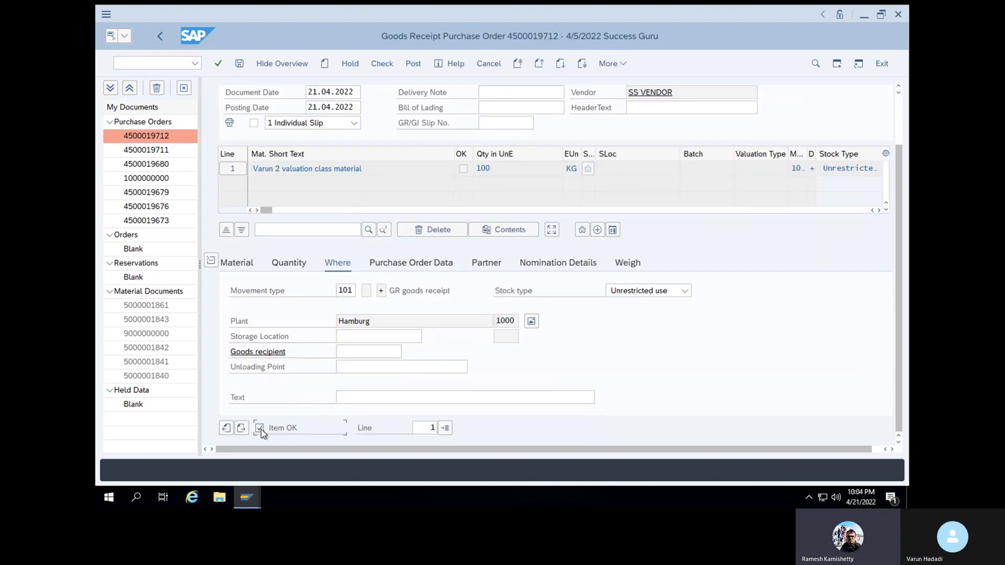
left_click(355, 336)
left_click(355, 353)
key("Return")
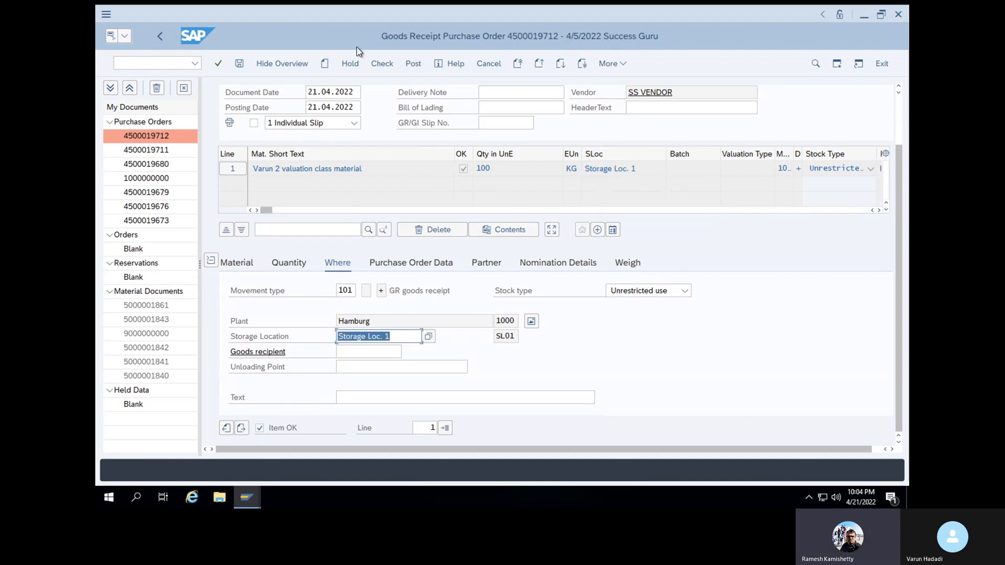
left_click(382, 65)
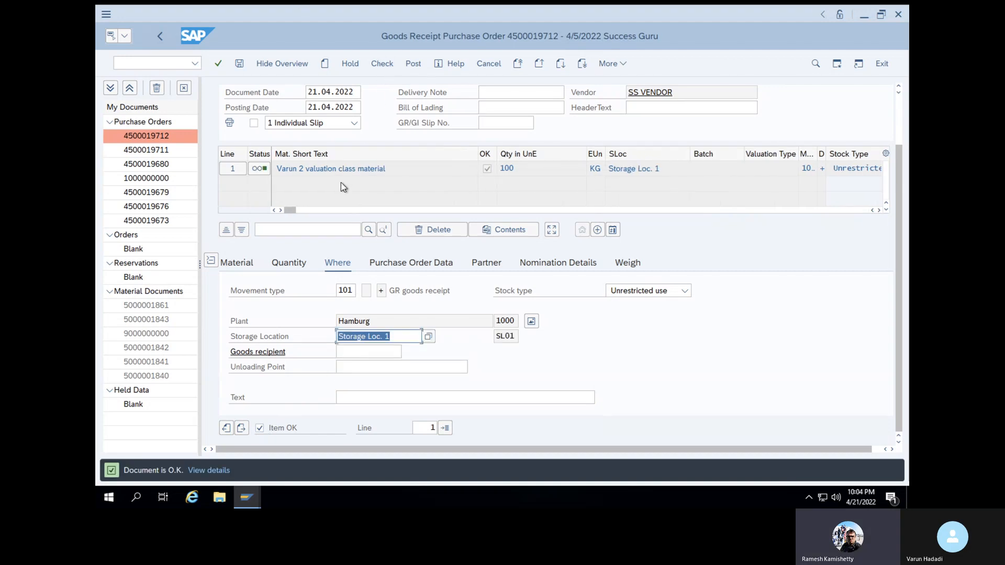
left_click(238, 65)
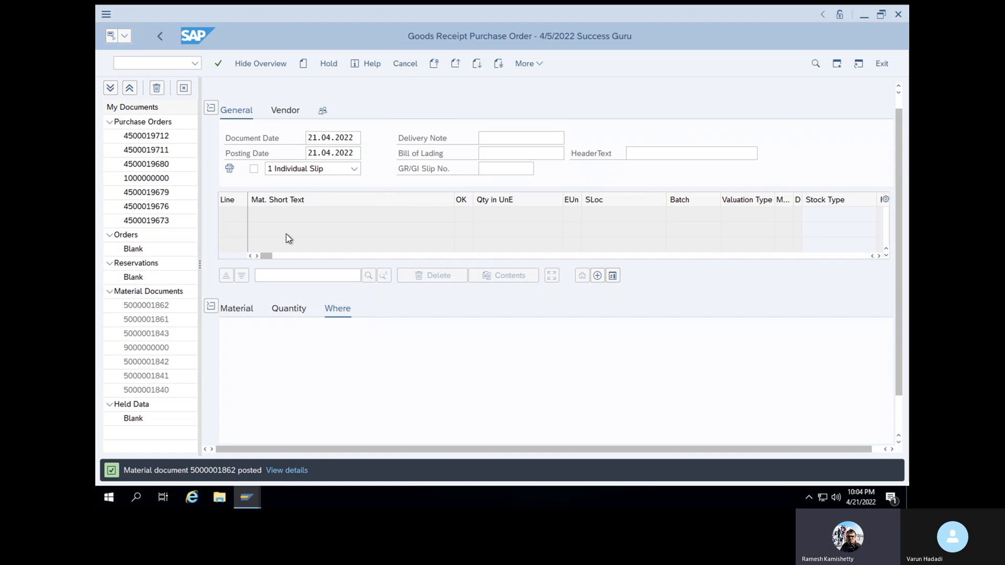
Start transaction MIGO again, correcting a typo in the code
left_click(161, 64)
type("/NIGO")
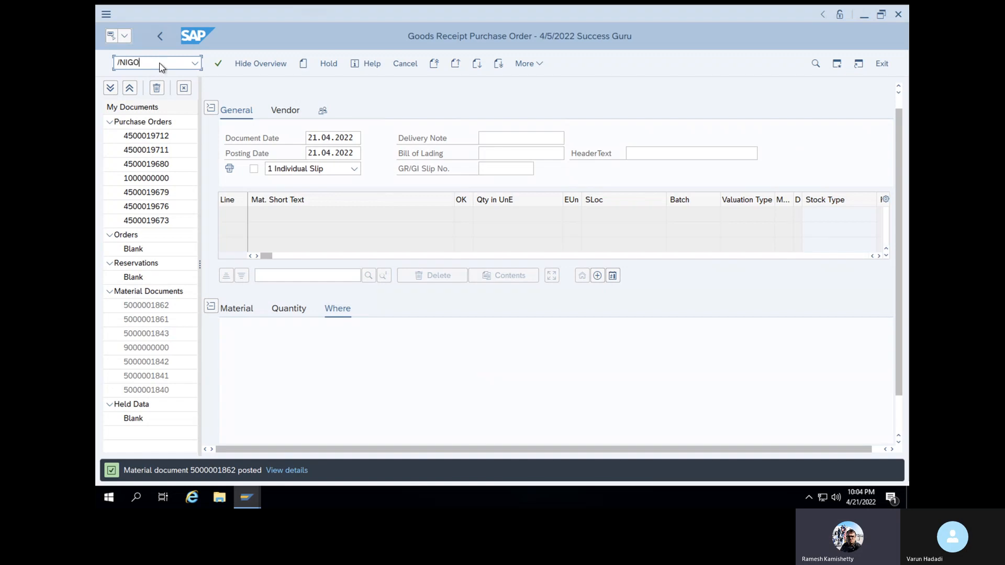
key("Return")
type("MIGO")
left_click(218, 64)
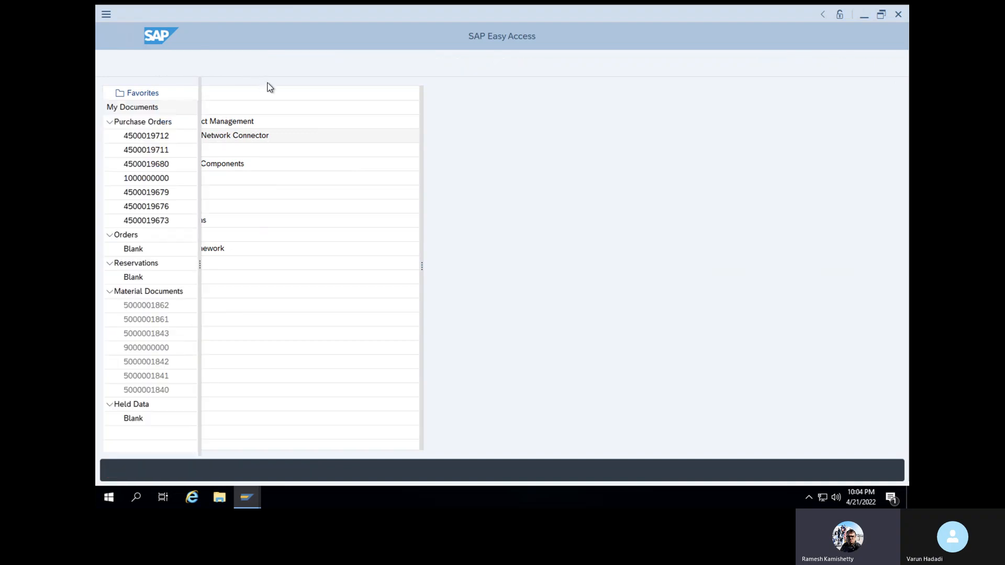
left_click(289, 94)
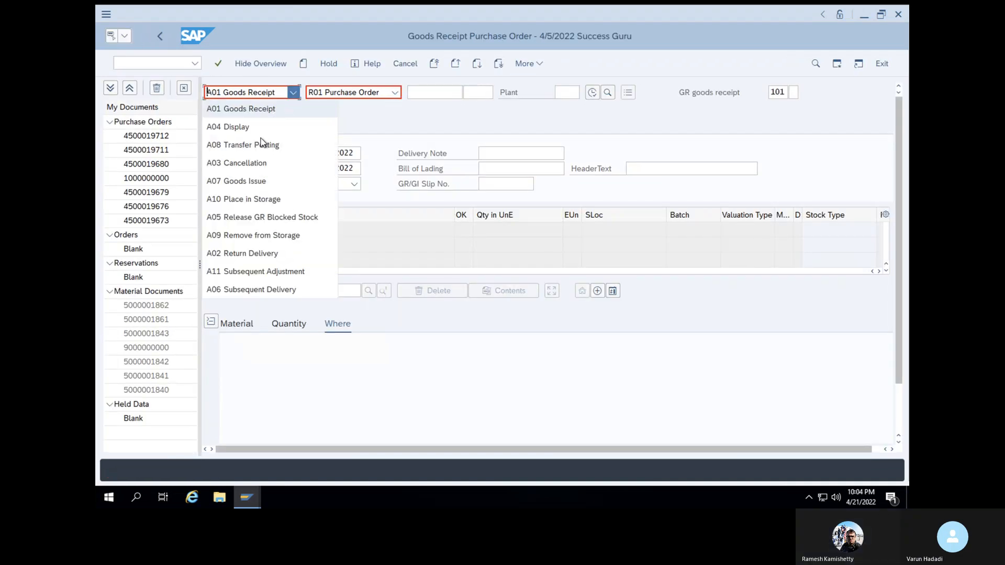
left_click(259, 126)
left_click(420, 92)
left_click_drag(460, 92, 404, 99)
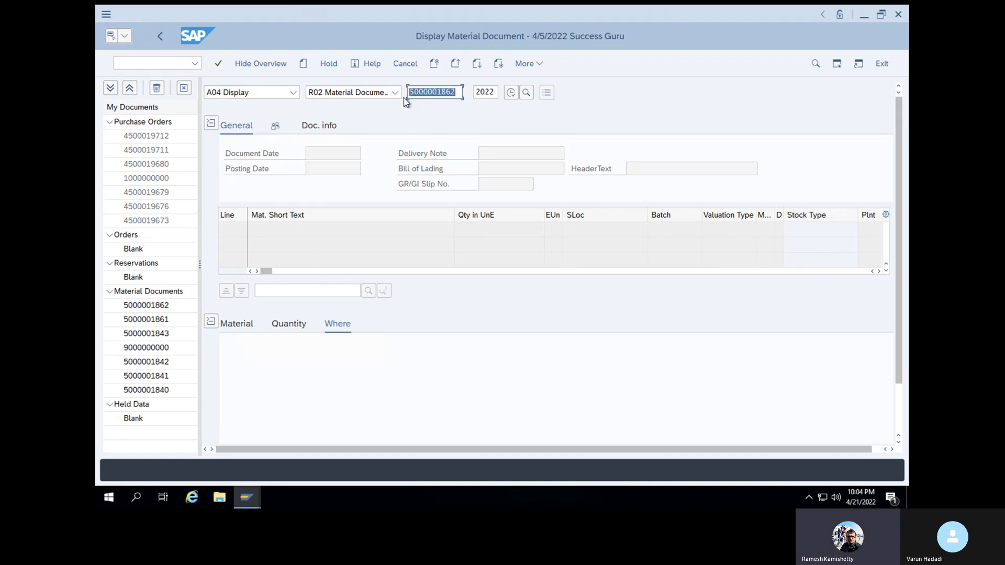
key("Return")
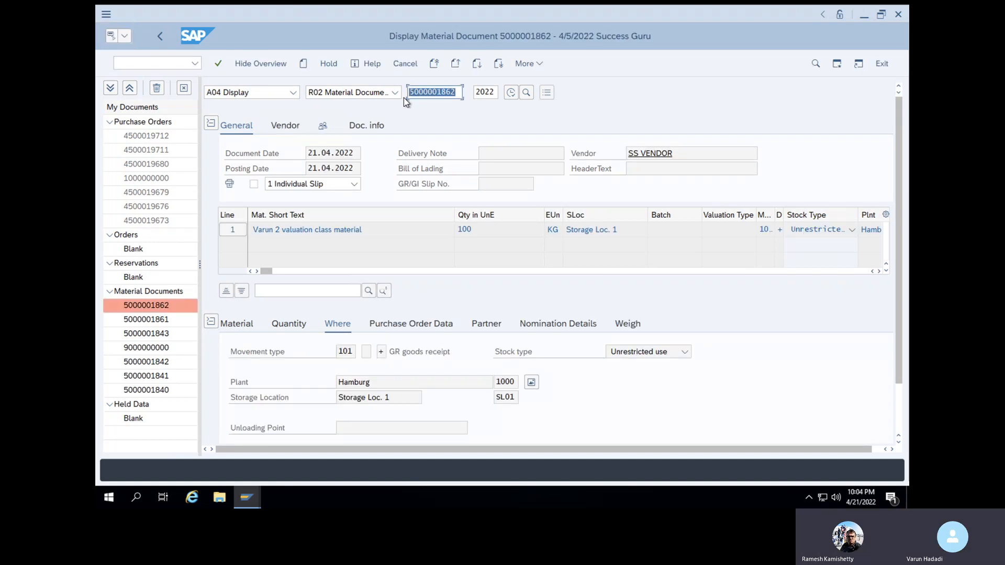
left_click(375, 125)
left_click(649, 153)
left_click(206, 163)
double_click(206, 163)
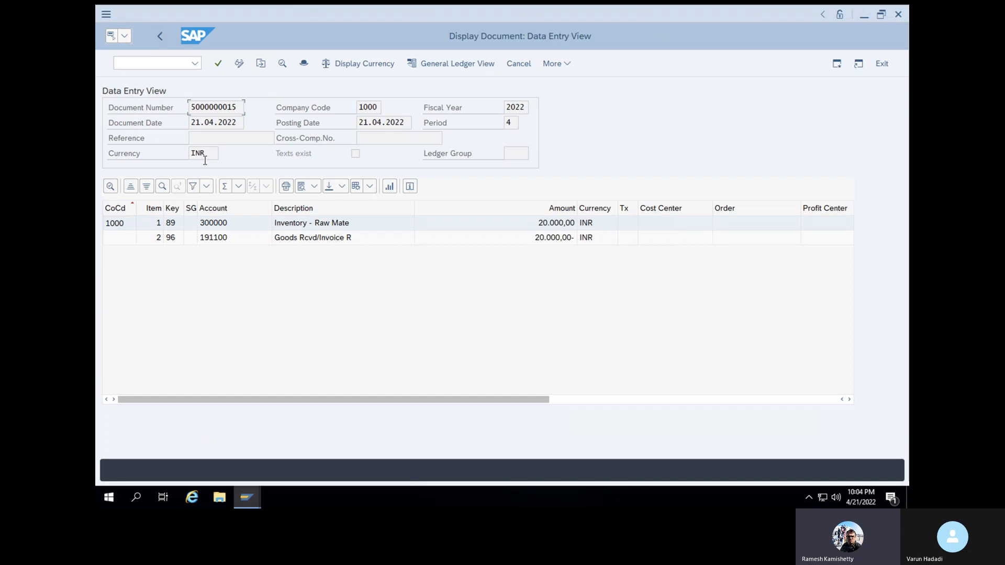
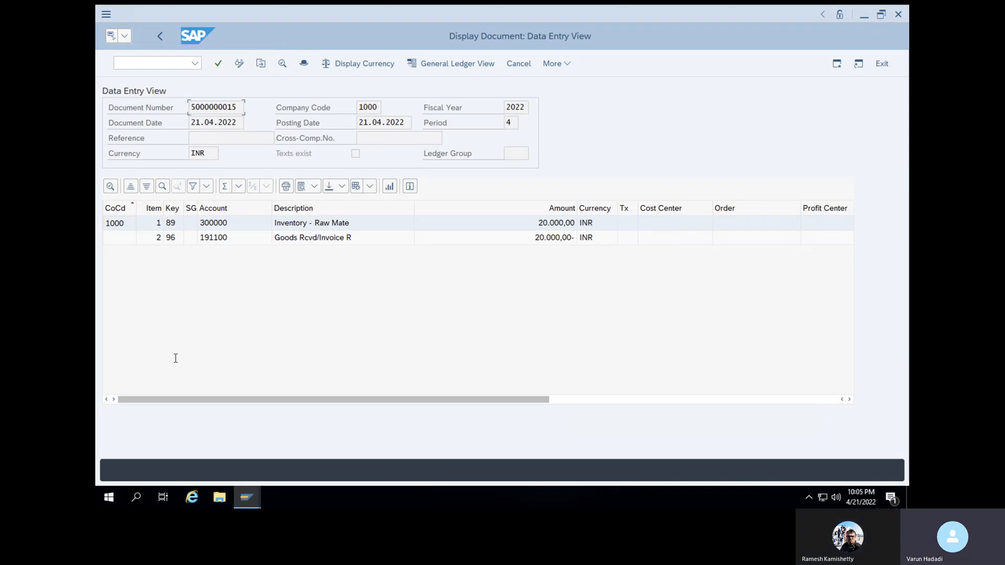
Scroll the accounting document's line items sideways, then open the layout dropdown menu
left_click(623, 402)
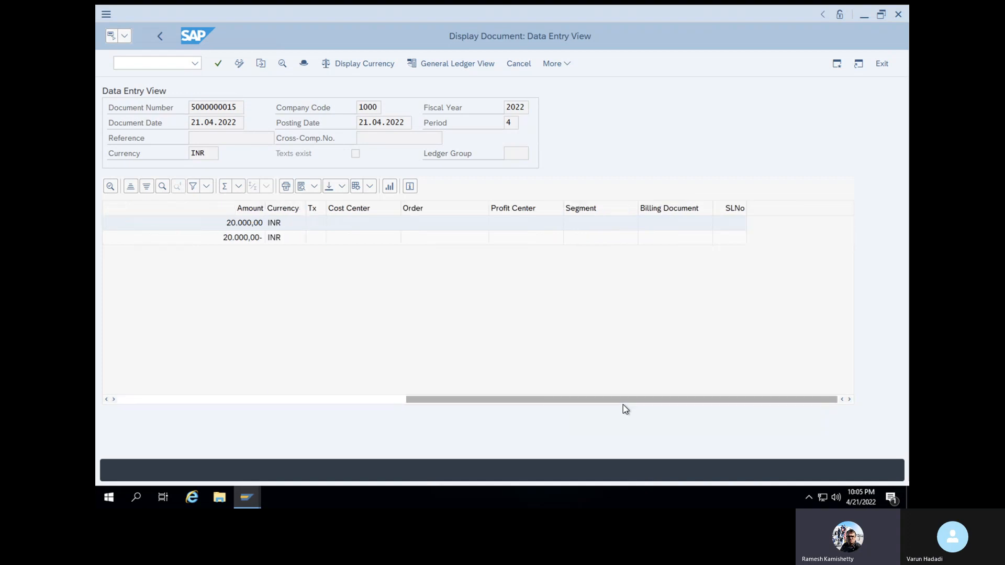
left_click_drag(623, 403, 284, 373)
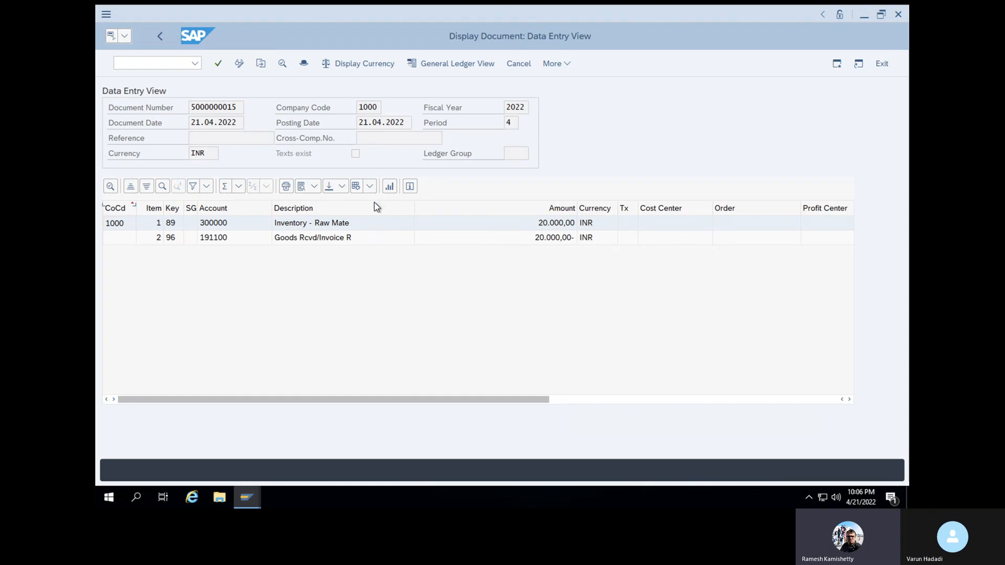
left_click(371, 187)
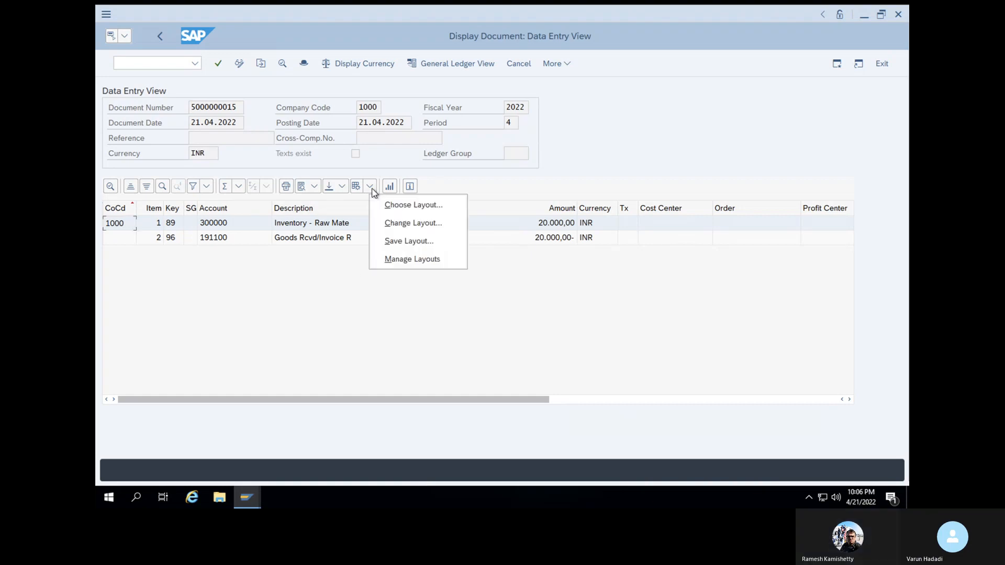
In Change Layout, move the Transaction column into Displayed Columns
left_click(385, 223)
left_click_drag(516, 254, 510, 426)
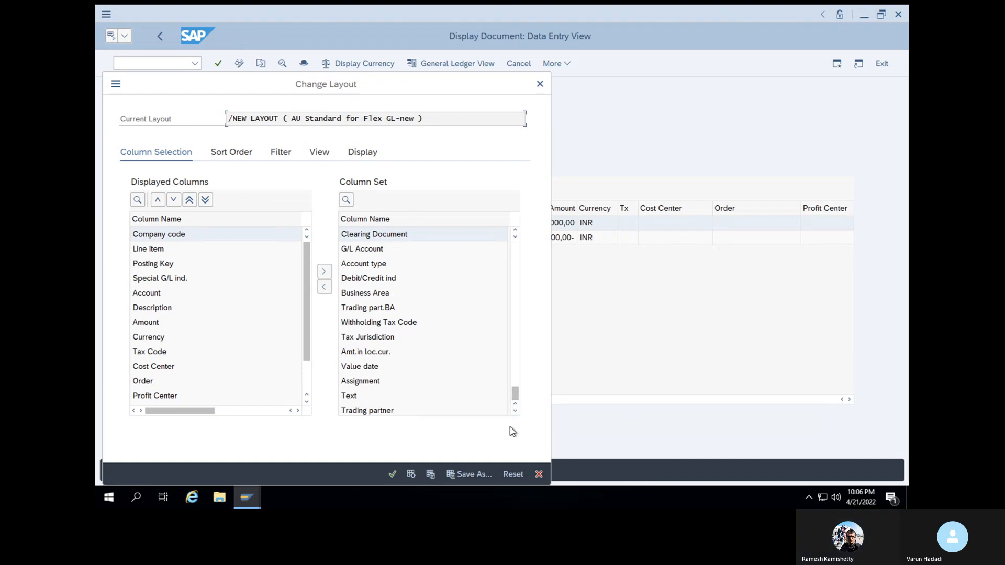
left_click(516, 230)
double_click(516, 231)
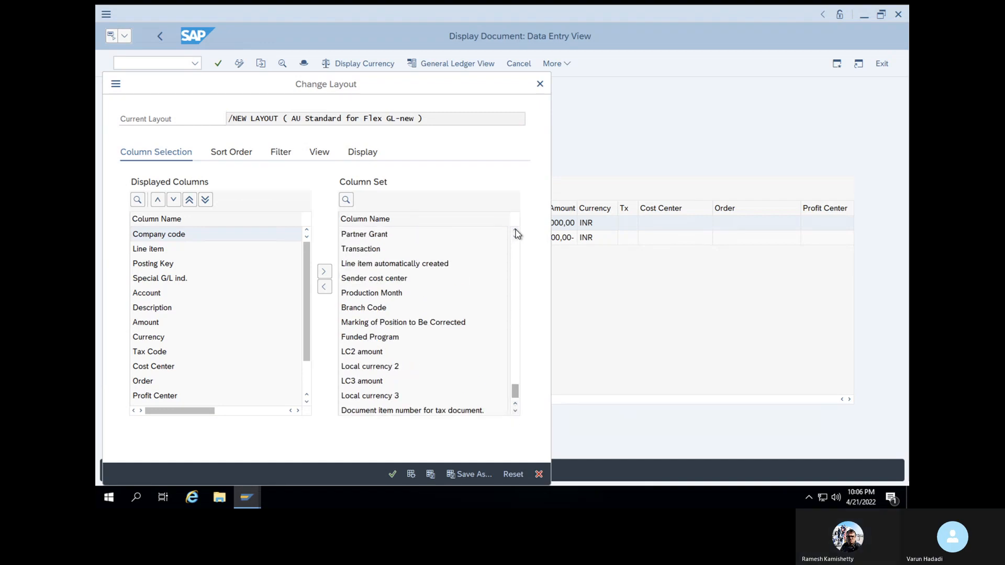
left_click(376, 252)
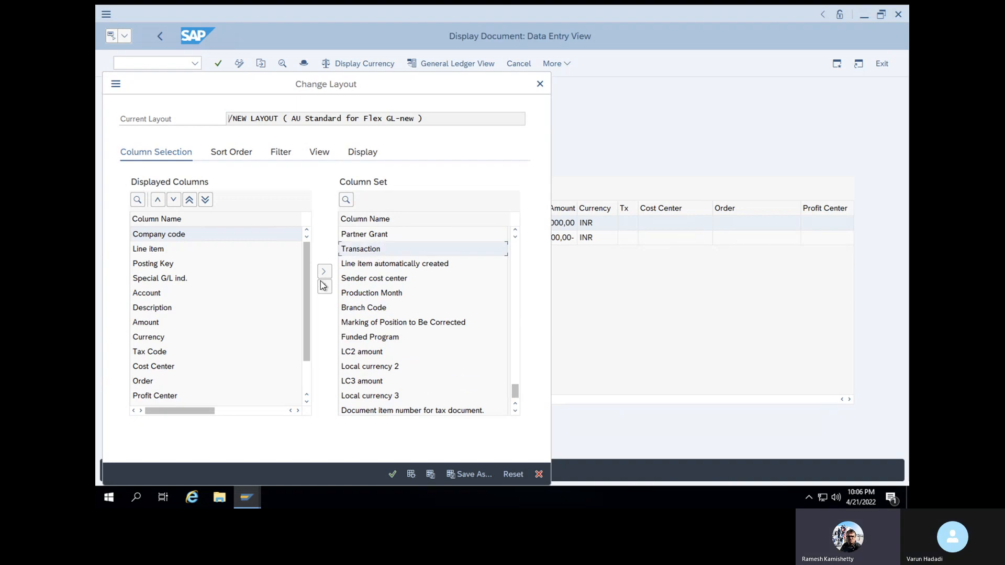
left_click(324, 287)
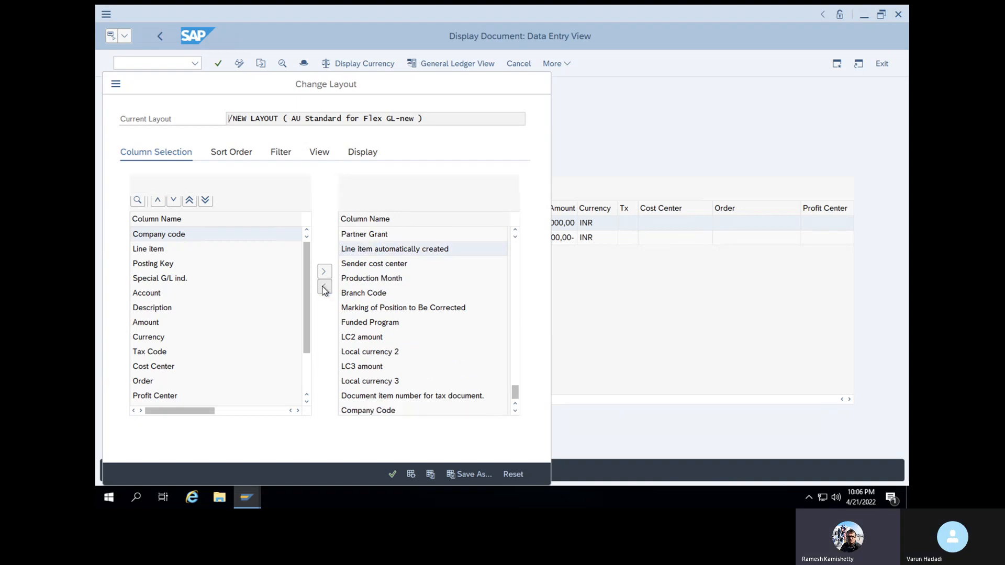
Add the Transaction type column as well and apply the new layout
left_click(516, 343)
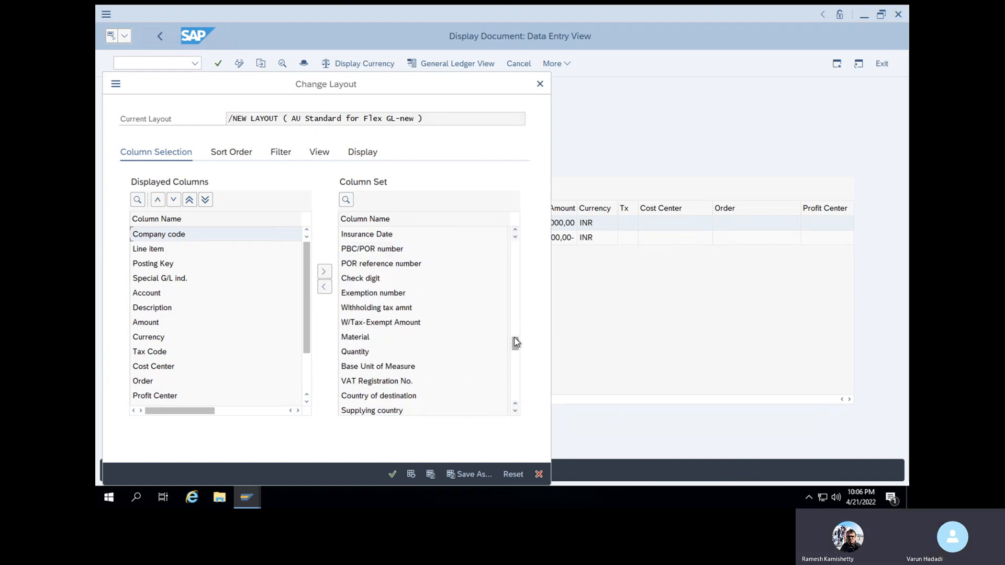
left_click(515, 230)
left_click(515, 230)
left_click(515, 230)
left_click(515, 230)
left_click(515, 231)
left_click(515, 230)
left_click(515, 230)
left_click(515, 231)
left_click(515, 231)
left_click(515, 230)
left_click(515, 230)
left_click(515, 231)
left_click(515, 230)
left_click(515, 230)
left_click(515, 231)
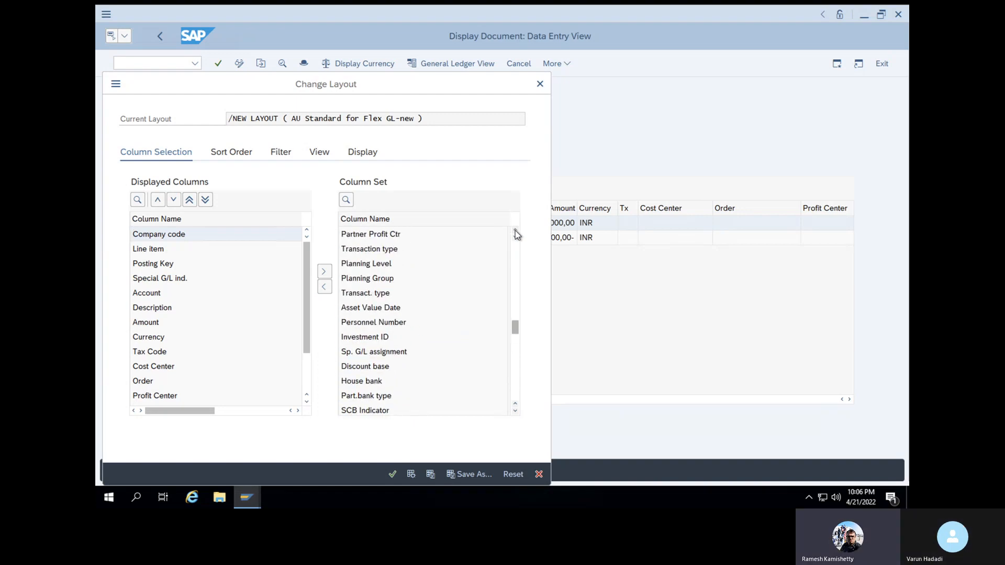
left_click(375, 249)
left_click(325, 271)
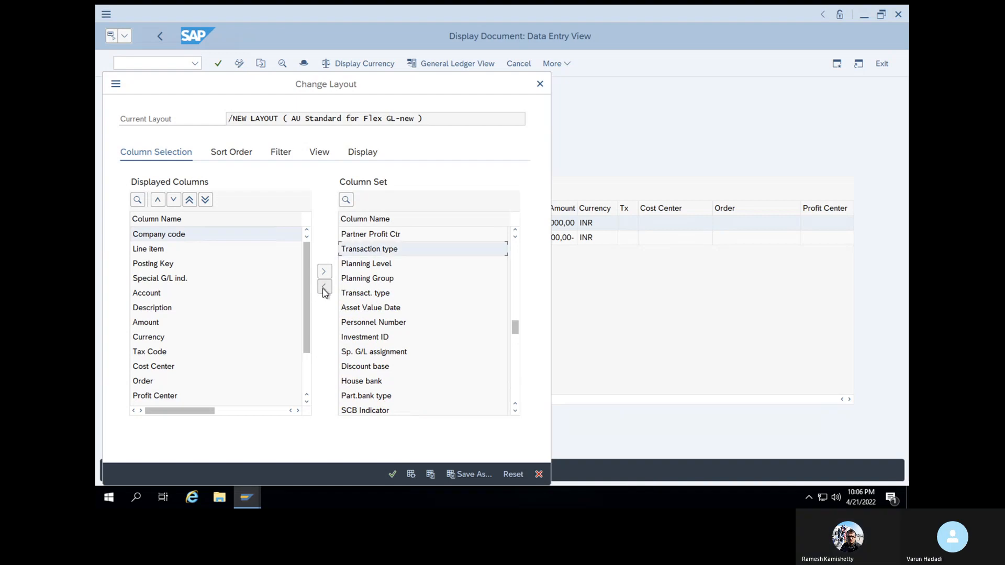
left_click(392, 474)
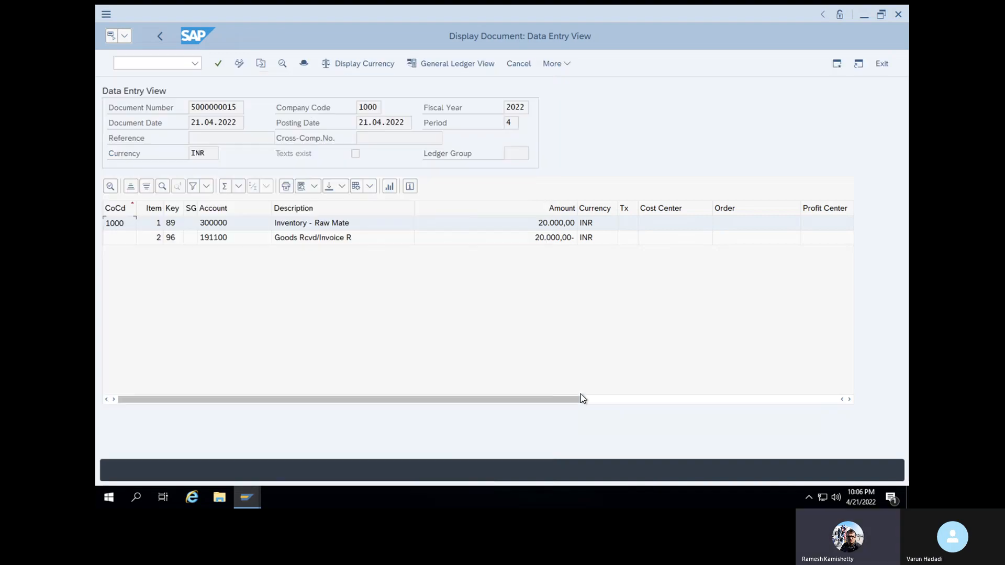
Check the BSX/WRX keys and the empty TTy column, then reopen the layout menu
left_click_drag(549, 402, 862, 402)
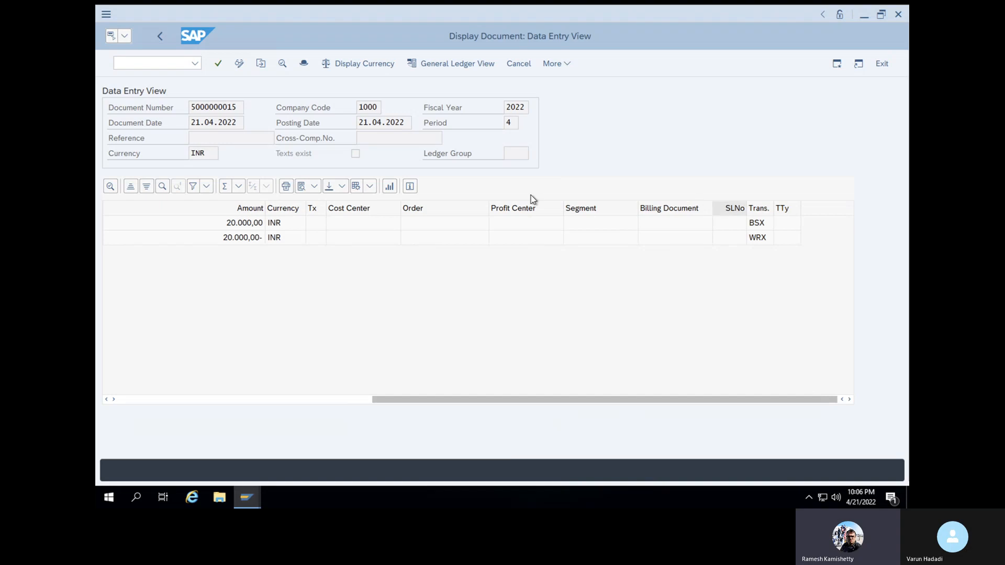
left_click(369, 187)
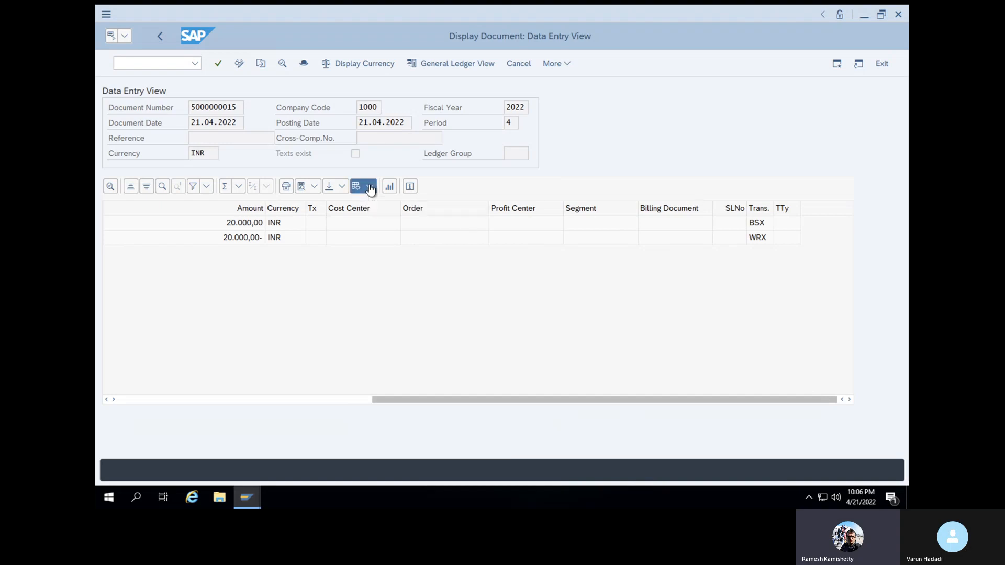
left_click(456, 177)
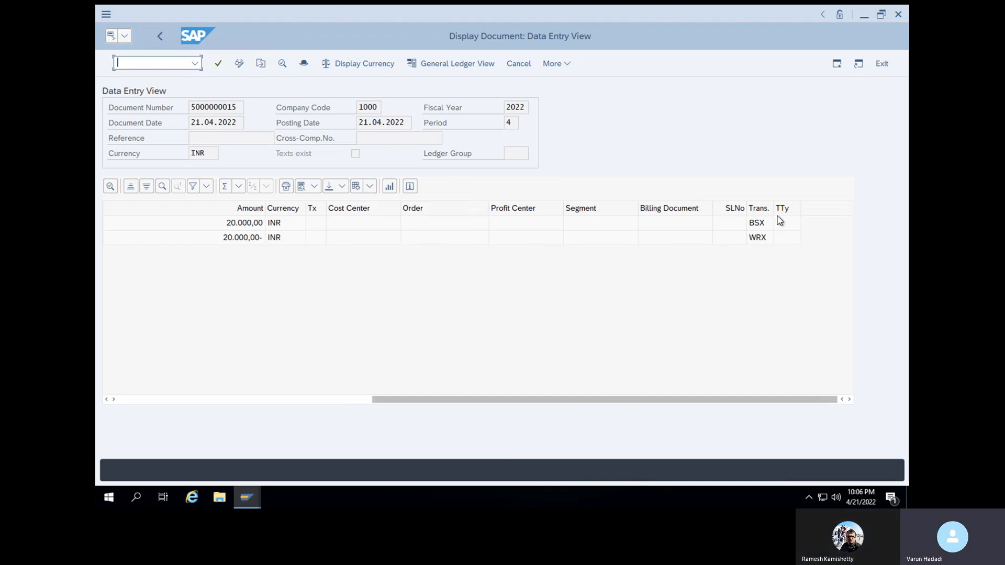
left_click(782, 211)
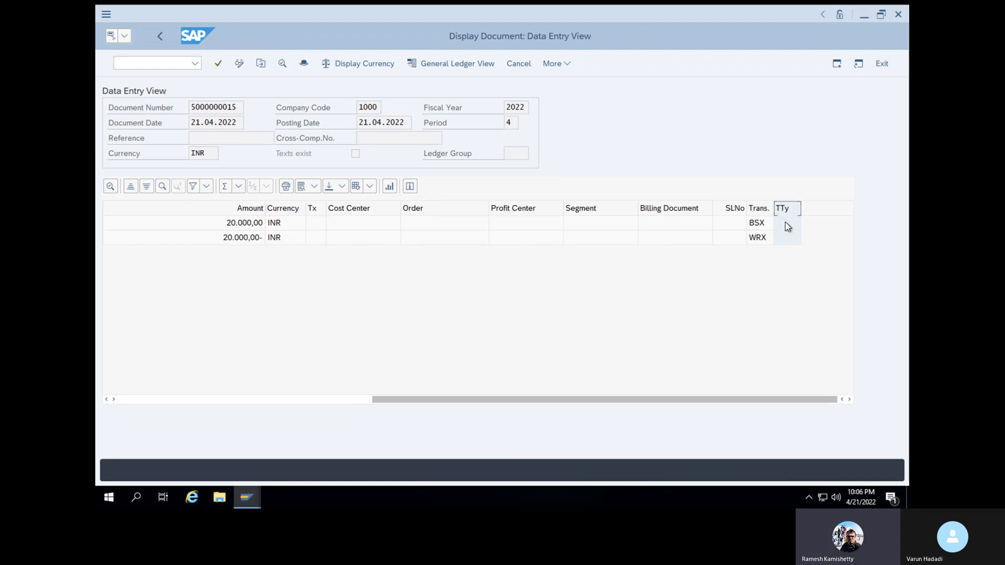
left_click(786, 226)
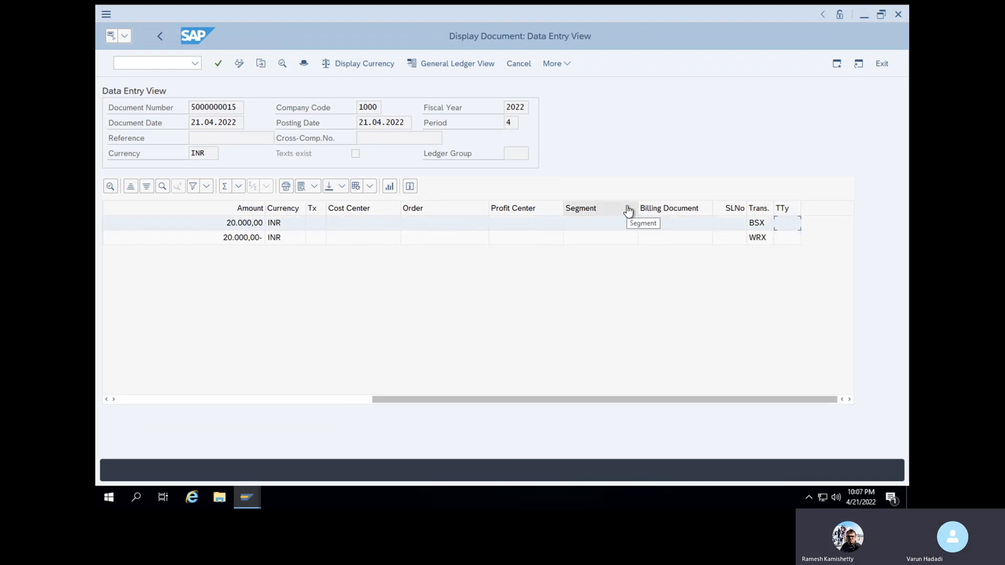
left_click(371, 187)
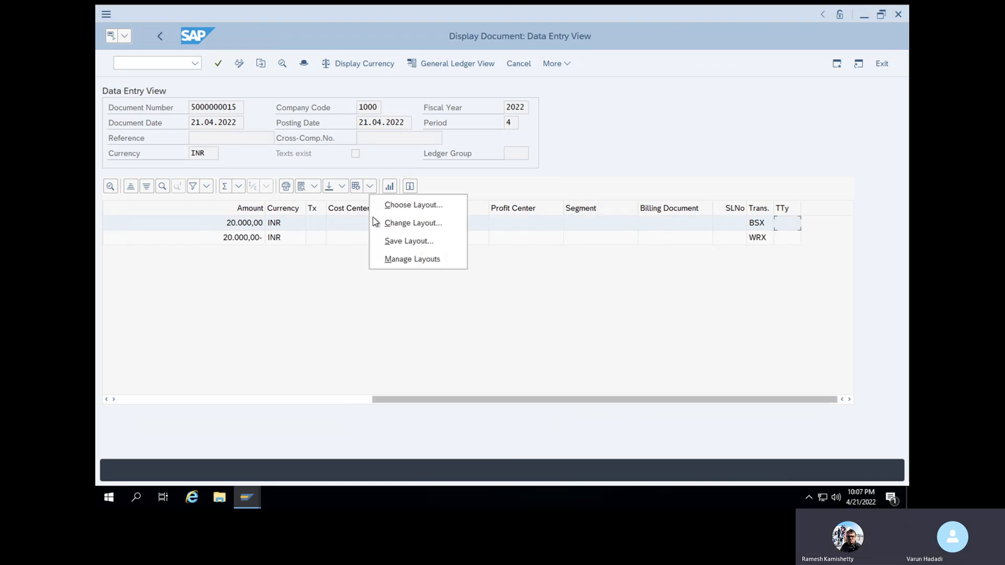
Move Debit/Credit ind into Displayed Columns and apply the layout
left_click(403, 224)
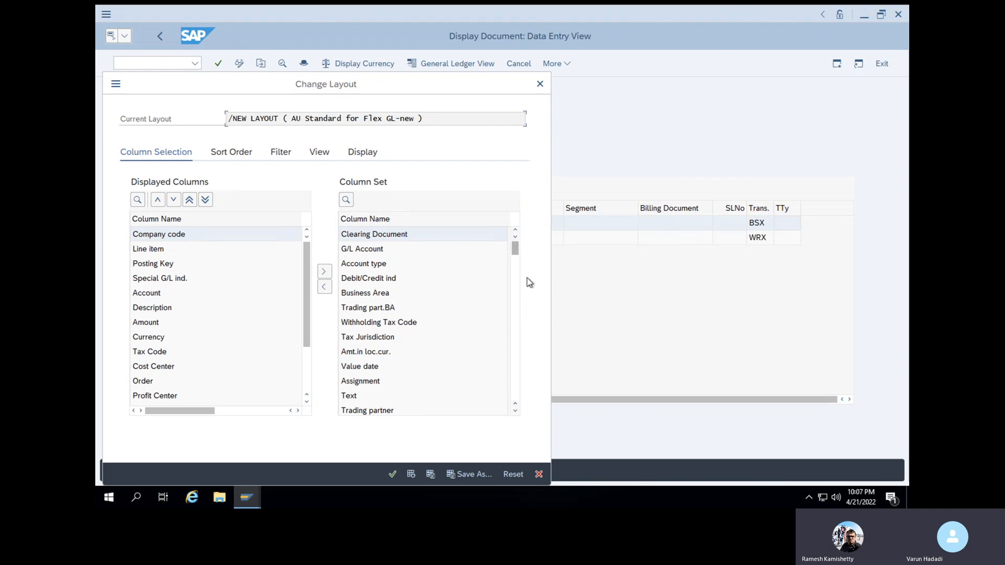
left_click_drag(515, 248, 509, 354)
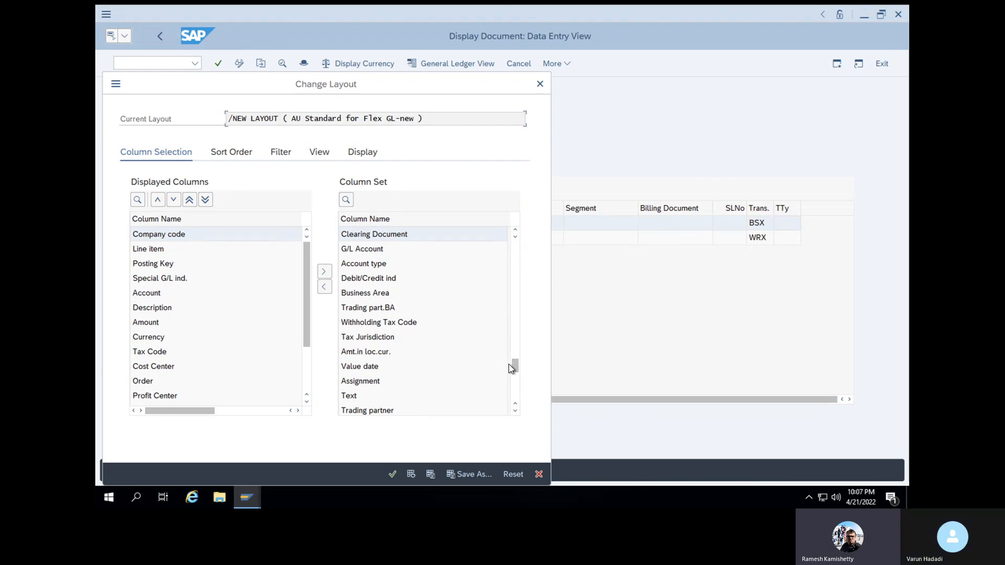
left_click_drag(509, 365, 519, 170)
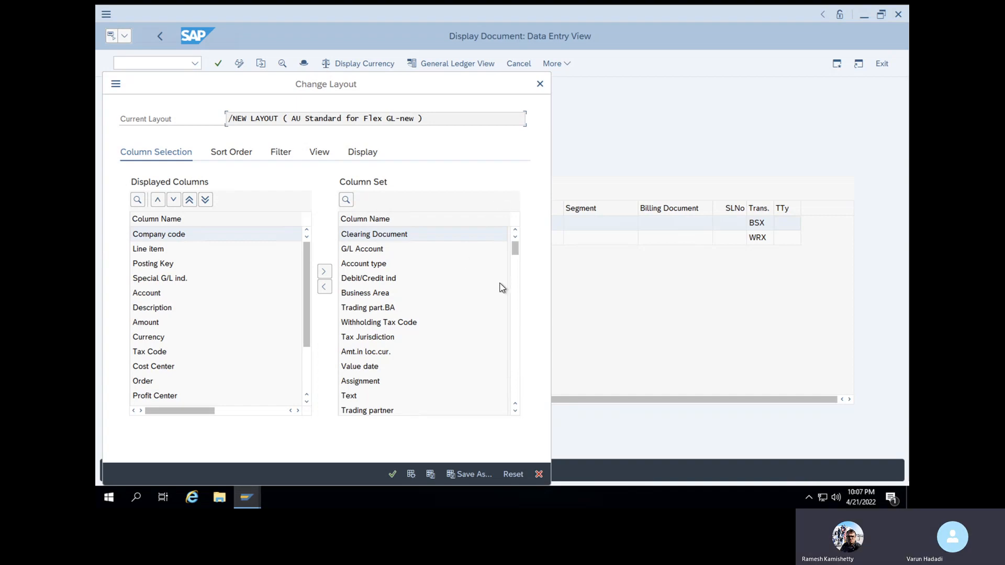
left_click(391, 281)
left_click(325, 287)
left_click(390, 474)
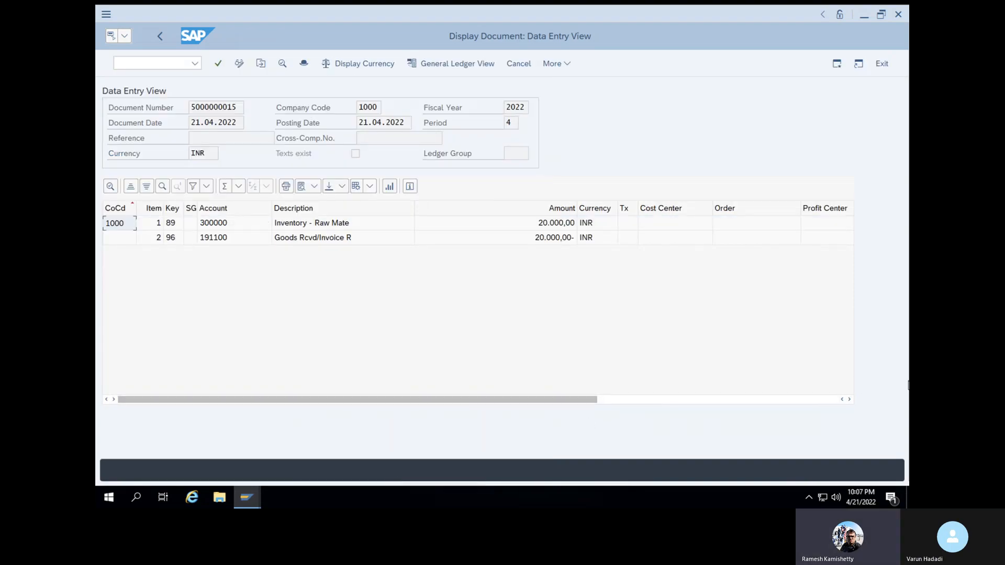
left_click_drag(597, 403, 878, 401)
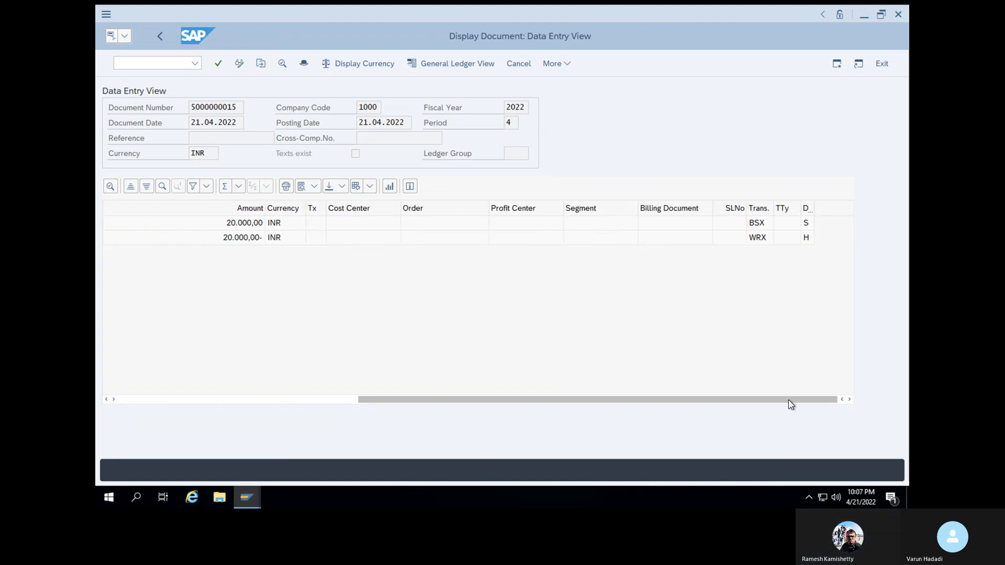
left_click(810, 224)
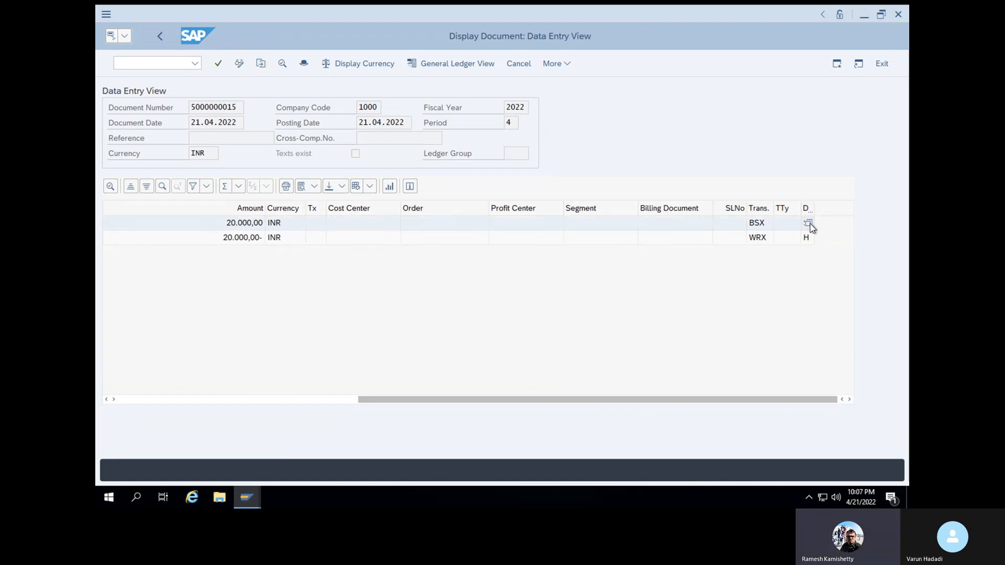
left_click(810, 225)
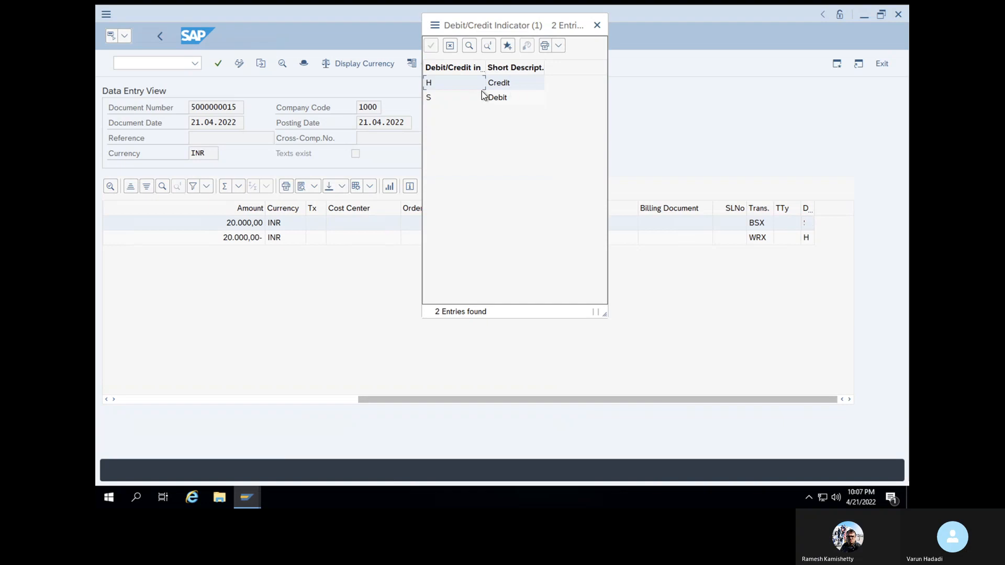
left_click(596, 26)
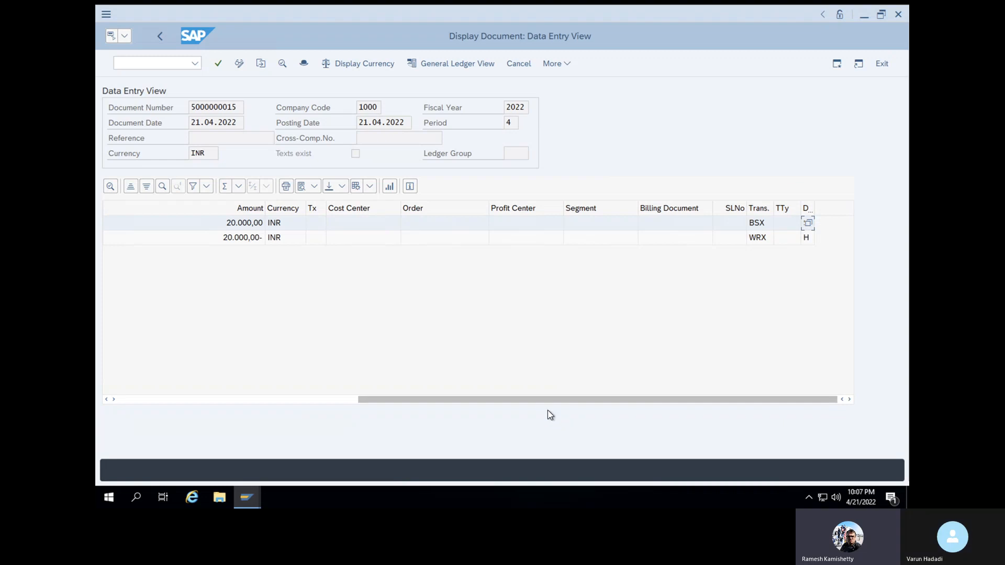
left_click_drag(543, 399, 348, 393)
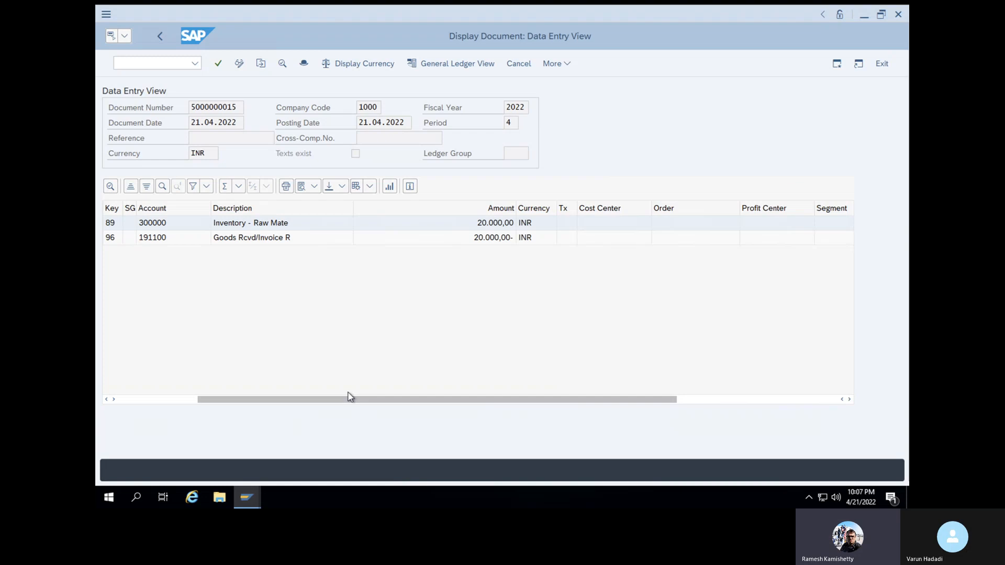
Start the incoming invoice transaction with /NMIRO
left_click(142, 65)
type("/NMIRO")
key("Return")
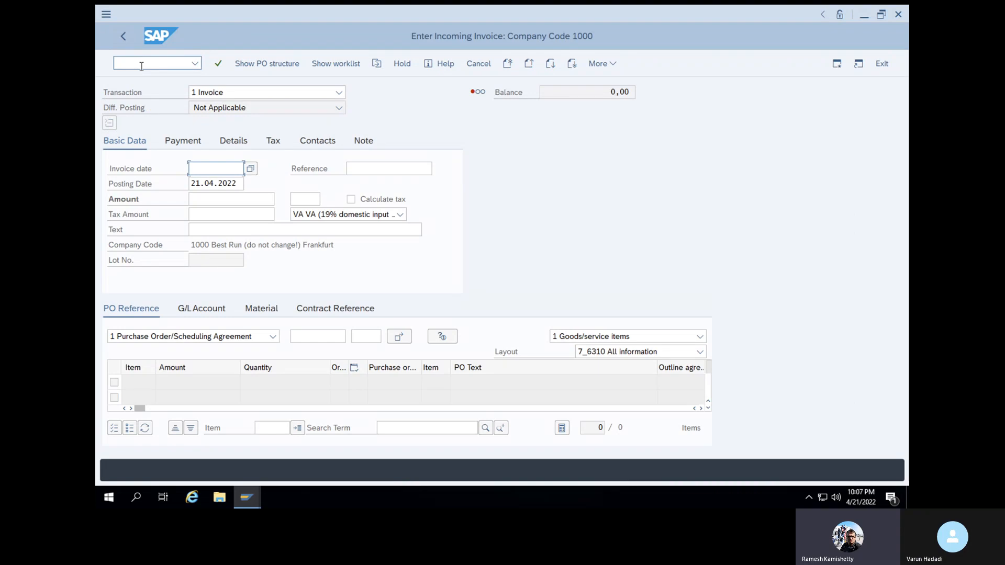
Set the invoice date to 21.04.2022 and open the recent purchase order list
left_click(251, 169)
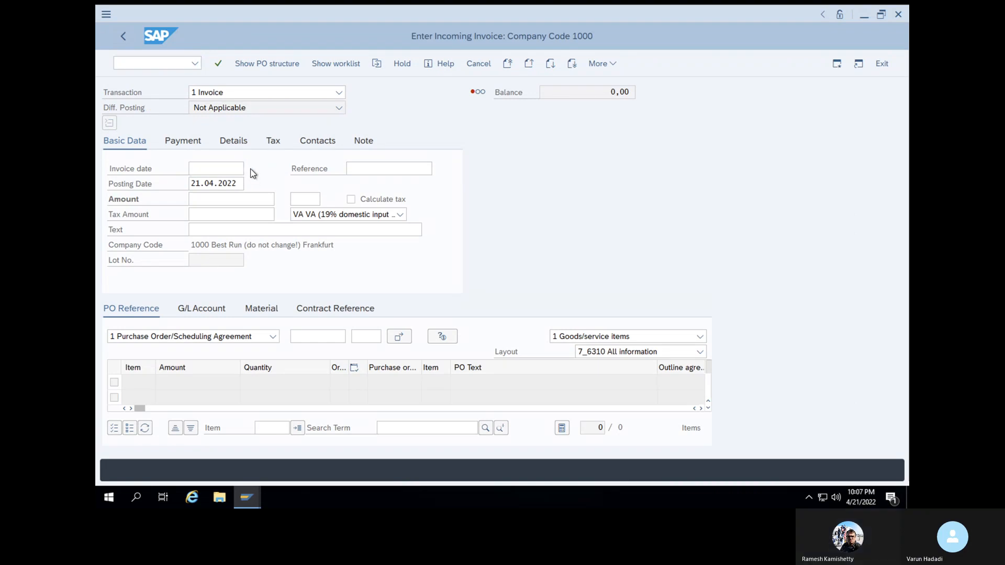
double_click(298, 269)
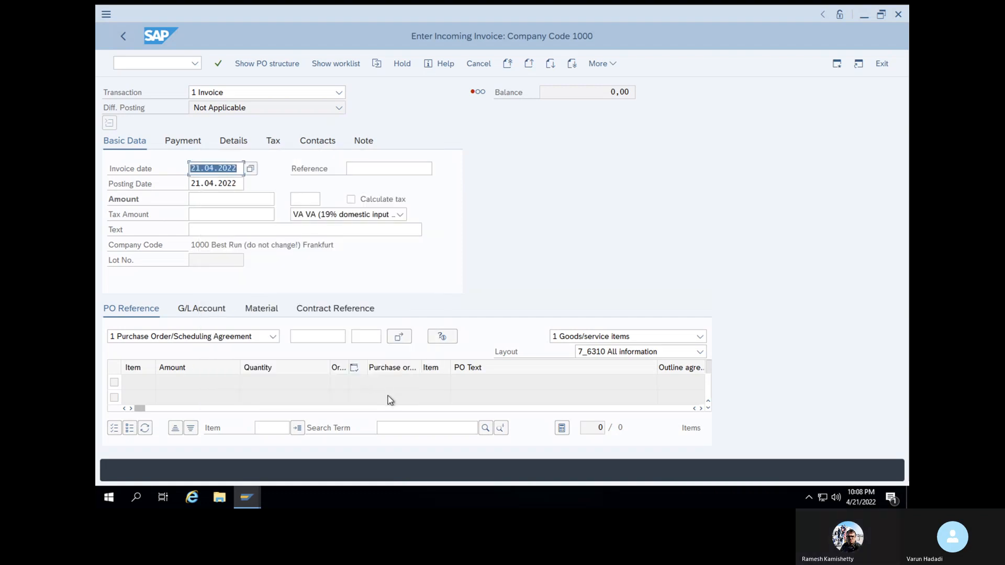
left_click(219, 64)
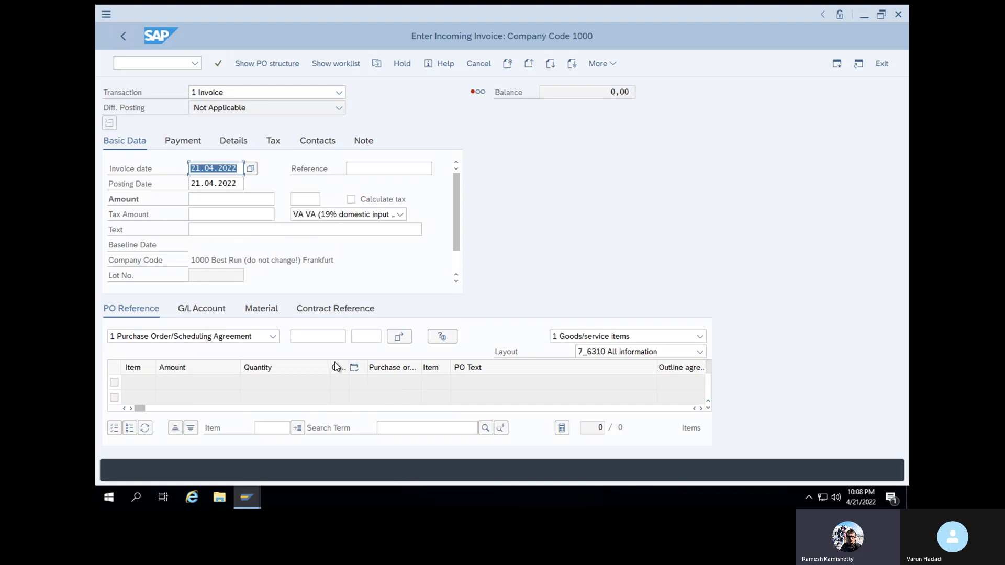
left_click(319, 339)
left_click(318, 339)
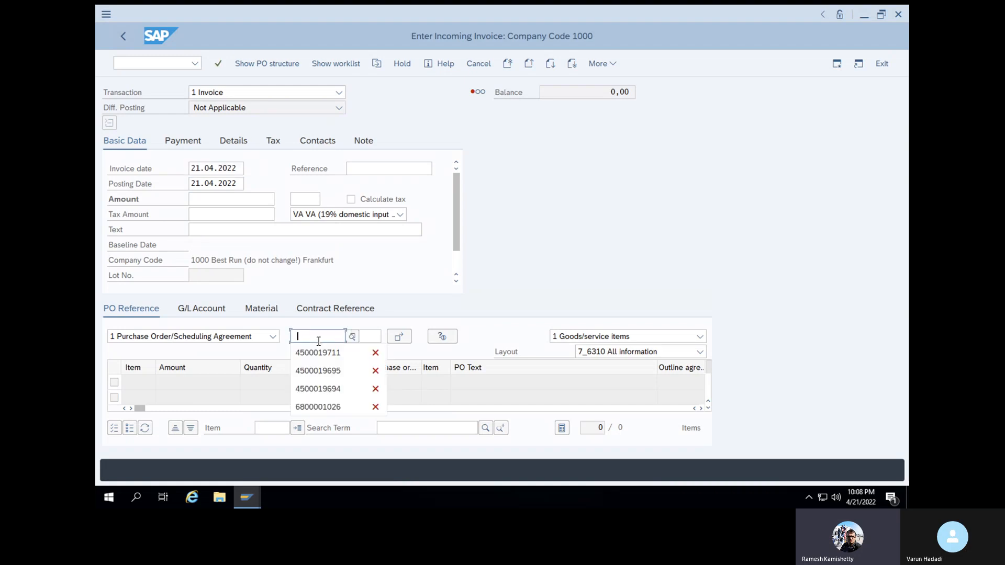
Try the remembered purchase order and a variant ending in 2, then clear the field
left_click(319, 352)
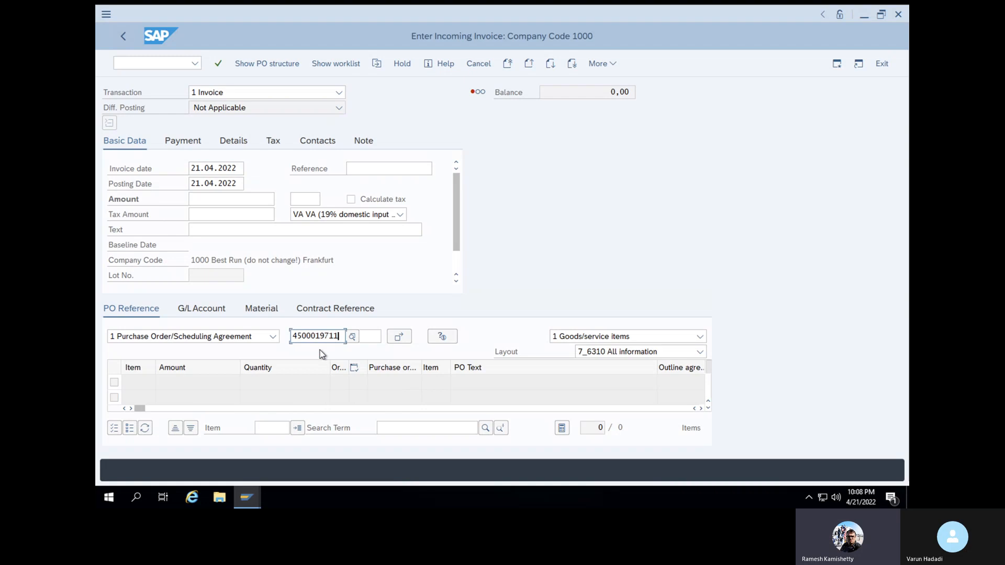
key("Return")
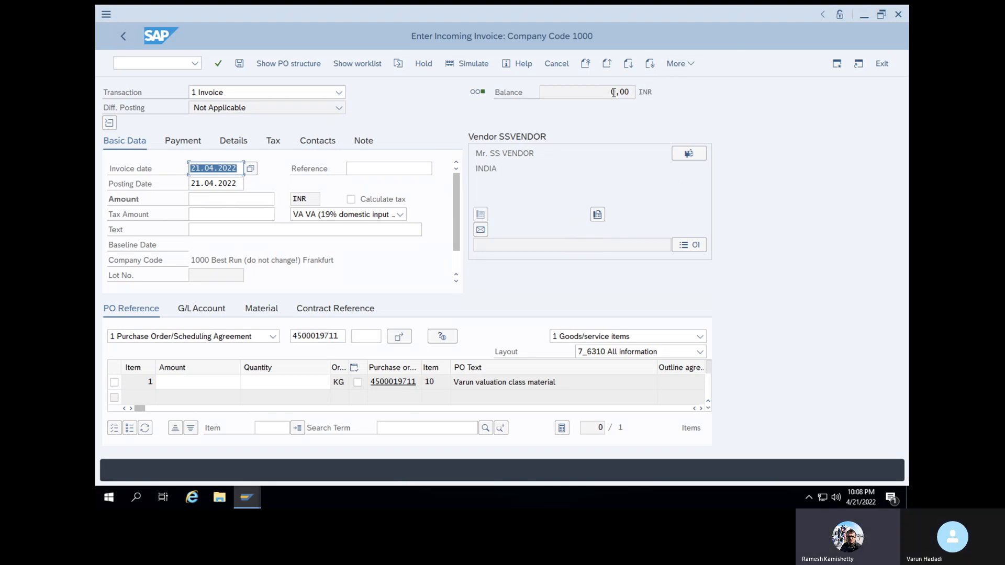
left_click(342, 336)
key("BackSpace")
type("2")
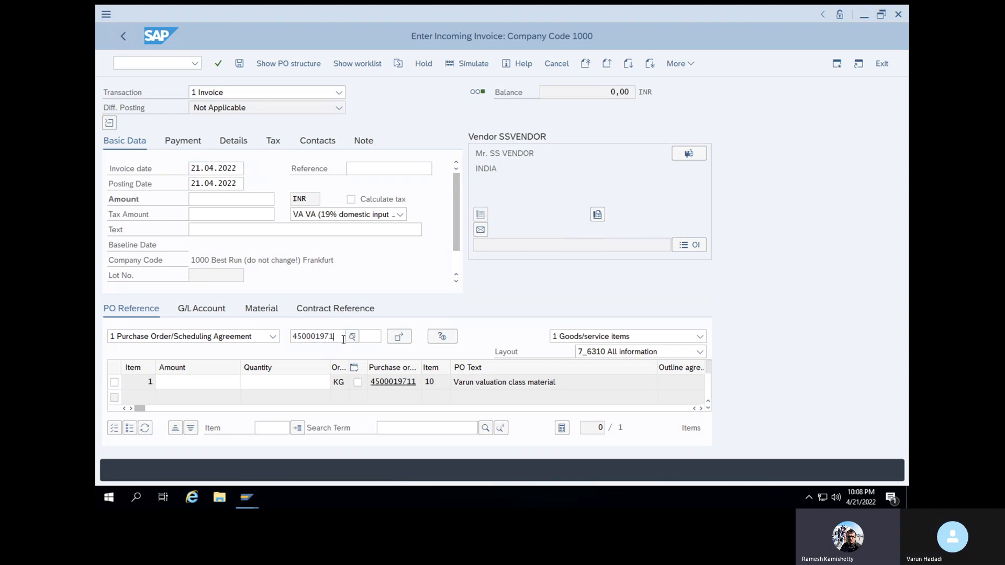
key("Return")
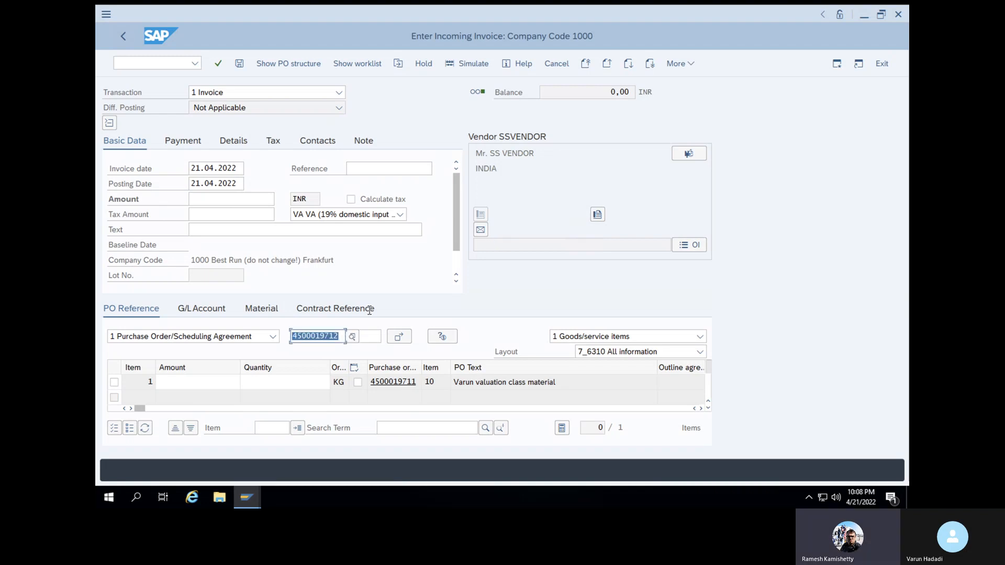
left_click(352, 337)
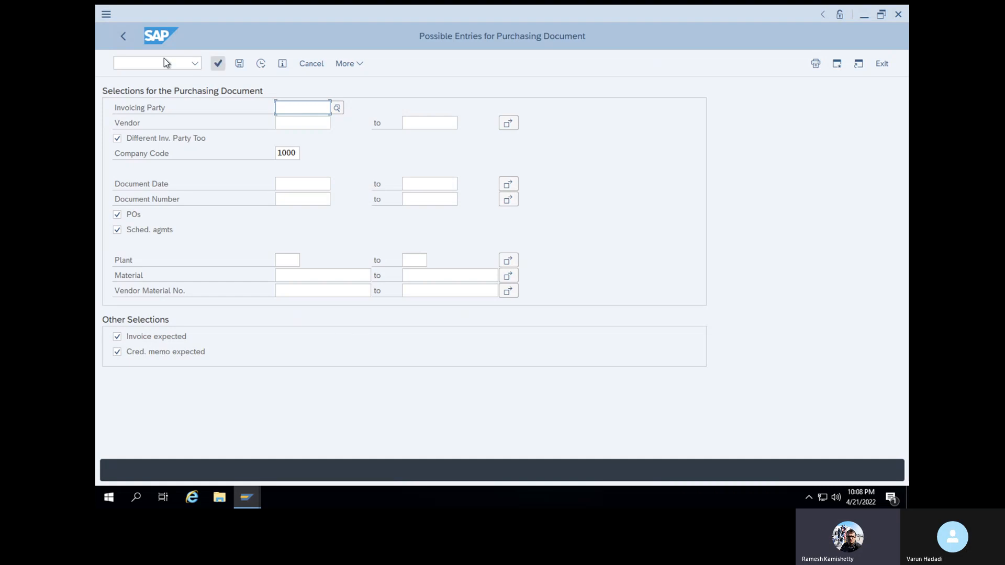
left_click(128, 40)
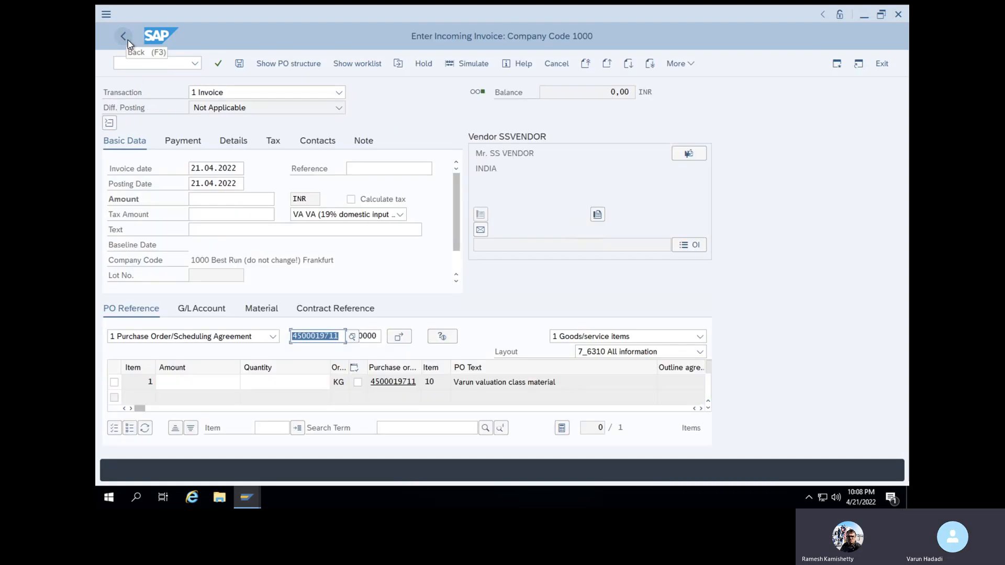
key("BackSpace")
left_click(343, 339)
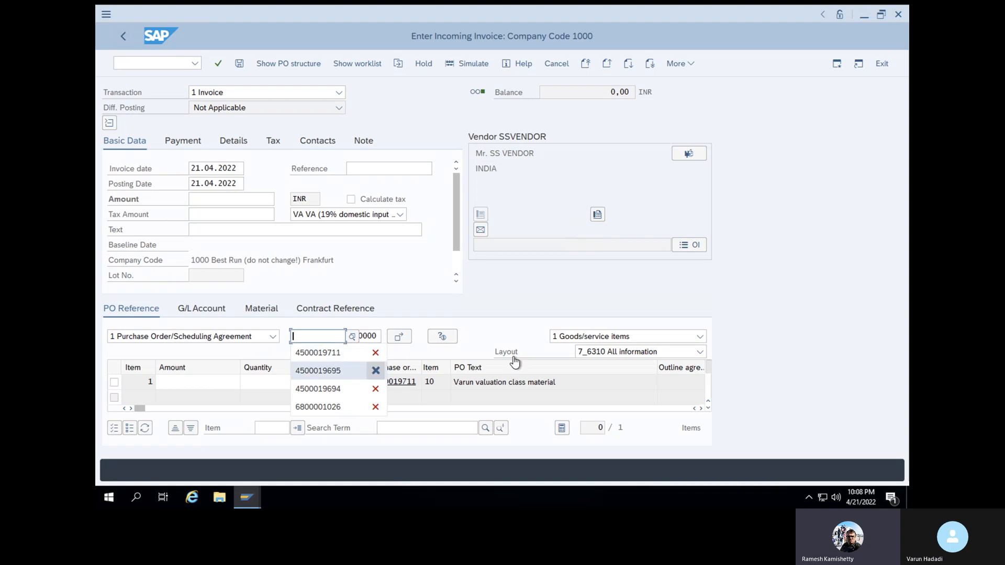
left_click(519, 291)
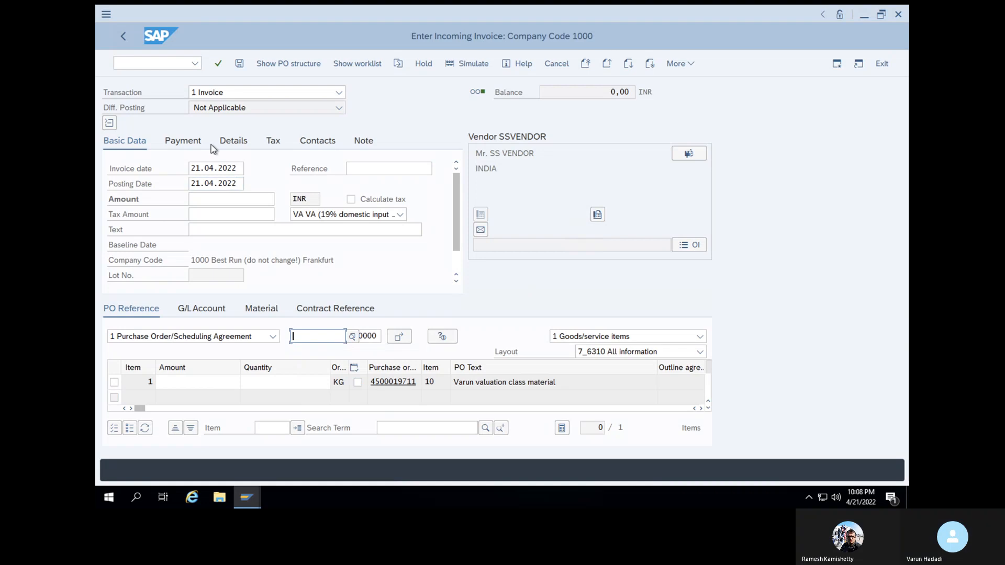
Display the 100 KG purchase order in ME23 and select its number
left_click(165, 63)
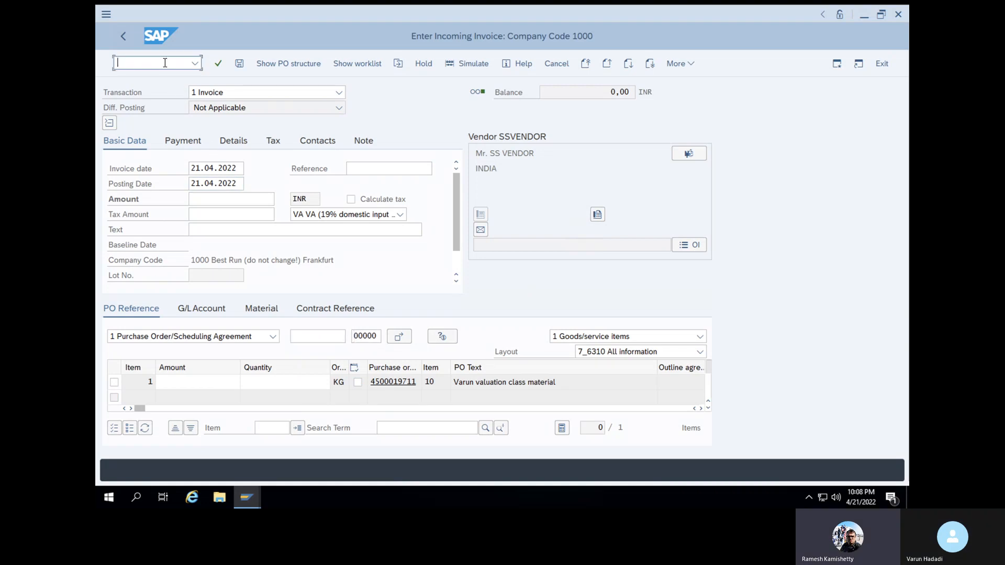
type("/NME23N")
key("Return")
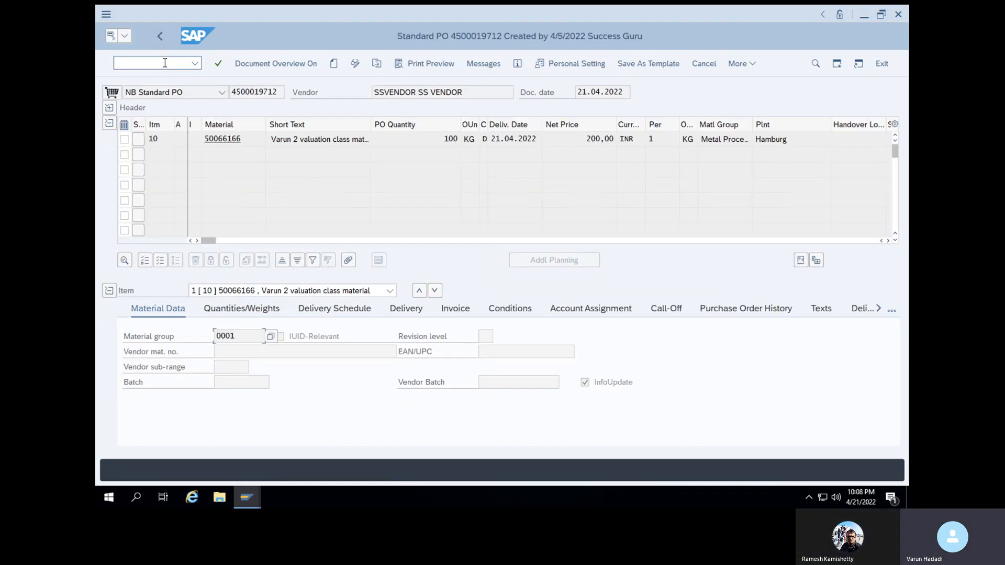
double_click(264, 95)
key("ctrl+c")
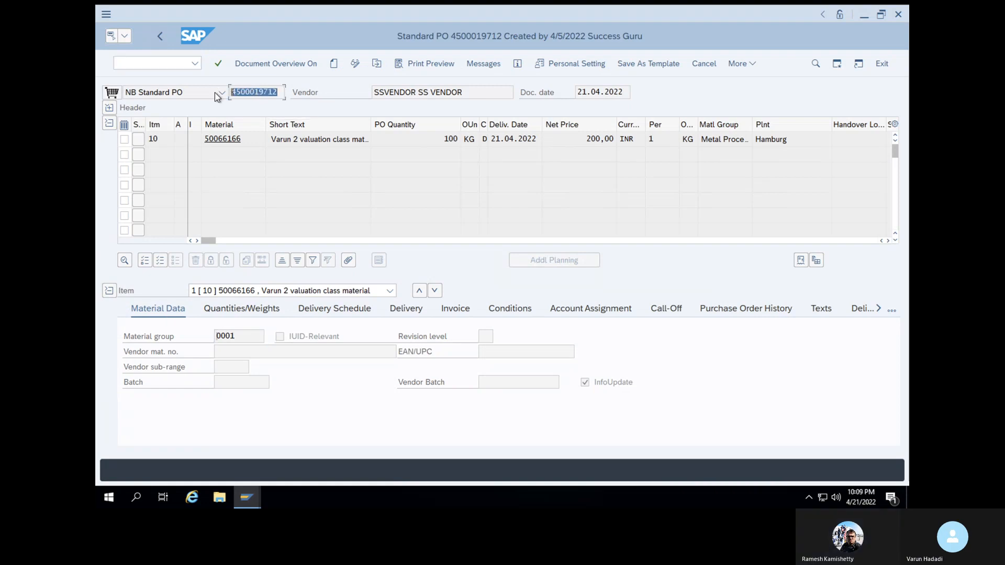
Return to a fresh incoming invoice with /NMIRO
left_click(170, 62)
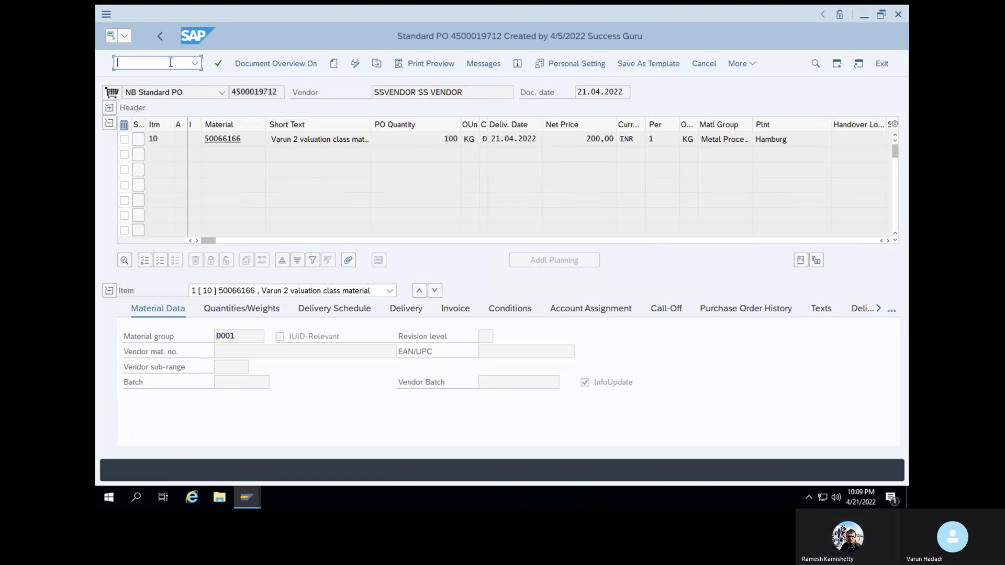
type("/NM")
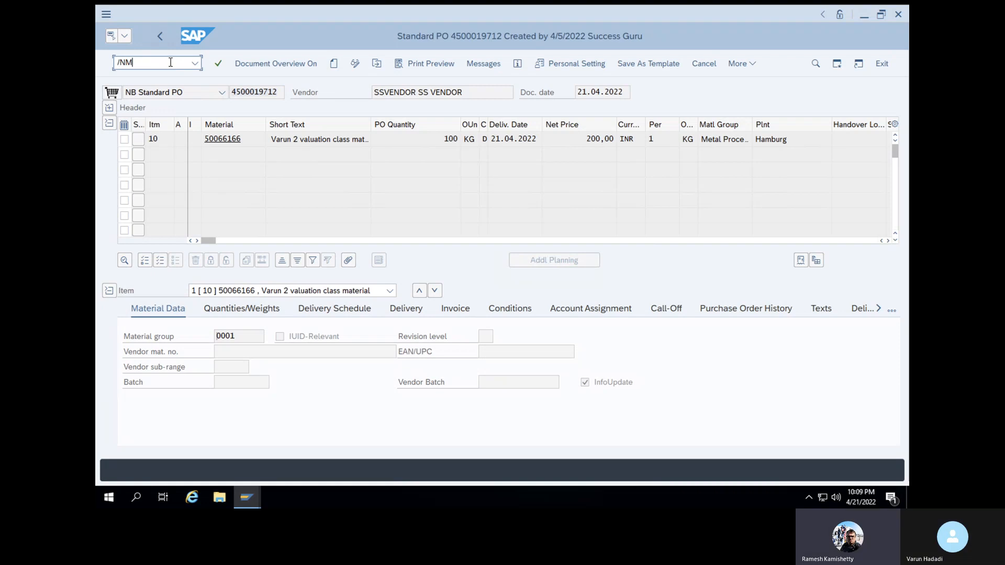
type("IRO")
key("Return")
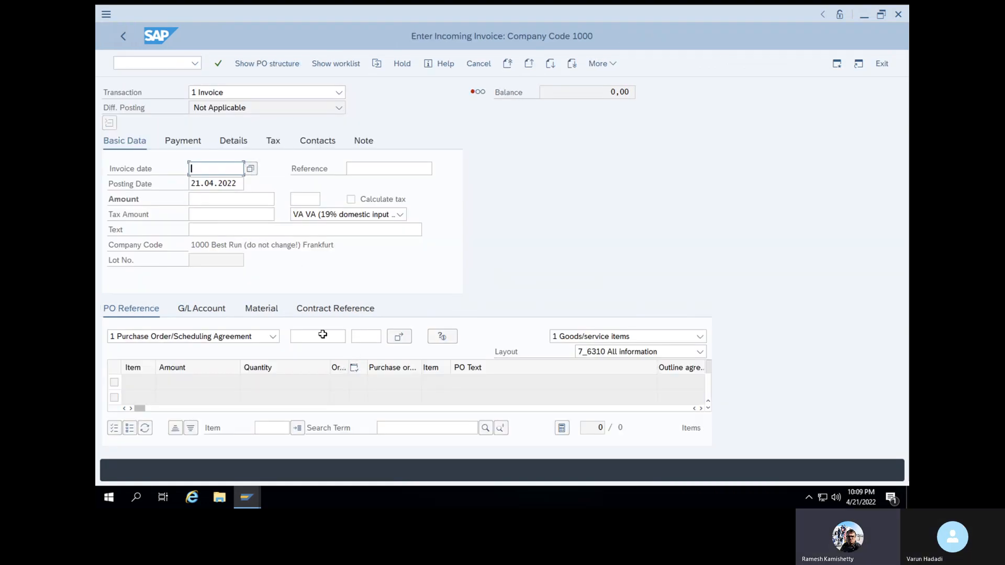
left_click(322, 332)
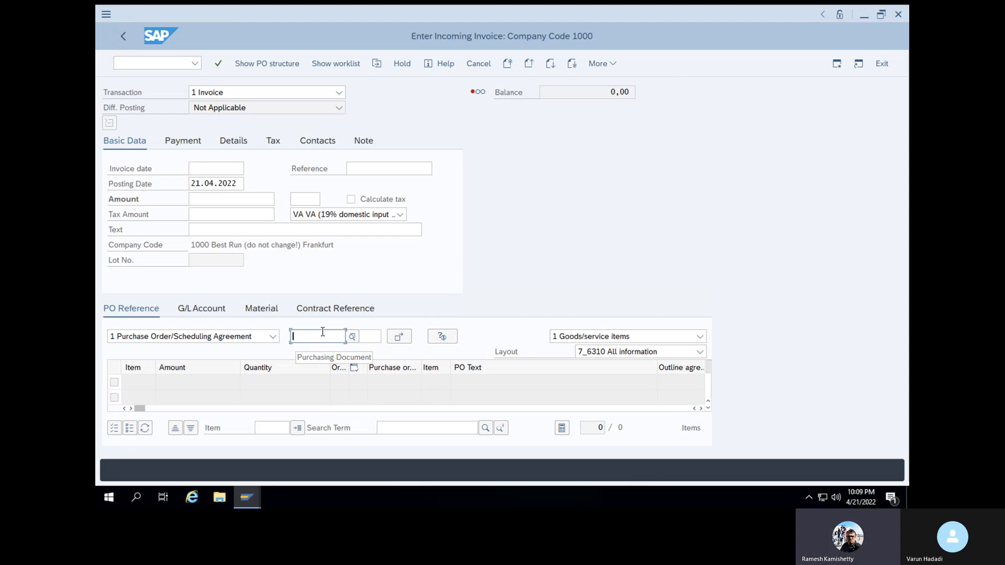
key("ctrl+v")
key("Return")
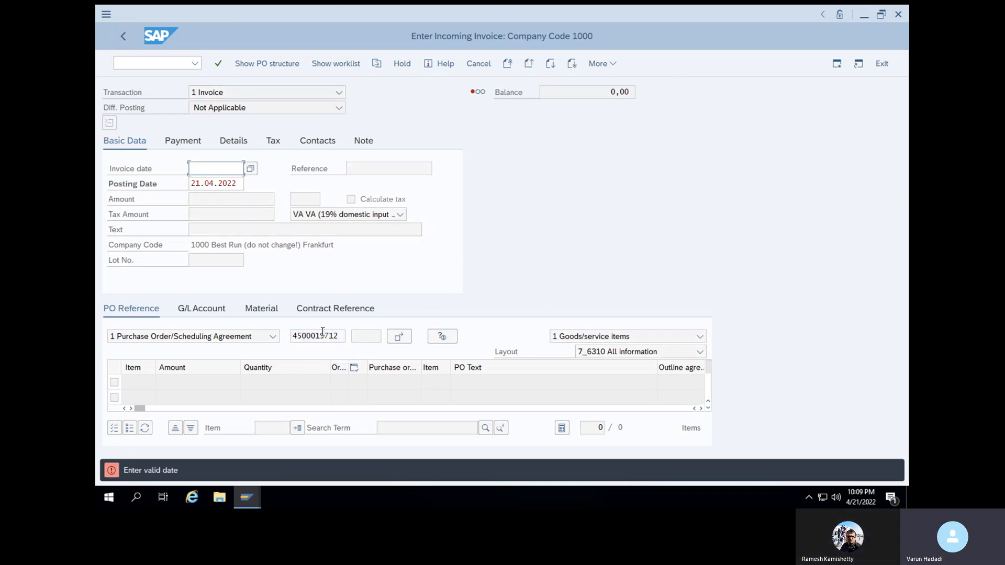
left_click(251, 169)
double_click(297, 269)
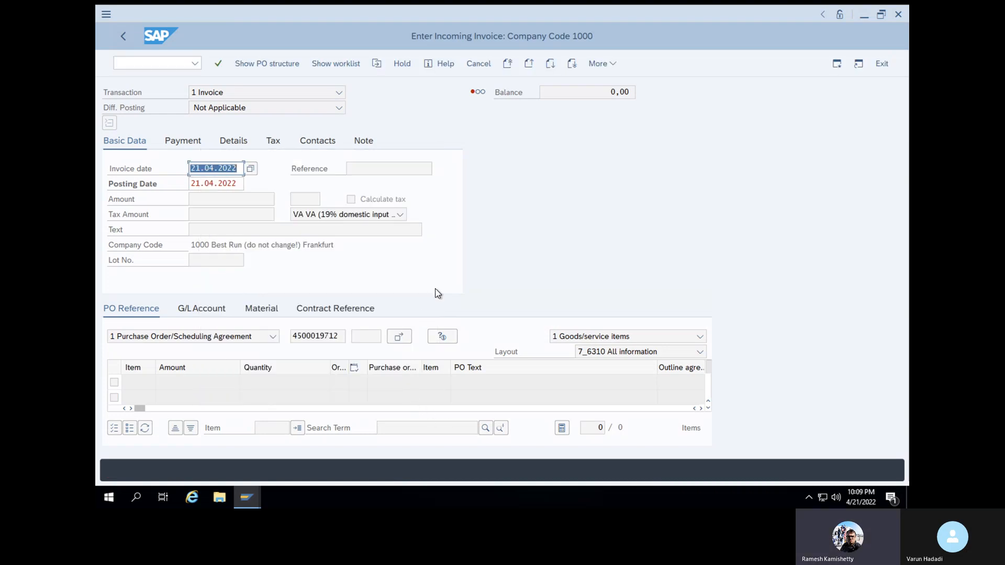
key("Return")
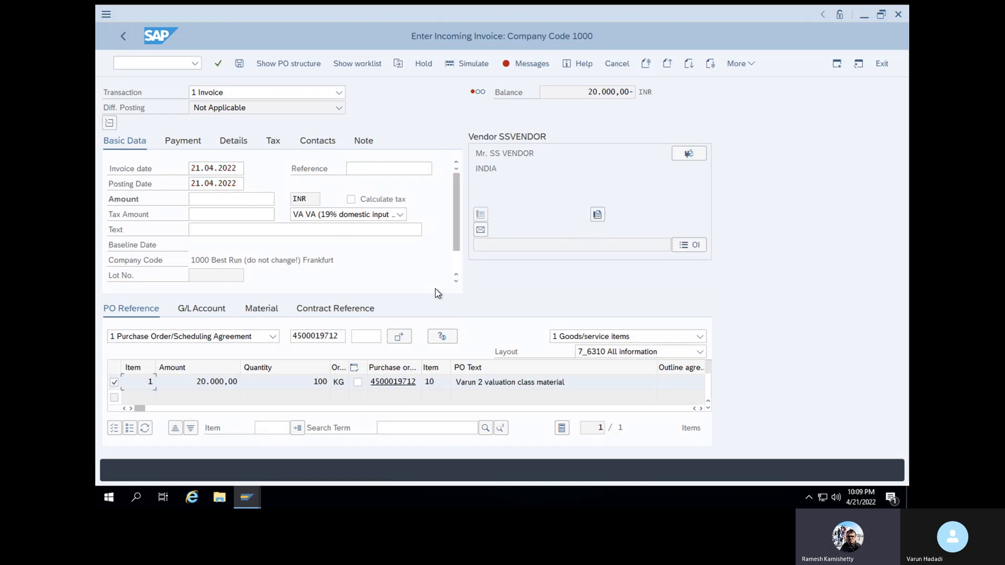
Enter amount 20000, set baseline date 28.04.2022, and simulate the invoice
left_click(222, 200)
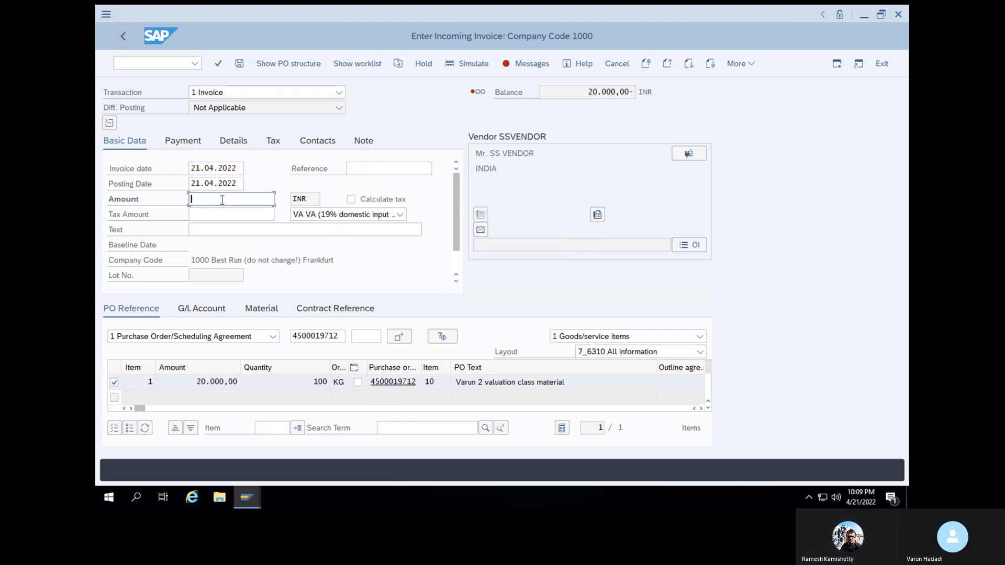
type("2")
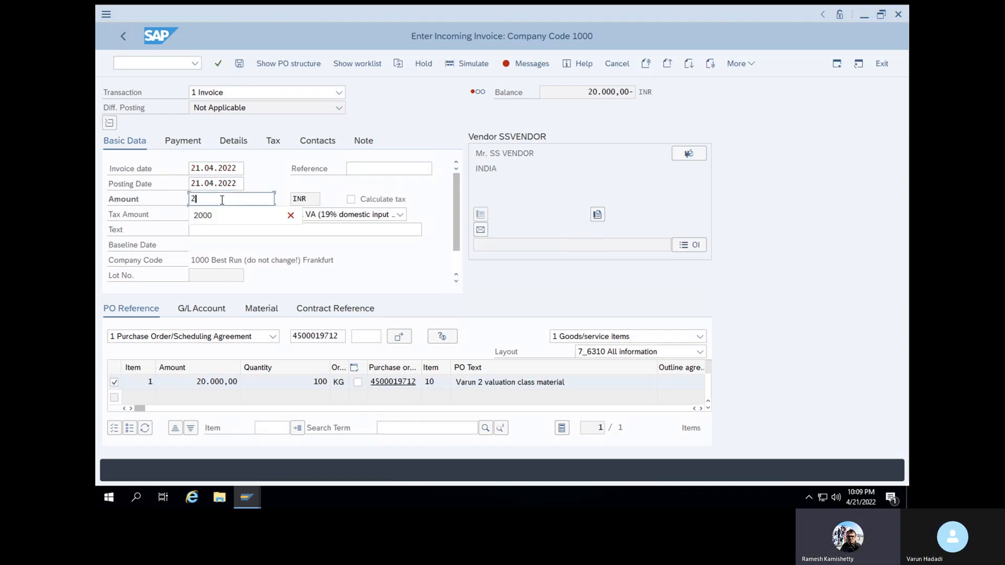
type("0000")
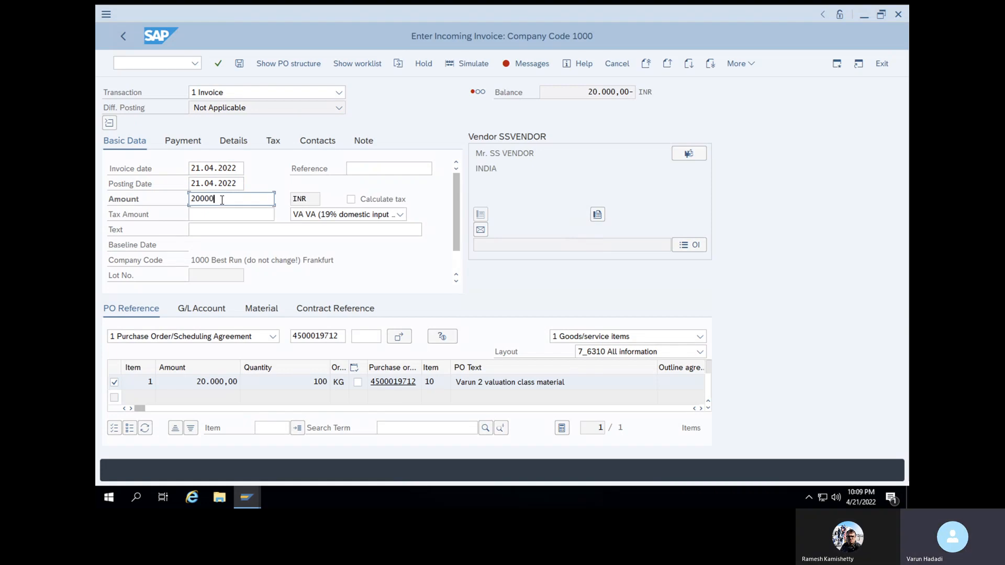
key("Return")
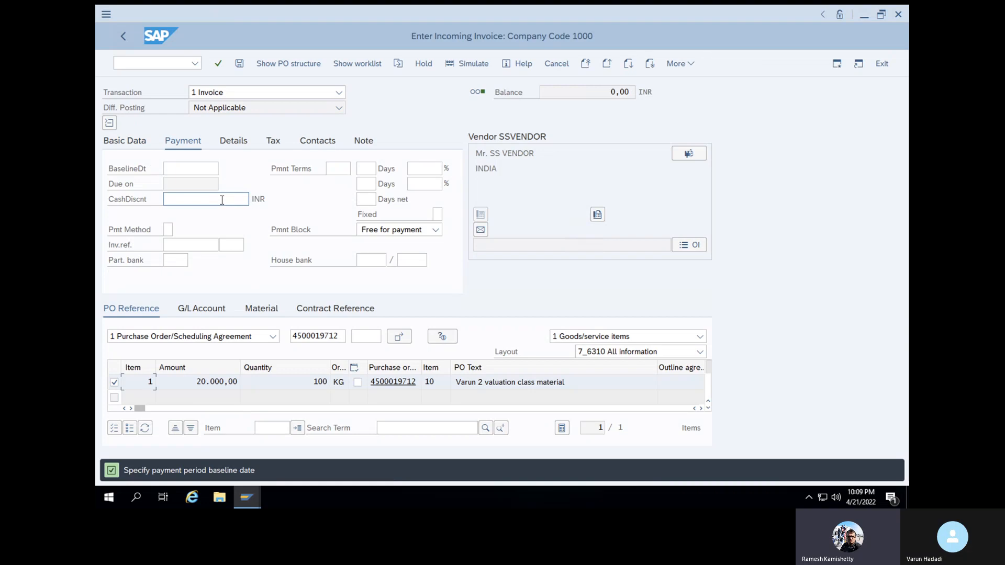
left_click(461, 68)
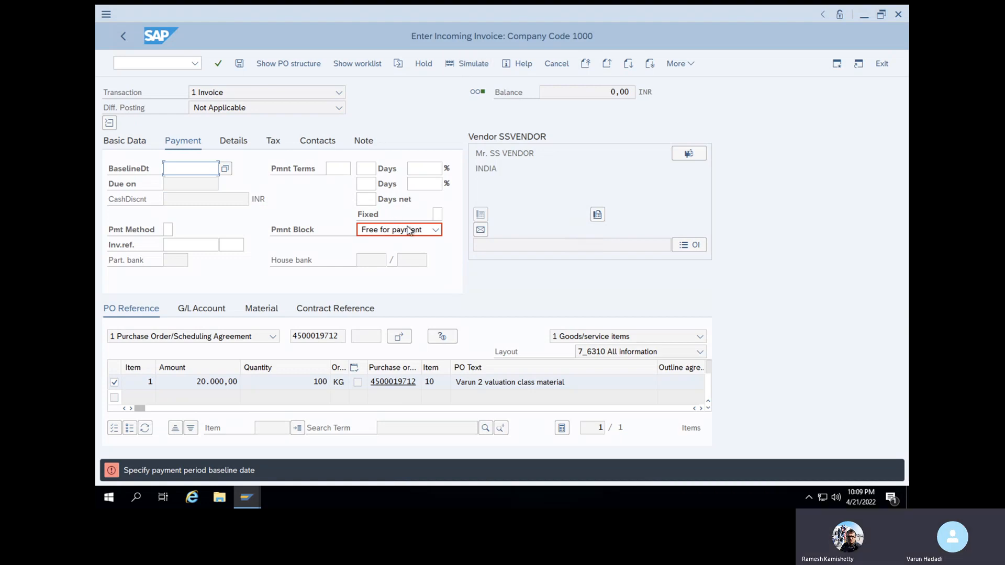
key("F4")
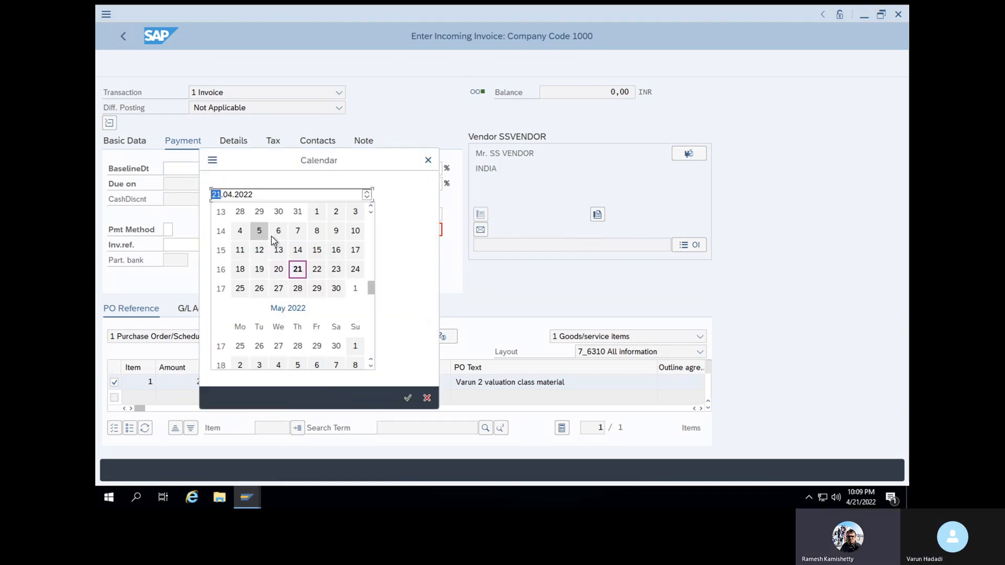
double_click(296, 294)
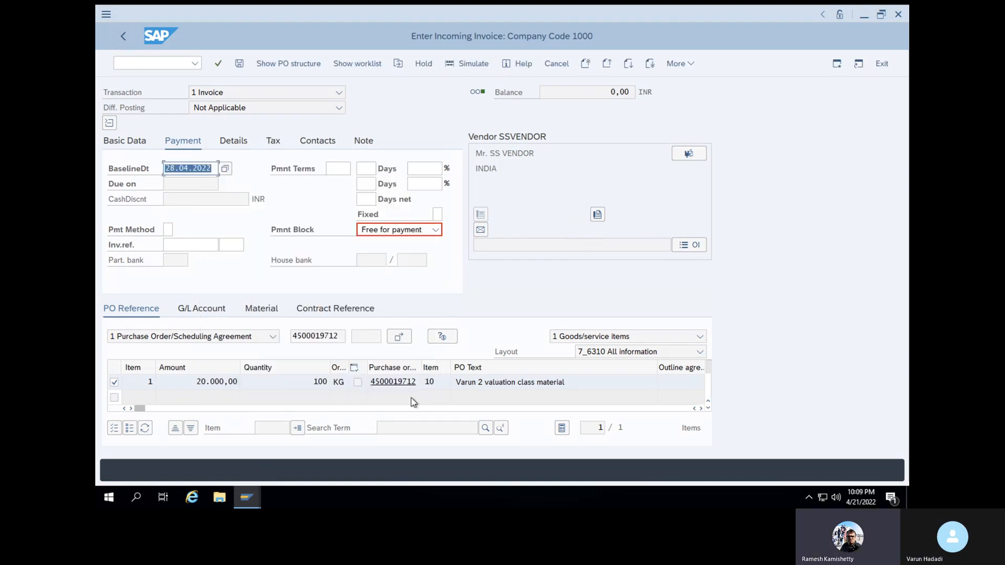
left_click(473, 63)
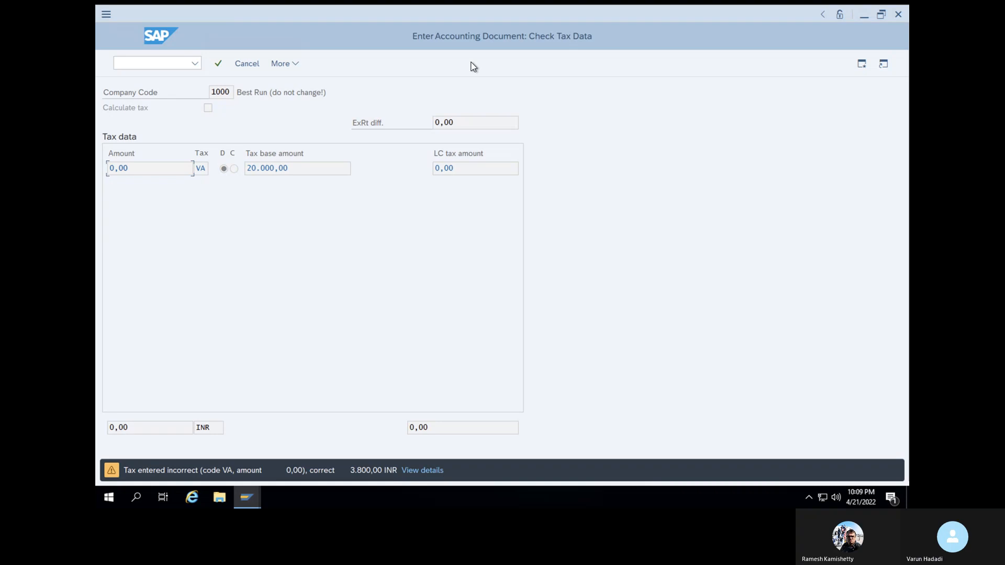
Accept the tax warnings and post the 20.000,00 INR invoice
key("Return")
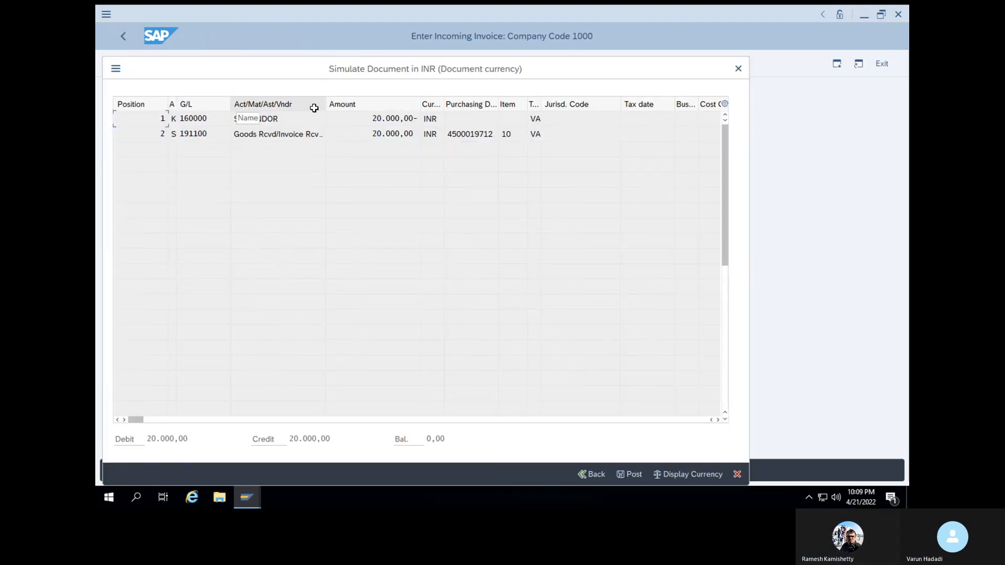
left_click(630, 474)
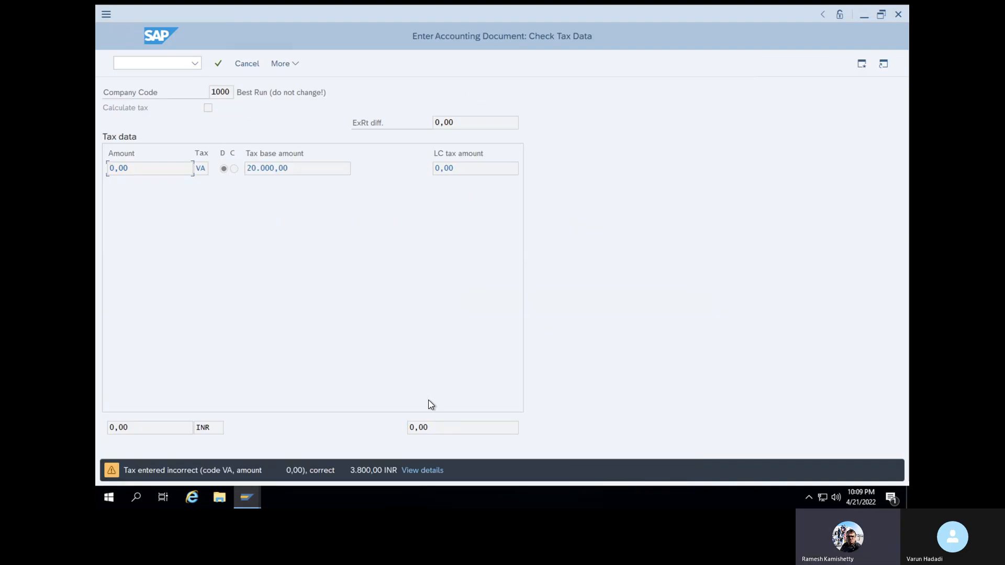
key("Return")
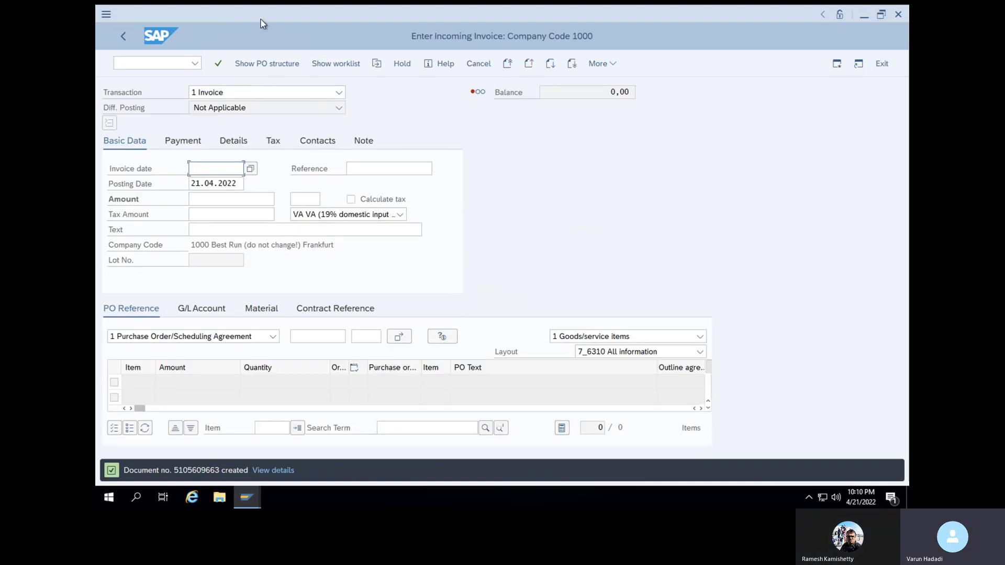
left_click(183, 64)
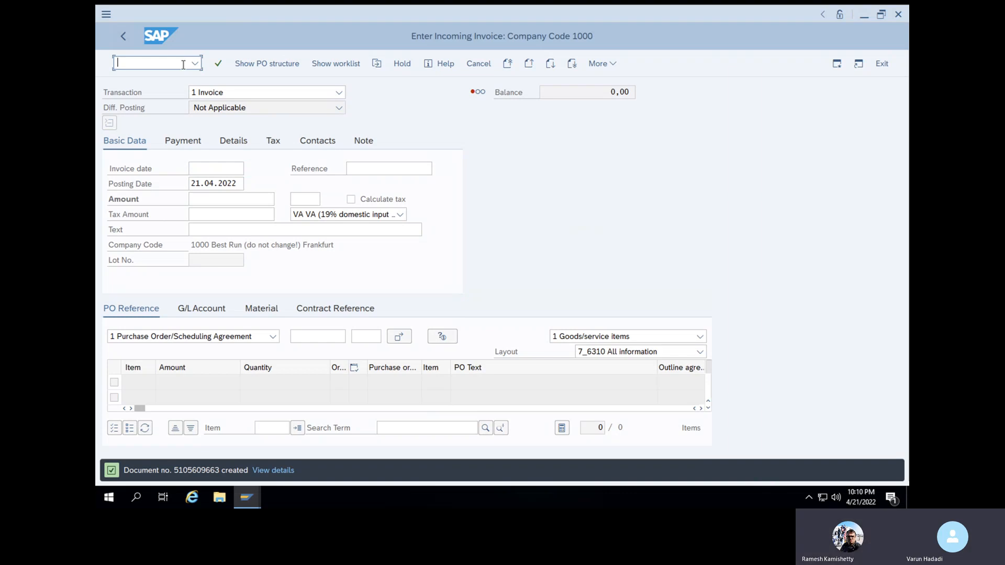
type("/NME23N")
key("Return")
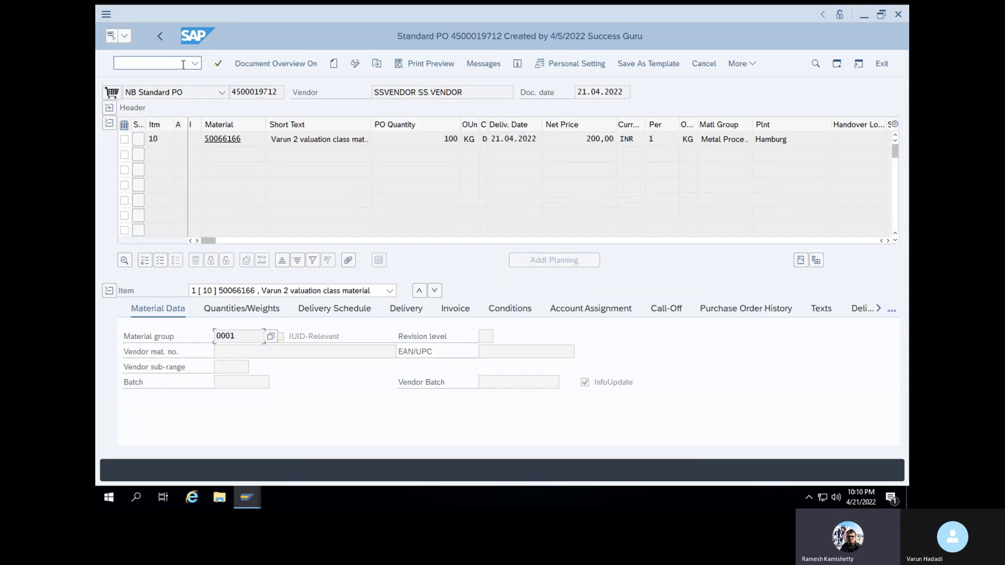
left_click(742, 310)
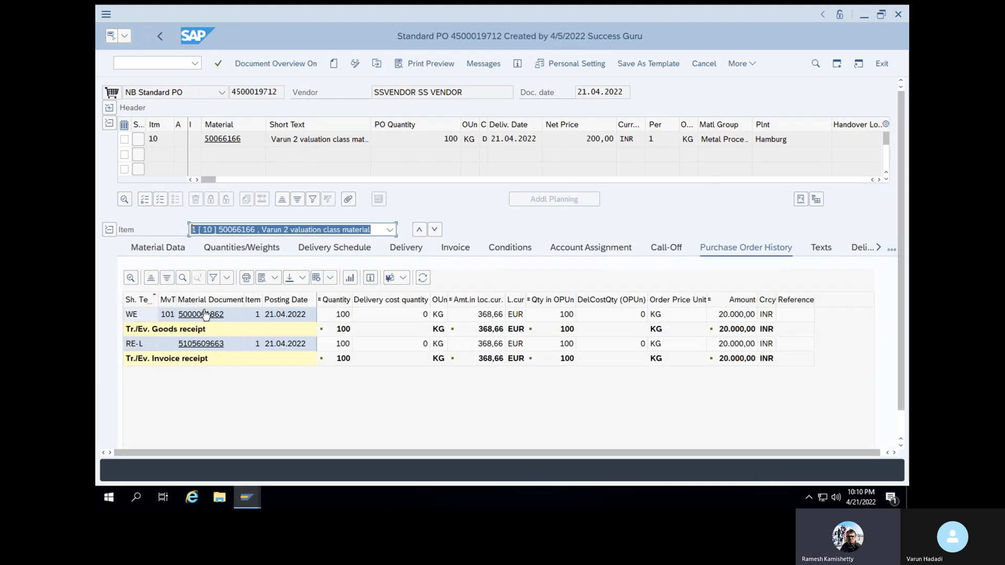
left_click(203, 344)
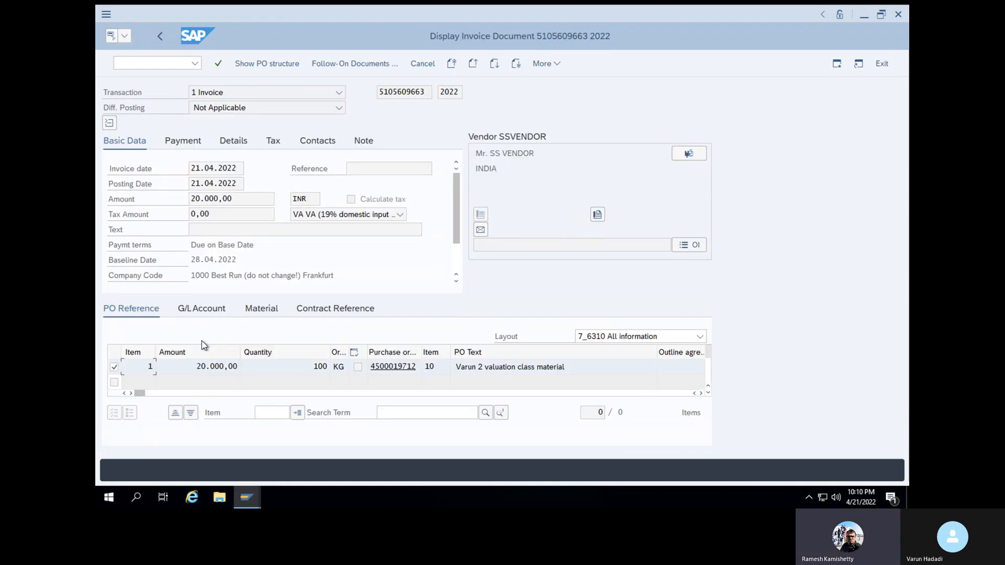
left_click(368, 62)
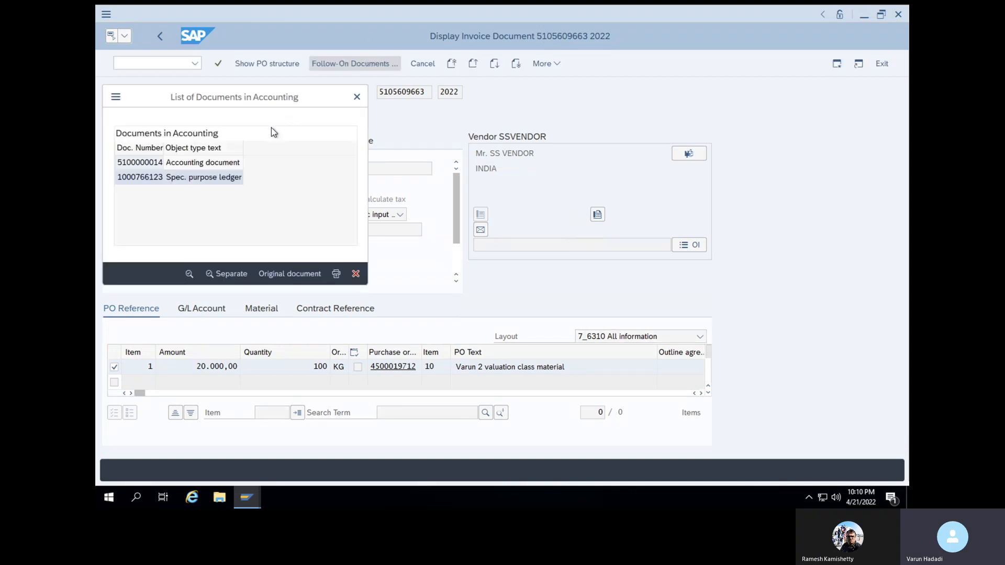
double_click(228, 164)
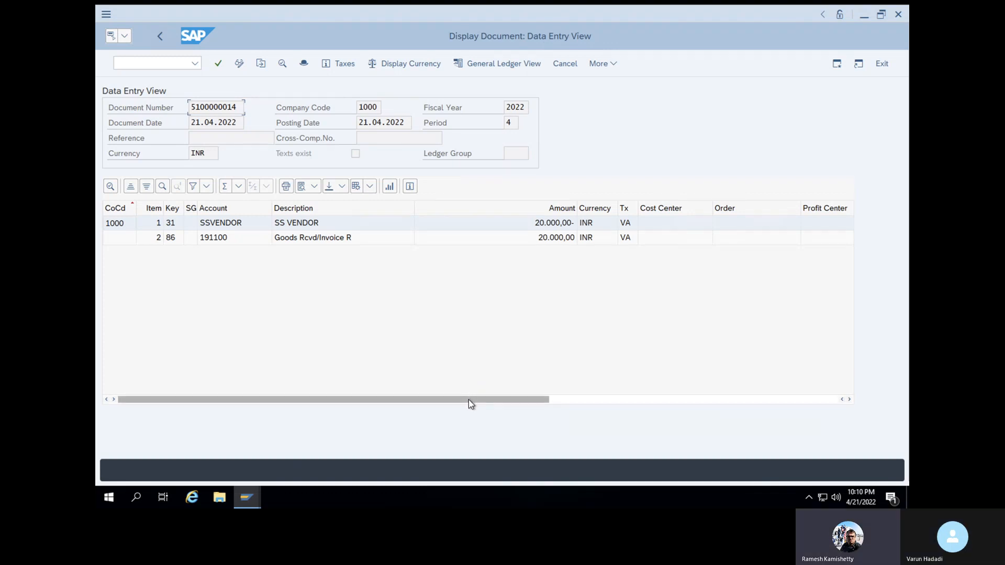
left_click_drag(469, 400, 826, 401)
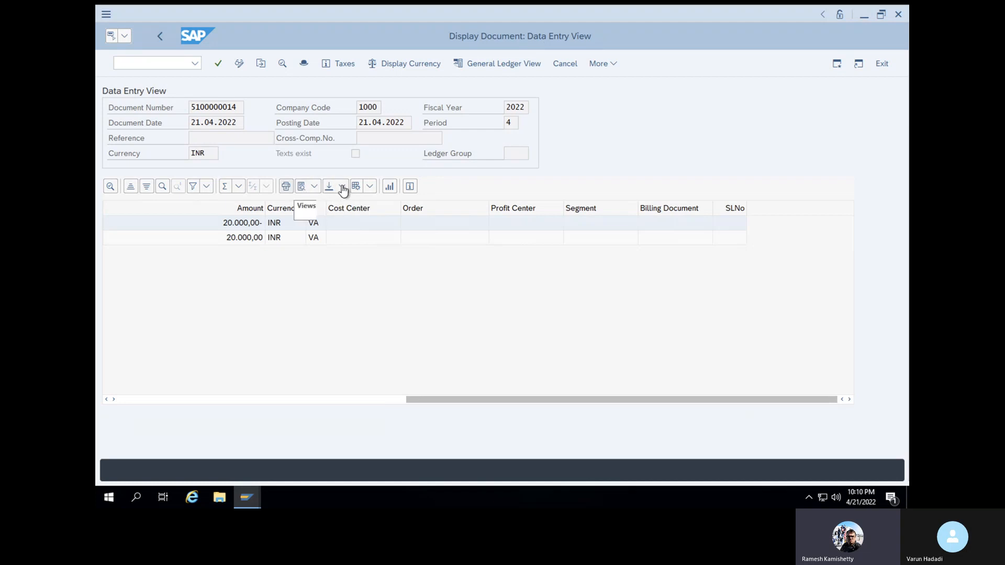
left_click(370, 187)
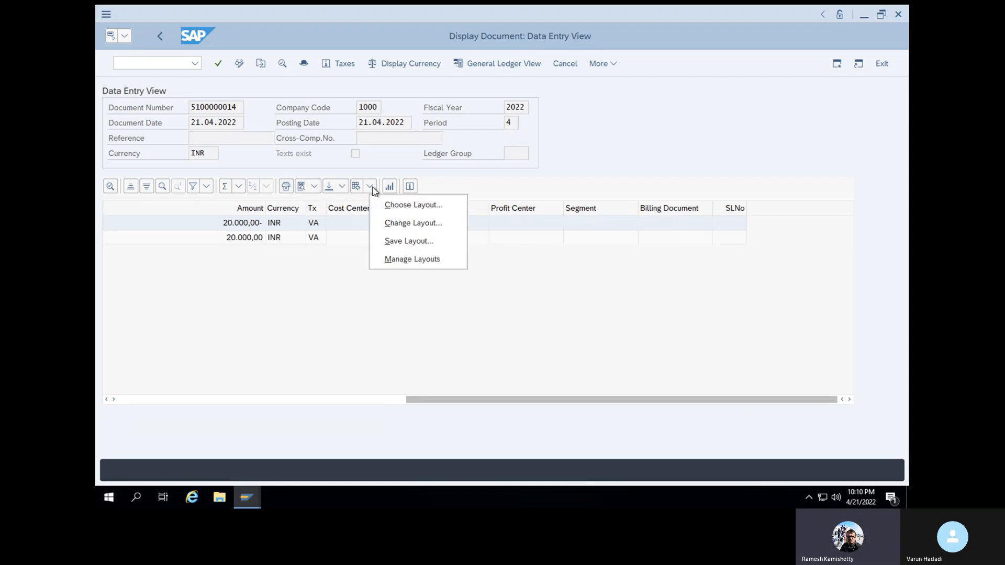
left_click(396, 222)
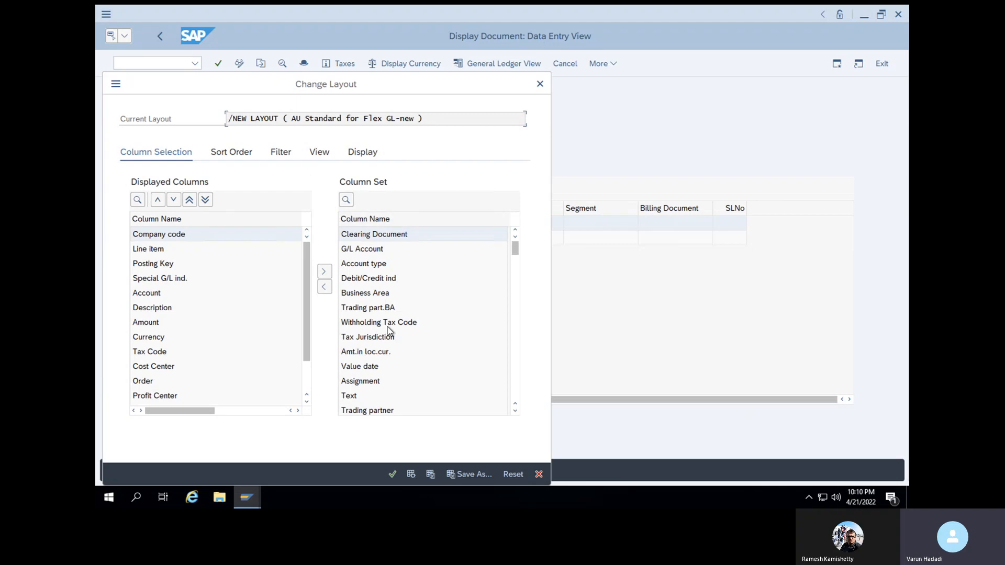
left_click_drag(515, 250, 524, 416)
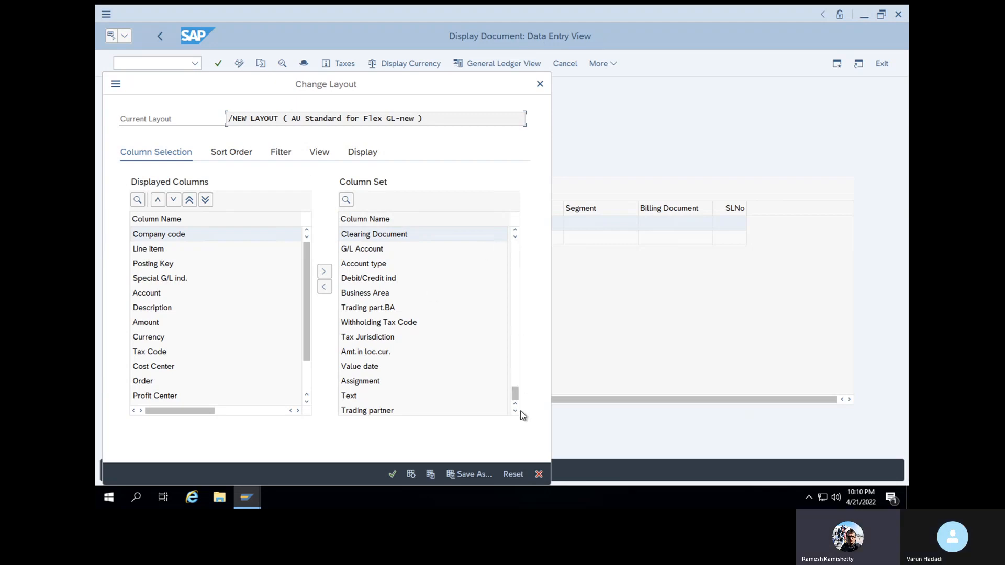
left_click(515, 232)
left_click(515, 231)
left_click(398, 249)
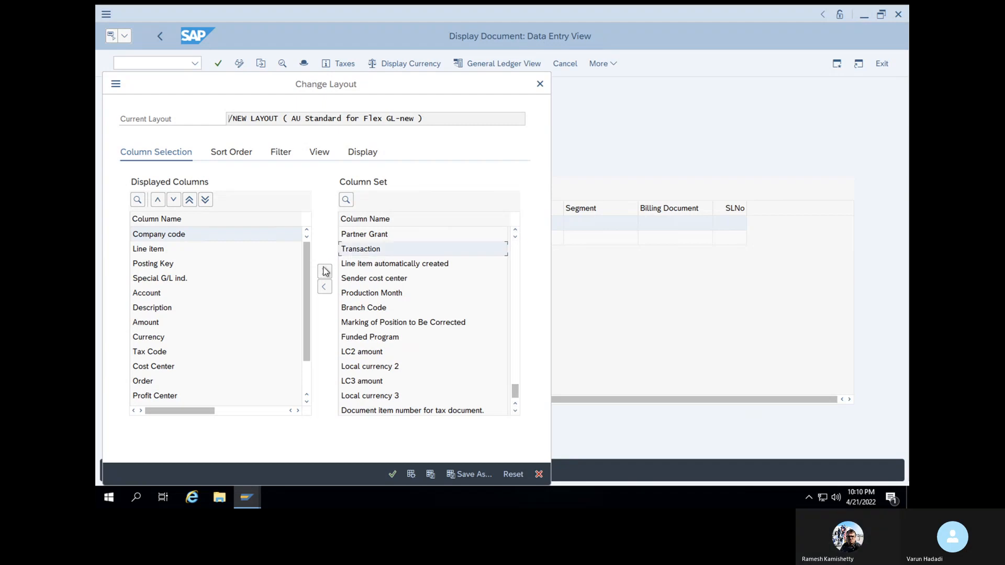
left_click(325, 286)
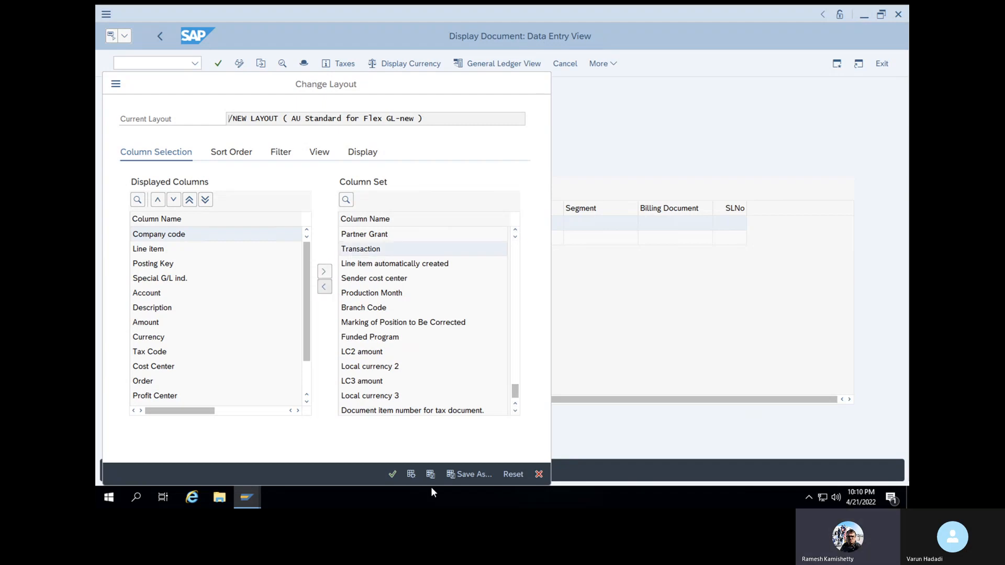
left_click(392, 474)
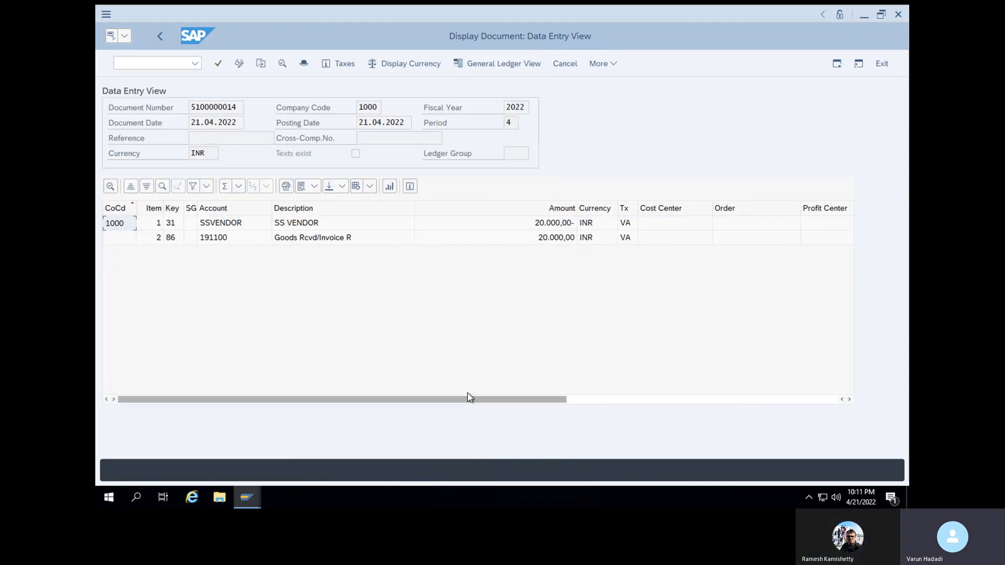
left_click_drag(468, 398, 858, 405)
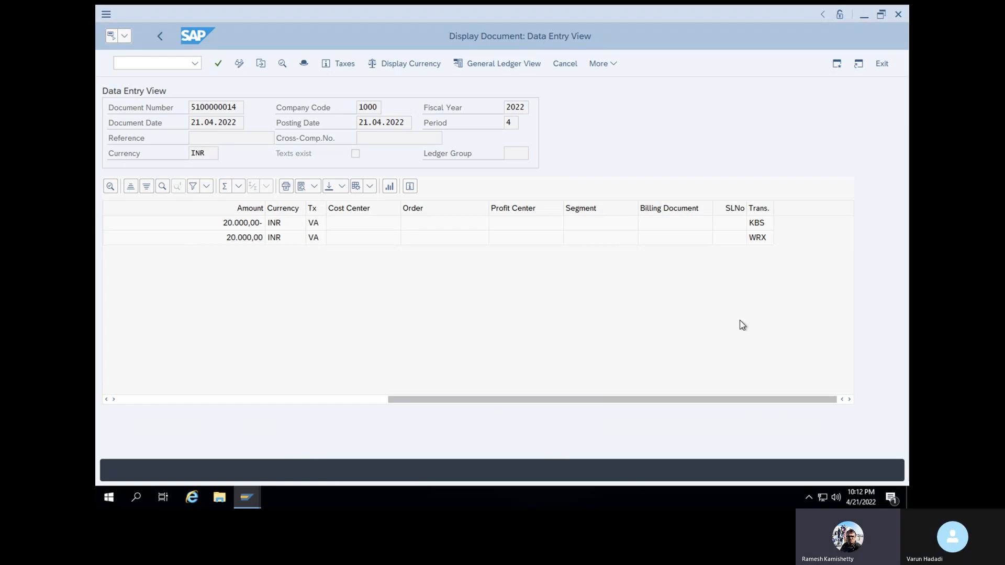
Launch MIGO with /NMIGO and switch the action to A07 Goods Issue
left_click(172, 63)
type("/N")
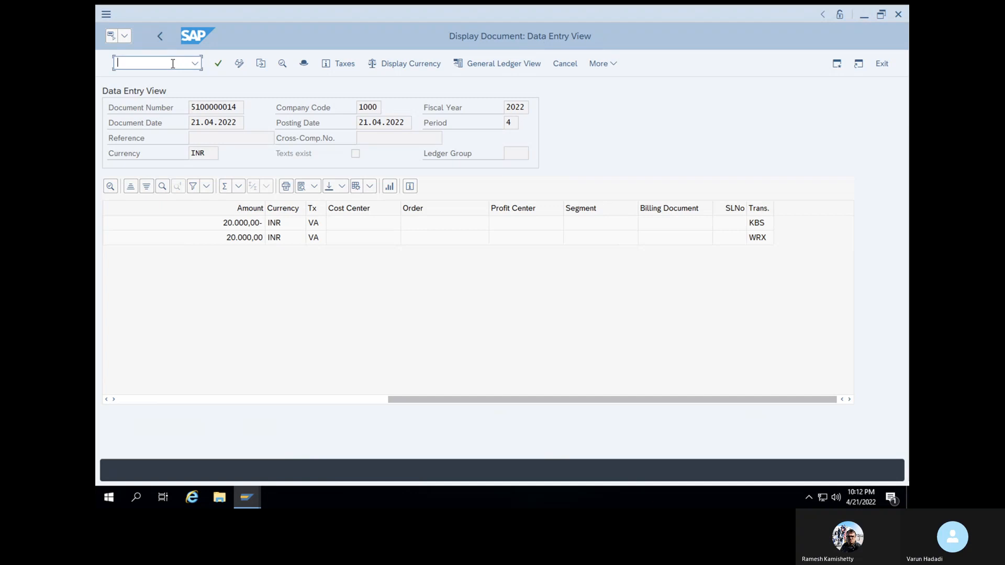
type("MIGO")
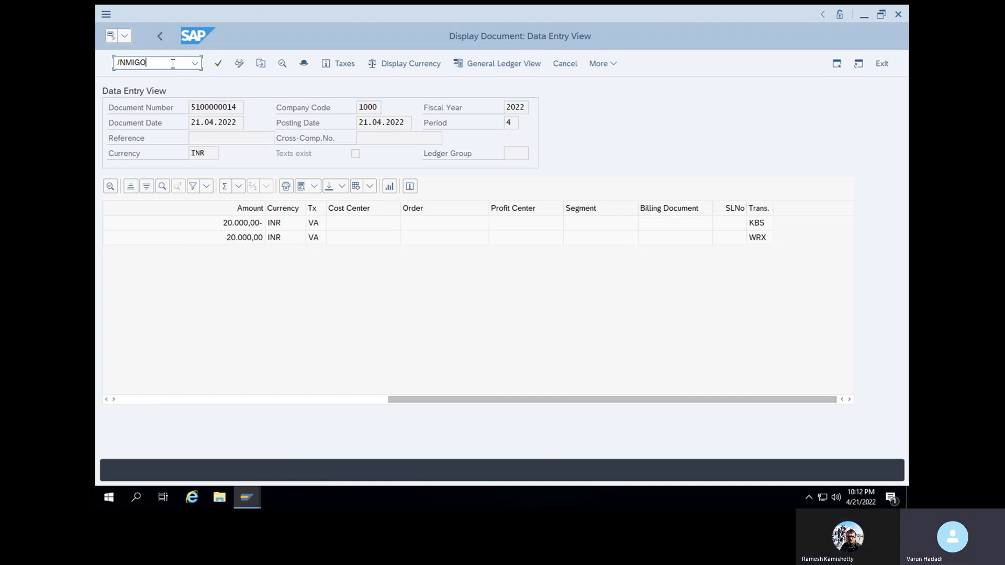
key("Return")
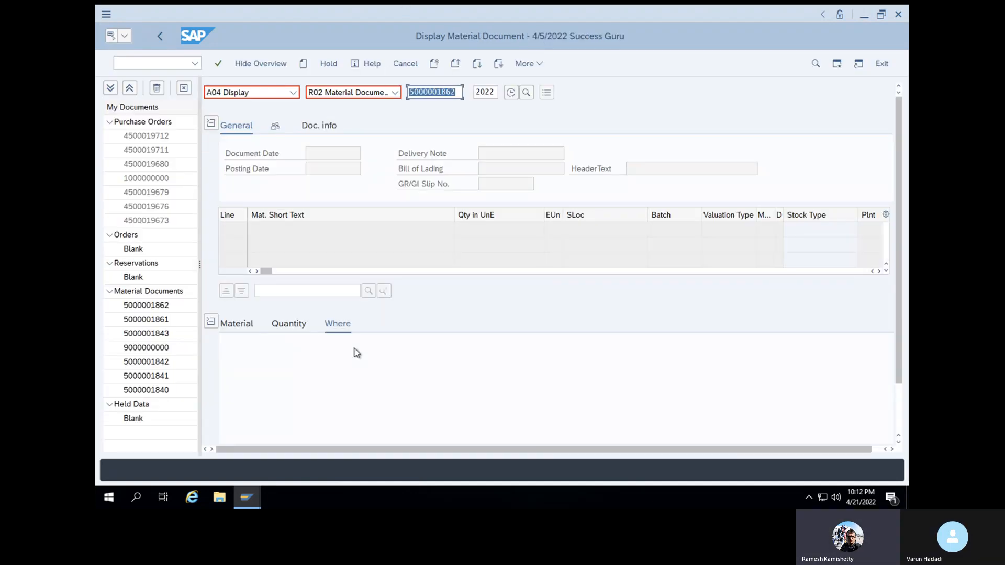
left_click(292, 93)
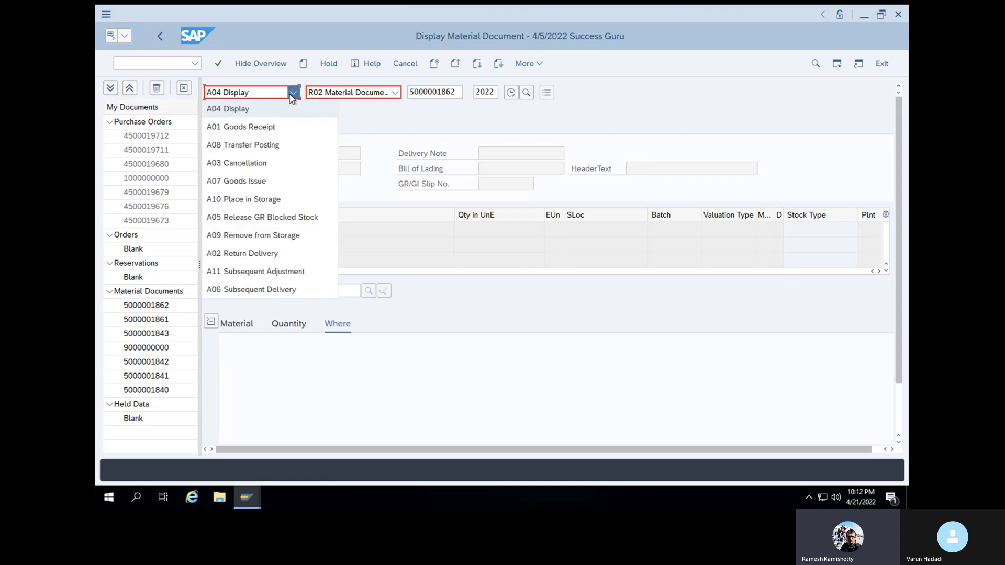
left_click(266, 183)
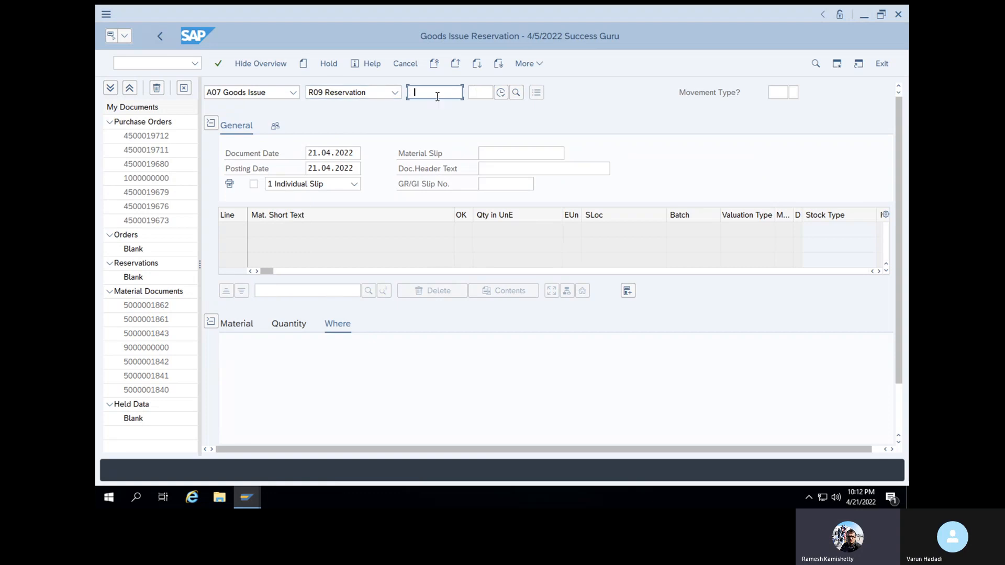
Set the reference to R10 Other for movement type 201 and view the item's Material details
left_click(395, 92)
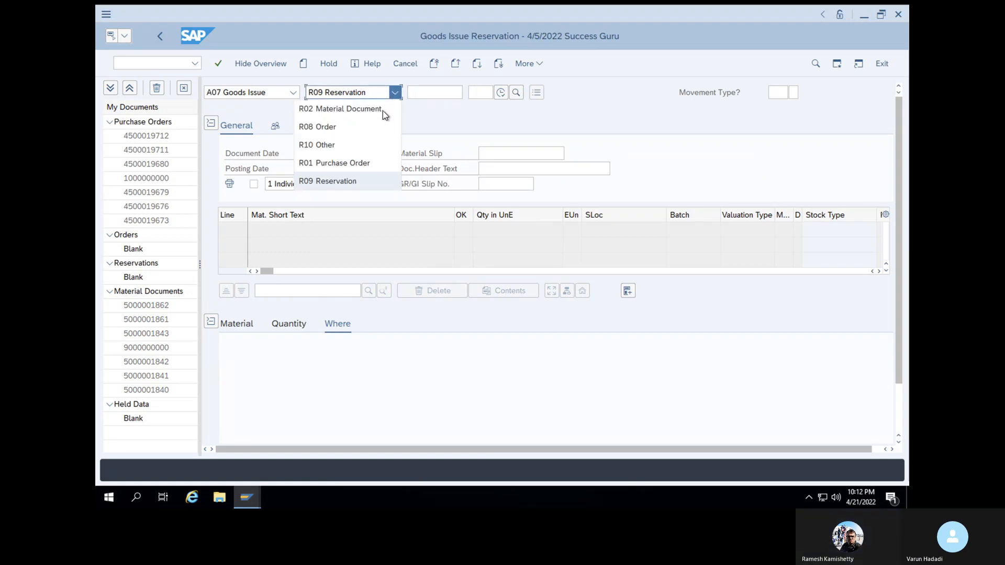
left_click(359, 145)
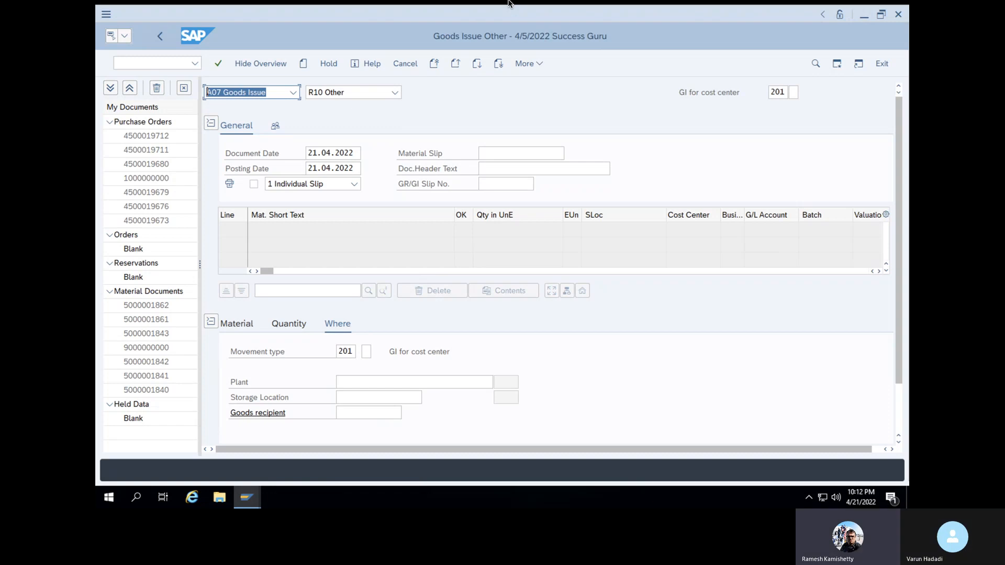
left_click(243, 329)
left_click(377, 349)
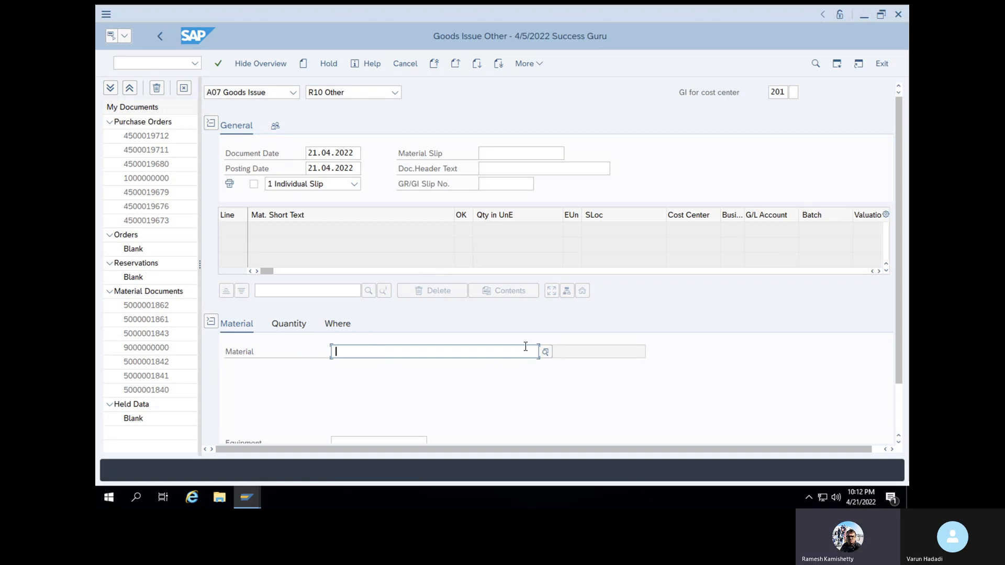
left_click(157, 64)
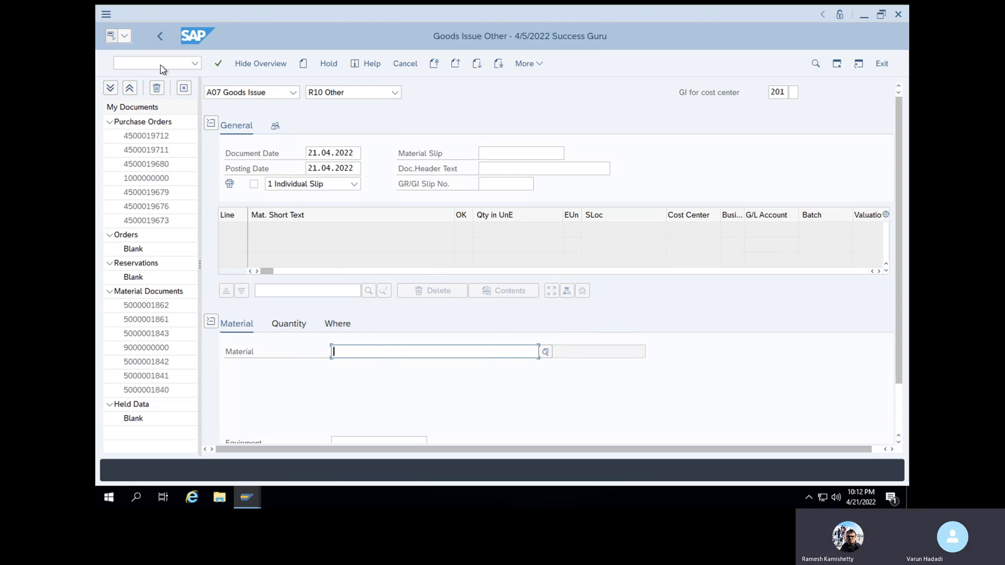
type("/N")
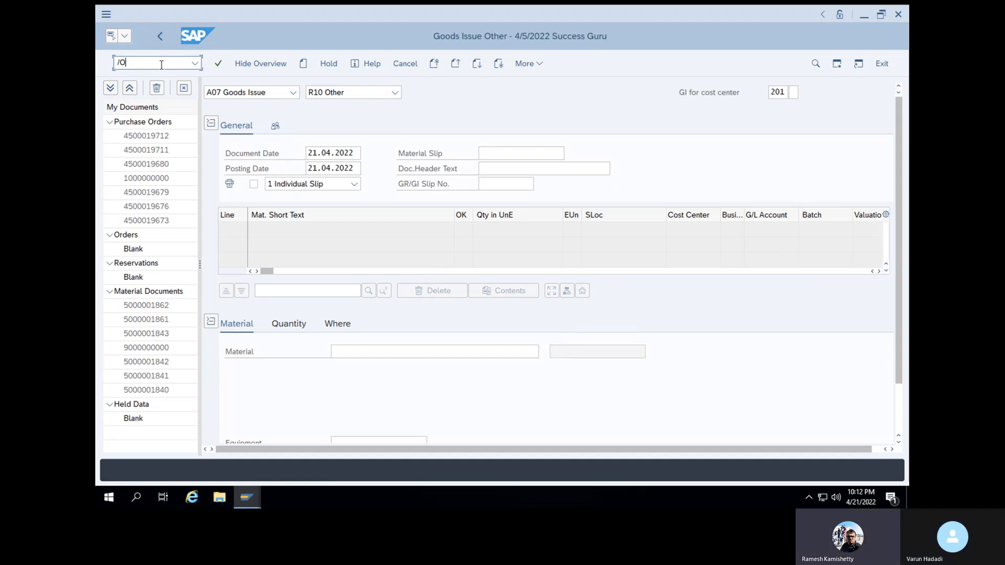
Run MM60 with Material cleared and Created by taken from recent entries
key("Return")
left_click(348, 290)
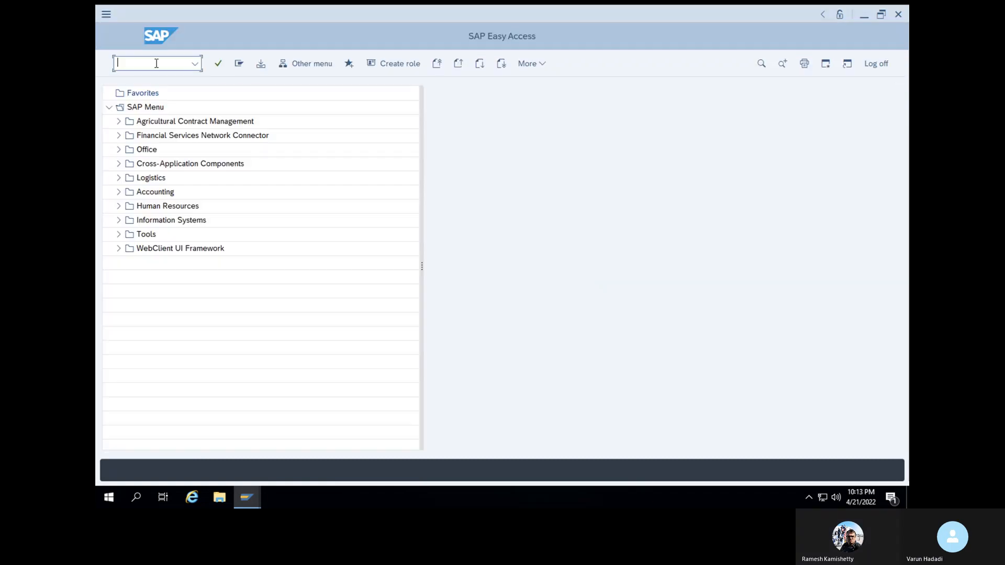
type("MM60")
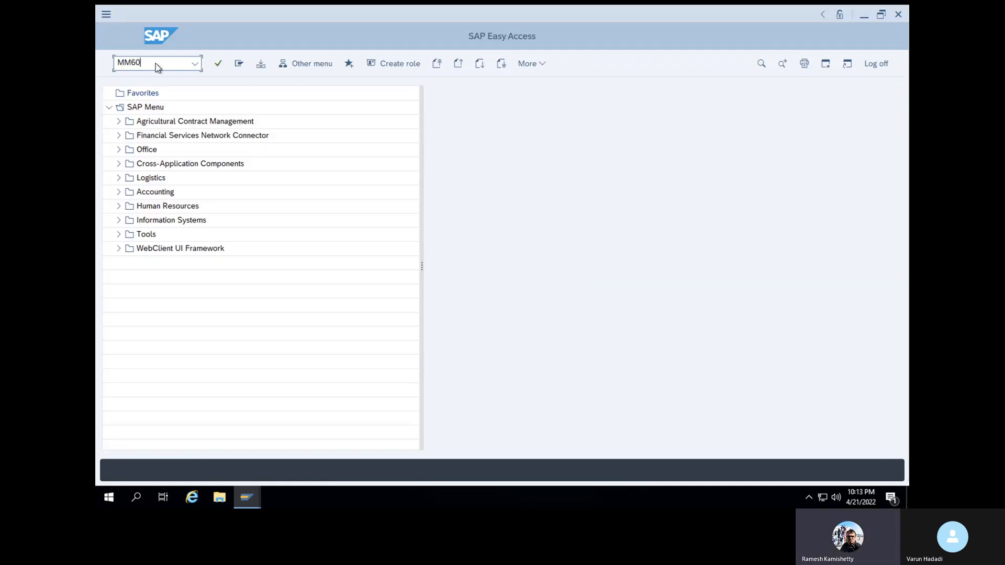
key("Return")
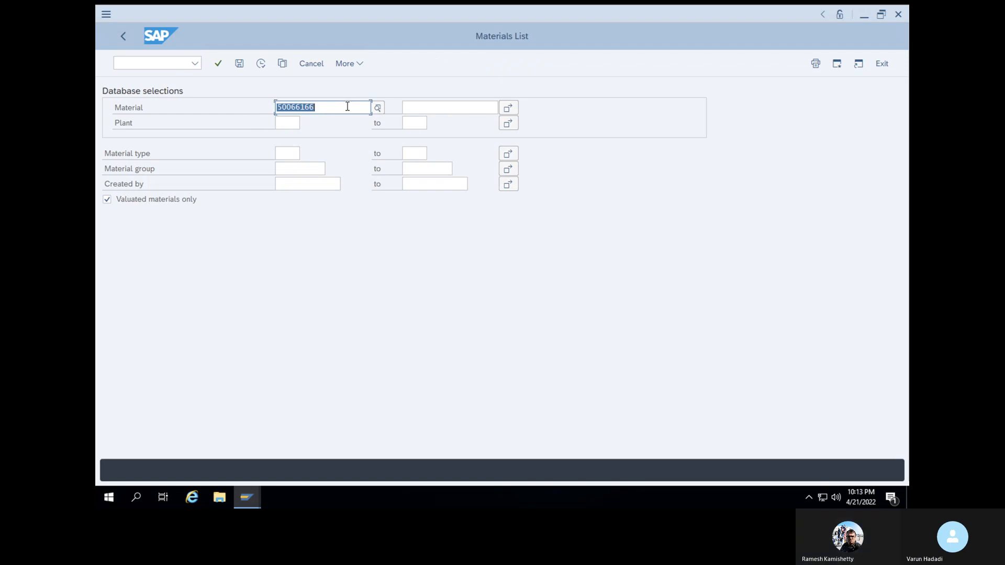
key("BackSpace")
left_click(308, 186)
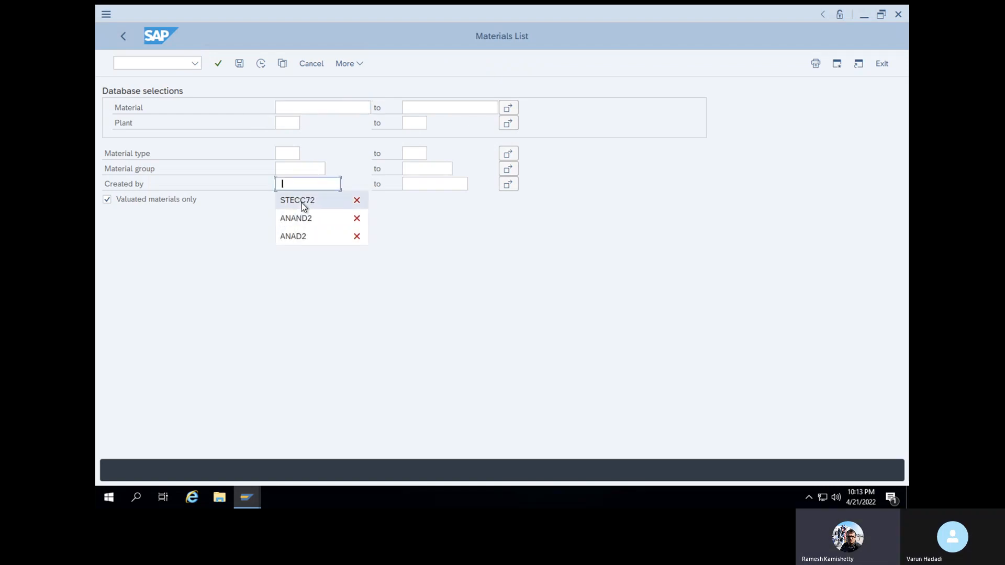
left_click(301, 201)
left_click(218, 64)
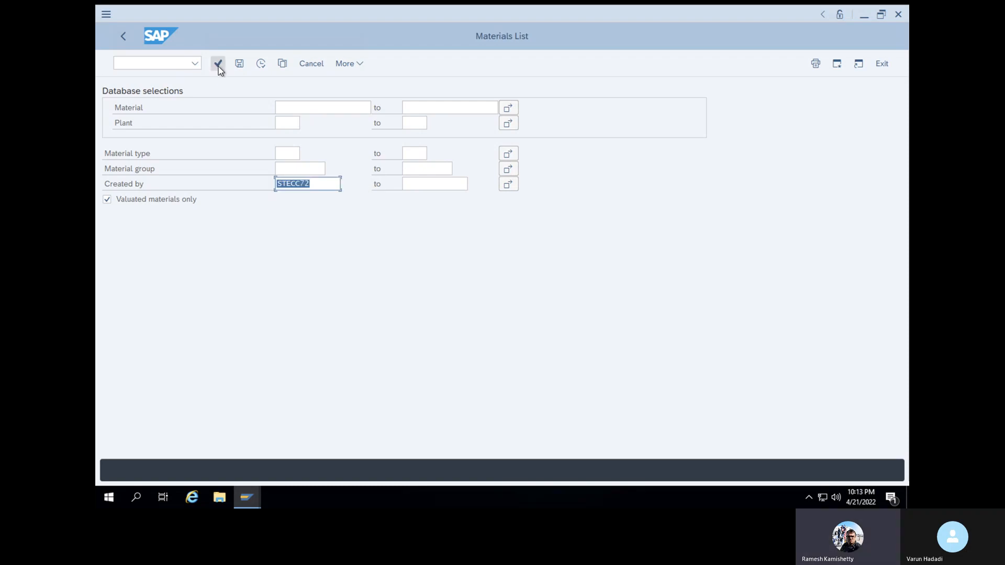
left_click(262, 63)
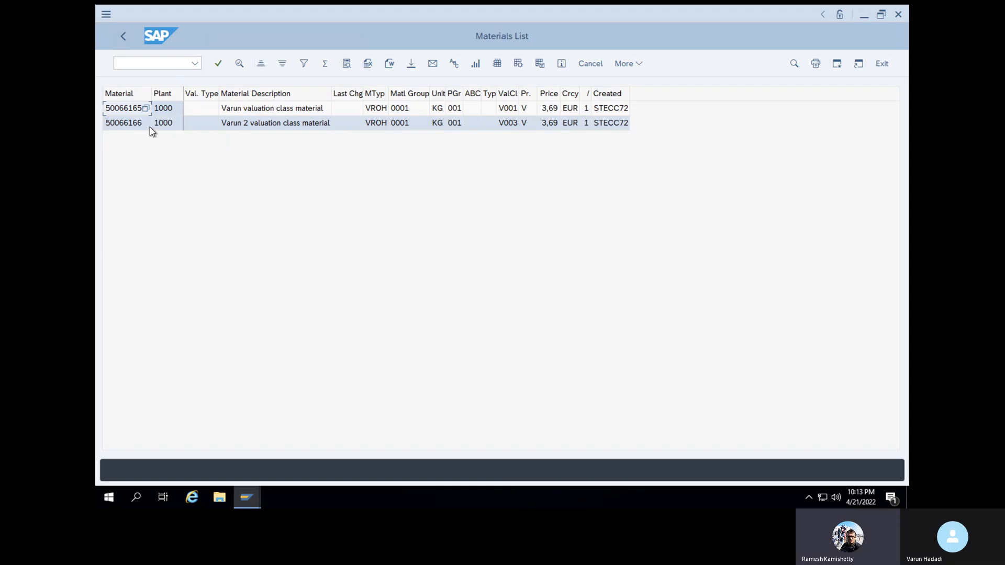
Rerun the Materials List and select and copy material 50066166's row
left_click(141, 127)
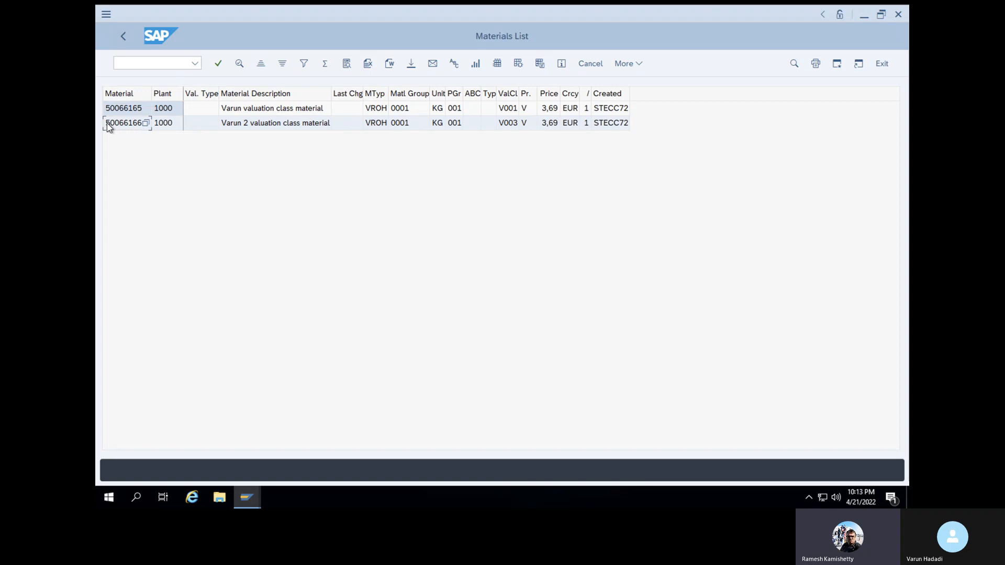
left_click(108, 126)
left_click(134, 123)
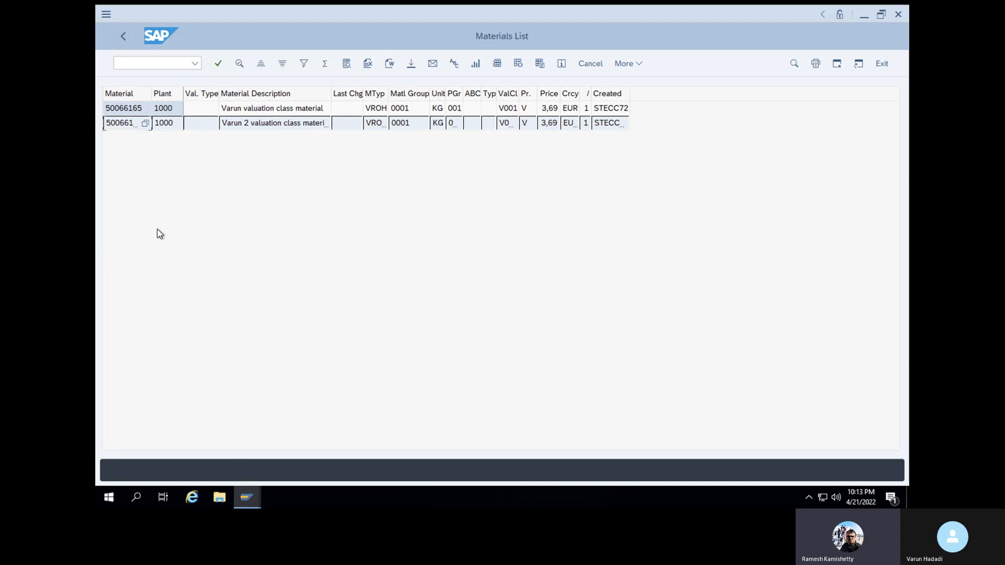
key("F3")
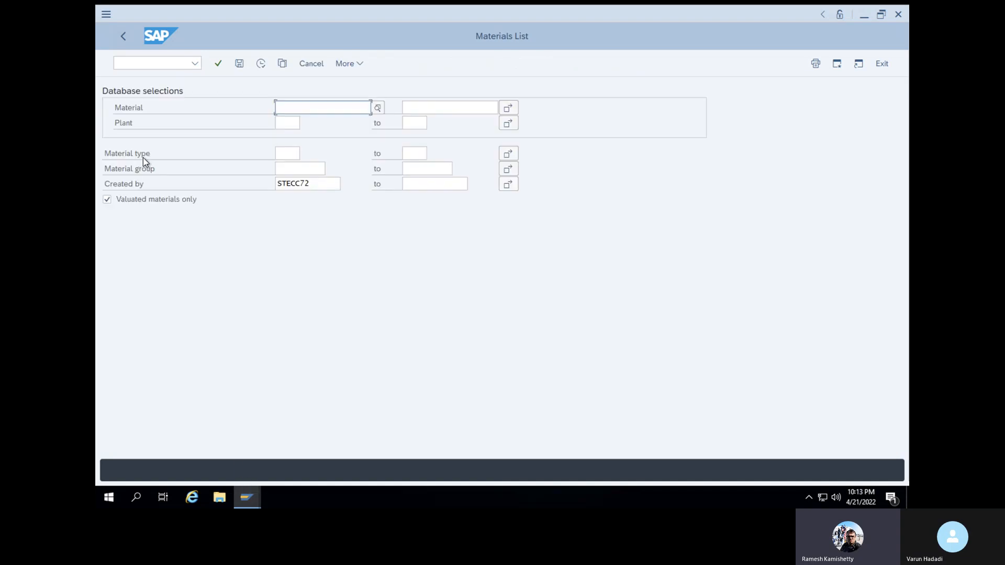
left_click(261, 63)
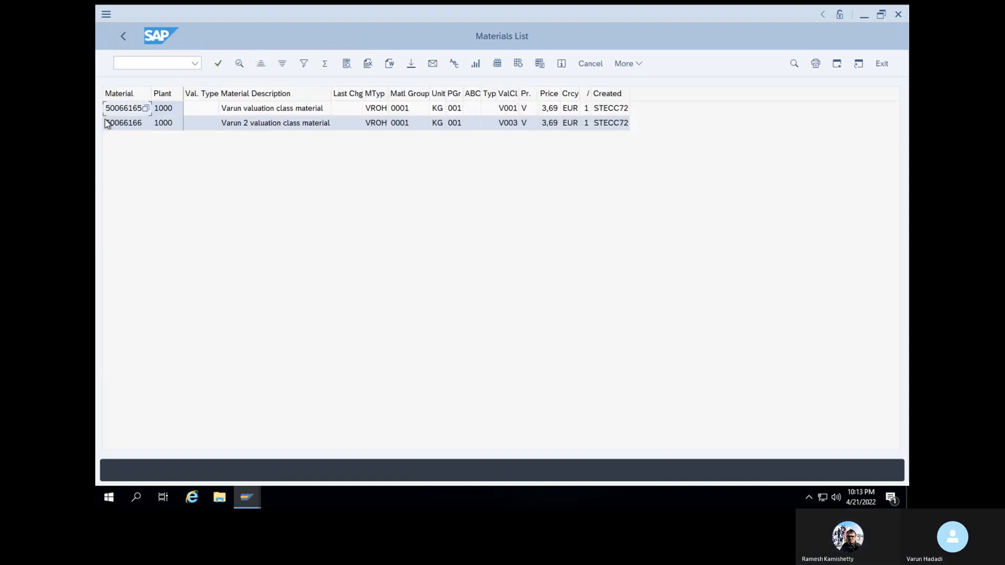
left_click(108, 125)
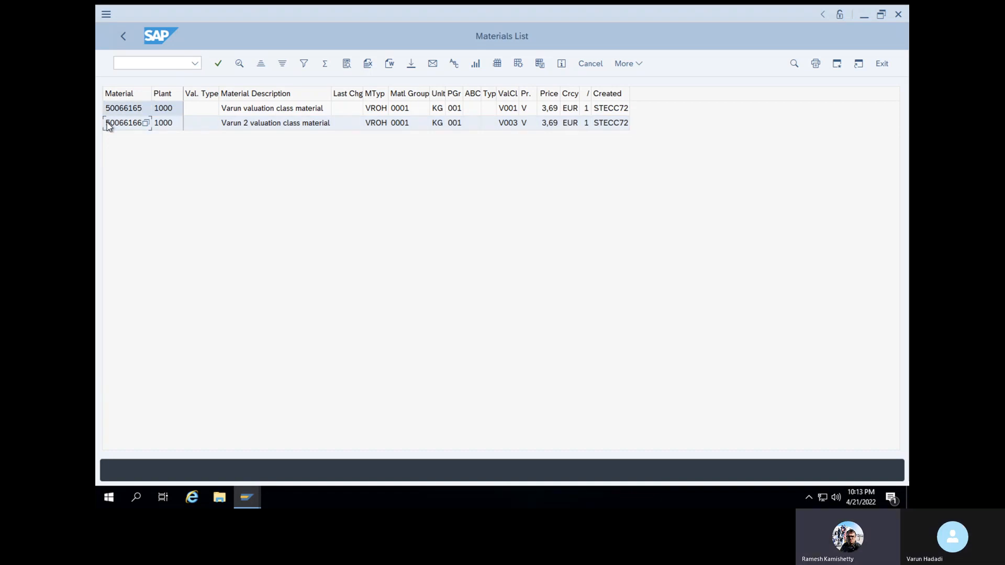
left_click(107, 124)
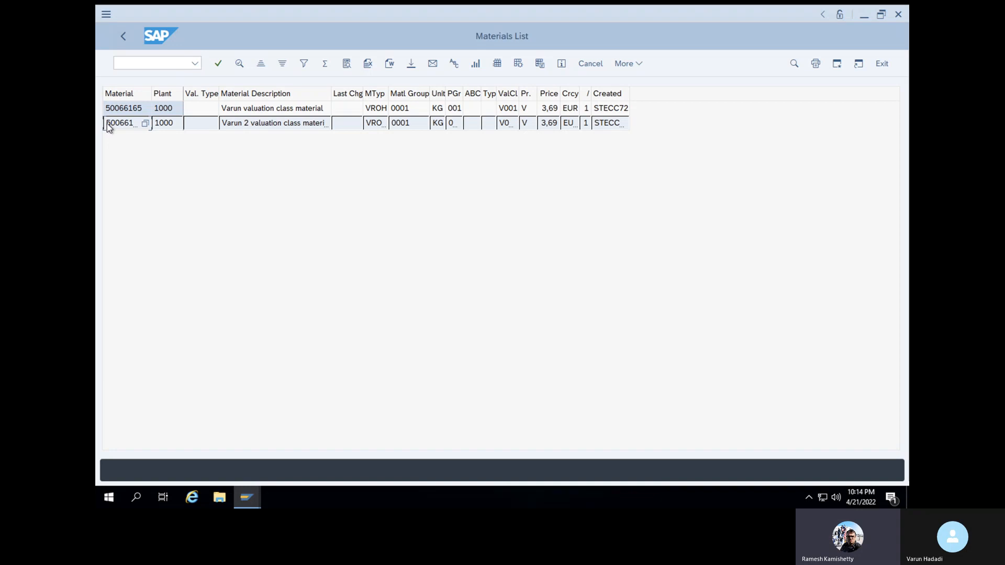
key("F3")
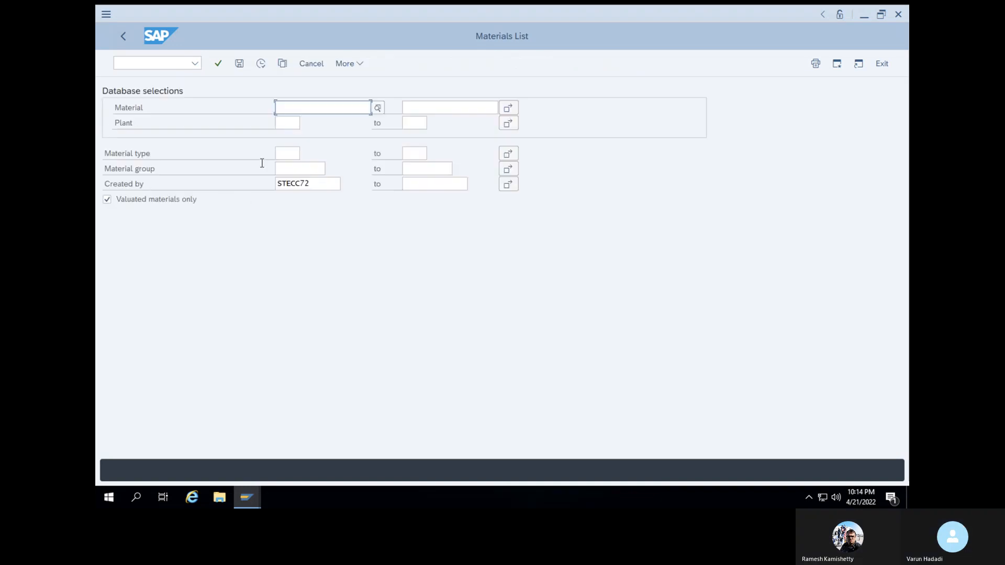
left_click(261, 63)
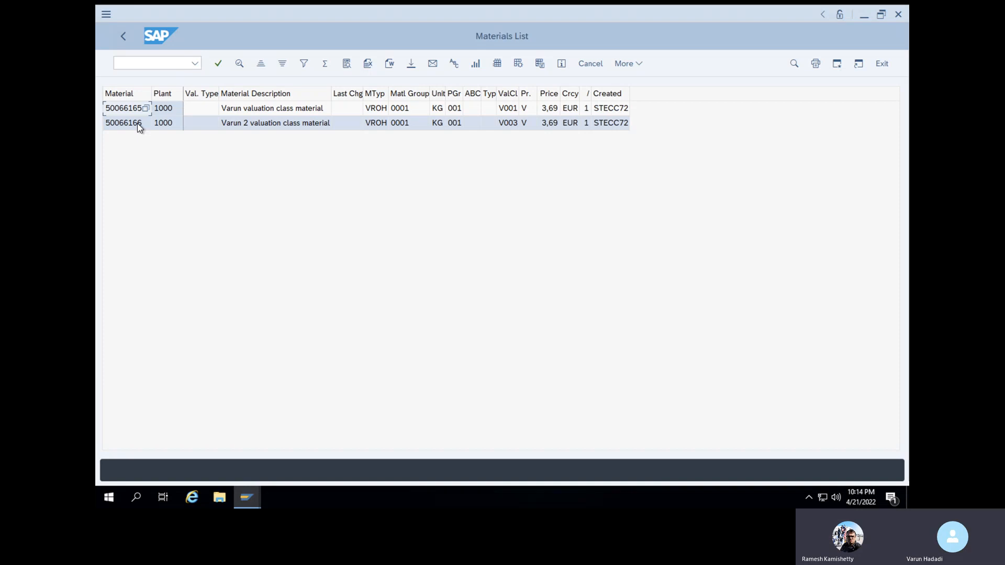
left_click(137, 123)
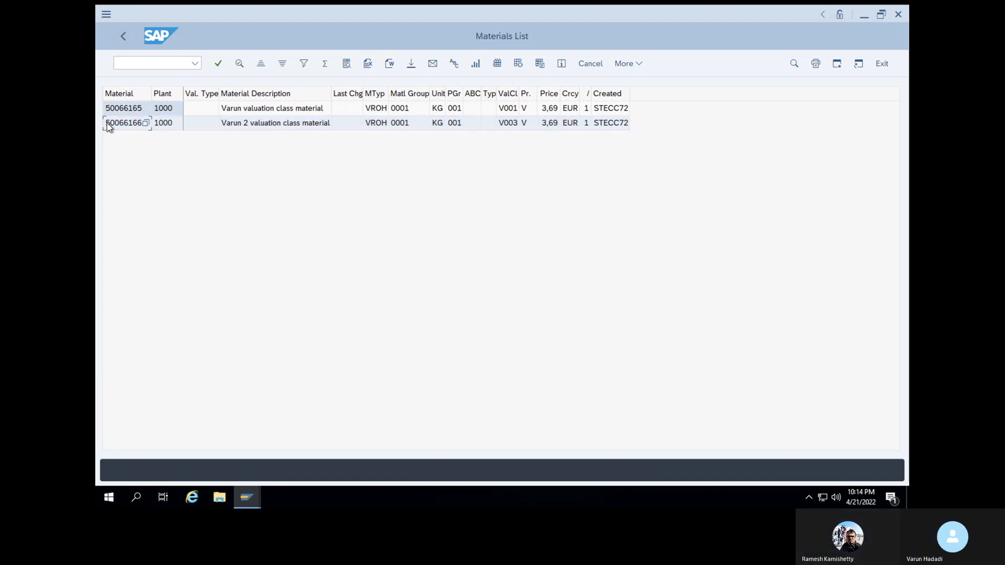
double_click(107, 123)
left_click(105, 124)
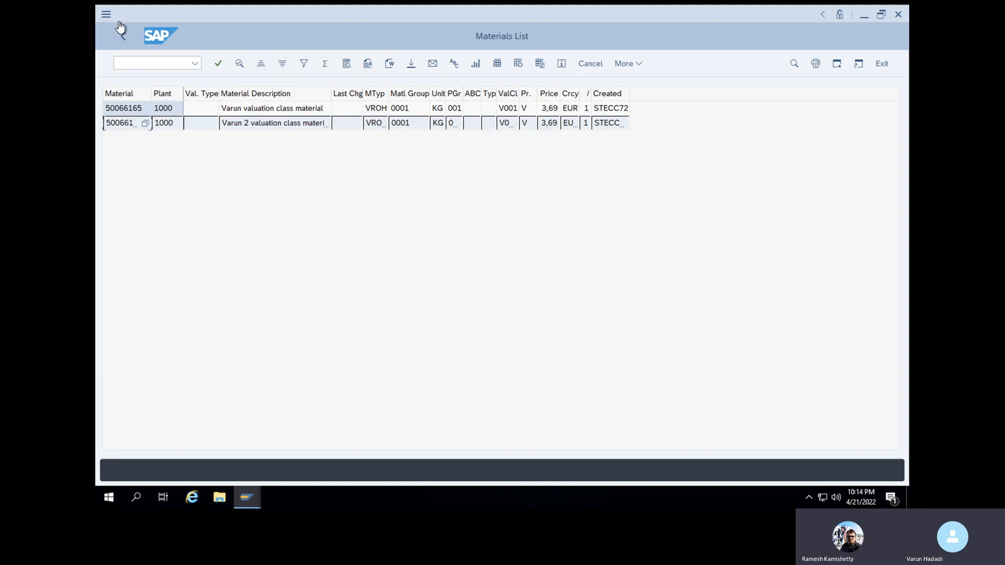
Paste the copied row into the goods issue's Material field and trim it to 50066166
mouse_move(247, 499)
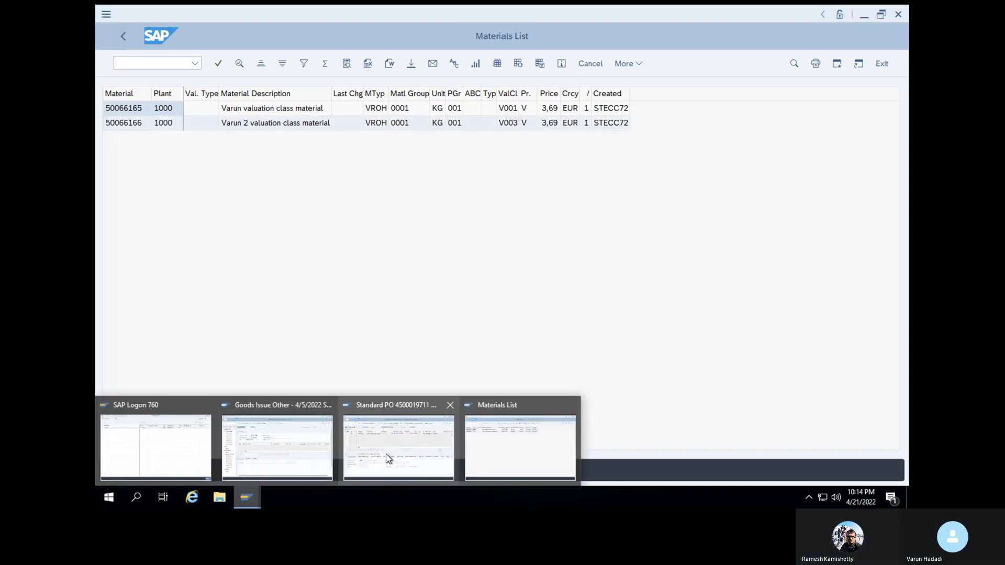
left_click(304, 453)
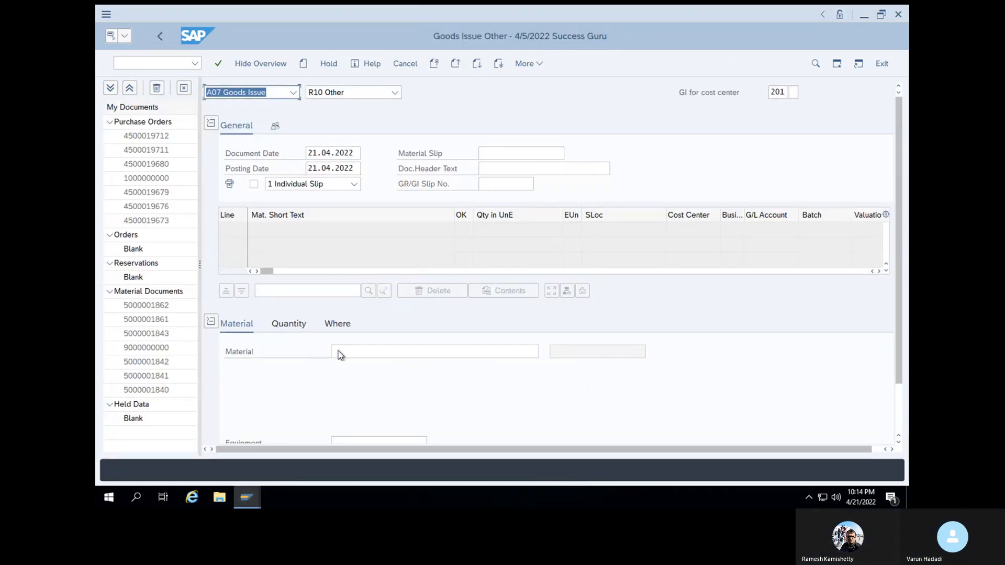
key("ctrl+v")
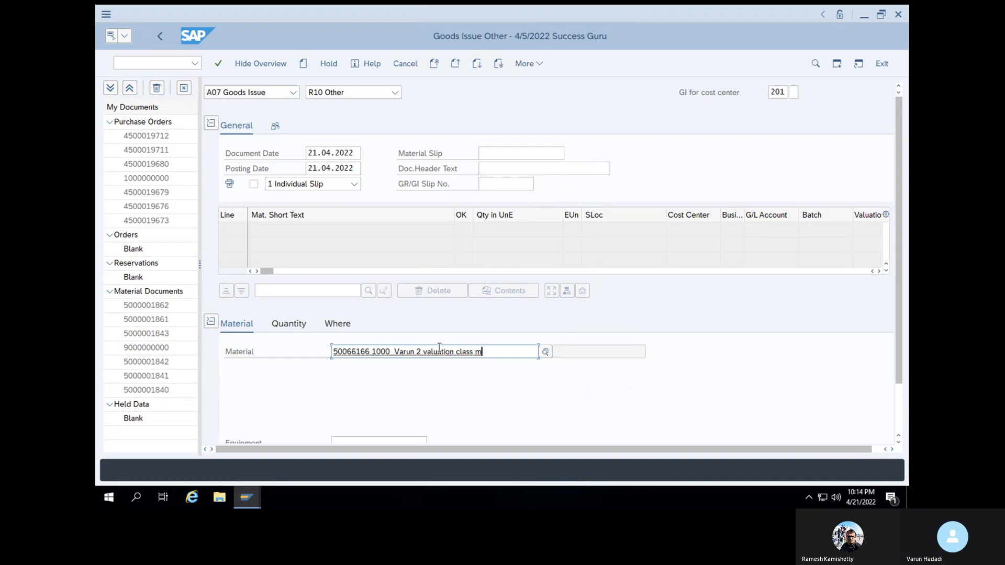
left_click_drag(489, 354, 371, 353)
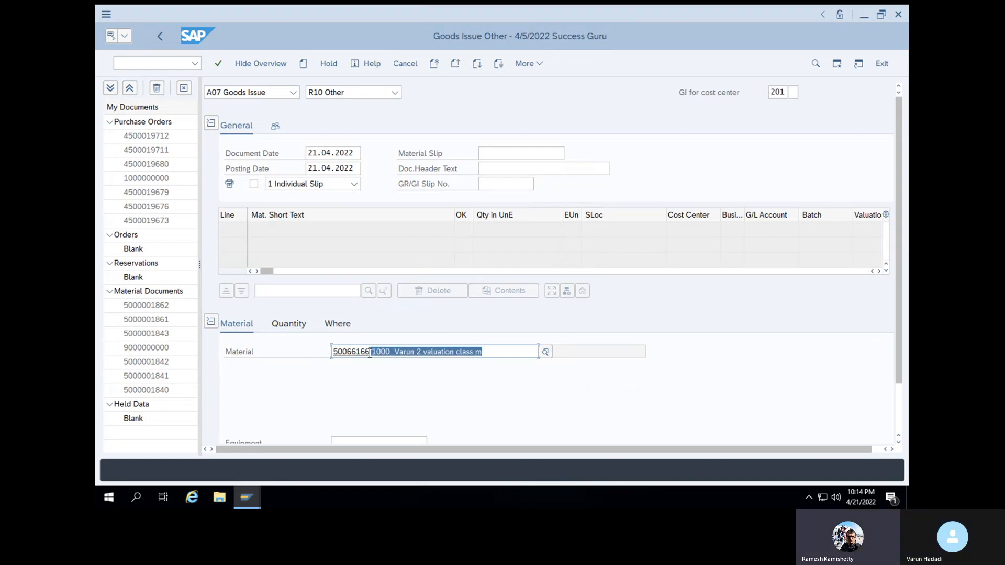
key("Delete")
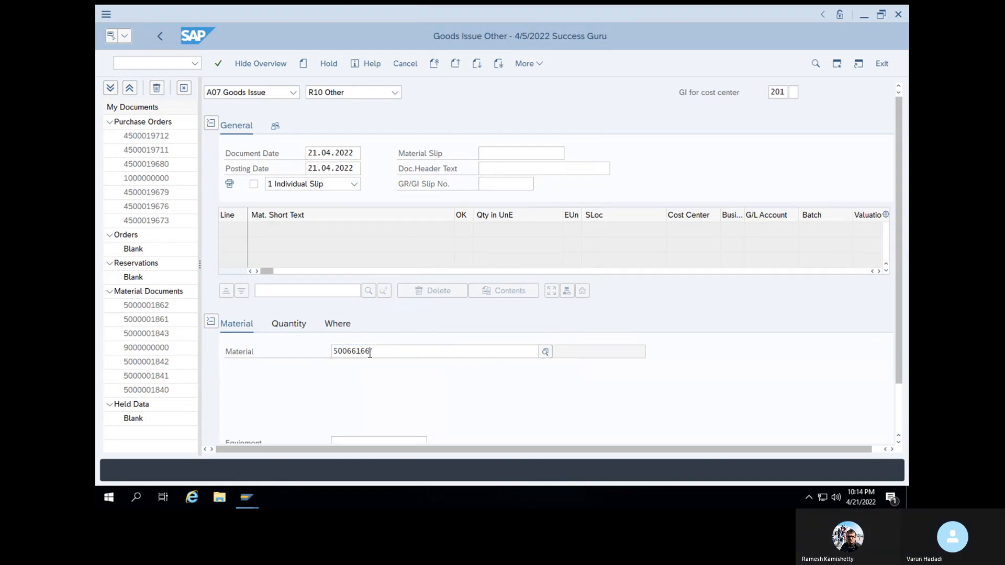
key("Return")
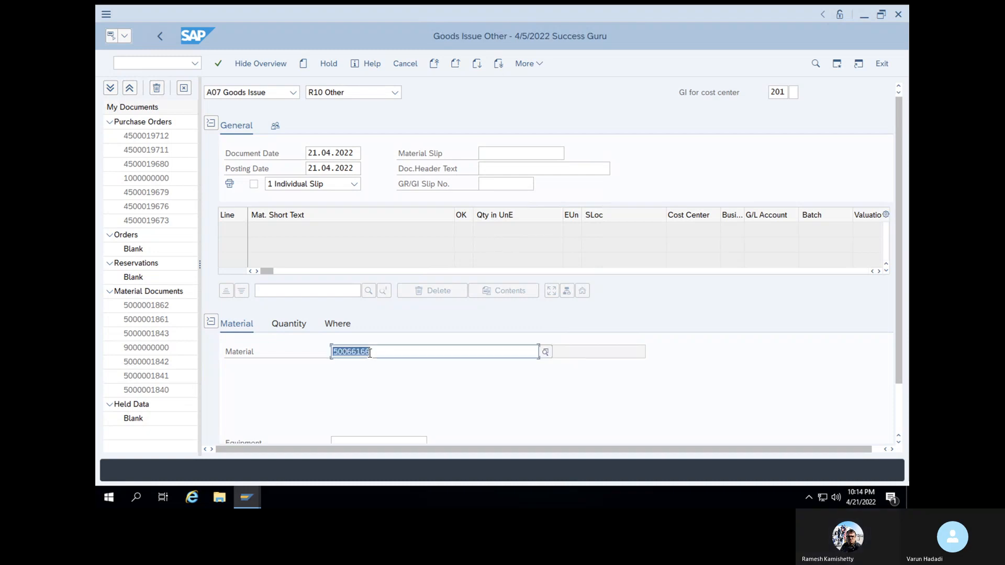
left_click(392, 352)
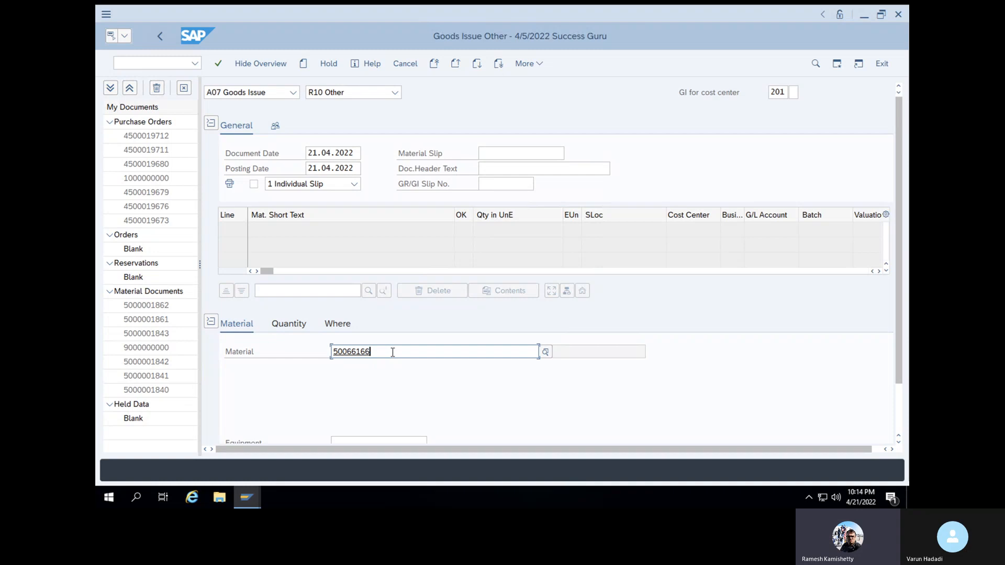
key("Return")
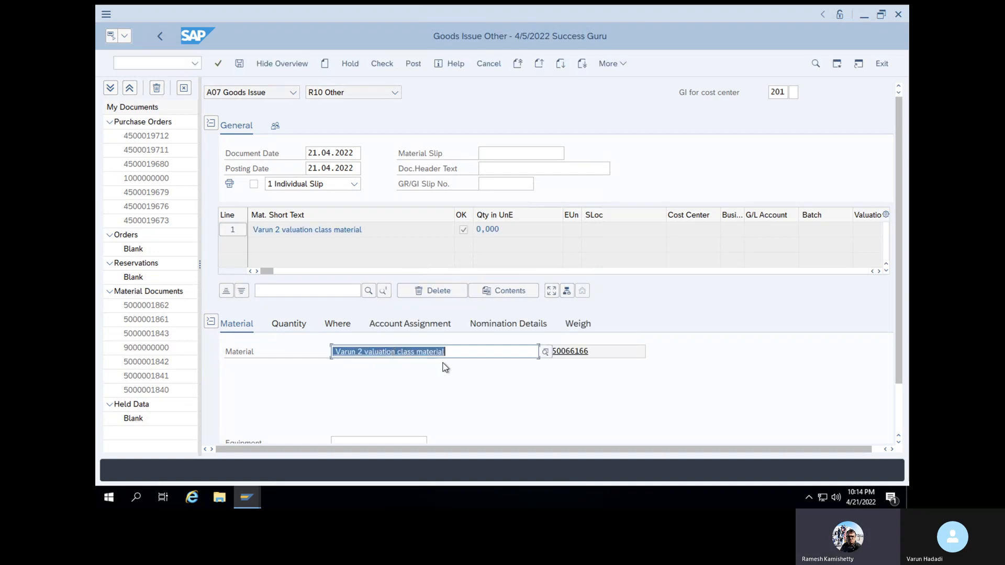
Clear the material description and re-enter 50066166, choosing it from the search results
left_click(355, 351)
left_click_drag(445, 352, 331, 356)
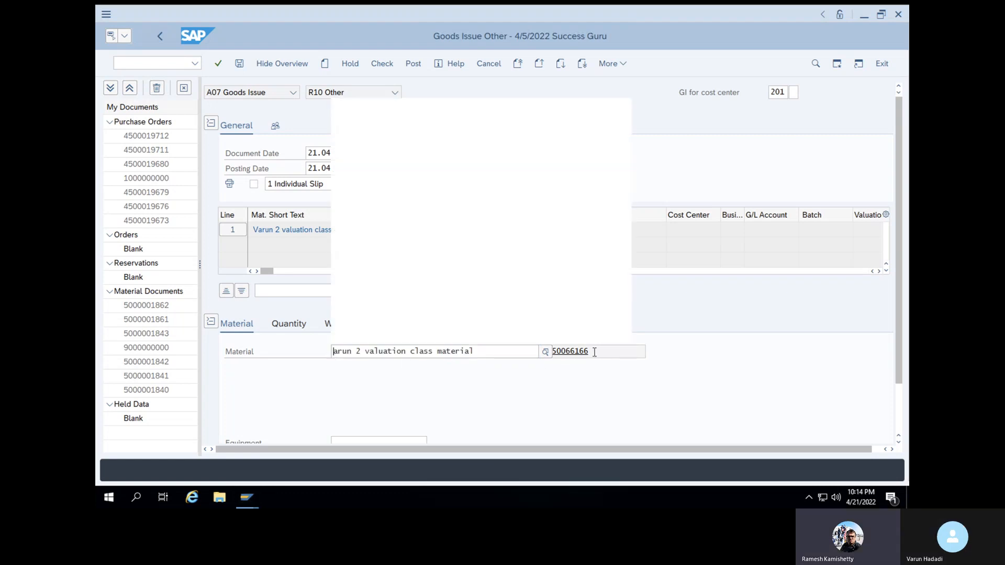
left_click_drag(594, 352, 570, 353)
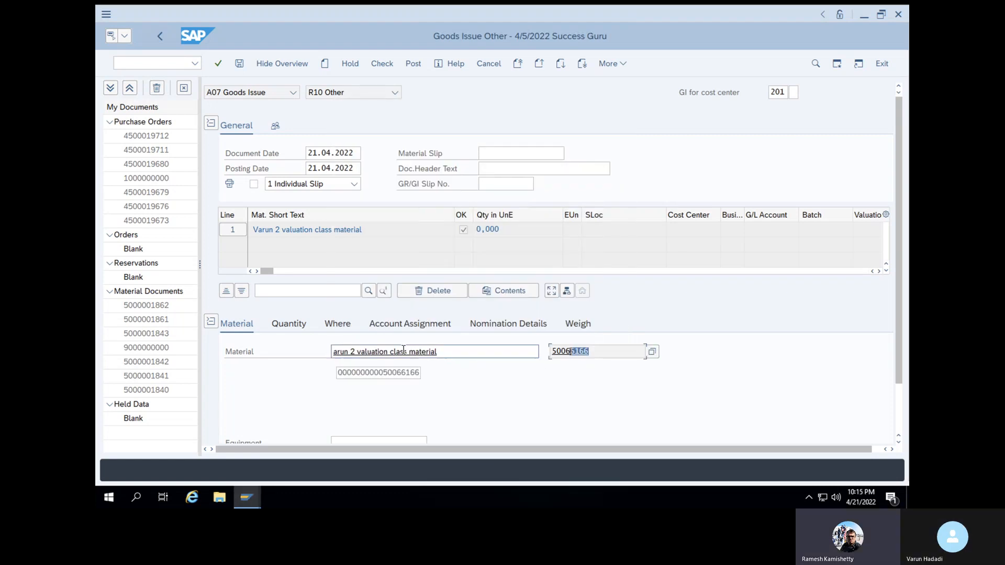
left_click(335, 356)
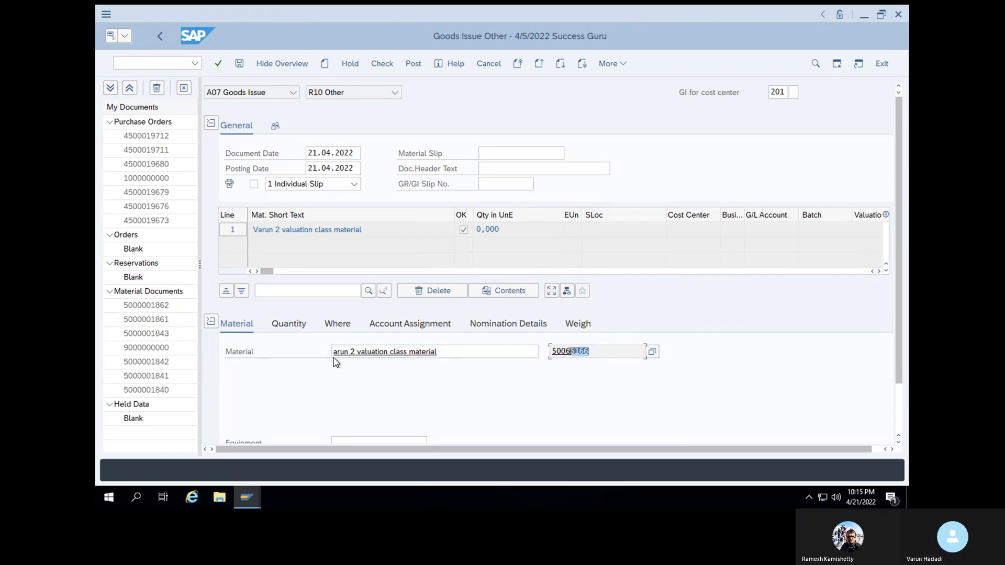
left_click_drag(454, 352, 325, 347)
key("BackSpace")
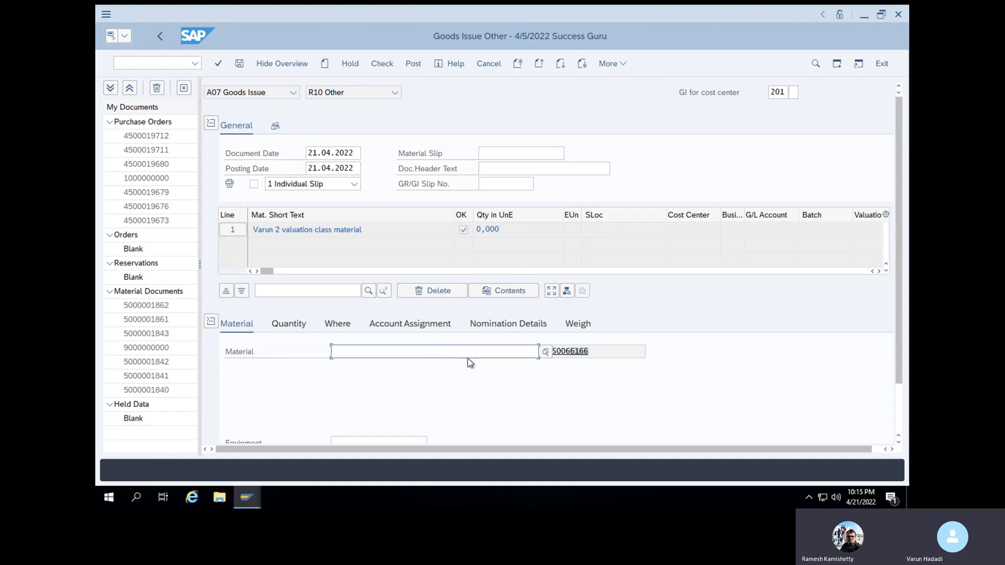
left_click_drag(619, 353, 506, 353)
left_click(505, 355)
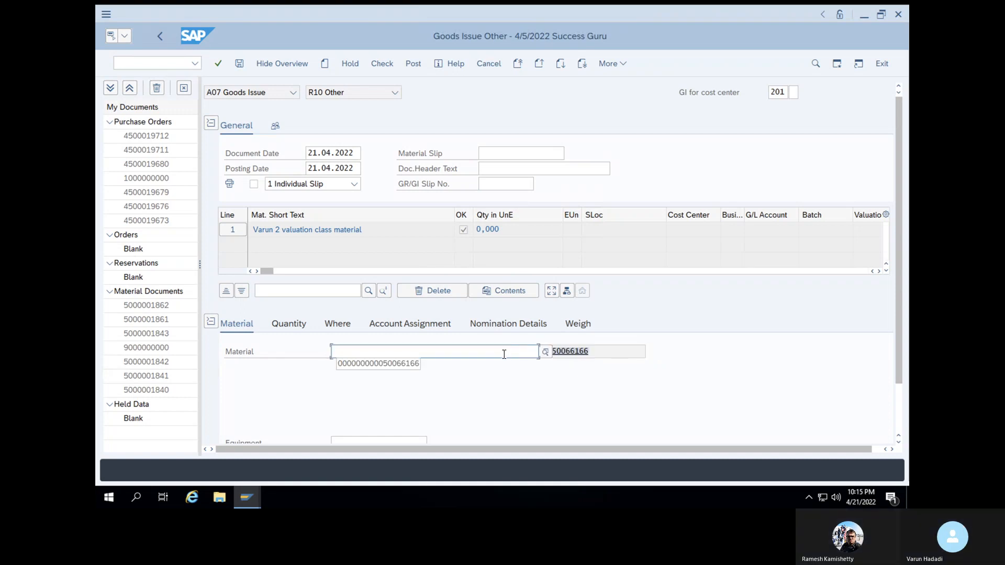
type("50066")
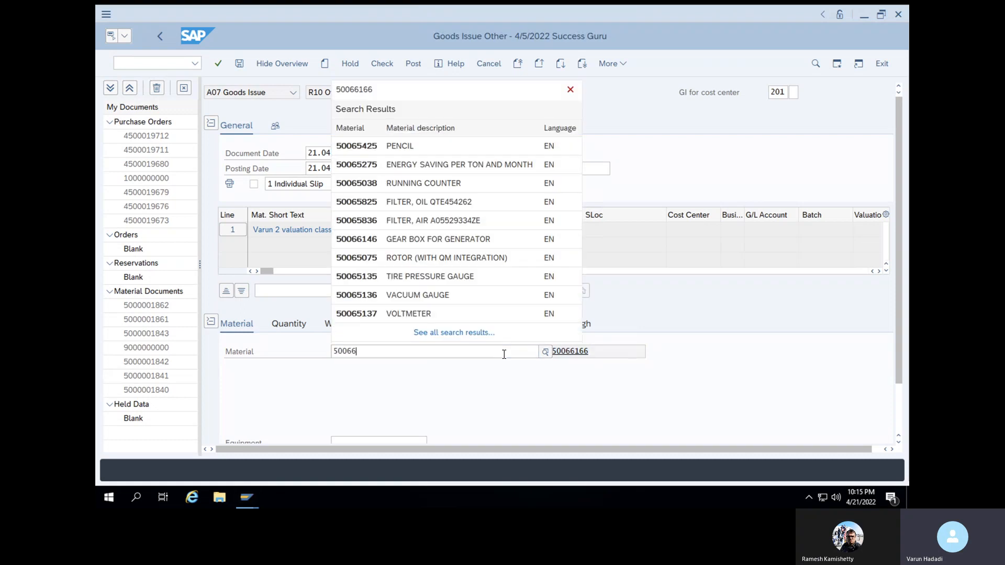
type("166")
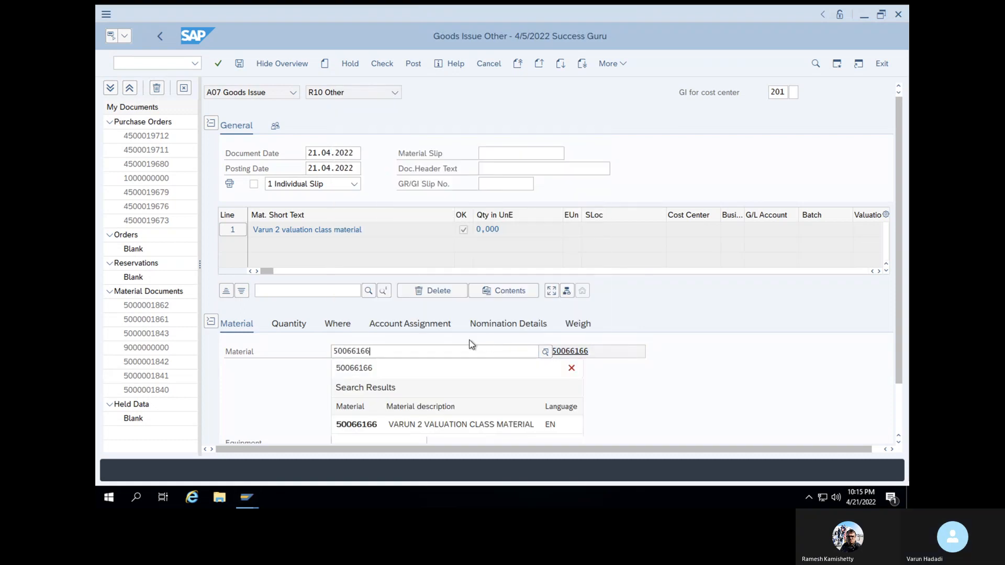
left_click(414, 425)
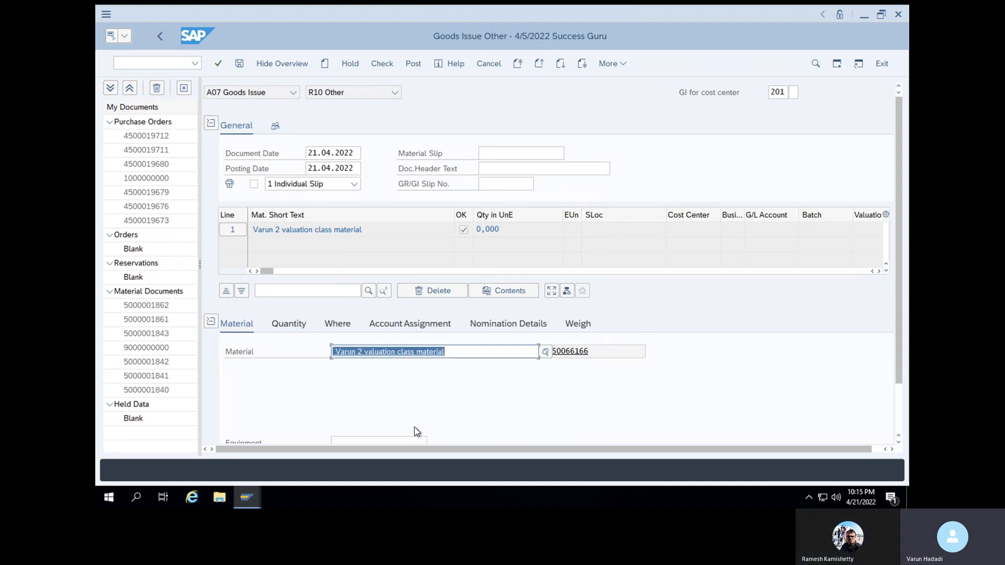
Enter quantity 1 for the goods issue item
left_click(900, 396)
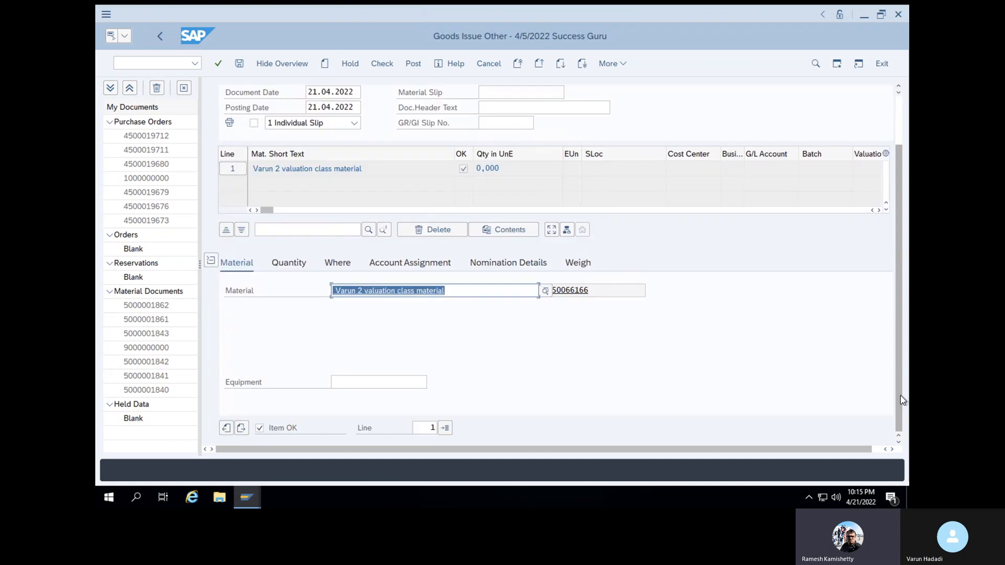
left_click(301, 265)
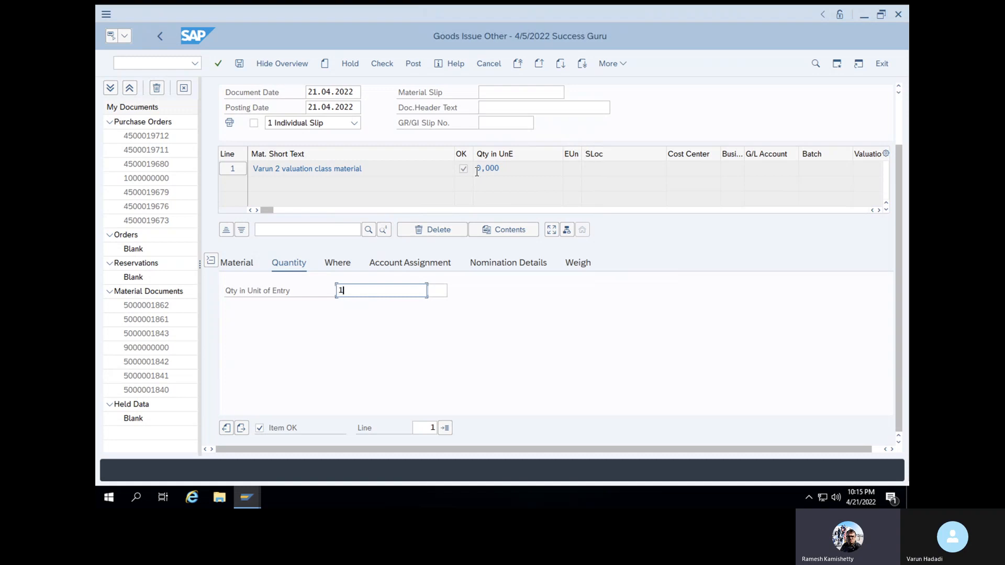
type("1")
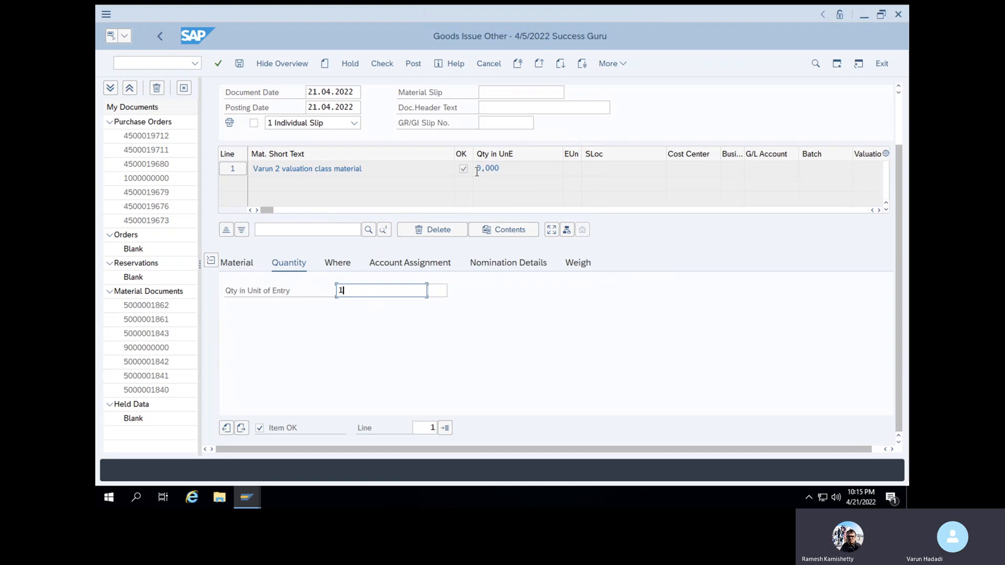
Set plant 1000 and storage location SL01, then check the document, which reports a missing cost center
left_click(338, 263)
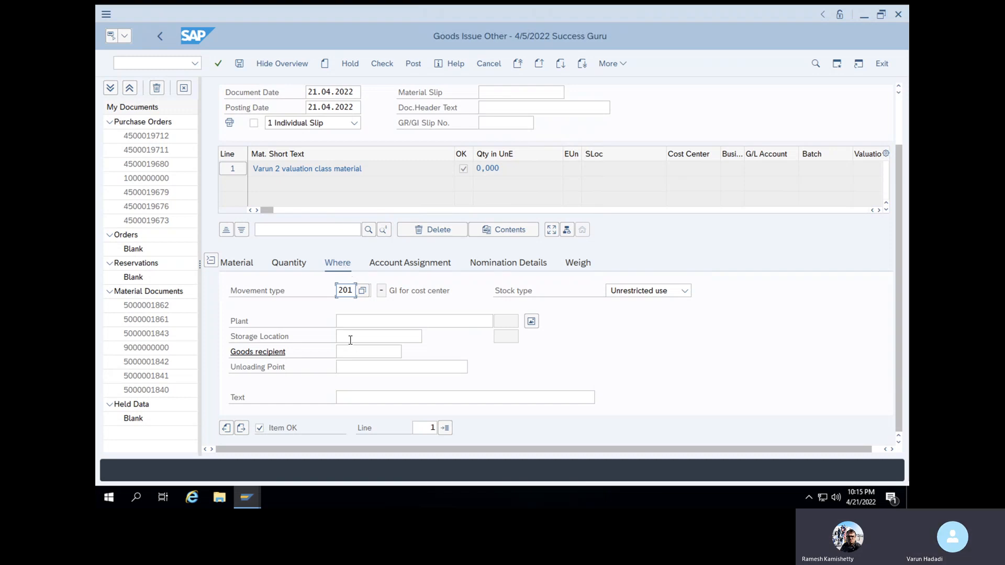
left_click(357, 318)
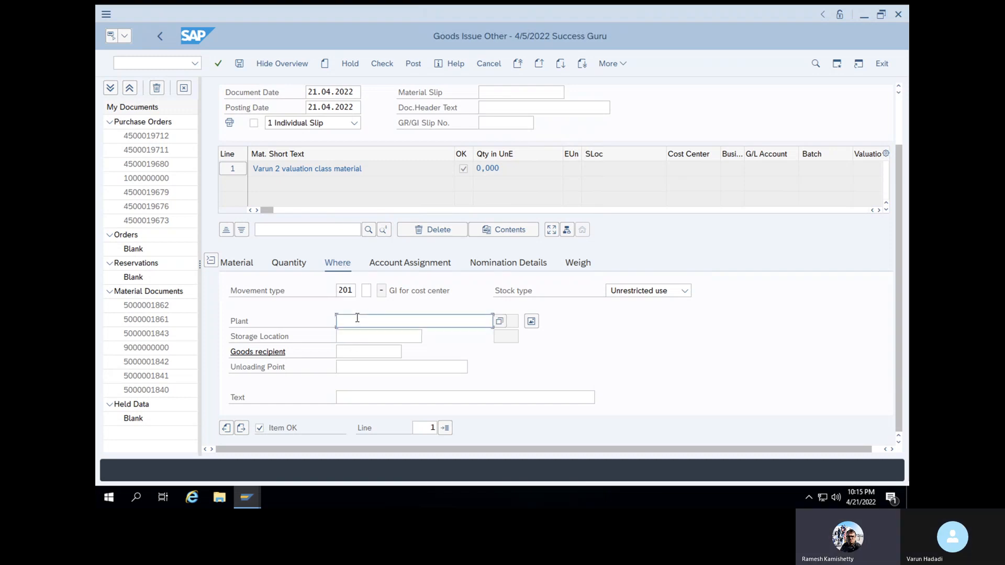
type("1000")
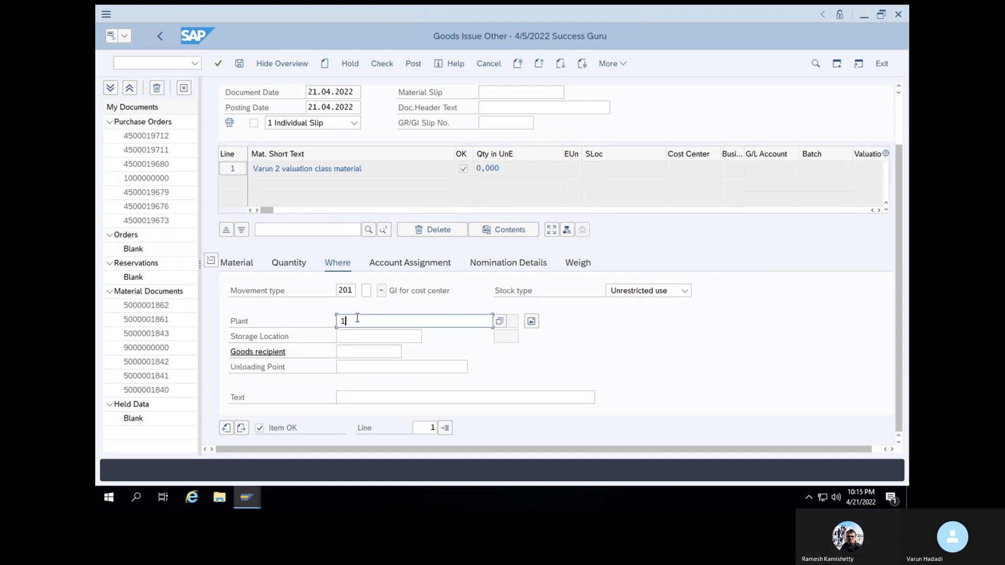
left_click(359, 334)
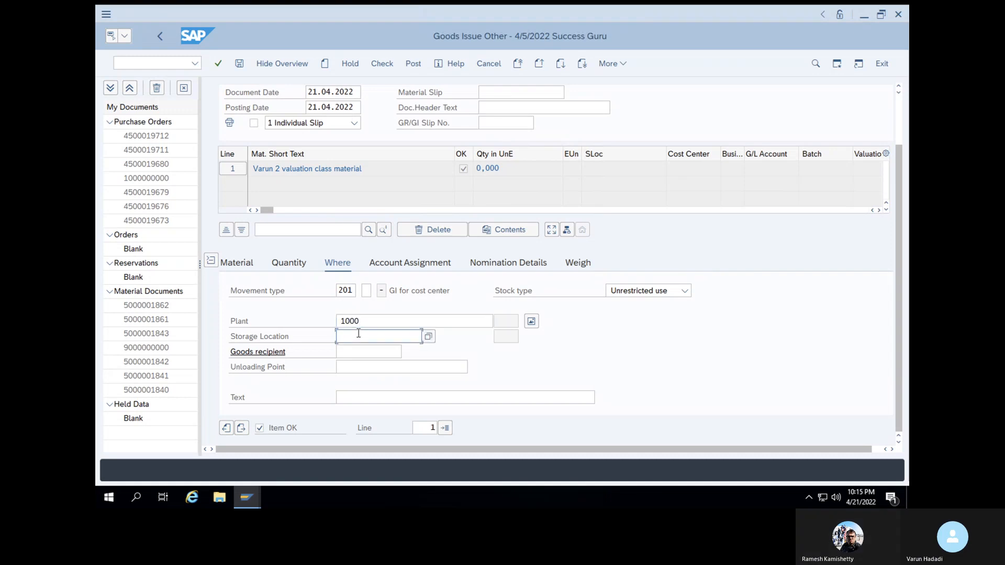
type("L01")
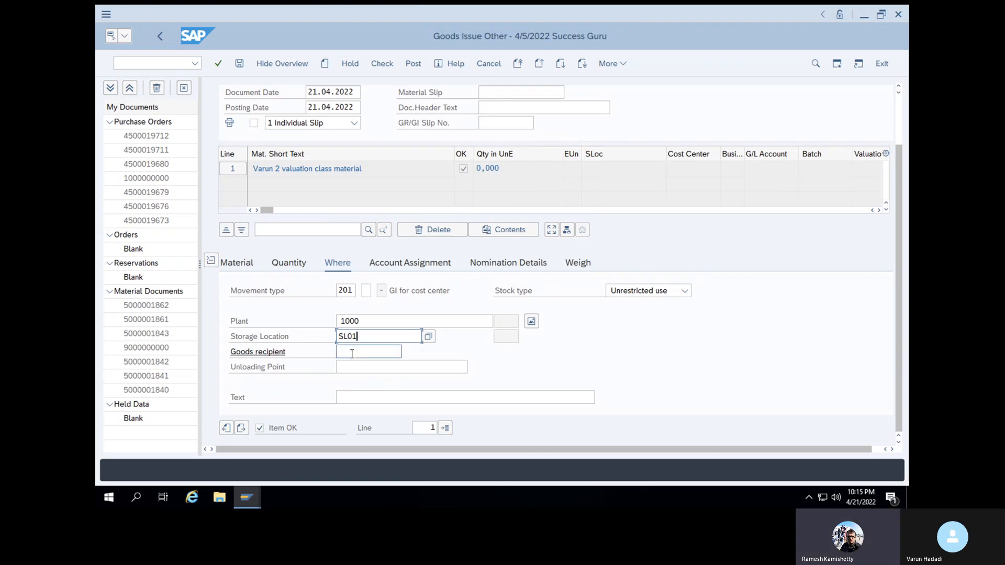
left_click(352, 354)
key("Return")
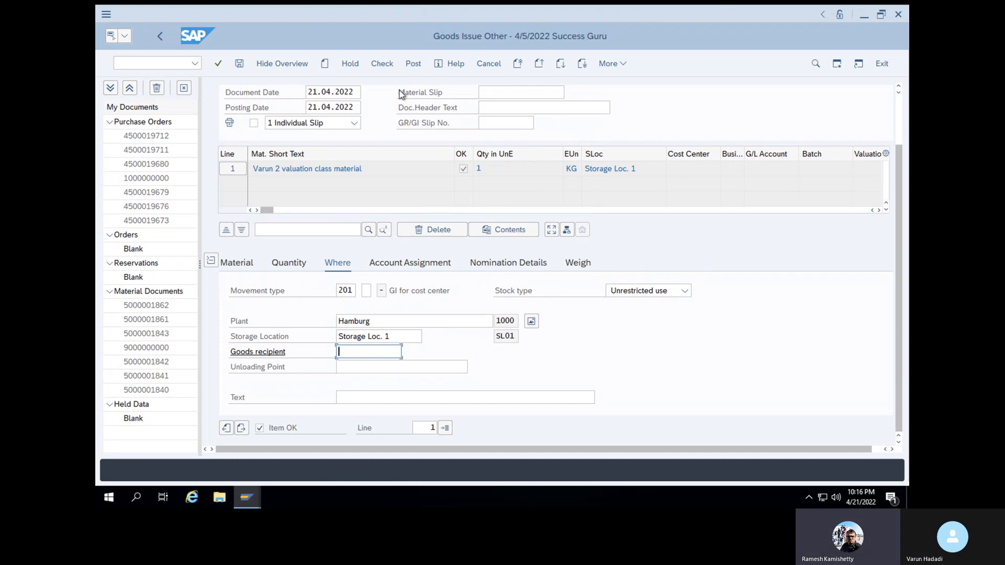
left_click(382, 63)
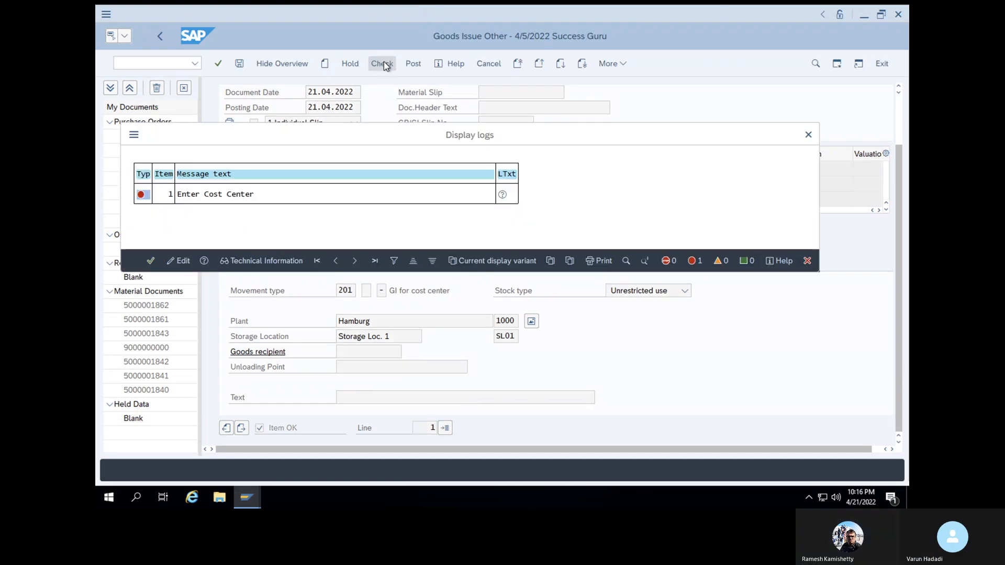
left_click(151, 261)
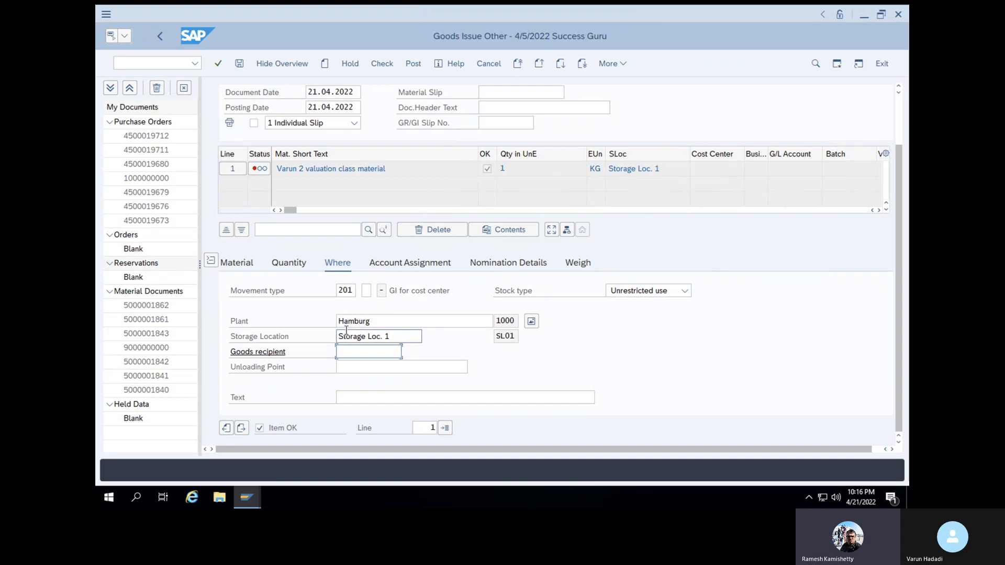
Enter cost center 1200 (Cafeteria) on the Account Assignment tab and recheck, getting the VBR V003 error
left_click(398, 262)
left_click(344, 325)
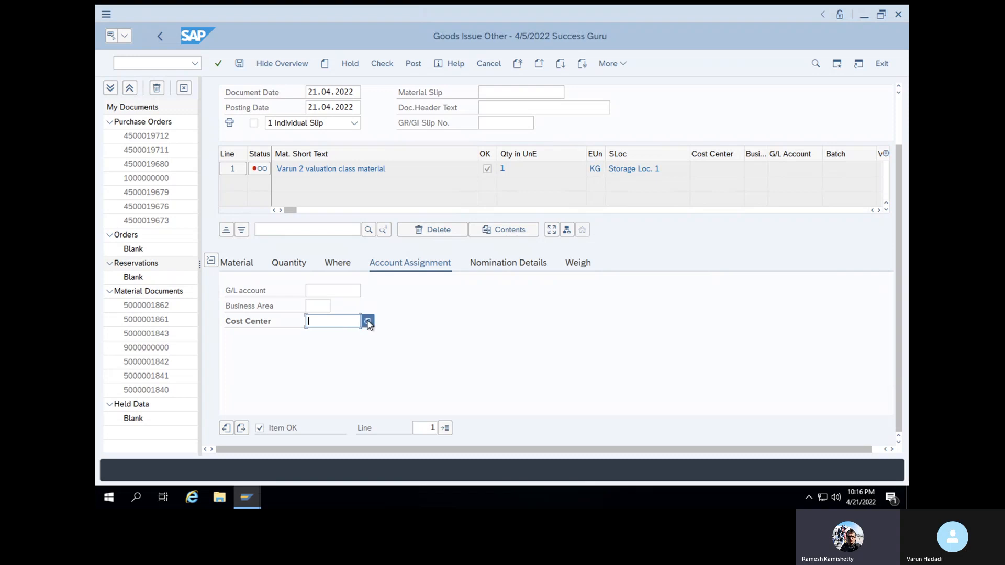
left_click(368, 322)
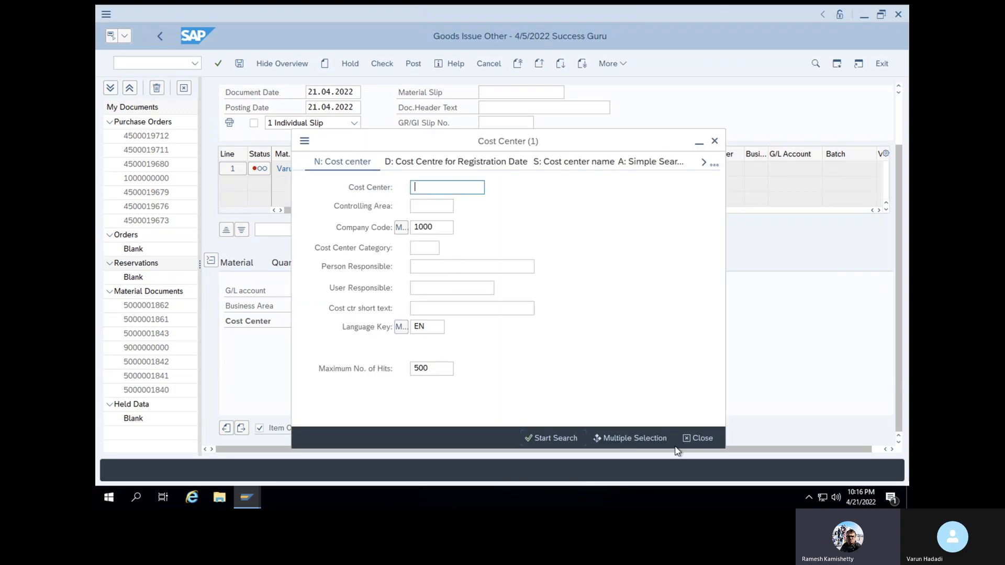
left_click(692, 439)
left_click(340, 322)
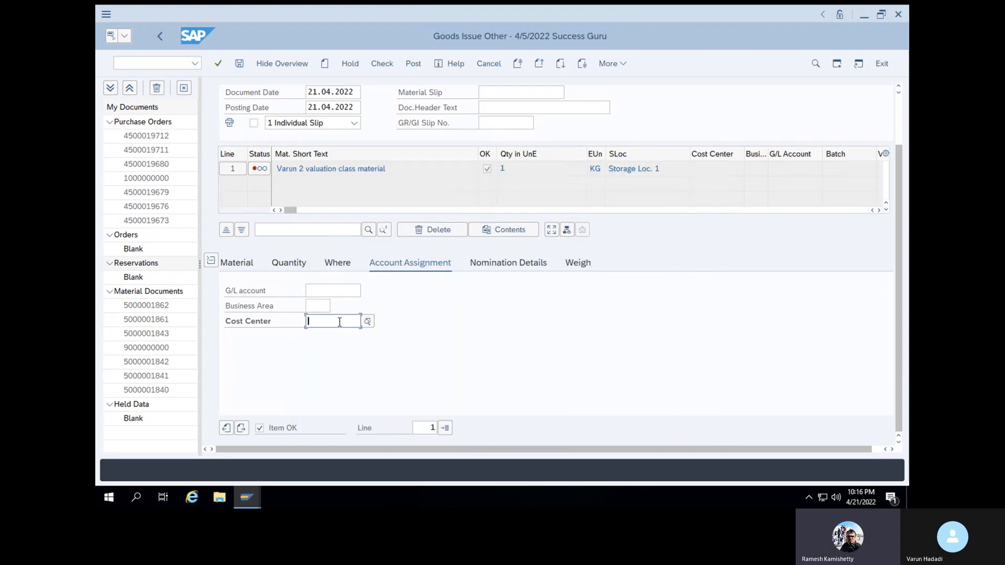
left_click(324, 342)
key("Return")
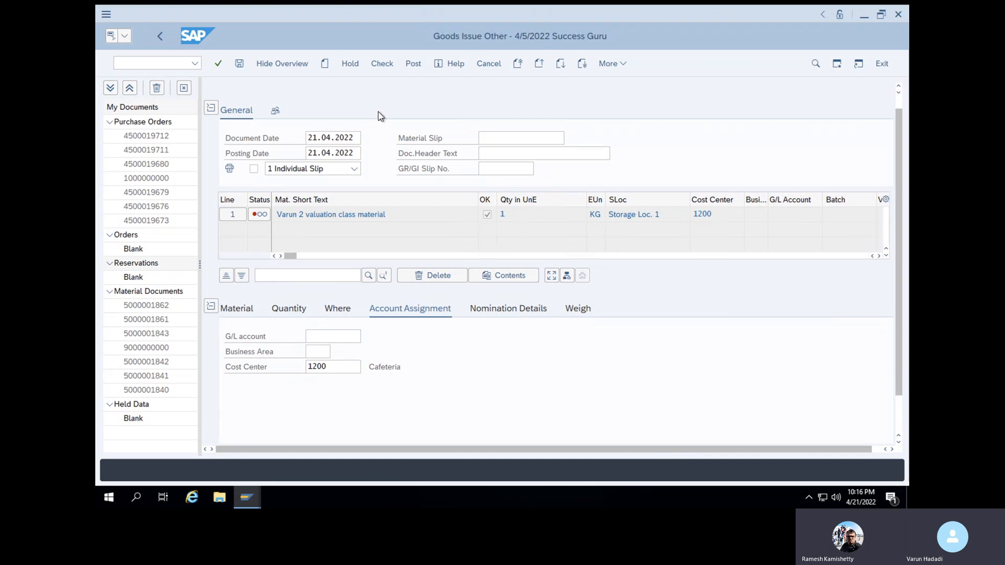
left_click(387, 65)
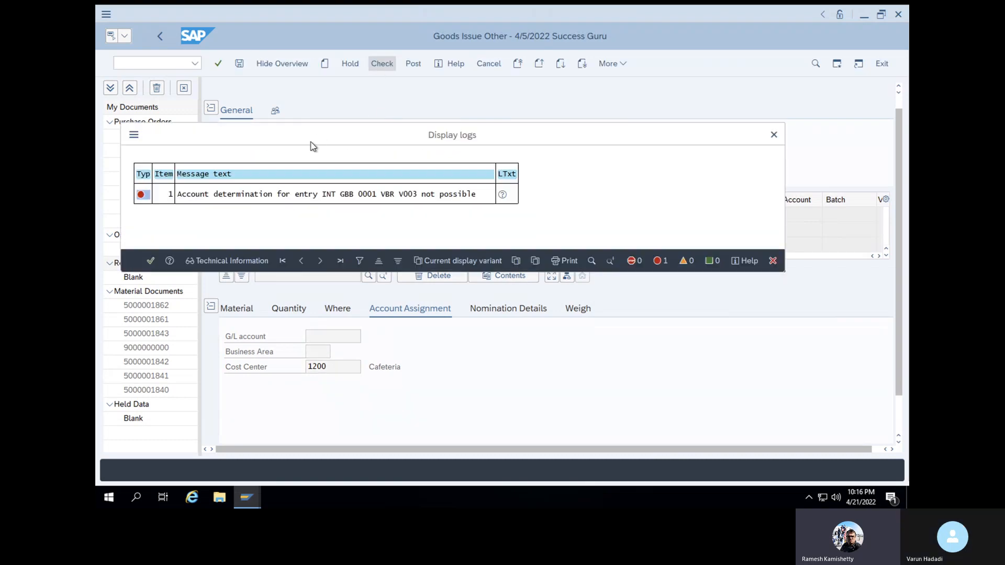
Read the Performance Assistant explanation for the VBR V003 error, then return to the Materials List
double_click(244, 194)
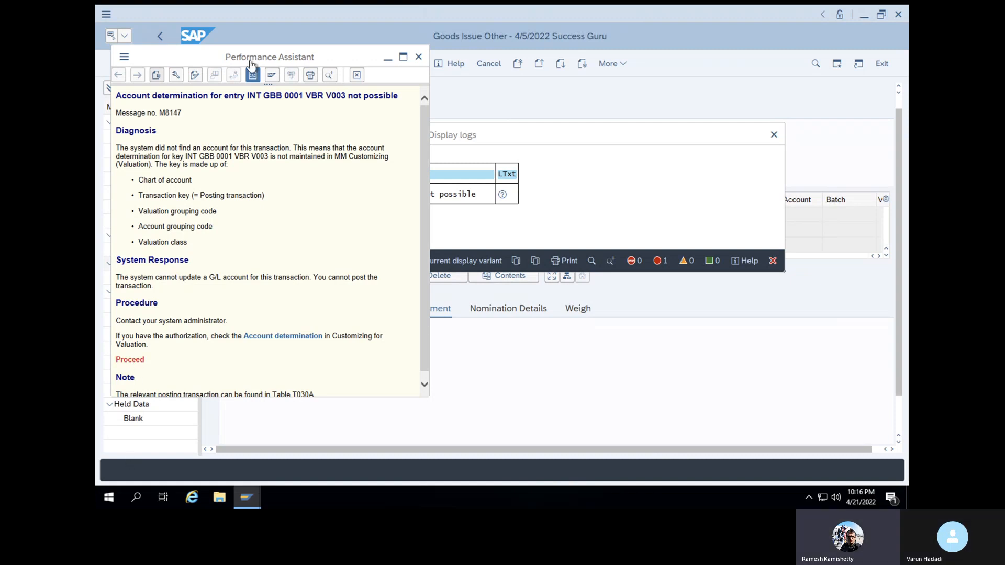
left_click_drag(348, 58, 501, 72)
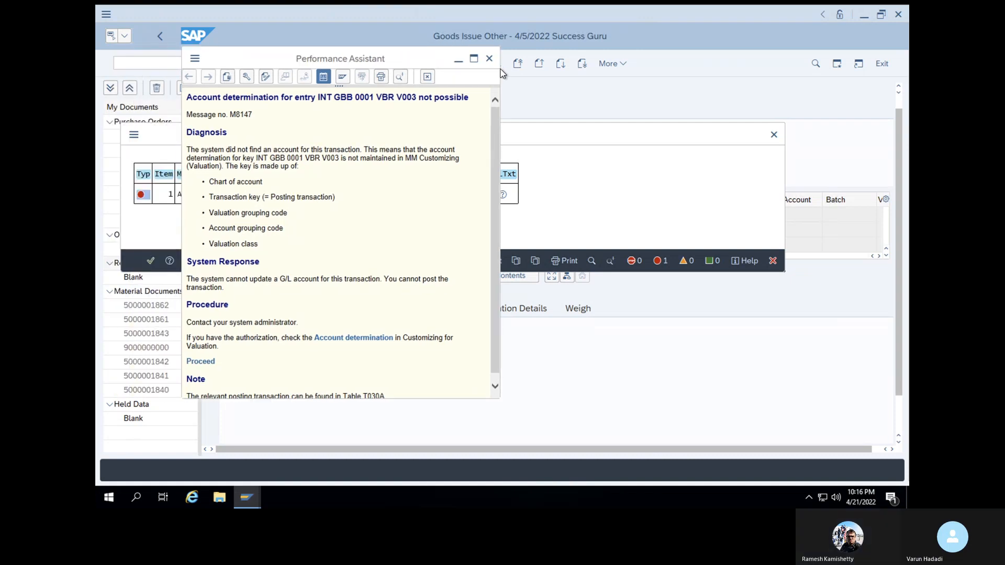
left_click(171, 65)
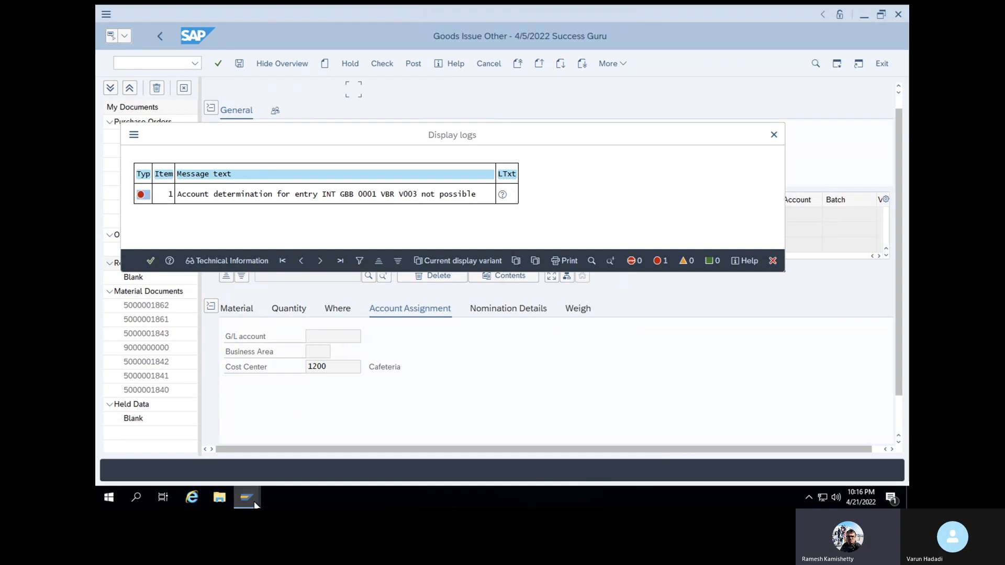
mouse_move(247, 498)
left_click(554, 442)
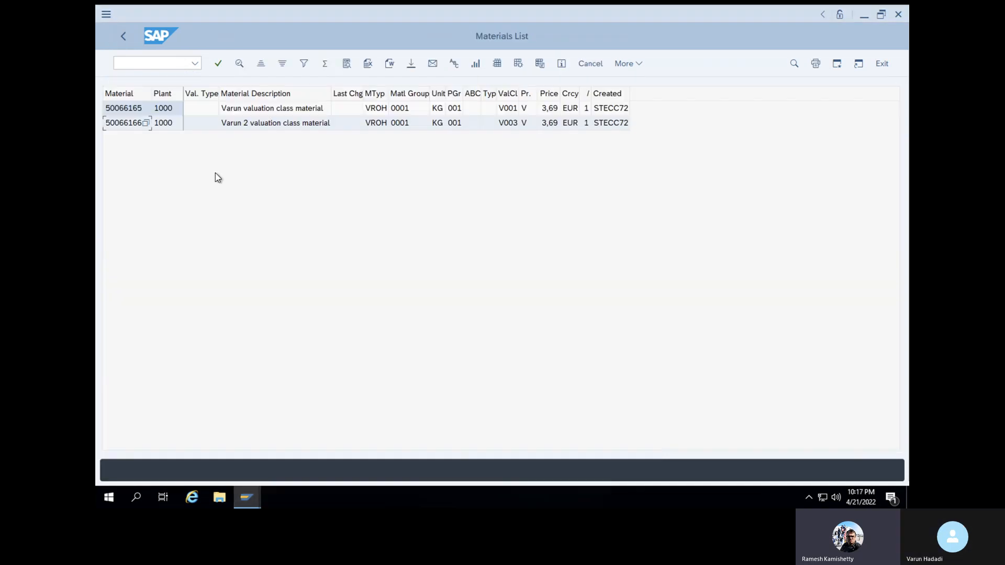
Leave for the main menu with /n and open the SAP Reference IMG via SPRO
left_click(157, 62)
type("/n")
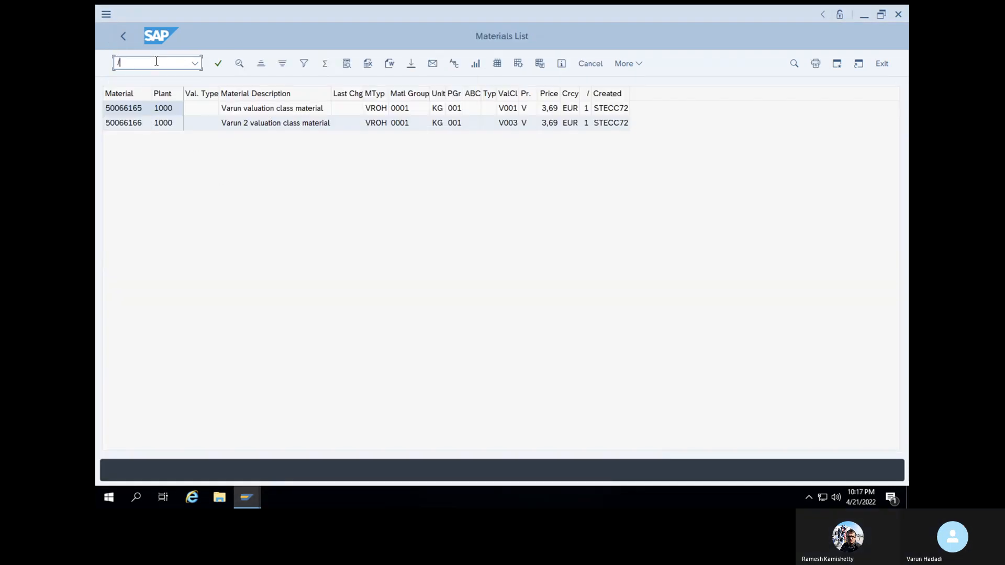
key("Return")
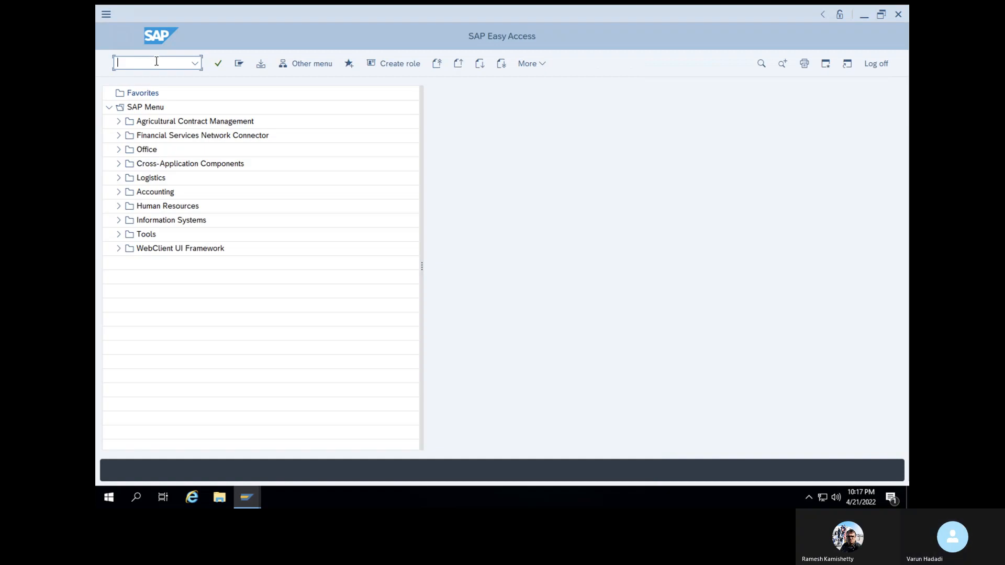
type("SPRO")
key("Return")
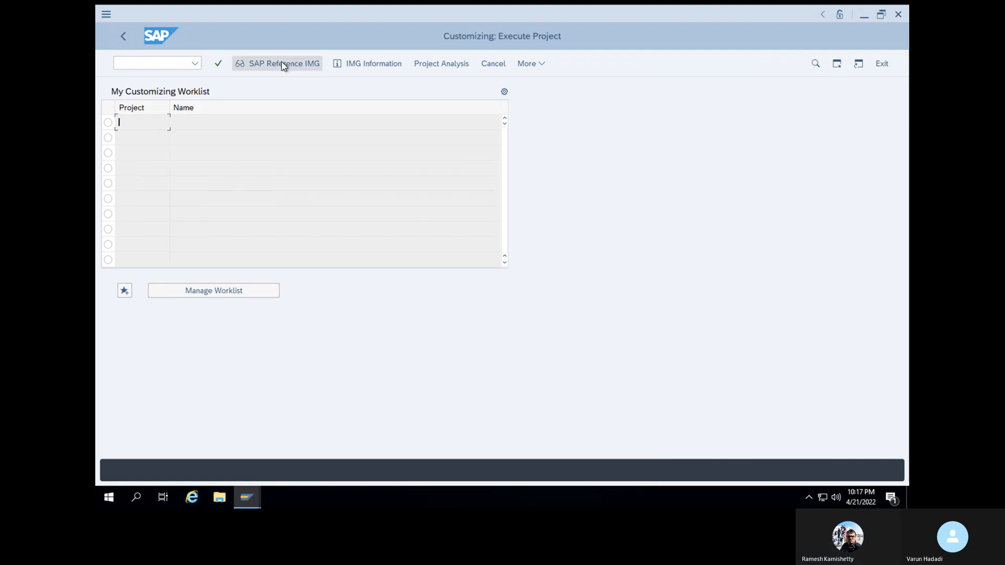
left_click(283, 64)
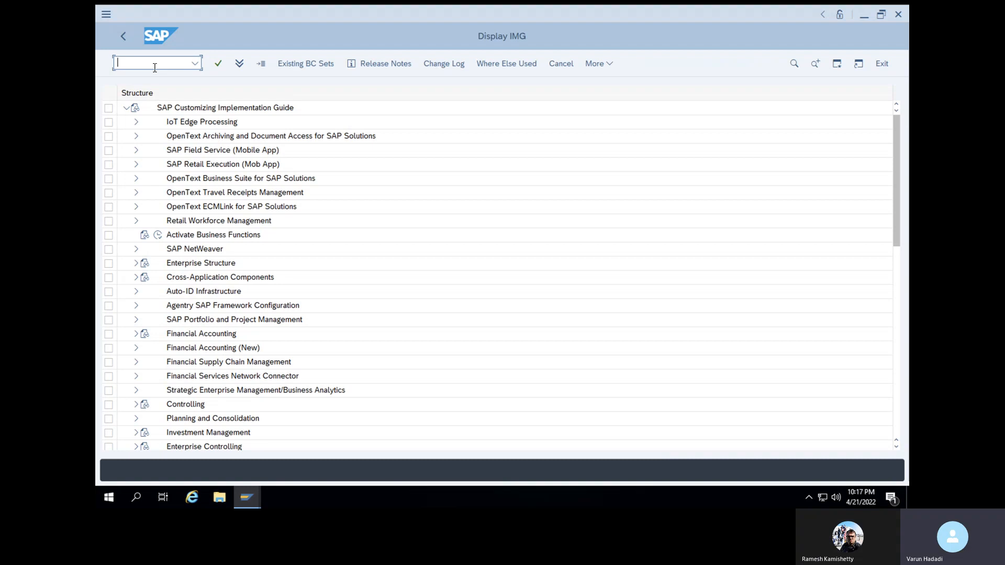
Return to the main menu and run OBYC for automatic account determination
type("obyc")
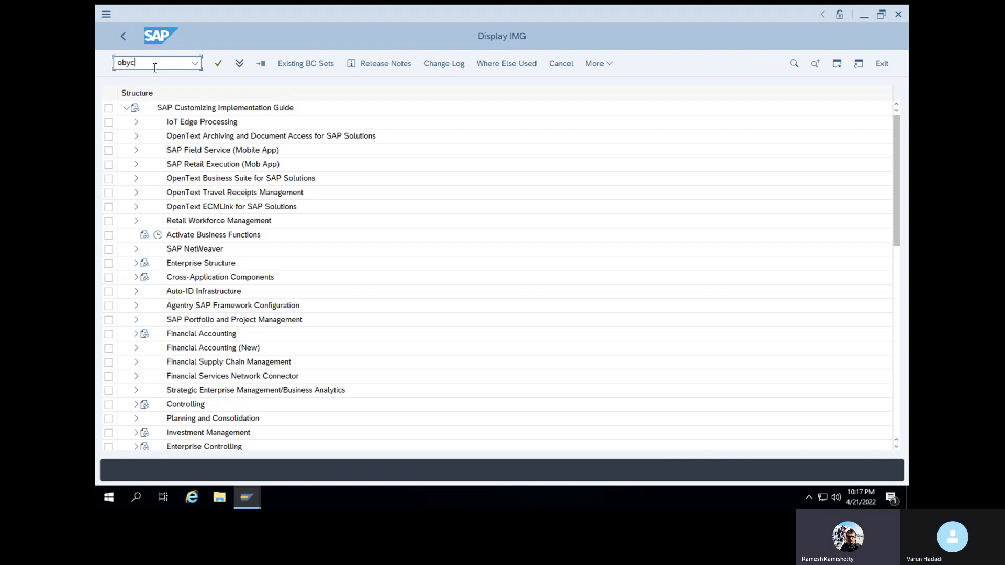
key("BackSpace")
key("BackSpace")
key("BackSpace")
key("BackSpace")
type("/n")
key("Return")
type("obyc")
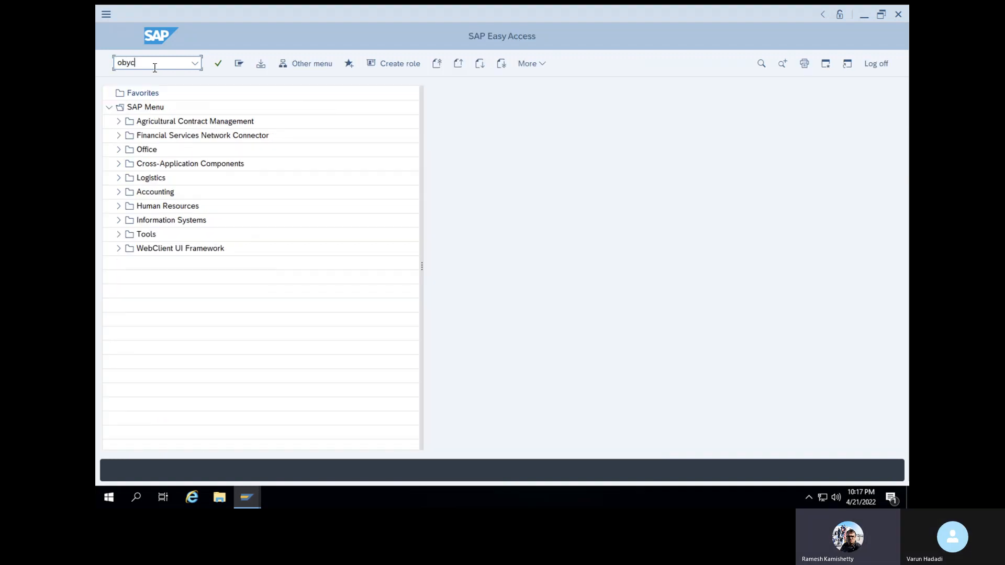
key("Return")
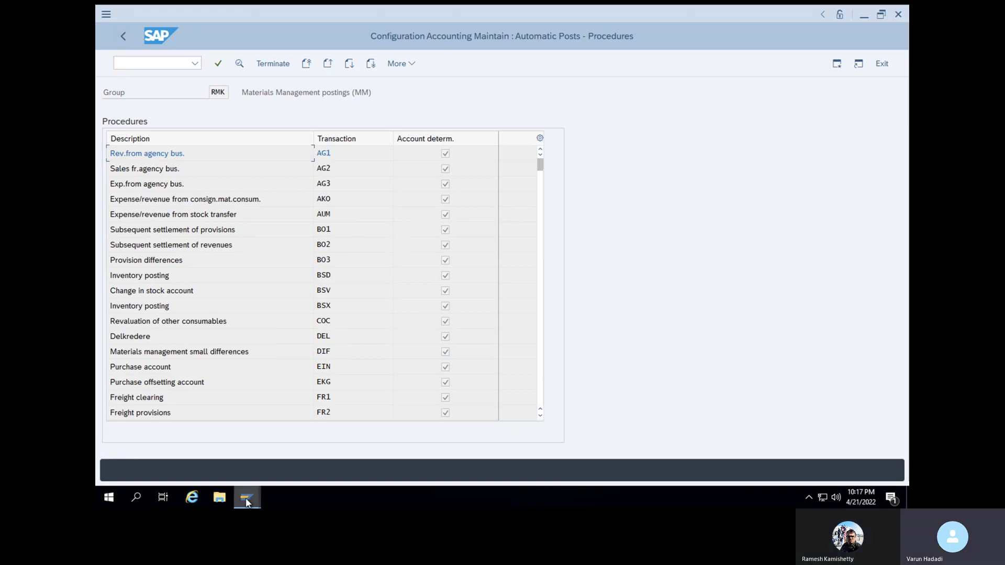
Scroll the RMK procedures down to GBB and open it, getting the chart of accounts prompt prefilled INT
mouse_move(256, 500)
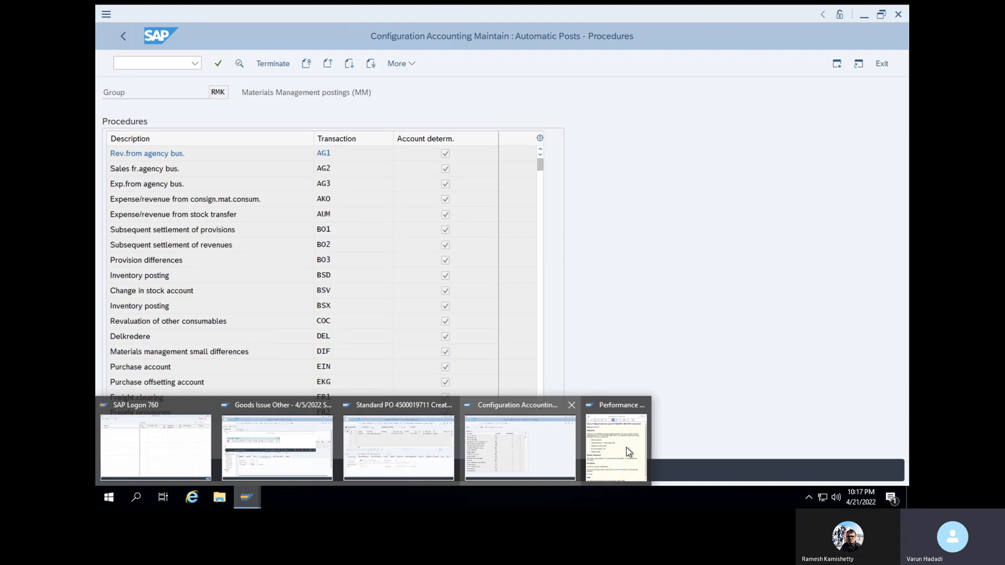
mouse_move(629, 452)
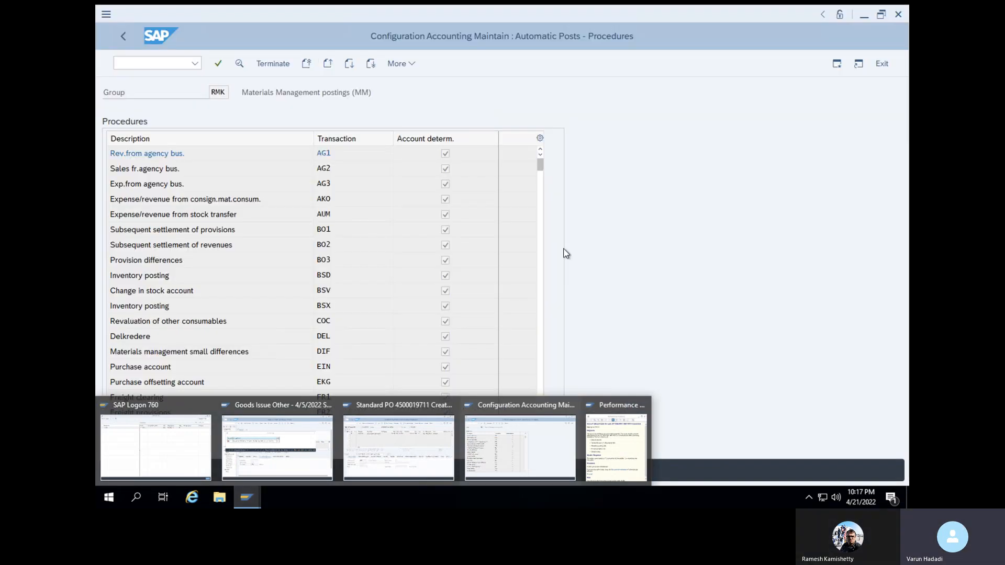
left_click(636, 238)
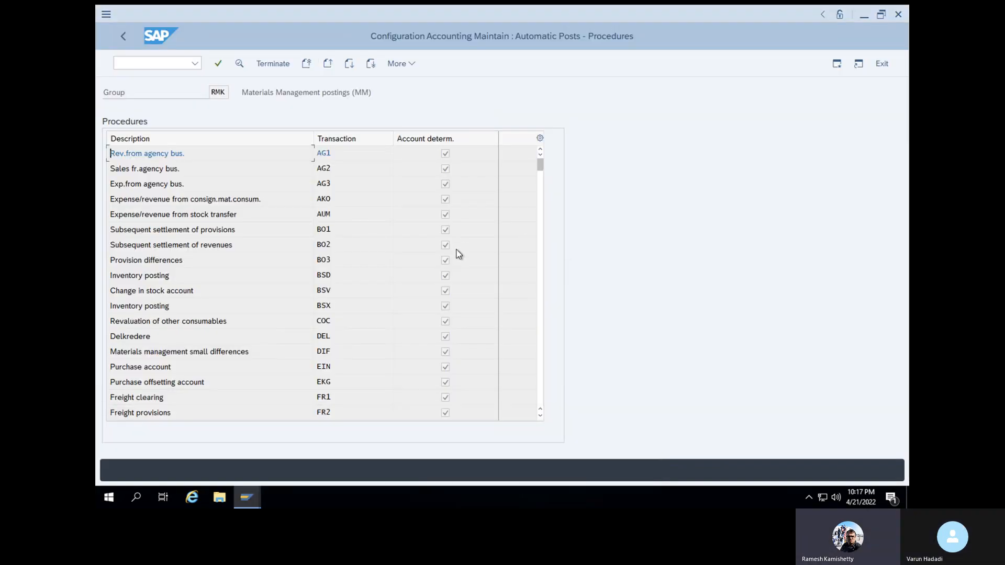
left_click(542, 417)
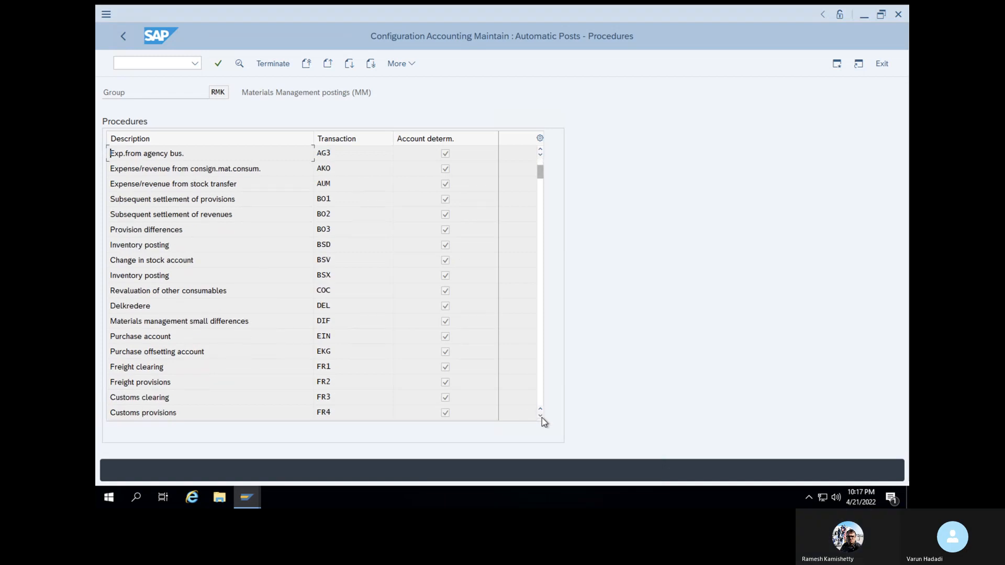
left_click(542, 417)
left_click(541, 416)
left_click(541, 417)
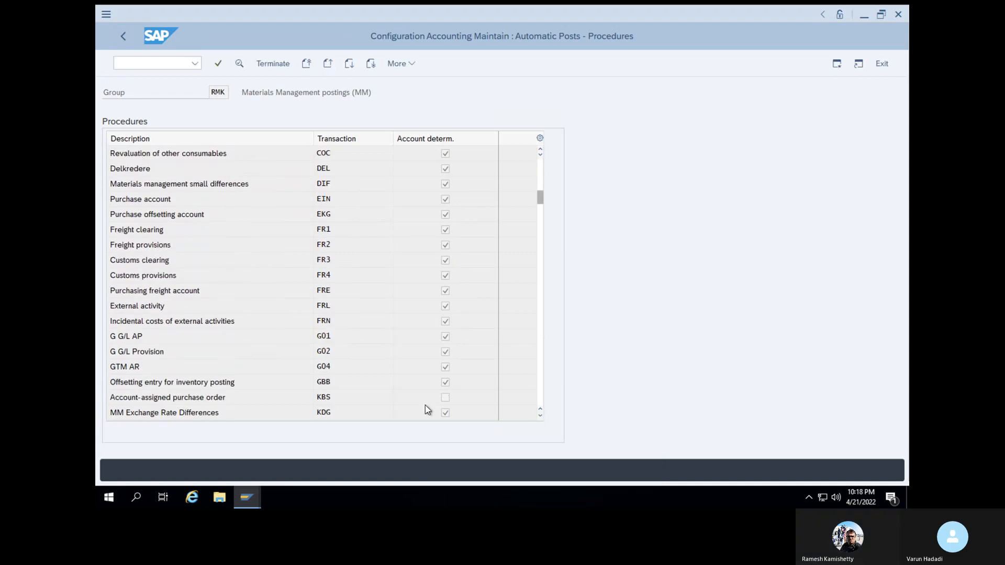
left_click(541, 417)
left_click(323, 368)
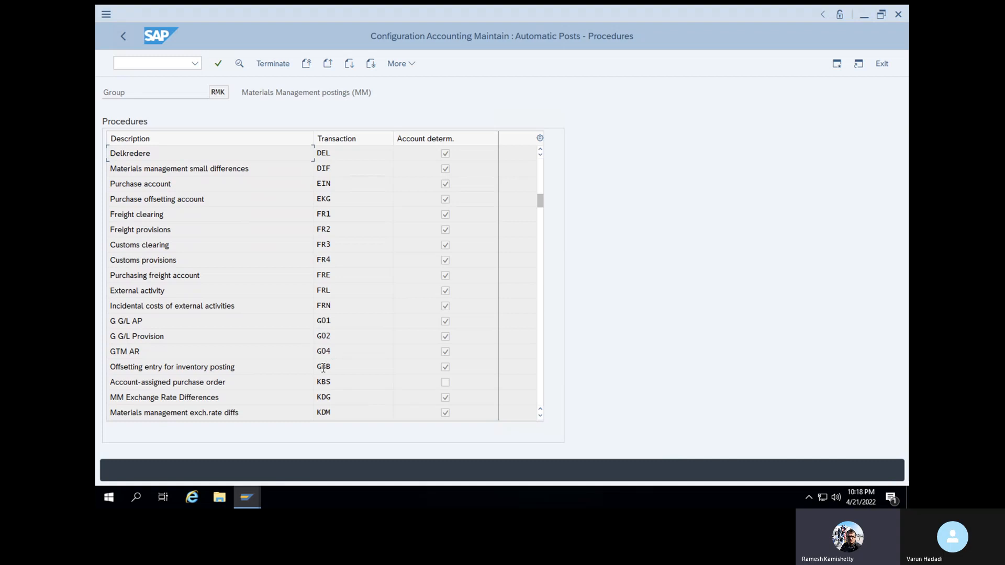
double_click(323, 369)
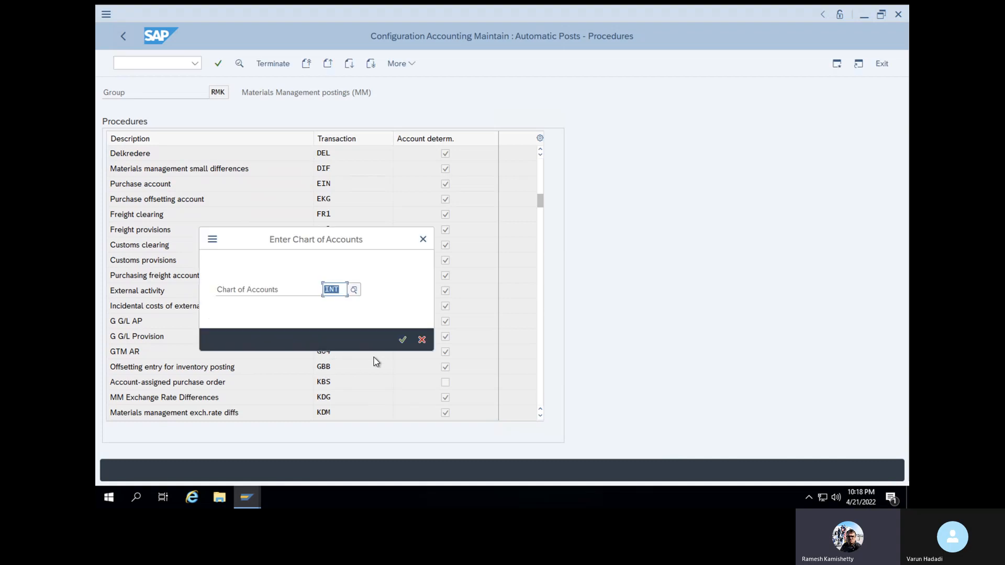
left_click(402, 341)
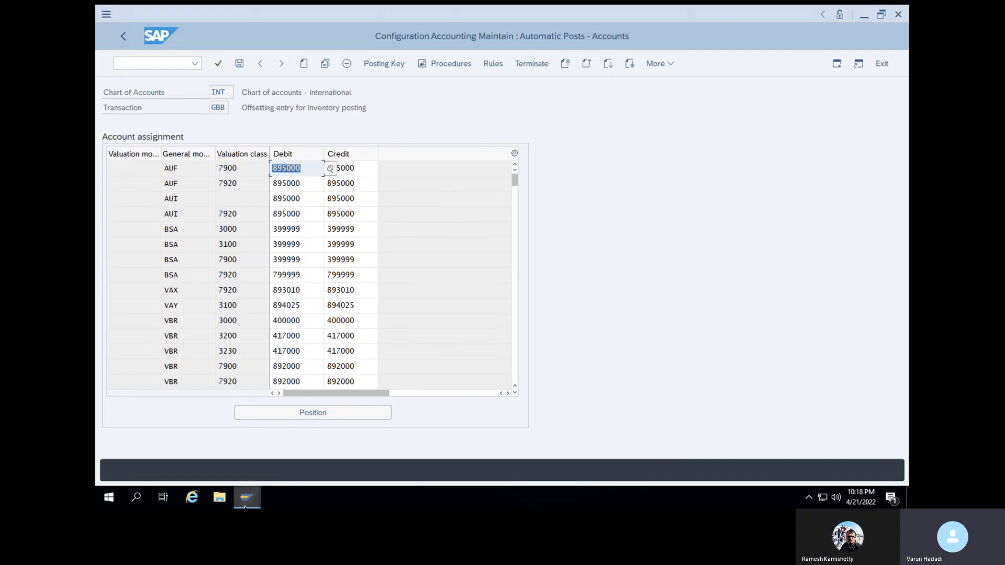
mouse_move(605, 467)
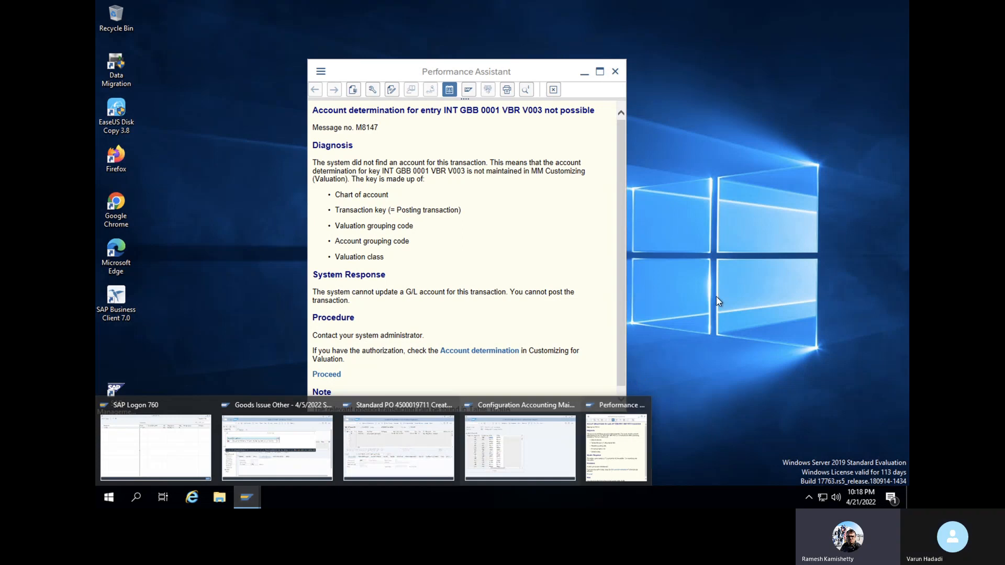
left_click(520, 448)
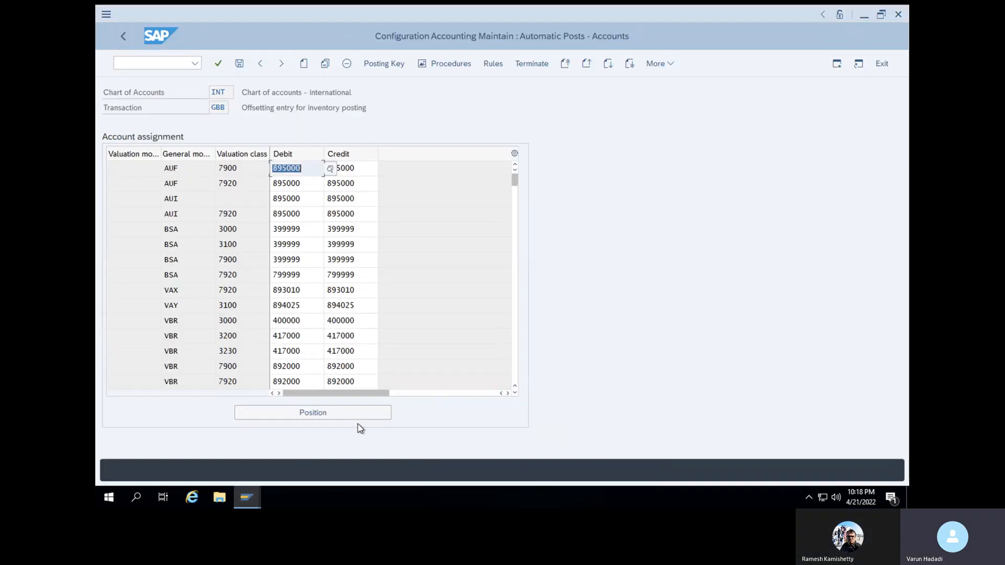
left_click(354, 419)
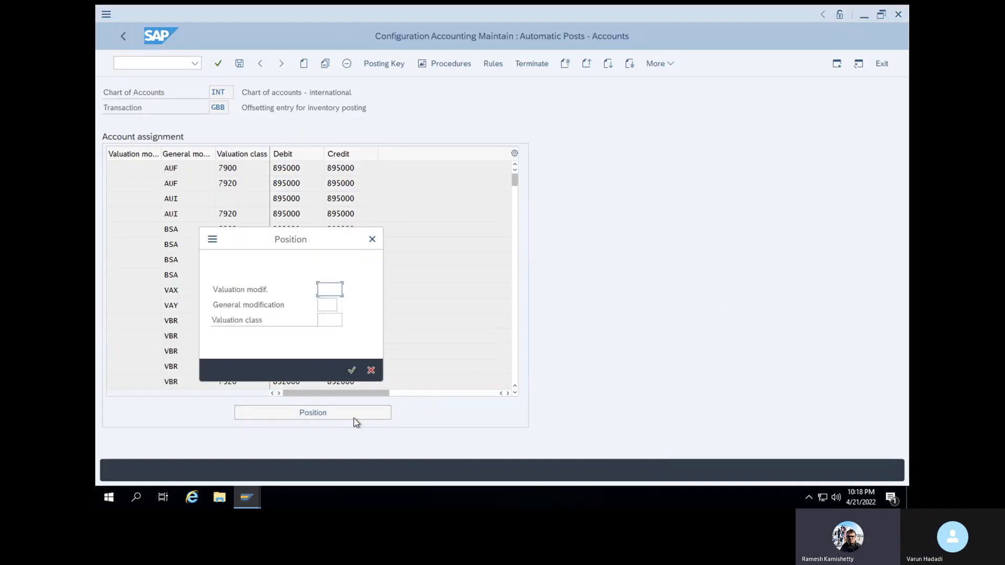
left_click(372, 239)
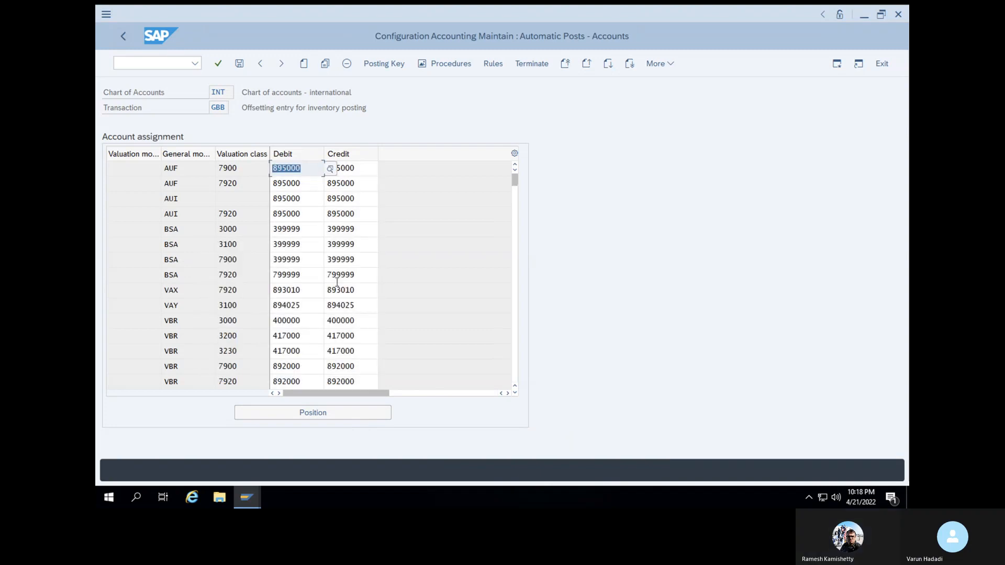
left_click(313, 325)
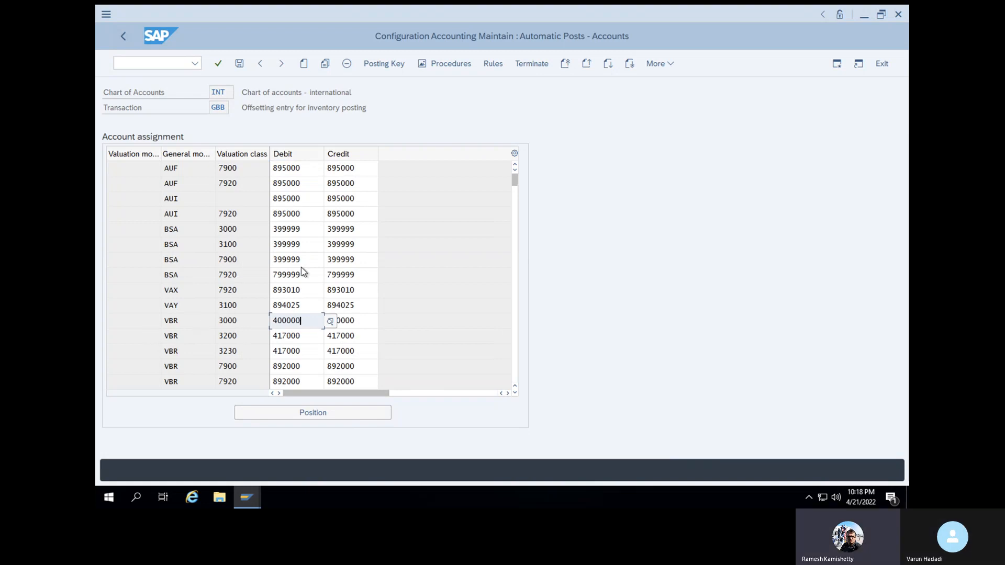
Copy the VBR 3000 row as a V003 entry on account 400000 and save it to the customizing request
left_click(177, 318)
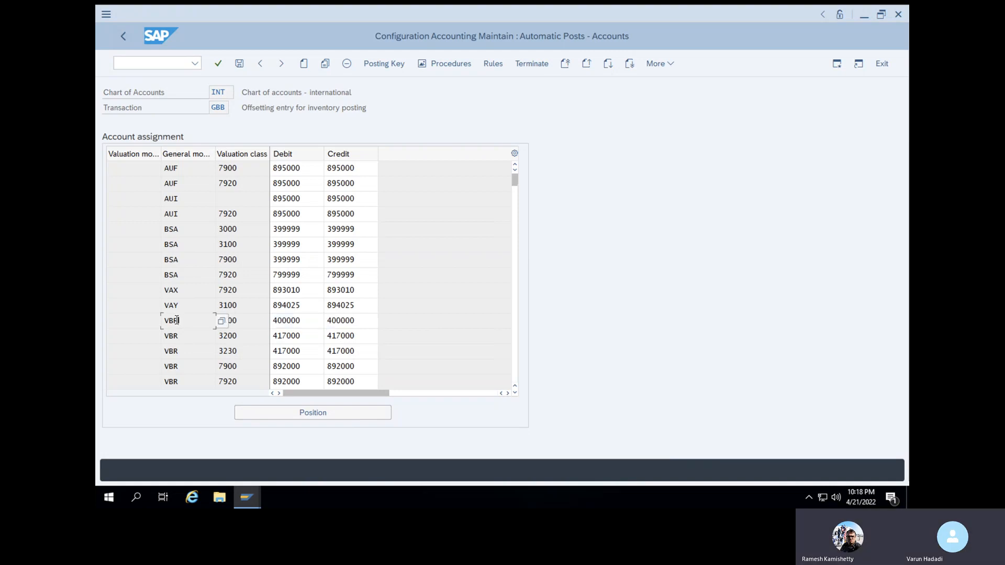
left_click(325, 65)
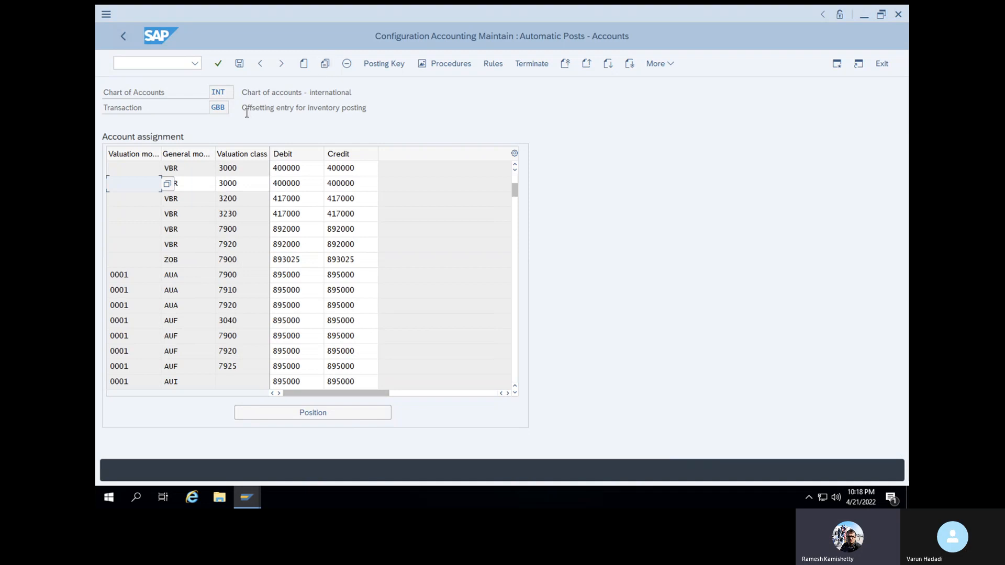
left_click(238, 184)
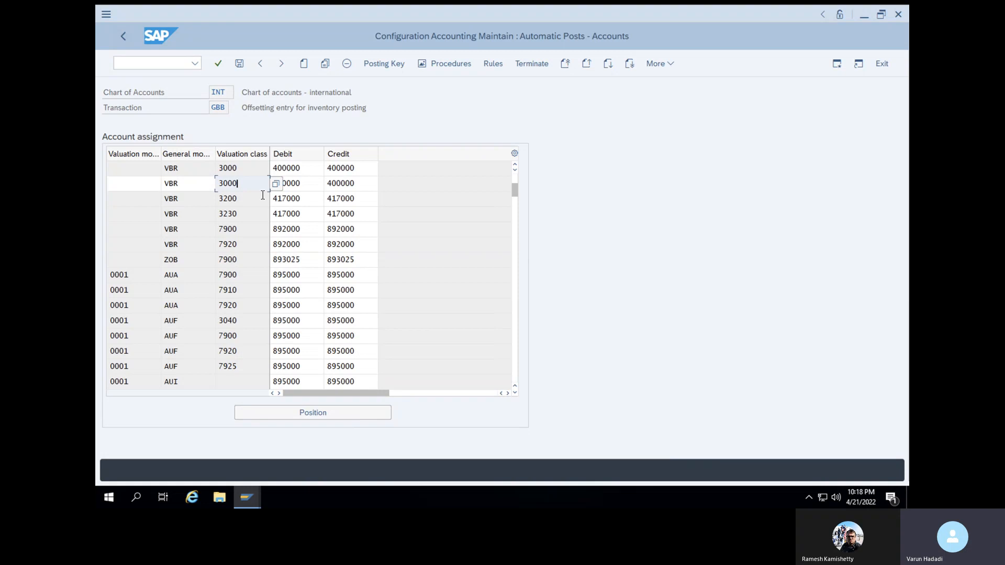
key("BackSpace")
key("BackSpace")
key("BackSpace")
key("BackSpace")
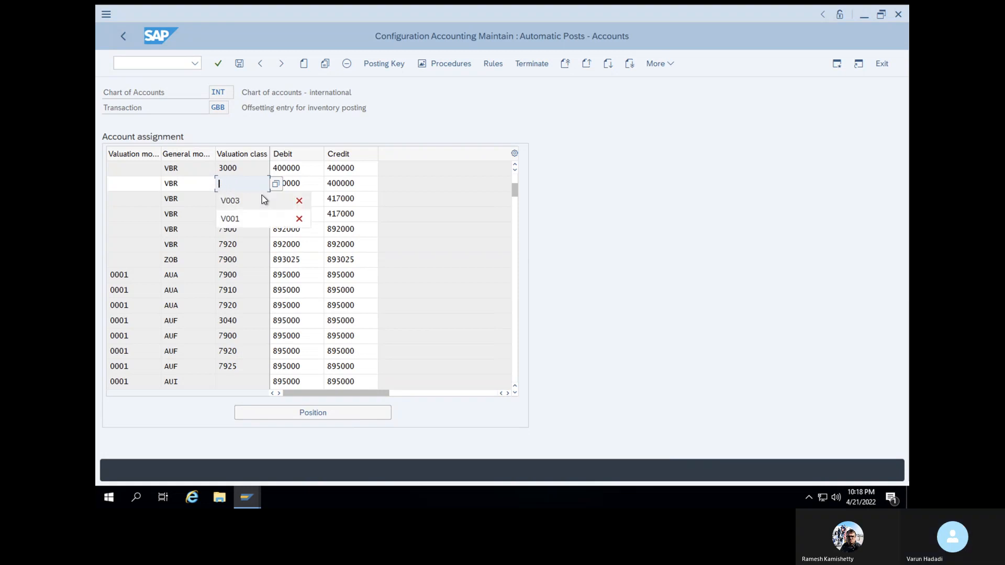
type("V")
left_click(260, 202)
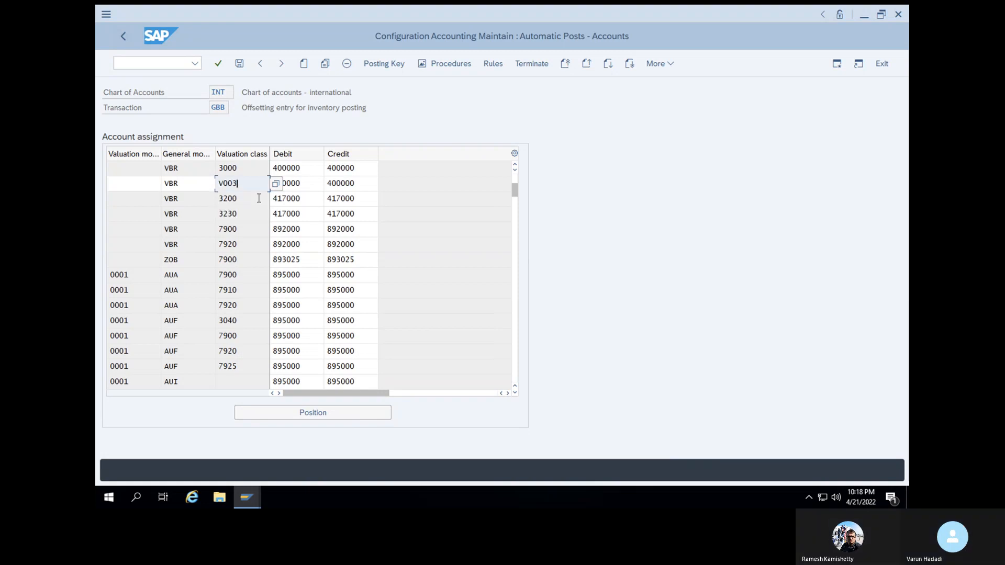
left_click(217, 64)
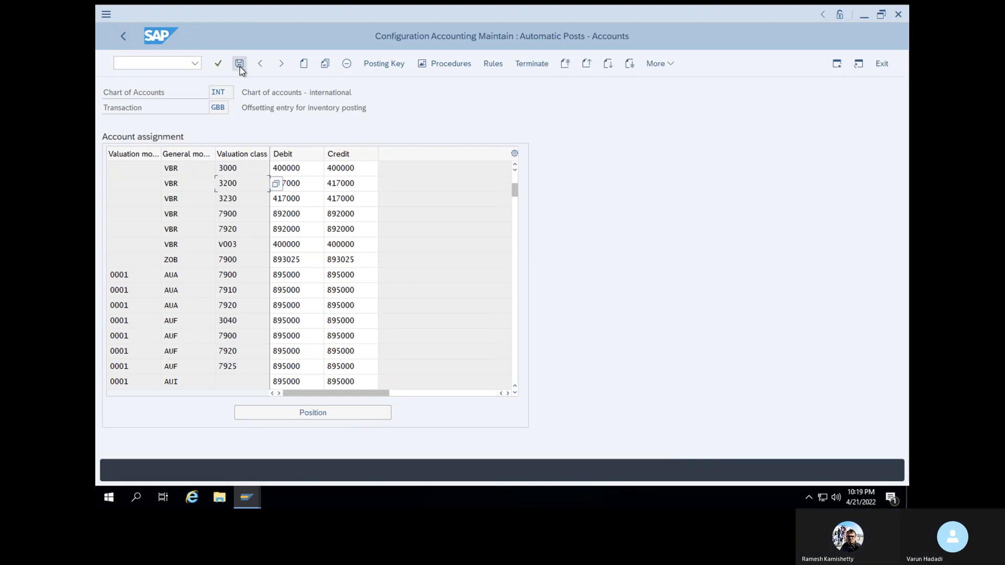
left_click(239, 67)
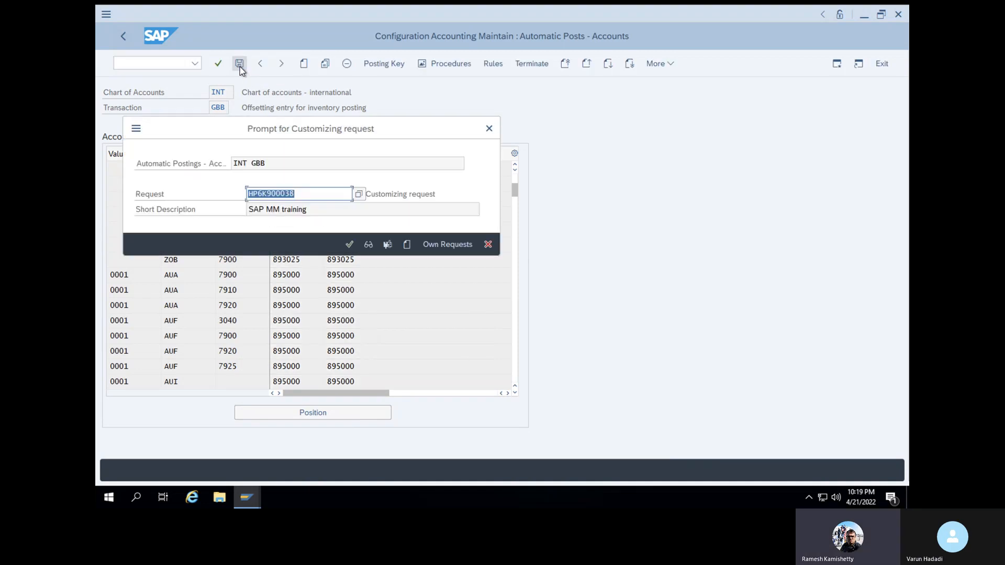
left_click(350, 250)
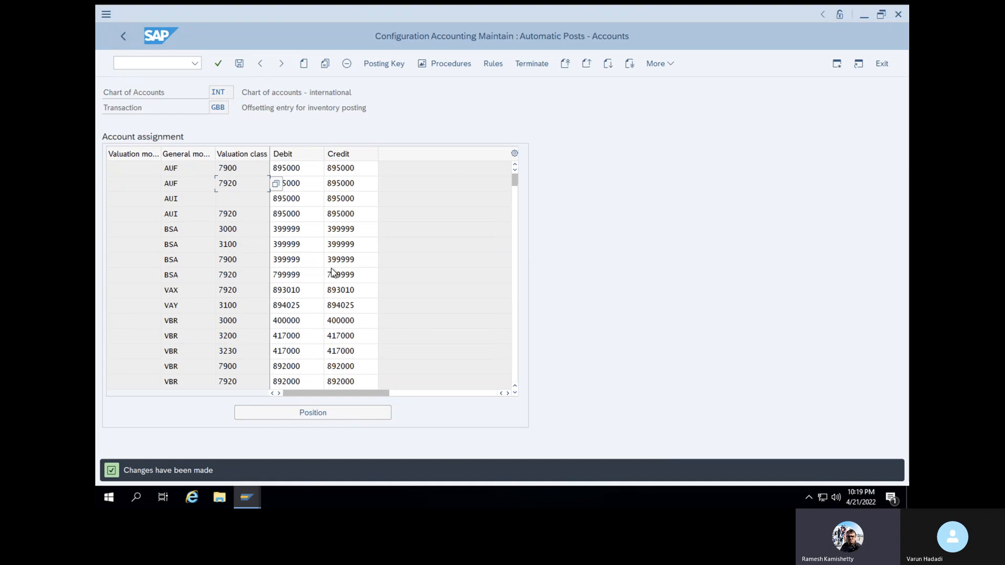
Scroll the GBB table to verify the VBR V003 row, then select the 0001 VBR 0010 entry
left_click(514, 393)
left_click(515, 393)
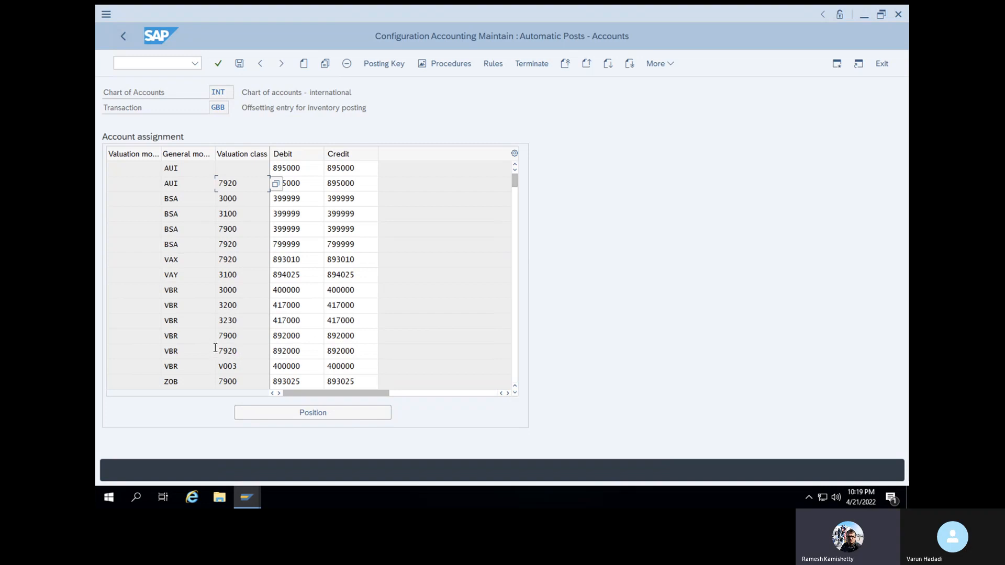
left_click(515, 393)
left_click(516, 394)
left_click(516, 394)
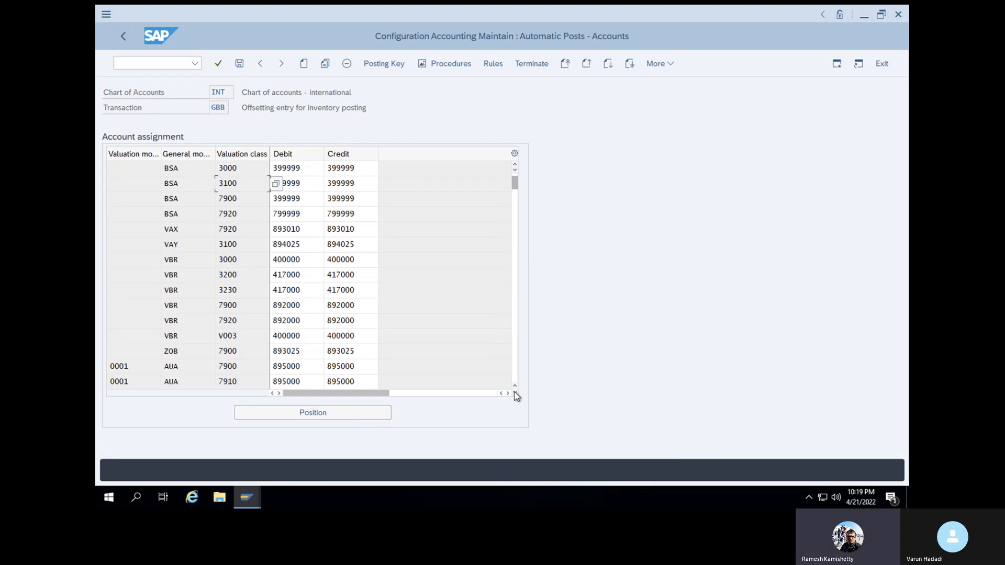
left_click(516, 394)
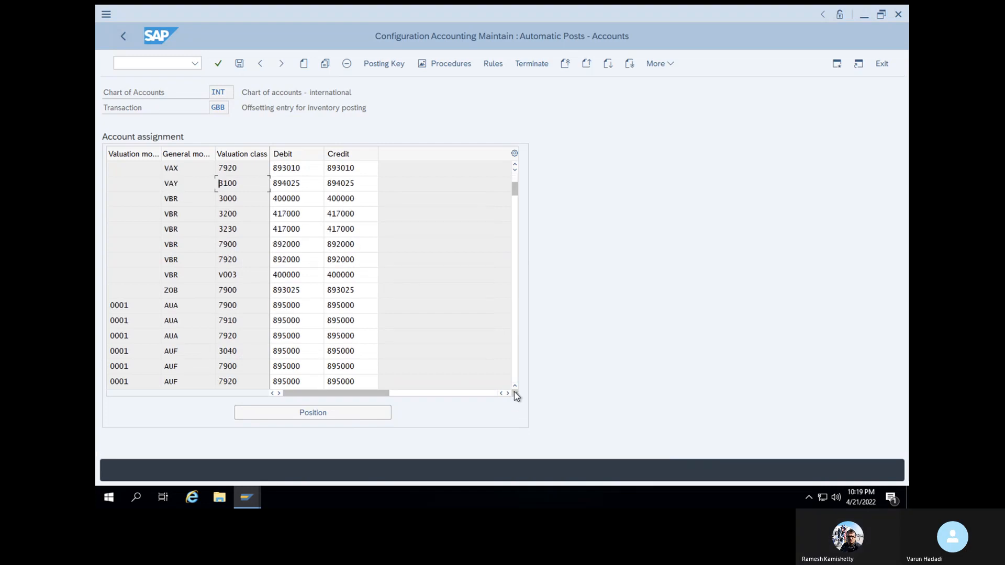
left_click(515, 394)
left_click(516, 394)
left_click(516, 394)
left_click(515, 394)
left_click_drag(515, 206, 513, 260)
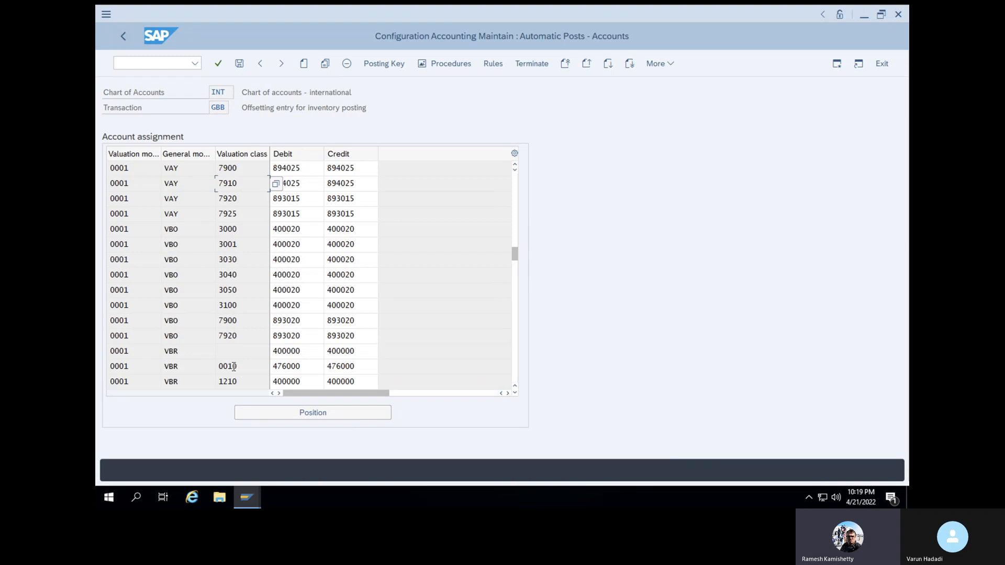
left_click(170, 367)
Copy the 0001 VBR 0010 row as a V003 entry on account 476000 and save it to the customizing request
left_click(325, 64)
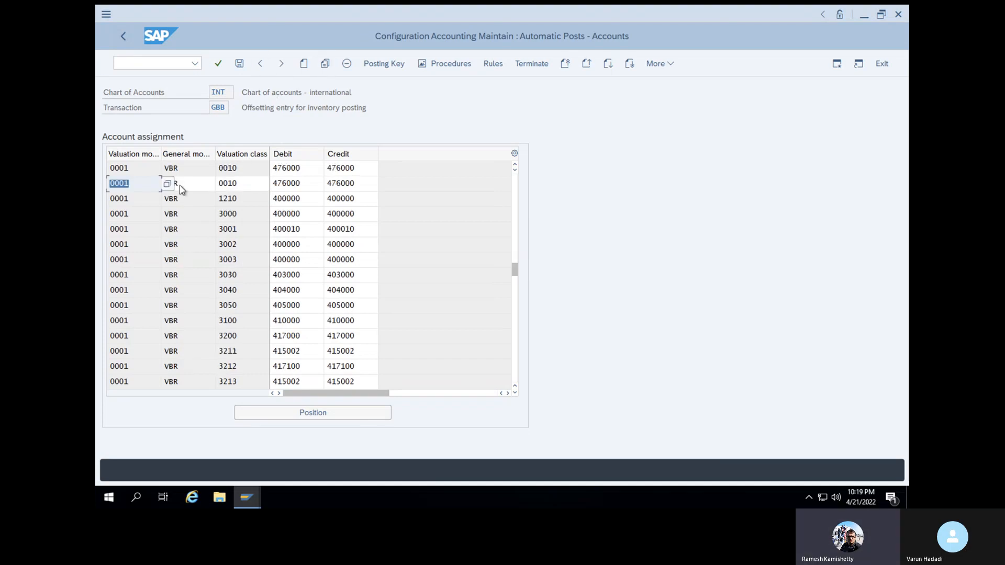
left_click(242, 186)
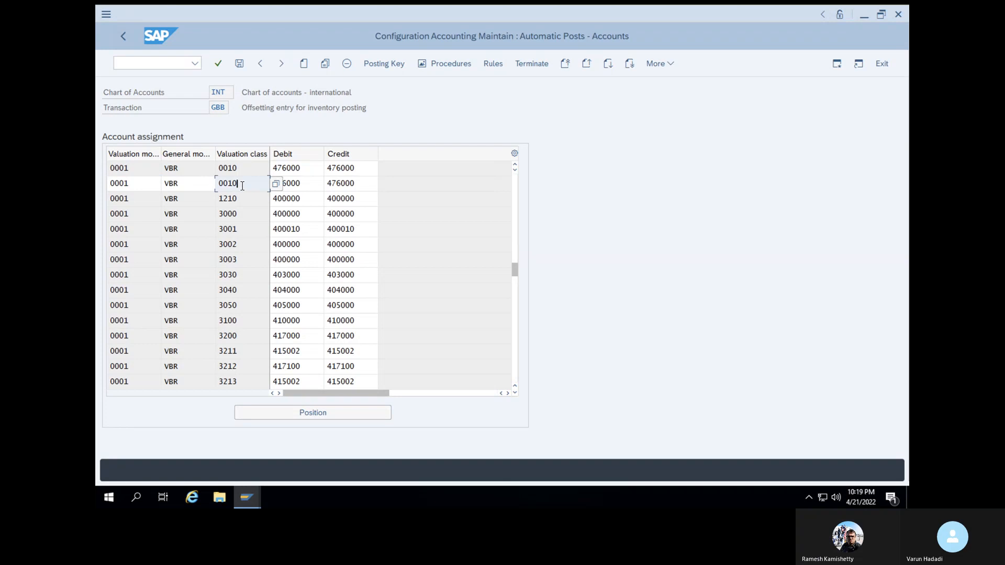
key("BackSpace")
key("BackSpace")
key("BackSpace")
key("BackSpace")
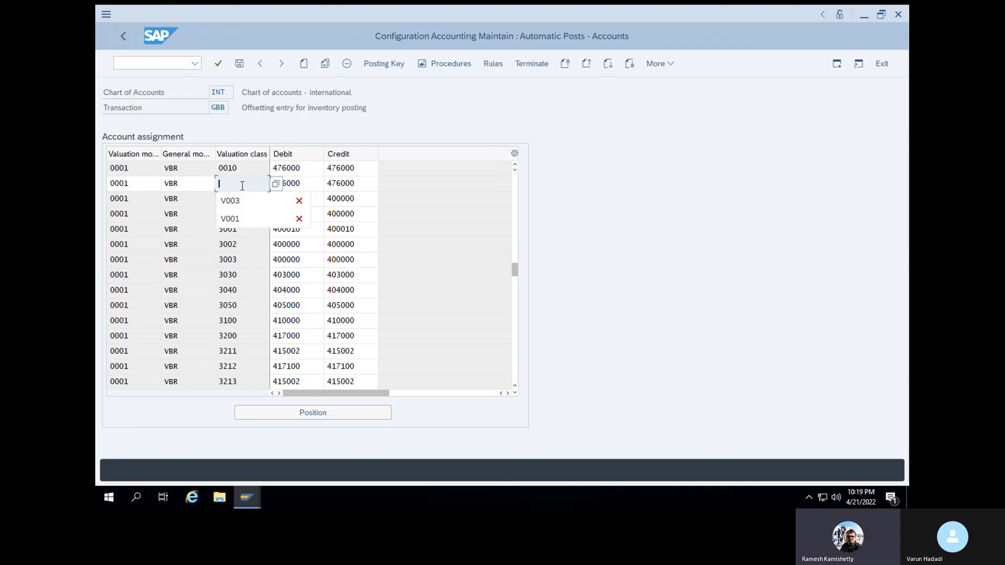
left_click(241, 213)
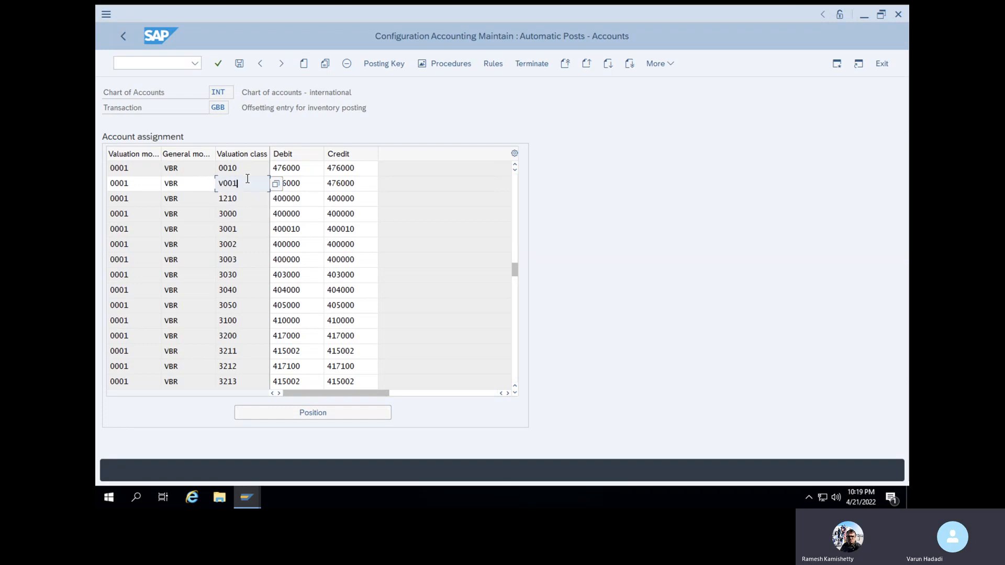
key("BackSpace")
type("3")
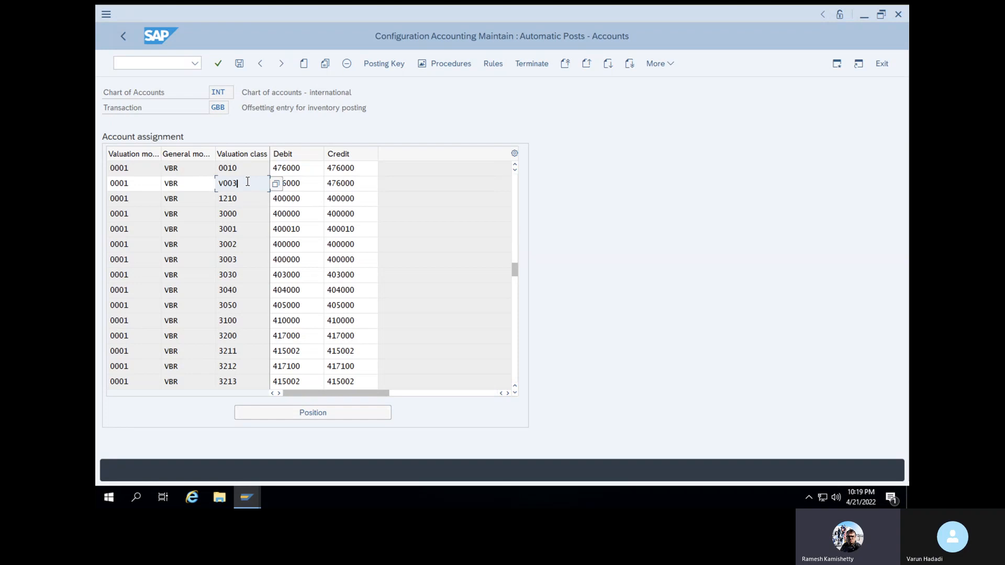
left_click(219, 66)
left_click(239, 65)
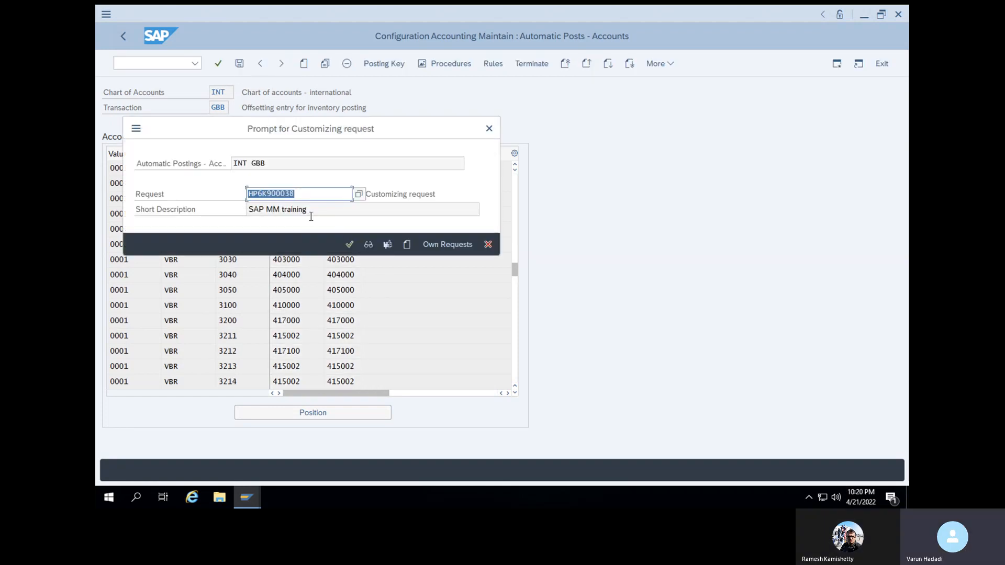
left_click(349, 242)
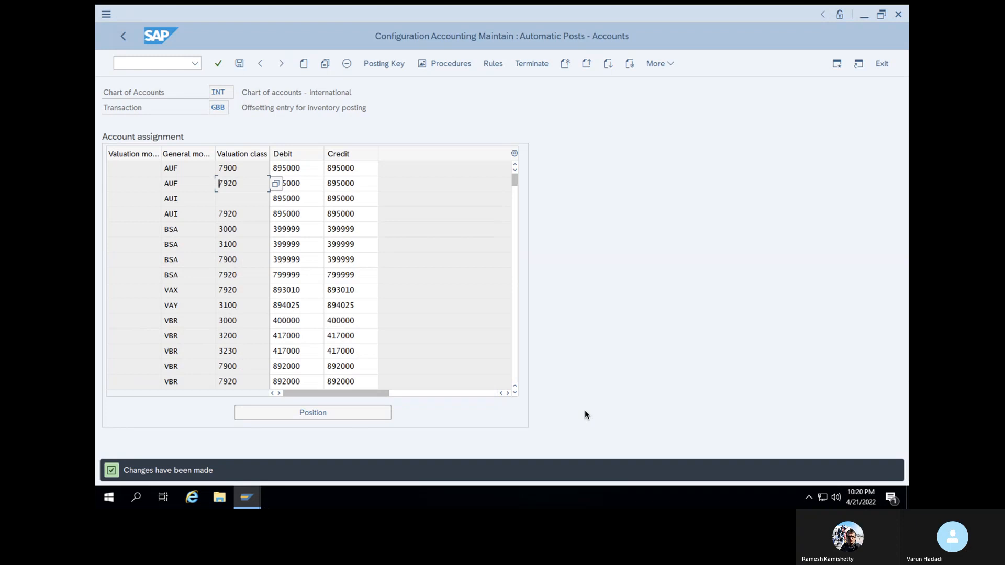
left_click(248, 497)
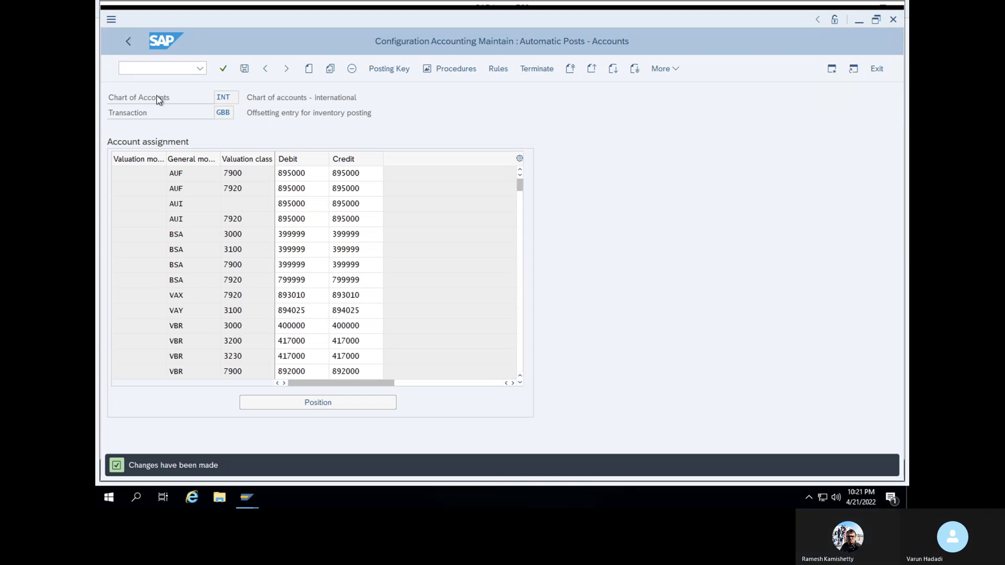
mouse_move(247, 503)
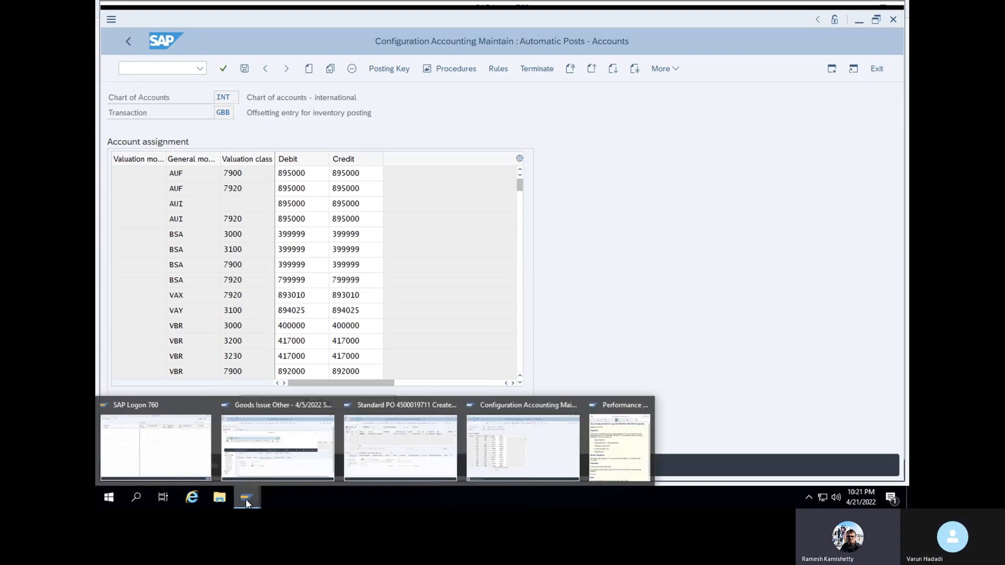
Start a MIGO Goods Issue and load material 50066166 as item line 1
left_click(165, 66)
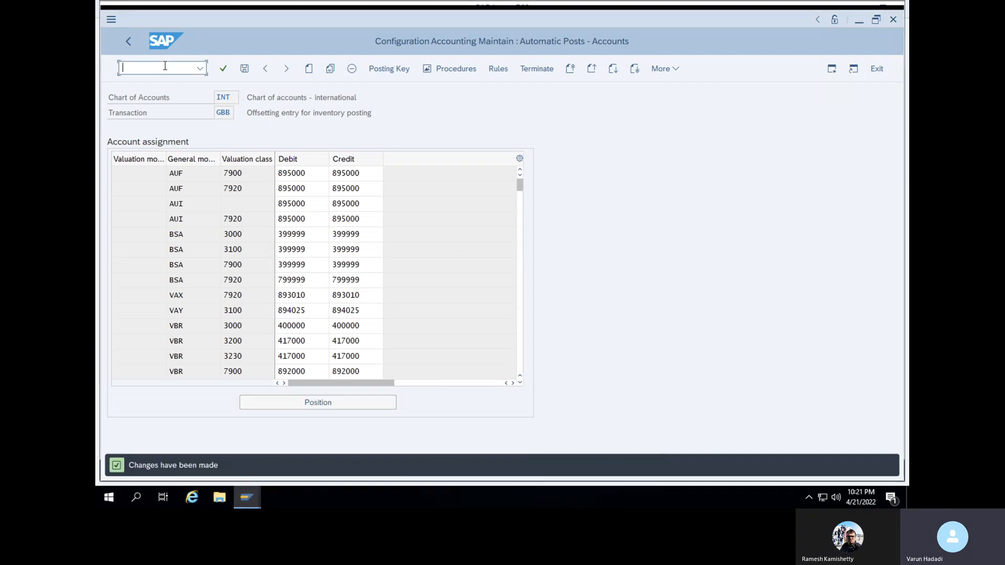
type("/NMIGO")
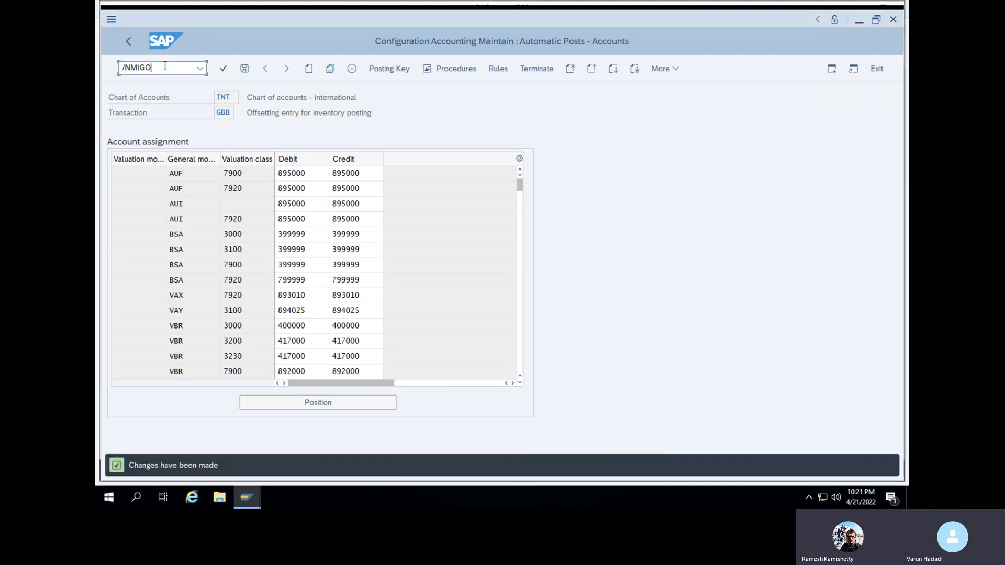
key("Return")
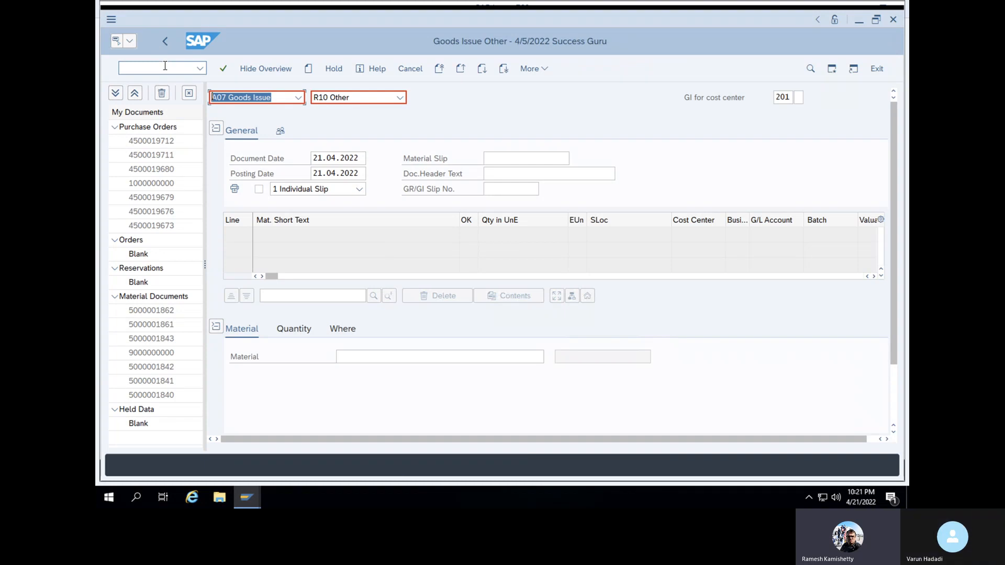
left_click(291, 101)
left_click(402, 135)
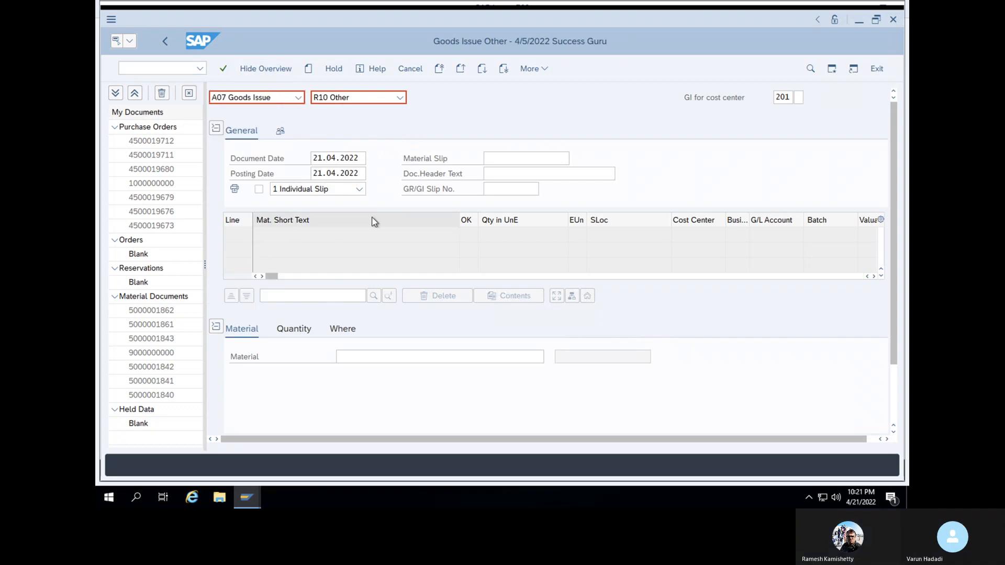
left_click(378, 357)
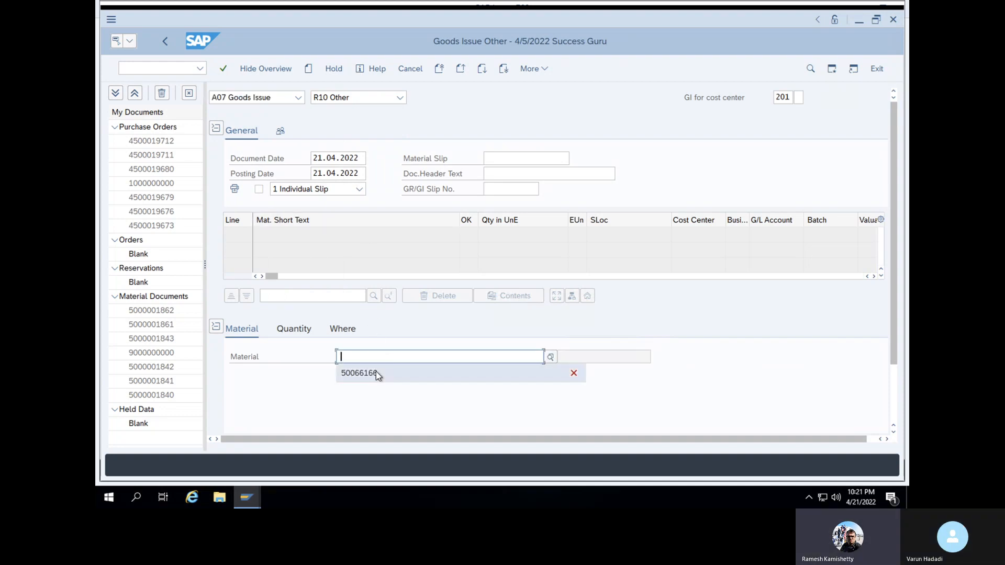
left_click(376, 373)
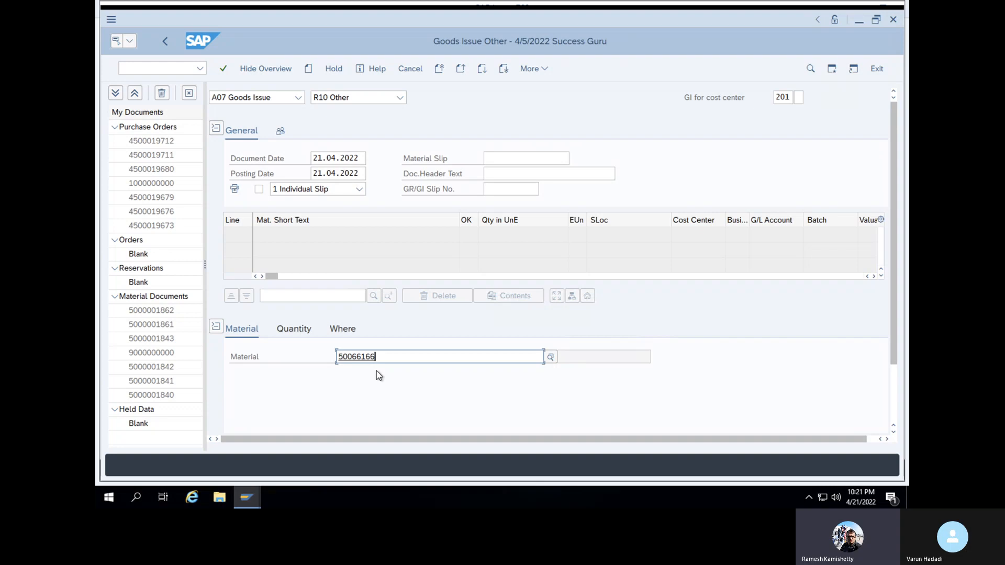
key("Return")
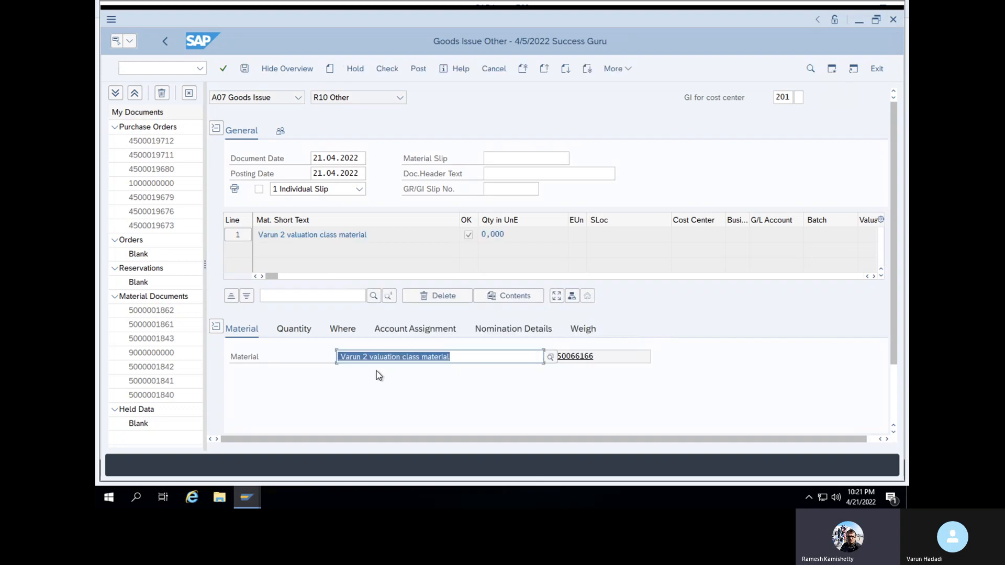
Set line 1 to quantity 1 from plant 1000, storage location SL01
left_click(411, 335)
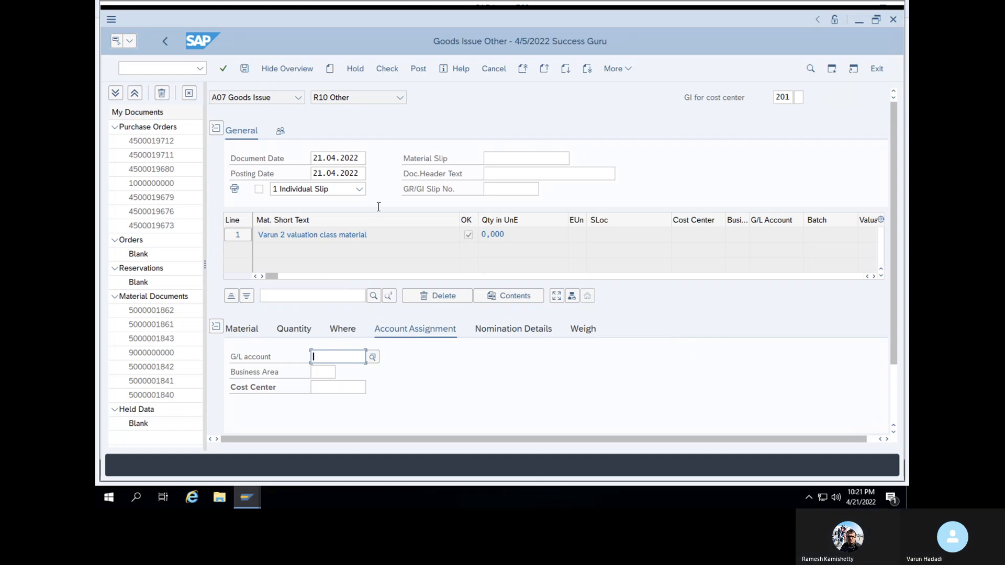
left_click(297, 328)
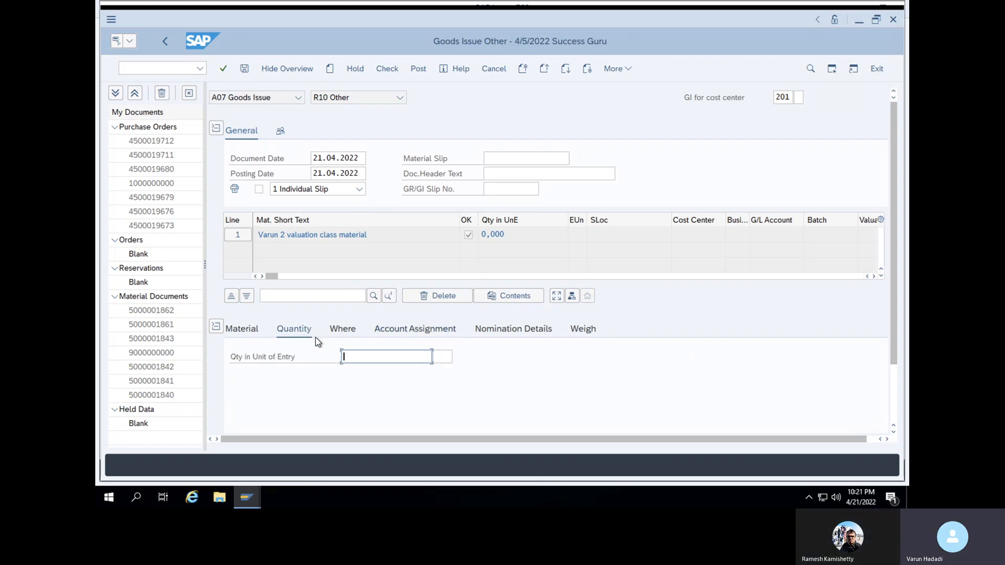
type("1")
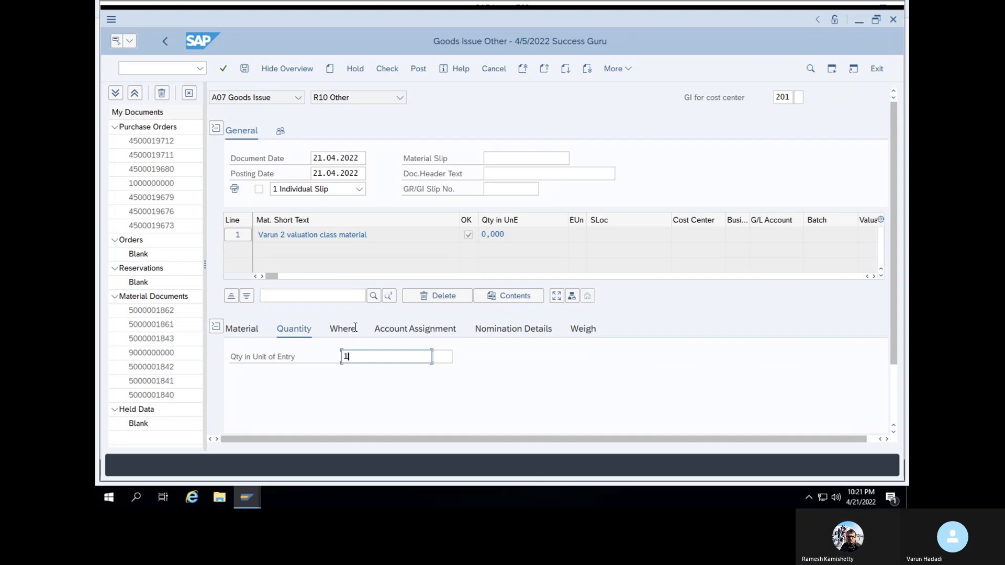
left_click(356, 330)
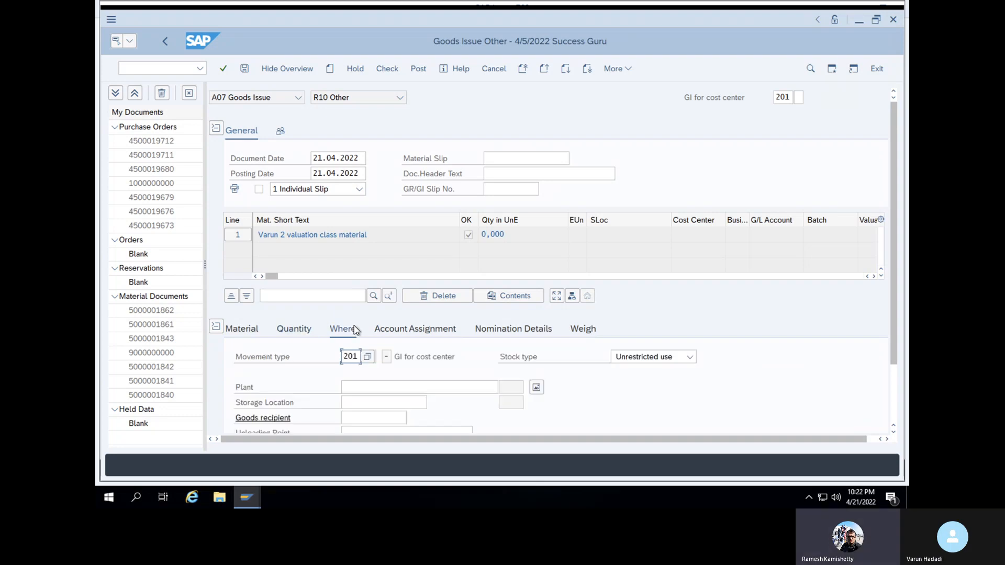
left_click(369, 388)
left_click(365, 400)
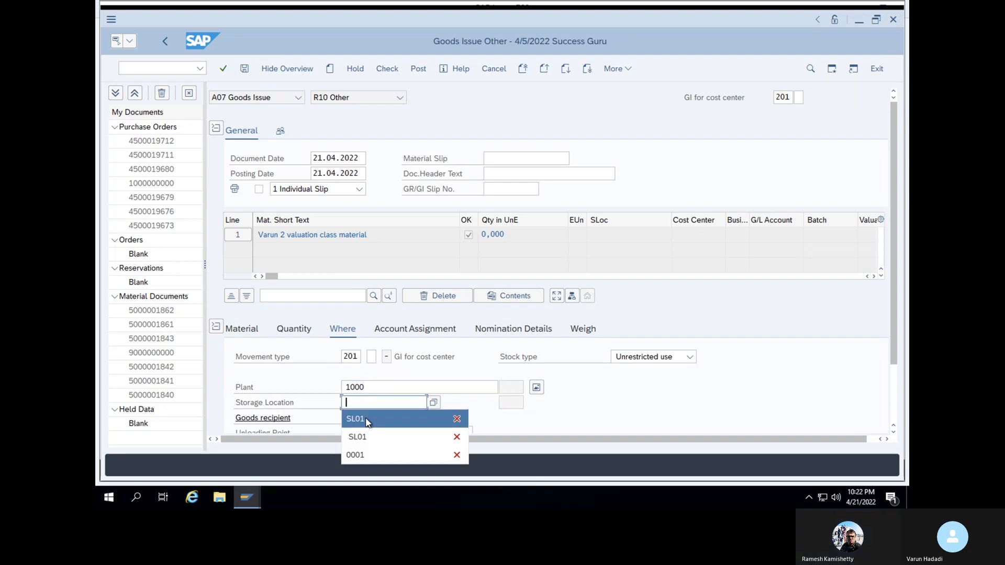
left_click(366, 418)
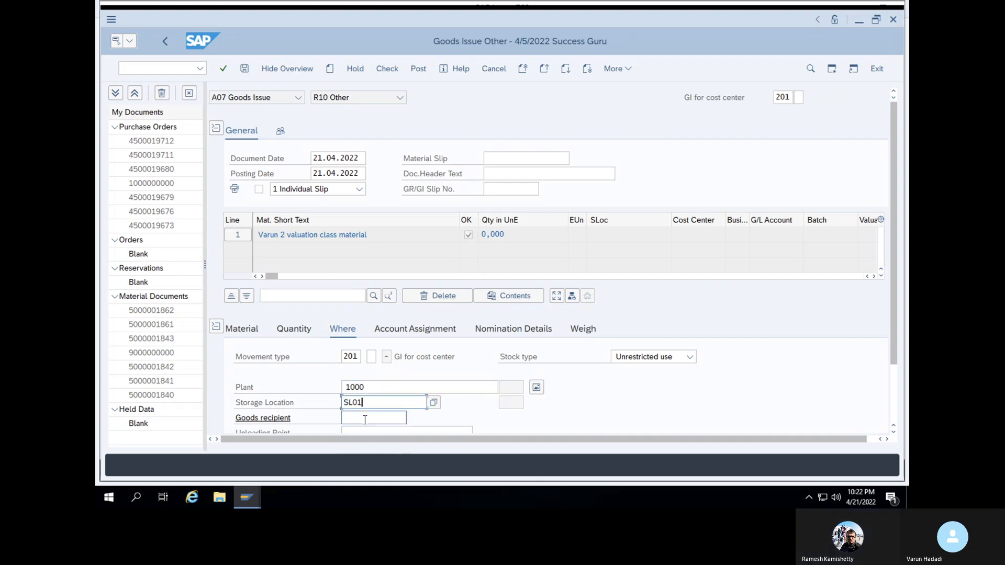
key("Return")
Assign line 1 to cost center 1200
left_click(413, 332)
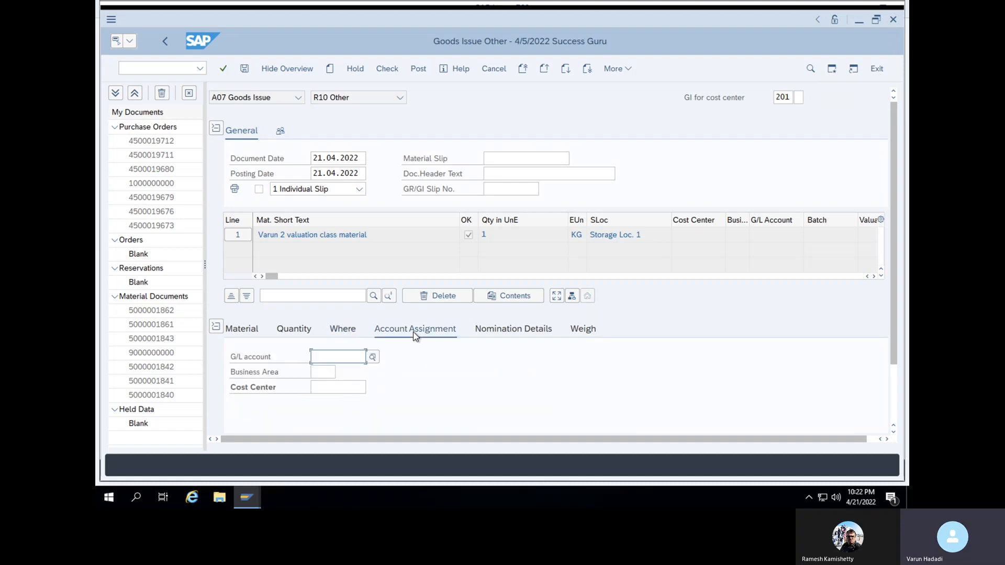
left_click(360, 383)
type("1")
left_click(355, 402)
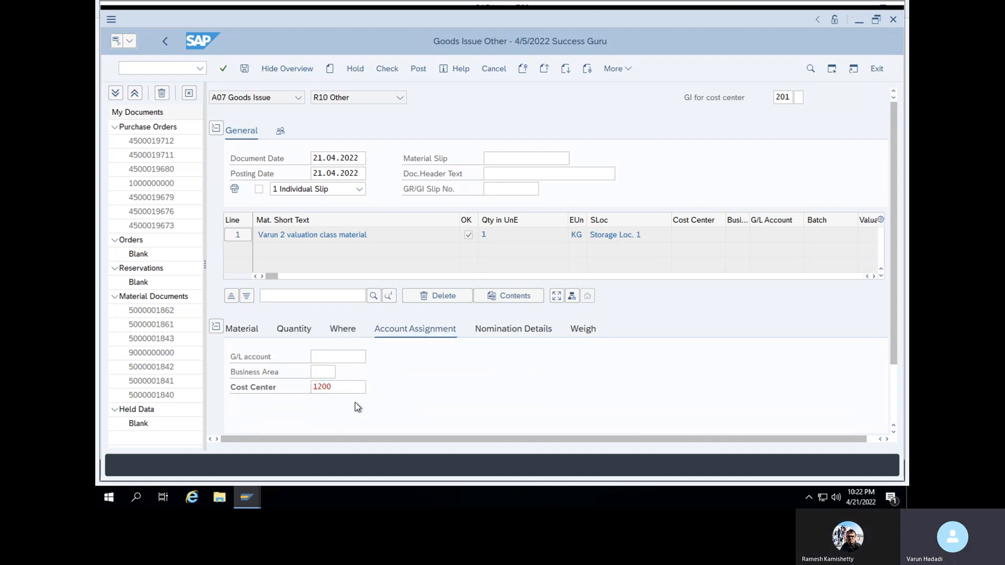
key("Return")
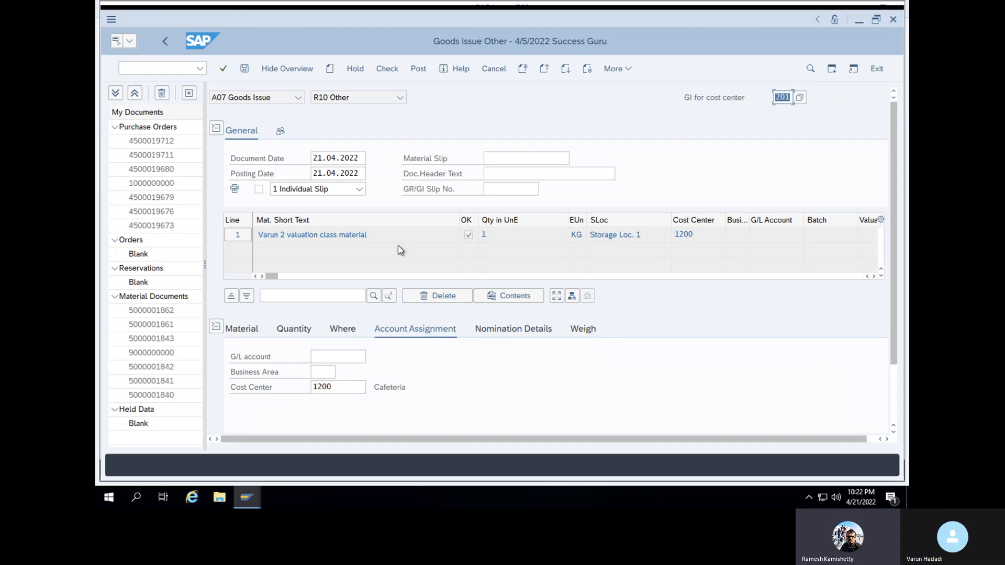
Check the goods issue document and dismiss the error log
left_click(388, 72)
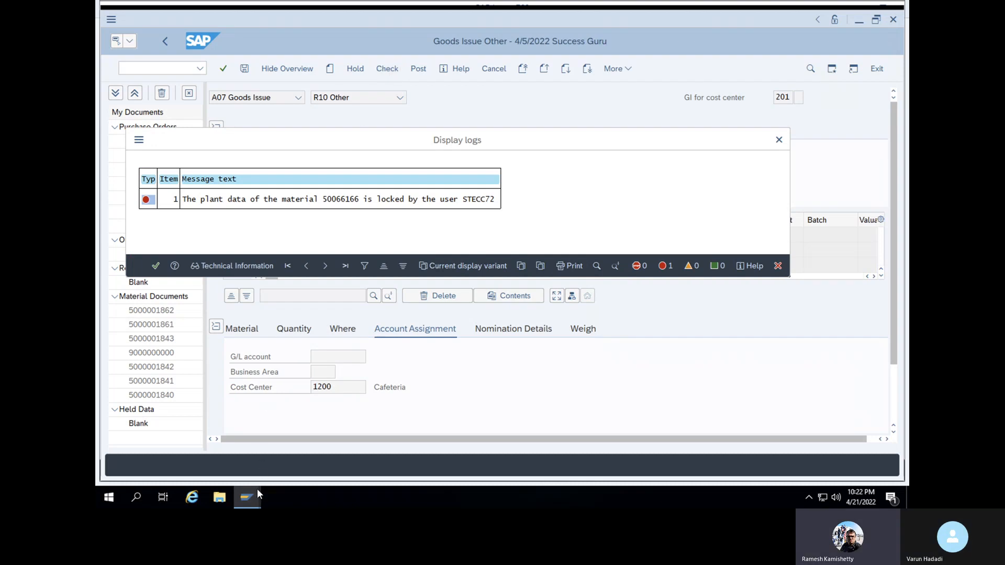
mouse_move(253, 494)
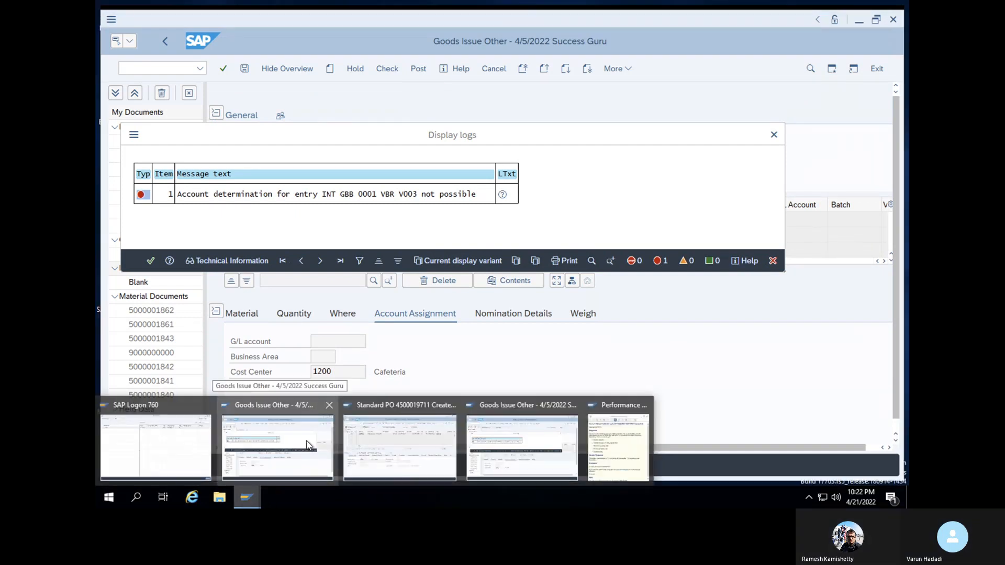
left_click(151, 261)
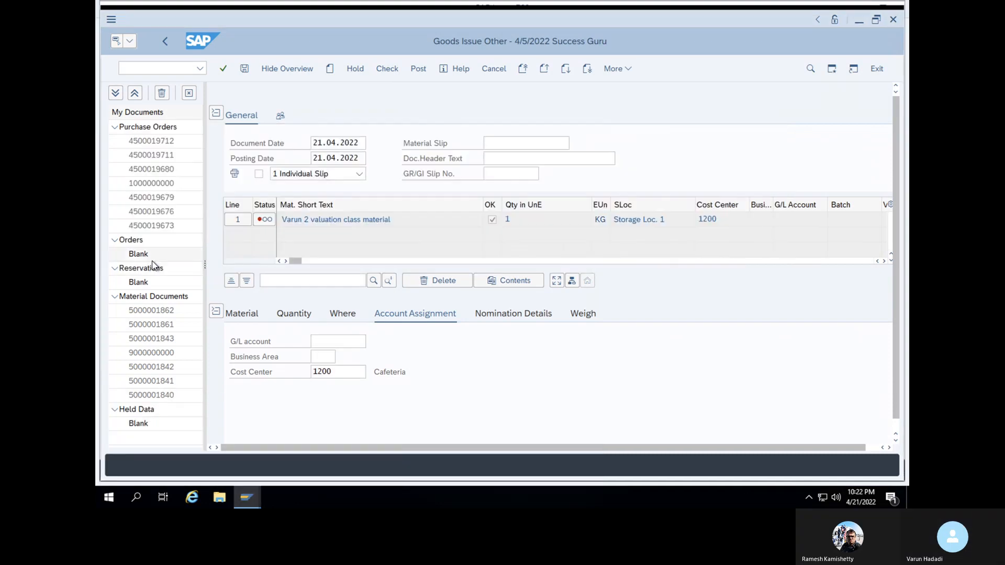
Close the duplicate goods issue window and re-check until the document reports O.K
left_click(244, 502)
left_click(286, 449)
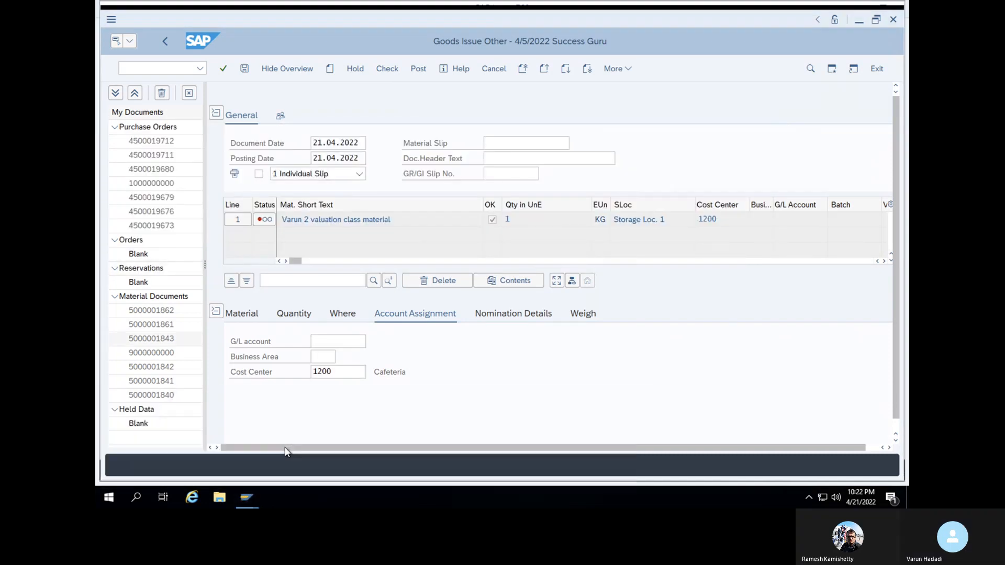
left_click(893, 19)
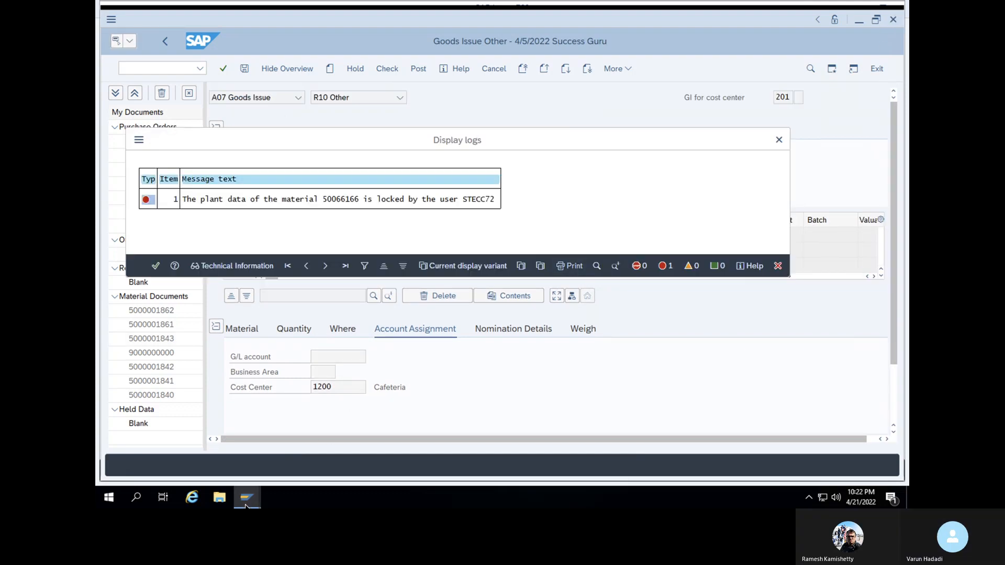
mouse_move(248, 497)
left_click(390, 461)
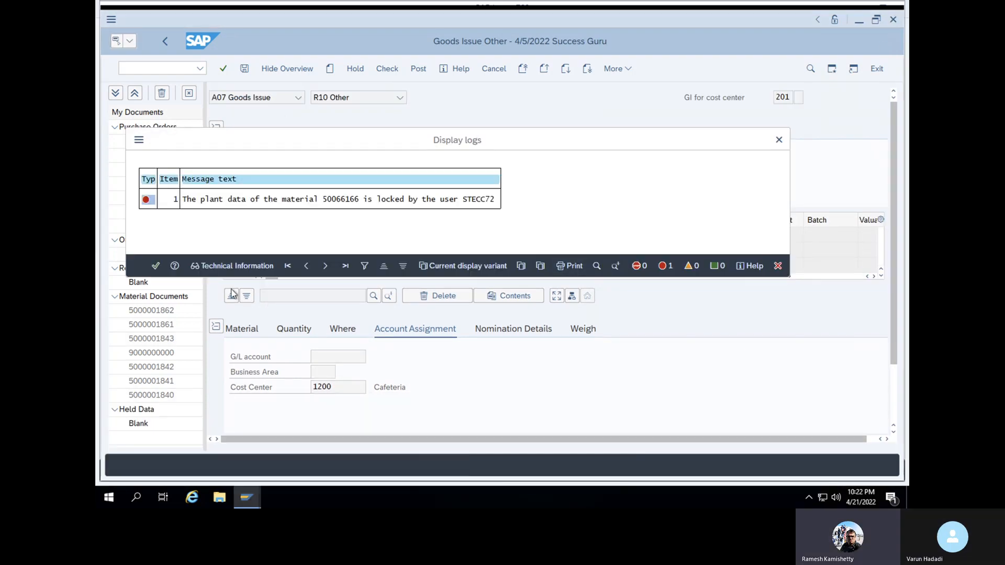
left_click(155, 265)
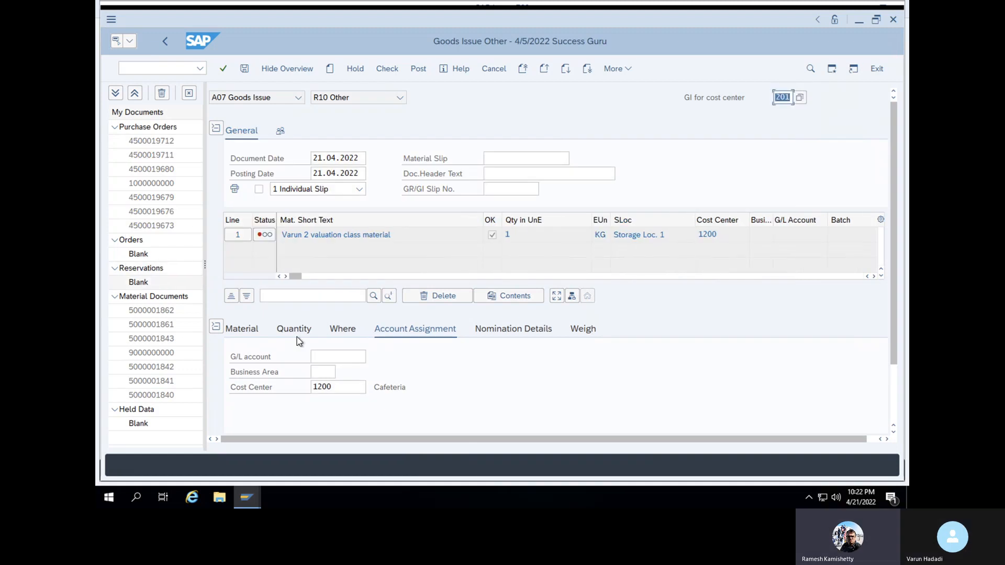
left_click(383, 69)
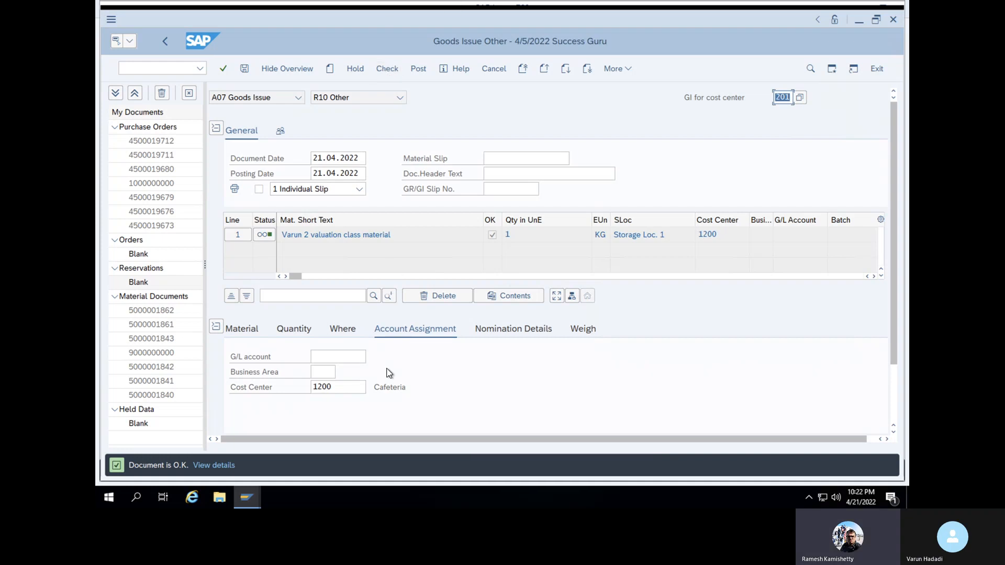
Generate a new session via /O
left_click(166, 67)
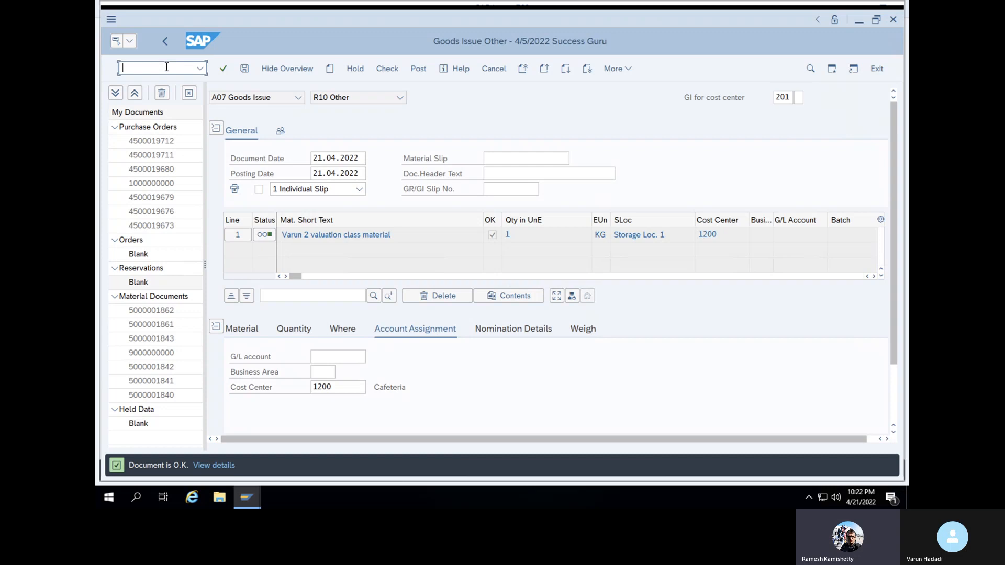
type("/O")
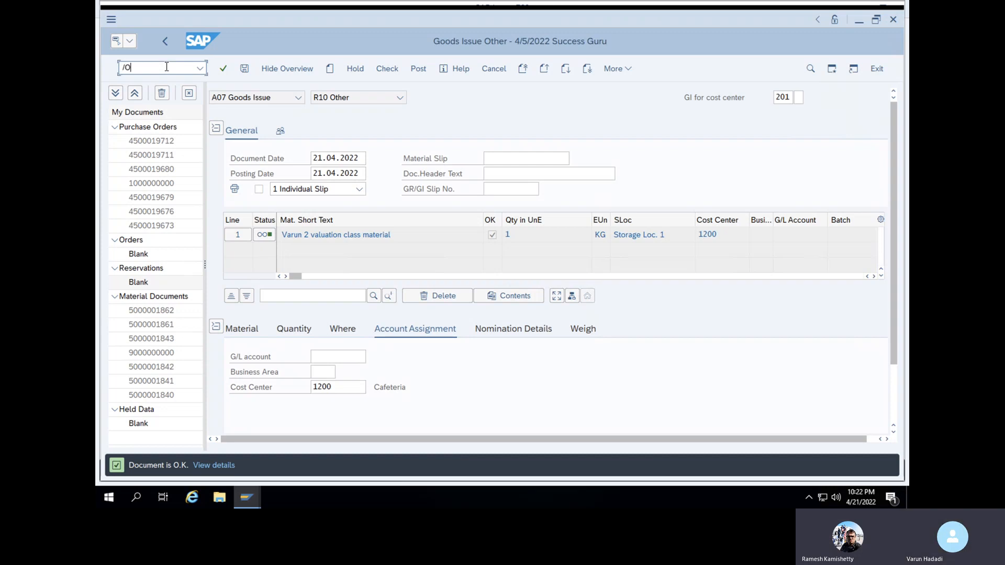
key("Return")
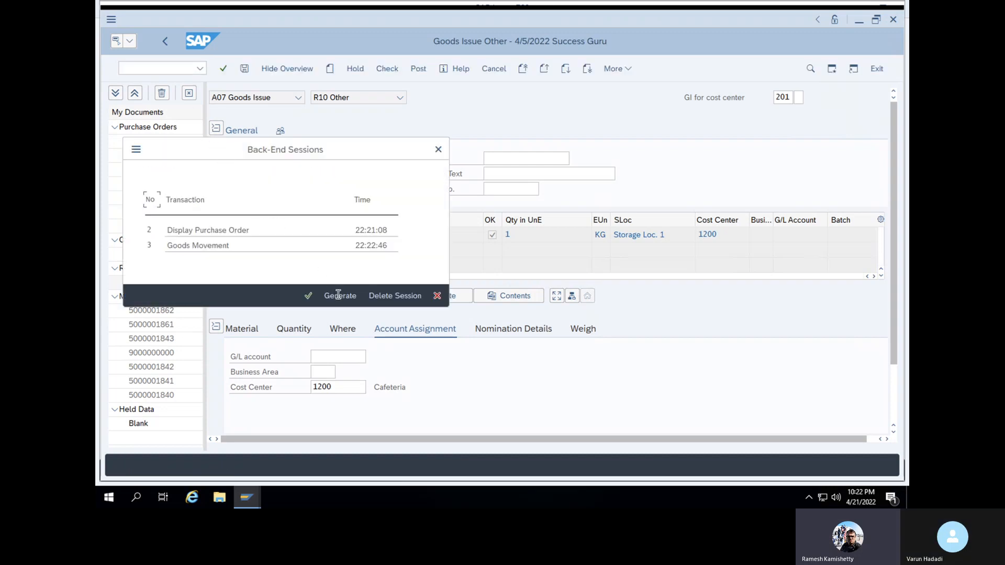
key("Return")
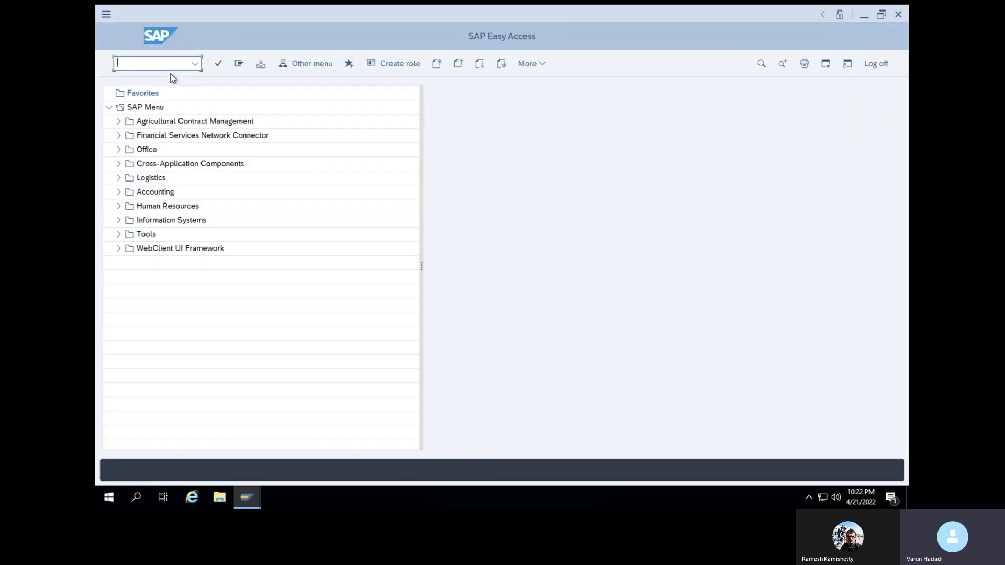
Start MMBE and enter material 50066166
type("MMBE")
key("Return")
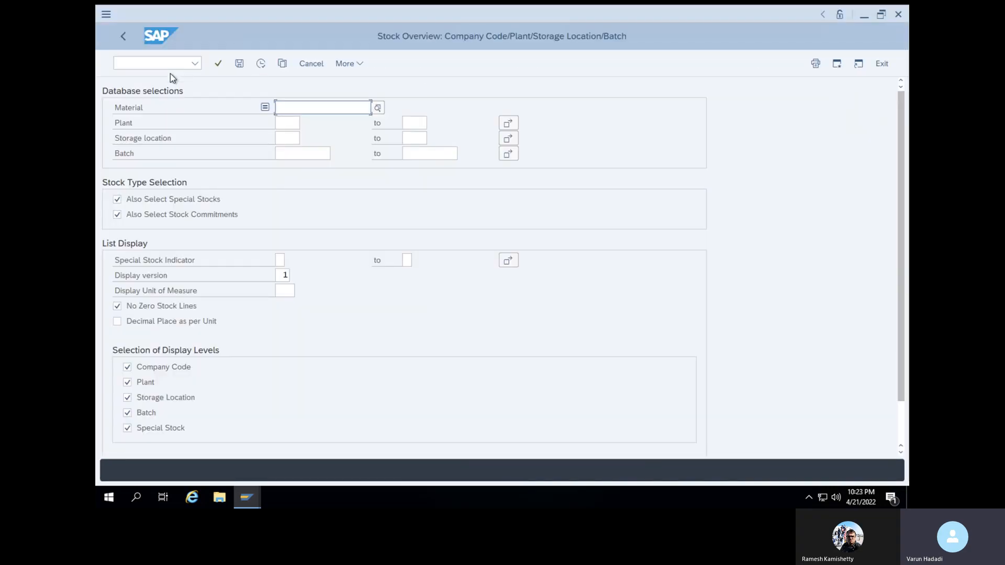
left_click(298, 108)
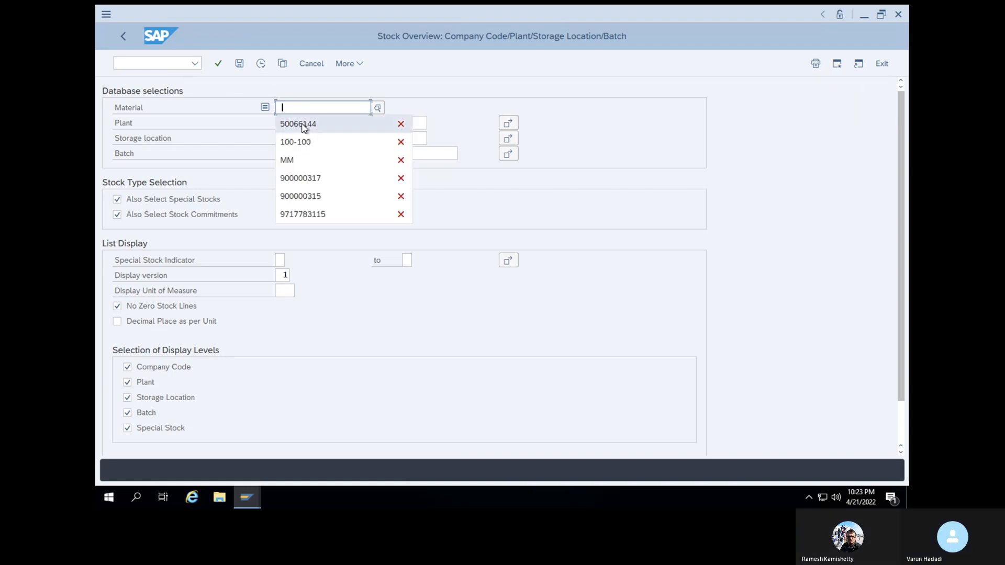
left_click(301, 124)
key("BackSpace")
key("BackSpace")
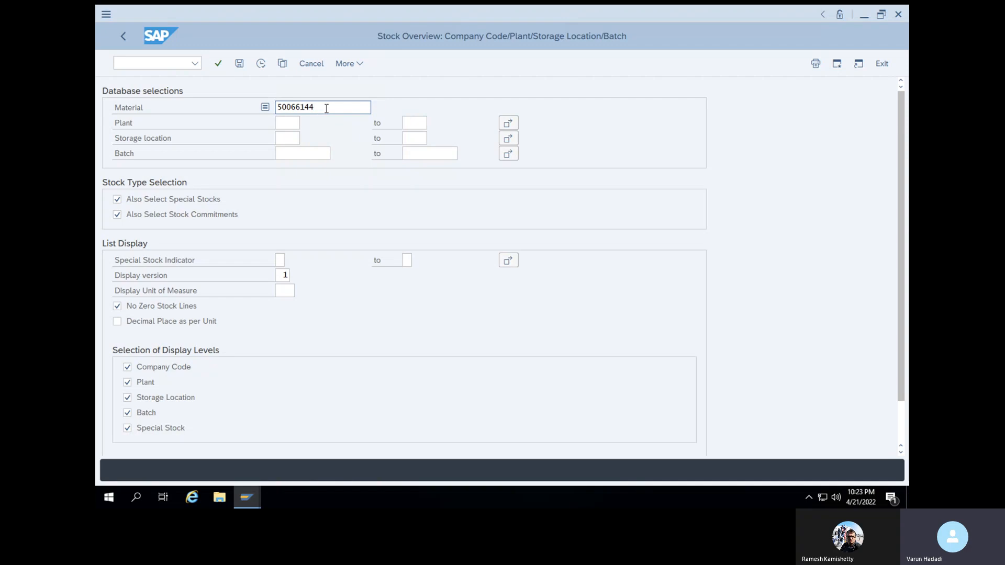
type("66")
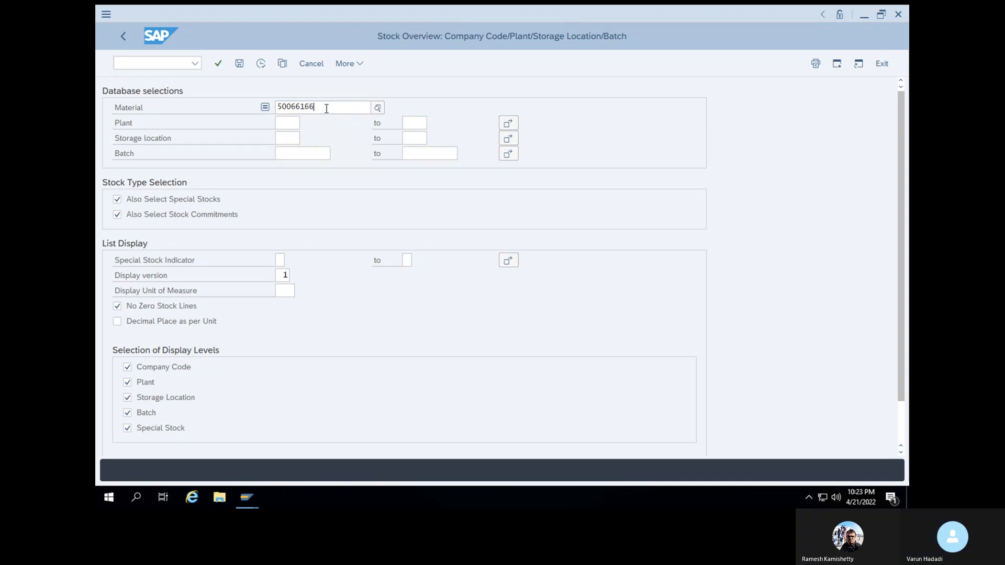
double_click(326, 109)
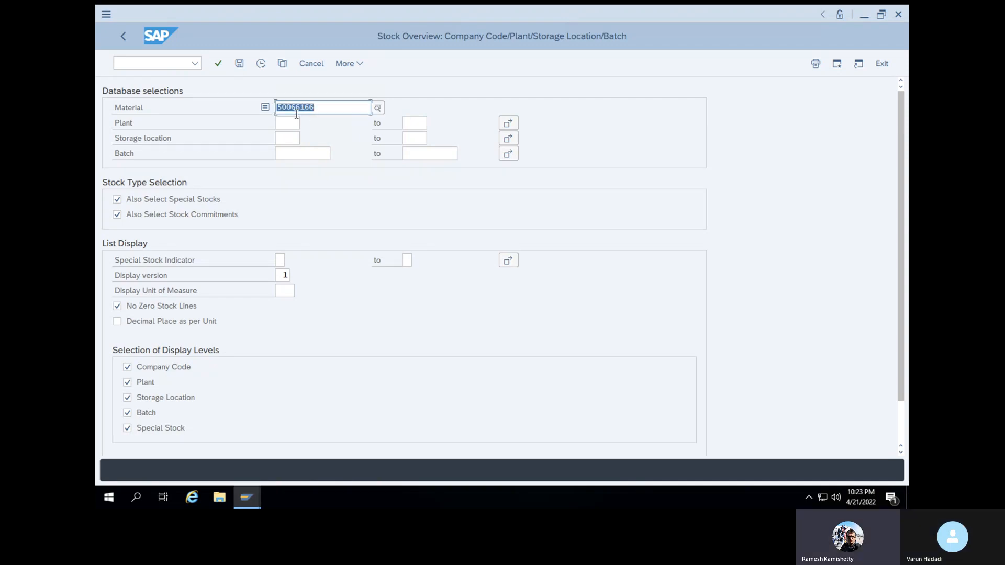
left_click(290, 122)
key("super")
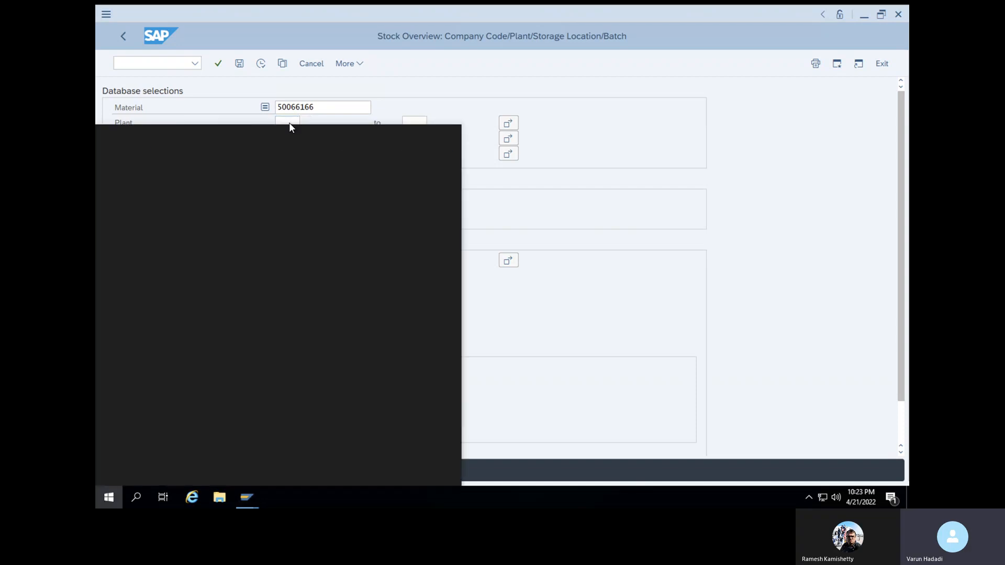
left_click(418, 101)
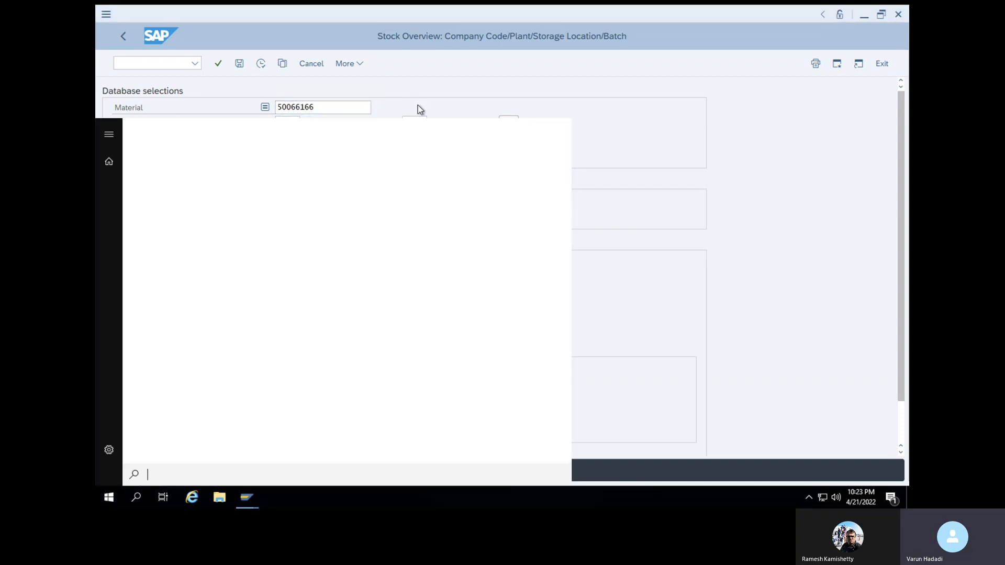
Enter plant 1000 and run the stock overview, showing 100,000 KG unrestricted in Storage Loc. 1
left_click(287, 124)
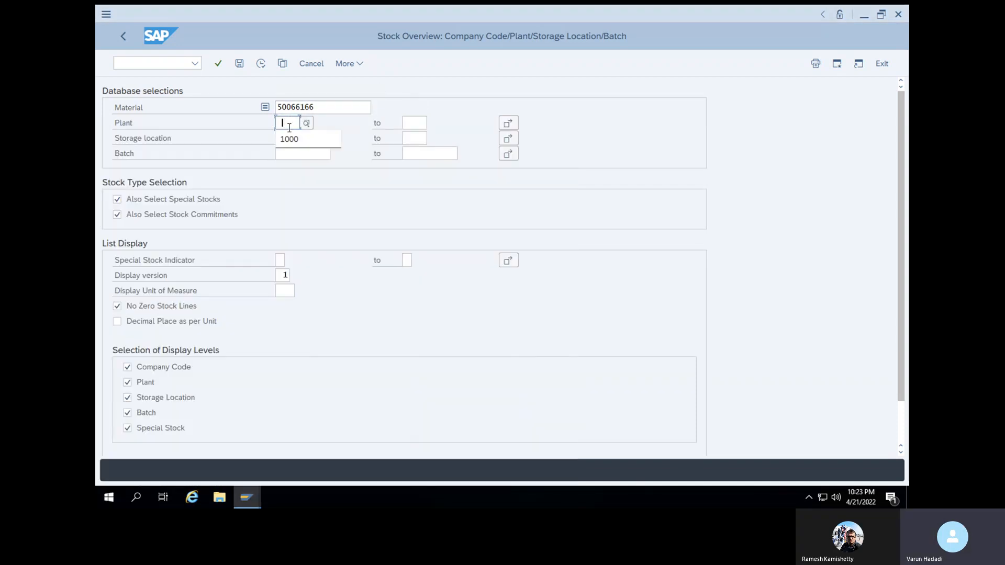
type("1000")
left_click(289, 137)
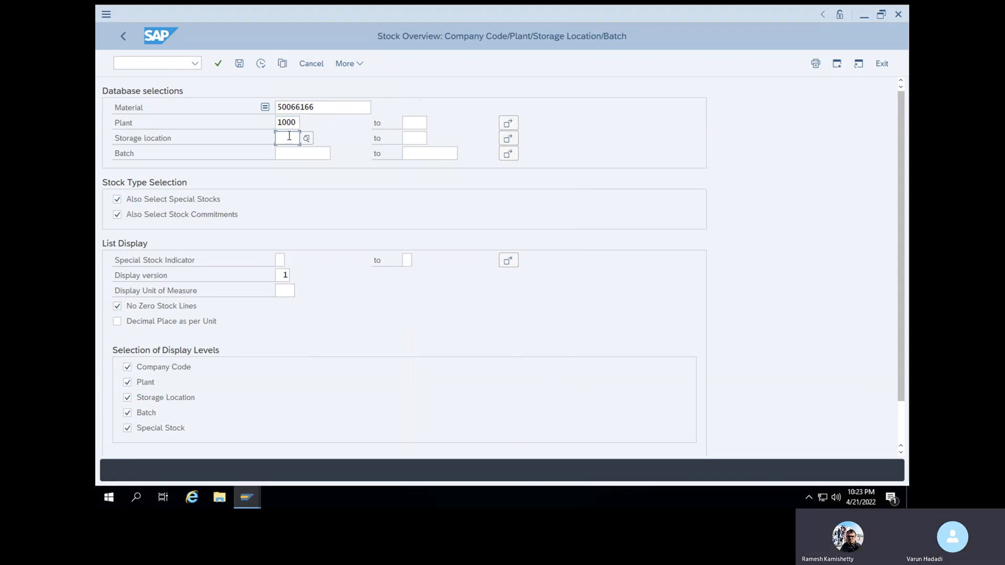
left_click(261, 64)
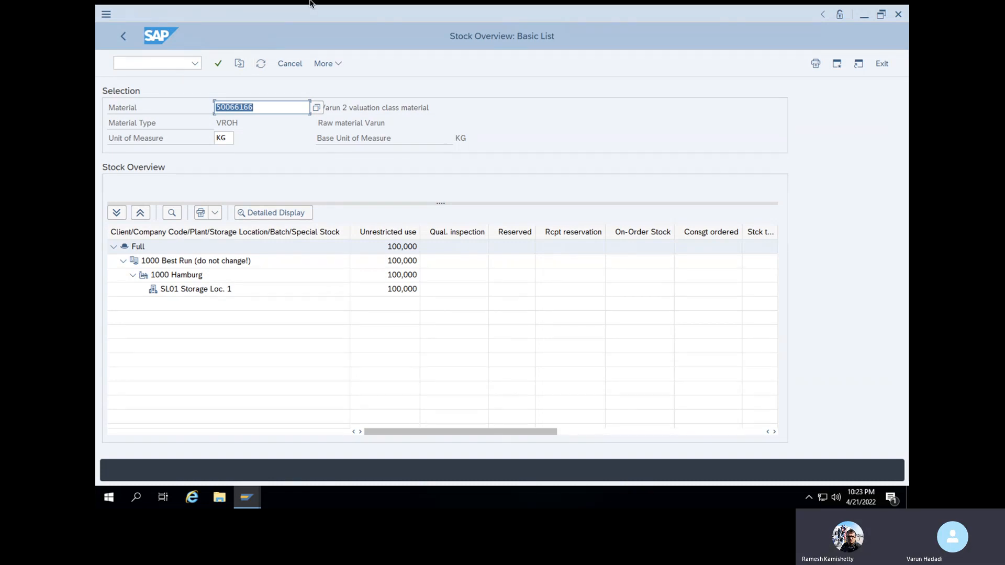
left_click(247, 502)
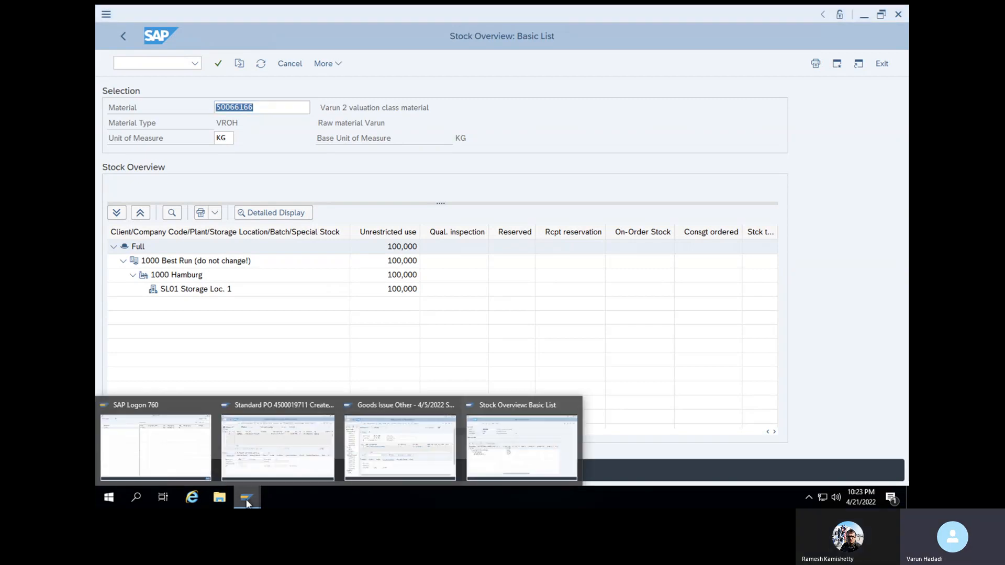
Post the goods issue, then rerun the stock overview to show 99,000 KG unrestricted
left_click(417, 456)
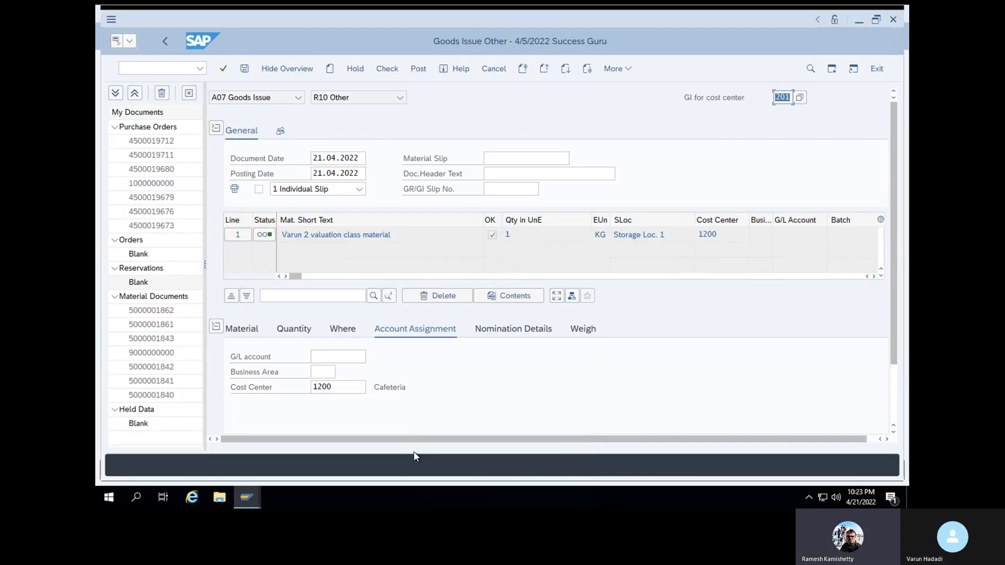
left_click(417, 74)
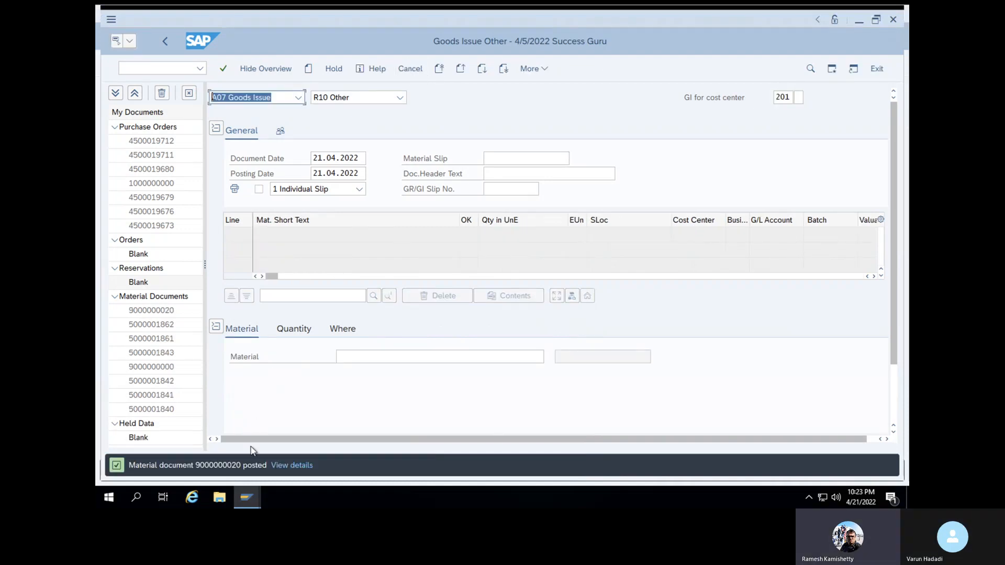
left_click(248, 497)
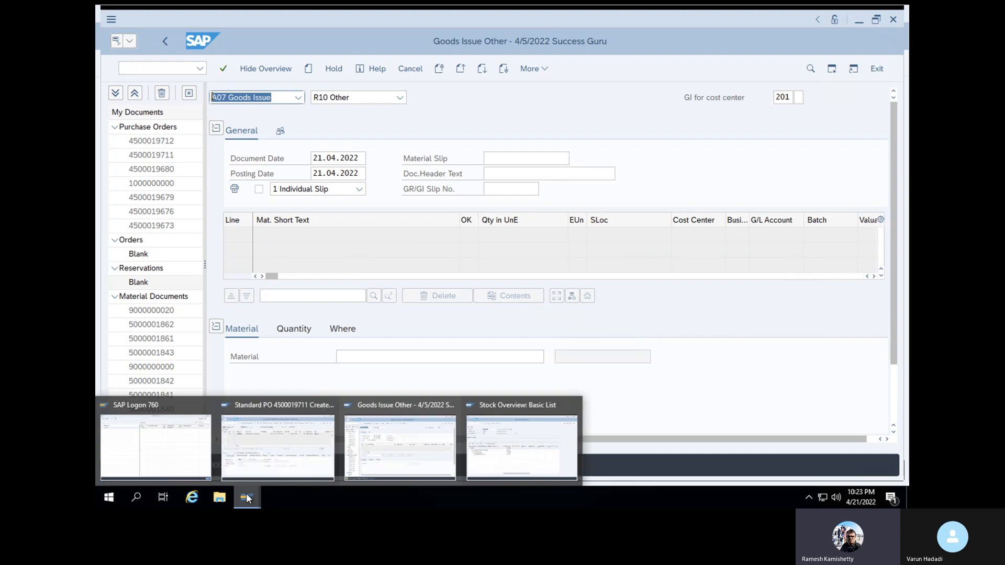
left_click(475, 461)
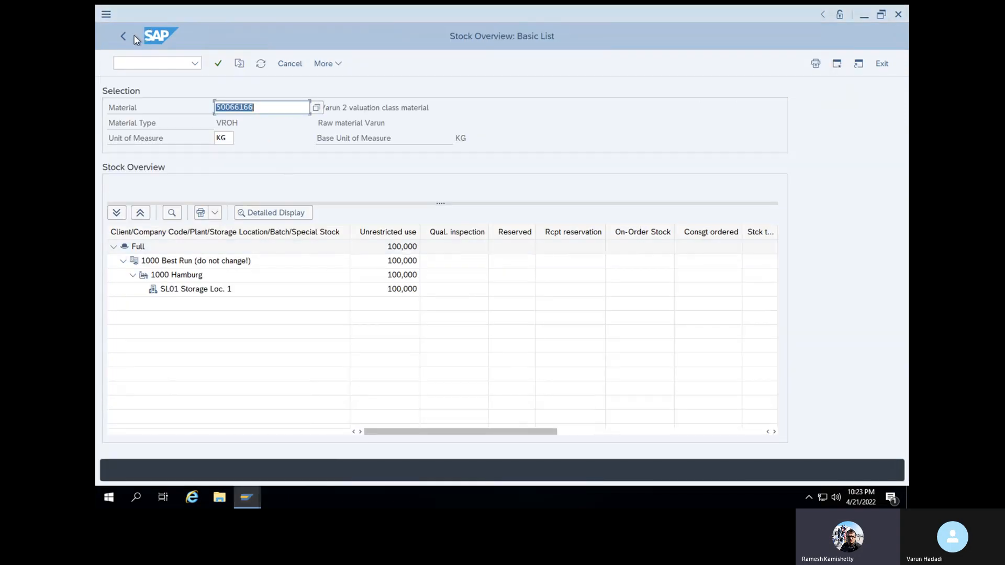
left_click(124, 36)
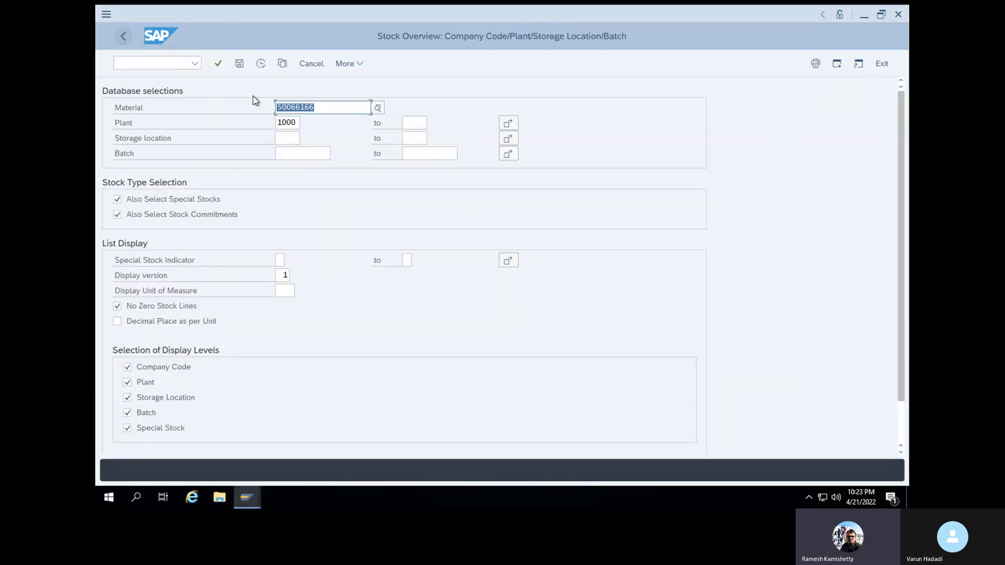
left_click(260, 64)
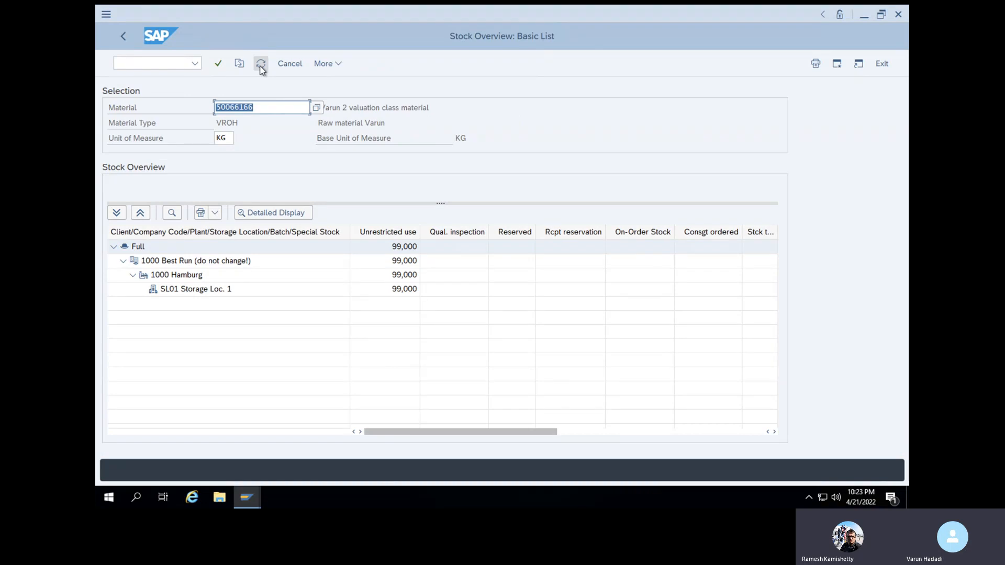
left_click(173, 66)
type("/NMIGO")
key("Return")
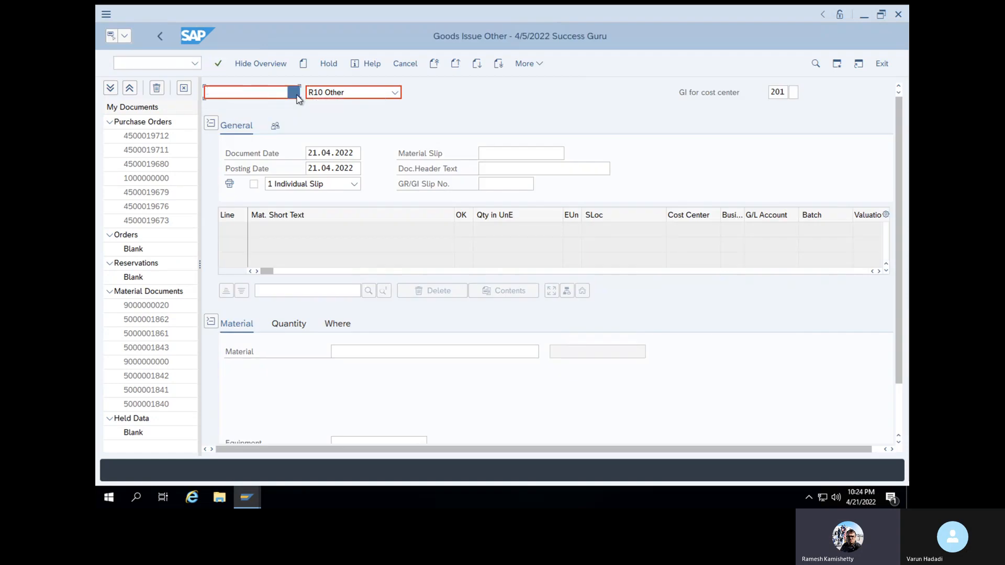
left_click(297, 96)
left_click(281, 128)
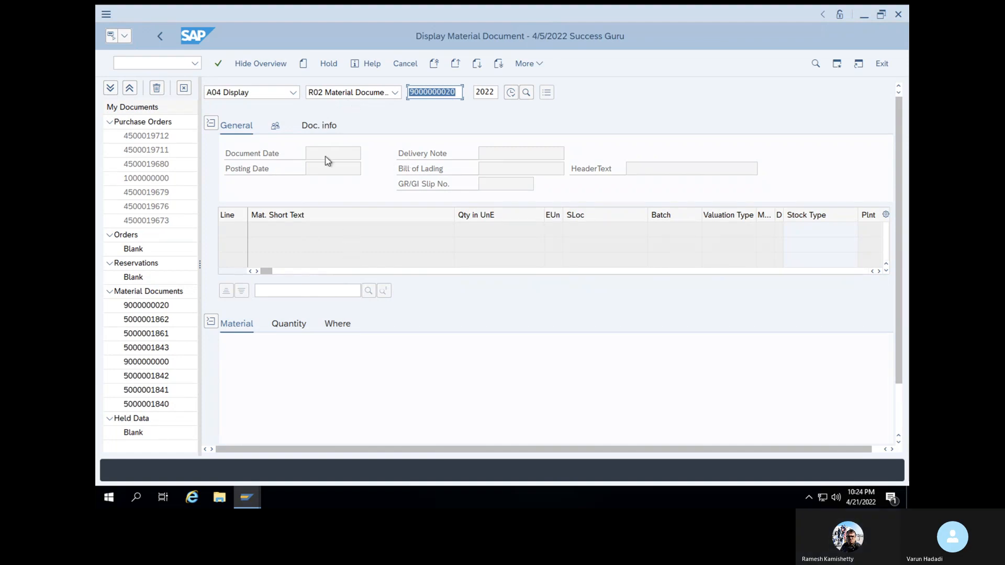
left_click(321, 128)
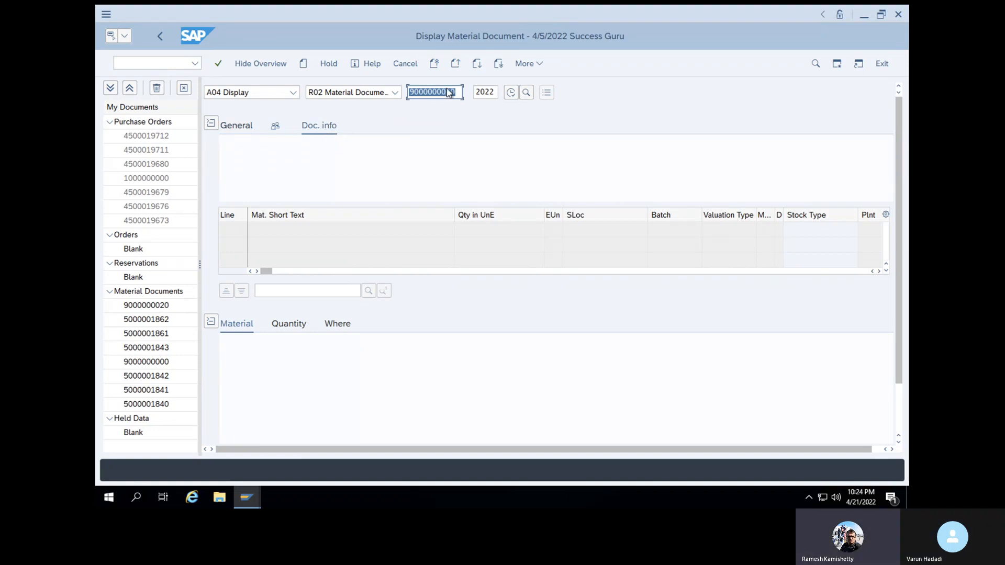
left_click(459, 94)
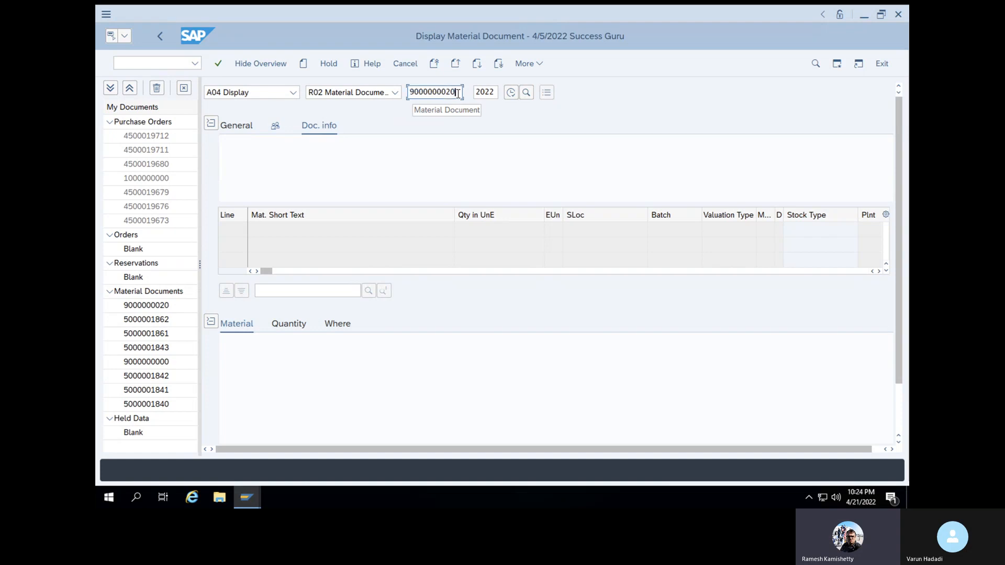
key("Return")
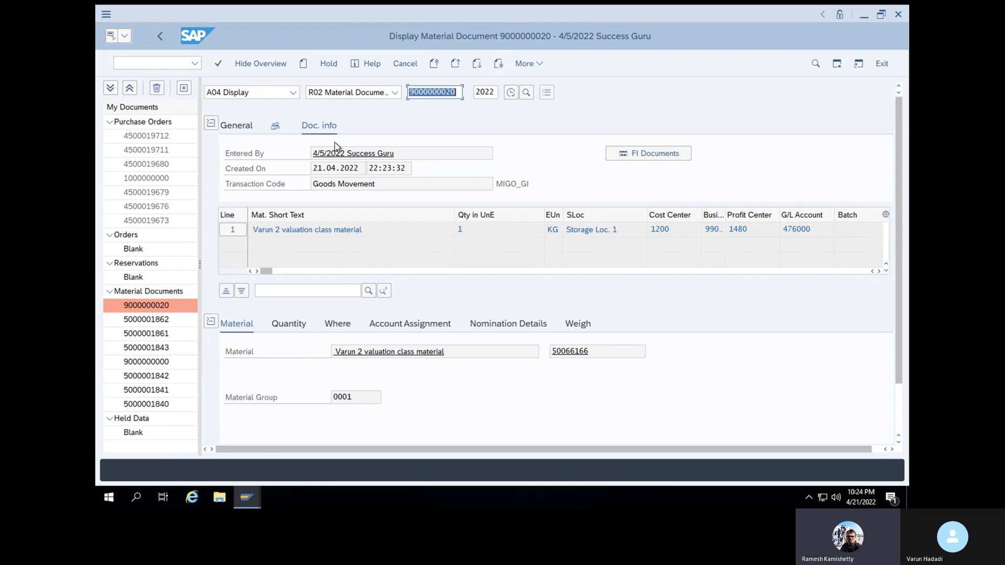
left_click(640, 152)
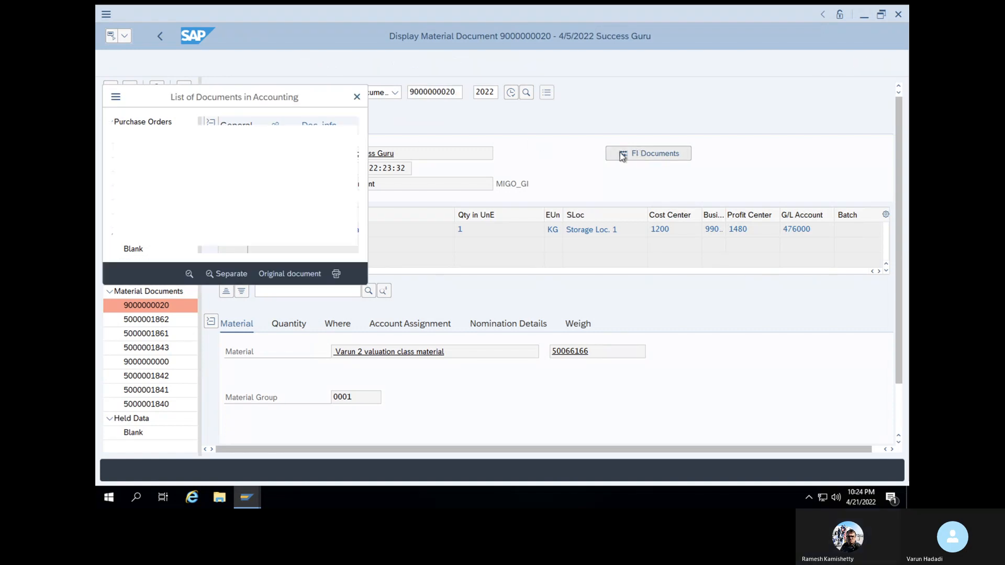
double_click(202, 163)
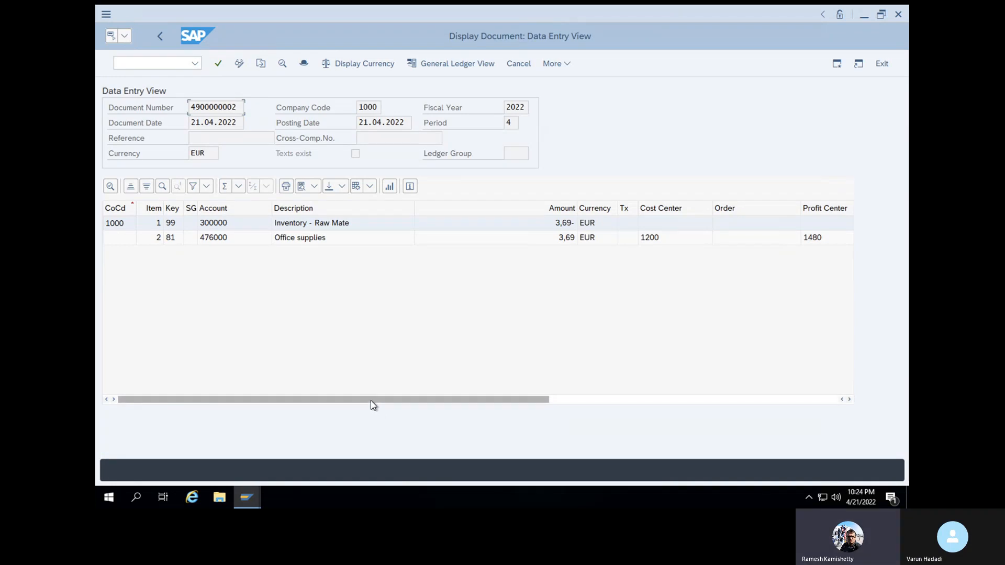
Add the Transaction column to the line-item layout and scroll right to view the BSX and GBB keys
left_click_drag(373, 400, 376, 401)
left_click(370, 187)
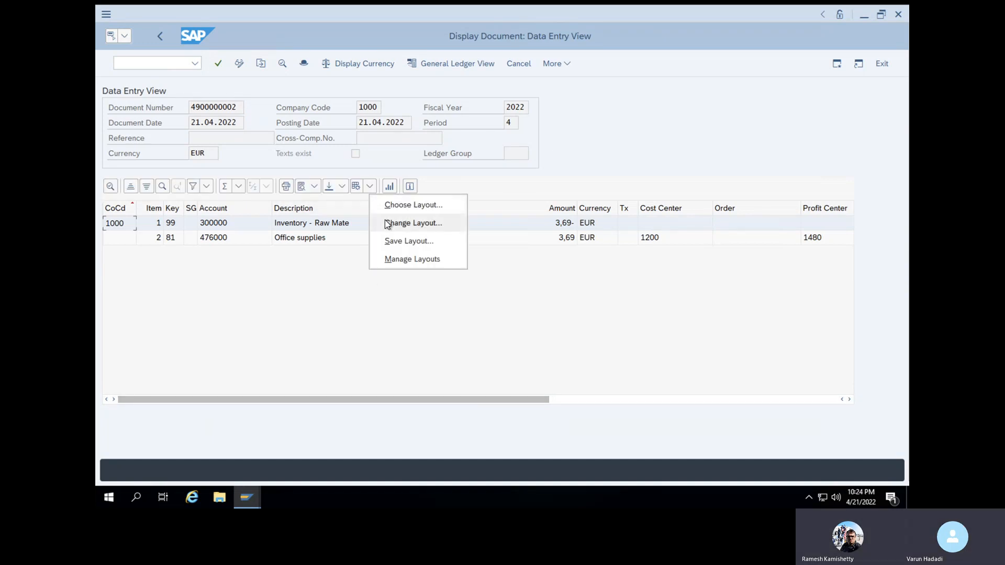
left_click(395, 223)
left_click_drag(514, 247, 512, 457)
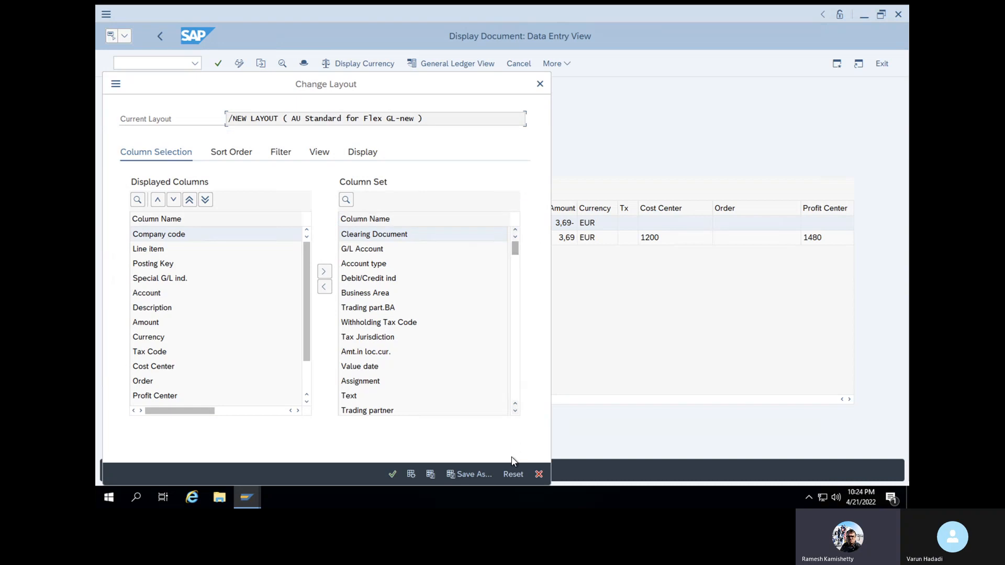
left_click(515, 231)
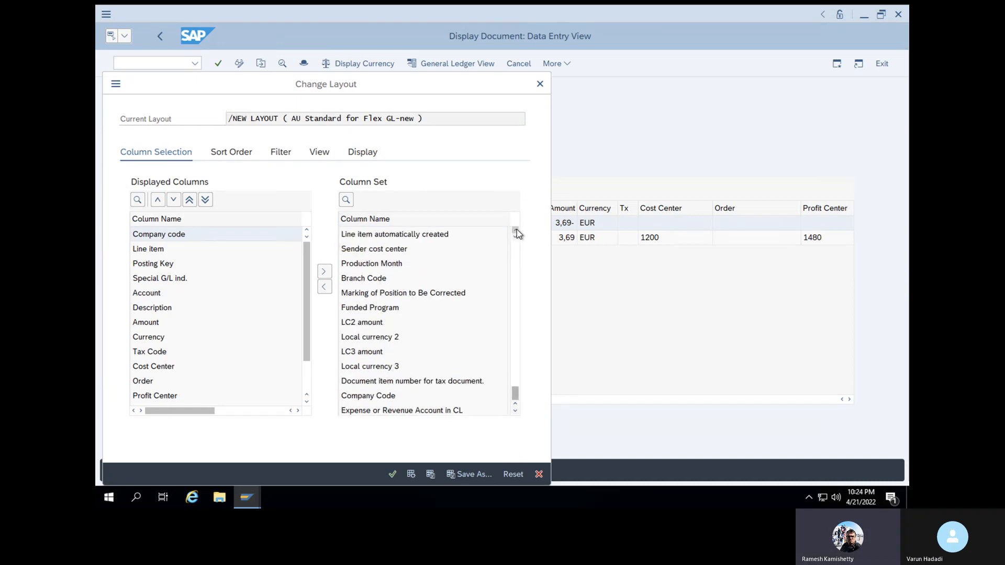
left_click(516, 232)
left_click(516, 231)
left_click(346, 251)
left_click(324, 287)
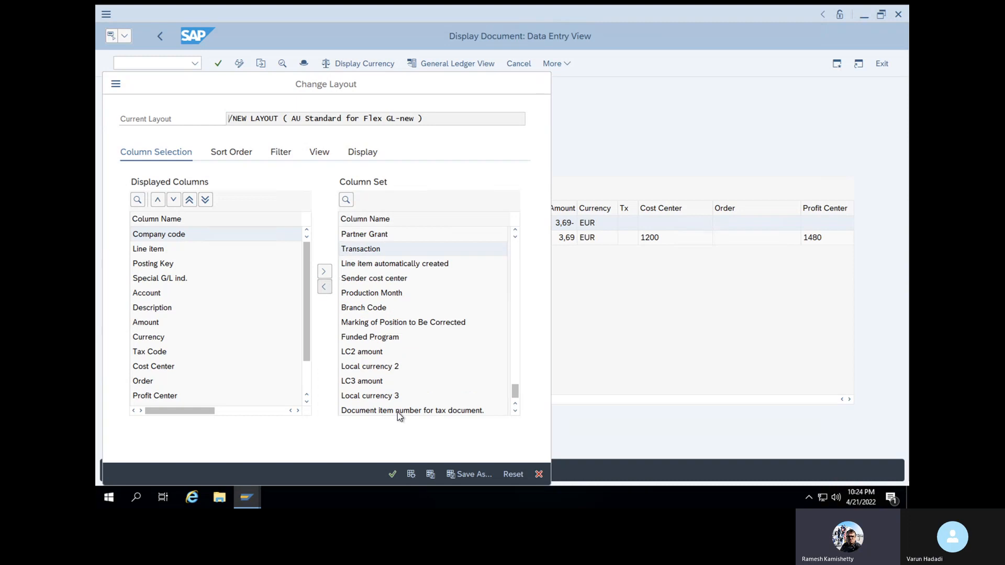
left_click(392, 474)
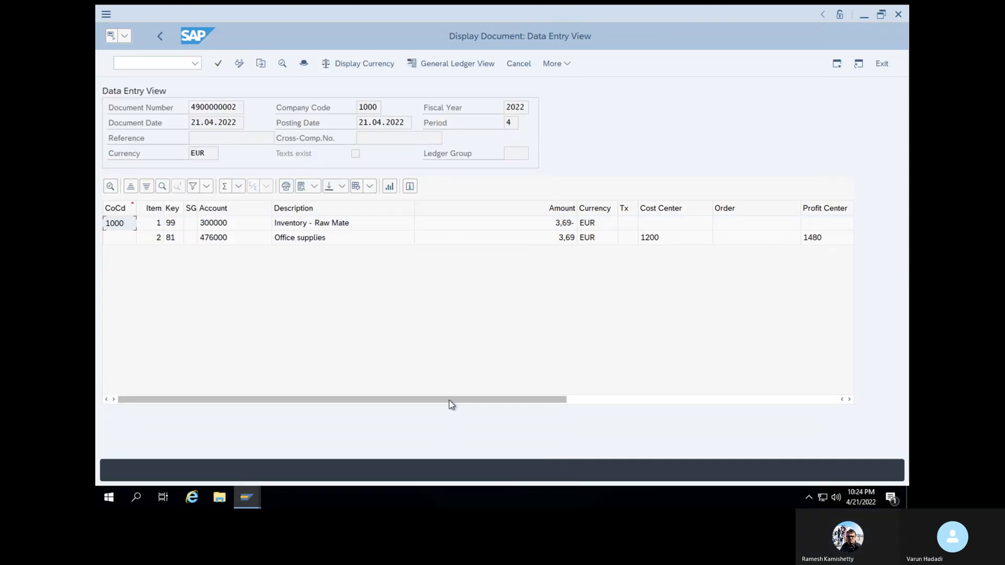
left_click_drag(448, 401, 679, 417)
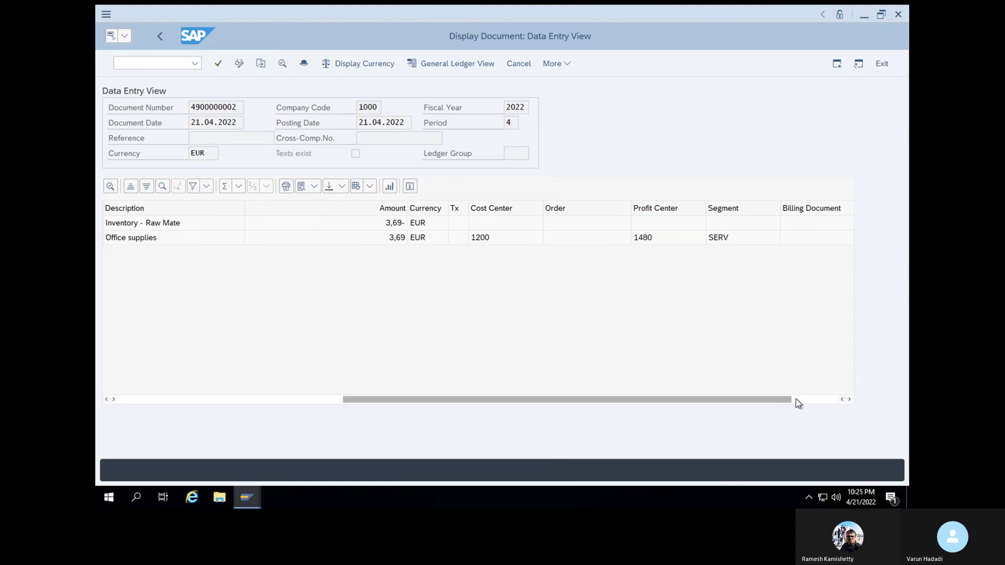
left_click_drag(792, 399, 850, 402)
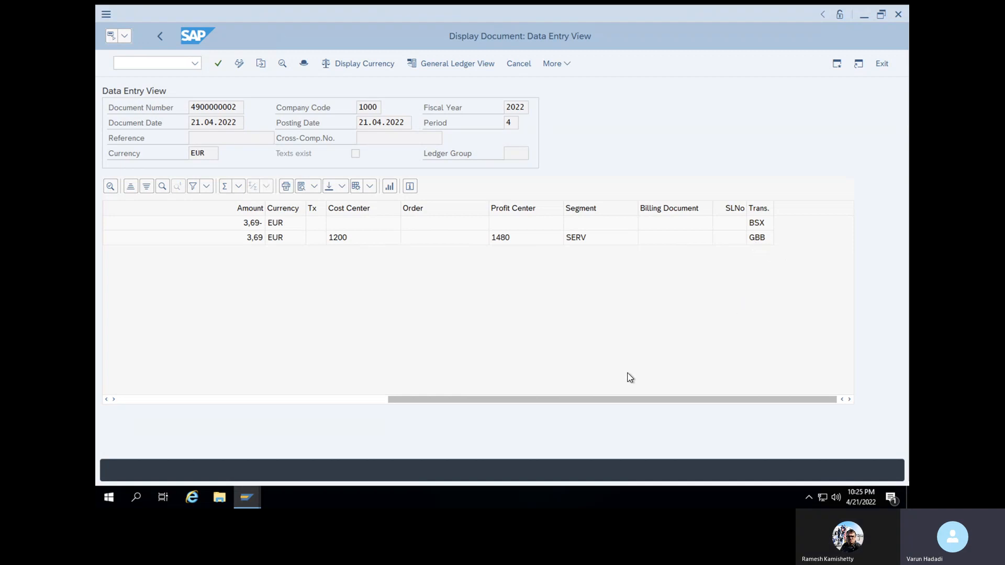
left_click_drag(609, 396, 459, 391)
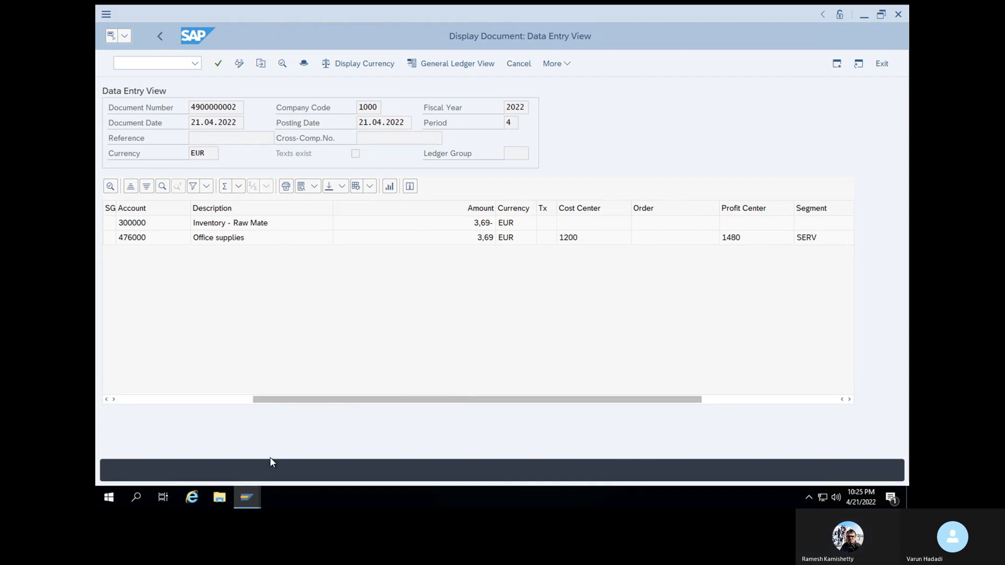
left_click(258, 489)
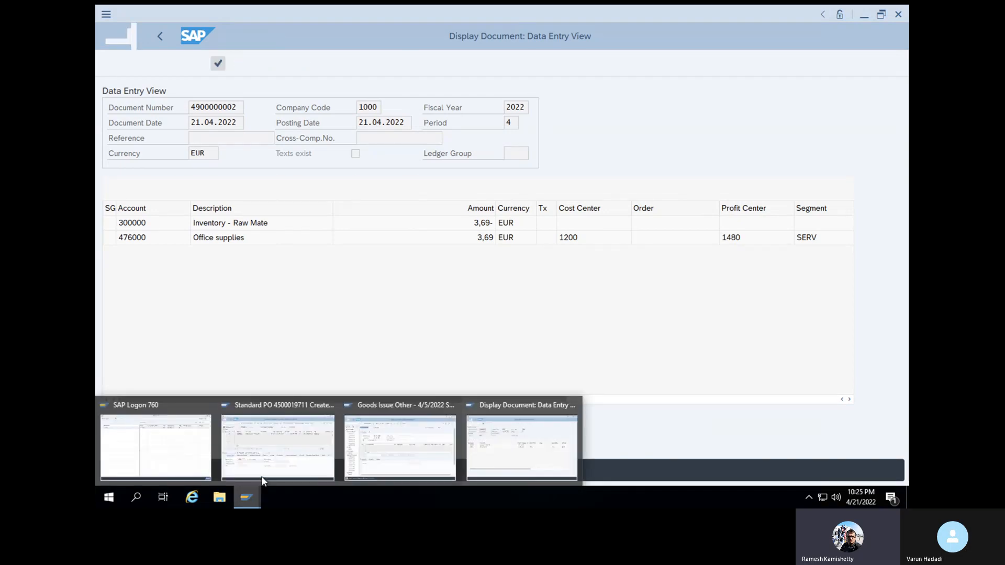
left_click(341, 359)
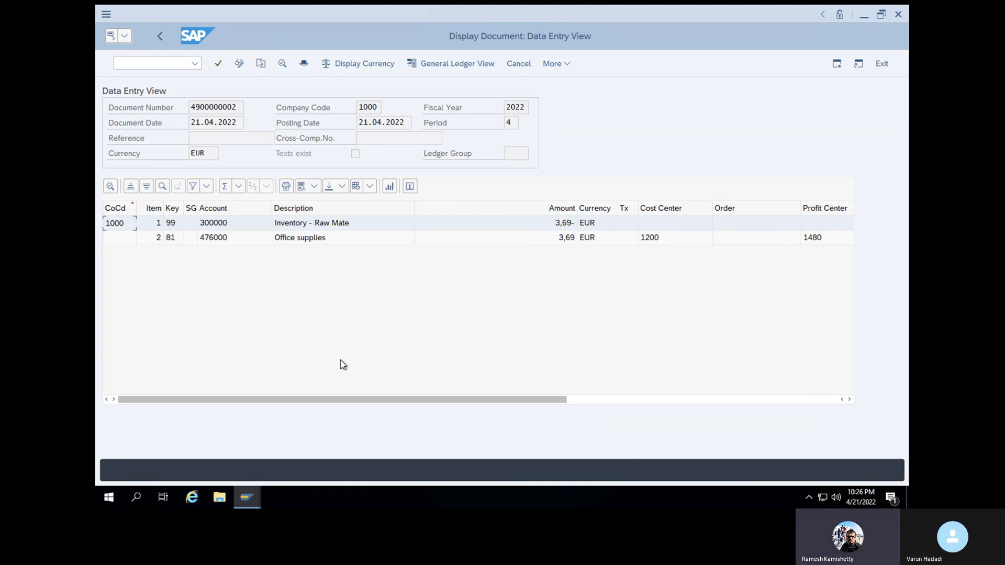
left_click(124, 21)
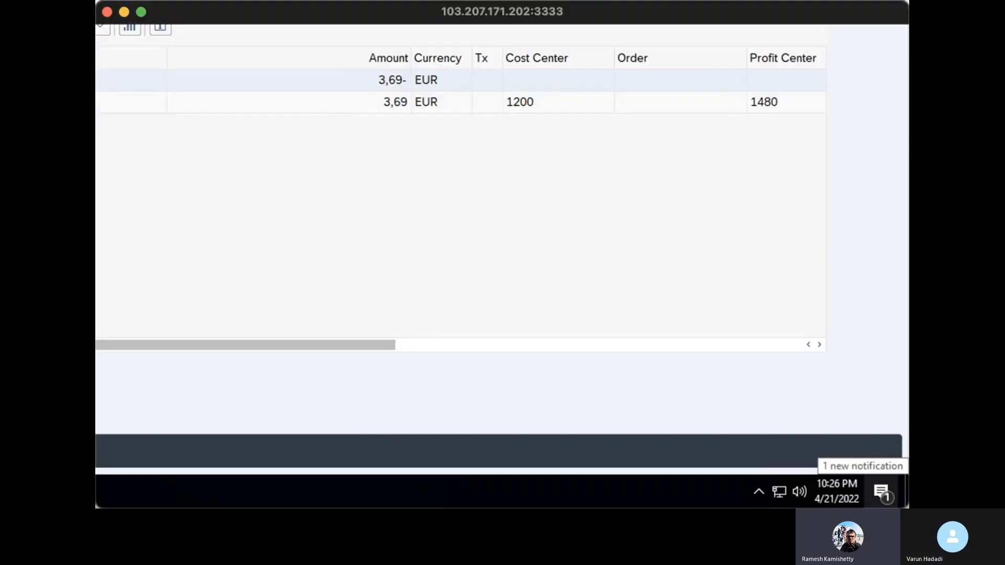